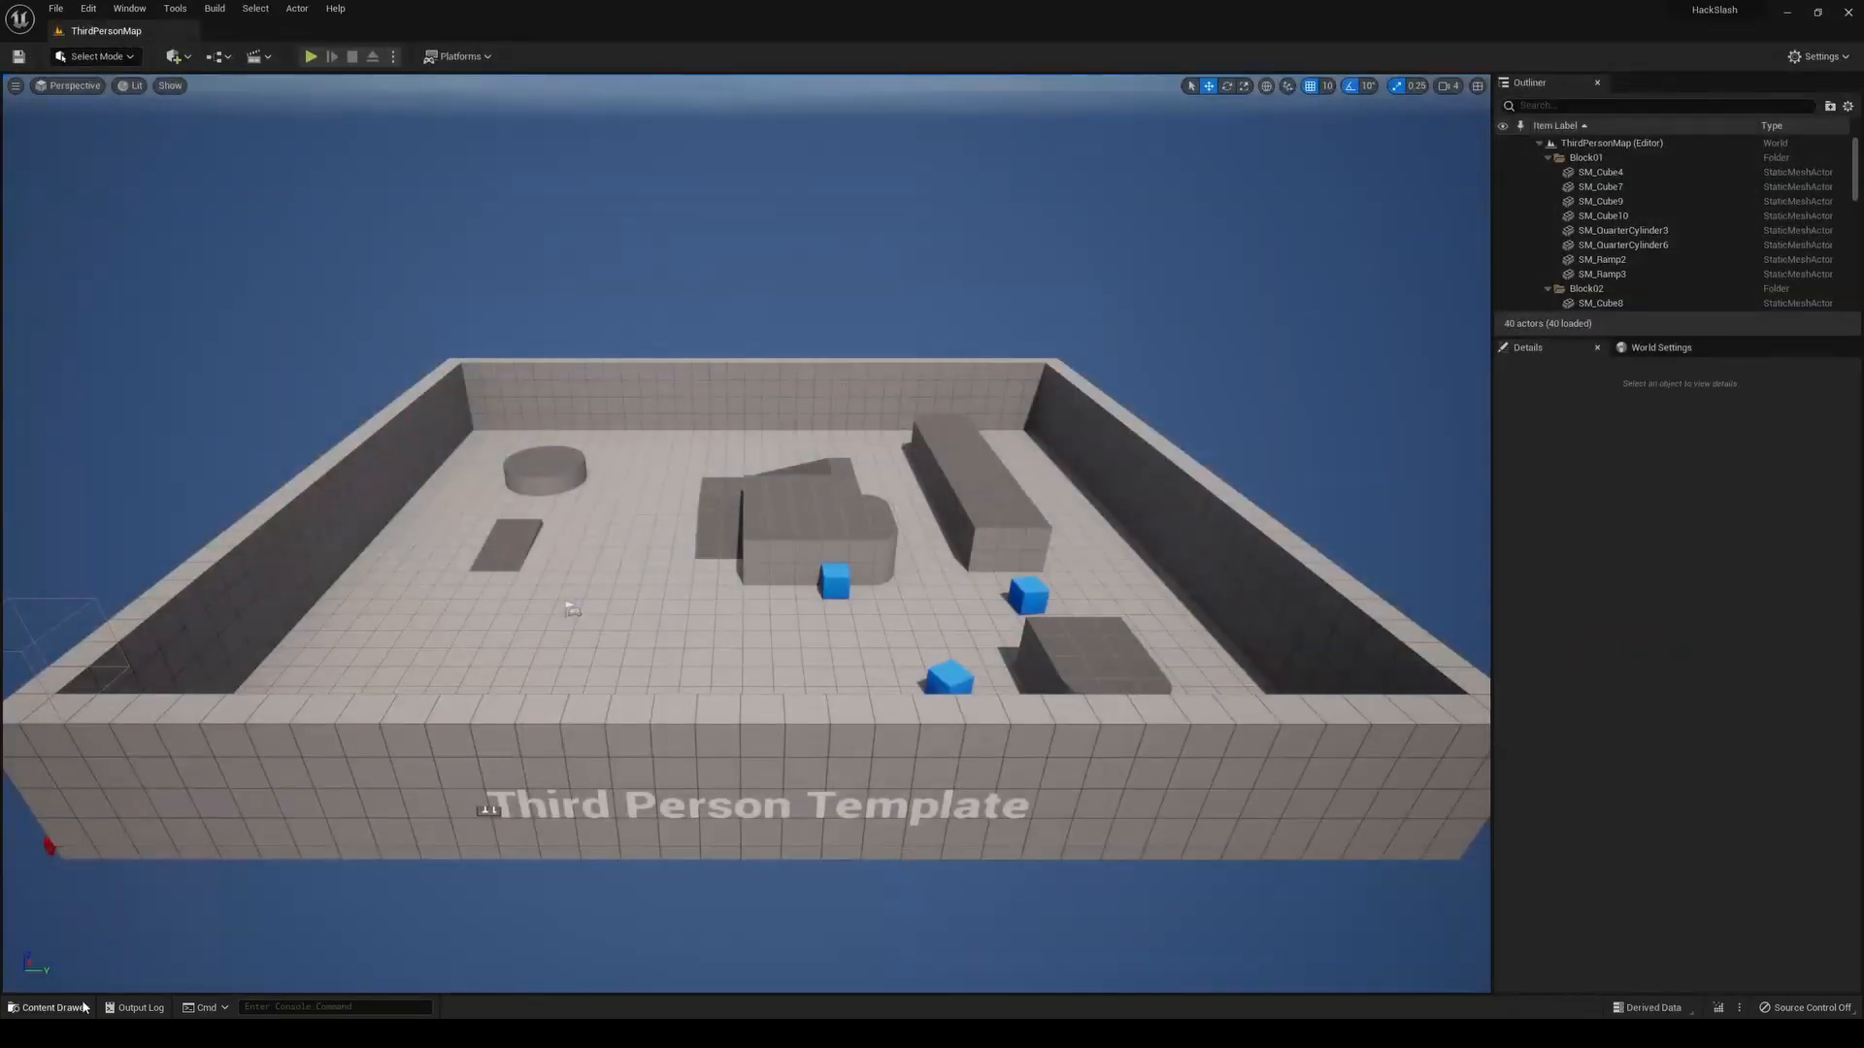
Browse the project content to the Zombie character's animations folder
left_click(83, 1008)
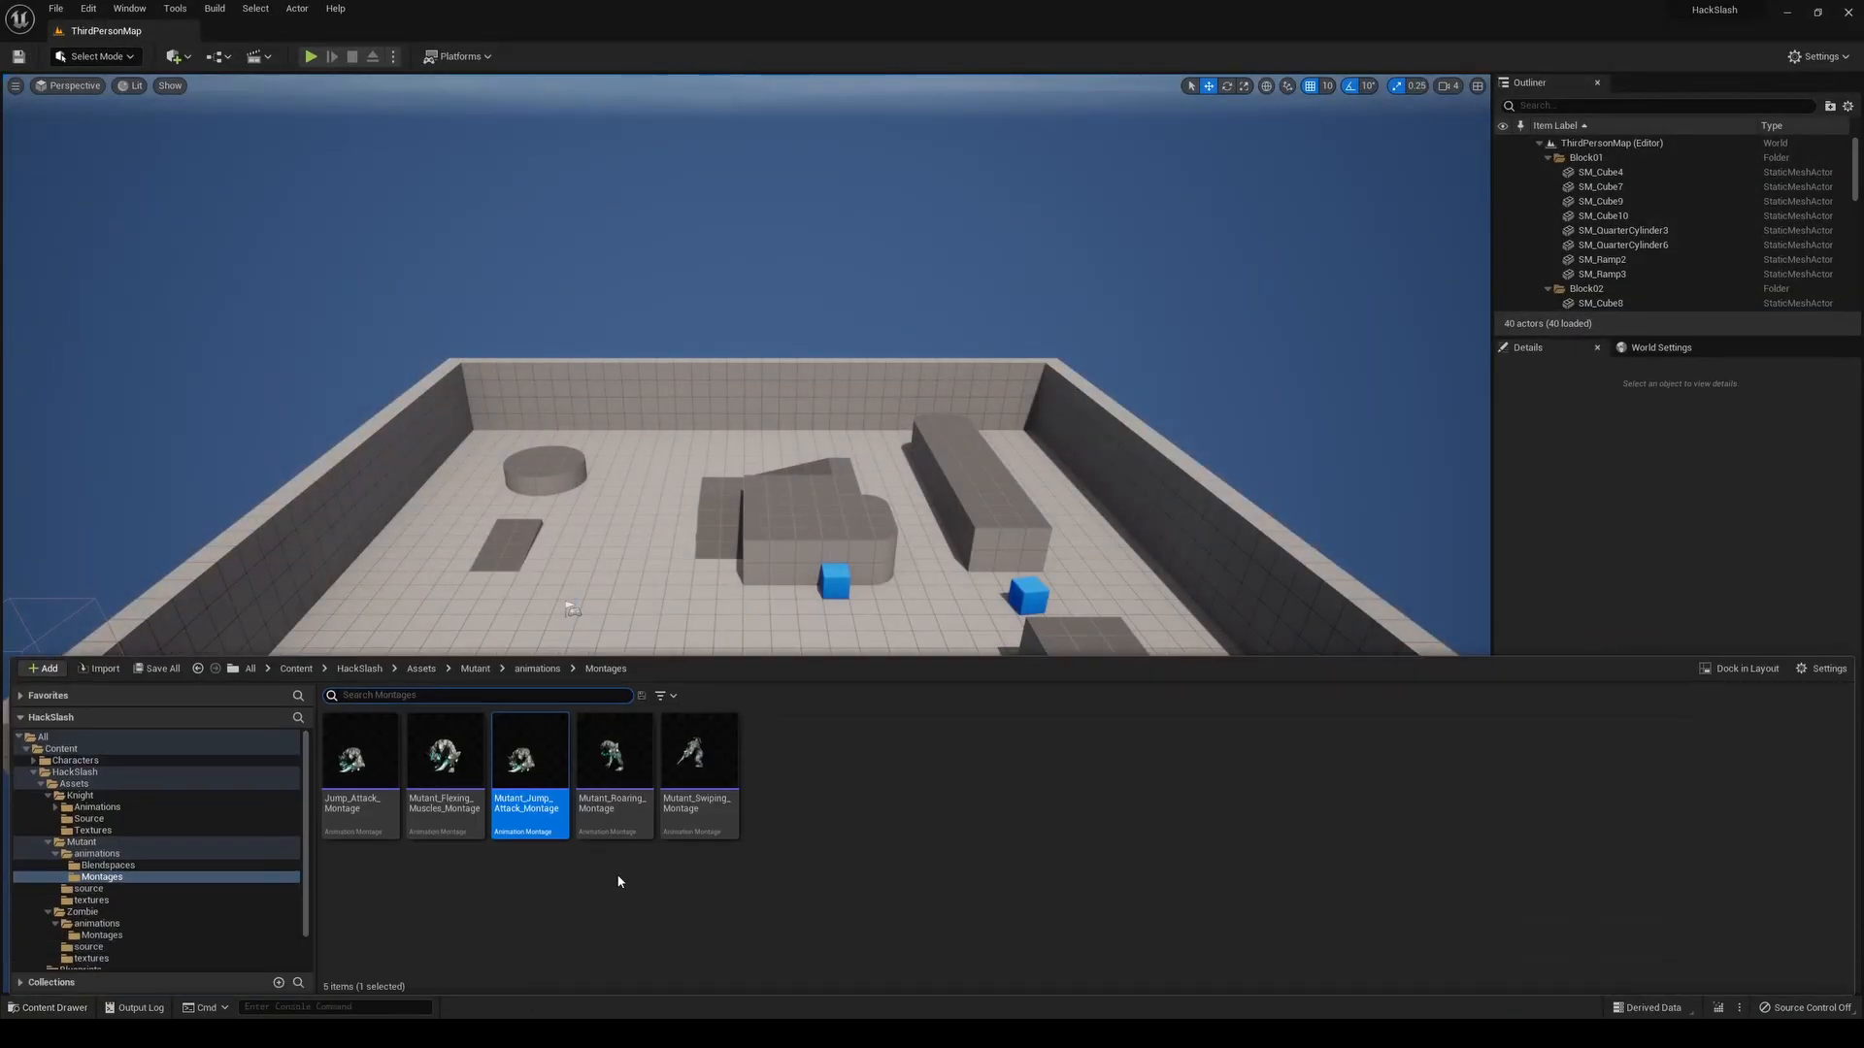
double_click(686, 761)
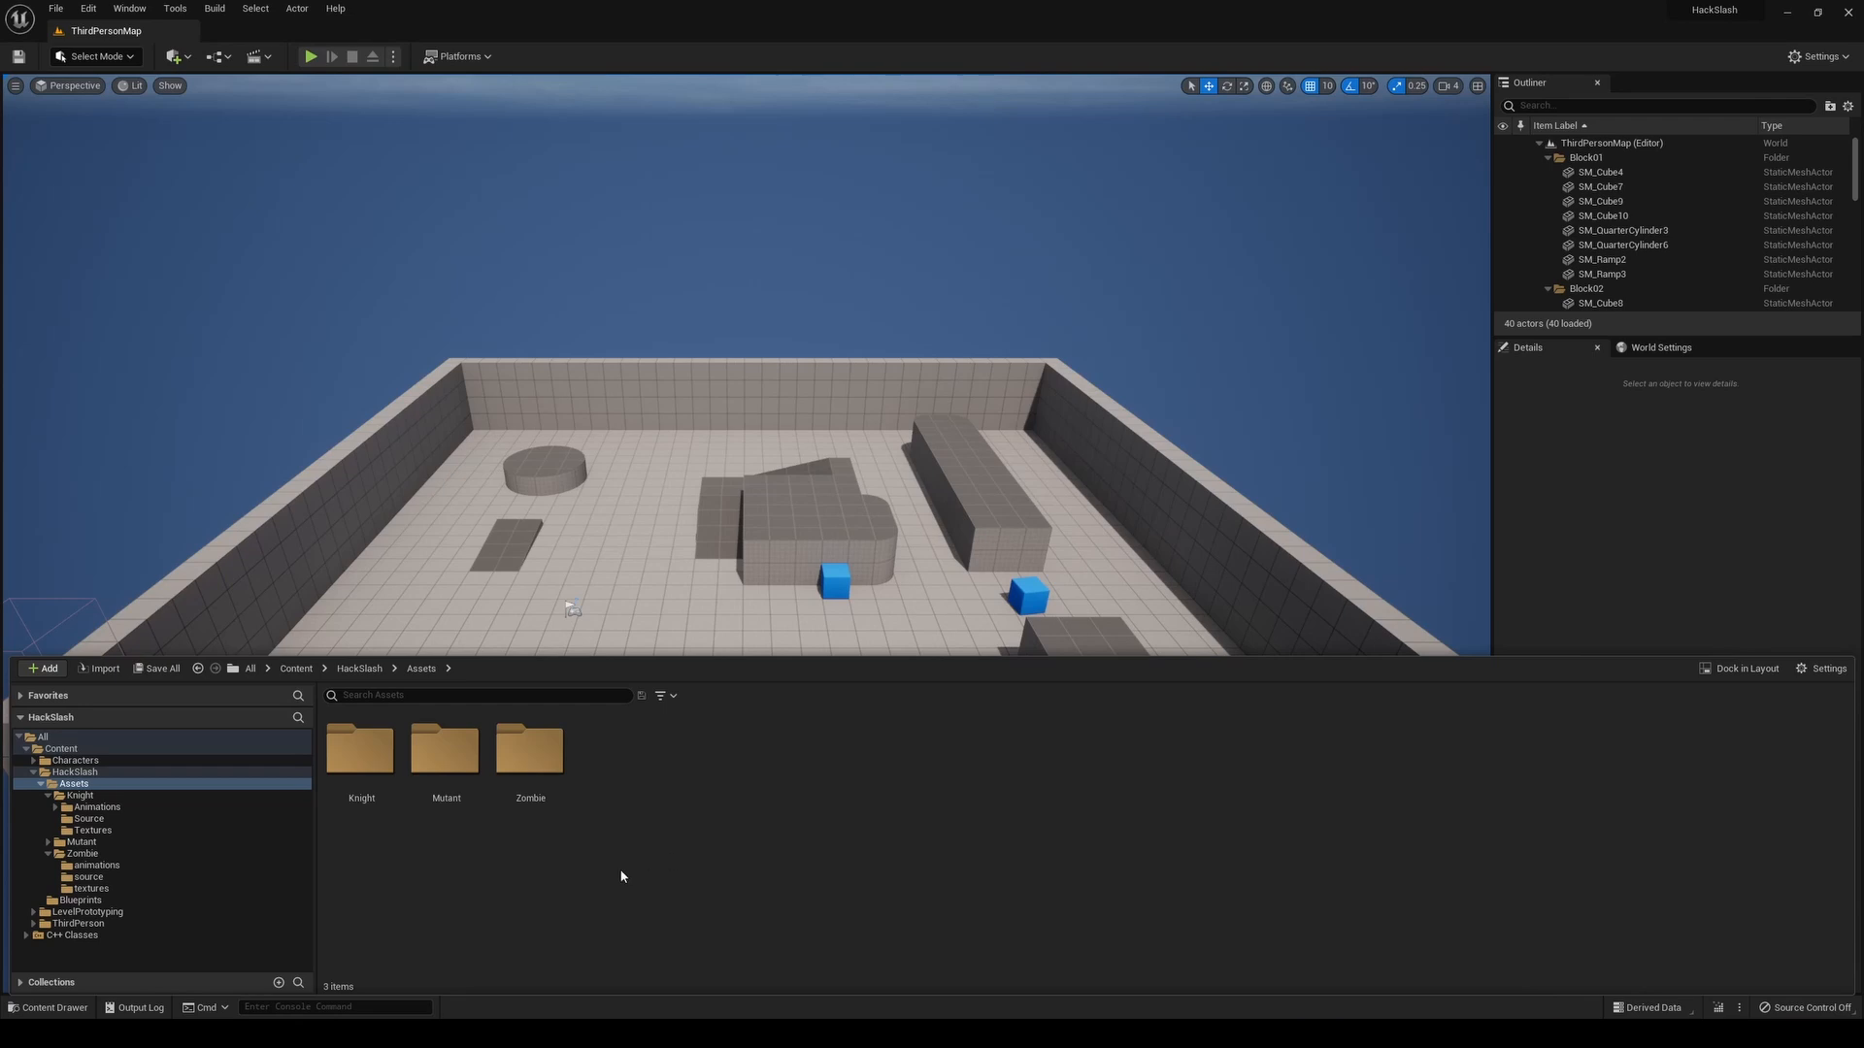
double_click(554, 781)
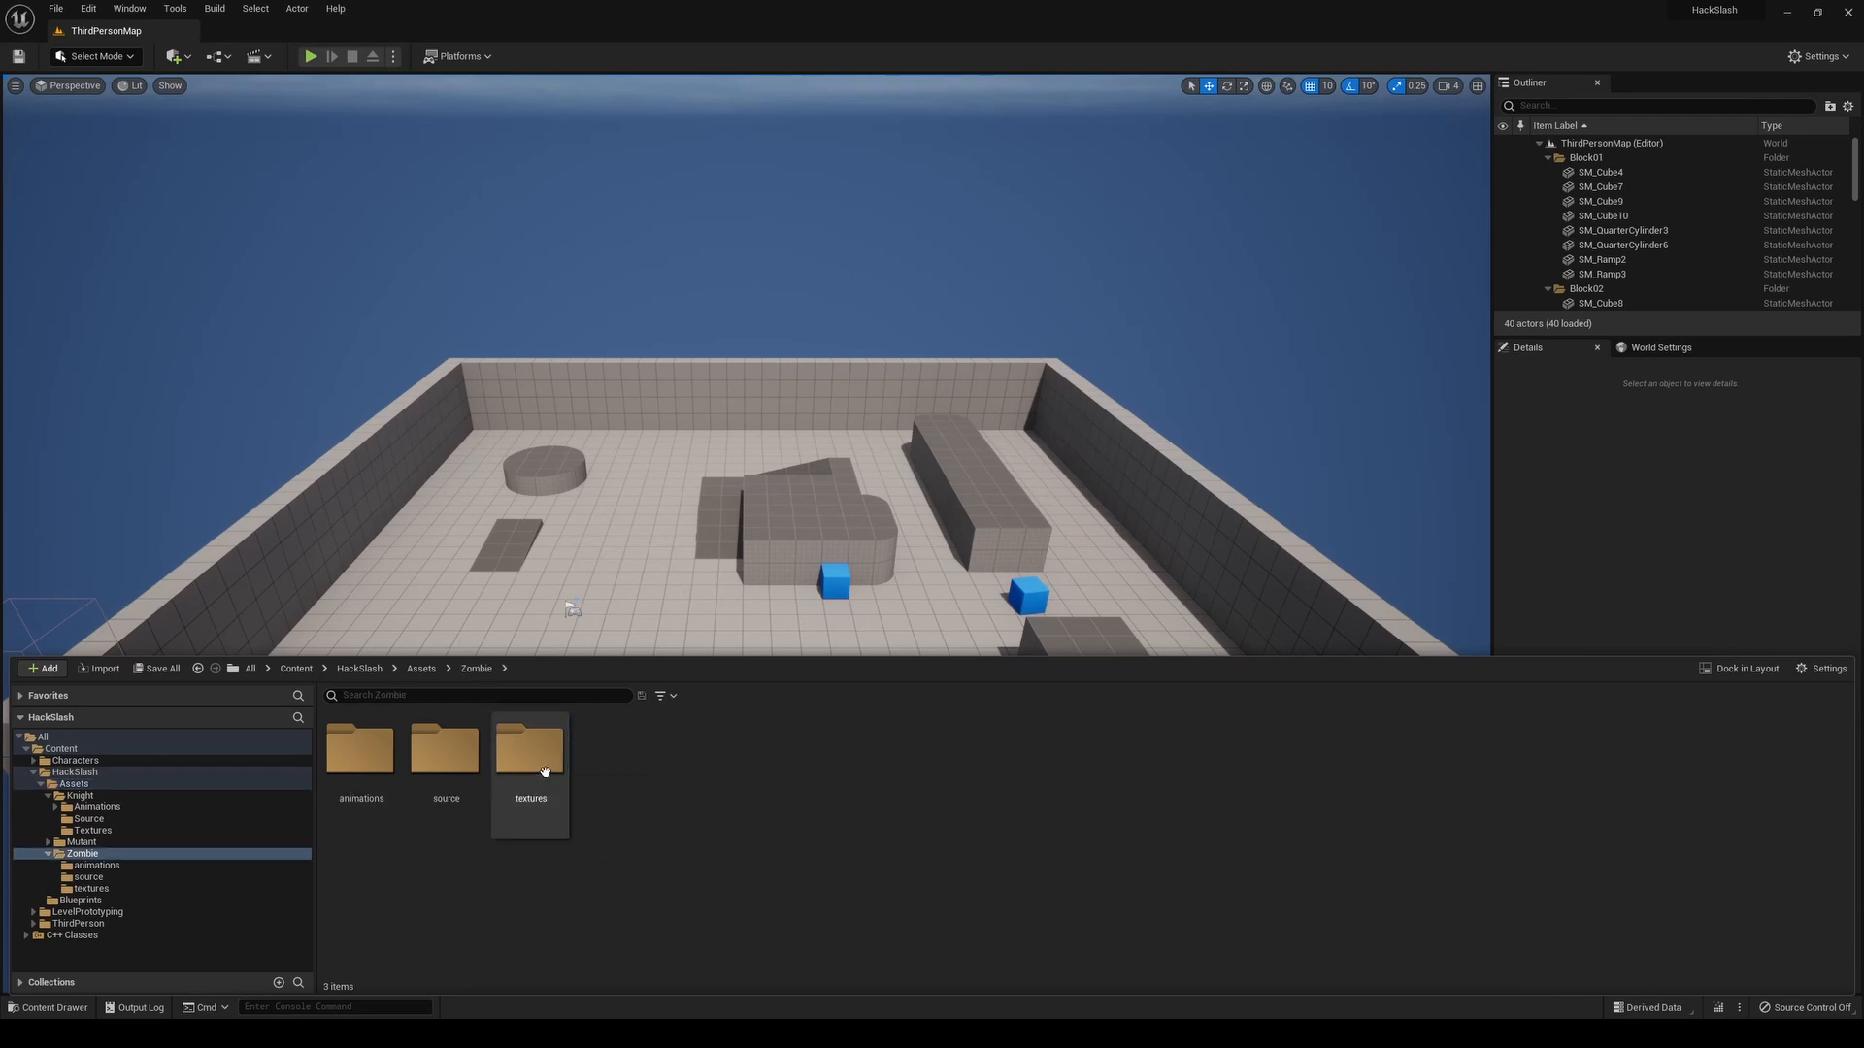
double_click(374, 767)
Create an Animation Blueprint for Zombie_Skeleton in this folder and name it BP_ZombieAnims
right_click(800, 825)
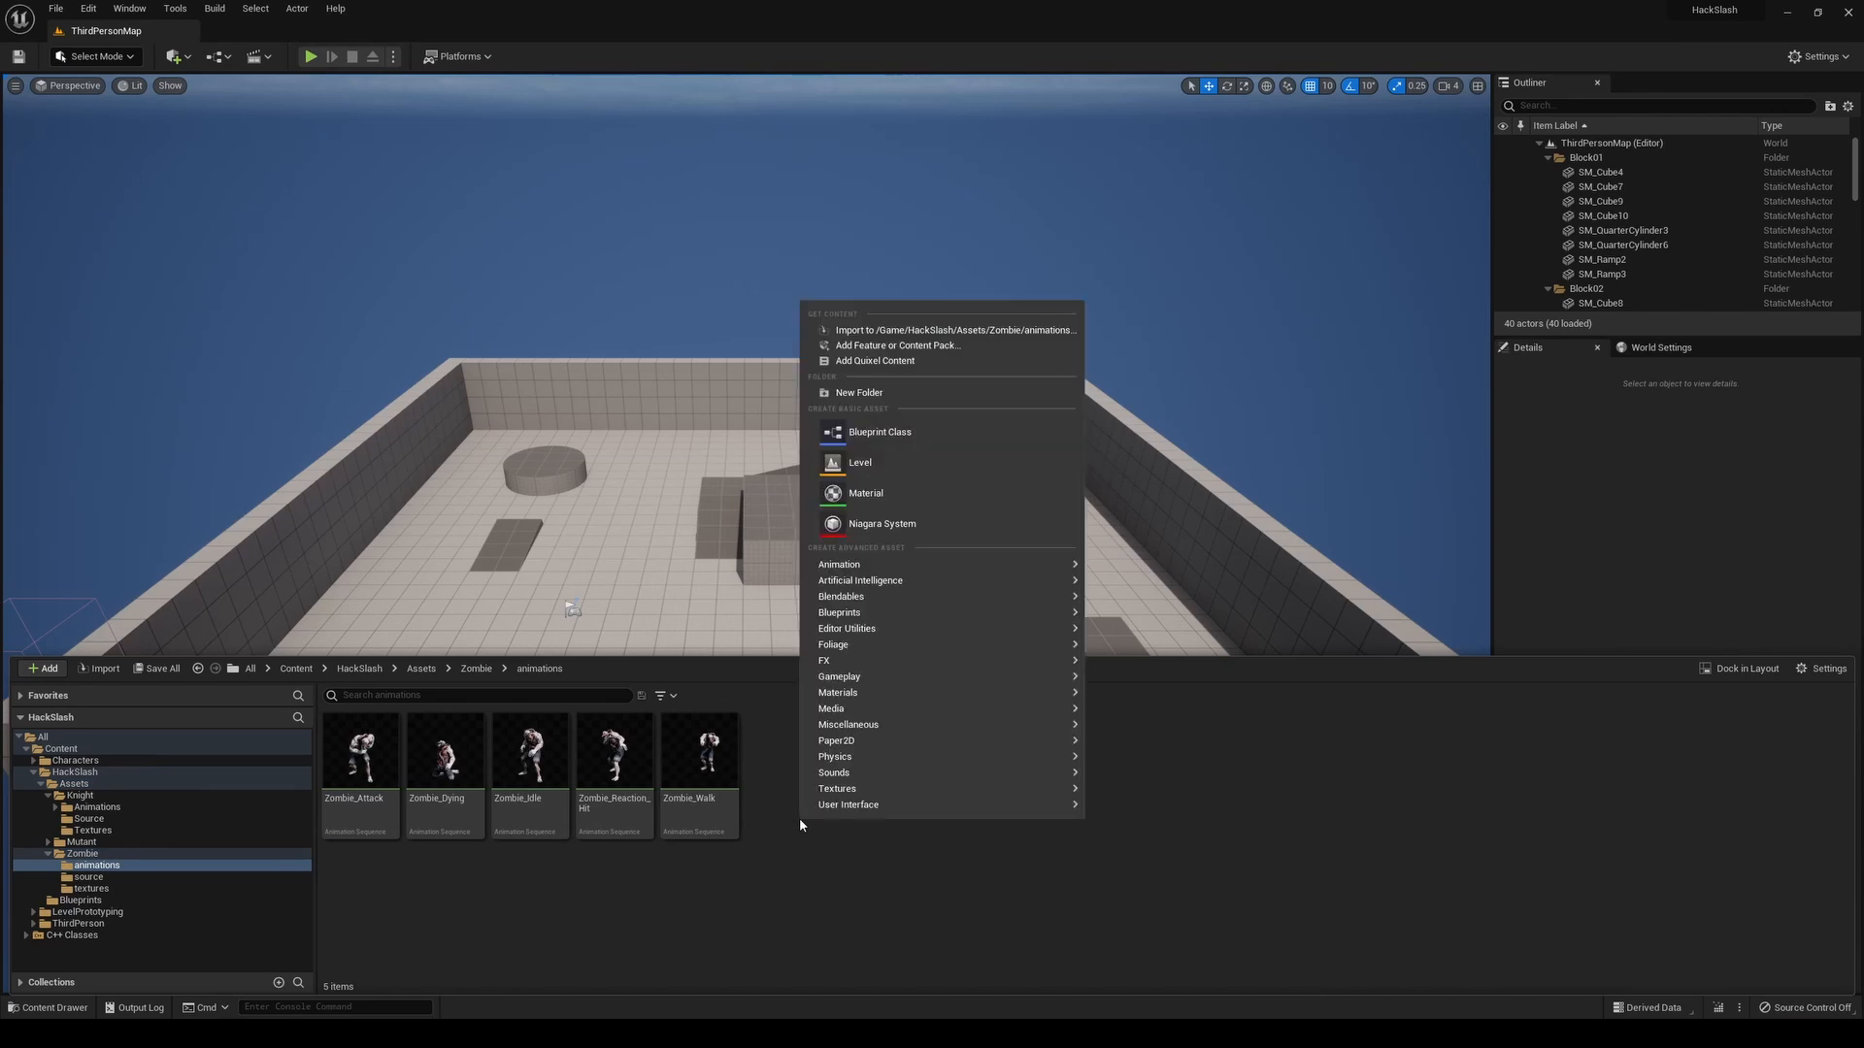
mouse_move(1068, 565)
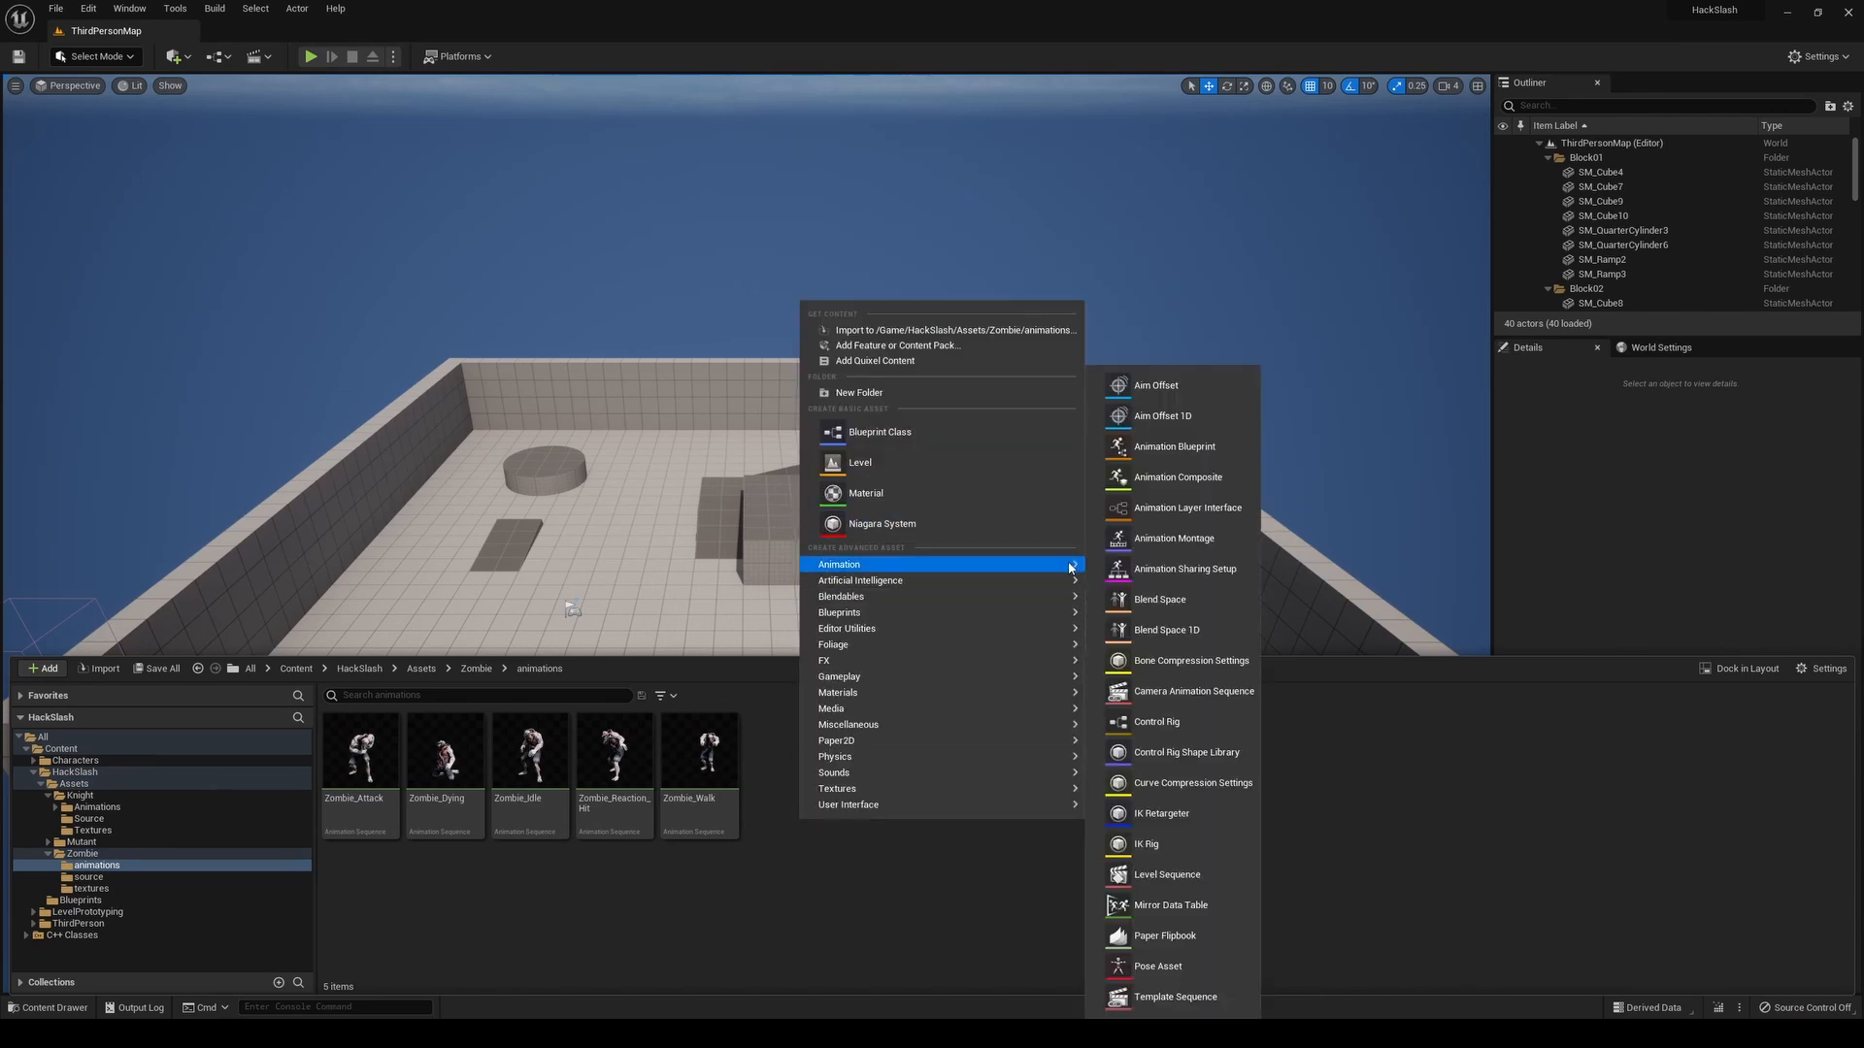
left_click(1169, 452)
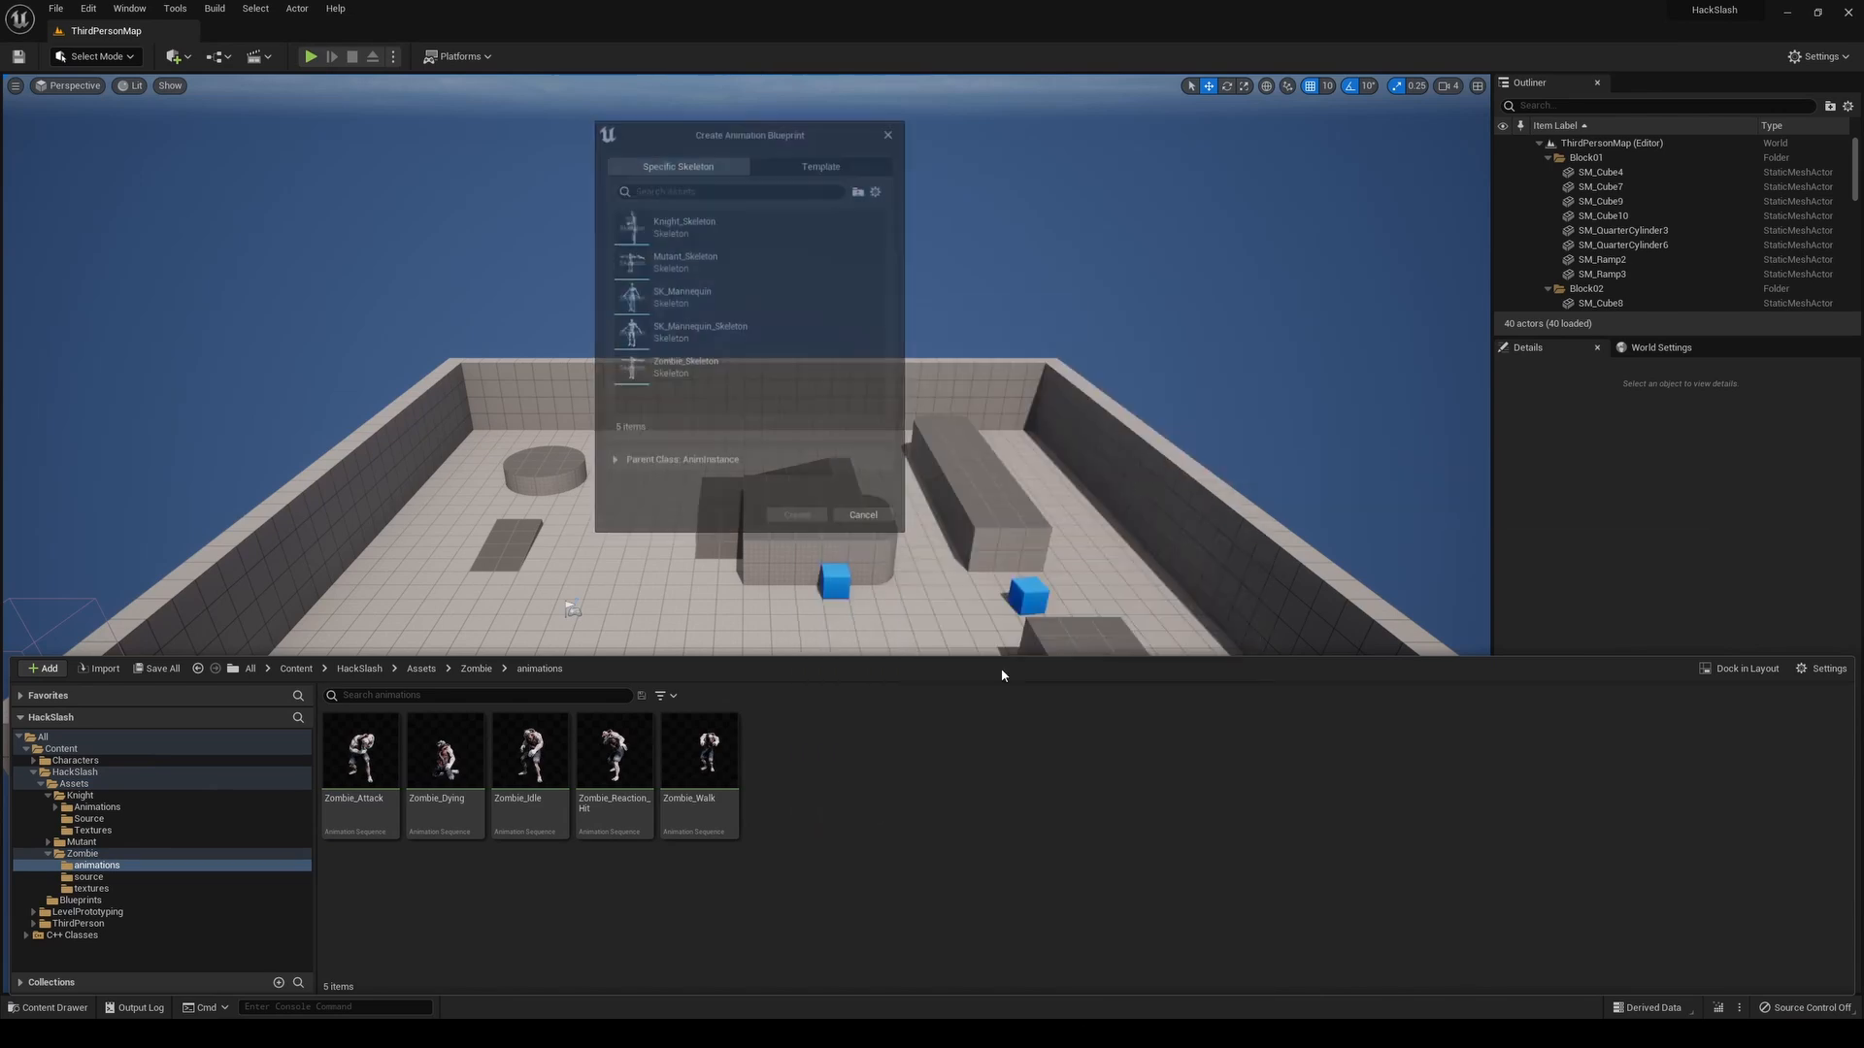
left_click(705, 374)
left_click(798, 519)
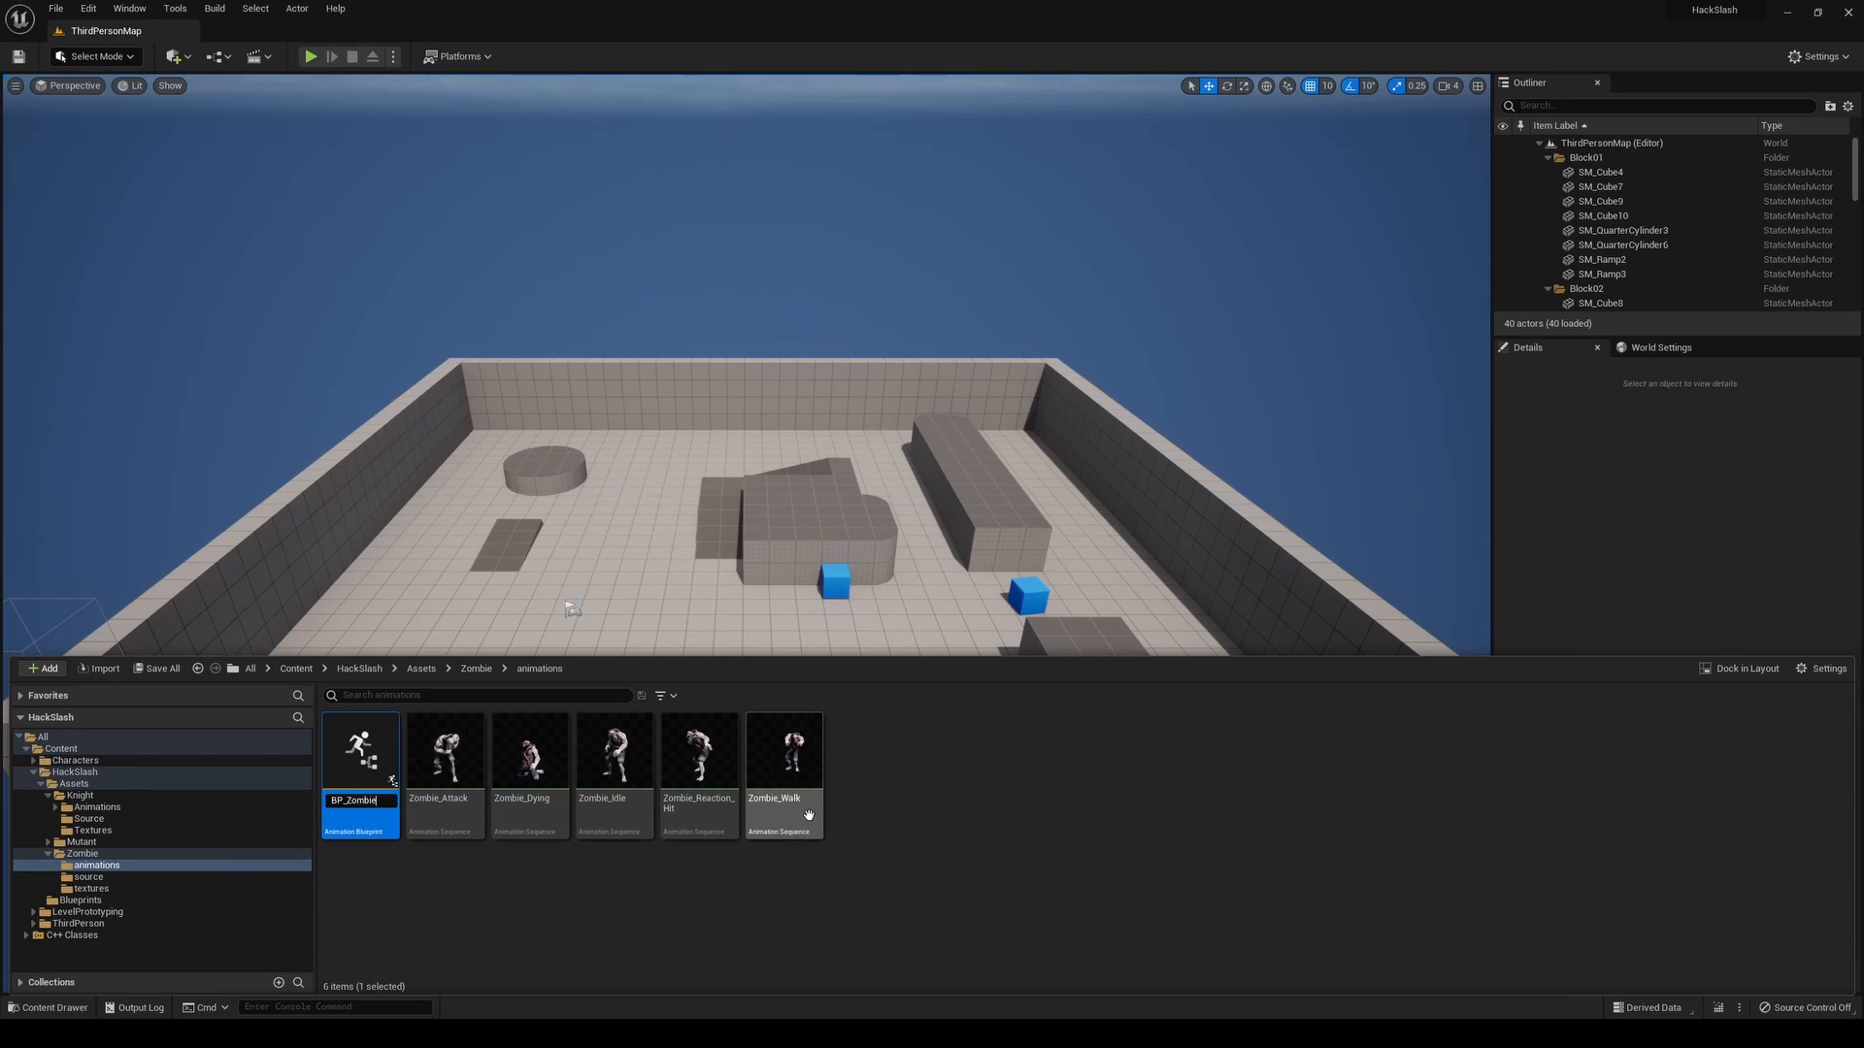
type("BP_ZombieAnims")
key("Return")
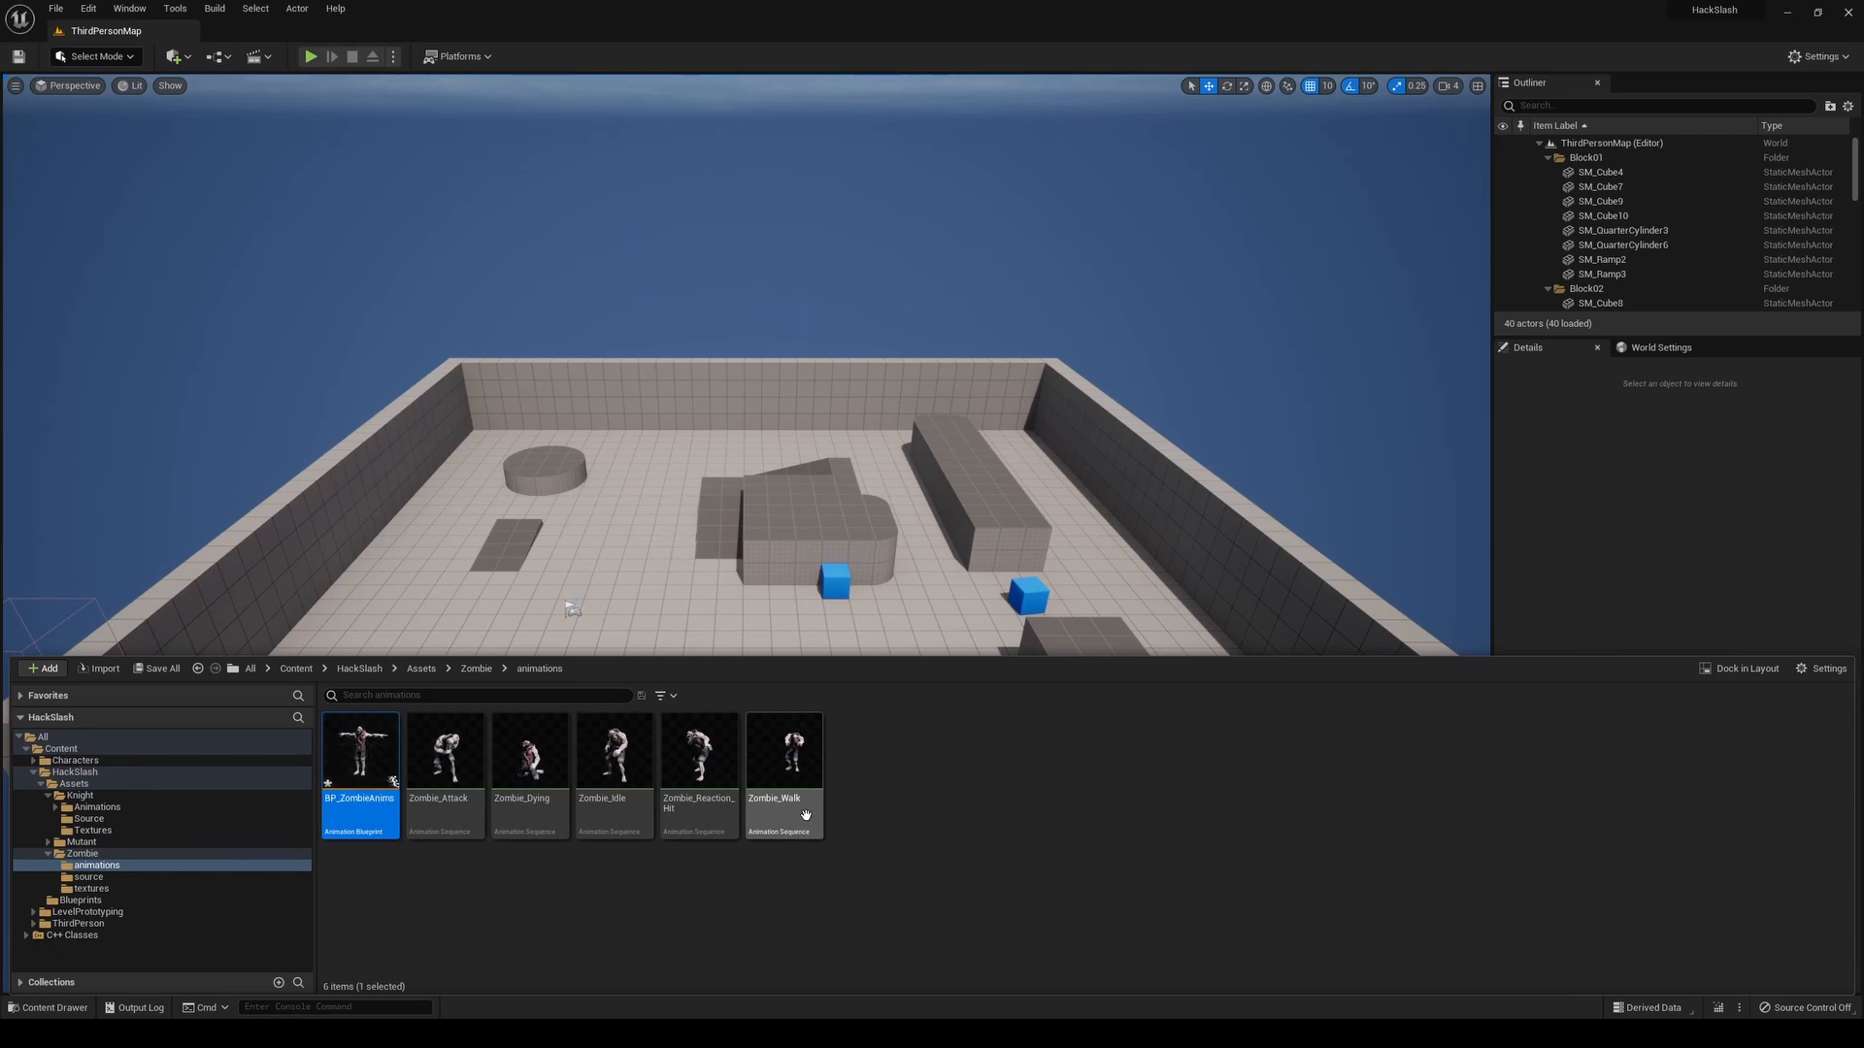
Open BP_ZombieAnims and add a state machine named Main States to the AnimGraph, level with the Output Pose node
double_click(361, 752)
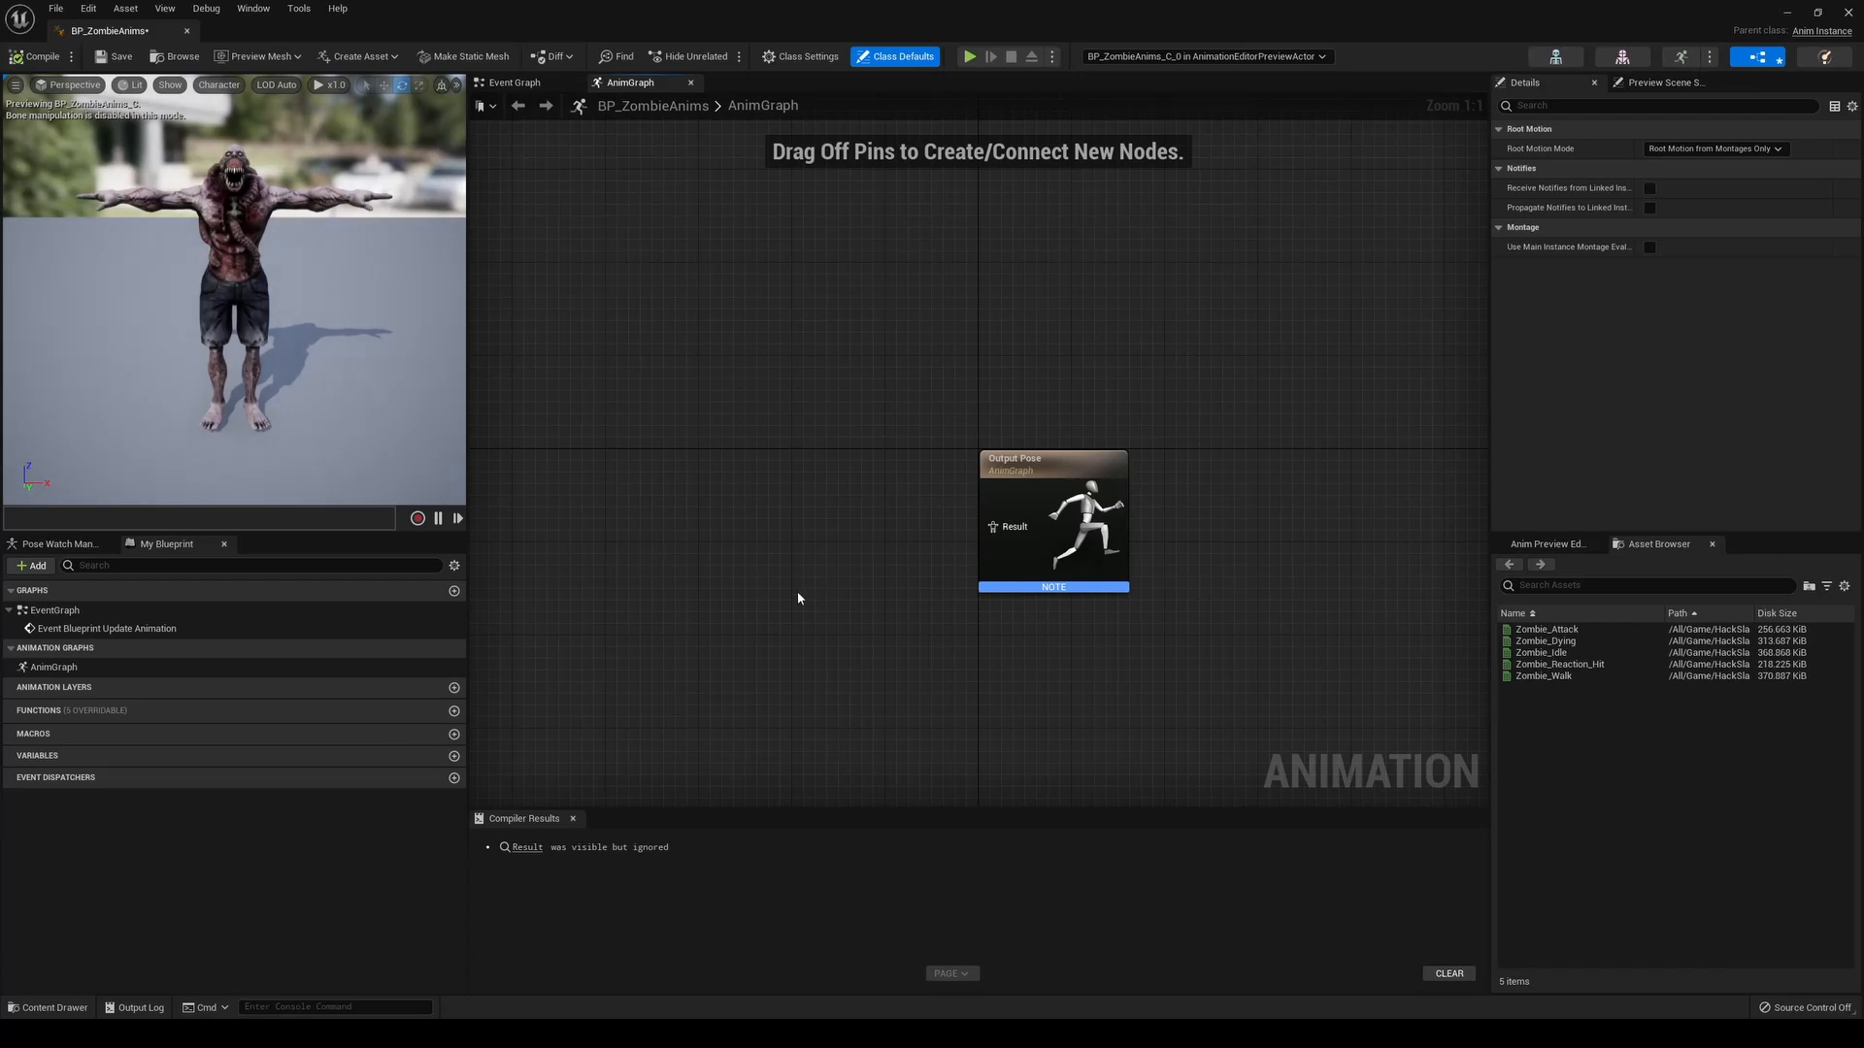
right_click_drag(798, 598, 914, 551)
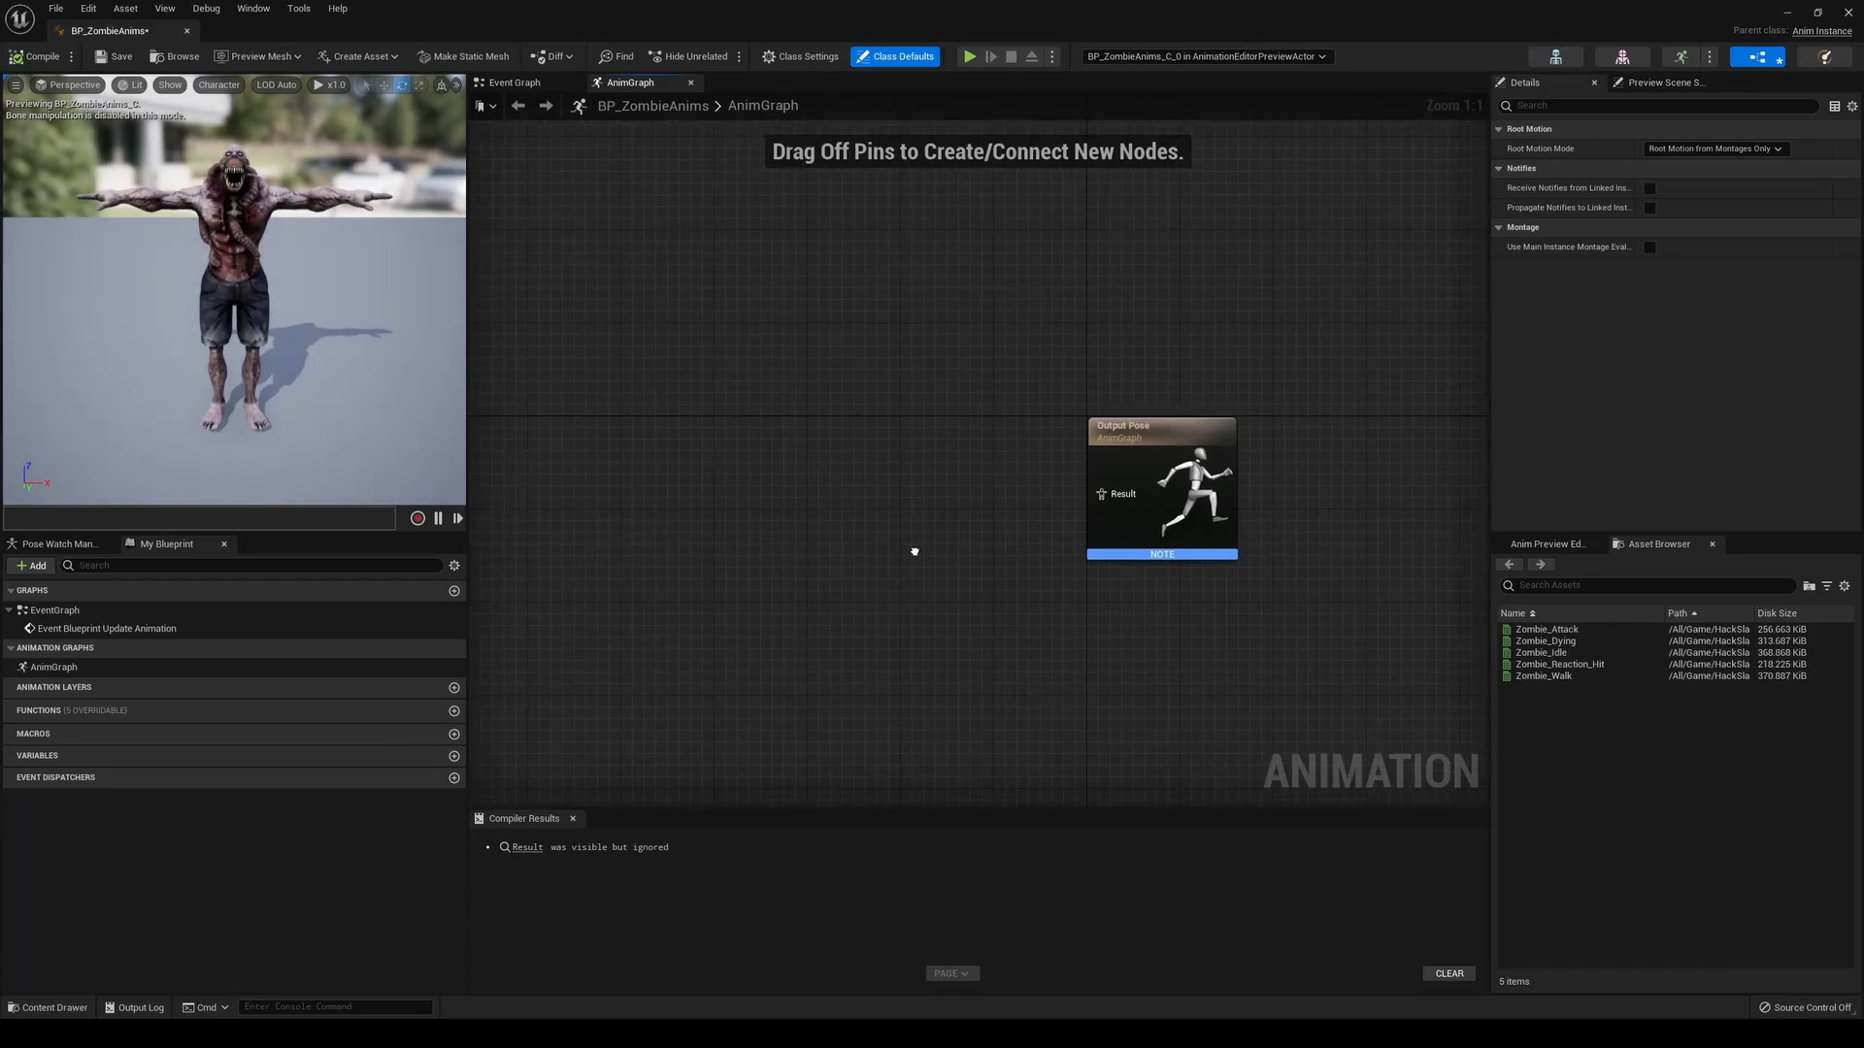
right_click(726, 486)
type("new stat")
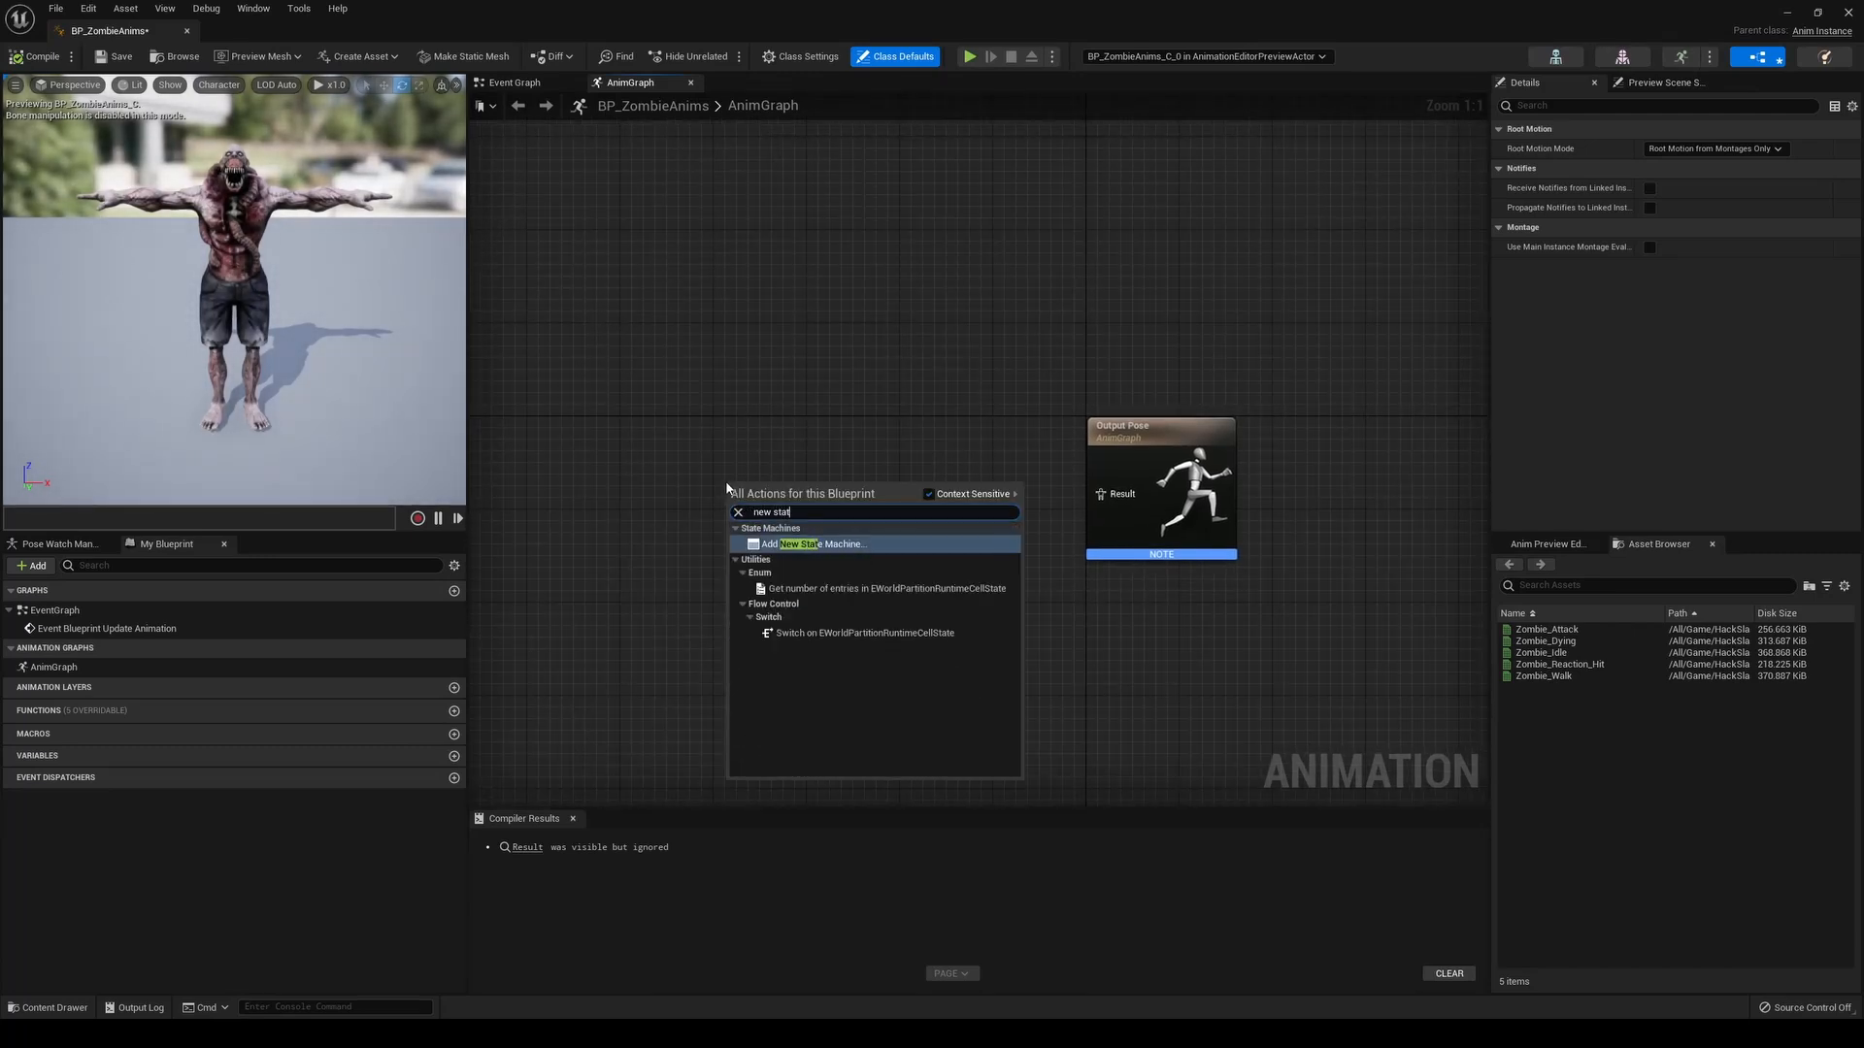
left_click(831, 543)
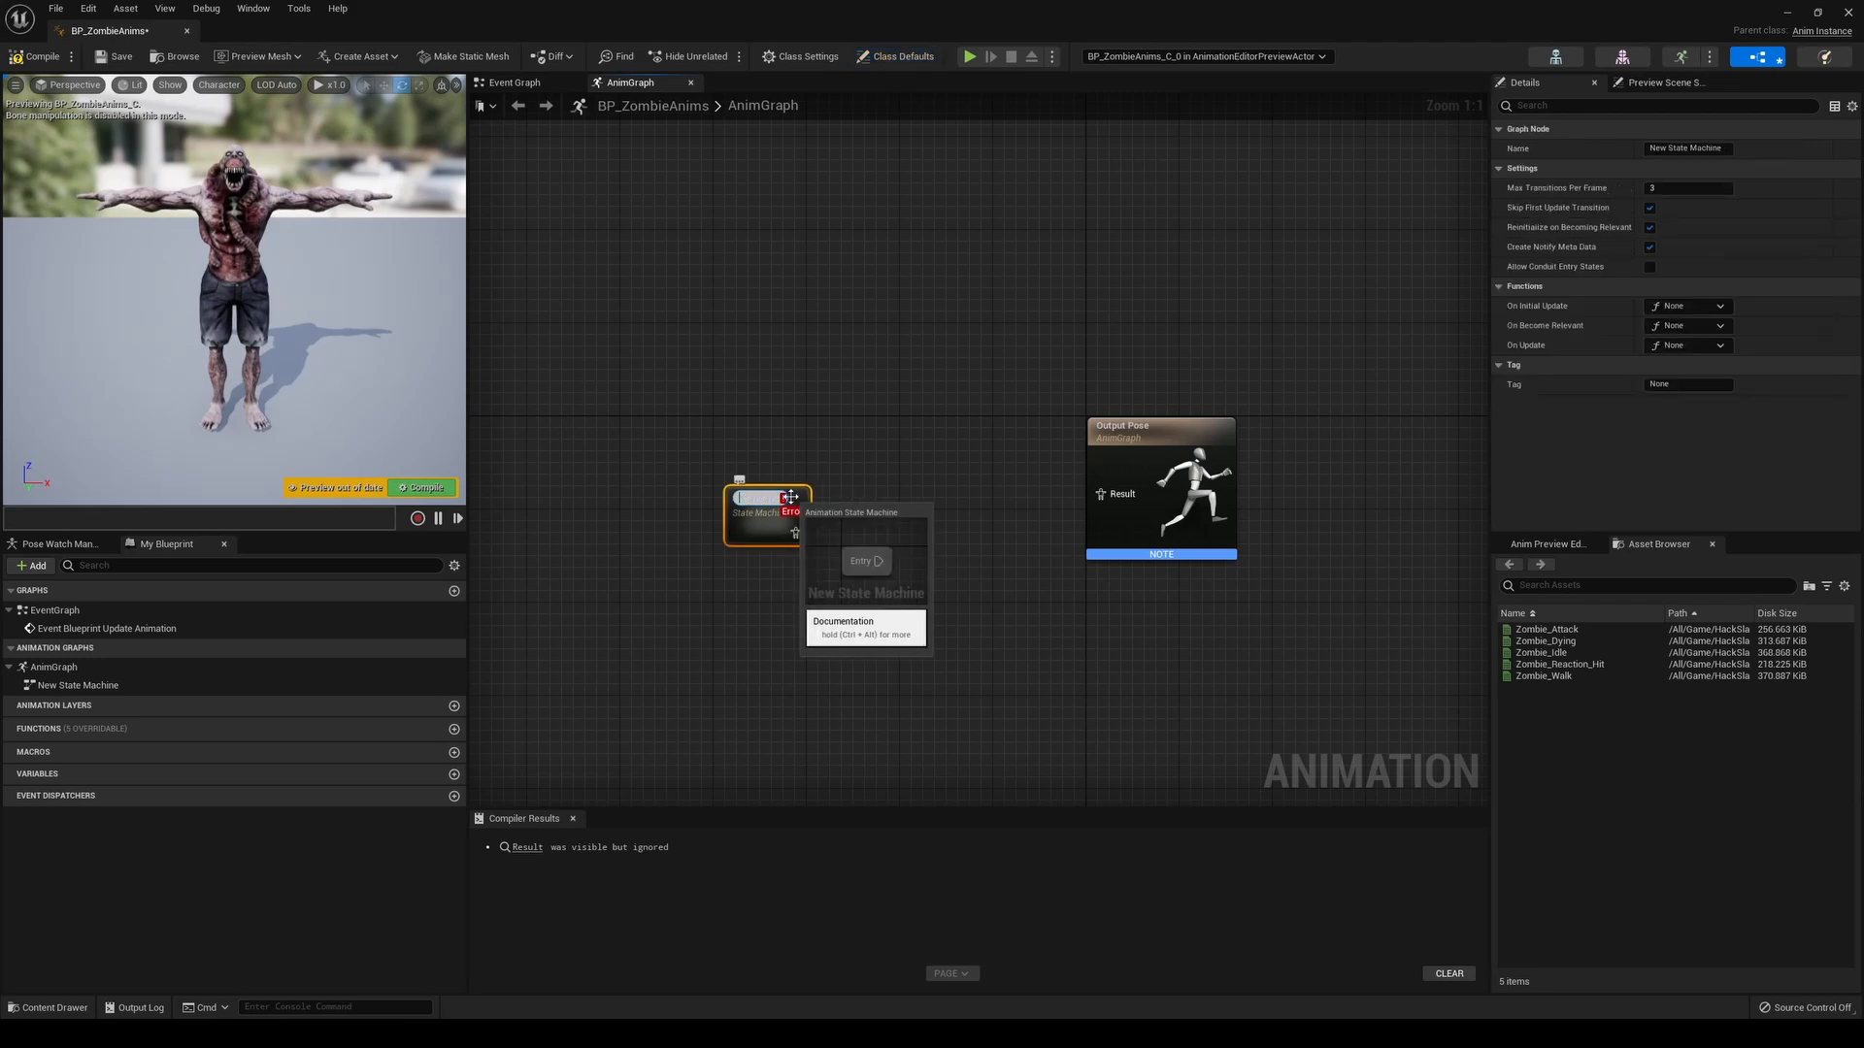
type("Main States")
key("Return")
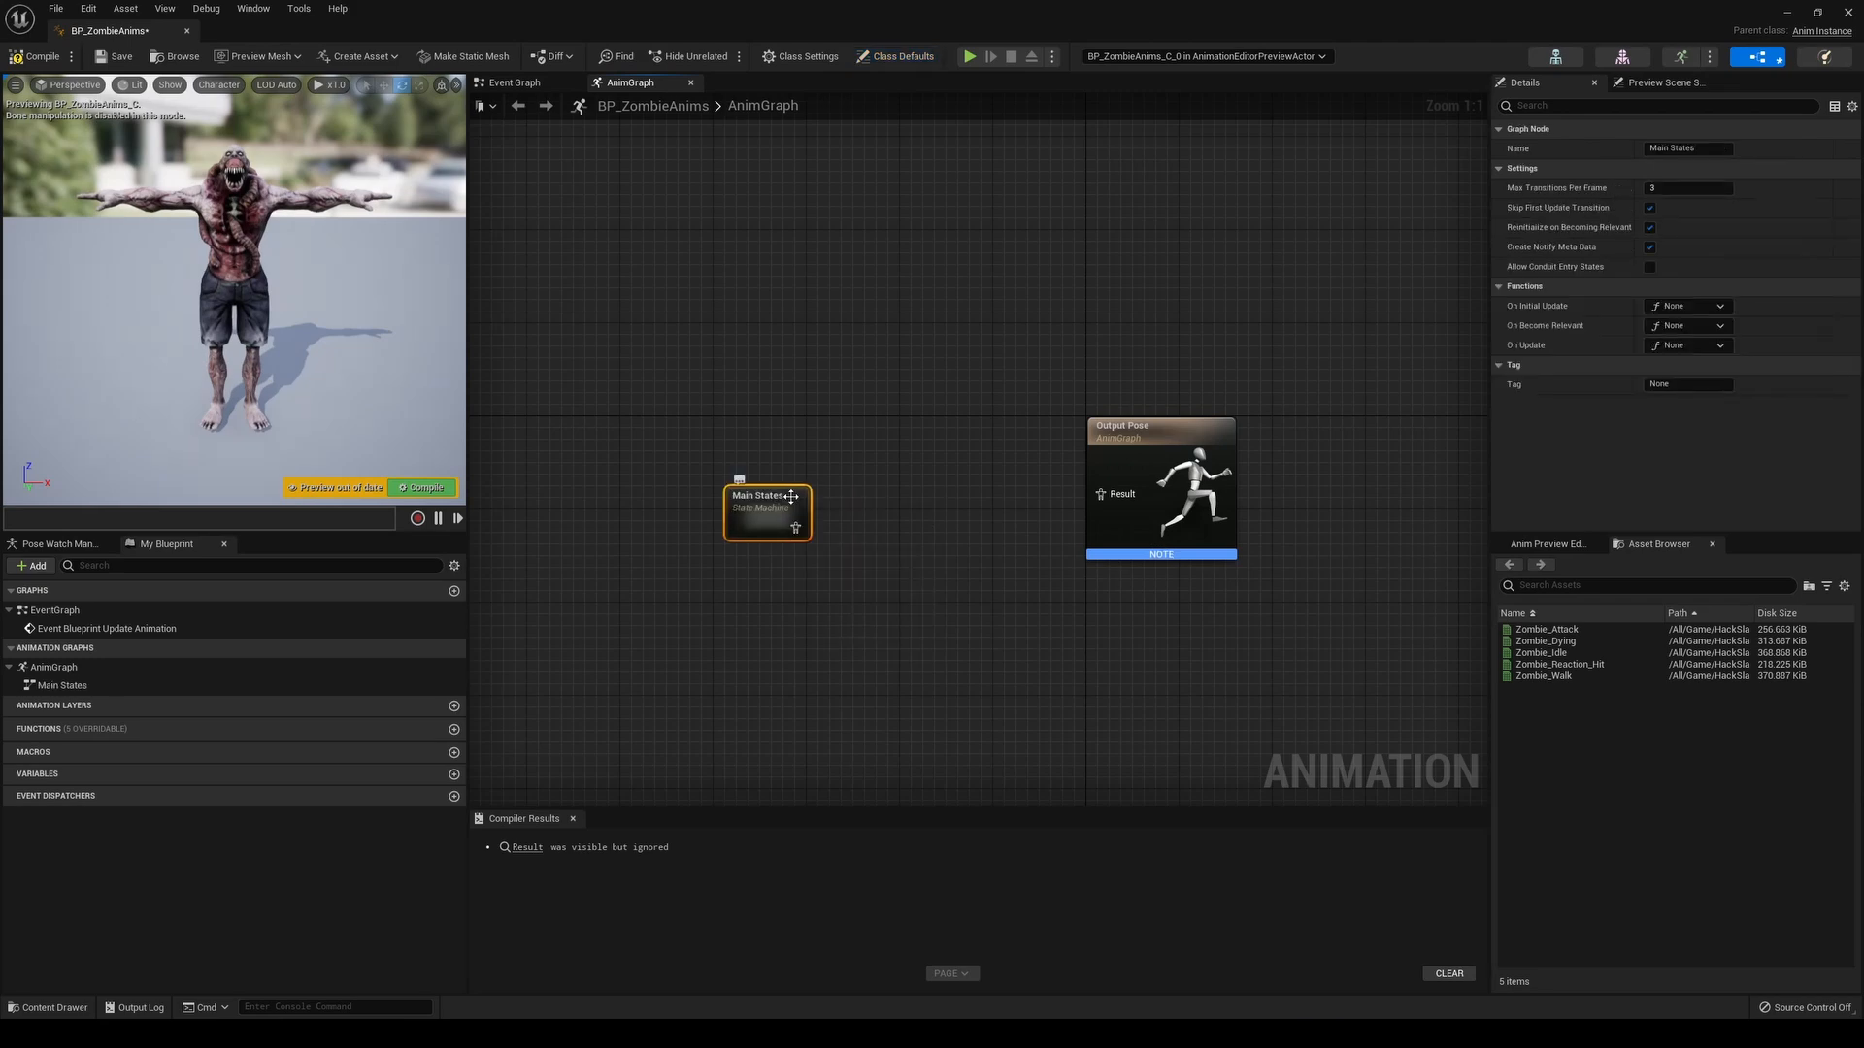
left_click_drag(791, 497, 787, 474)
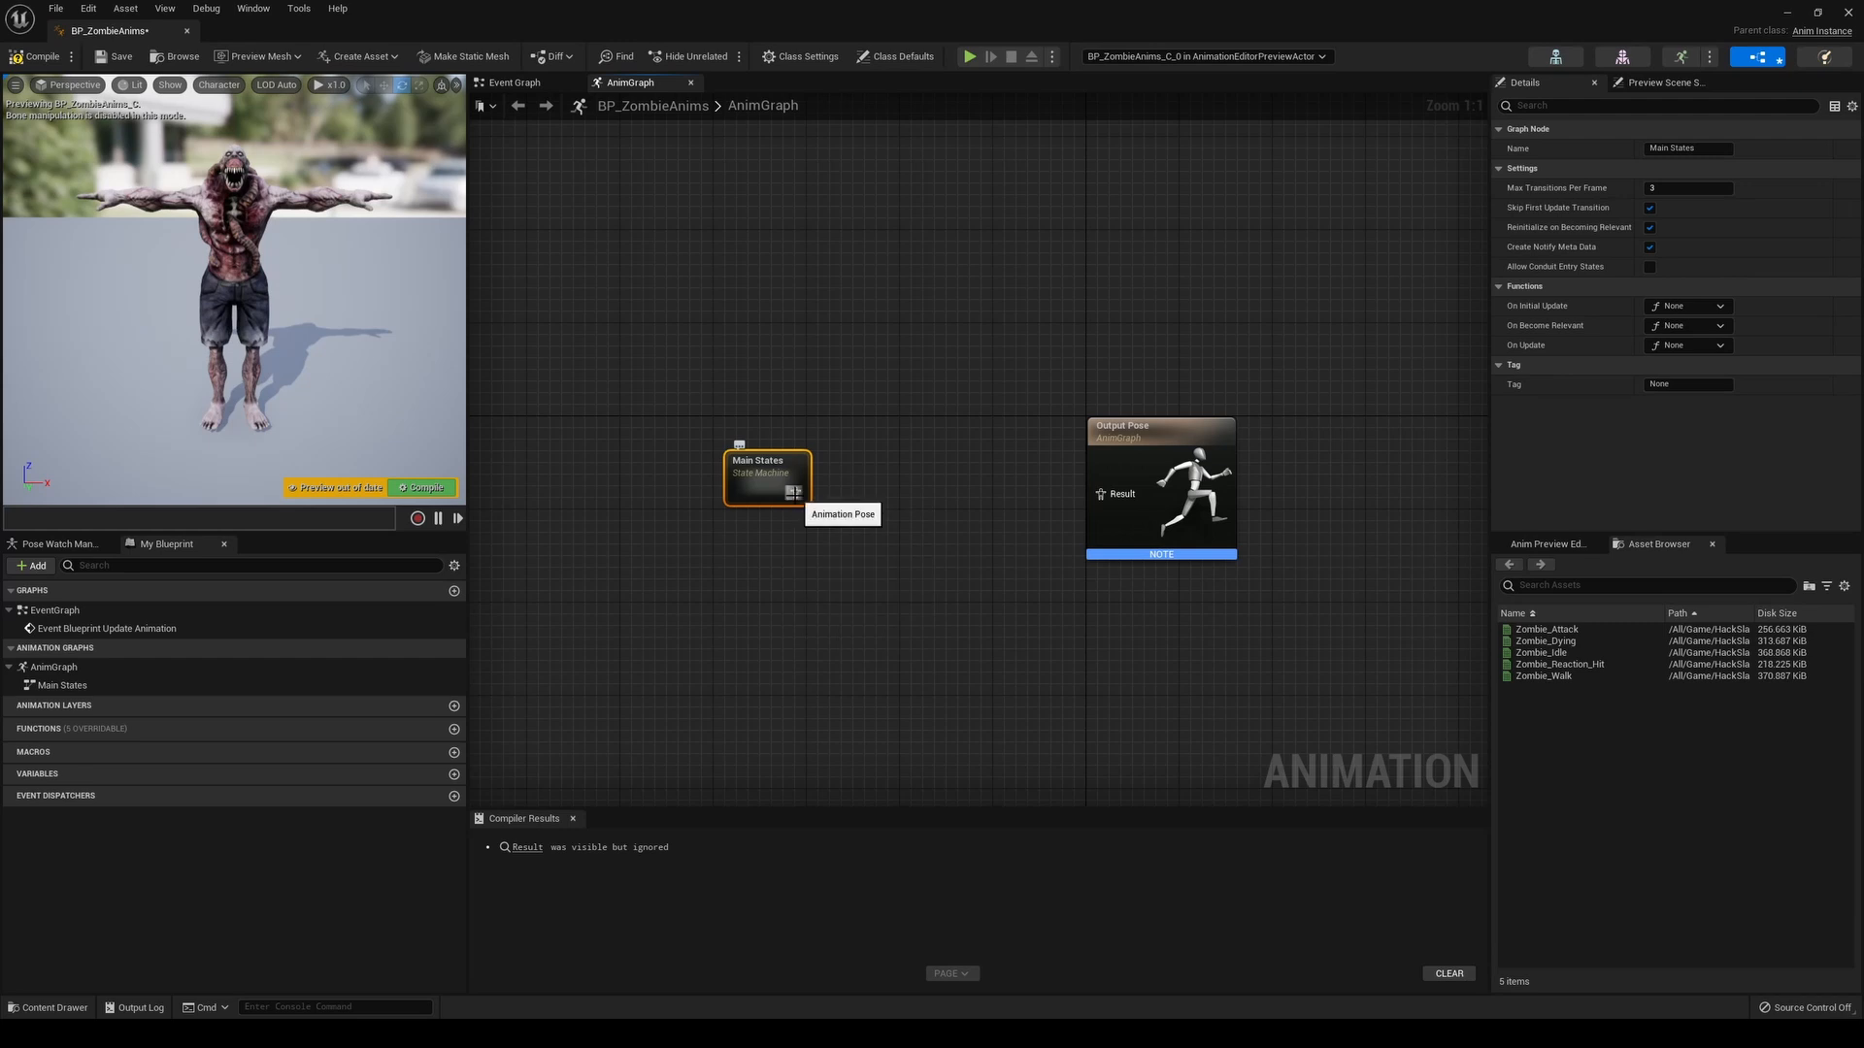
Add a DefaultSlot node after Main States and connect it to the Output Pose result
left_click_drag(938, 500, 929, 499)
type("slot")
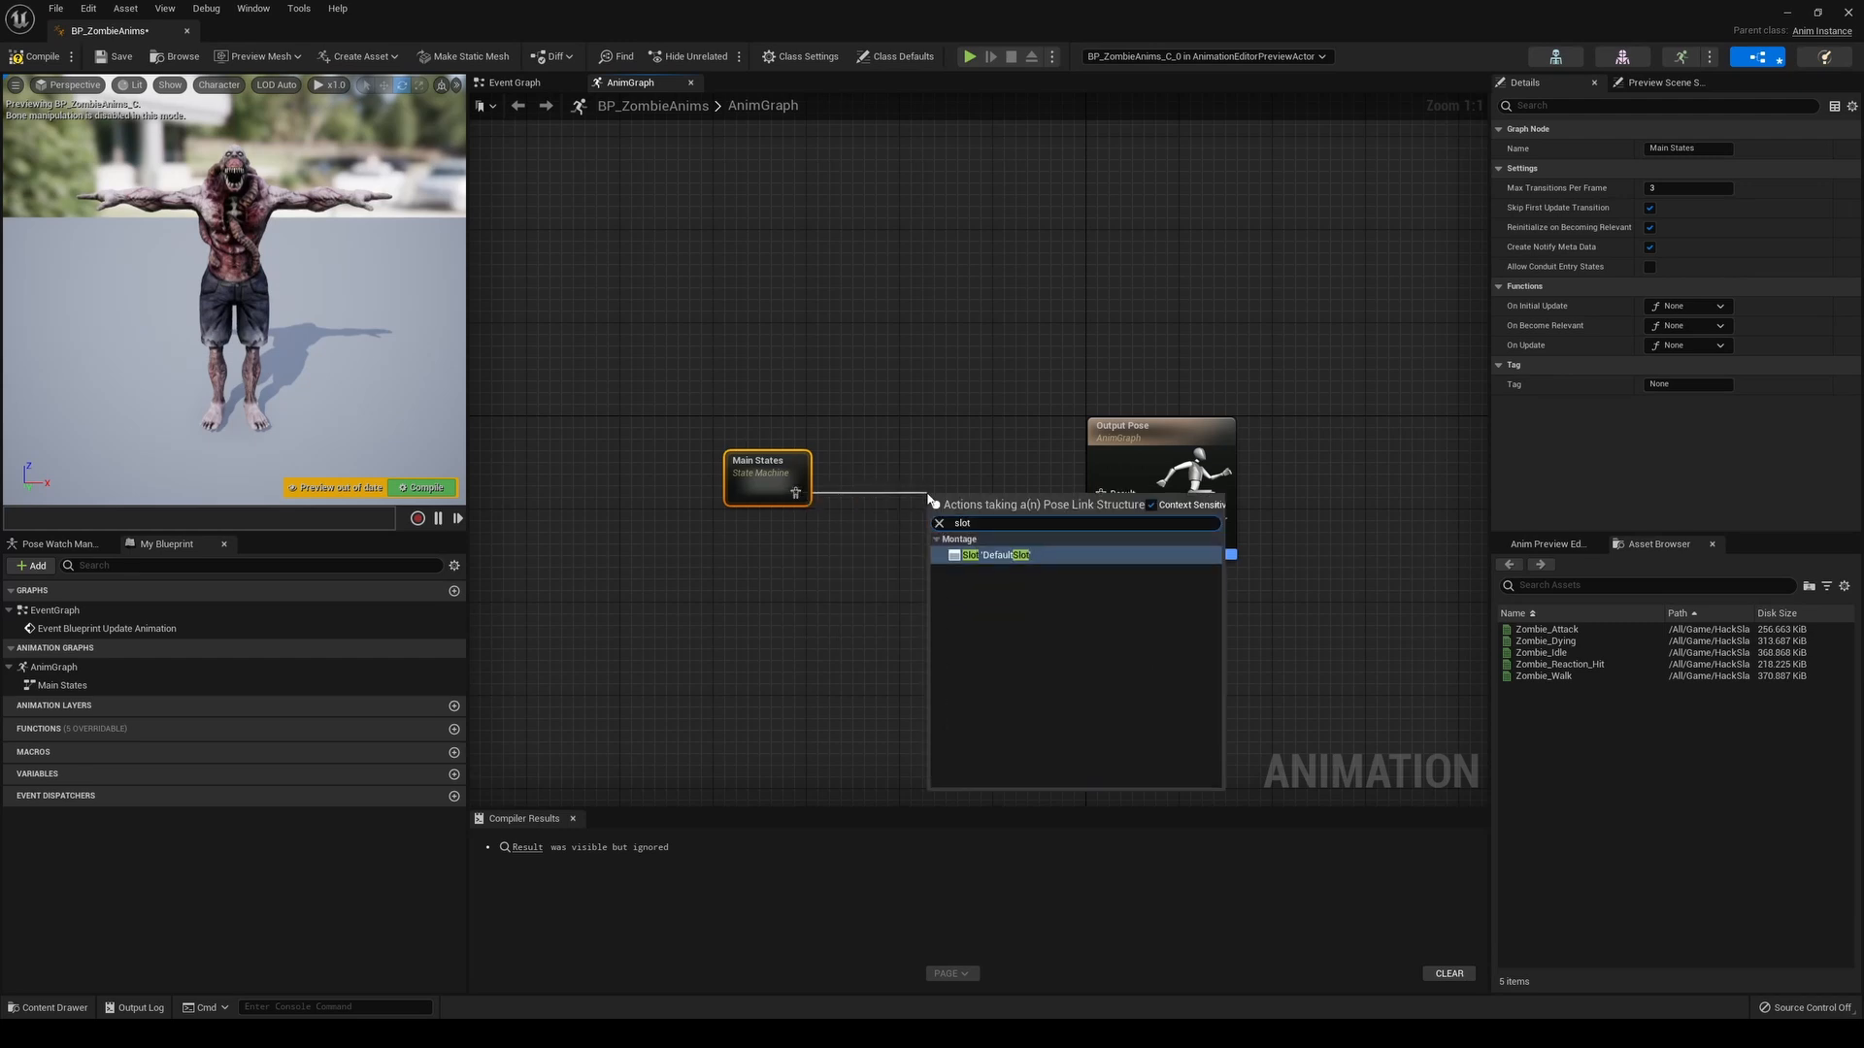
left_click(992, 555)
left_click_drag(976, 510, 930, 470)
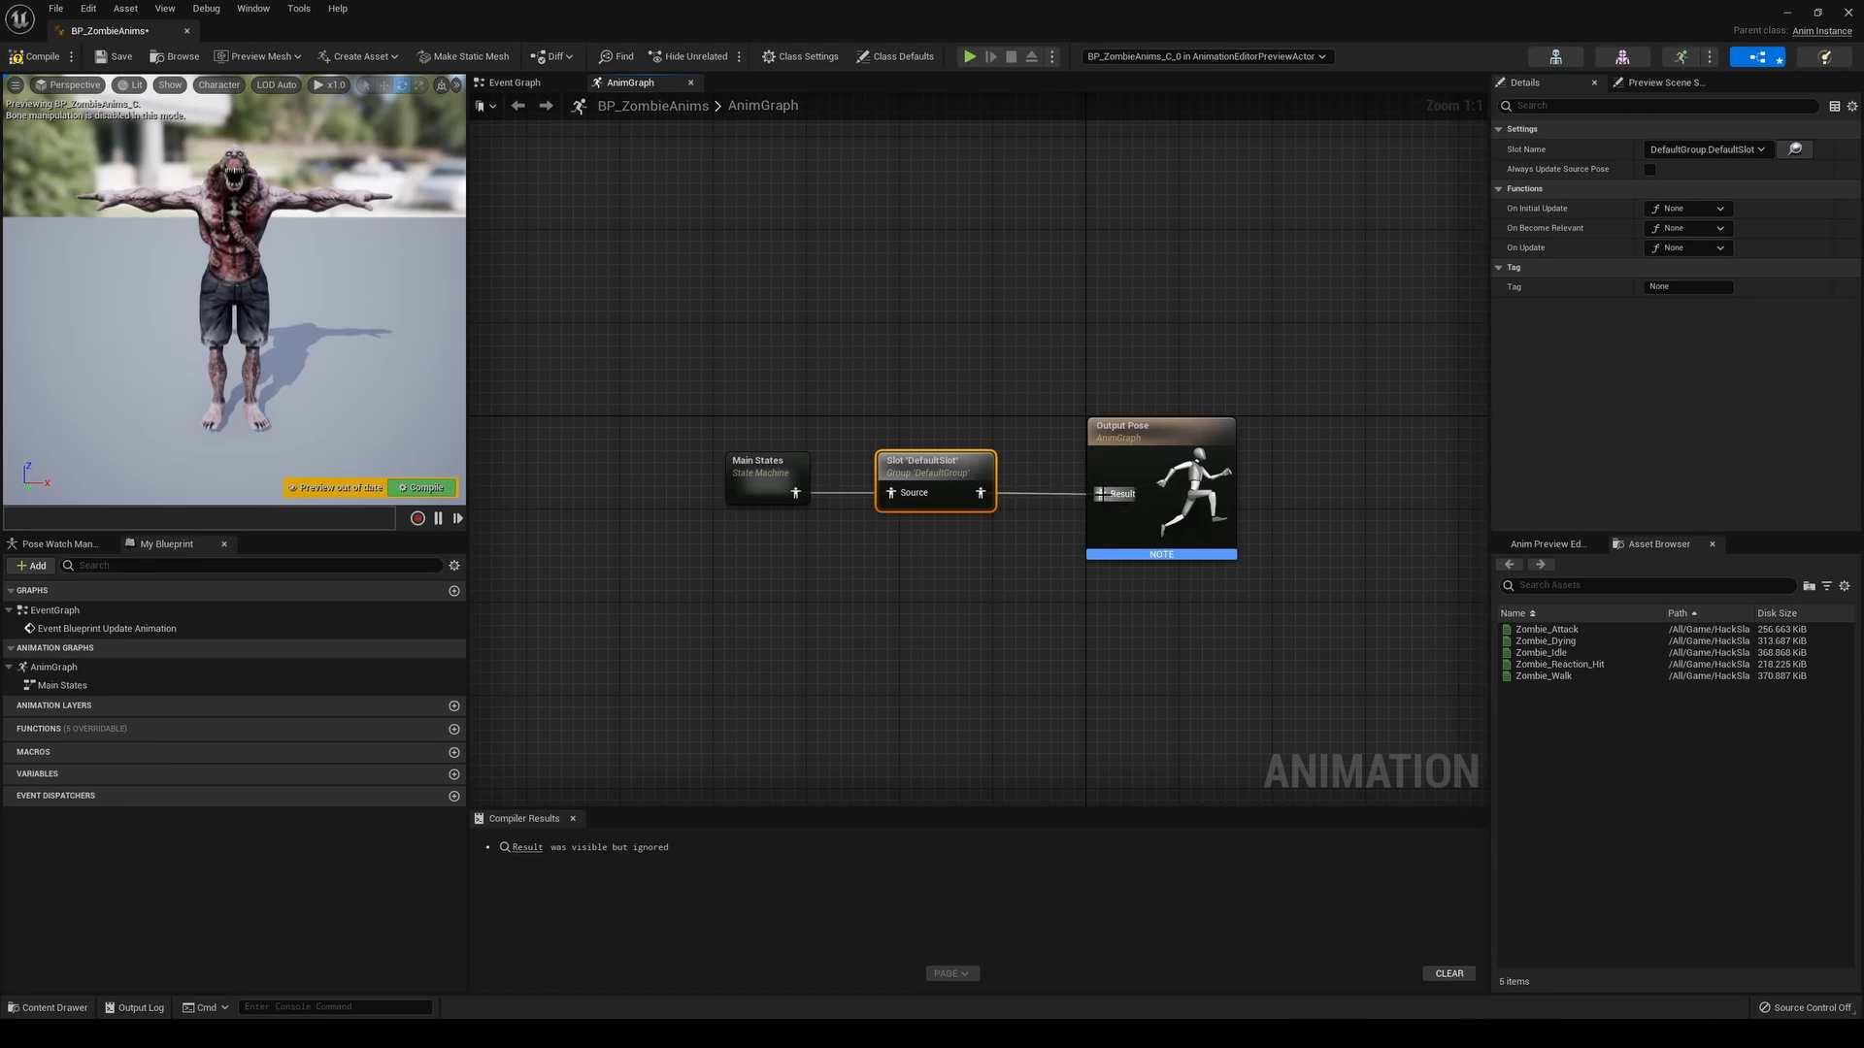
Inside the Main States machine, add a state named Idle connected from Entry
double_click(767, 468)
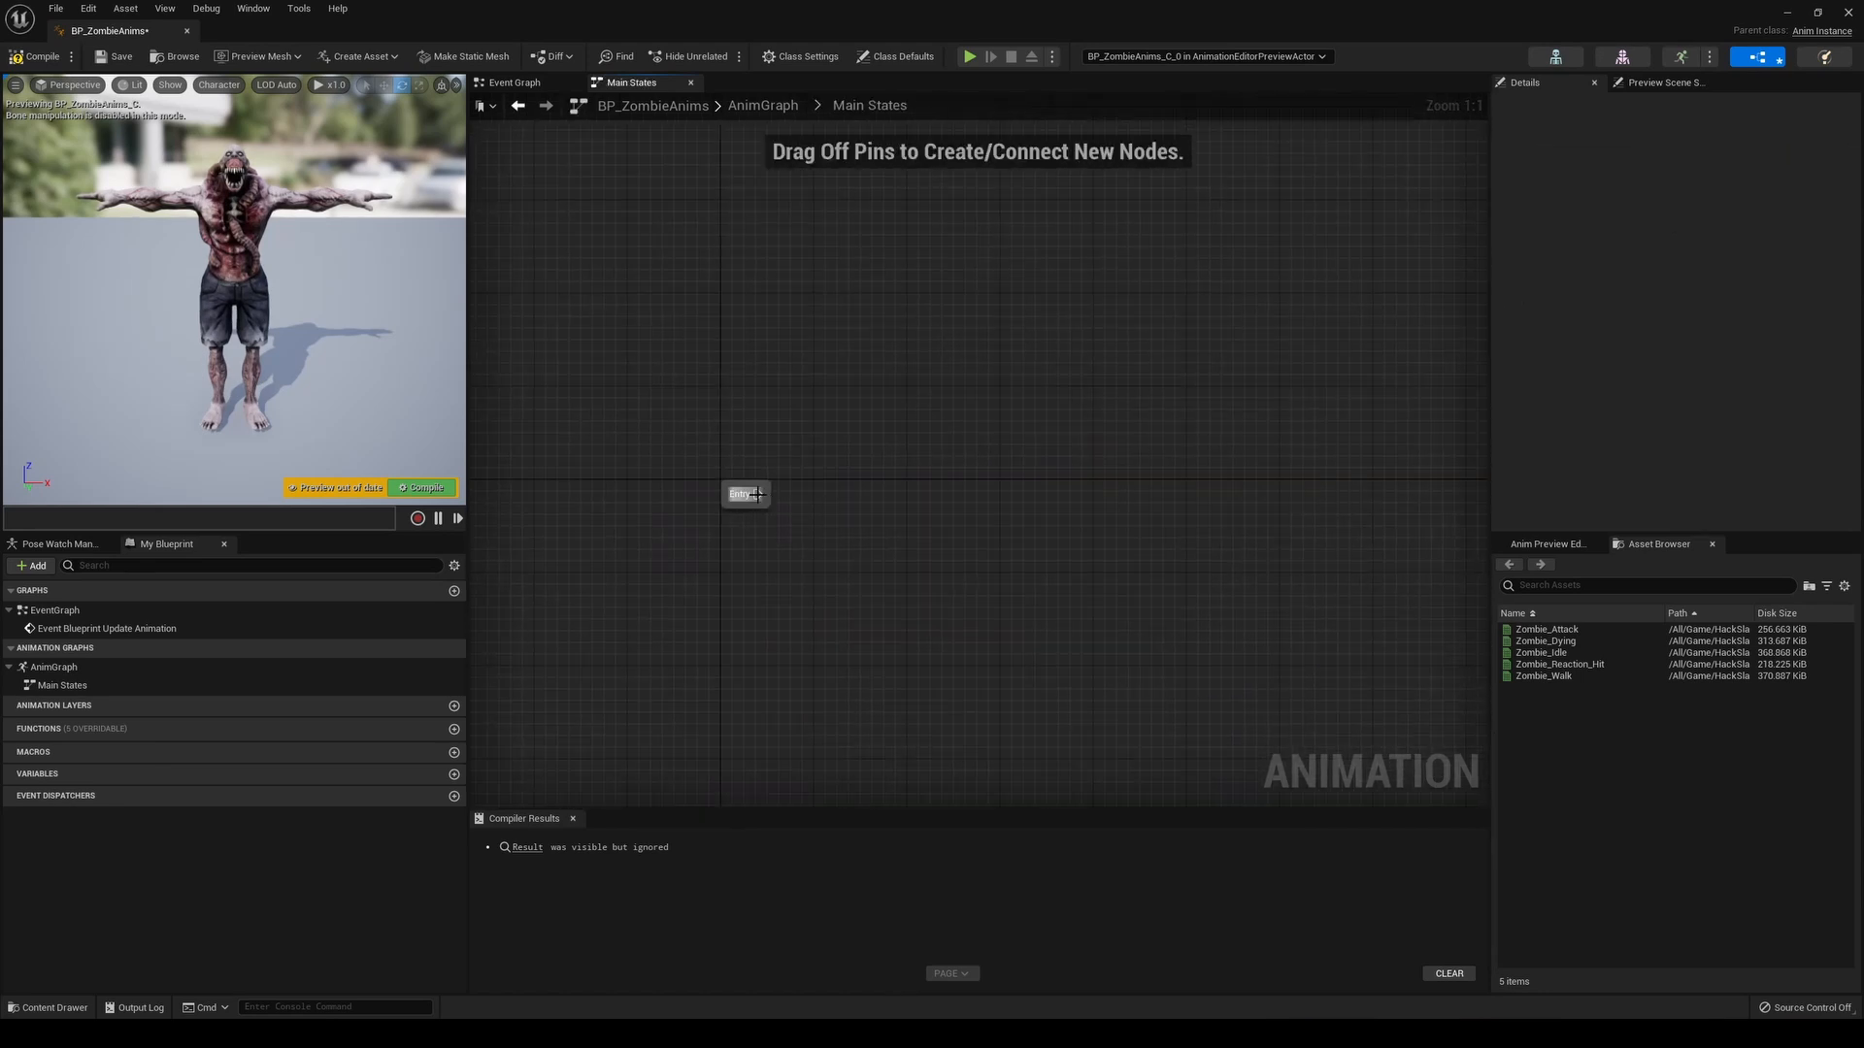
left_click_drag(889, 507, 888, 506)
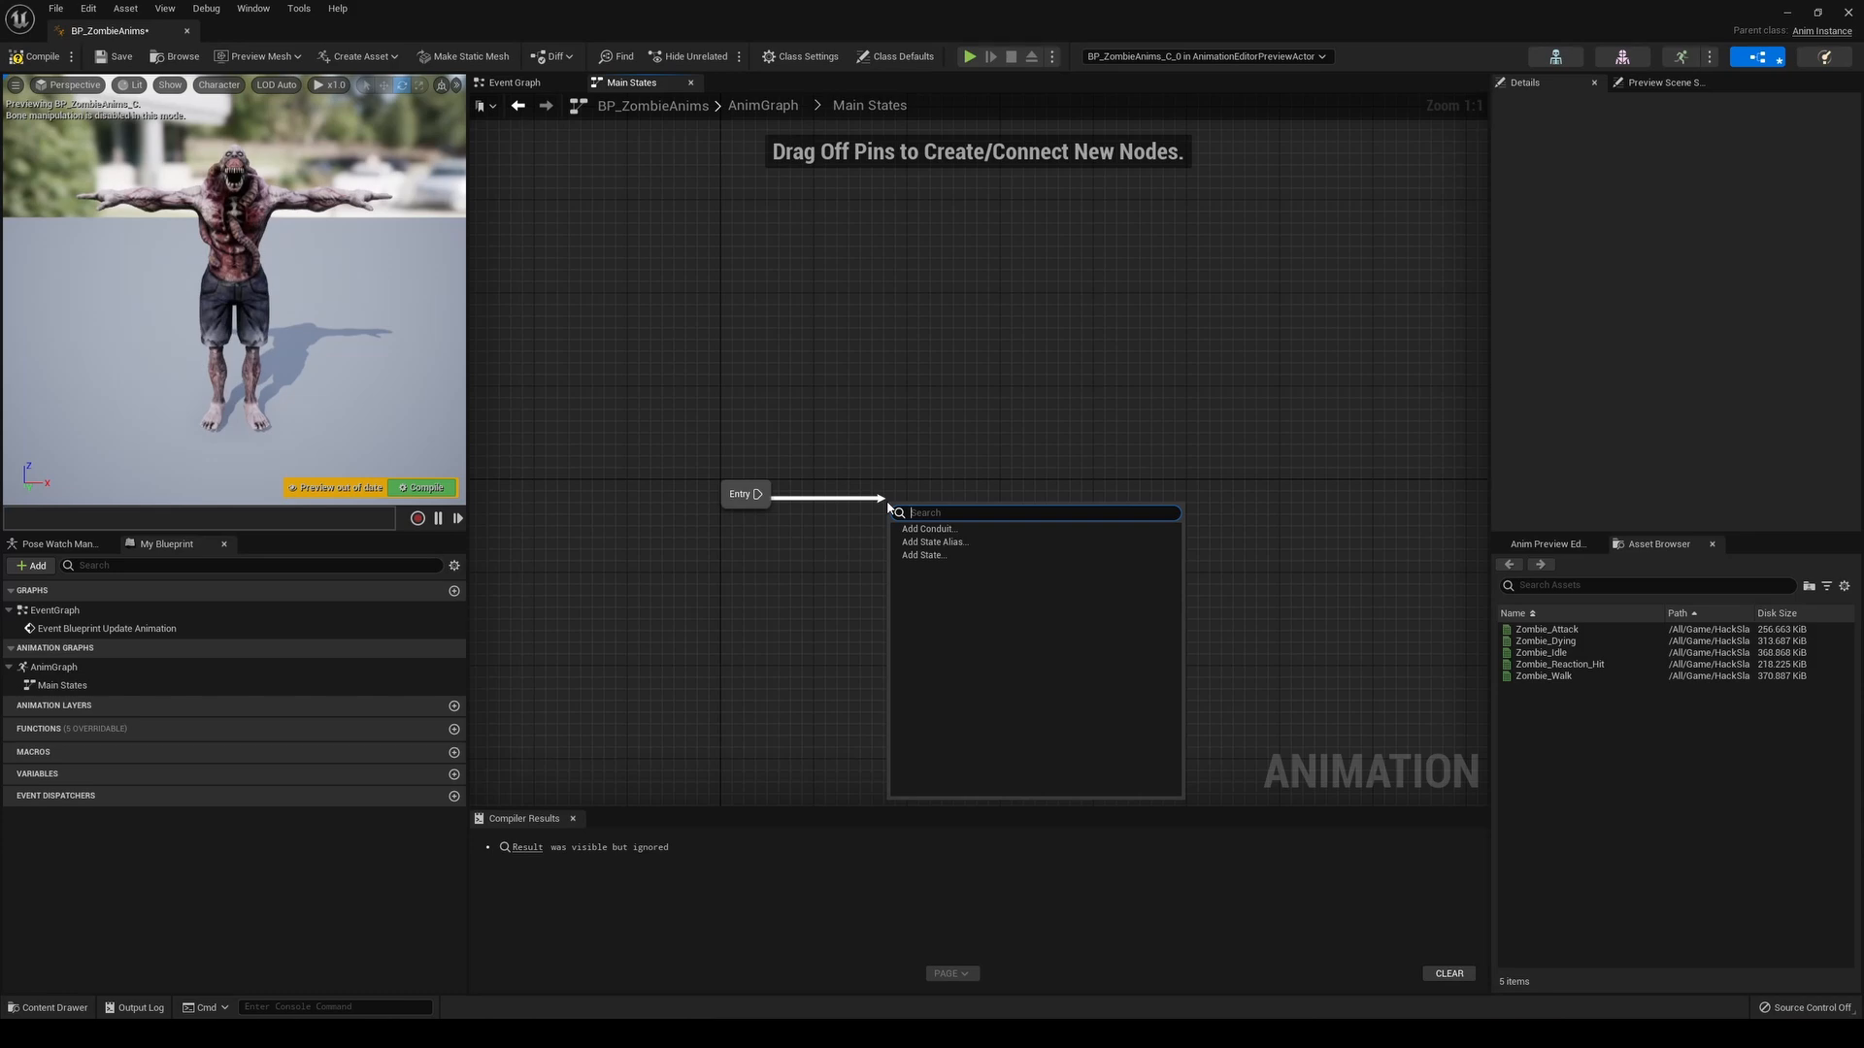
left_click(956, 555)
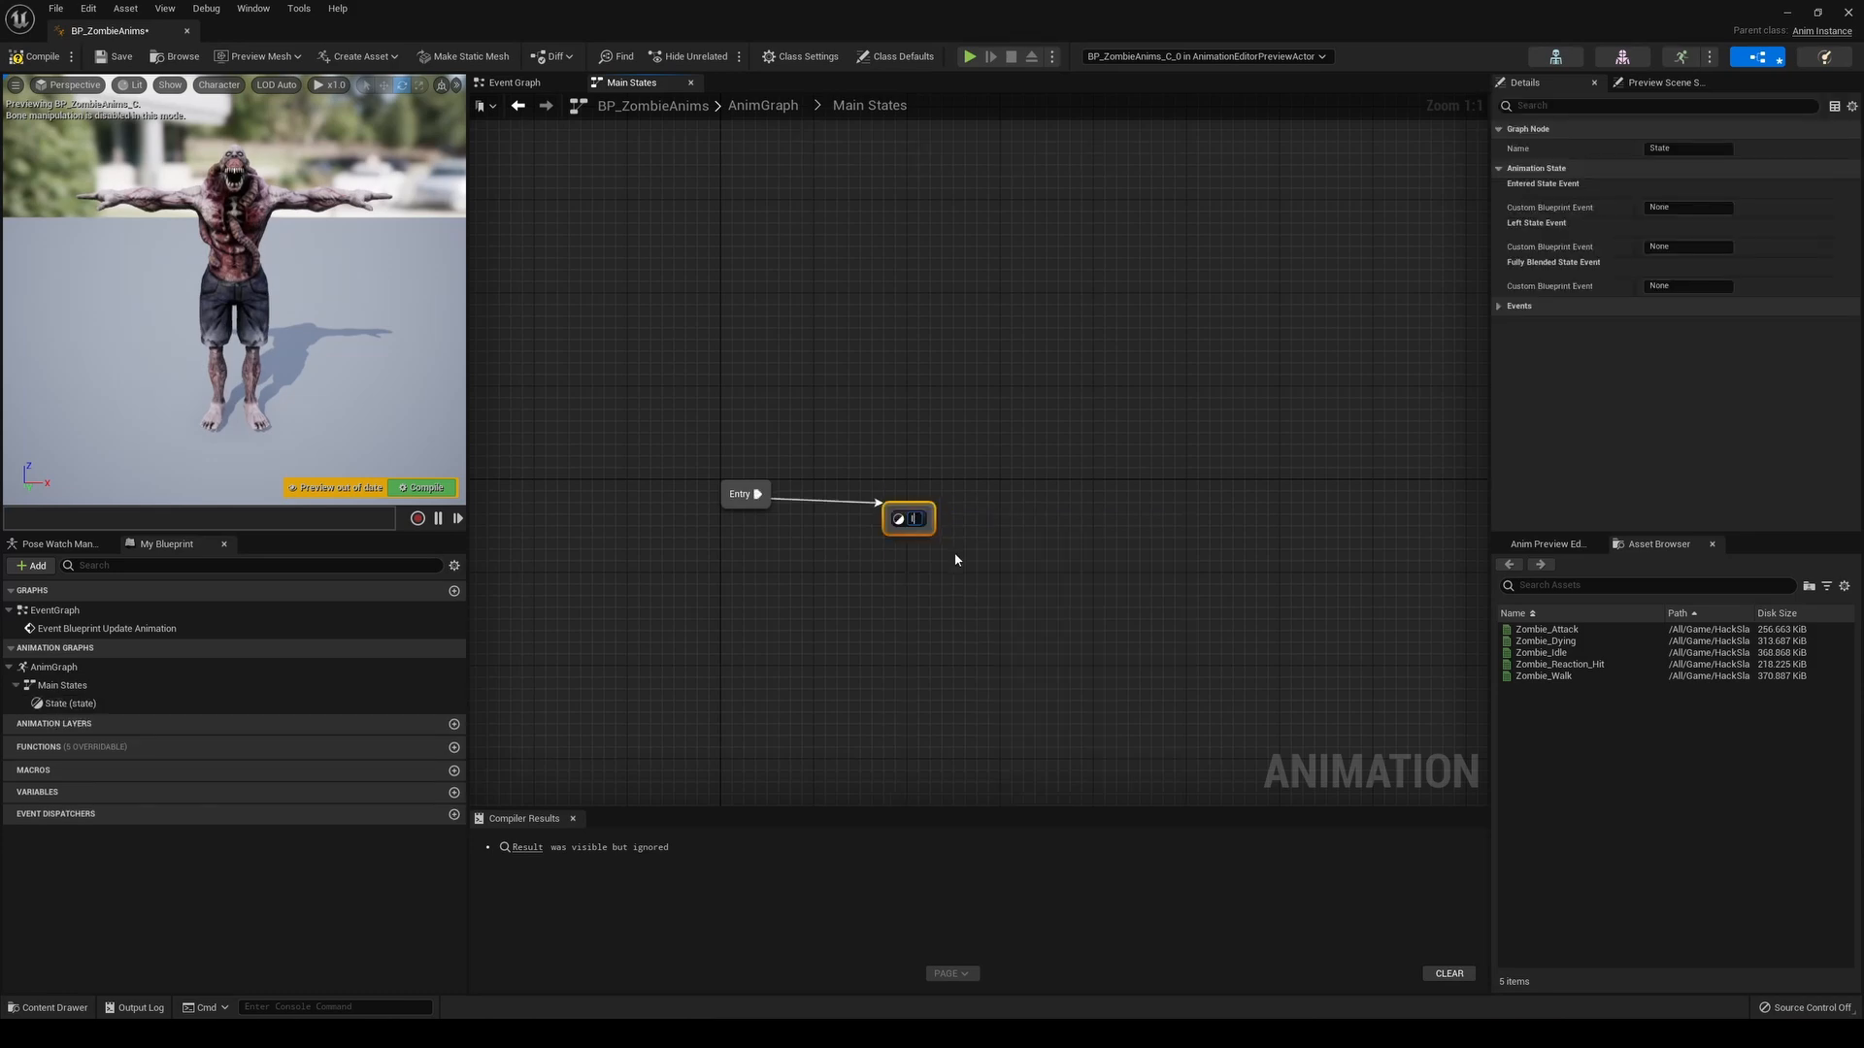
type("Idle")
key("Return")
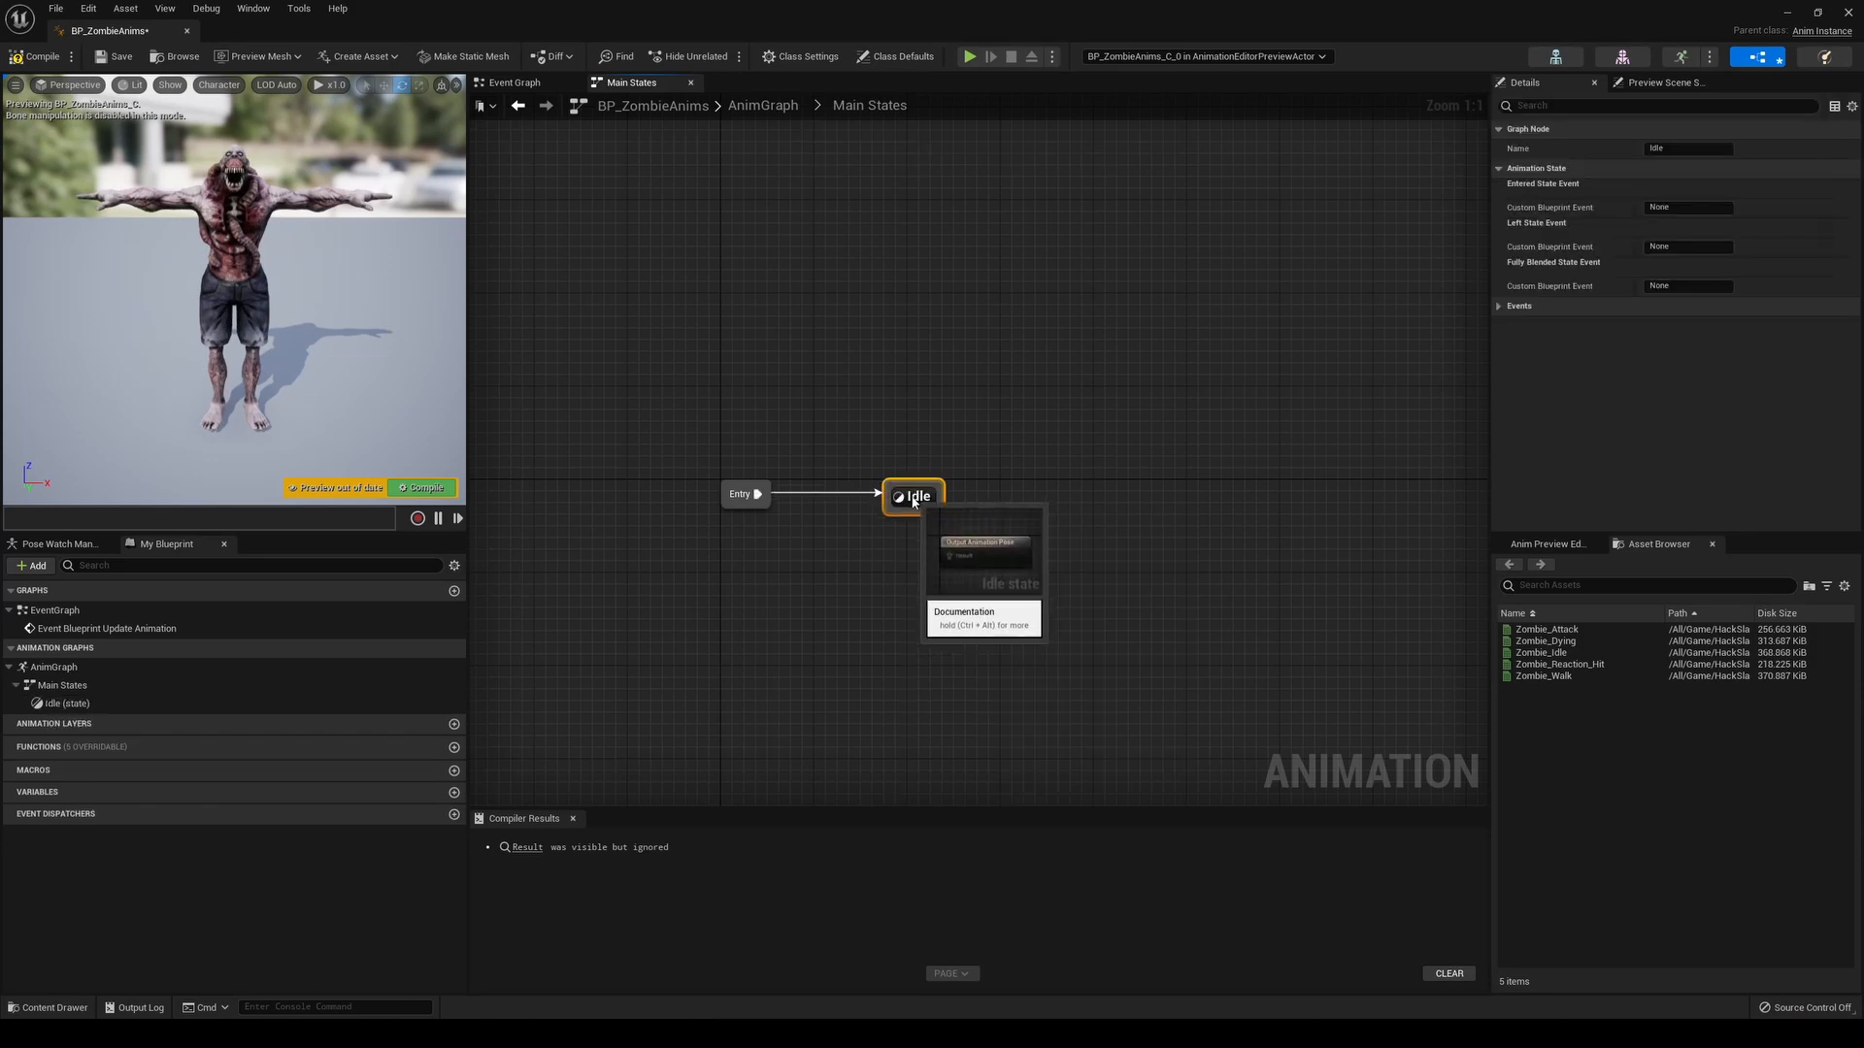
Add a state named Walk with a transition from Idle and align it beside the Idle state
left_click_drag(914, 502, 1018, 502)
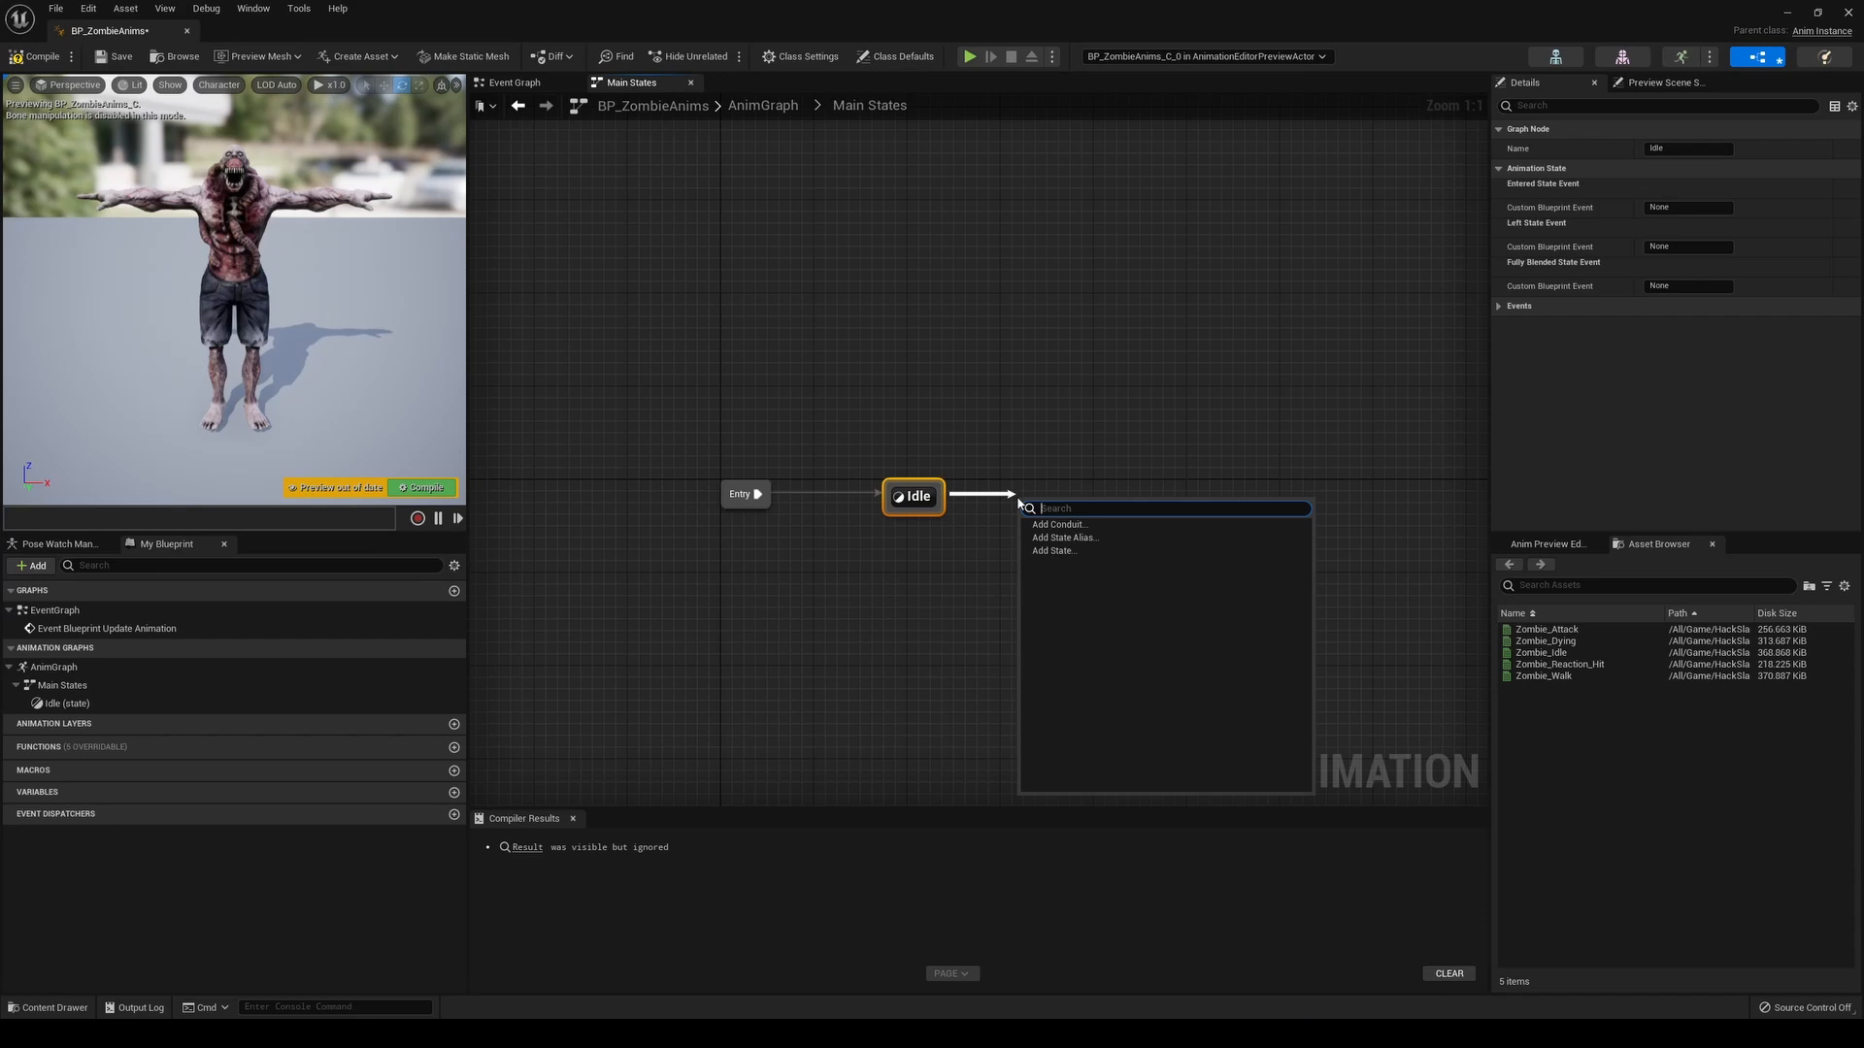
left_click(1052, 551)
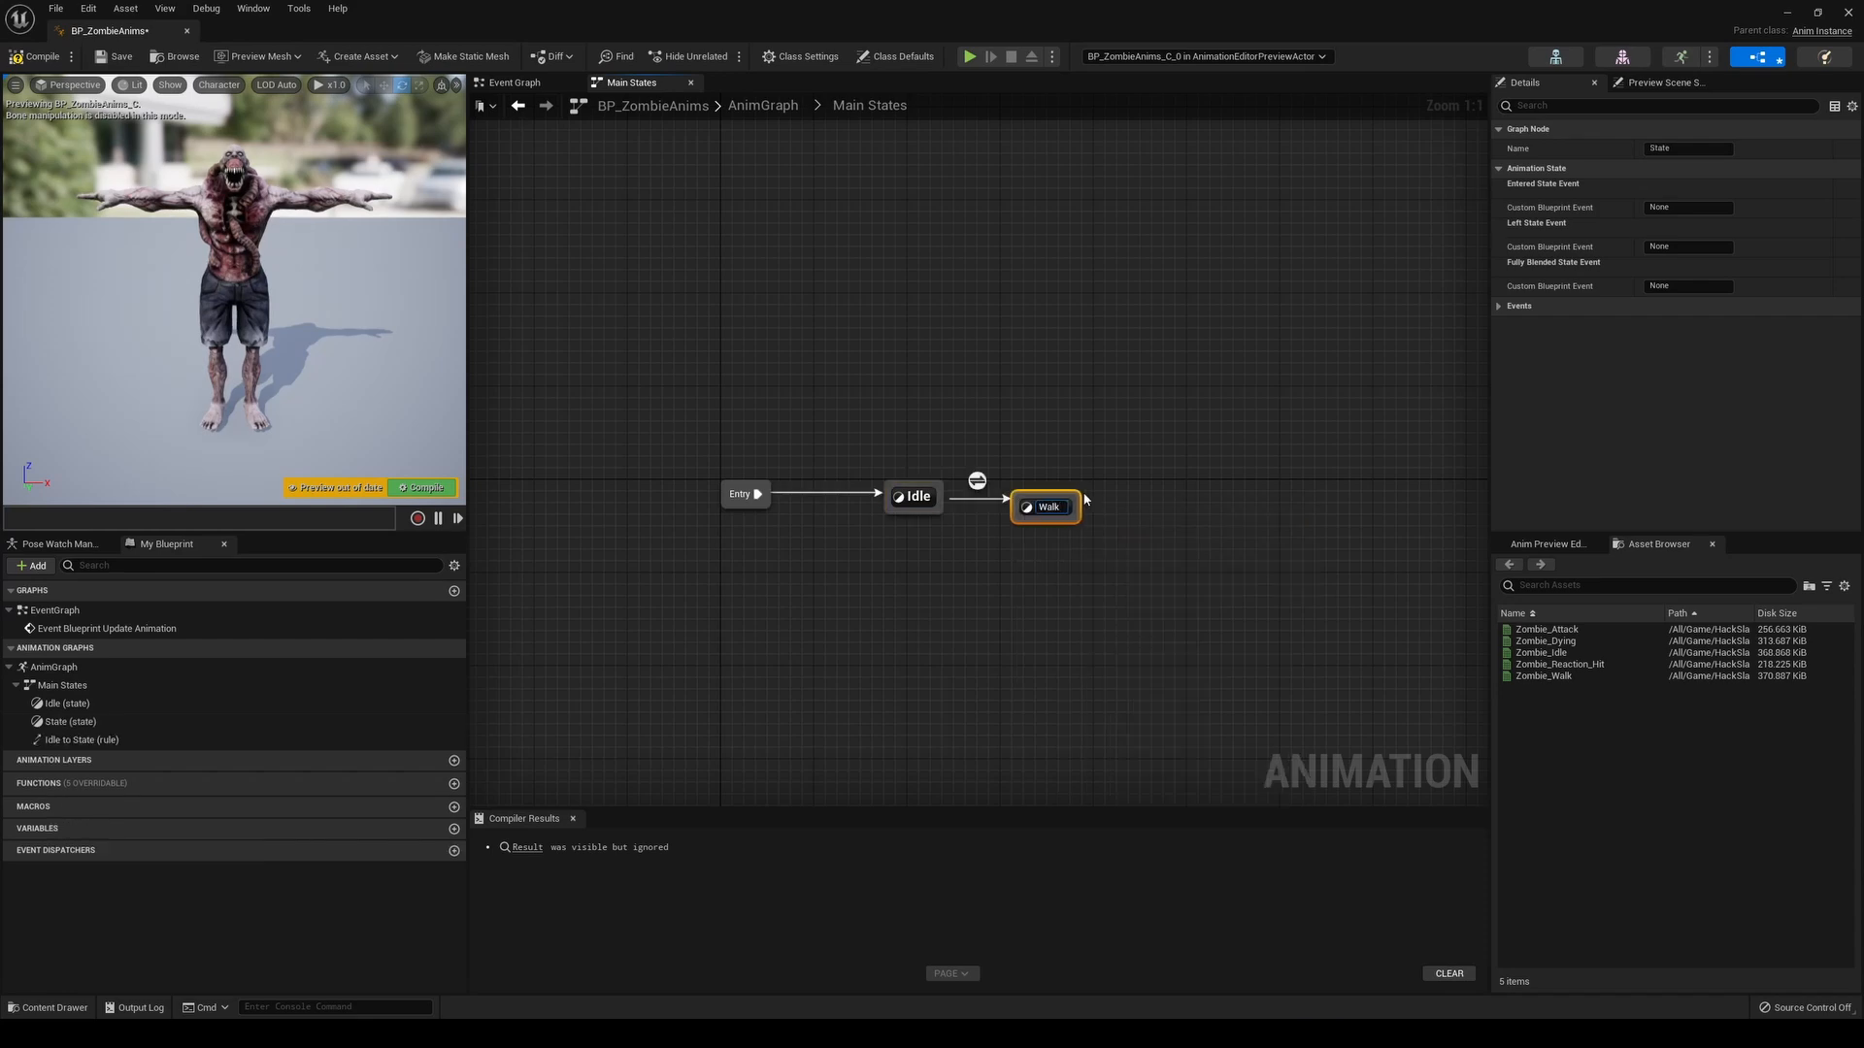
mouse_move(1055, 495)
left_mouse_down()
mouse_move(1072, 480)
mouse_move(1064, 498)
left_mouse_up()
left_click(1057, 449)
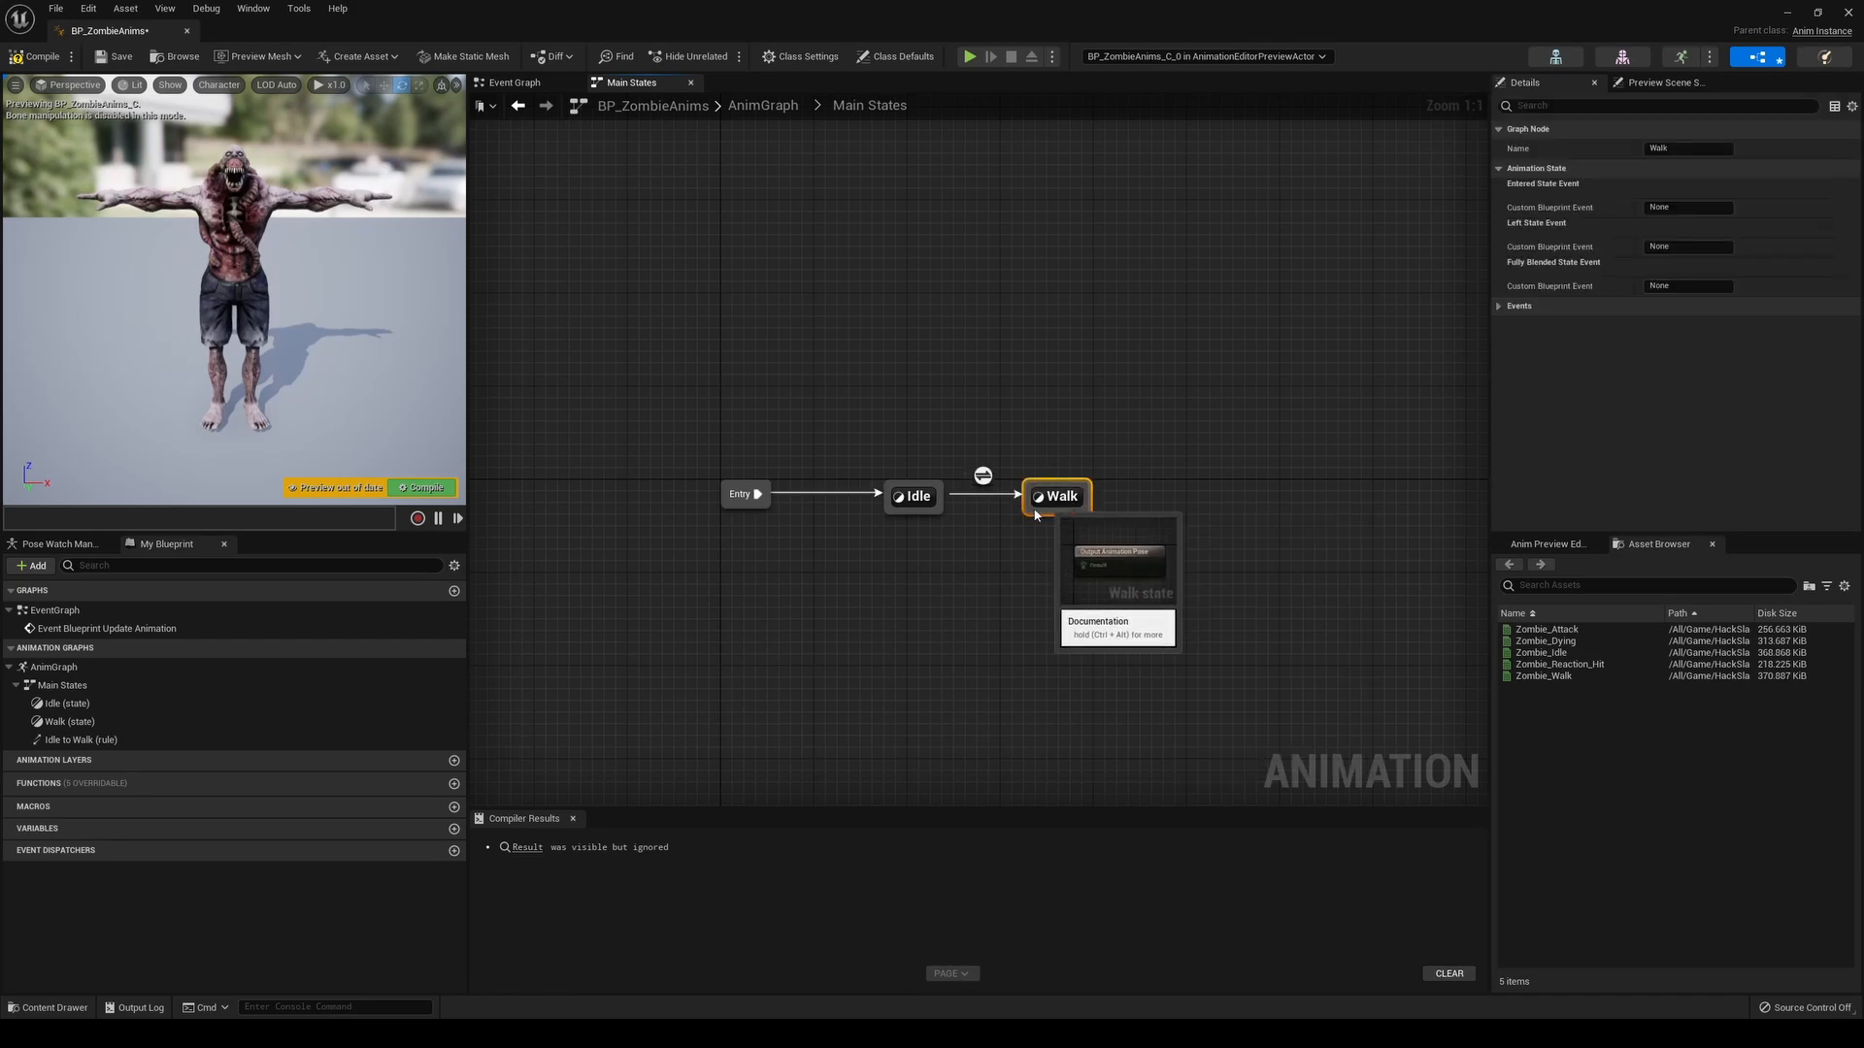
In the Idle state, connect the Zombie_Idle animation to the output pose, and compile and save the blueprint
double_click(903, 497)
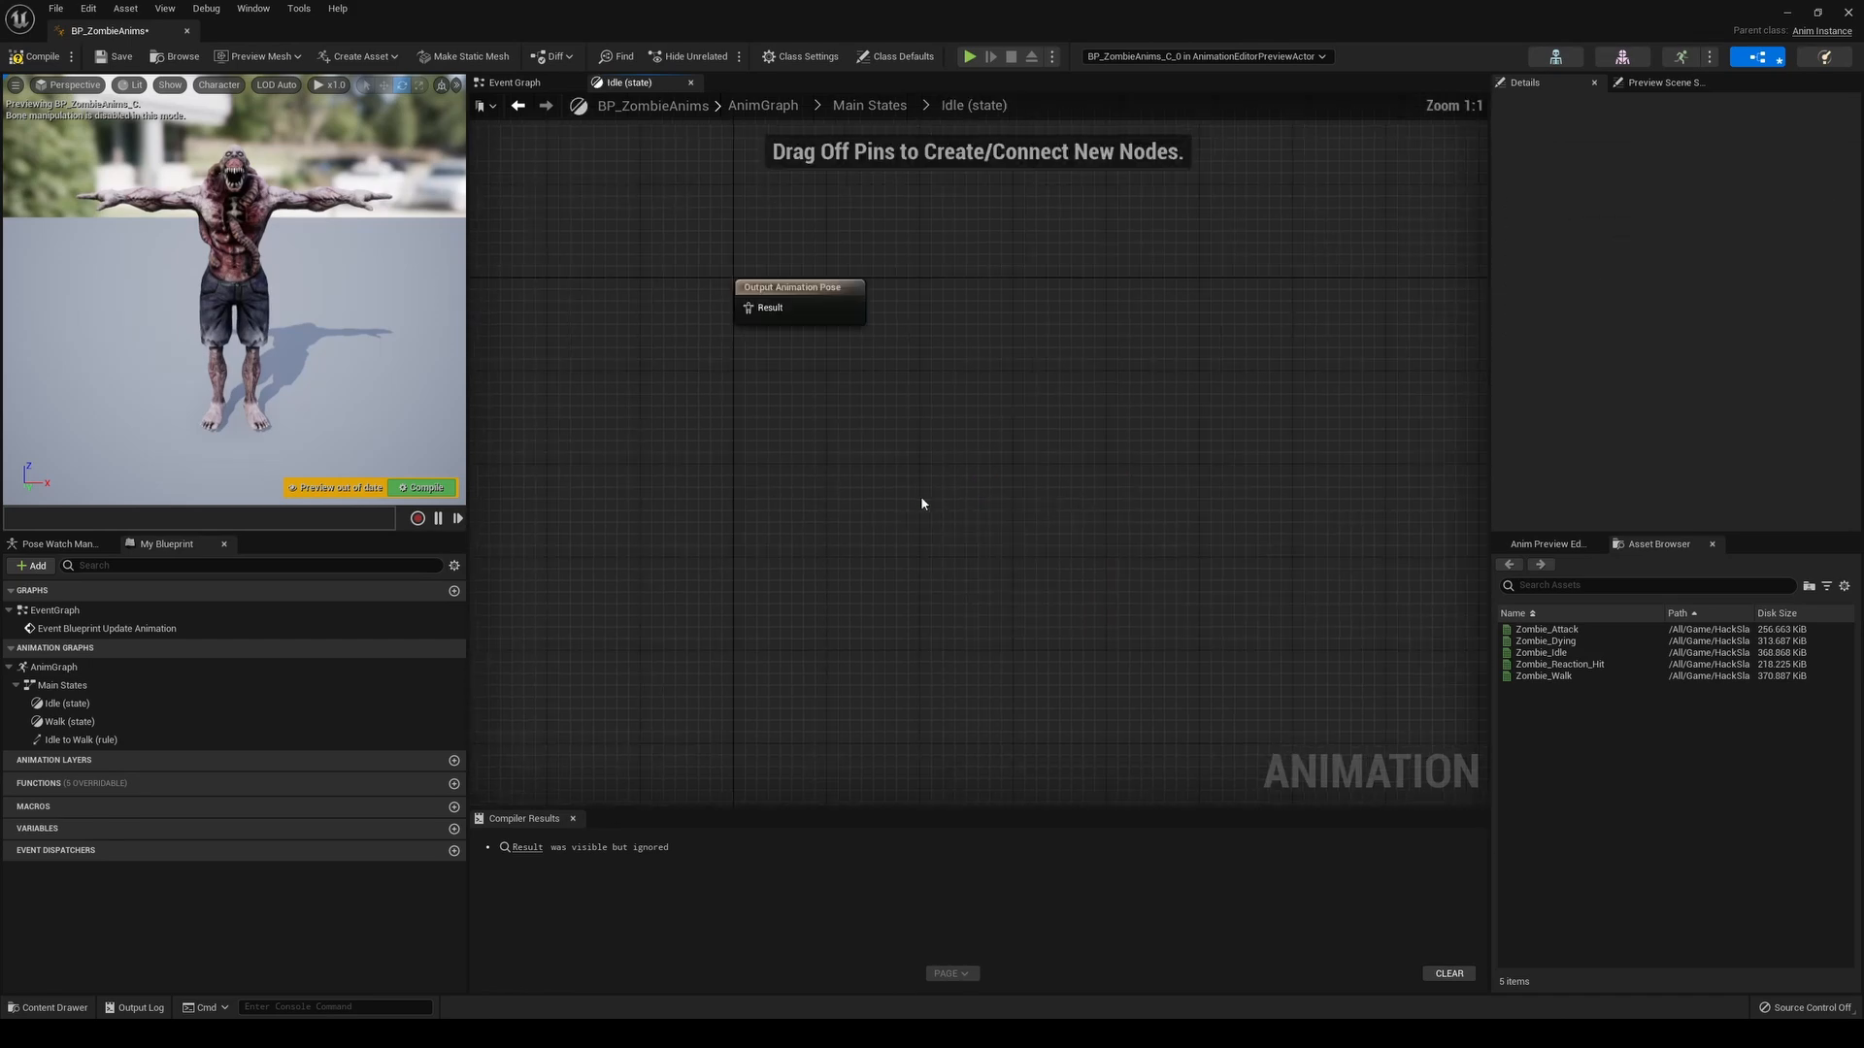
right_click_drag(965, 549, 1022, 535)
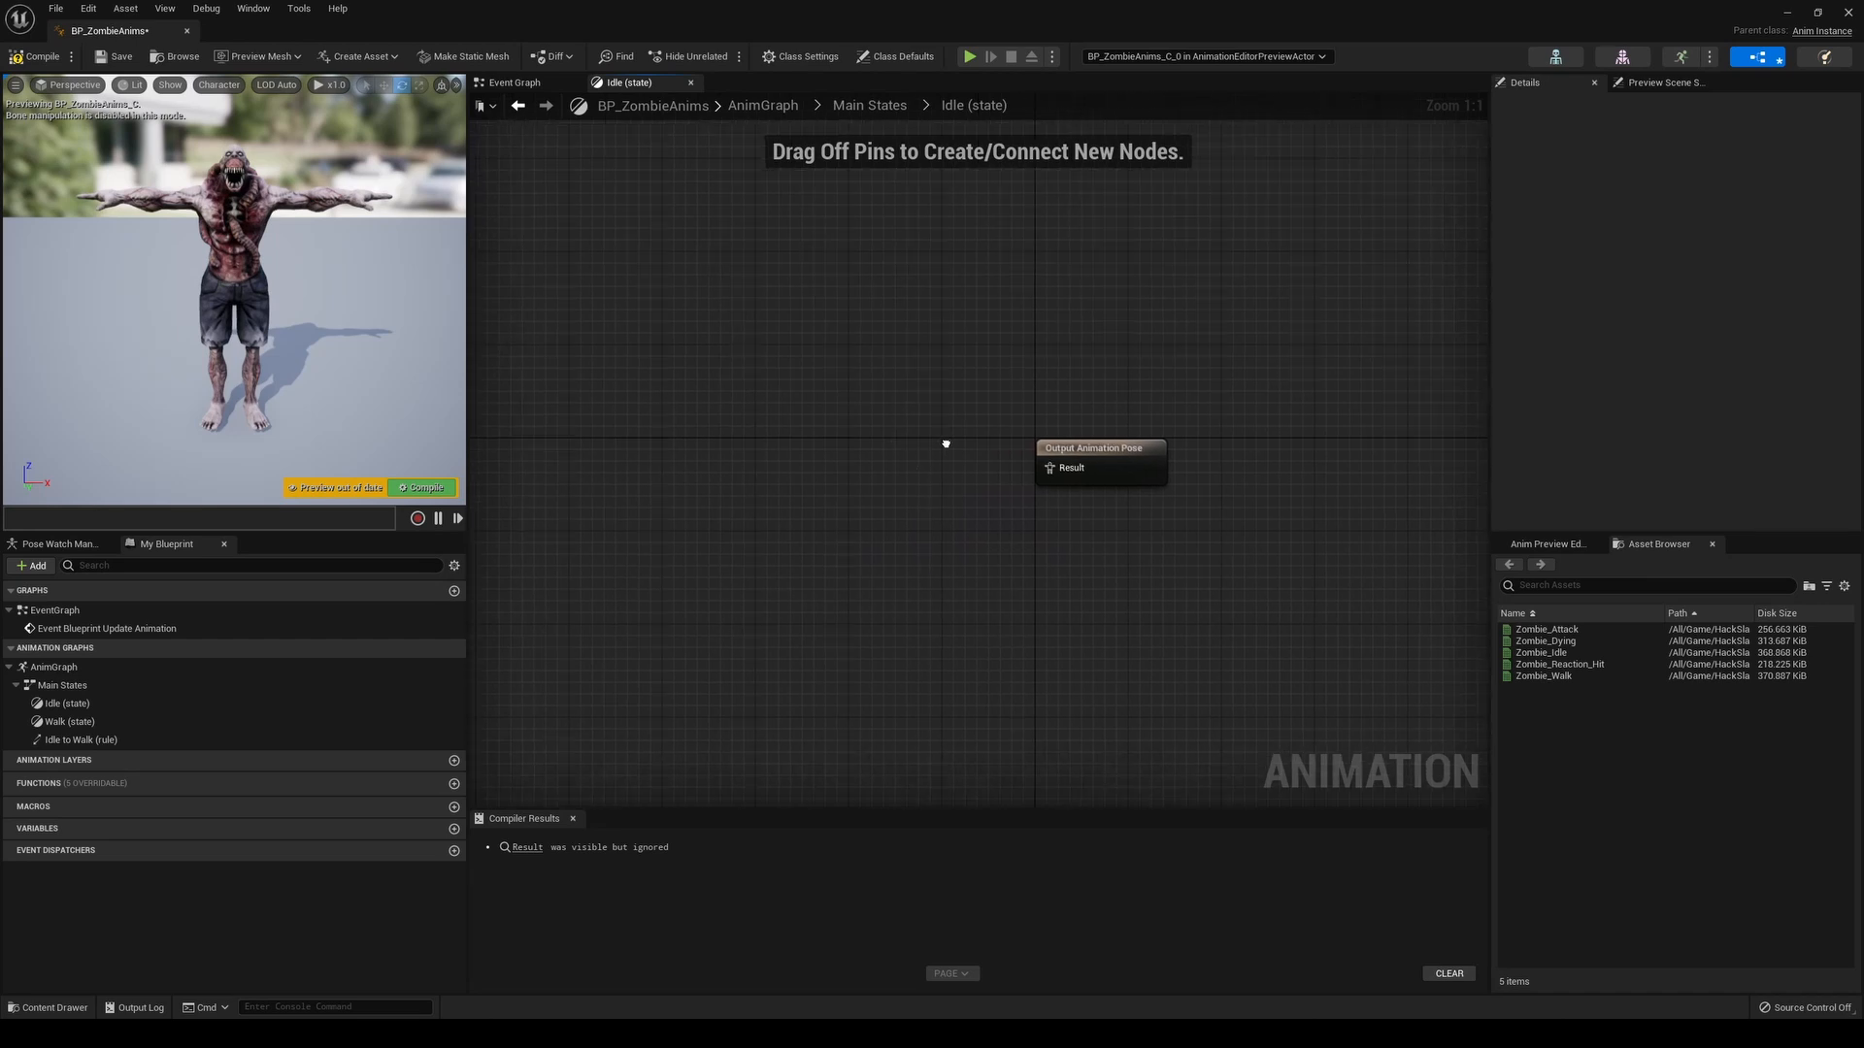
left_click(1563, 653)
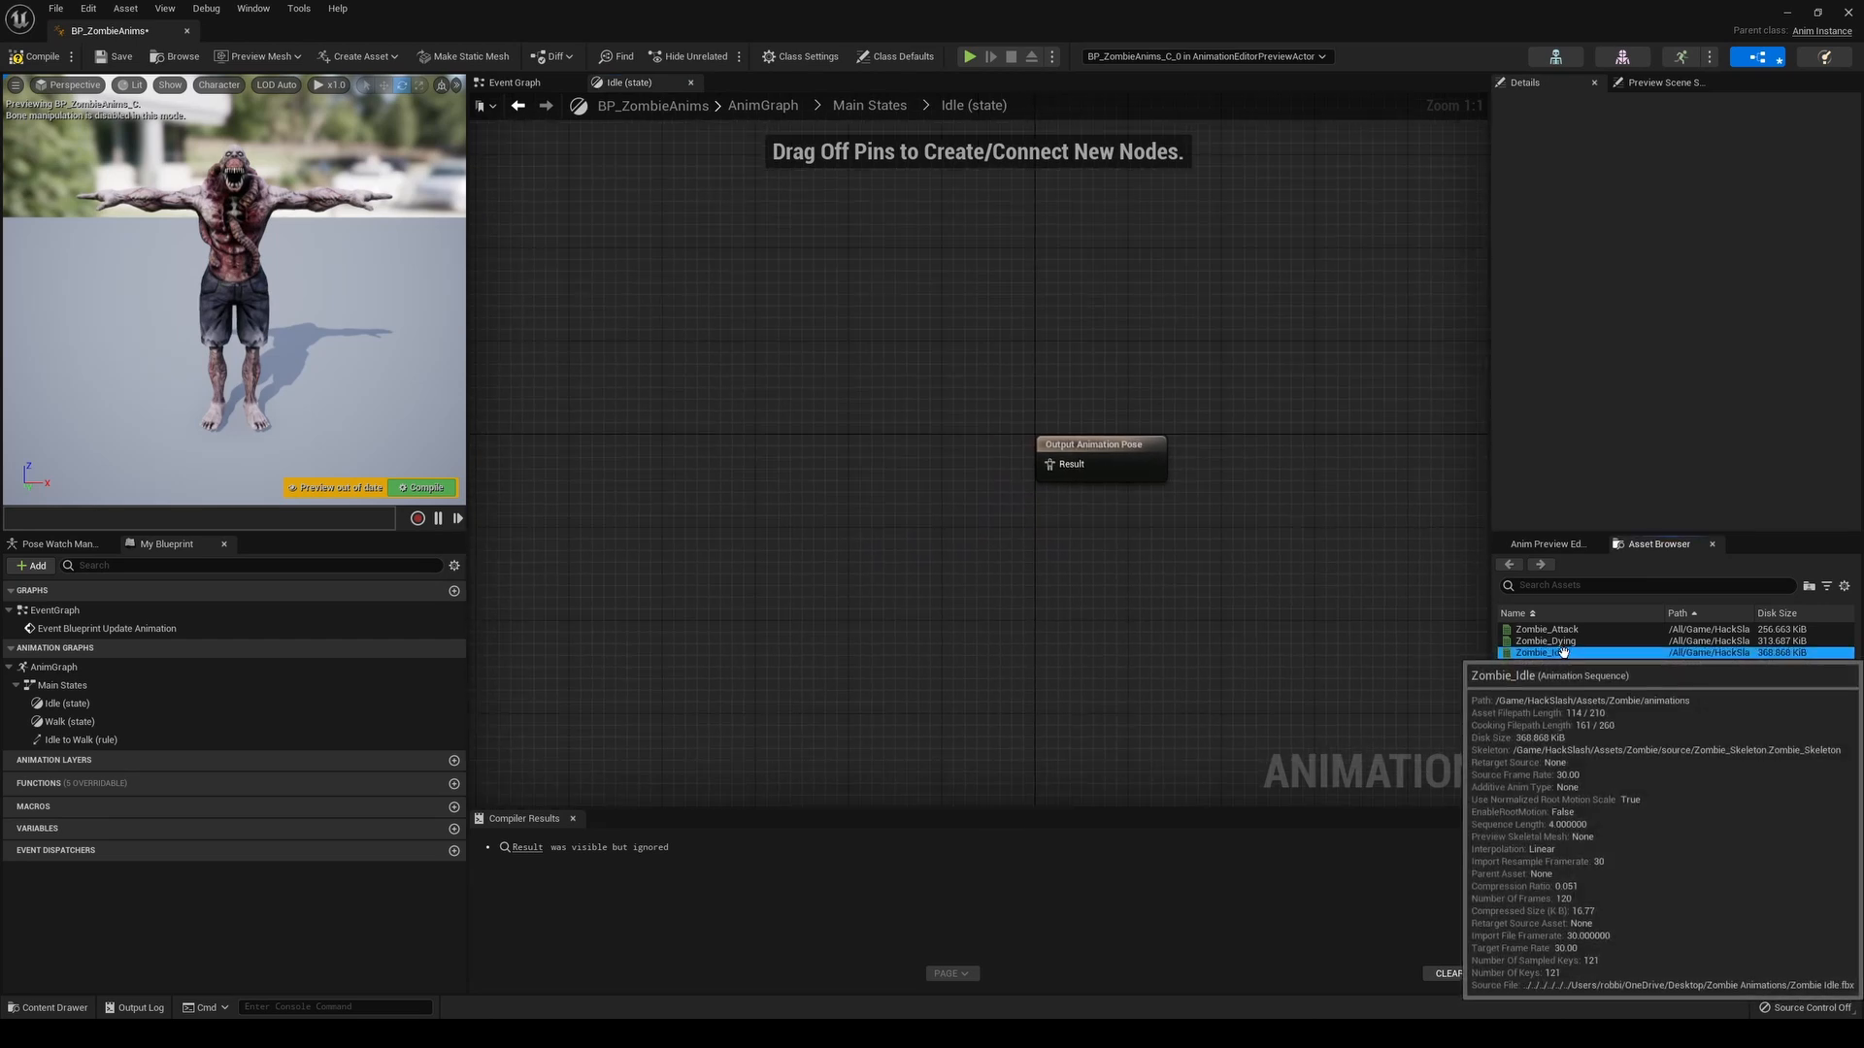
left_click_drag(1562, 652, 949, 424)
left_click(36, 57)
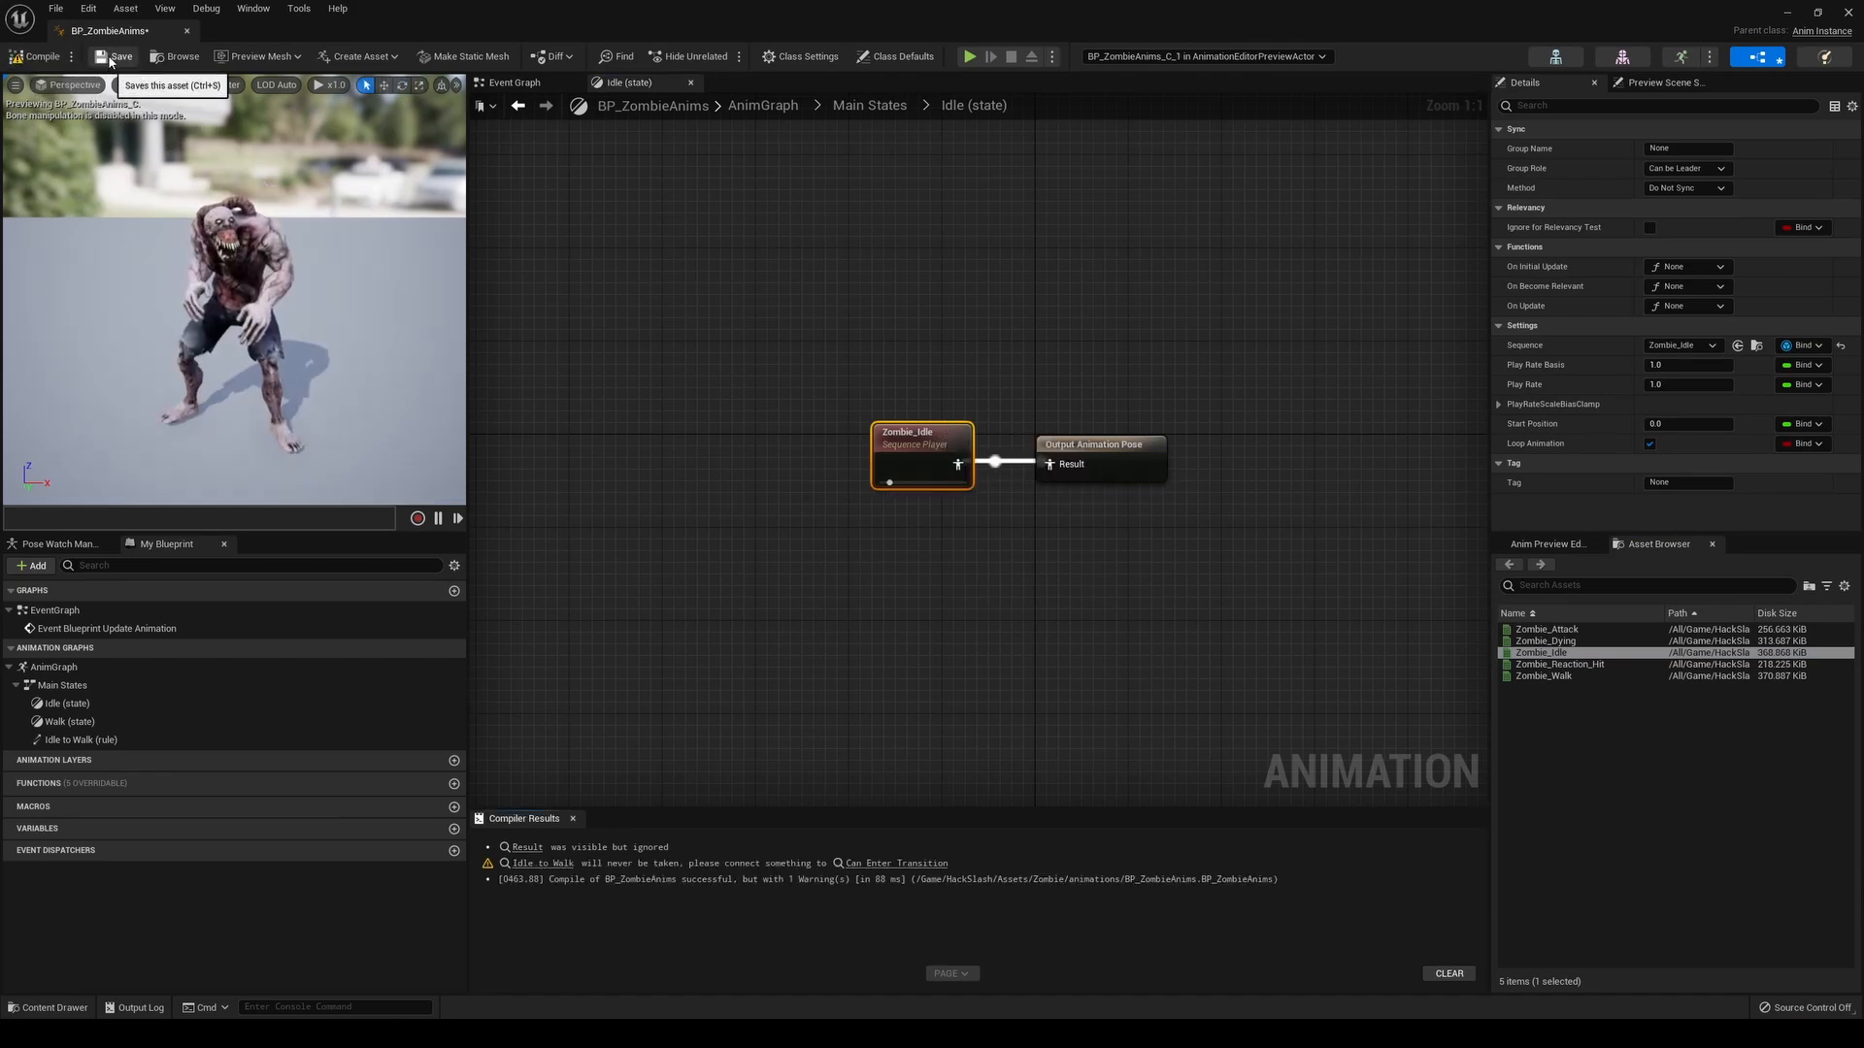
left_click(112, 59)
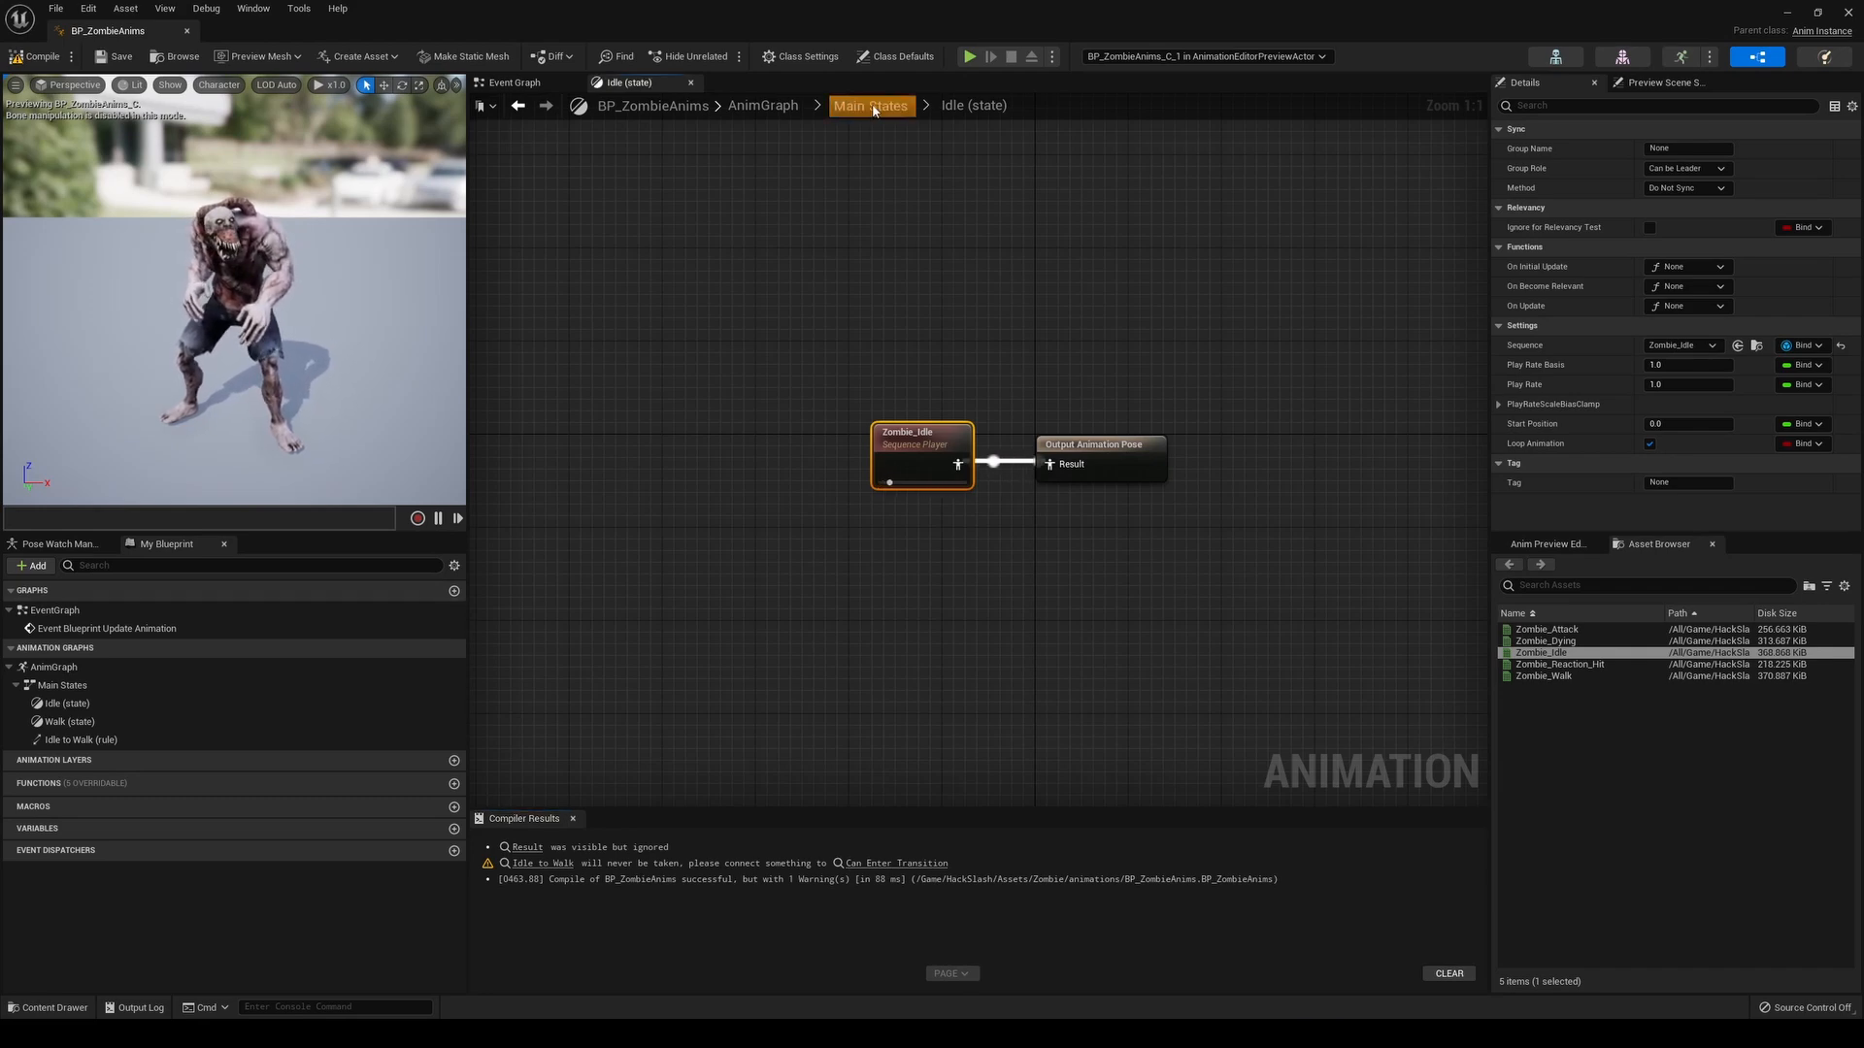
In the Walk state, connect the Zombie_Walk animation to the output pose, and compile and save the blueprint
left_click(873, 109)
double_click(1156, 468)
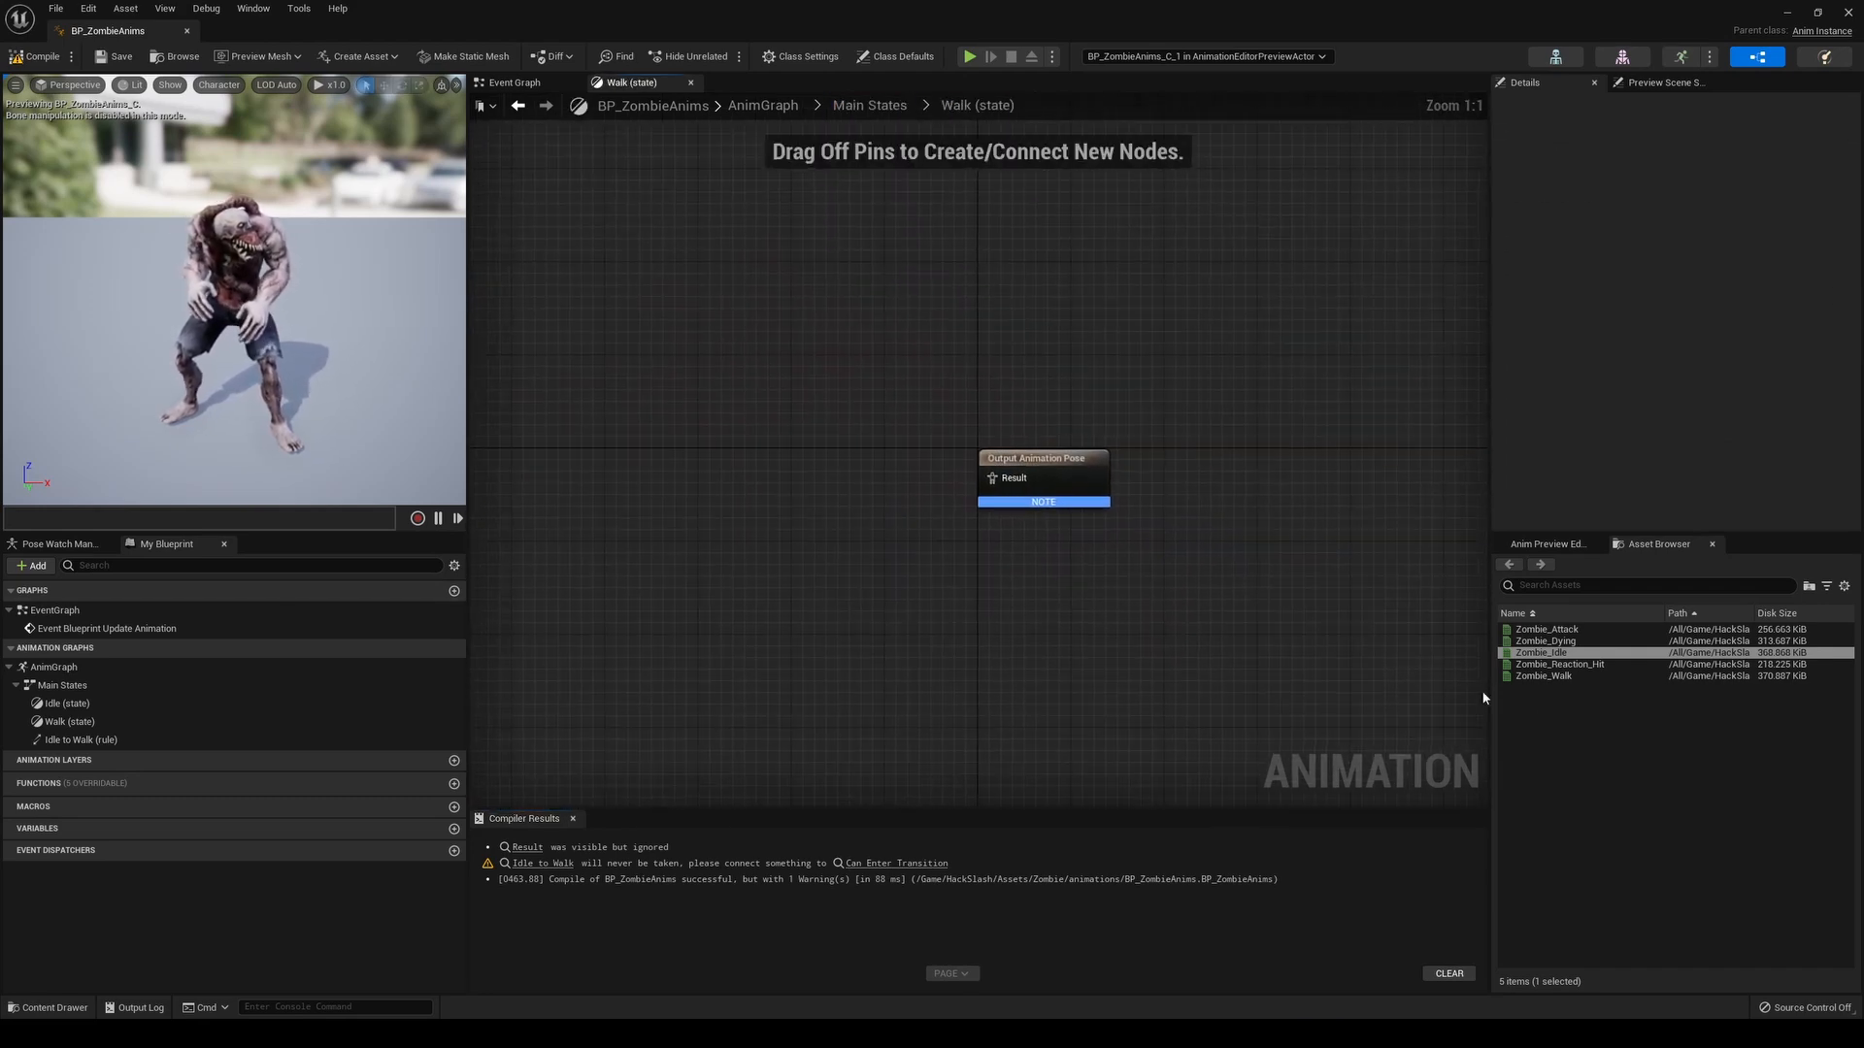
left_click_drag(1553, 676, 992, 478)
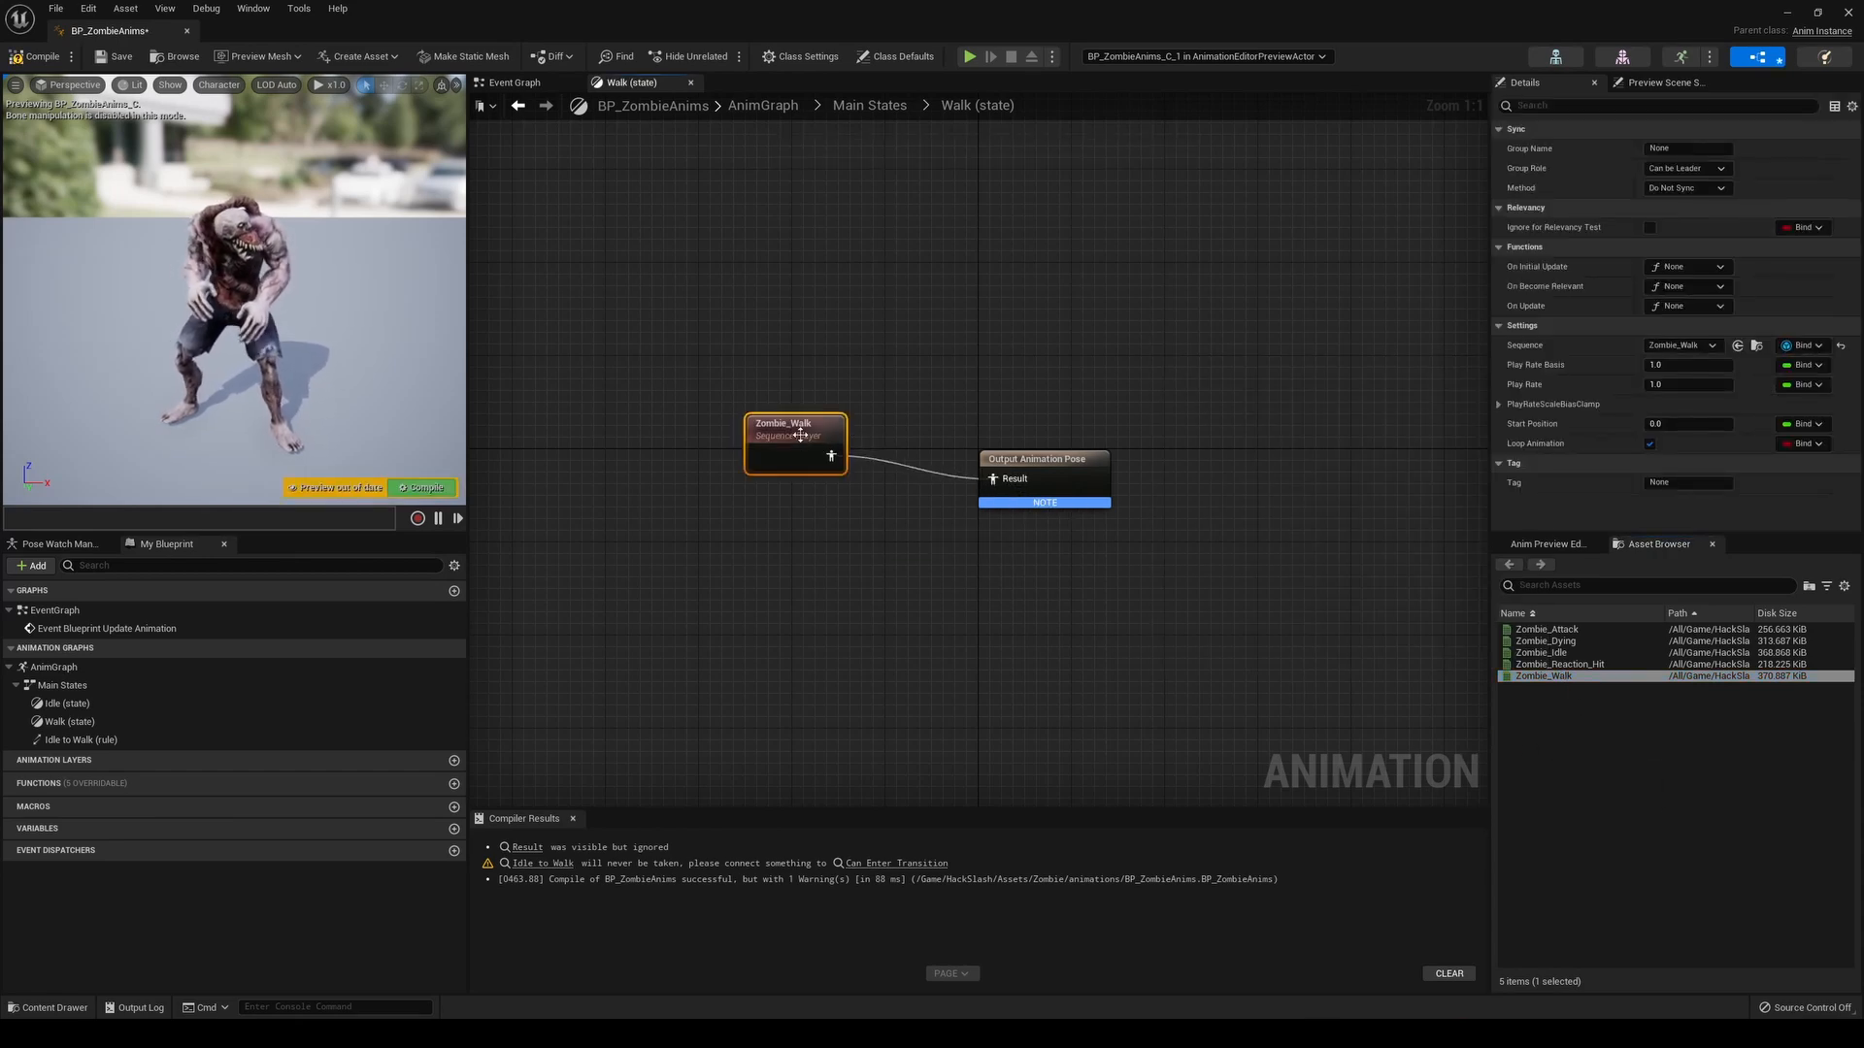
left_click_drag(800, 435, 823, 458)
left_click(36, 56)
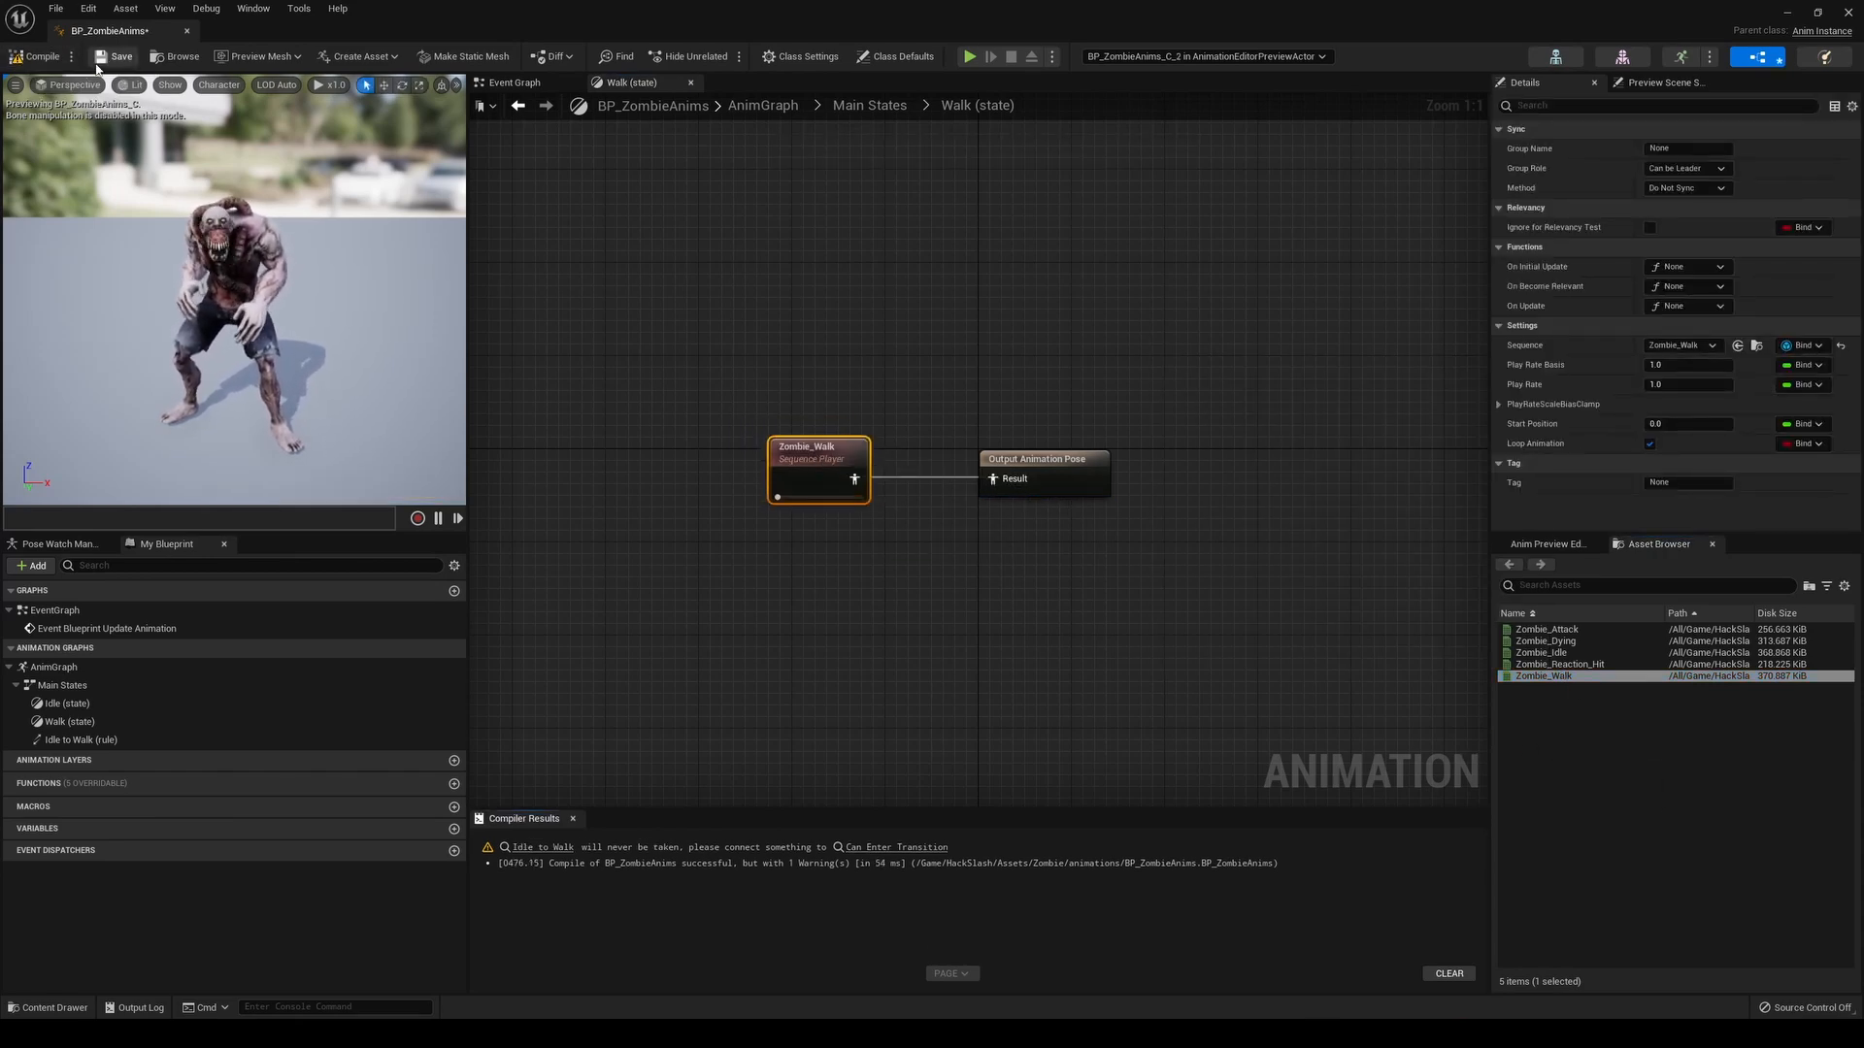
left_click(109, 57)
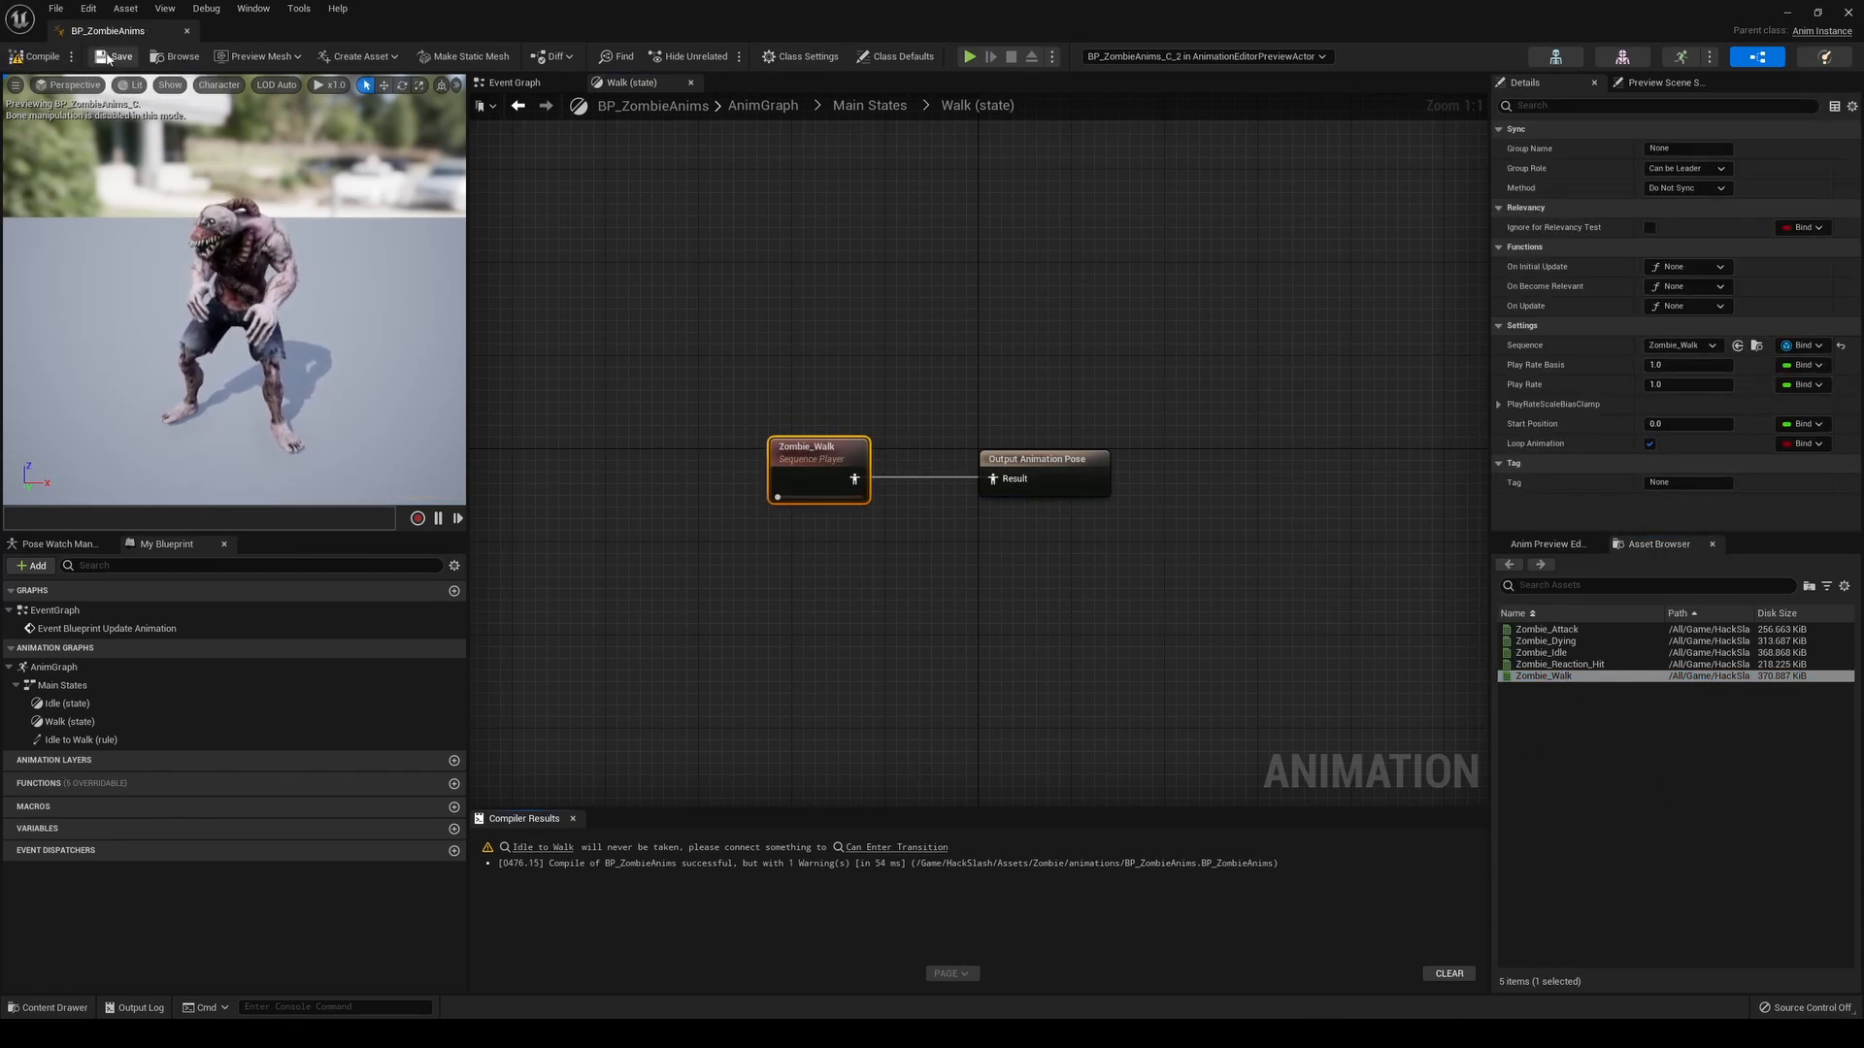
Return to Main States and open the Idle to Walk transition rule
left_click(870, 107)
right_click_drag(975, 251, 883, 361)
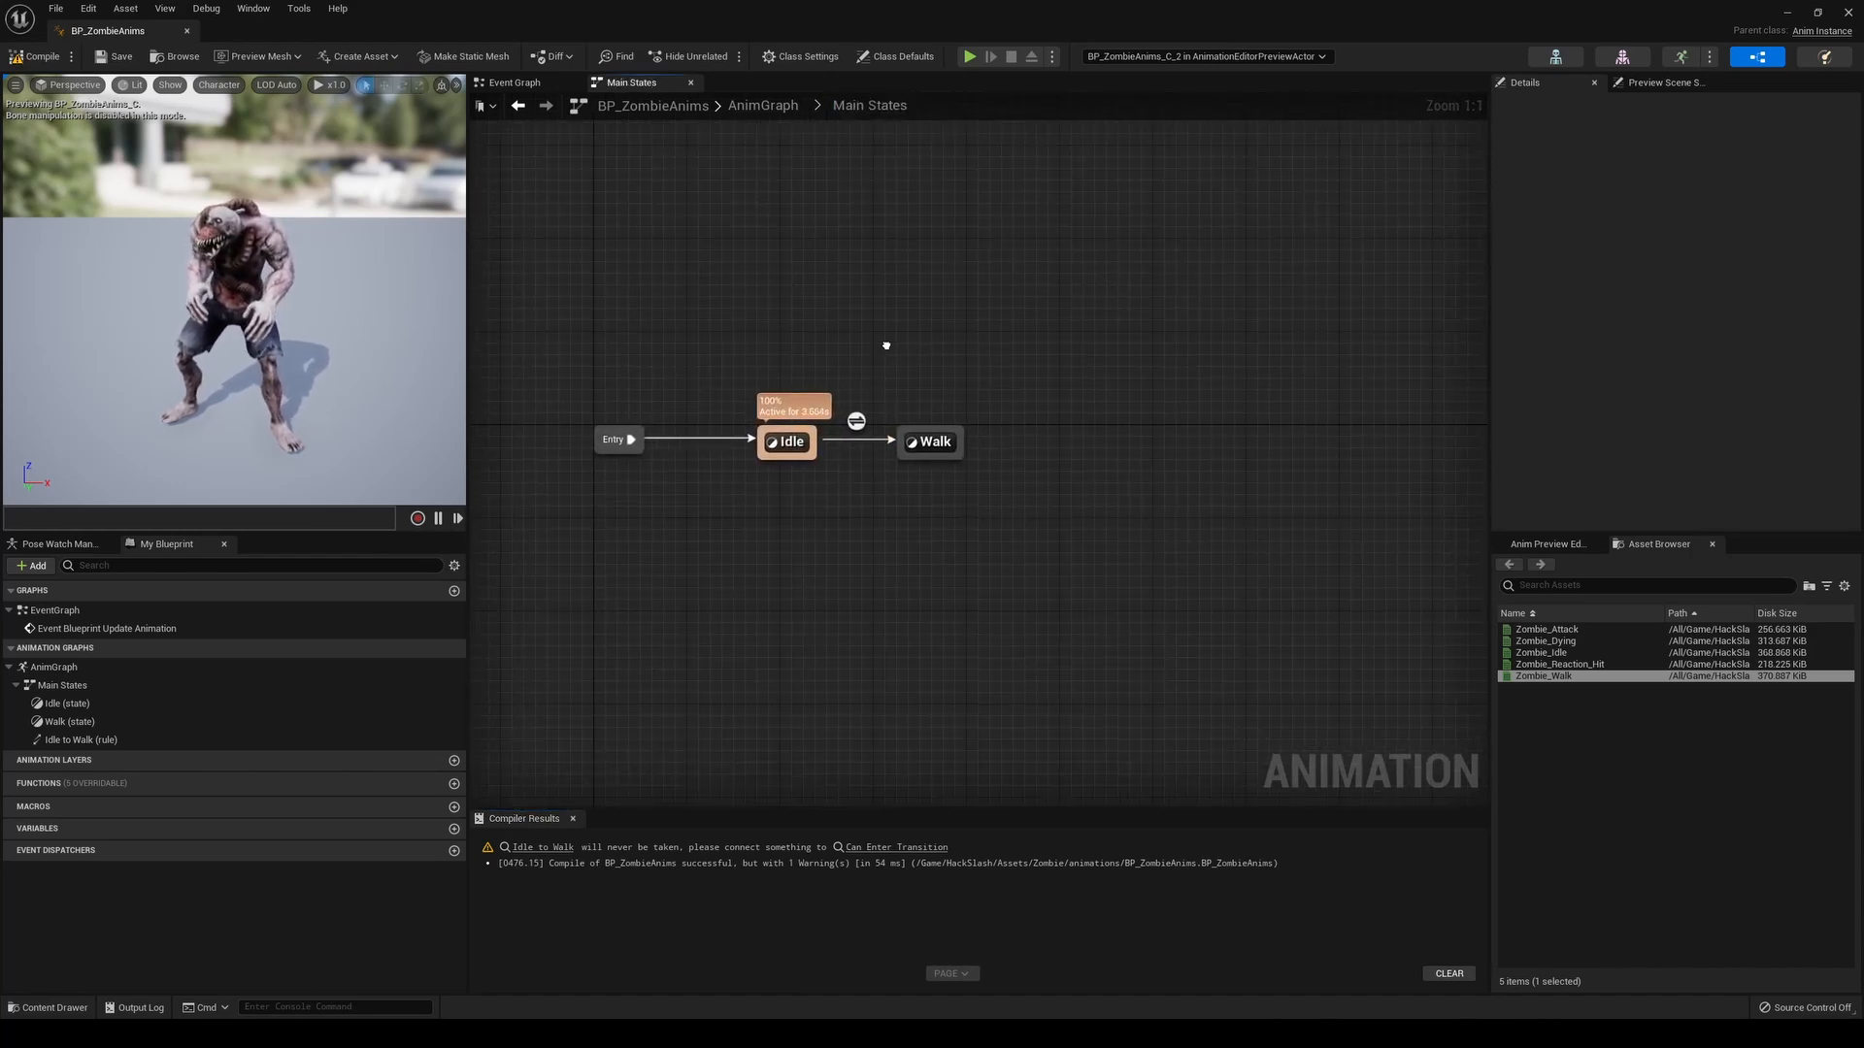
double_click(855, 421)
right_click_drag(857, 433, 894, 395)
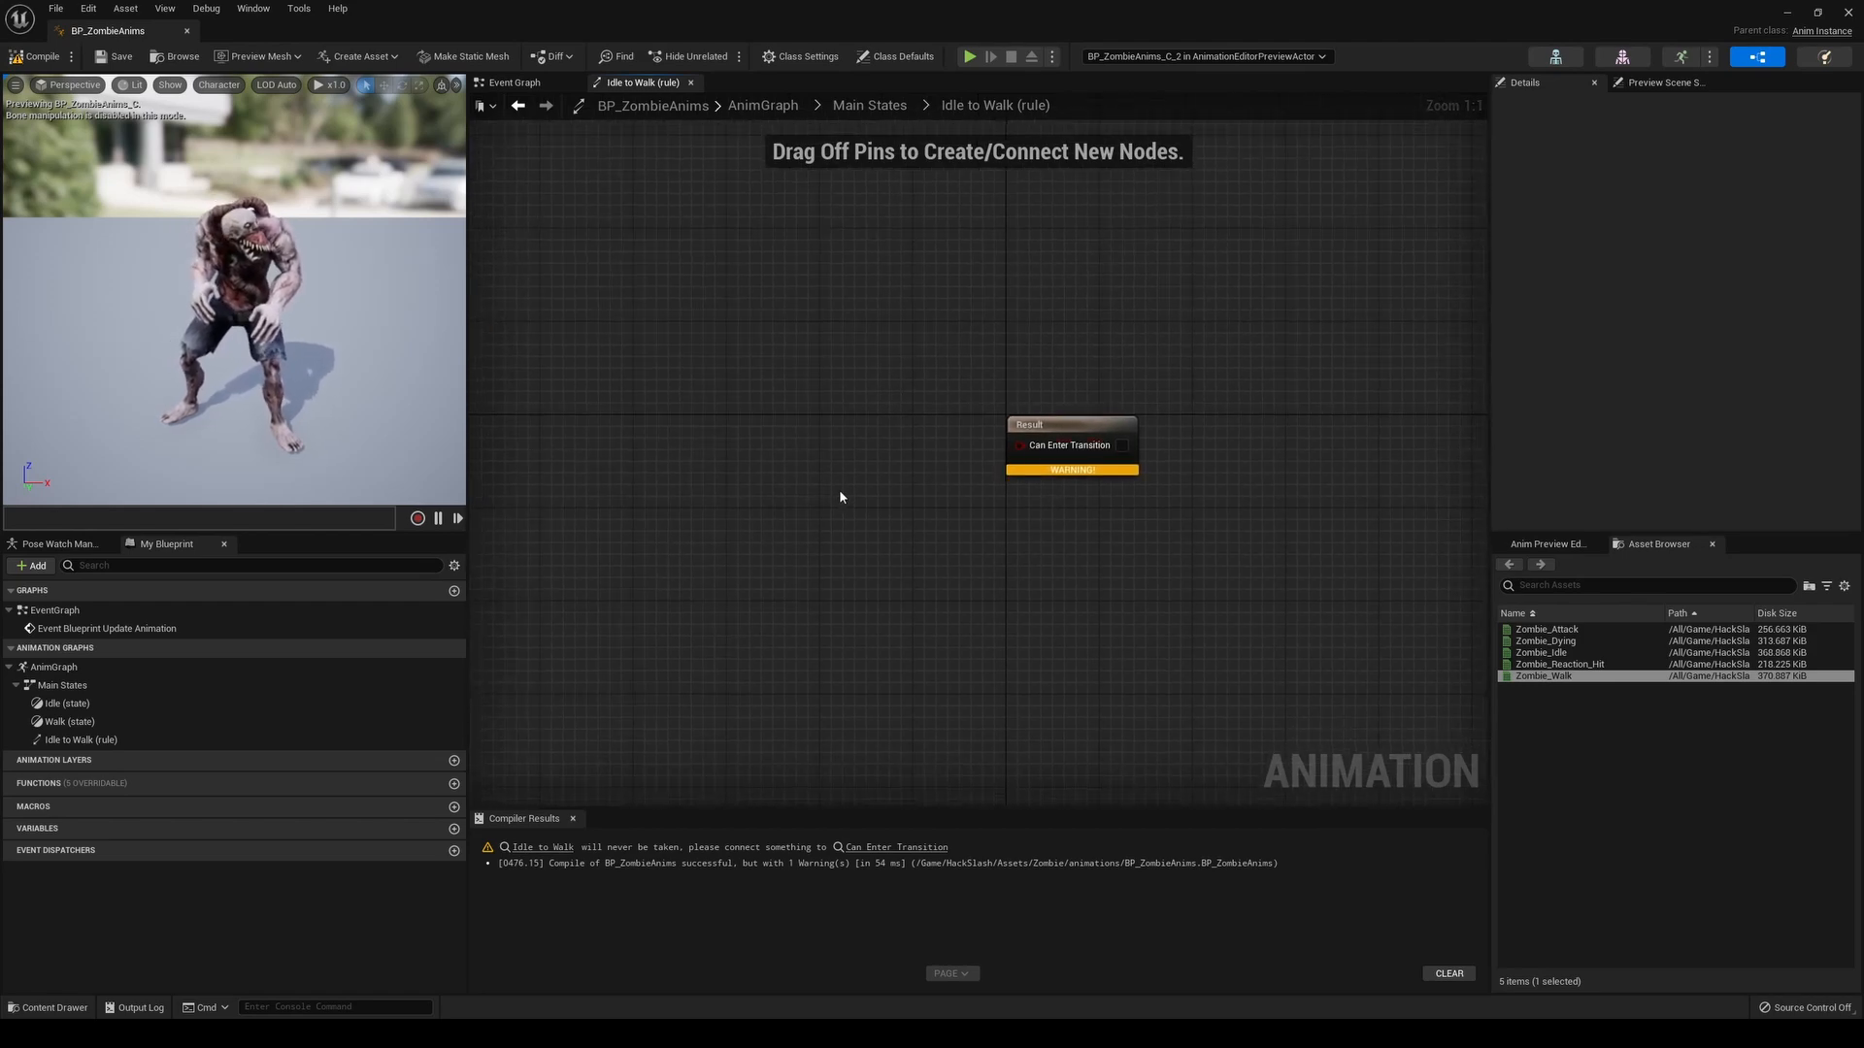
right_click_drag(969, 415, 802, 390)
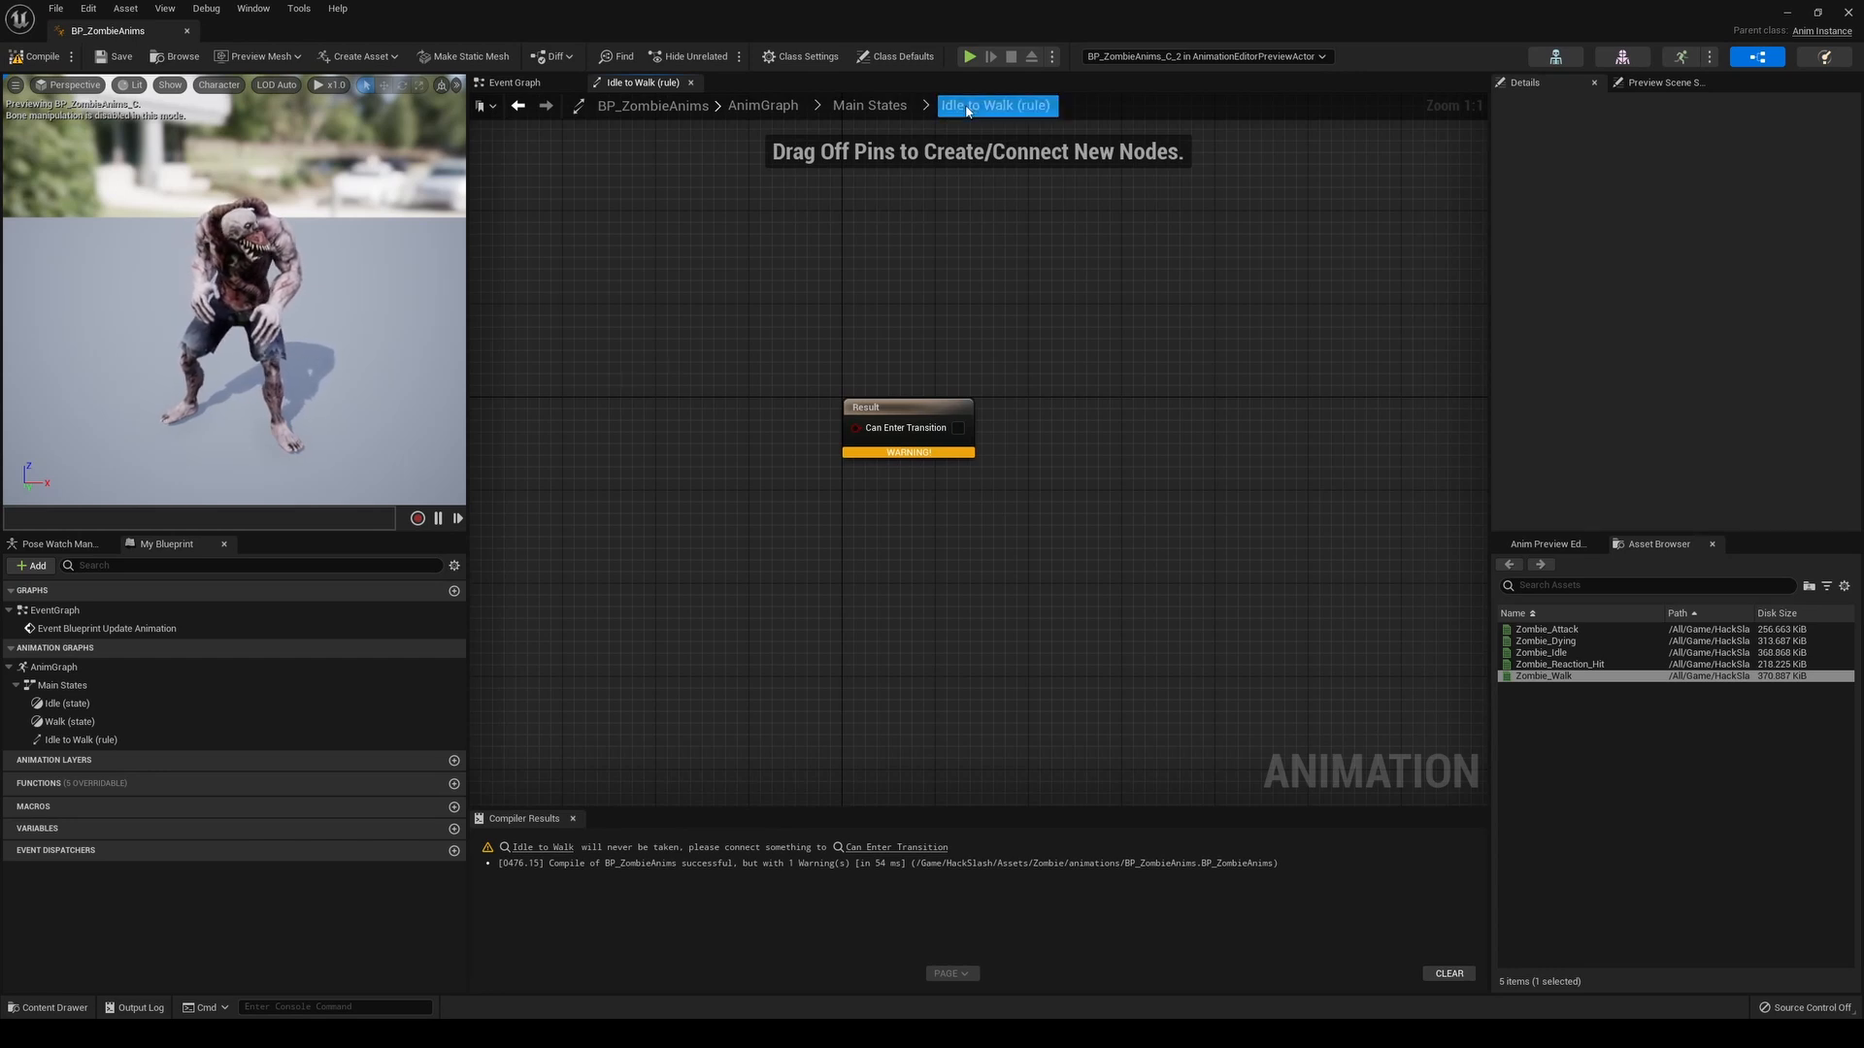
Return to Main States and add a Boolean variable named IsMoving to the animation blueprint
left_click(848, 107)
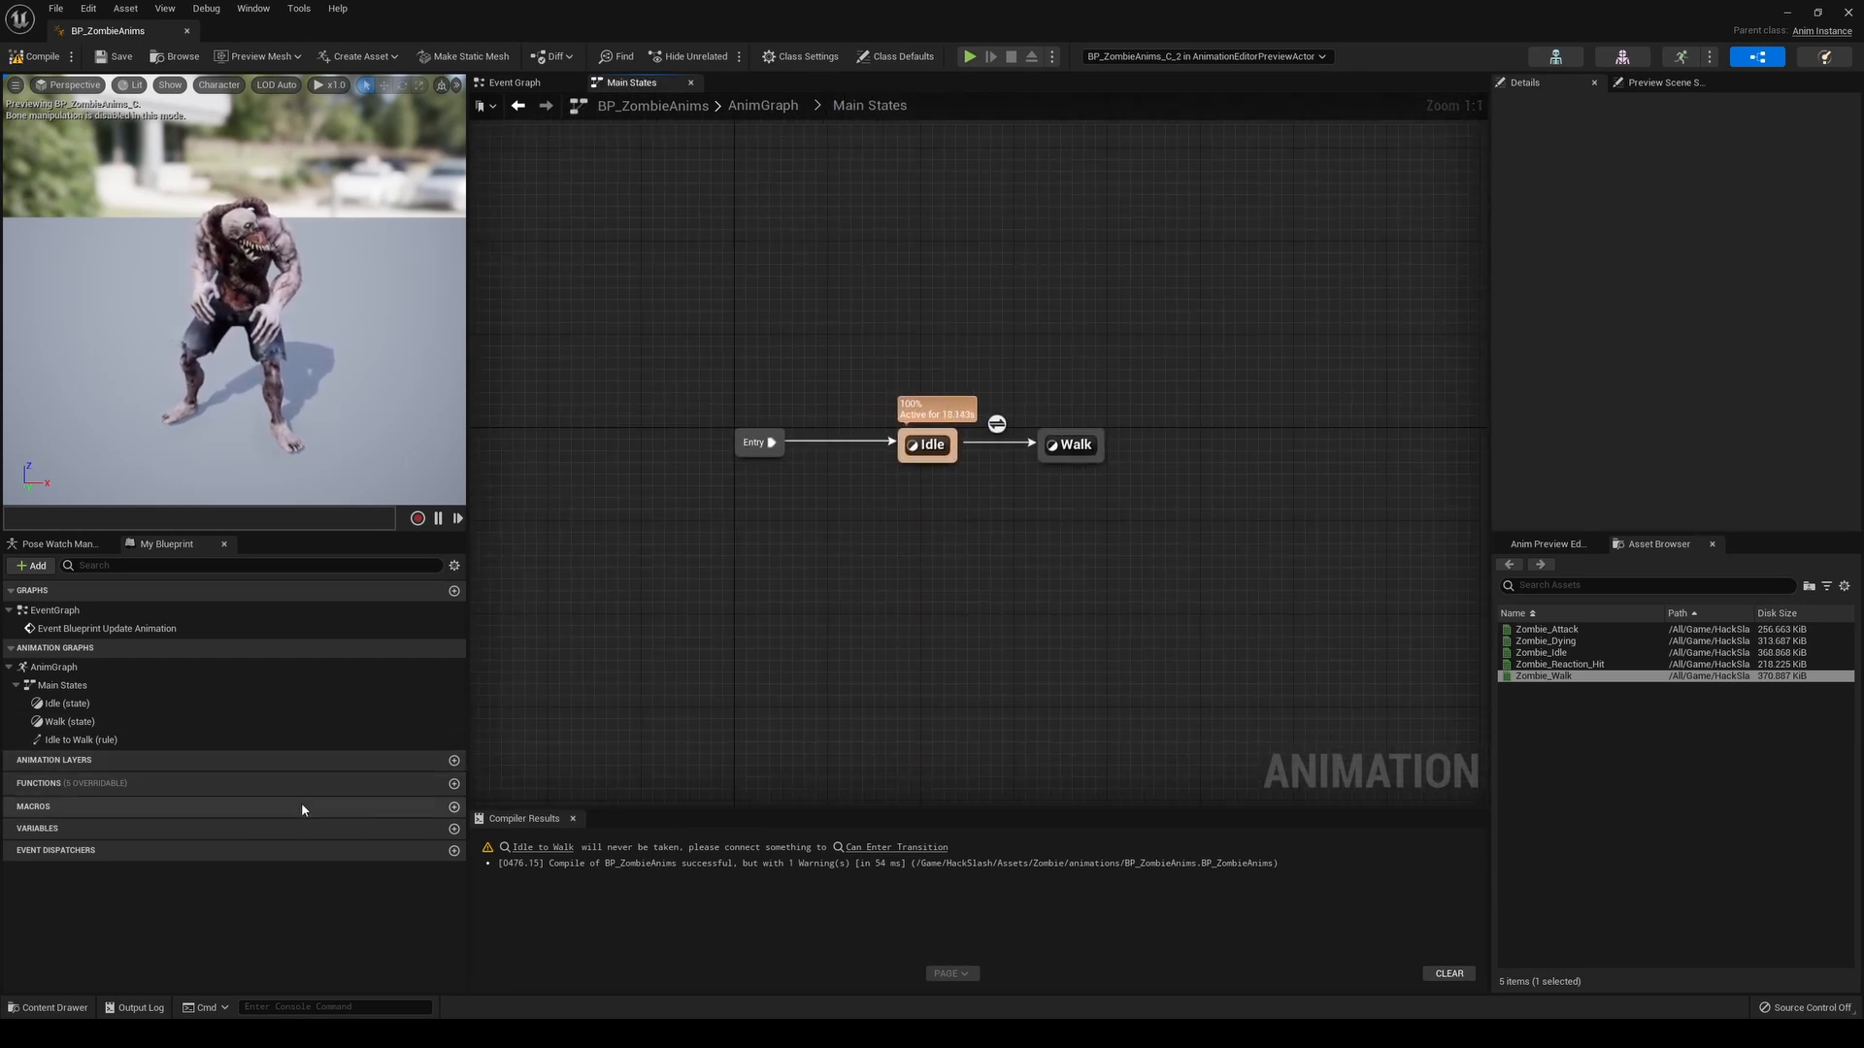
left_click(453, 829)
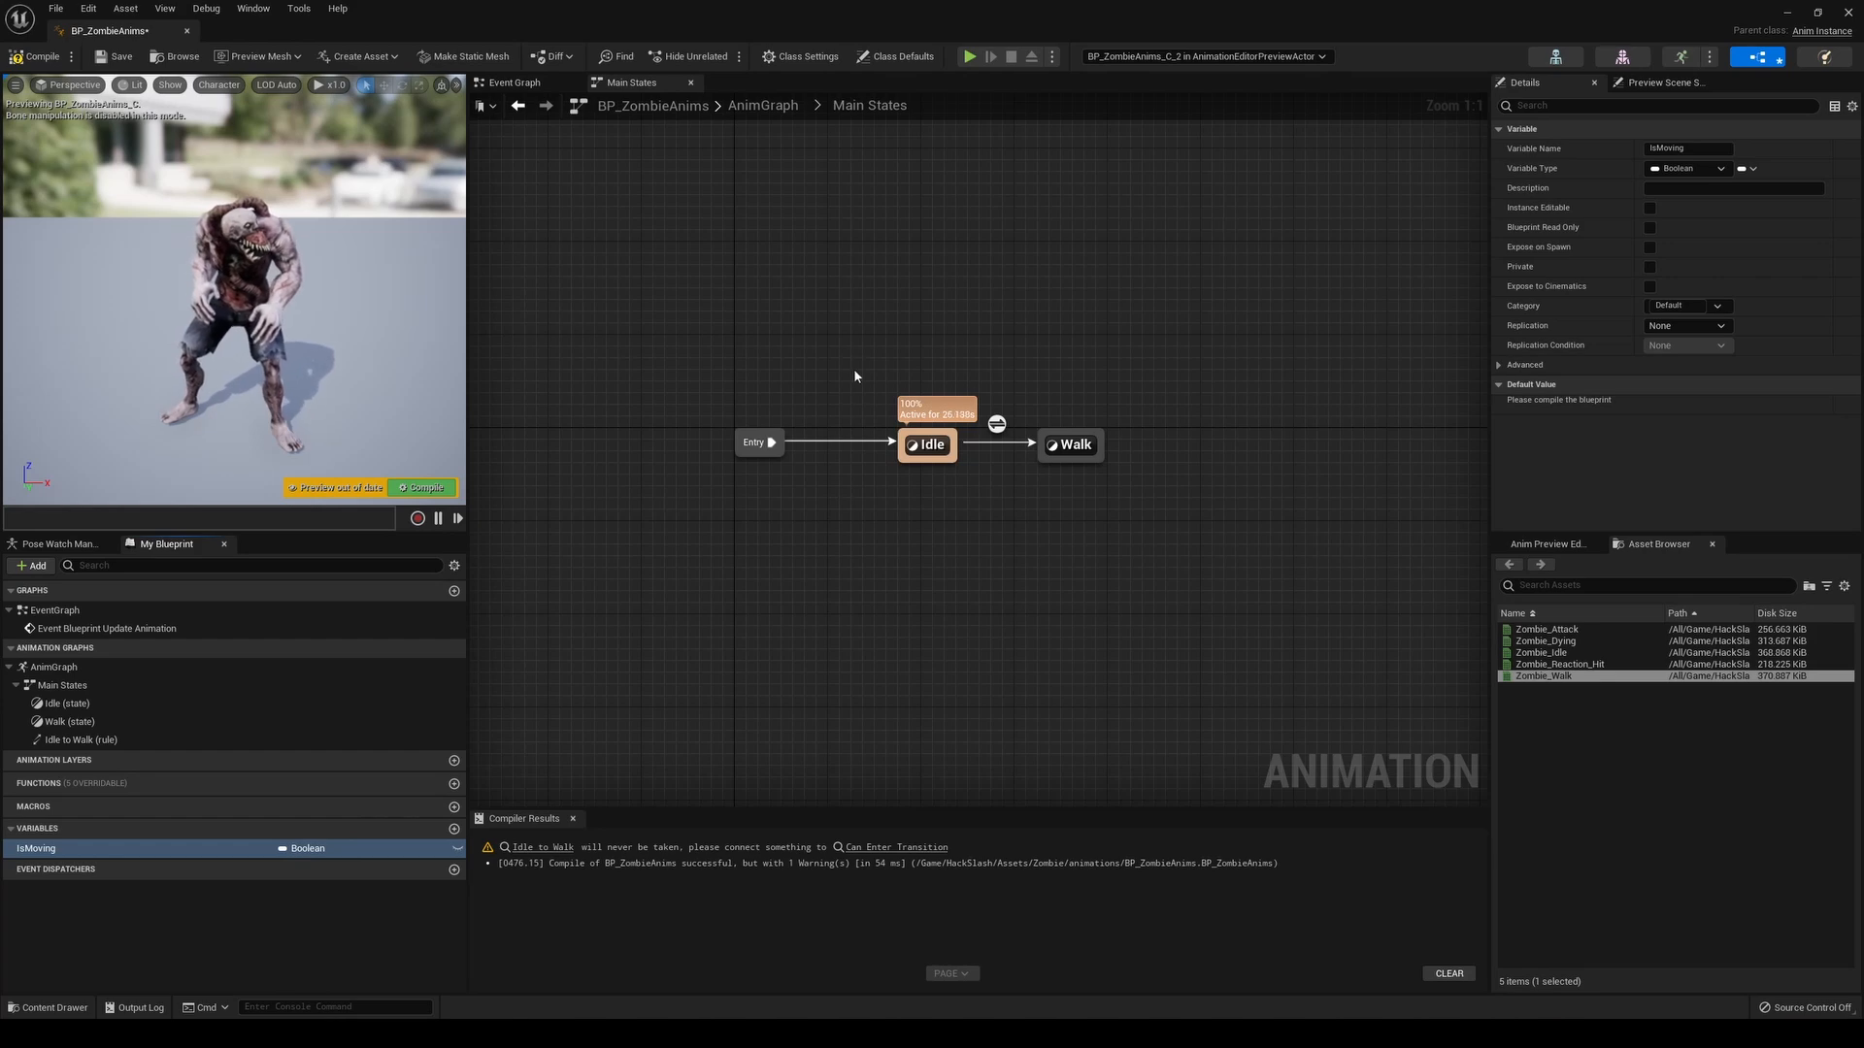
In the Idle to Walk rule, connect an IsMoving getter to Can Enter Transition, and compile and save the blueprint
right_click_drag(849, 359, 763, 382)
double_click(910, 447)
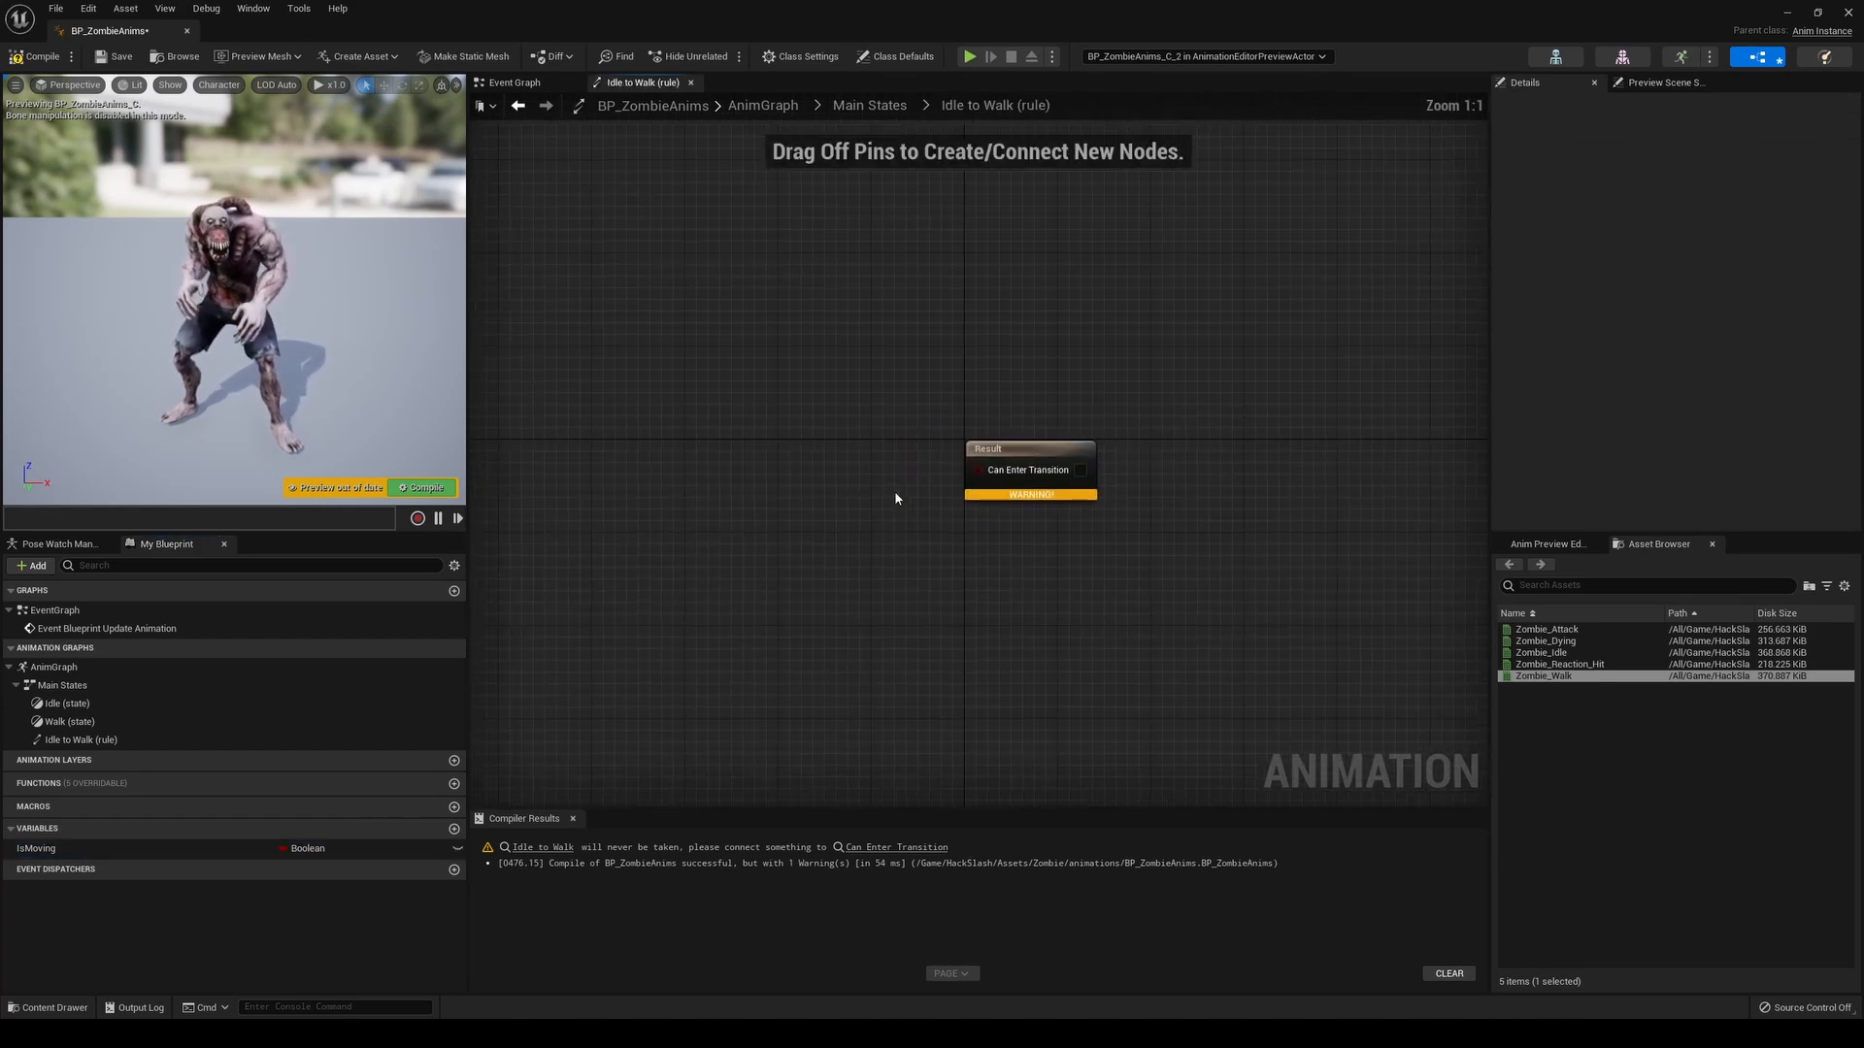
right_click_drag(830, 460, 770, 446)
left_click_drag(59, 850, 612, 433)
left_click(650, 456)
left_click_drag(730, 448, 919, 452)
left_click_drag(619, 449, 760, 459)
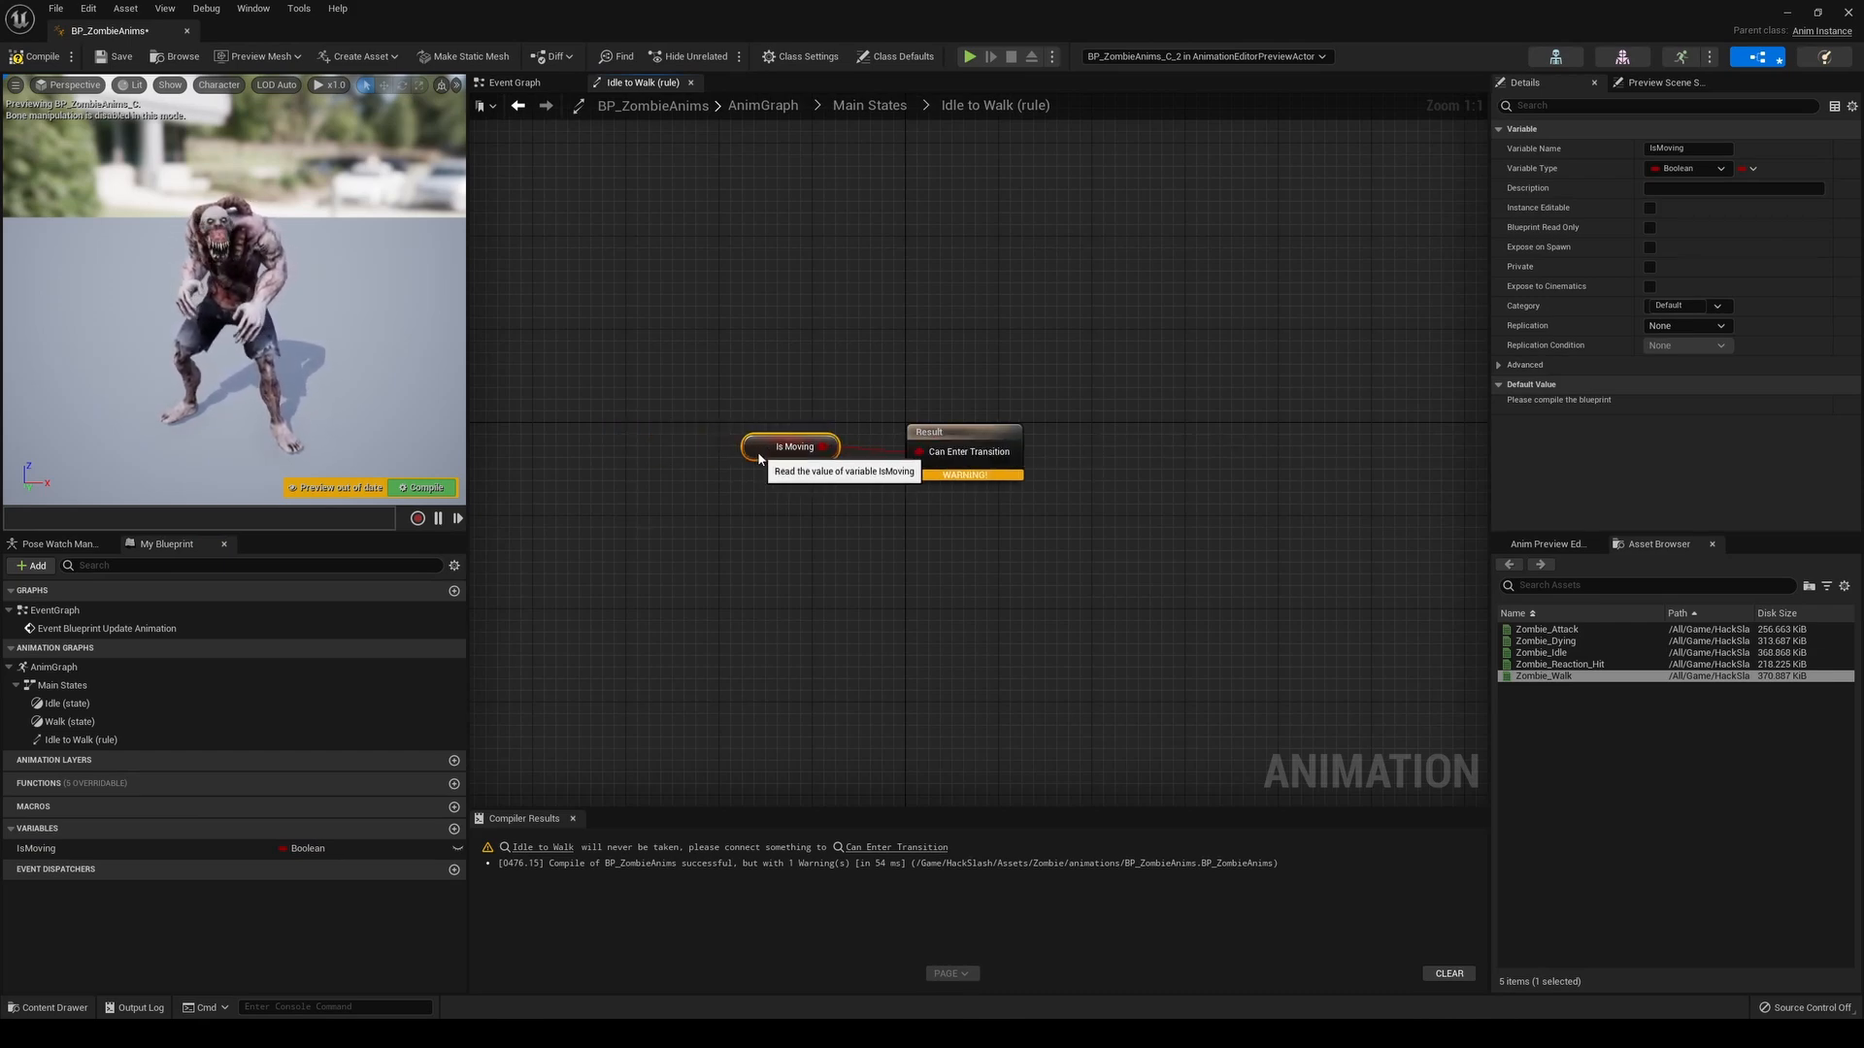
left_click(564, 181)
left_click(62, 53)
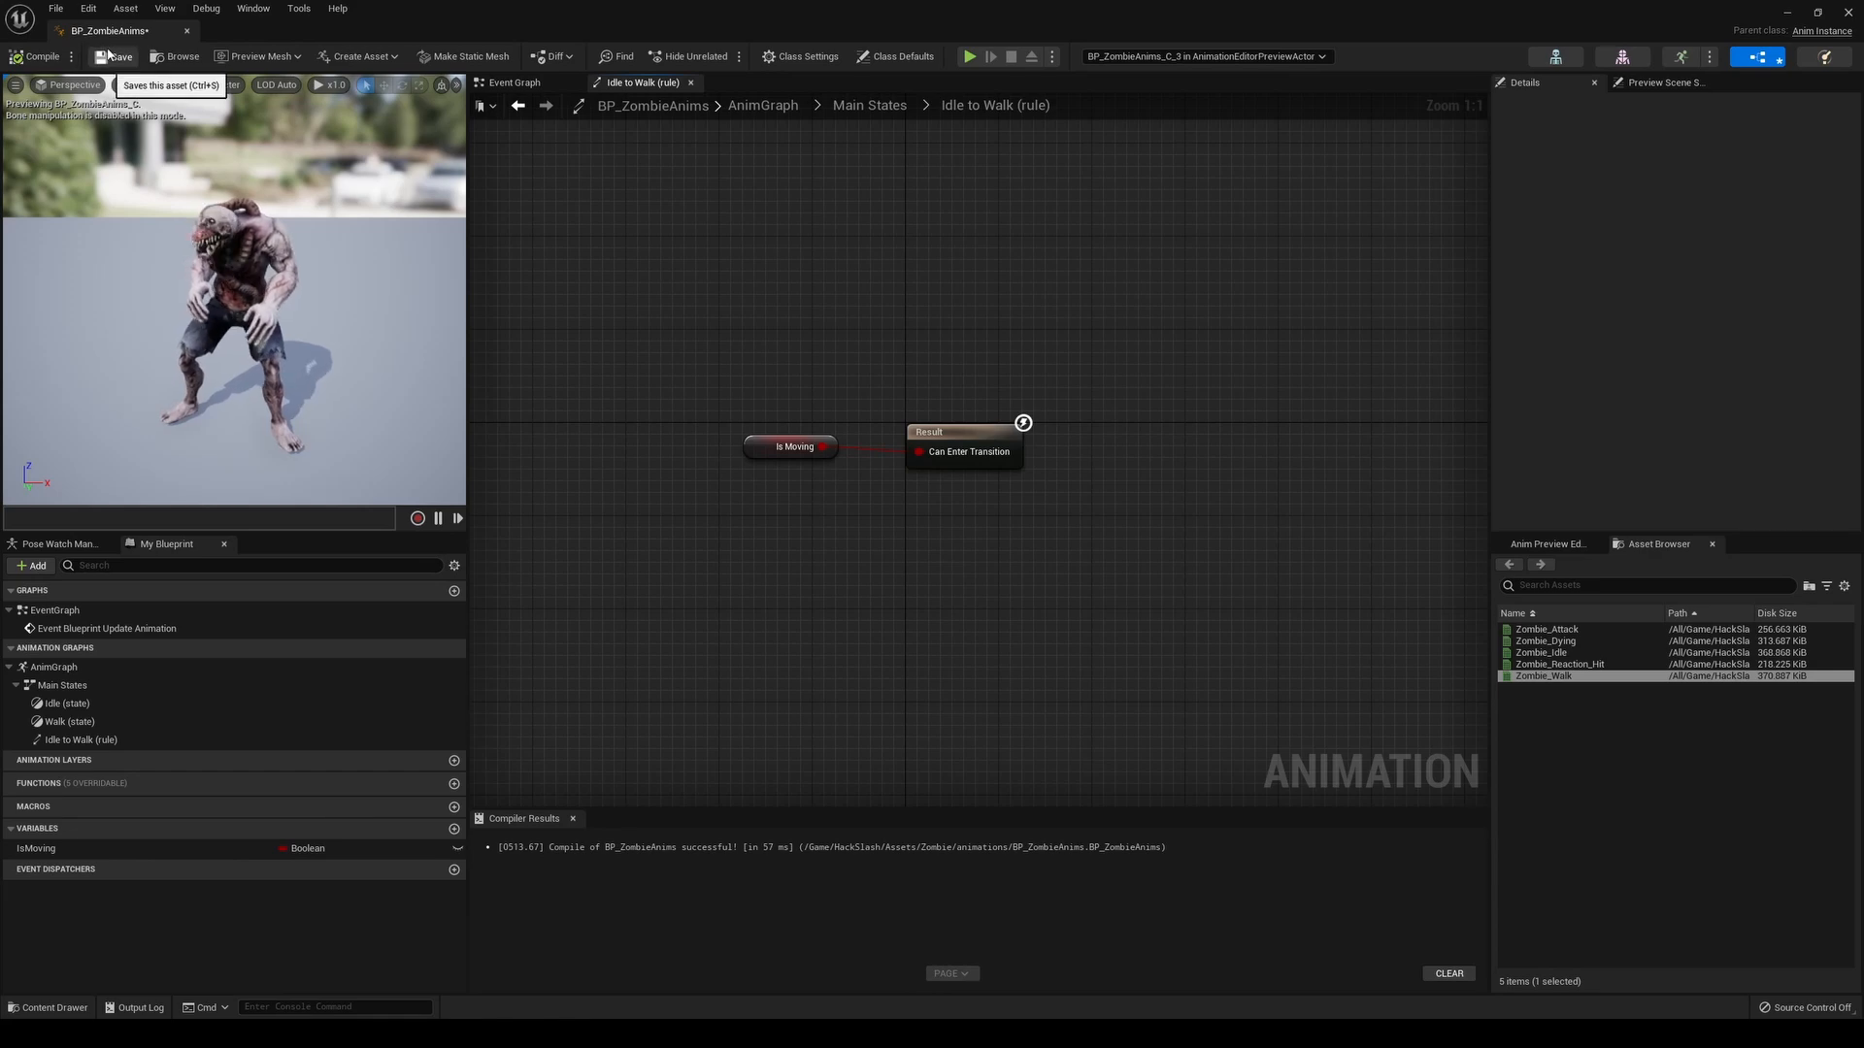
Return to Main States and add a transition from the Walk state back to the Idle state
left_click(869, 105)
right_click_drag(998, 465, 1153, 623)
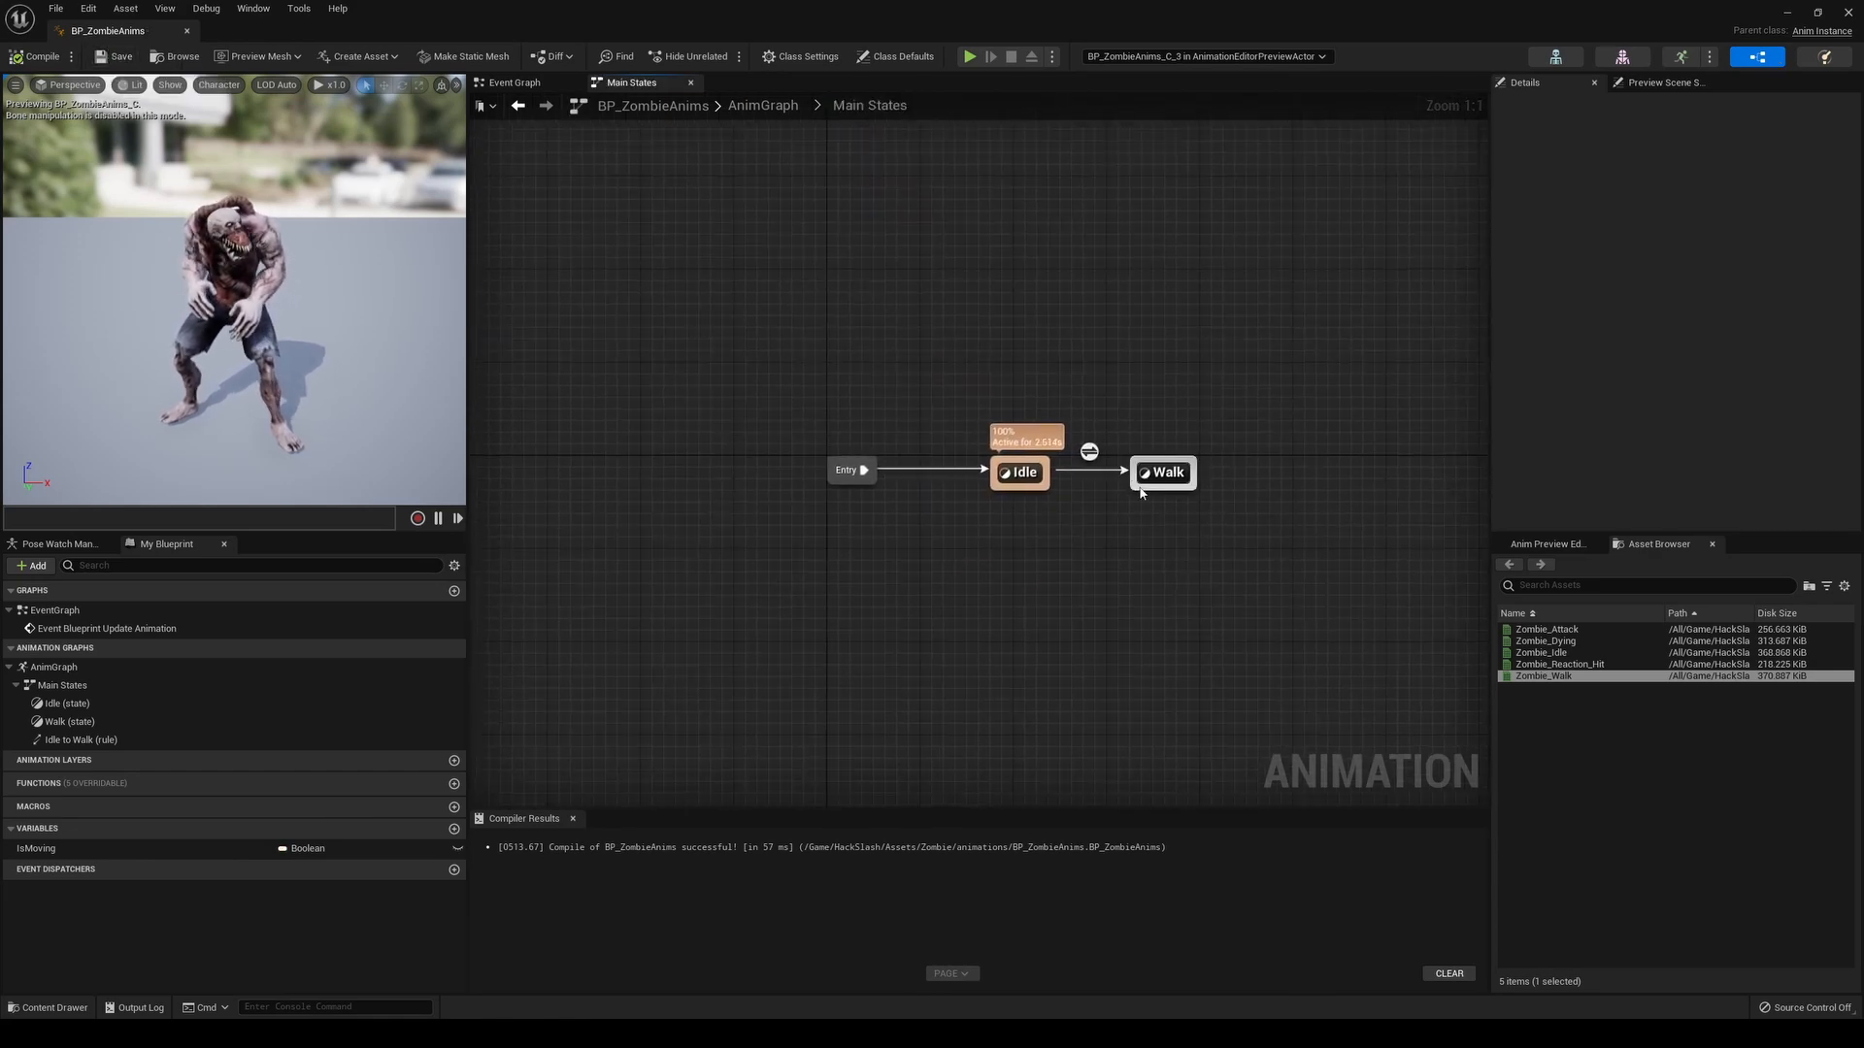
left_click_drag(1135, 486, 1043, 484)
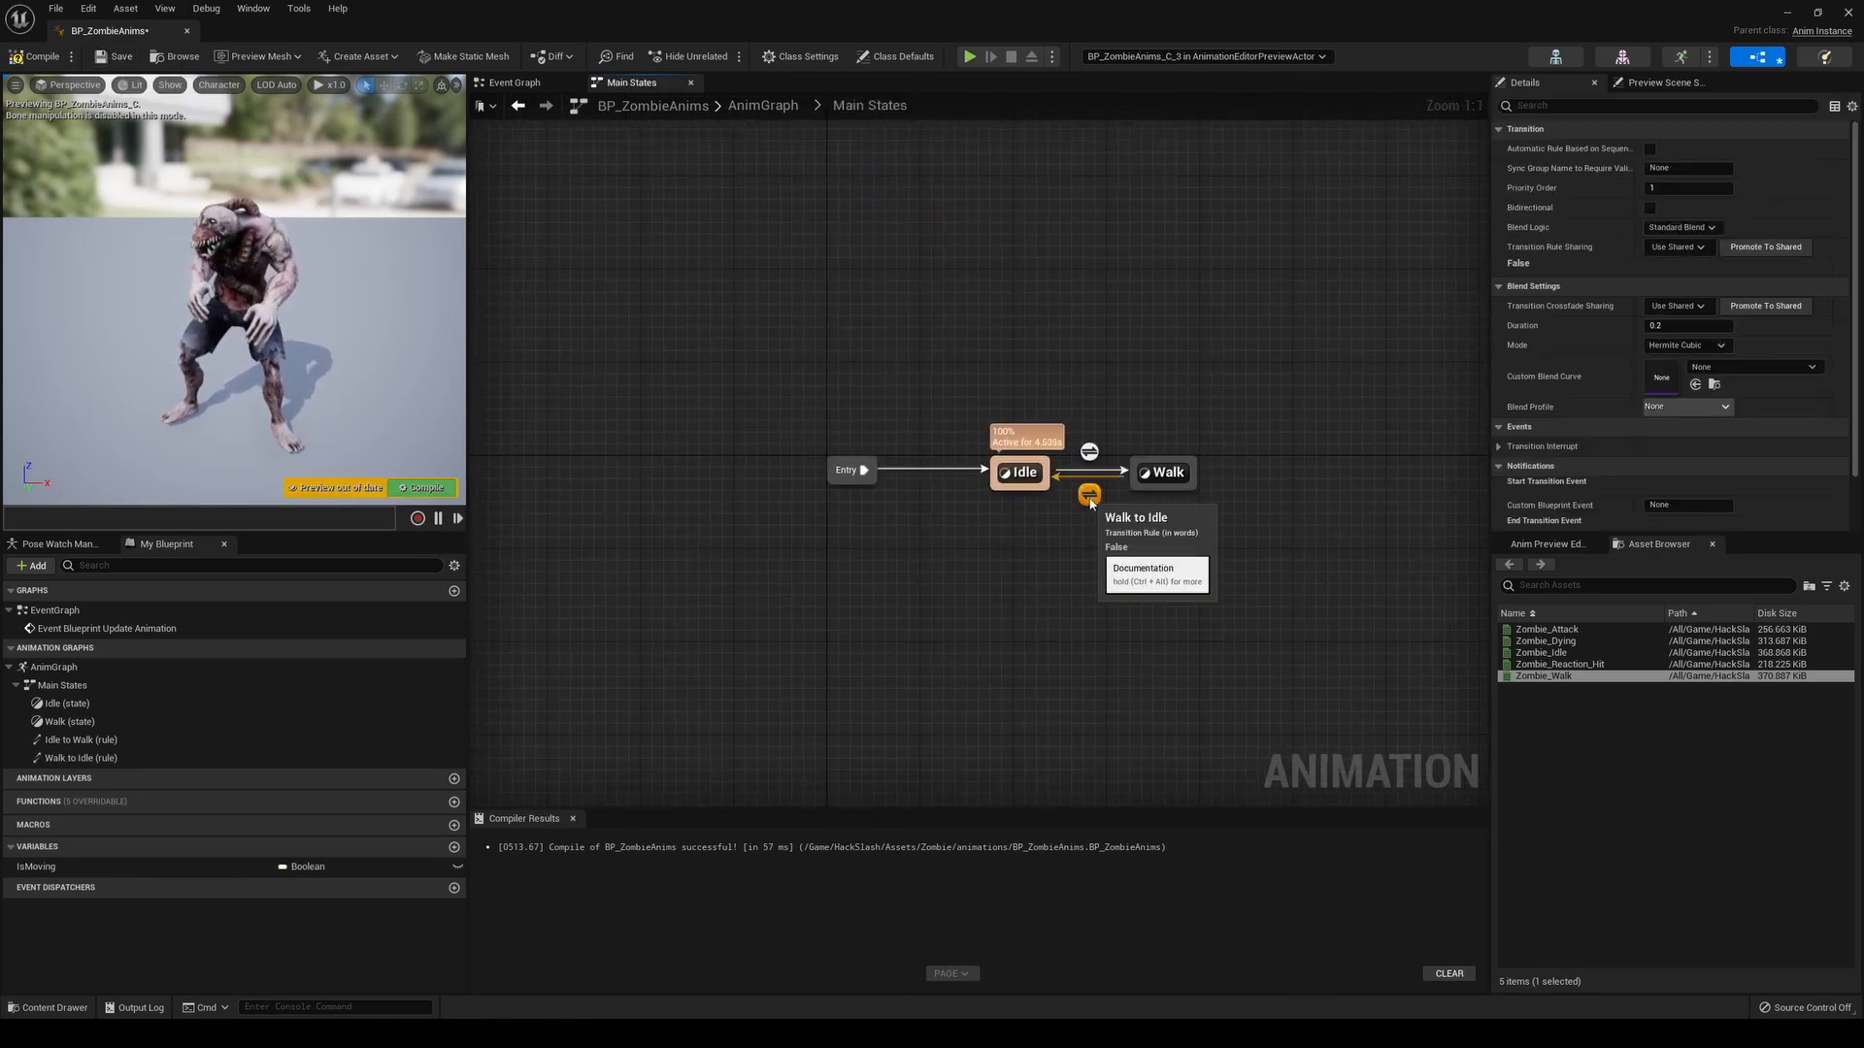
In the Walk to Idle rule, connect IsMoving through a NOT node to Can Enter Transition, and compile and save the blueprint
double_click(1088, 497)
left_click_drag(36, 866, 830, 430)
left_click(743, 479)
type("not")
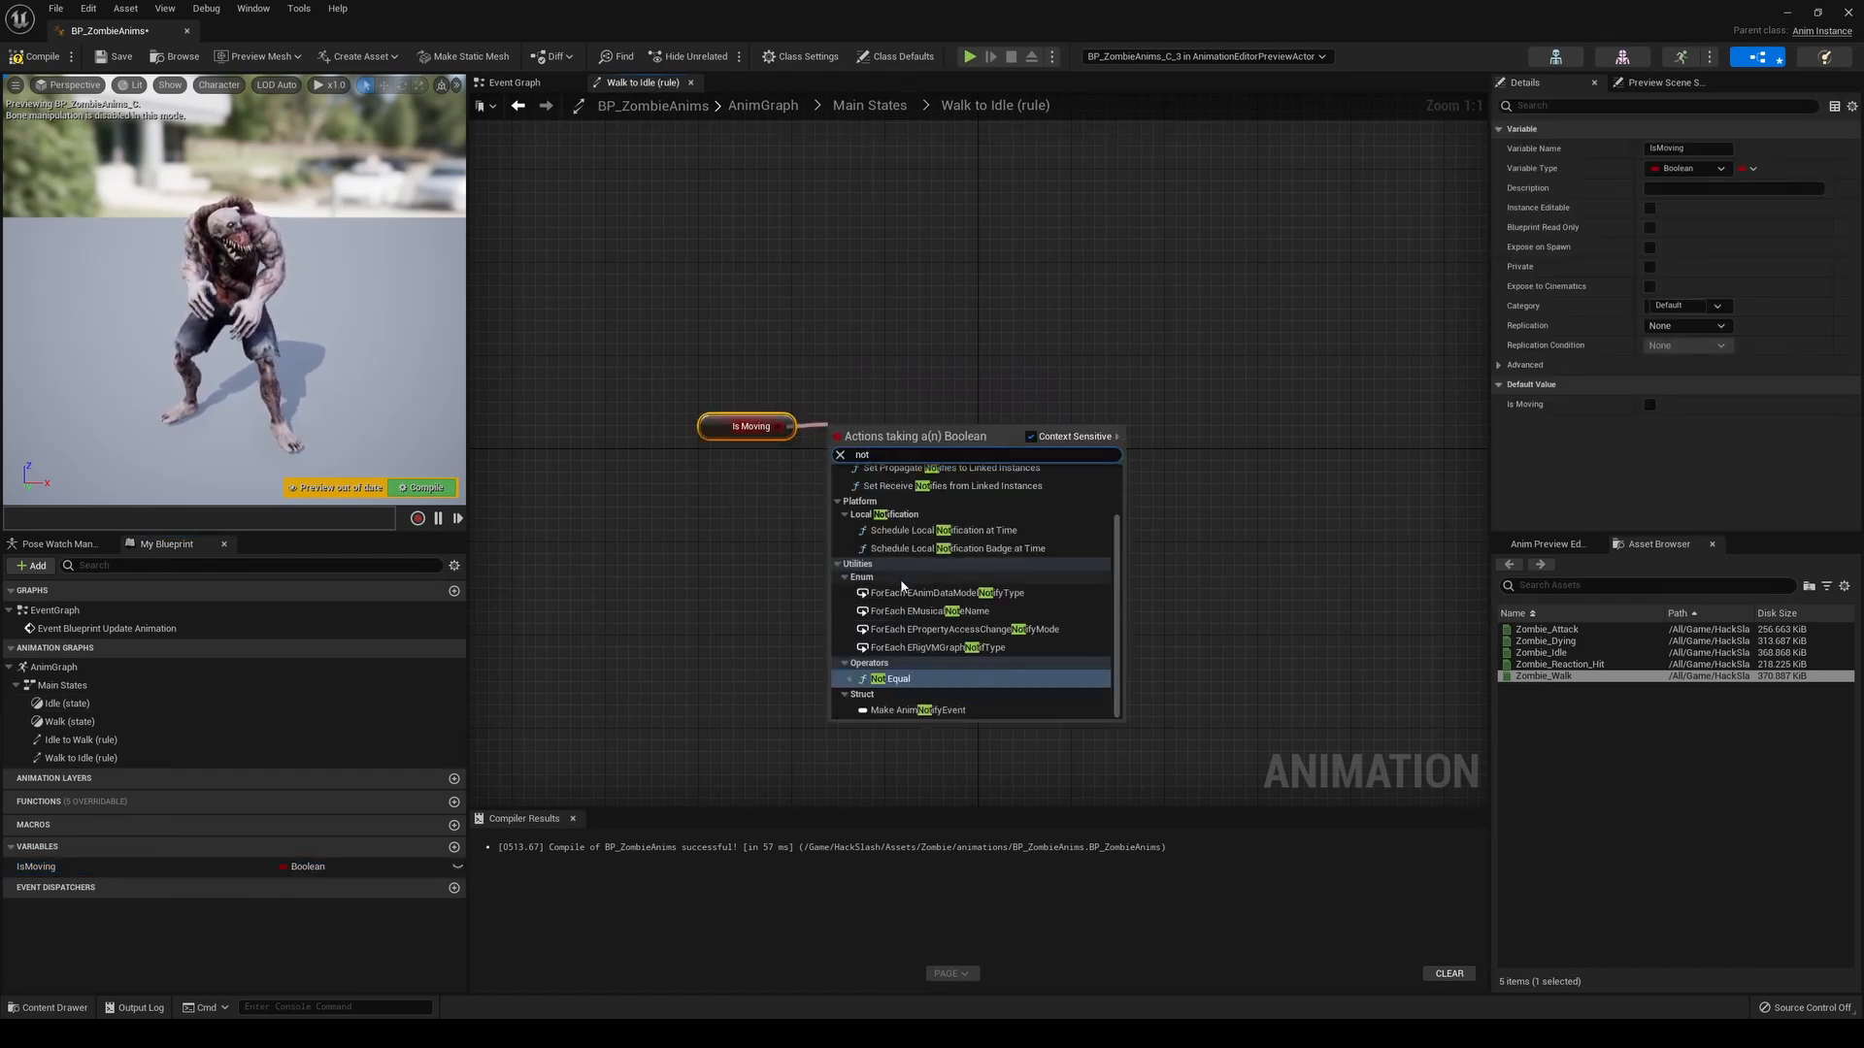
scroll(905, 587, "up", 2)
left_click(919, 502)
mouse_move(888, 445)
left_mouse_down()
mouse_move(876, 432)
mouse_move(873, 463)
left_mouse_up()
left_click_drag(858, 421, 994, 478)
left_click(957, 412)
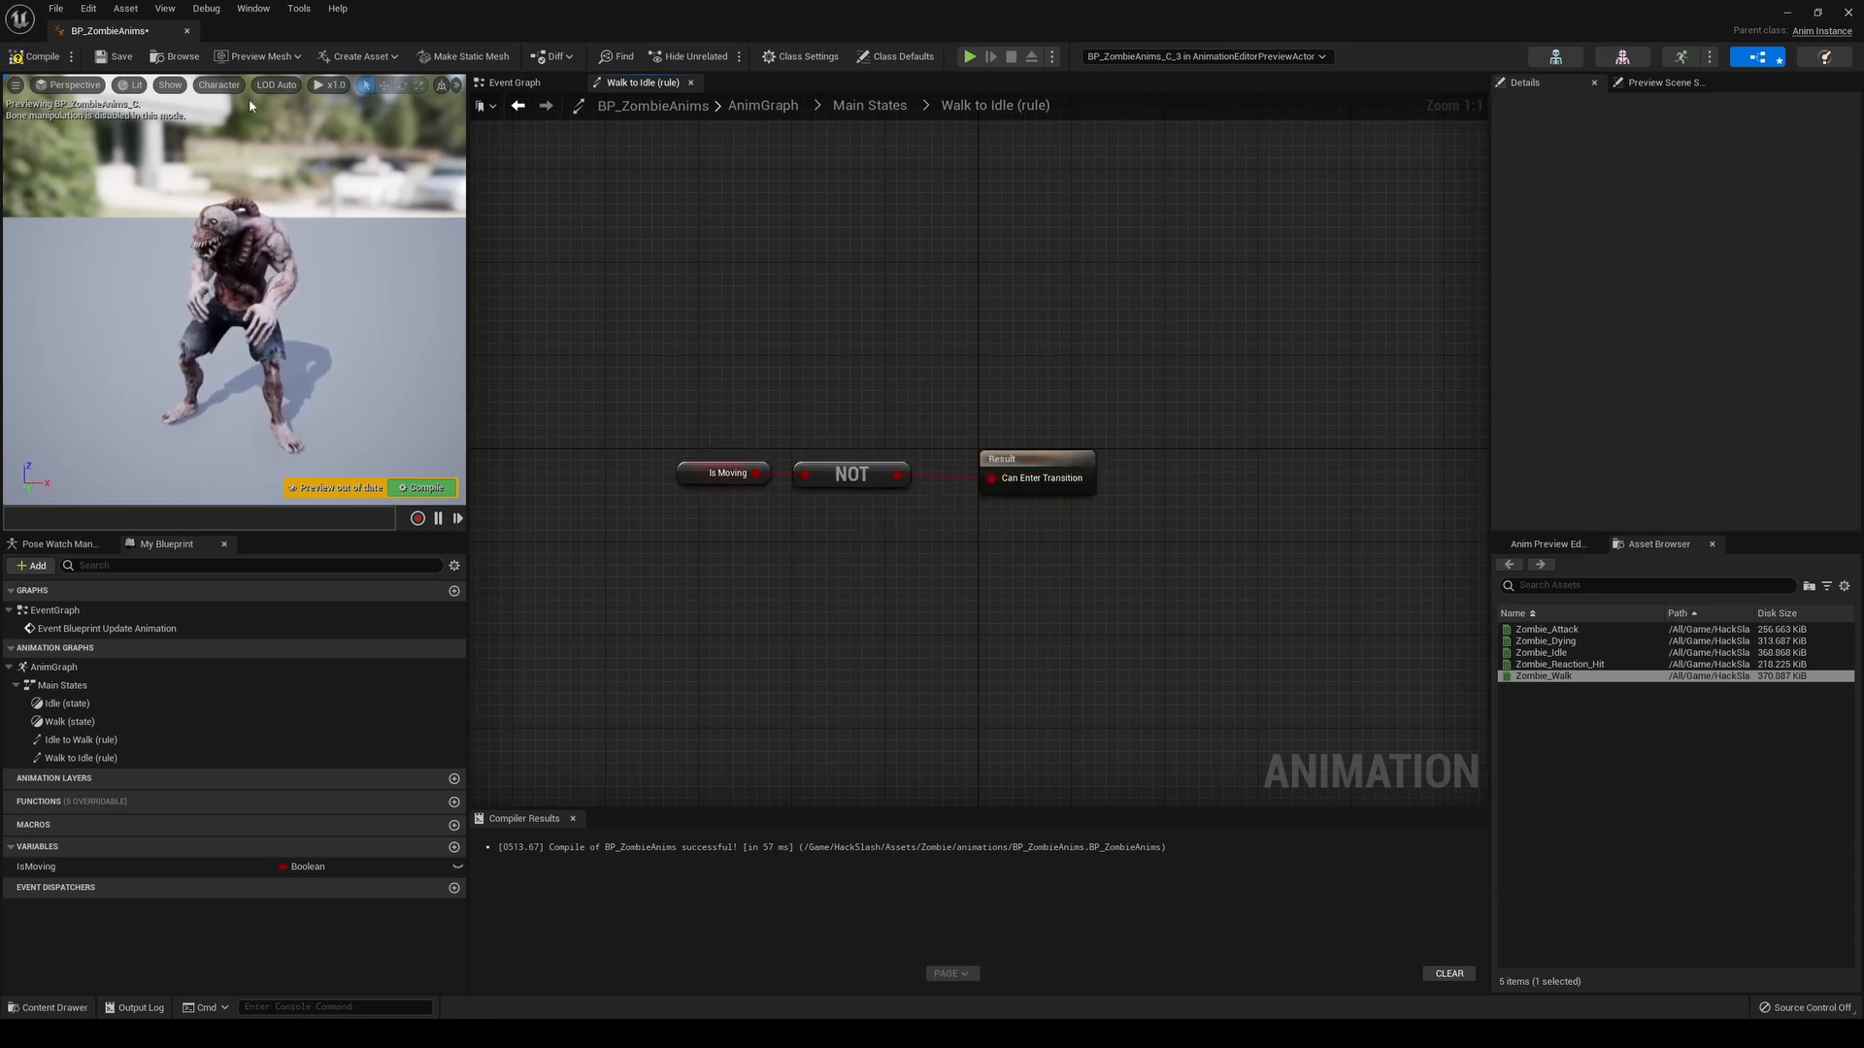
left_click(36, 56)
left_click(114, 57)
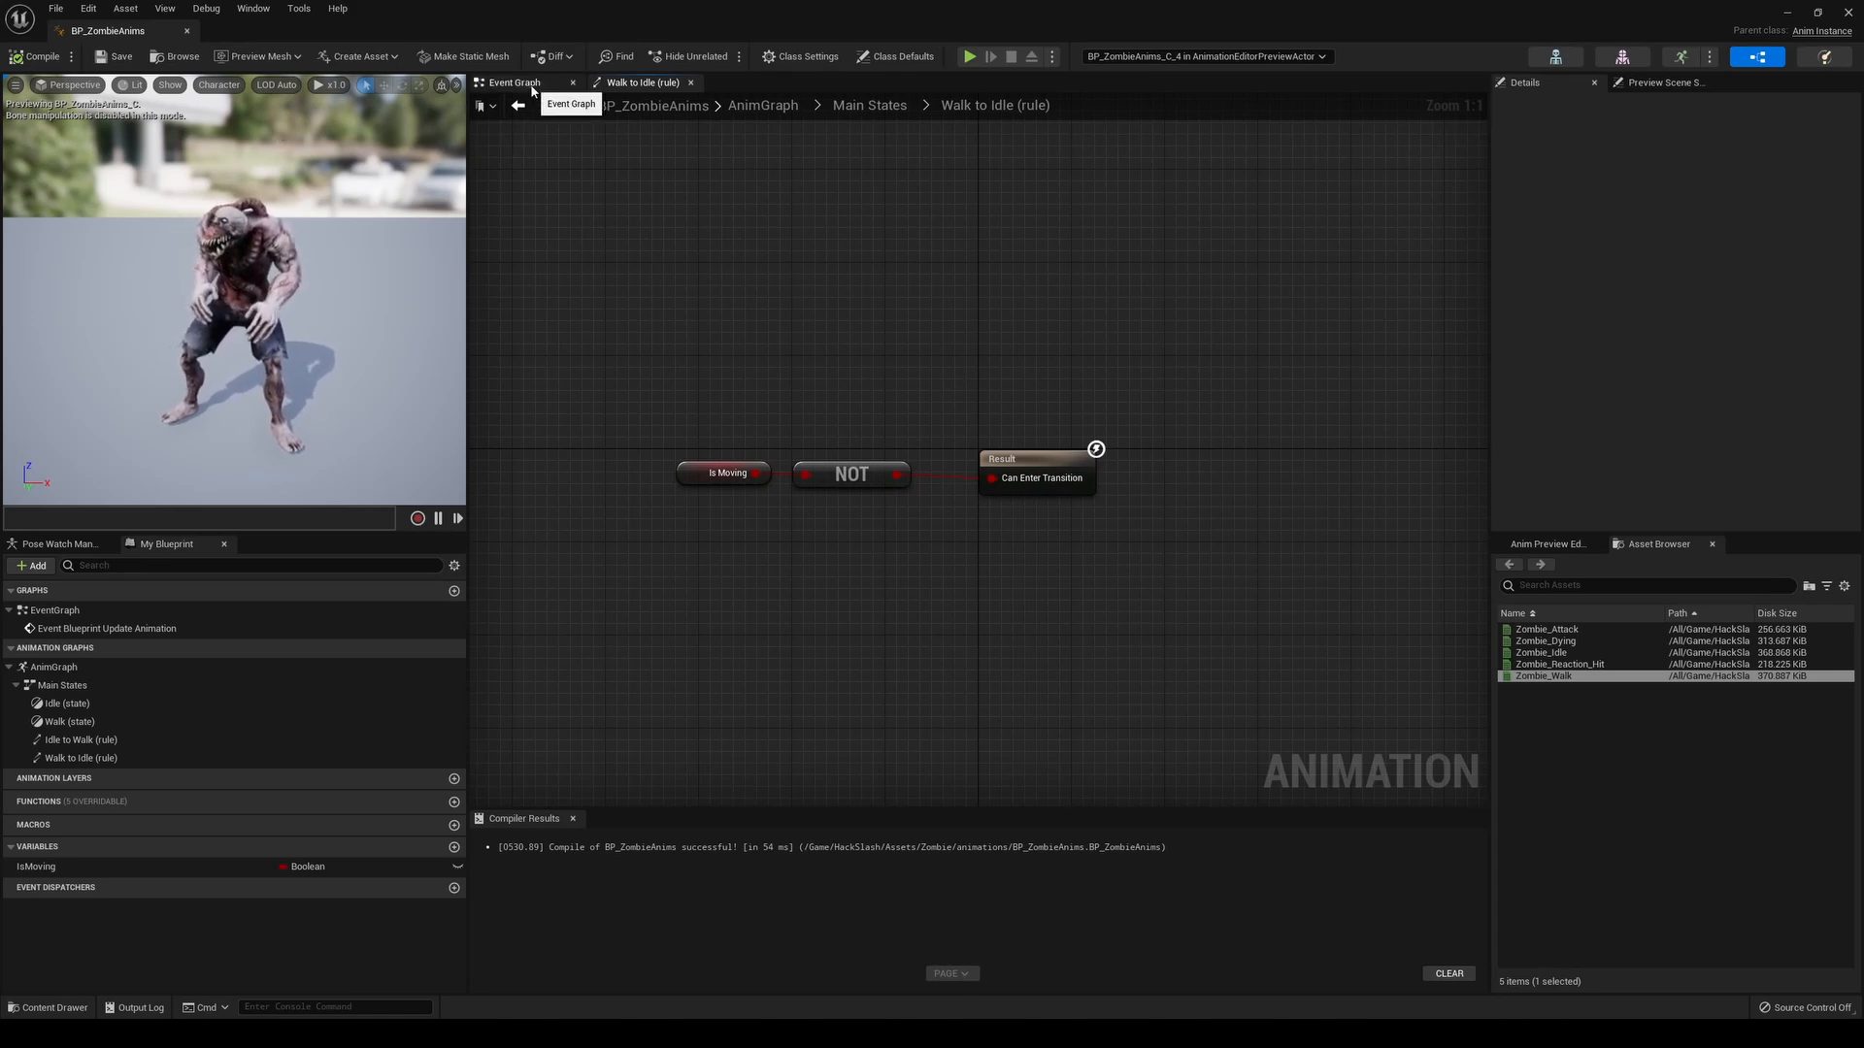
In the Event Graph, connect Event Blueprint Update Animation to an Is Valid node that checks the Try Get Pawn Owner return value
left_click(532, 84)
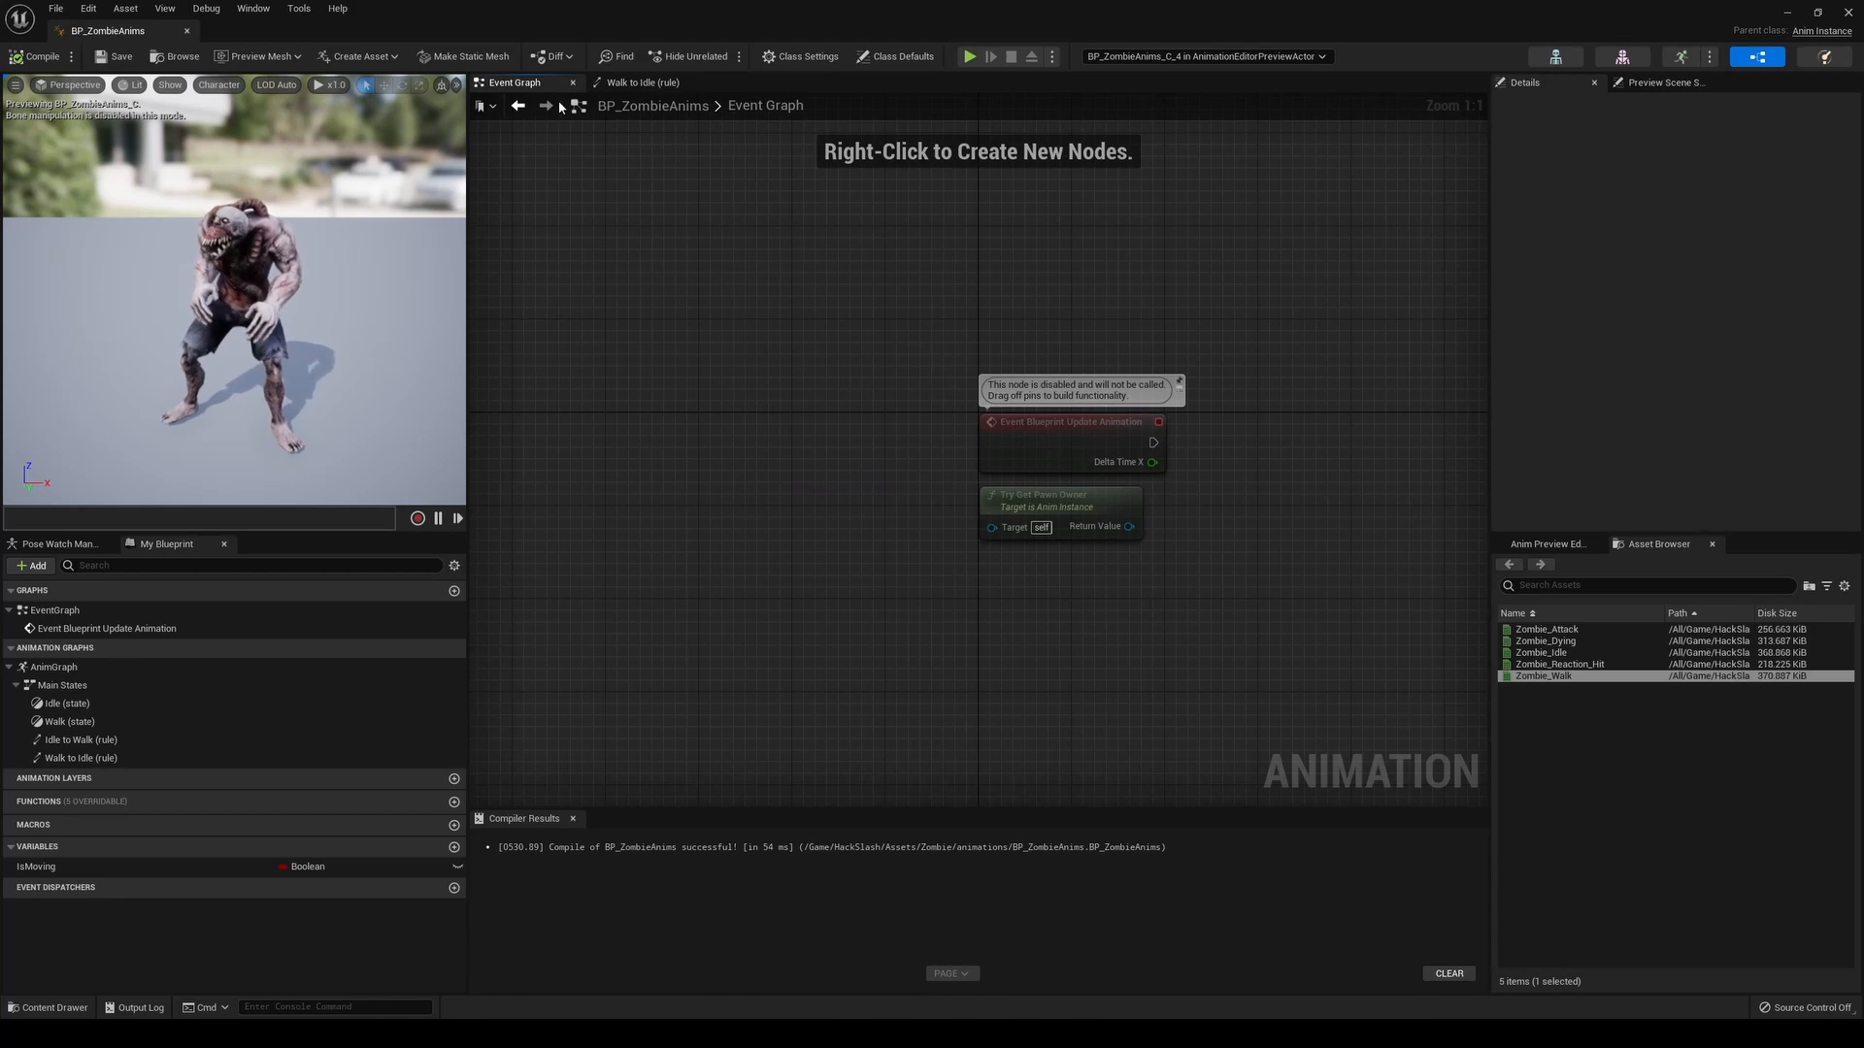
right_click_drag(1236, 314, 843, 248)
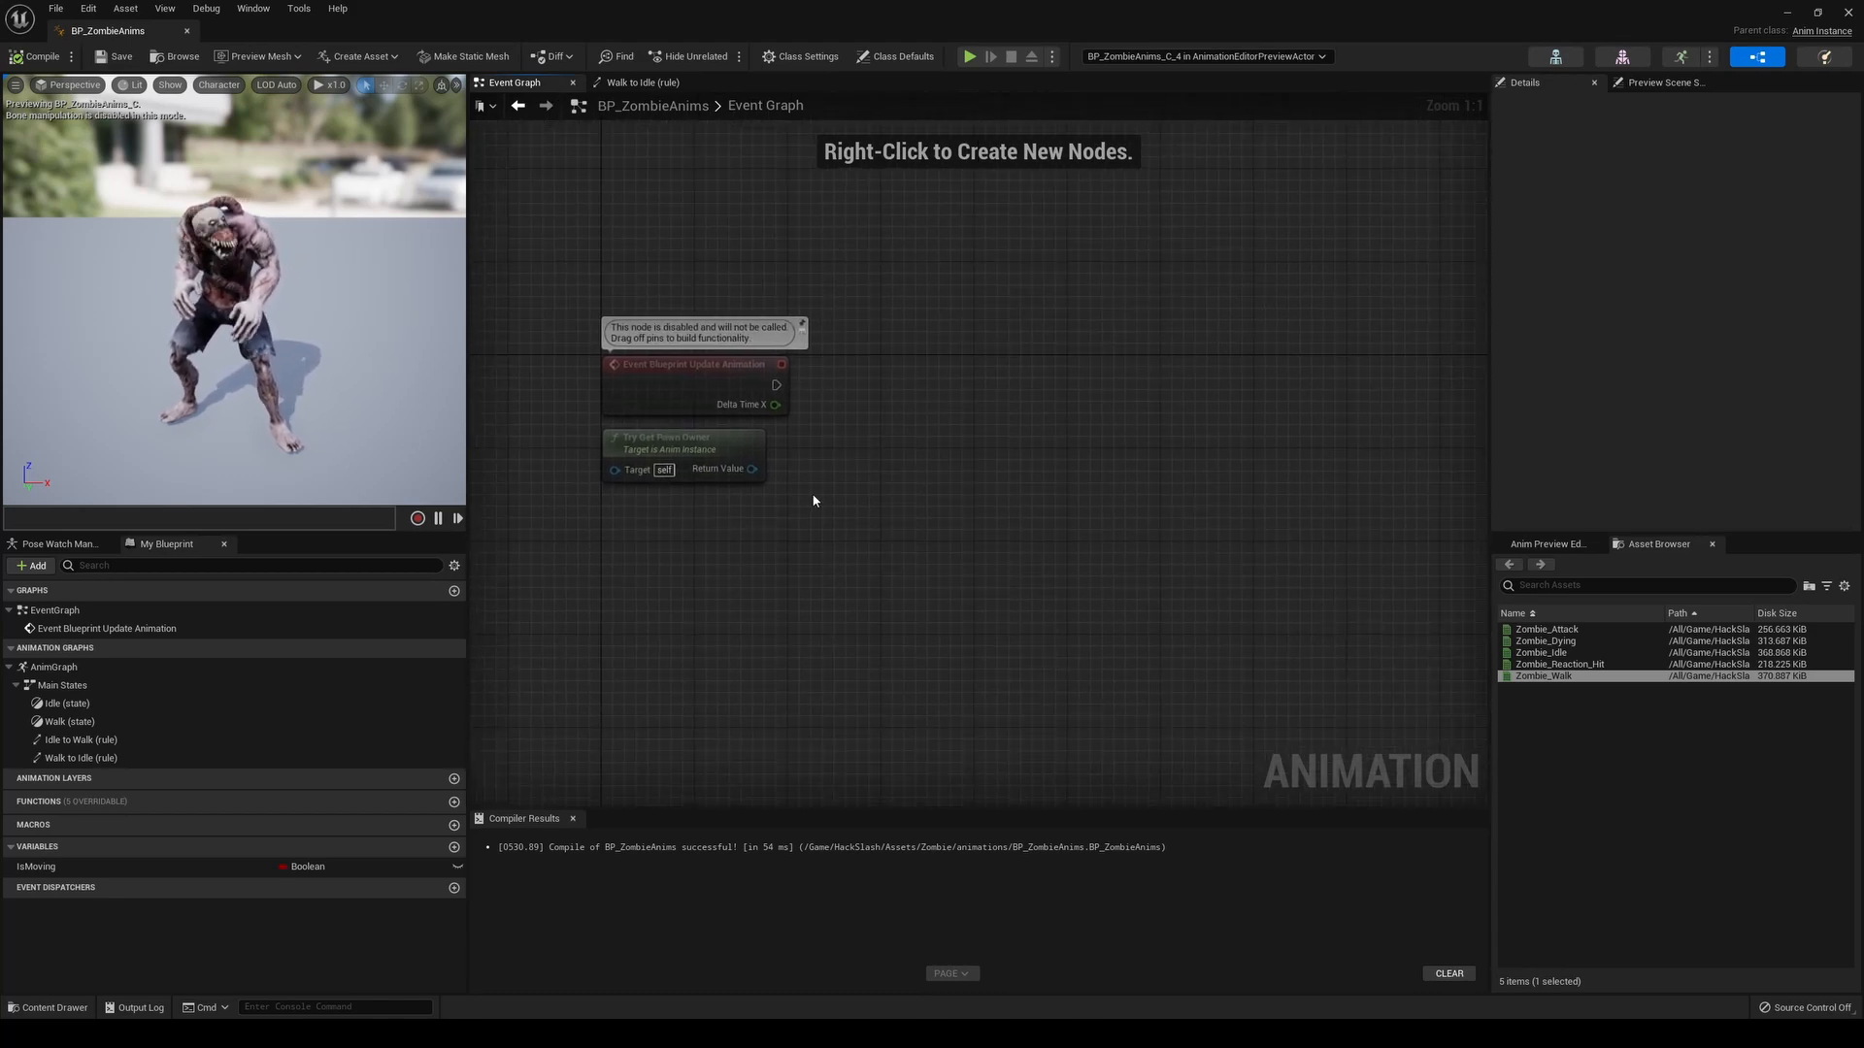
left_click_drag(776, 385, 878, 388)
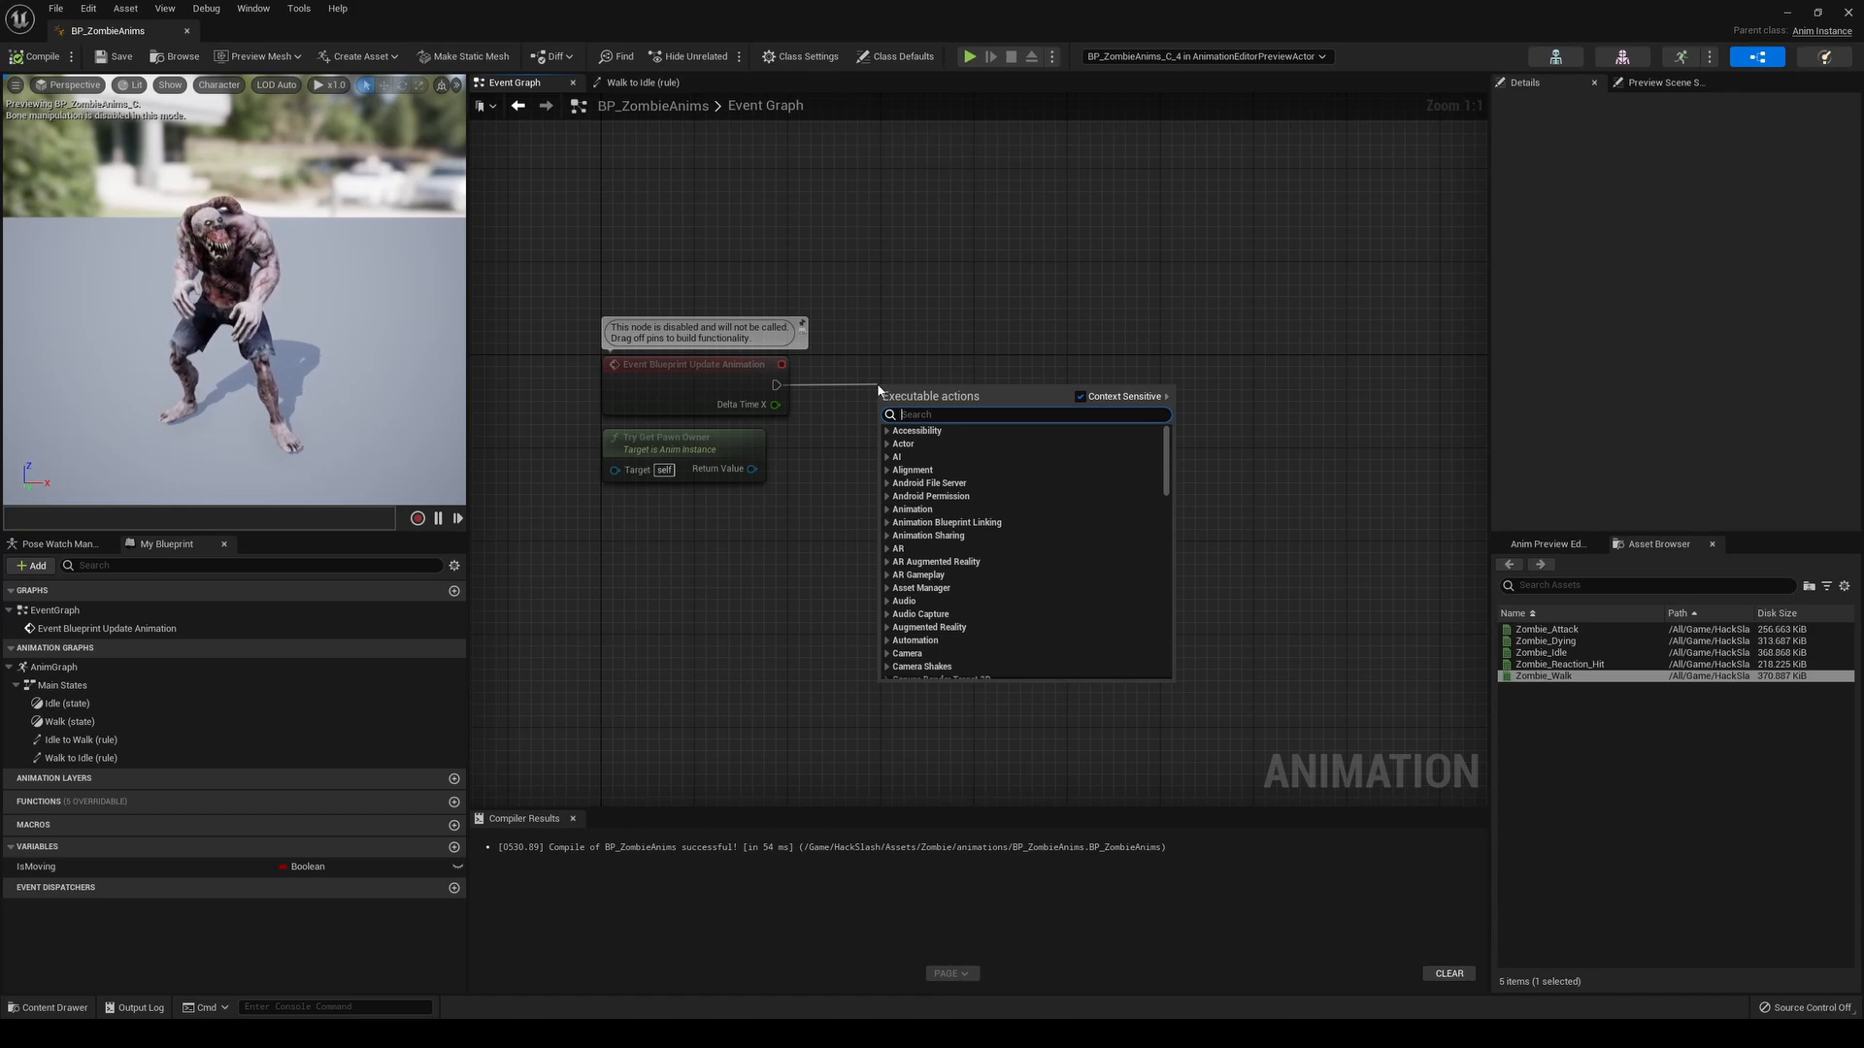
type("is valid")
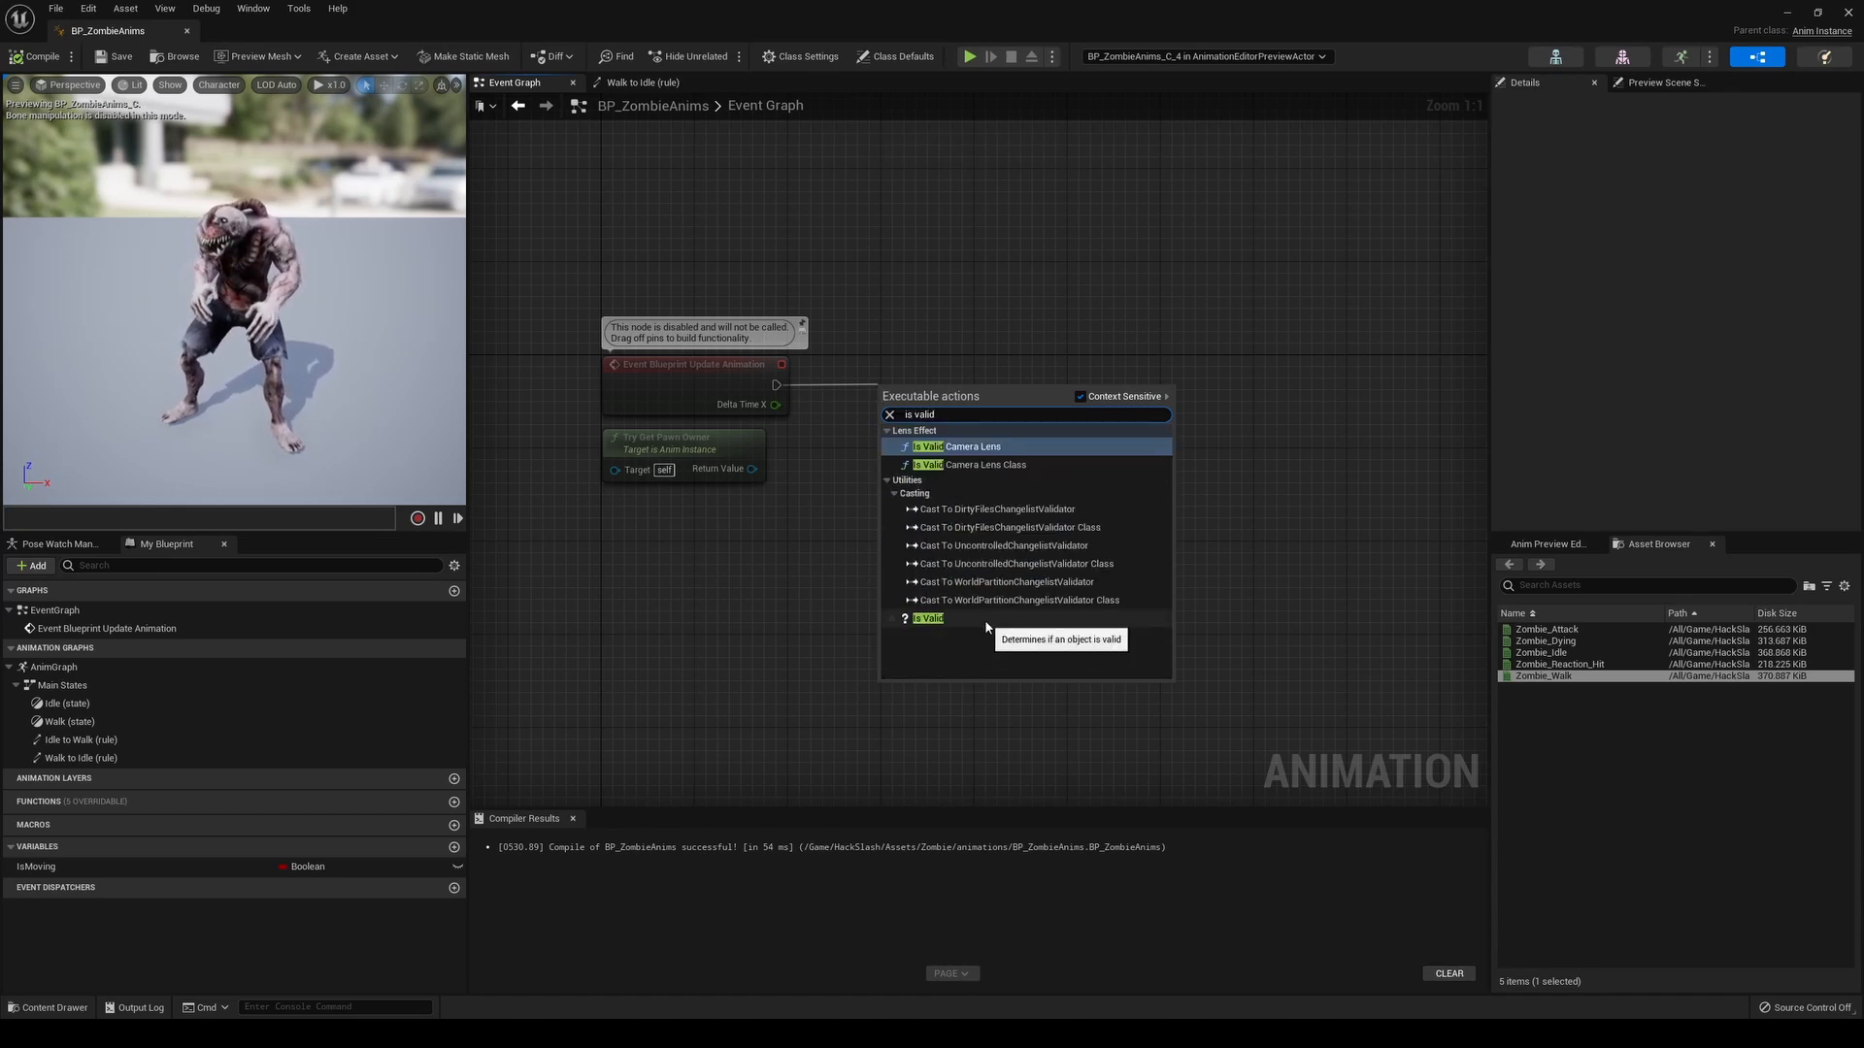
left_click(928, 618)
left_click_drag(752, 469, 915, 363)
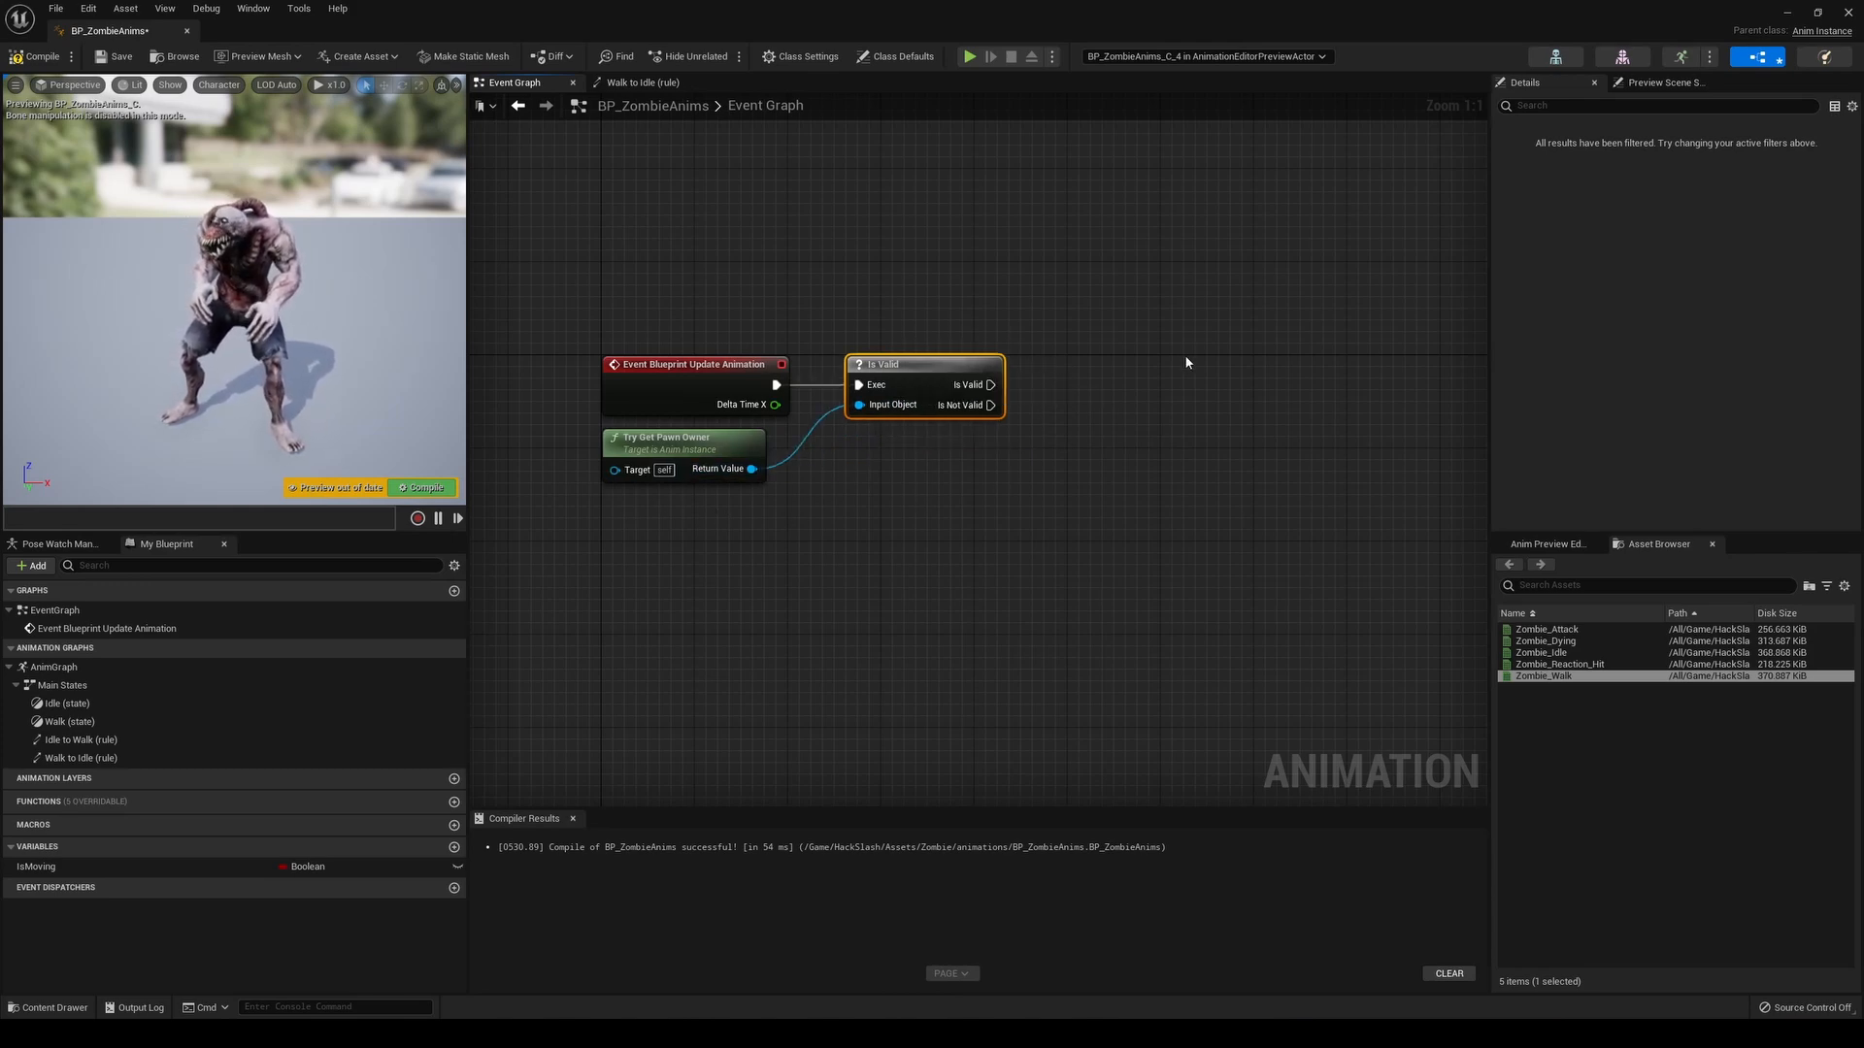
Add a Set IsMoving node and connect it to the Is Valid execution output
right_click_drag(1186, 363, 1025, 381)
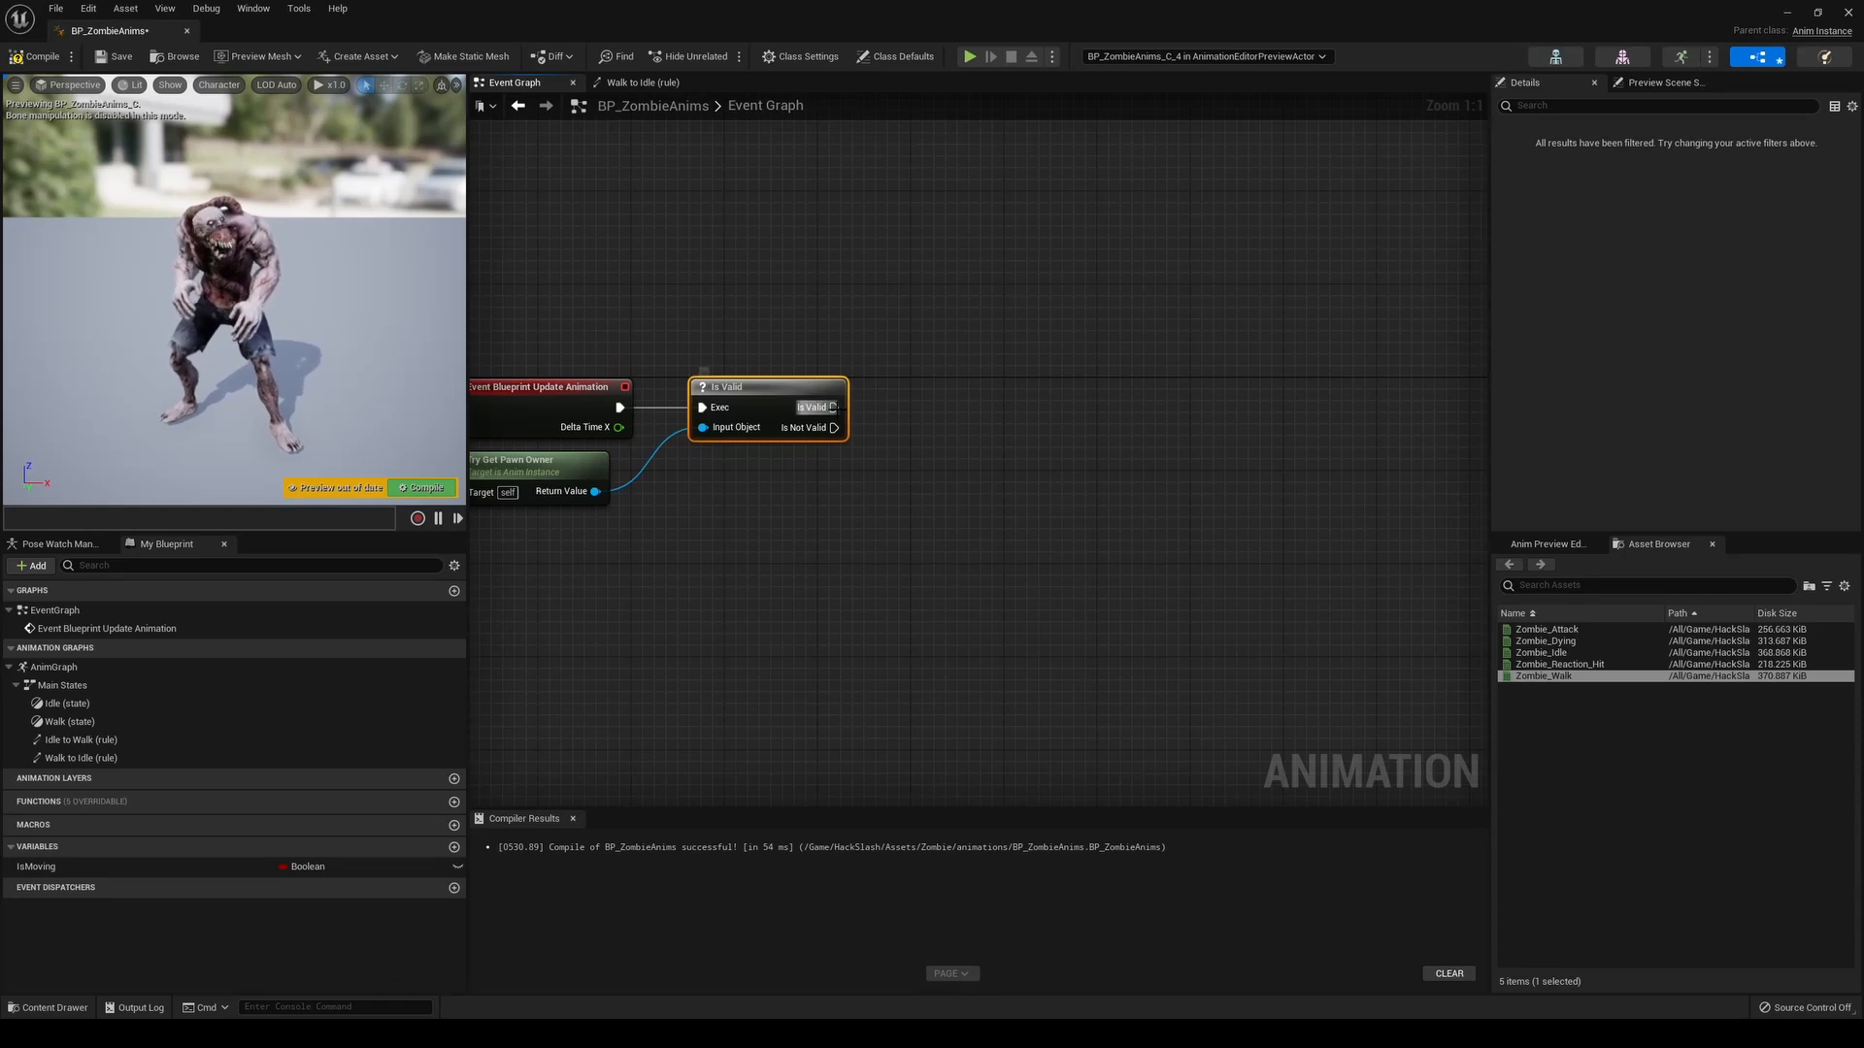
left_click_drag(39, 867, 1006, 396)
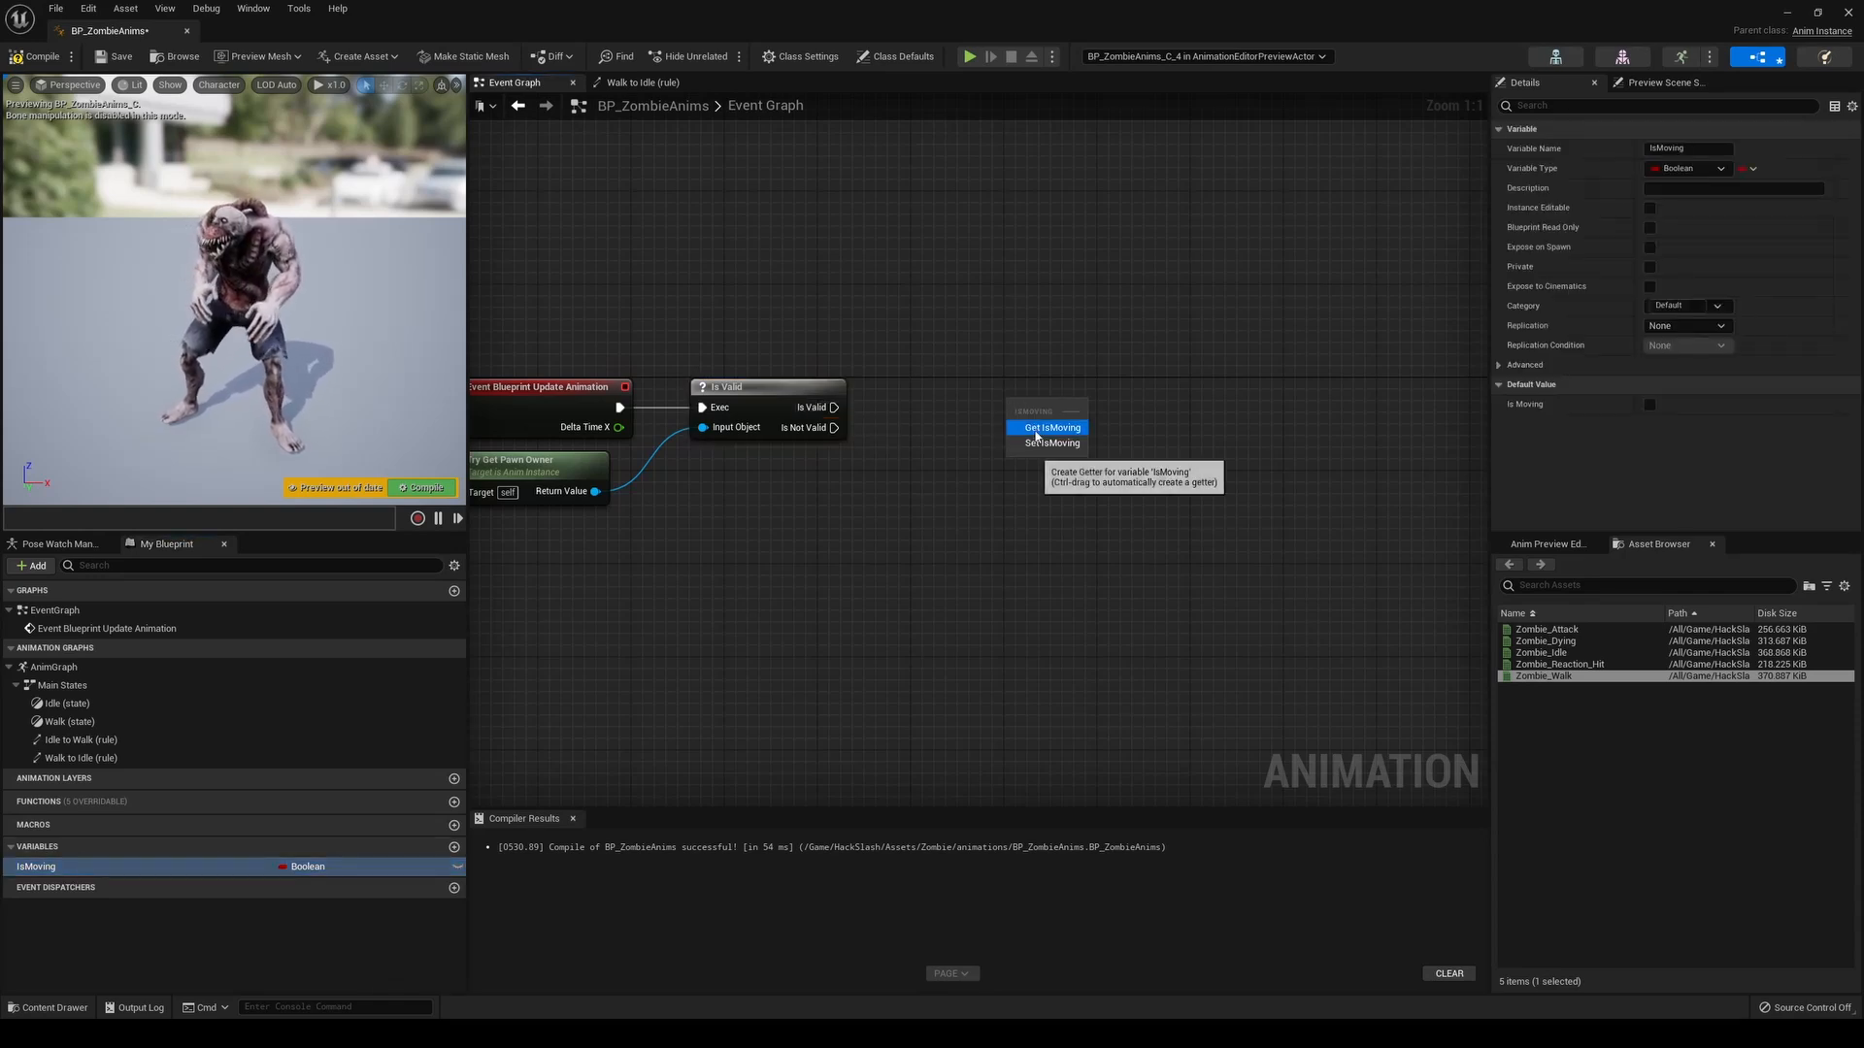
left_click(1046, 443)
left_click_drag(832, 409, 1026, 430)
left_click_drag(1059, 431, 1050, 421)
right_click_drag(860, 566, 983, 449)
left_click_drag(713, 382, 711, 486)
type("get move")
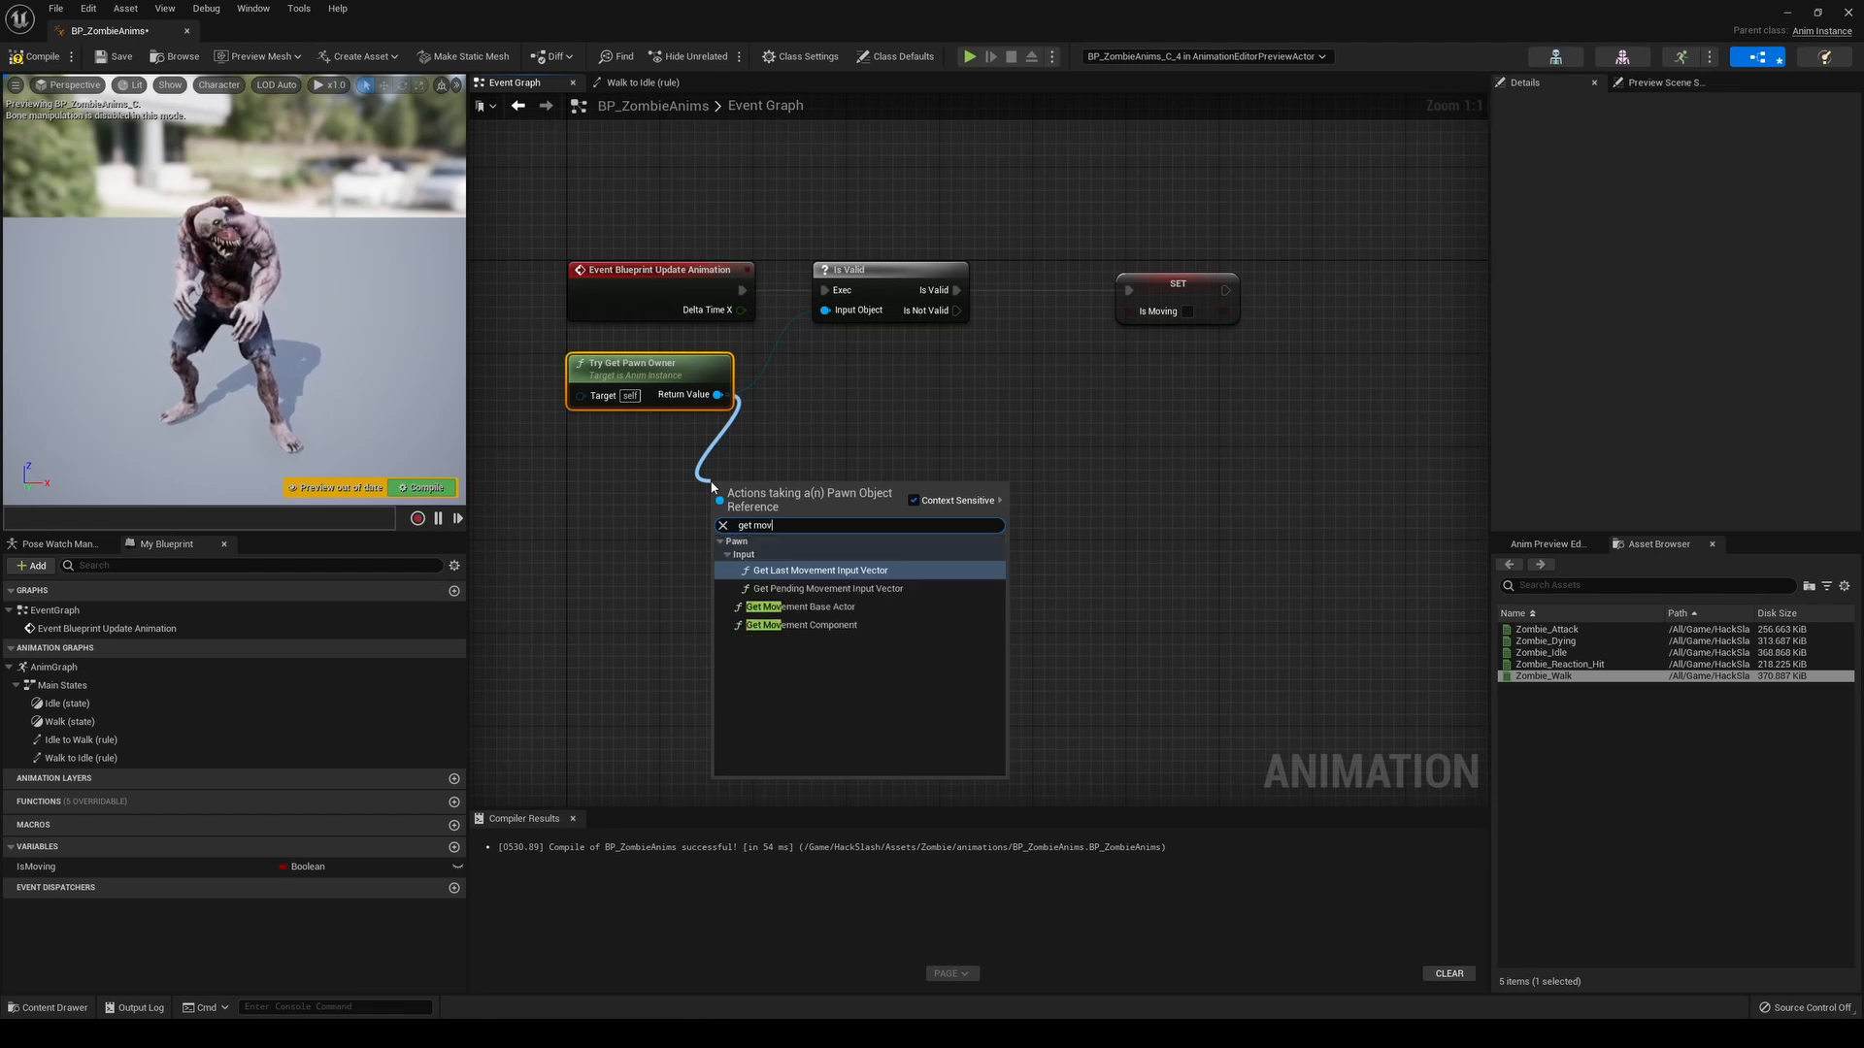
left_click(843, 625)
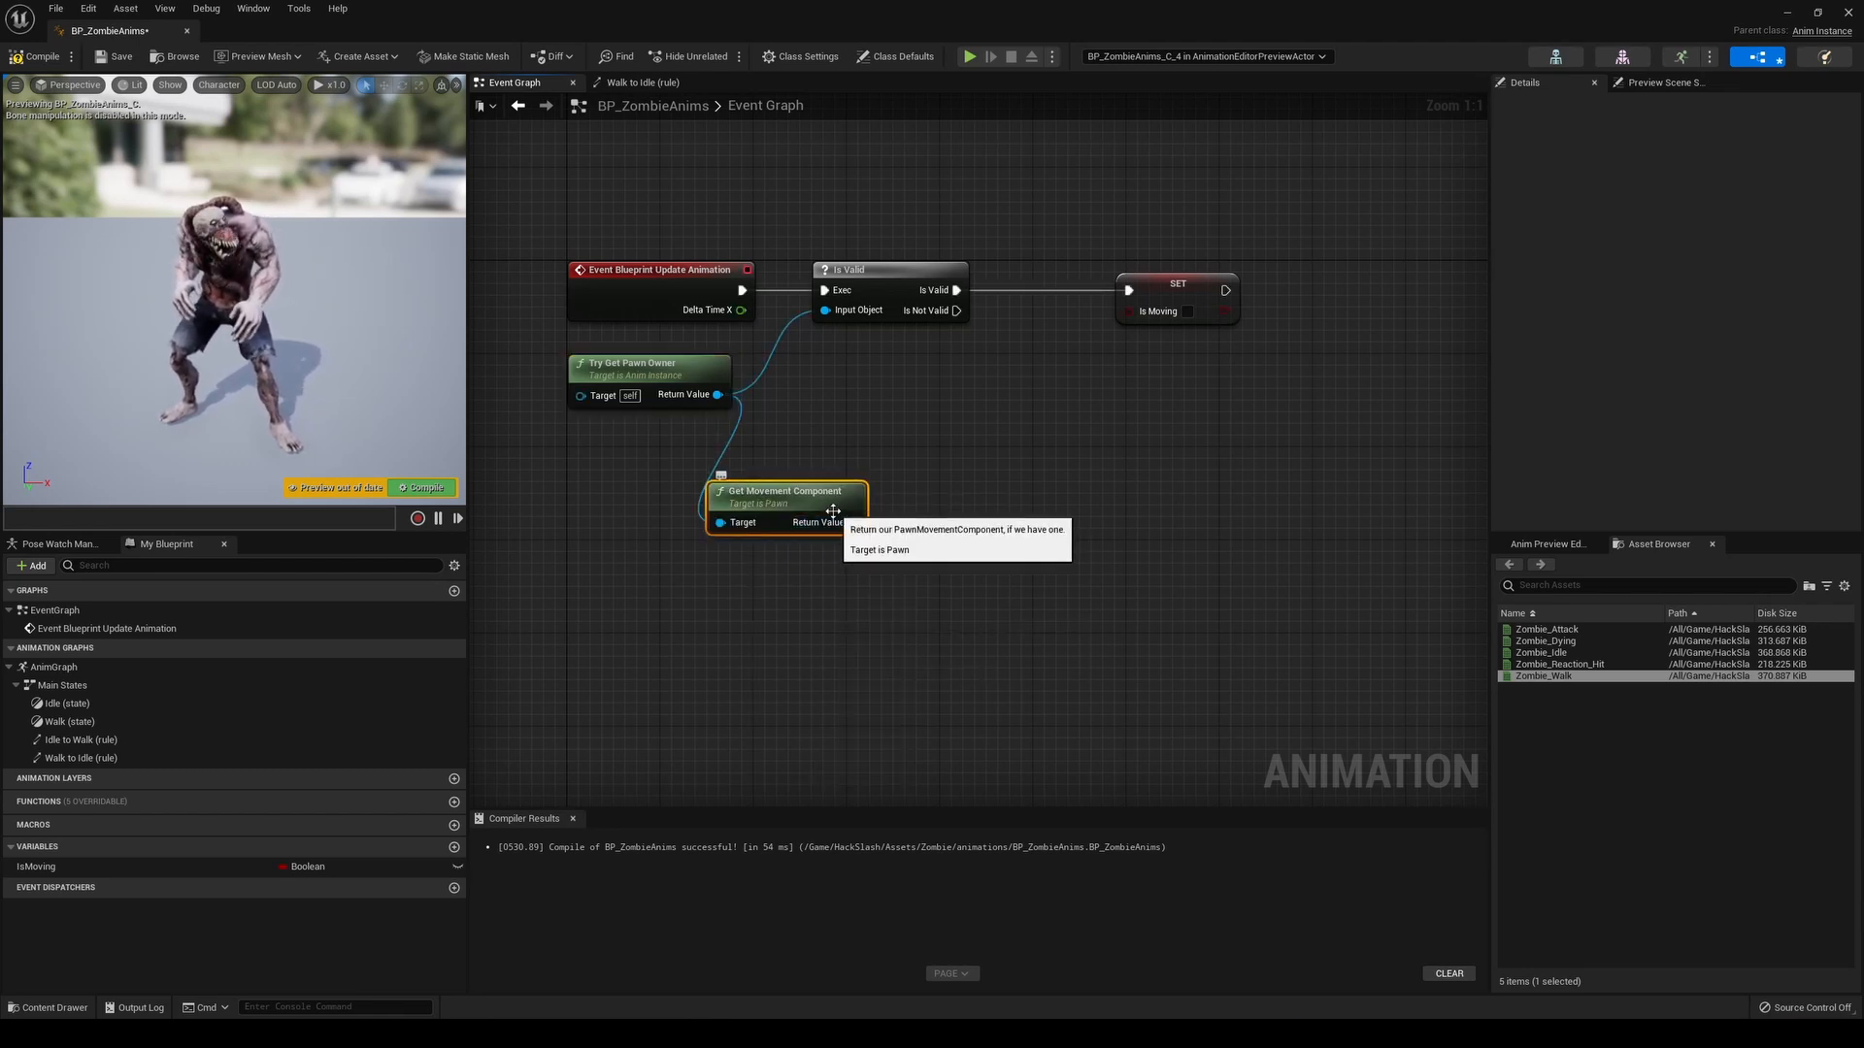
key("Delete")
Add a Get Velocity node from the Try Get Pawn Owner return value and feed its result into a Vector Length node
left_click_drag(719, 394, 758, 472)
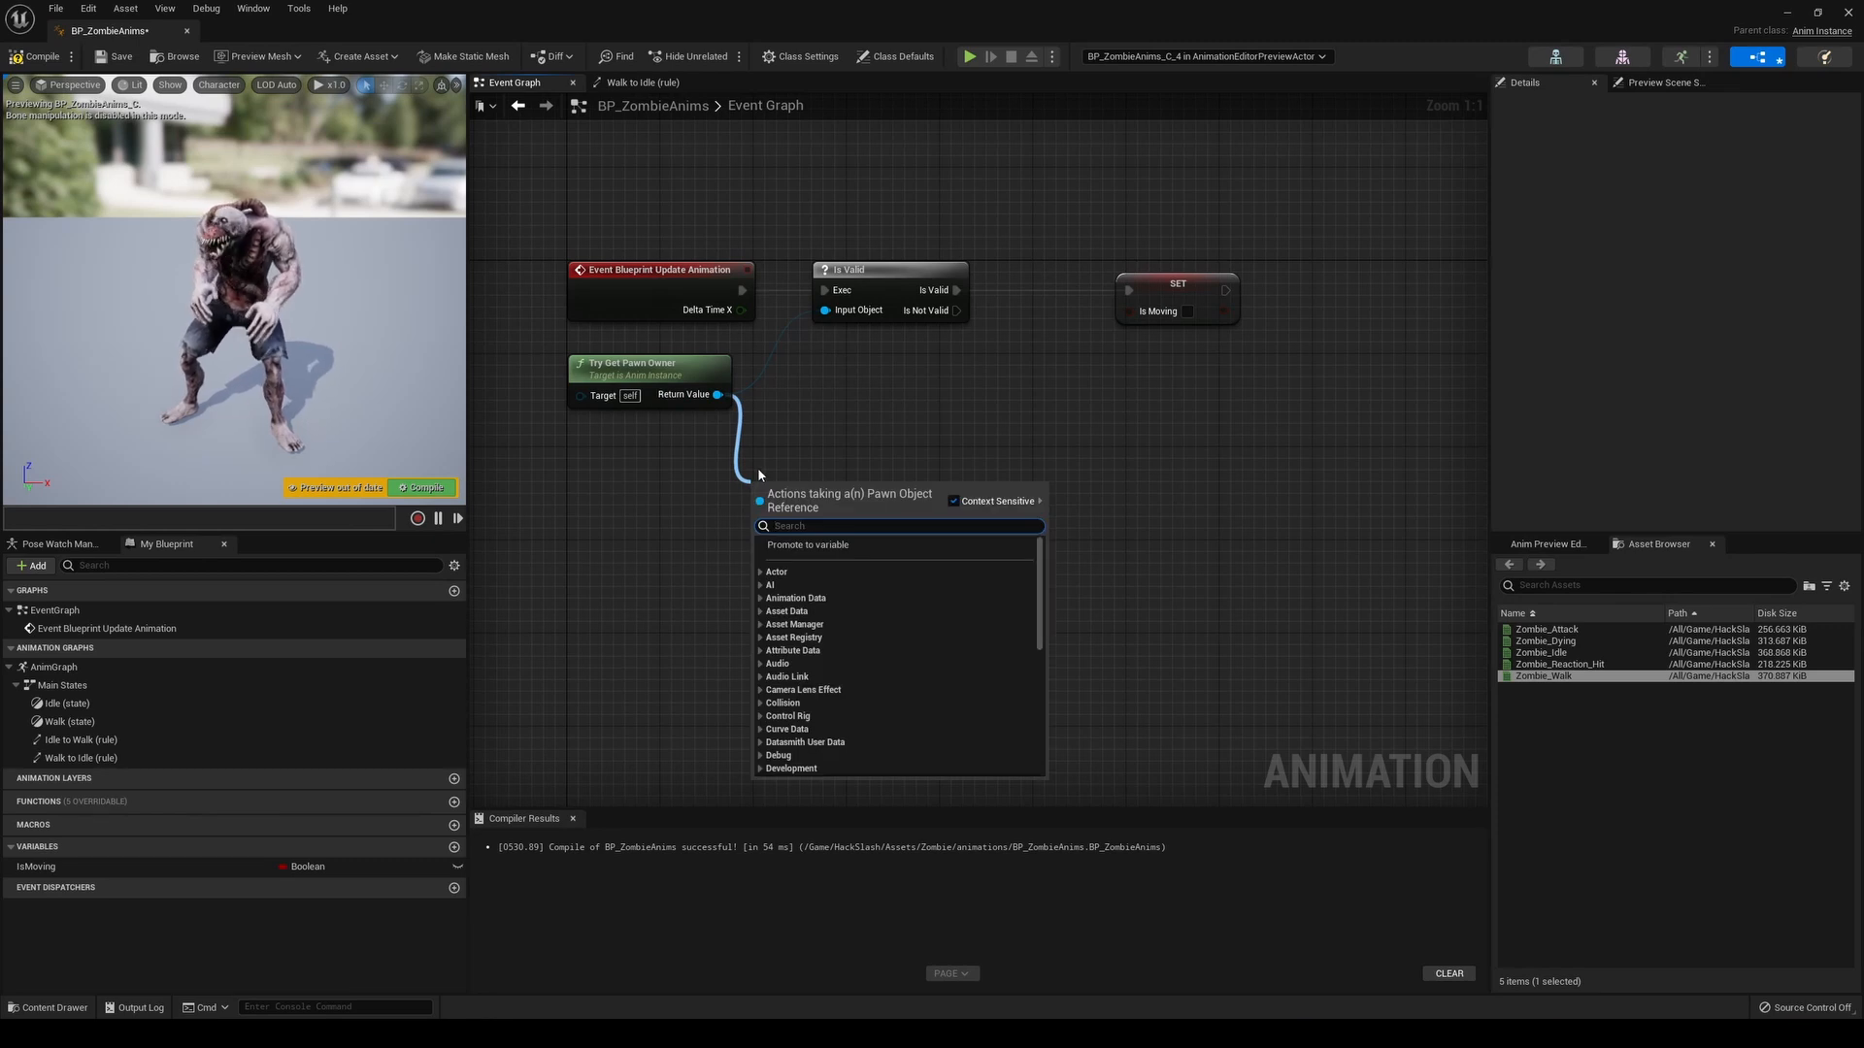
type("get veloci")
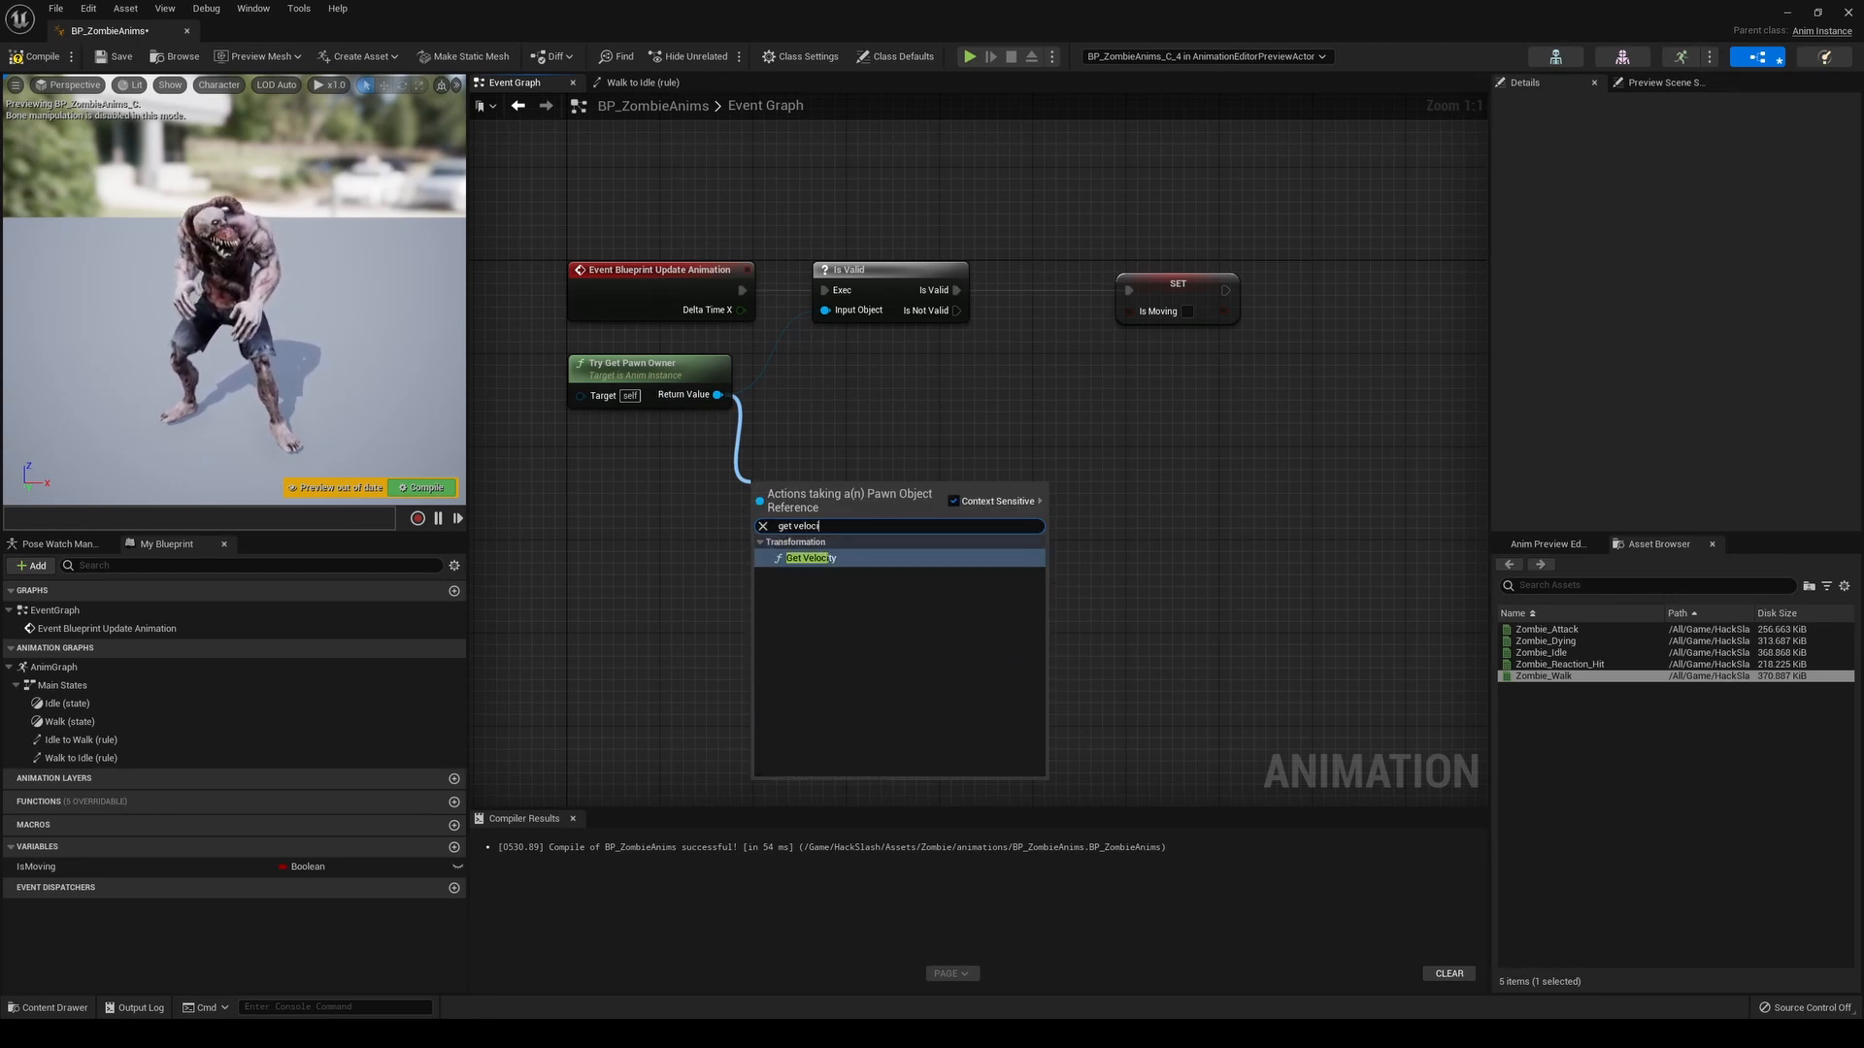
key("Return")
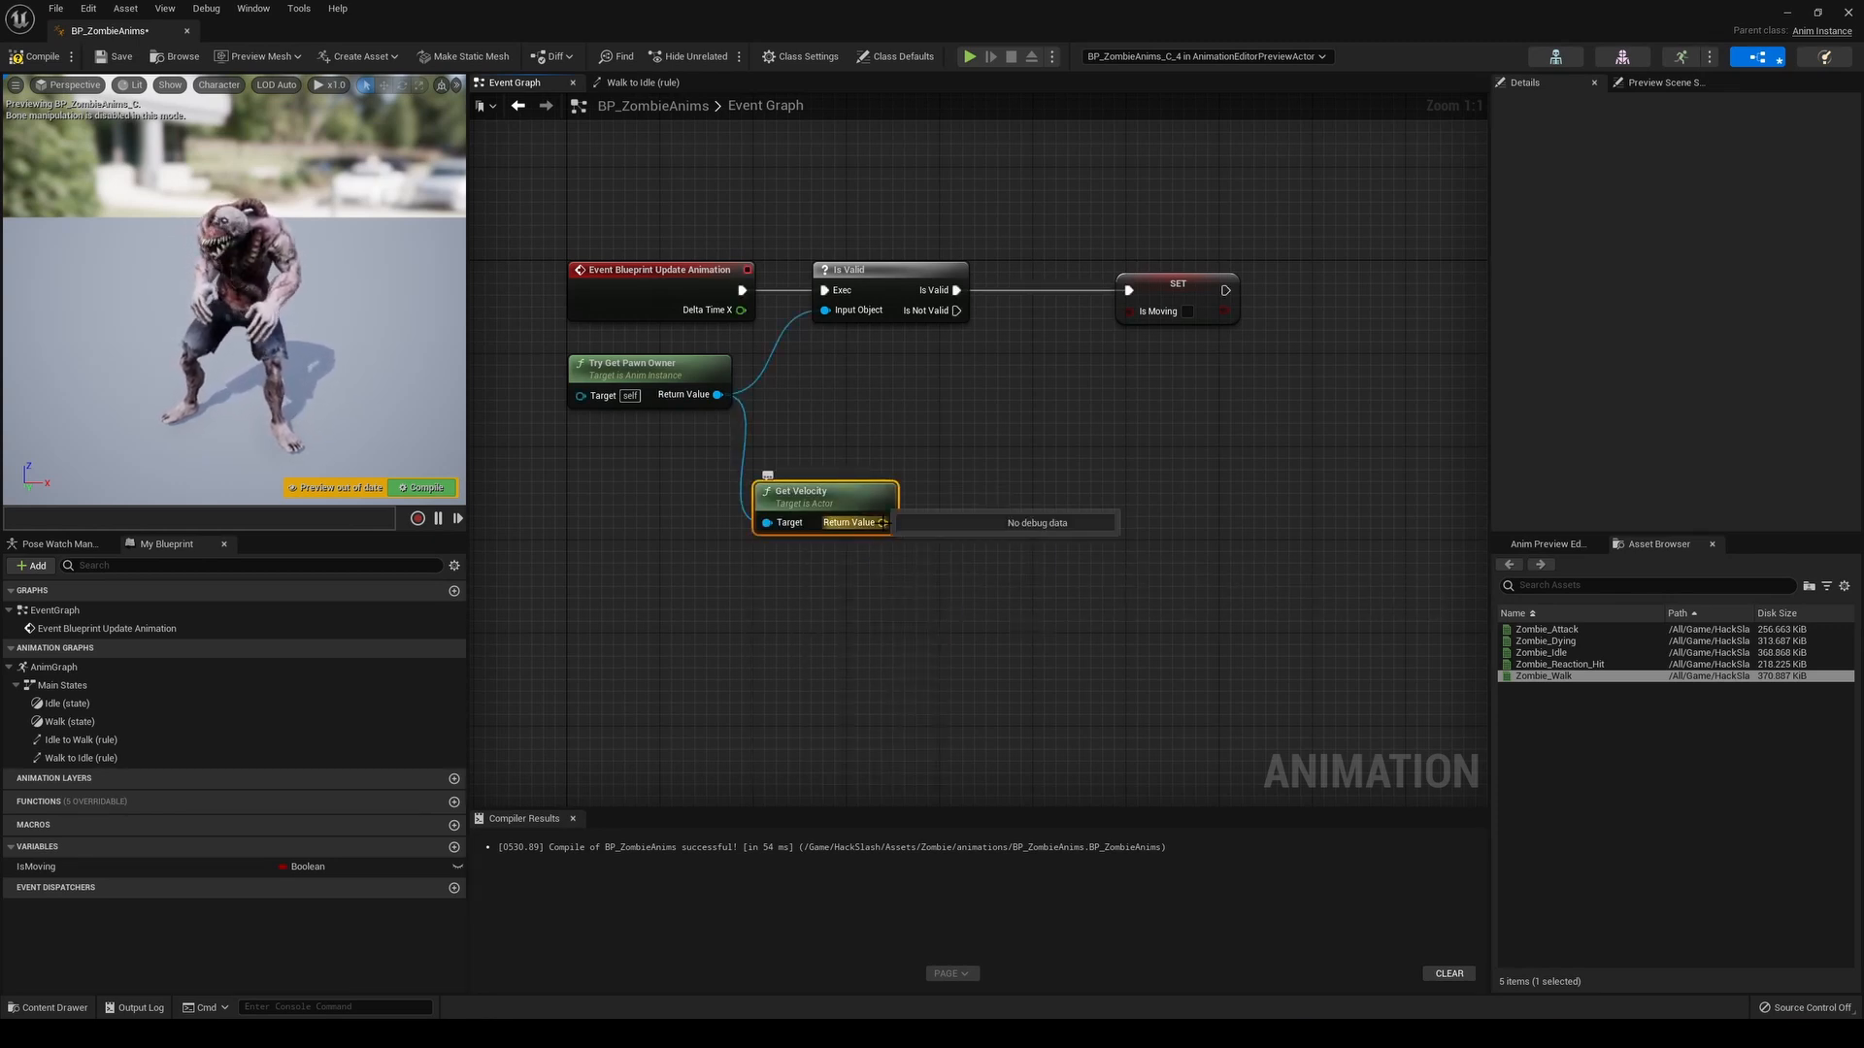
left_click_drag(883, 522, 974, 502)
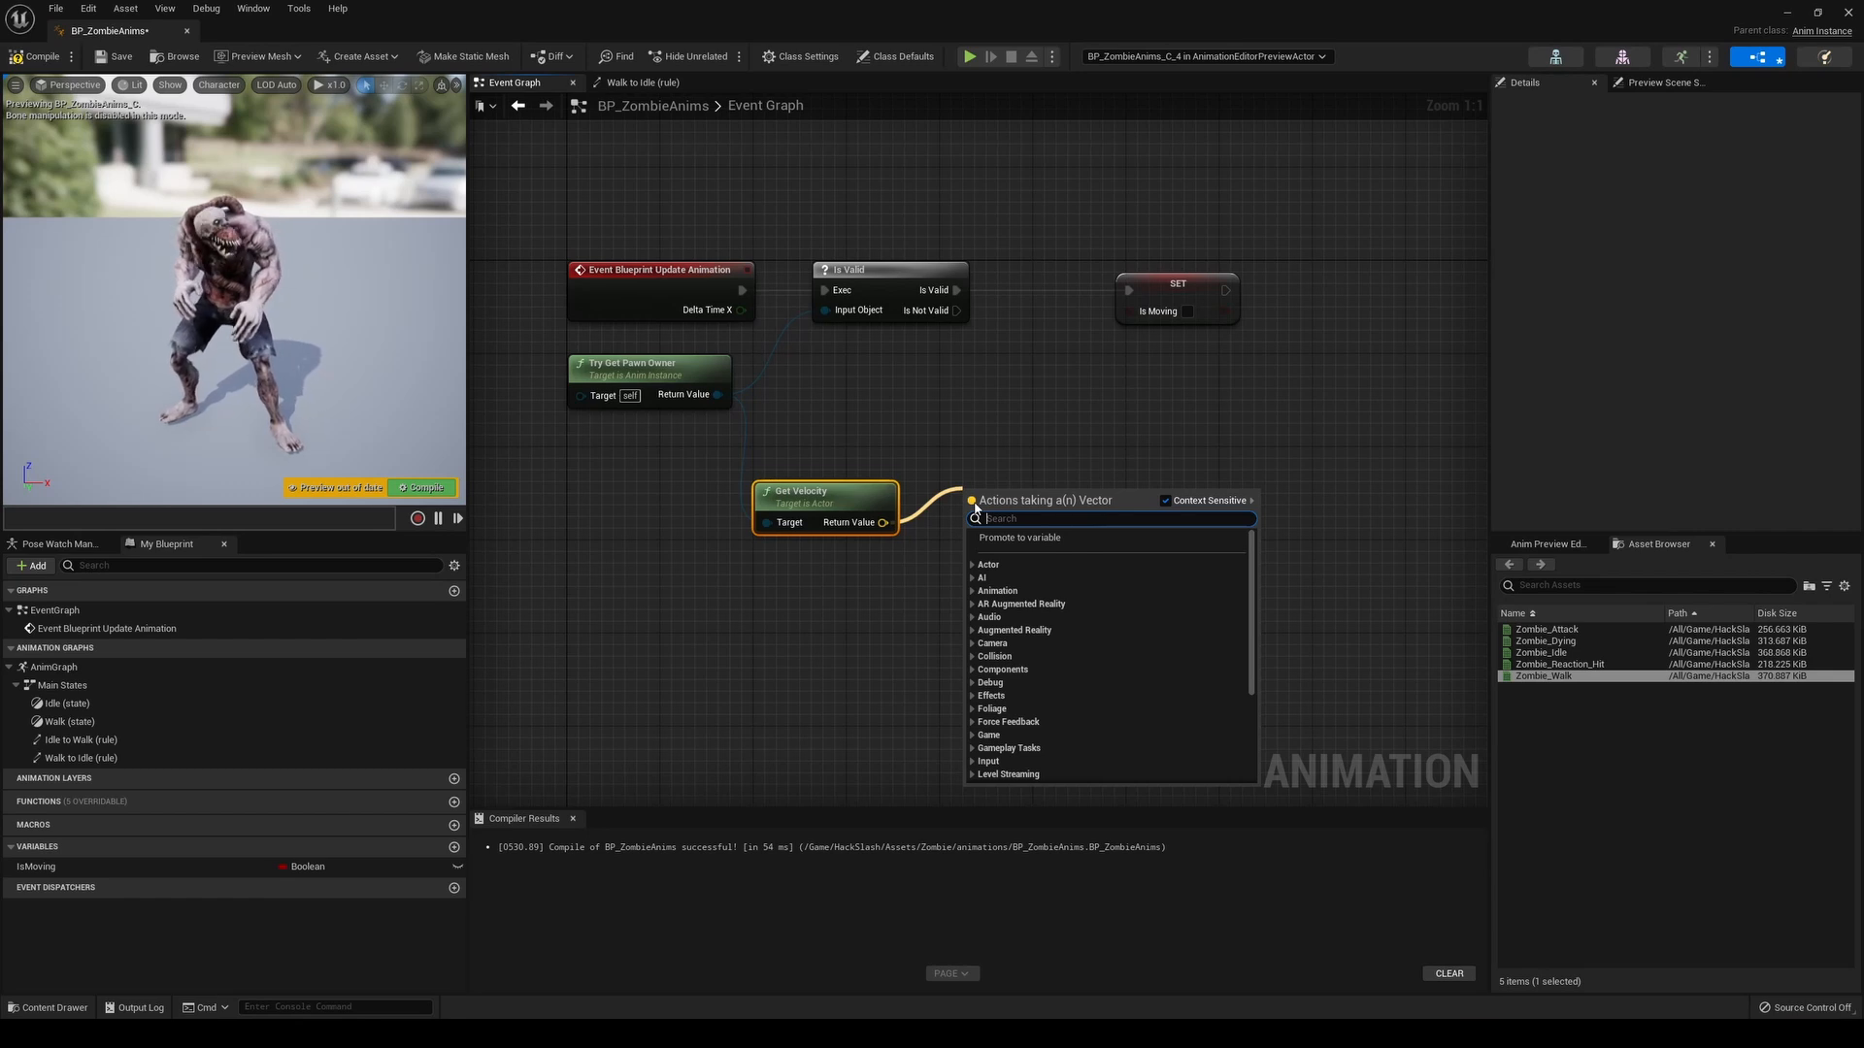
type("vector l")
type("ength")
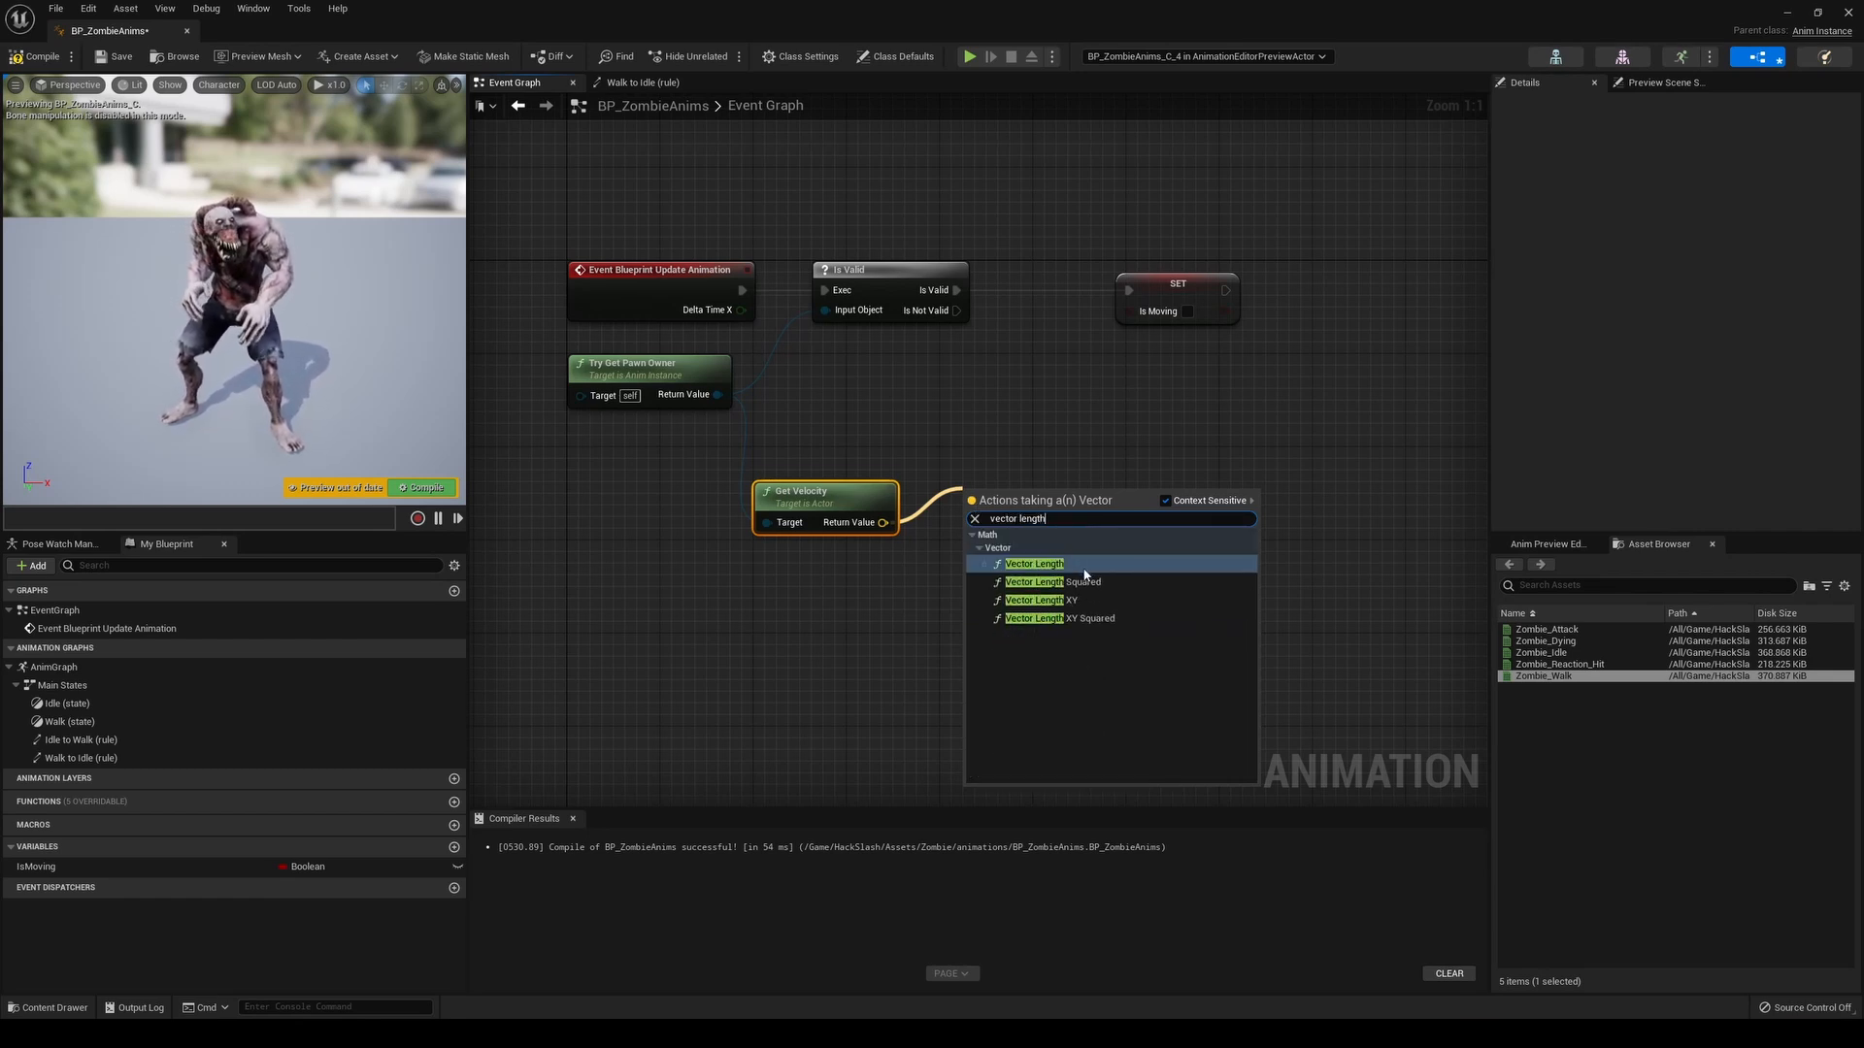
left_click(1084, 569)
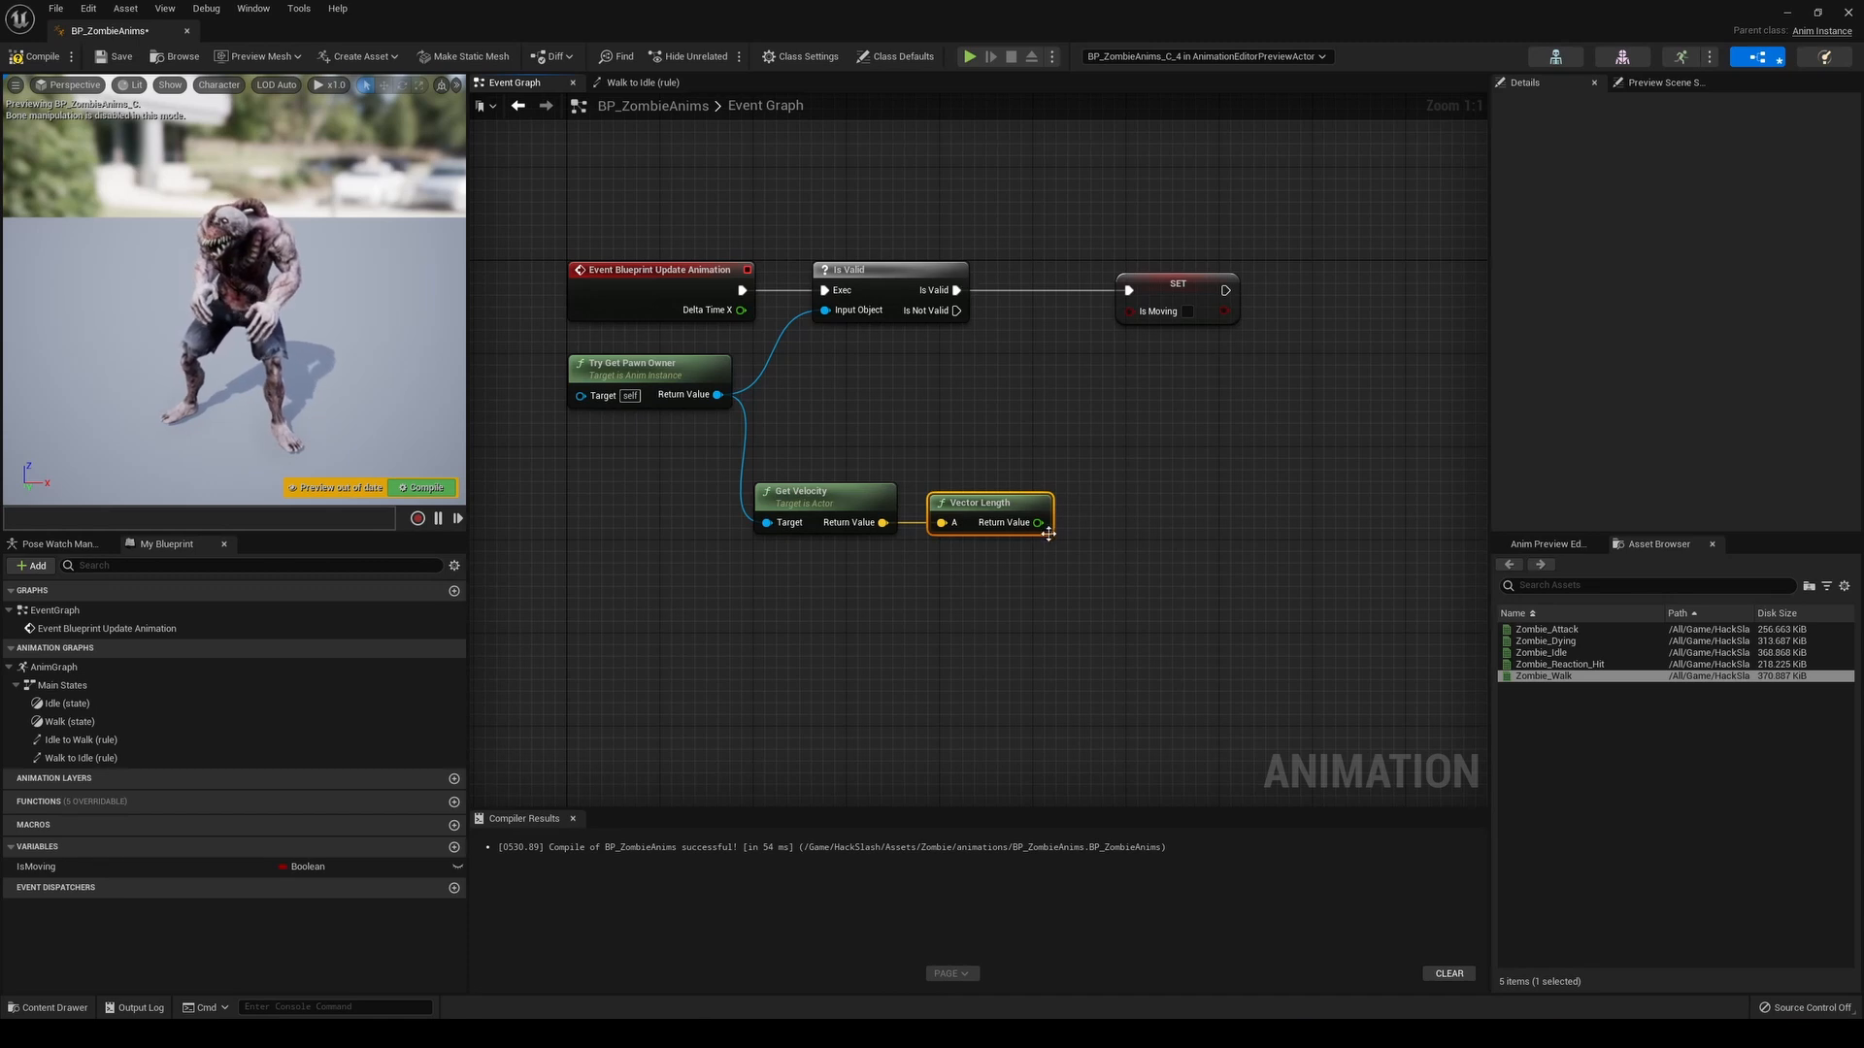
Compare the vector length with 0.0 using a Greater node and connect the result to the Set node's Is Moving input
left_click_drag(1038, 522, 1094, 425)
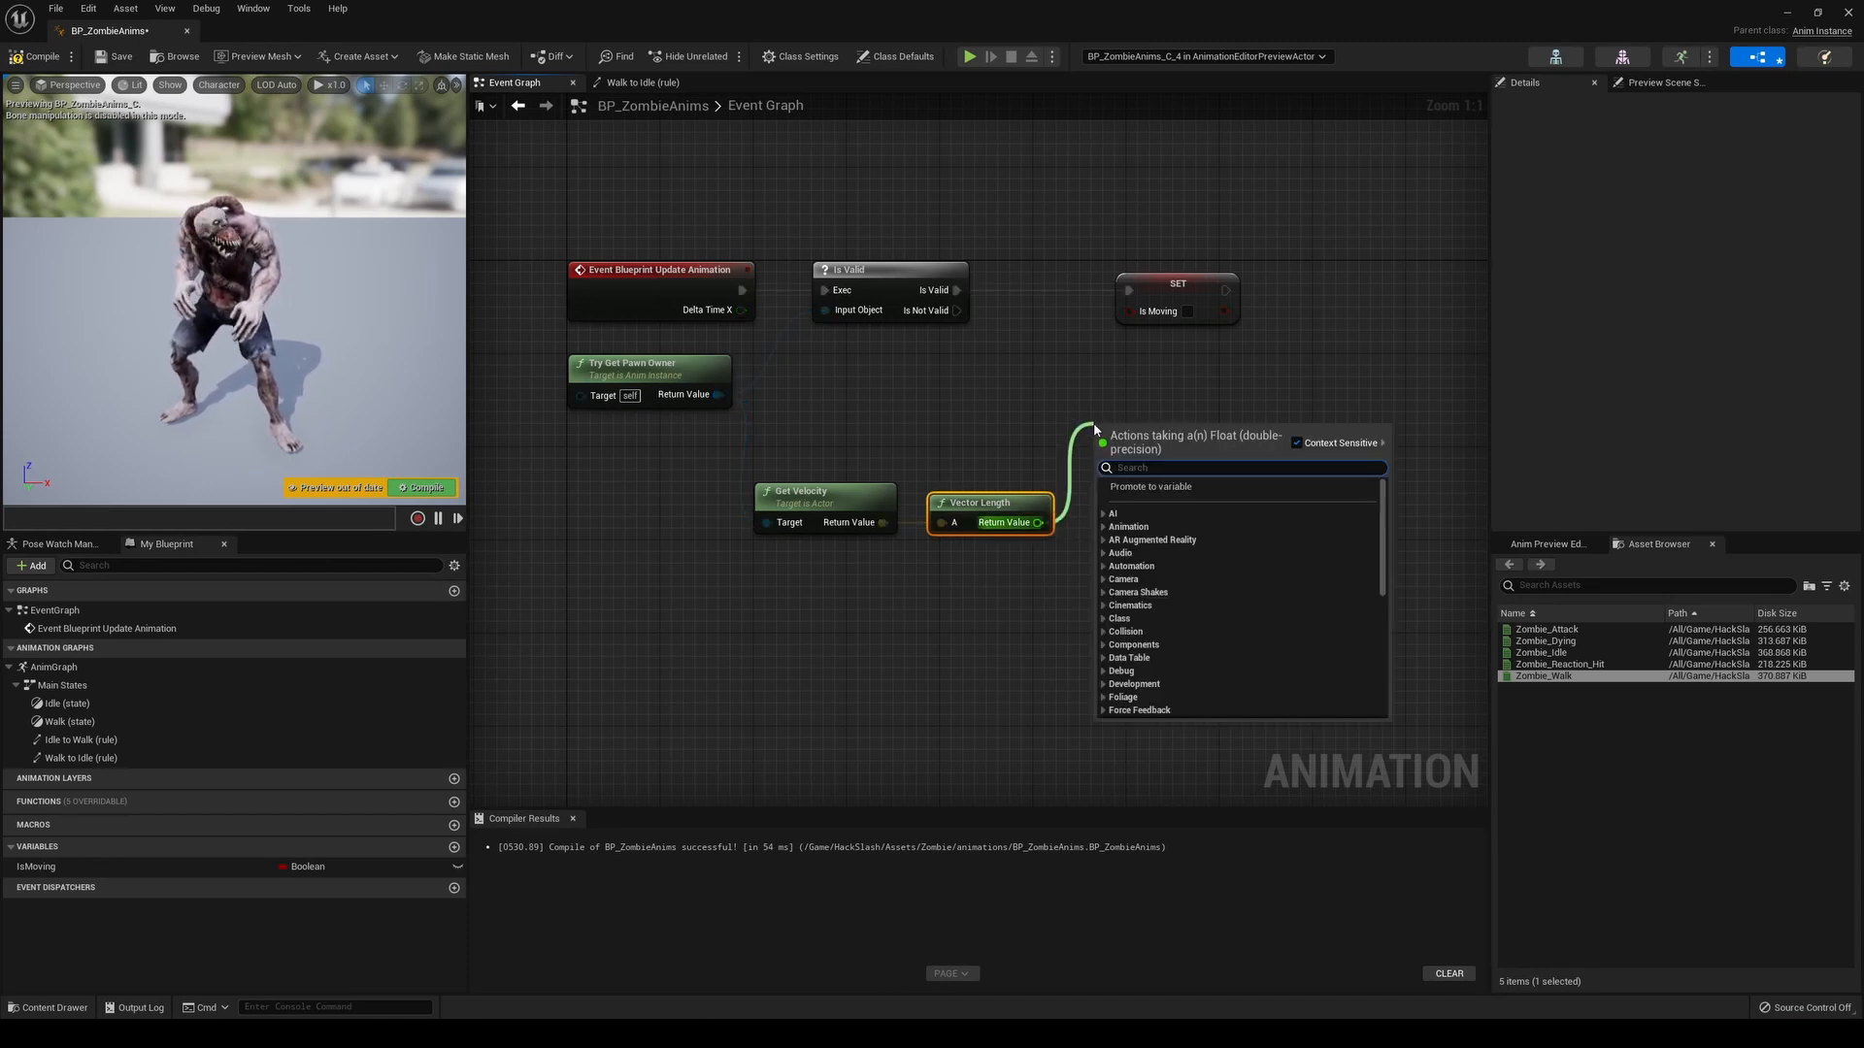
type(">")
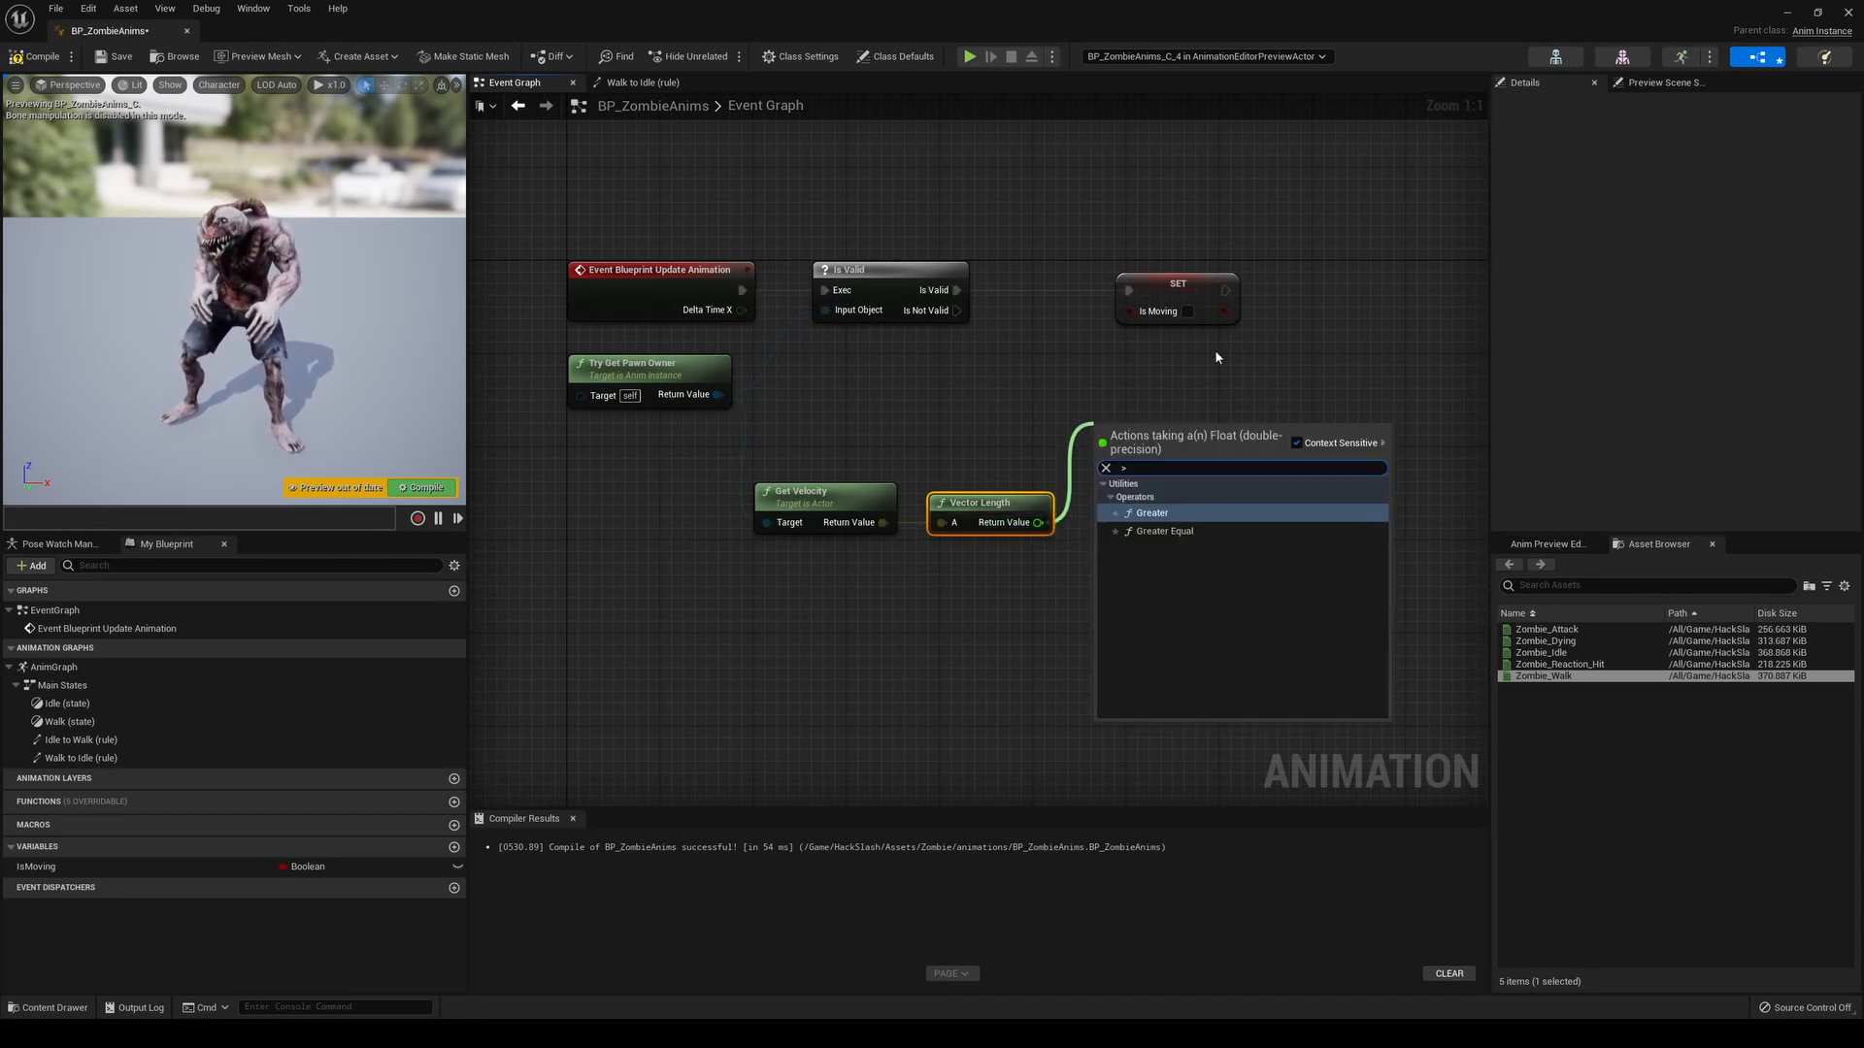
left_click(1154, 513)
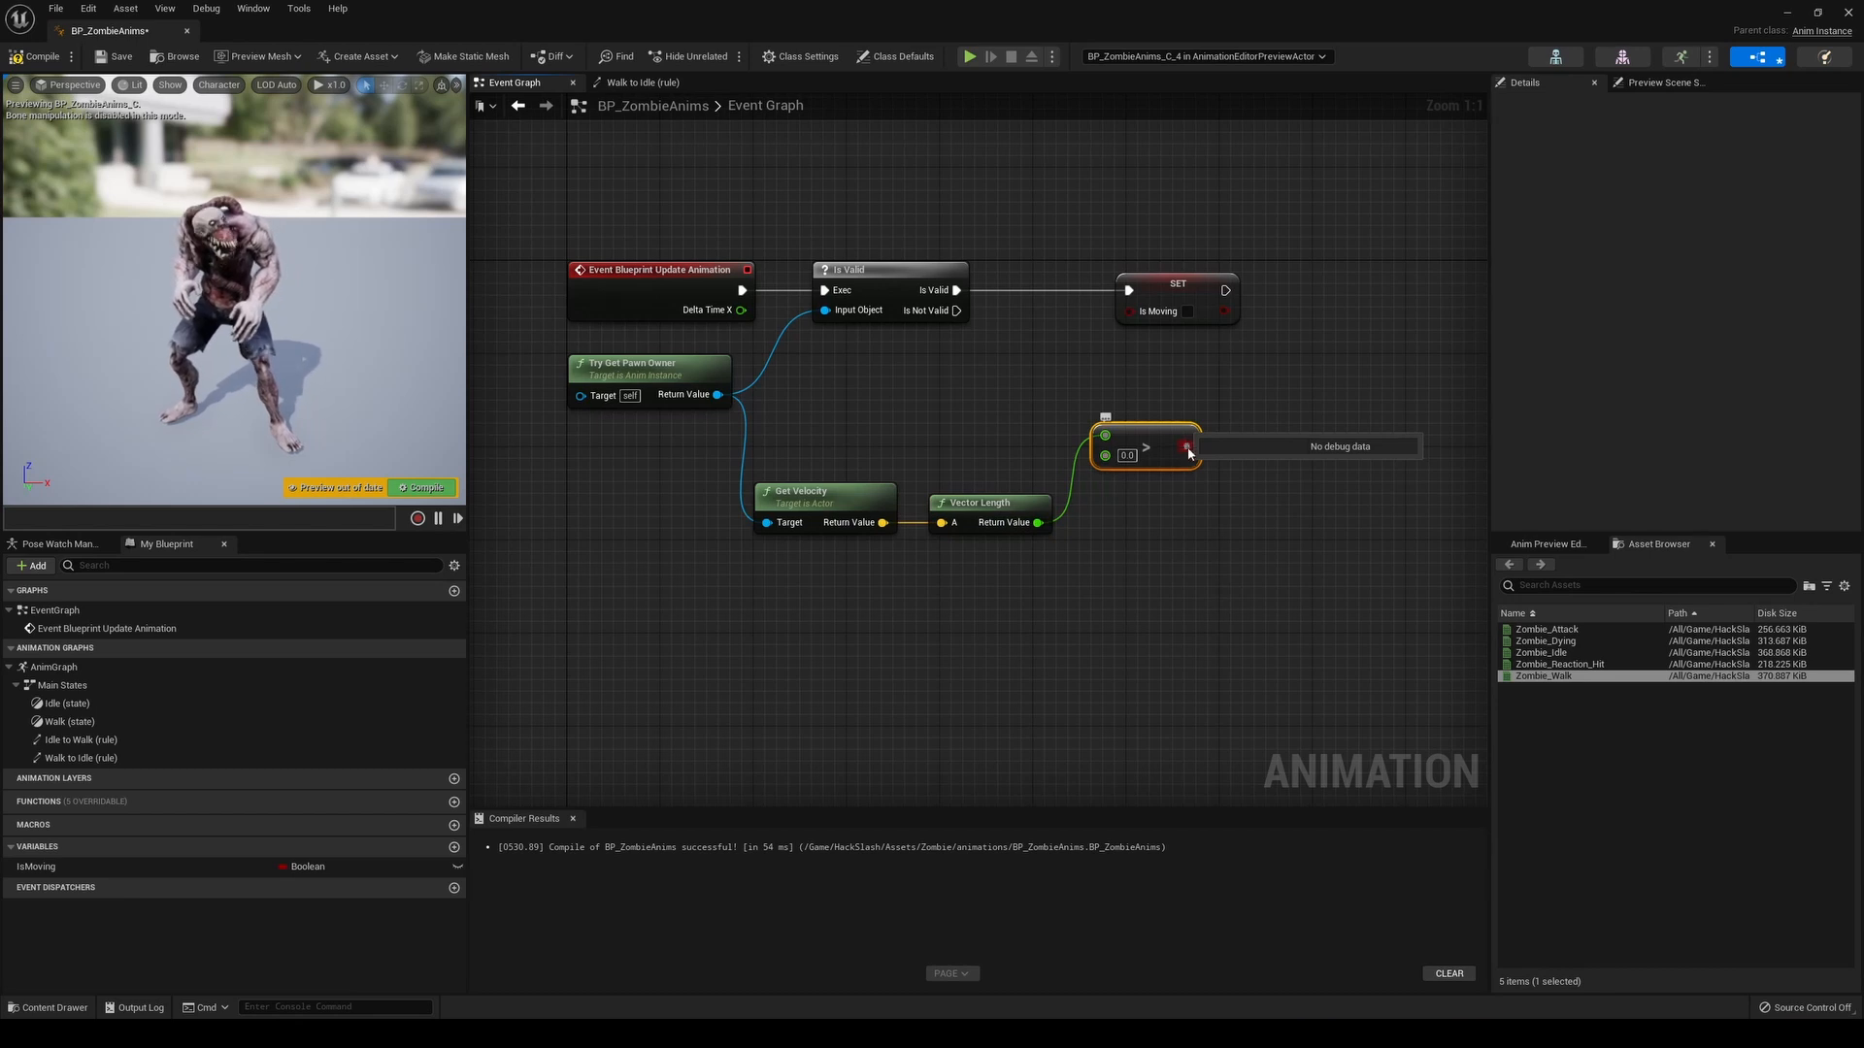
left_click_drag(1186, 447, 1129, 310)
Move the Get Velocity, Vector Length and Greater nodes up beneath the Set node, and compile and save the blueprint
left_click_drag(846, 436, 1161, 580)
left_click_drag(844, 428, 1168, 524)
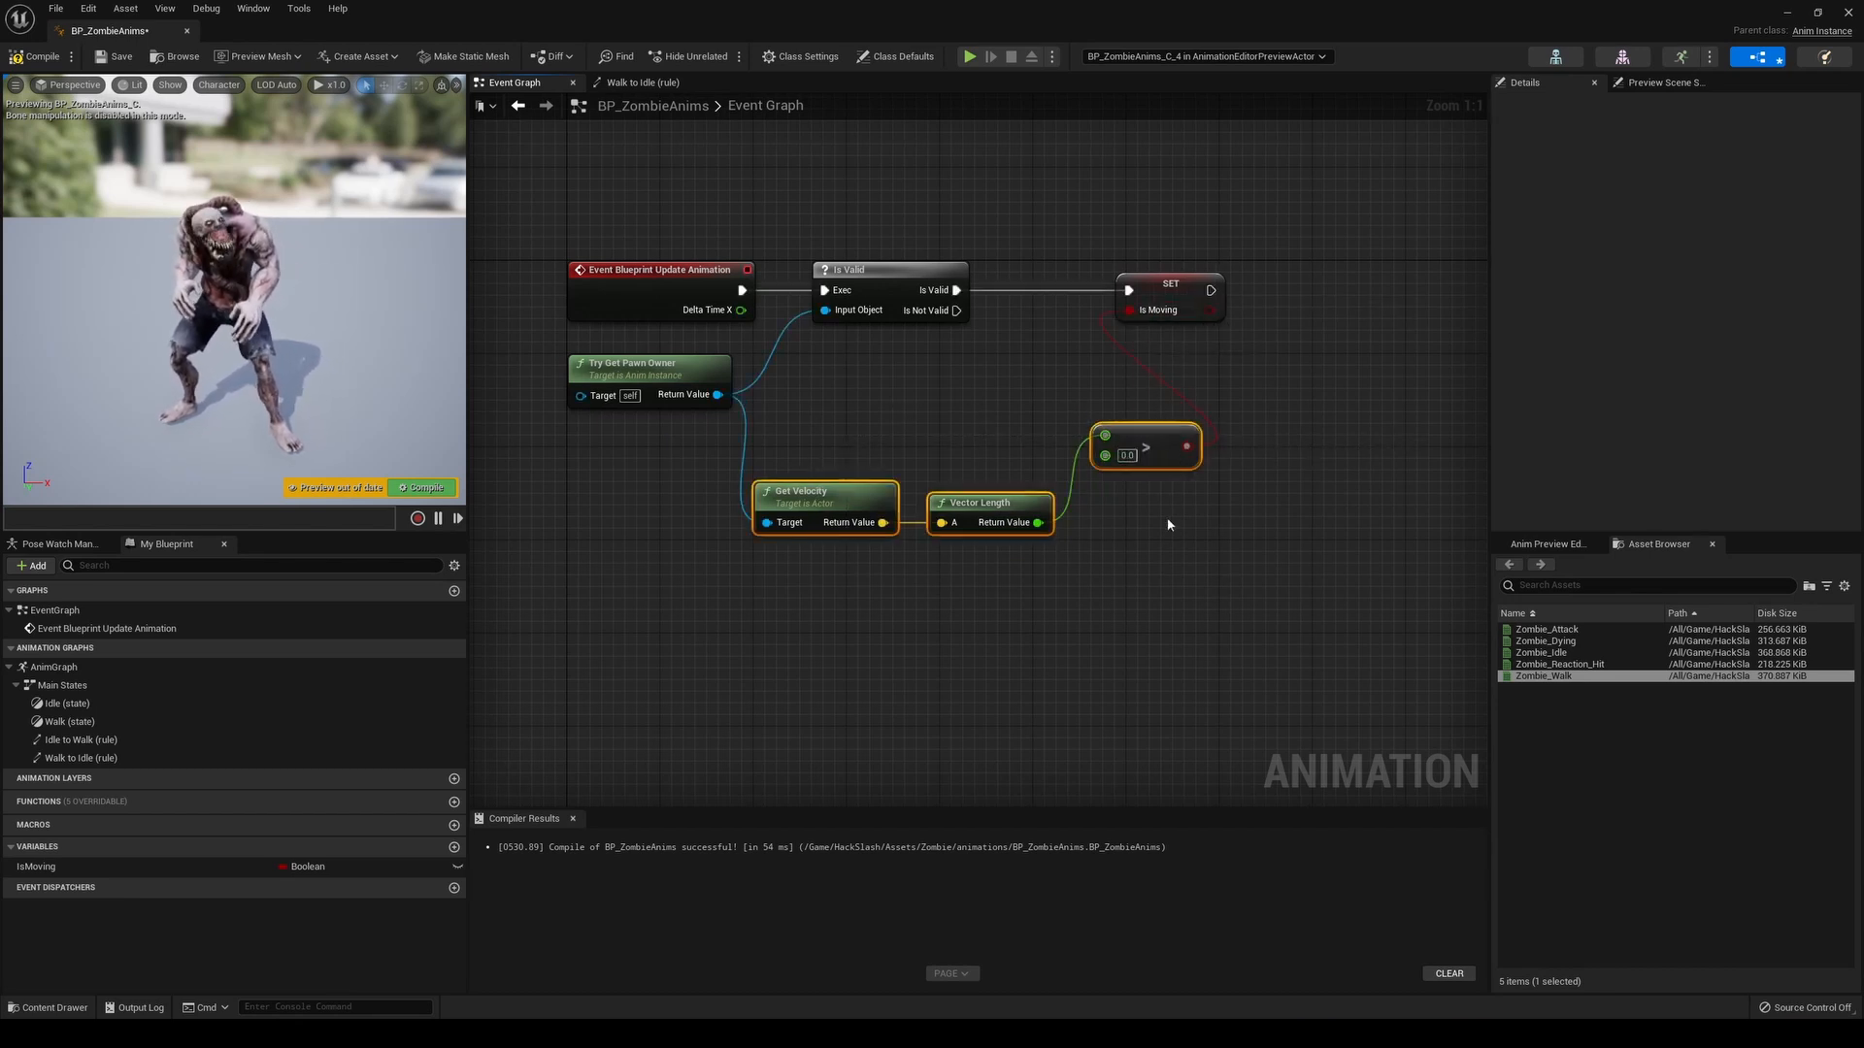
left_click_drag(1158, 458, 1181, 376)
left_click(1033, 339)
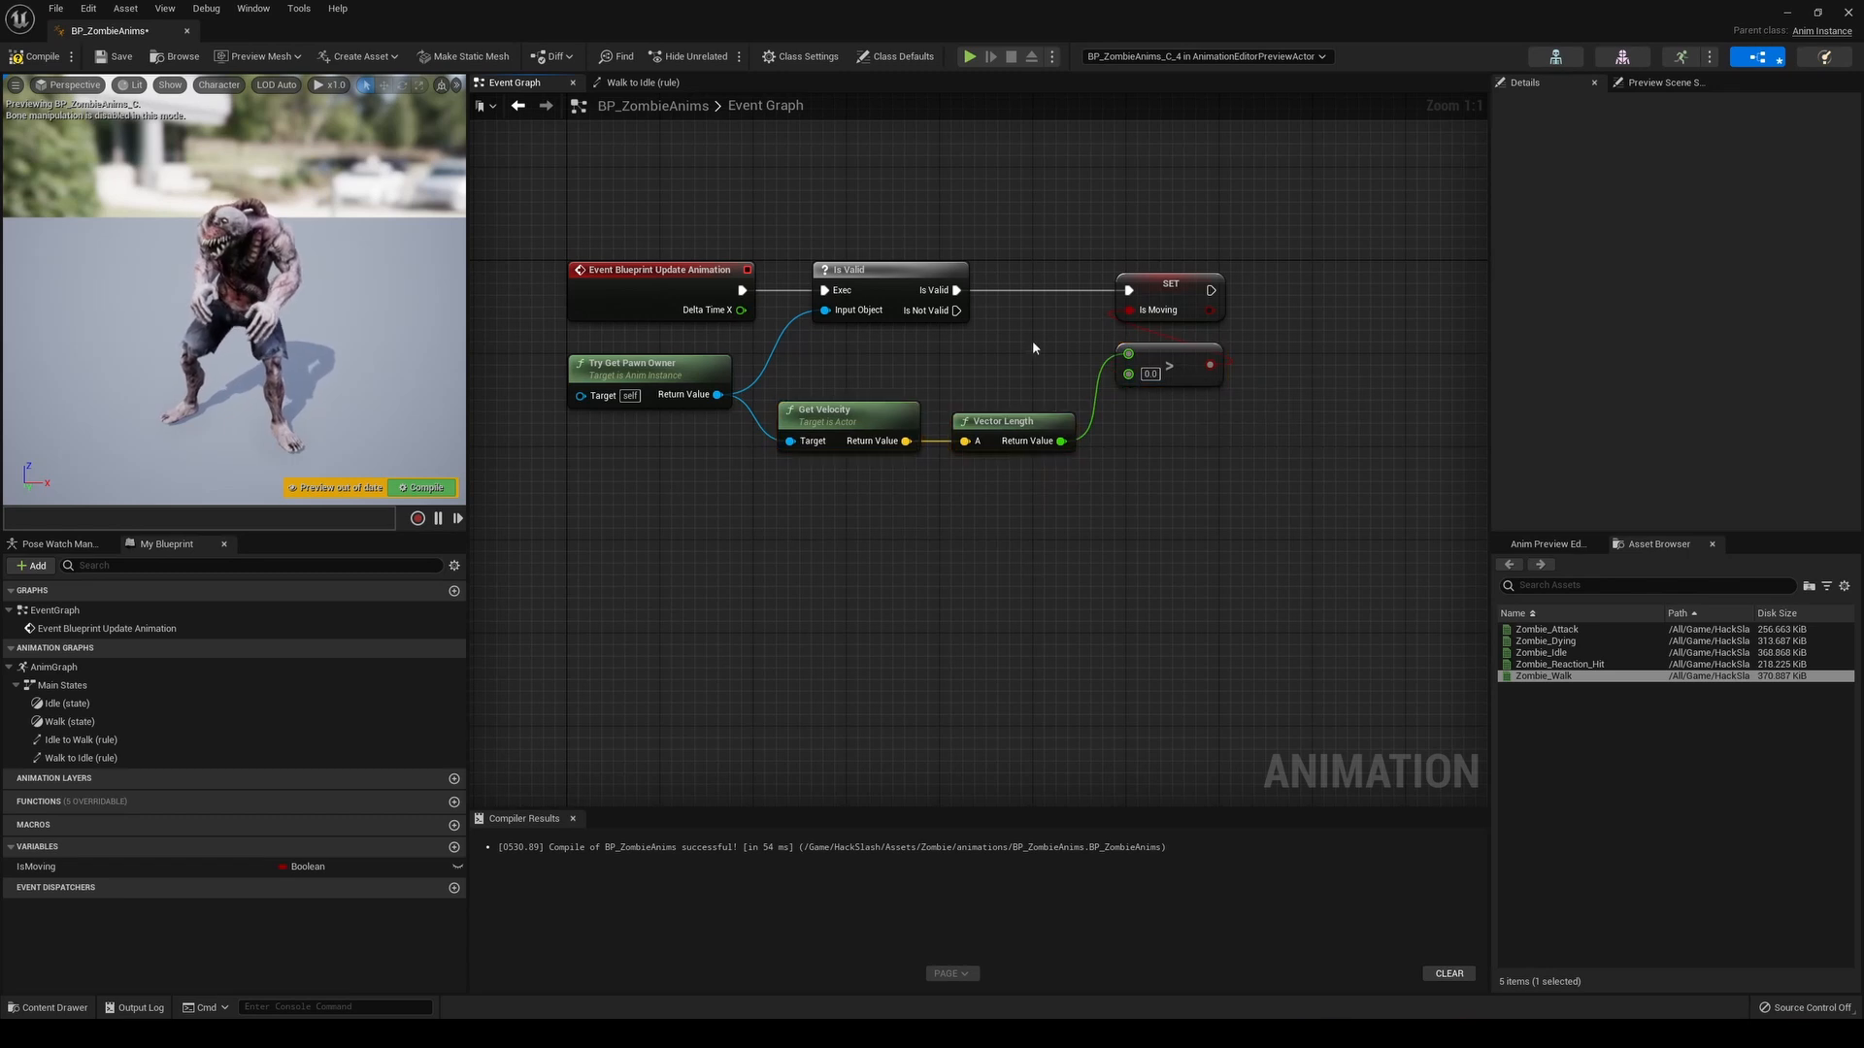
right_click_drag(1033, 340, 980, 456)
left_click(39, 56)
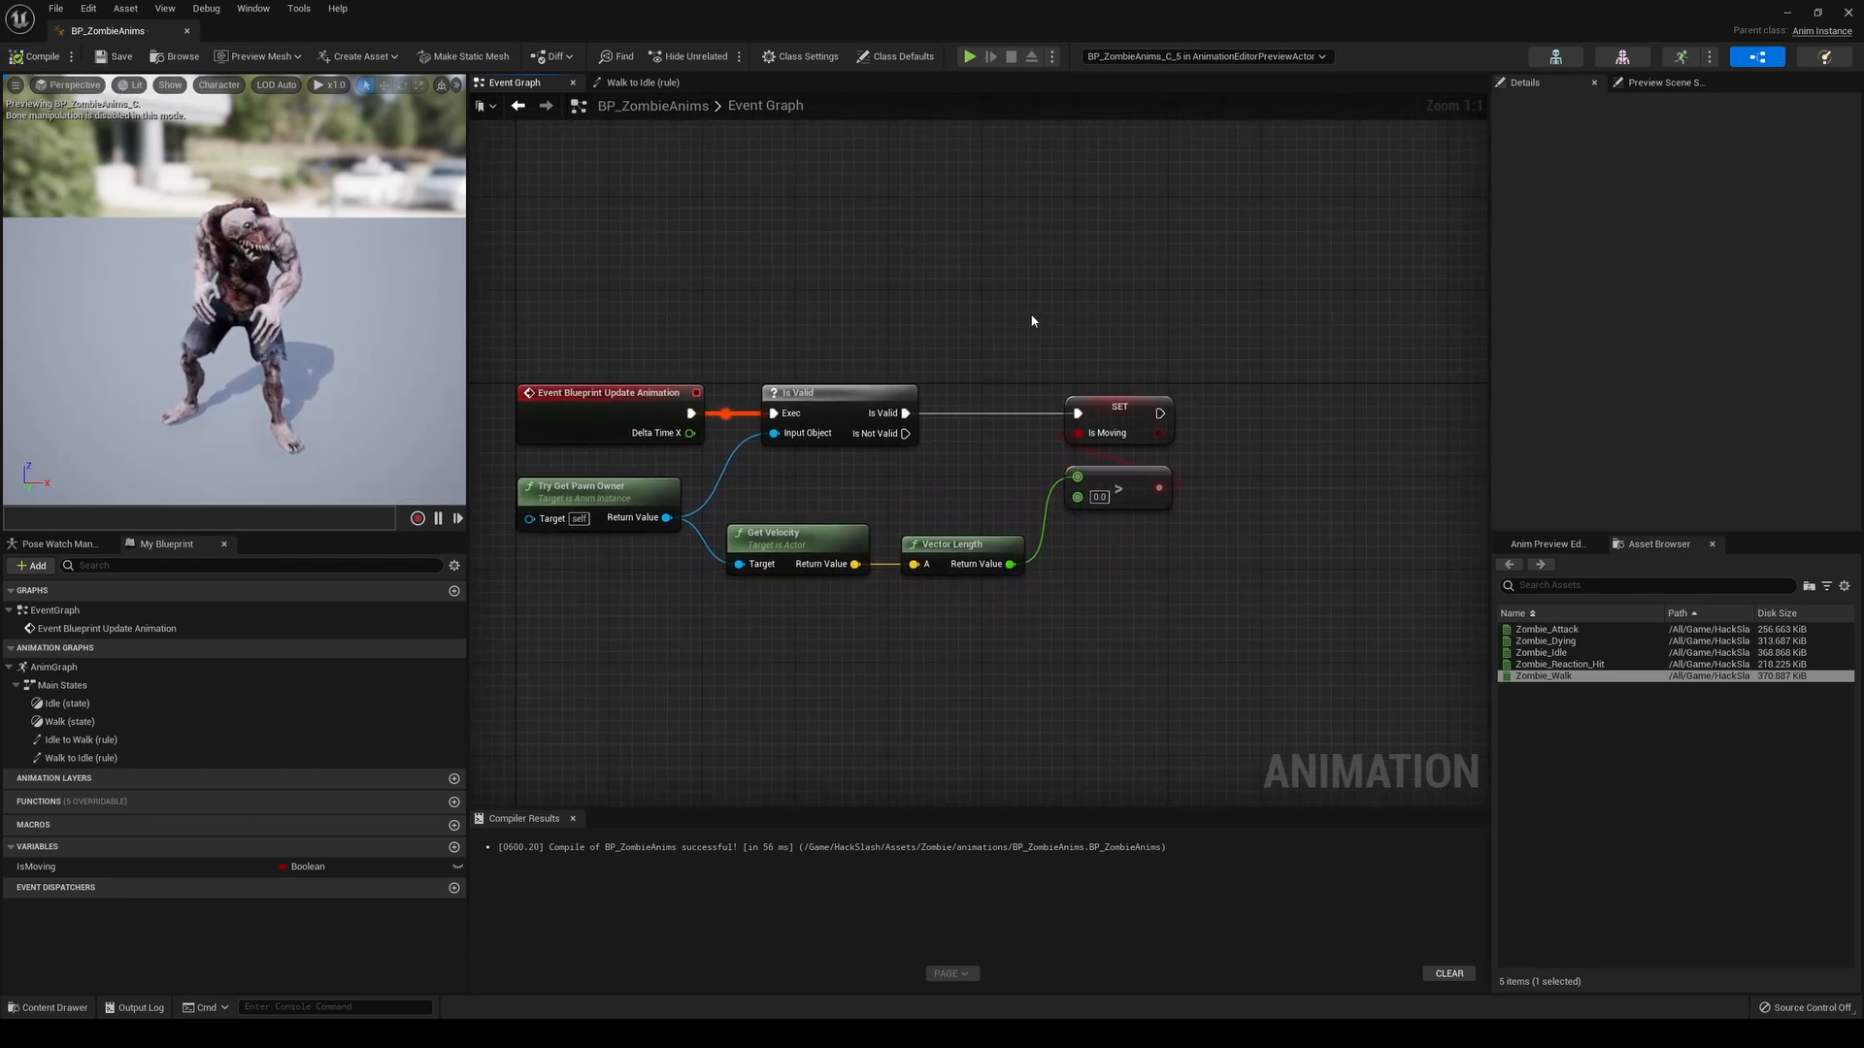
Return to the Main States graph to review the transitions between Idle and Walk
right_click_drag(1032, 320, 959, 333)
left_click(645, 84)
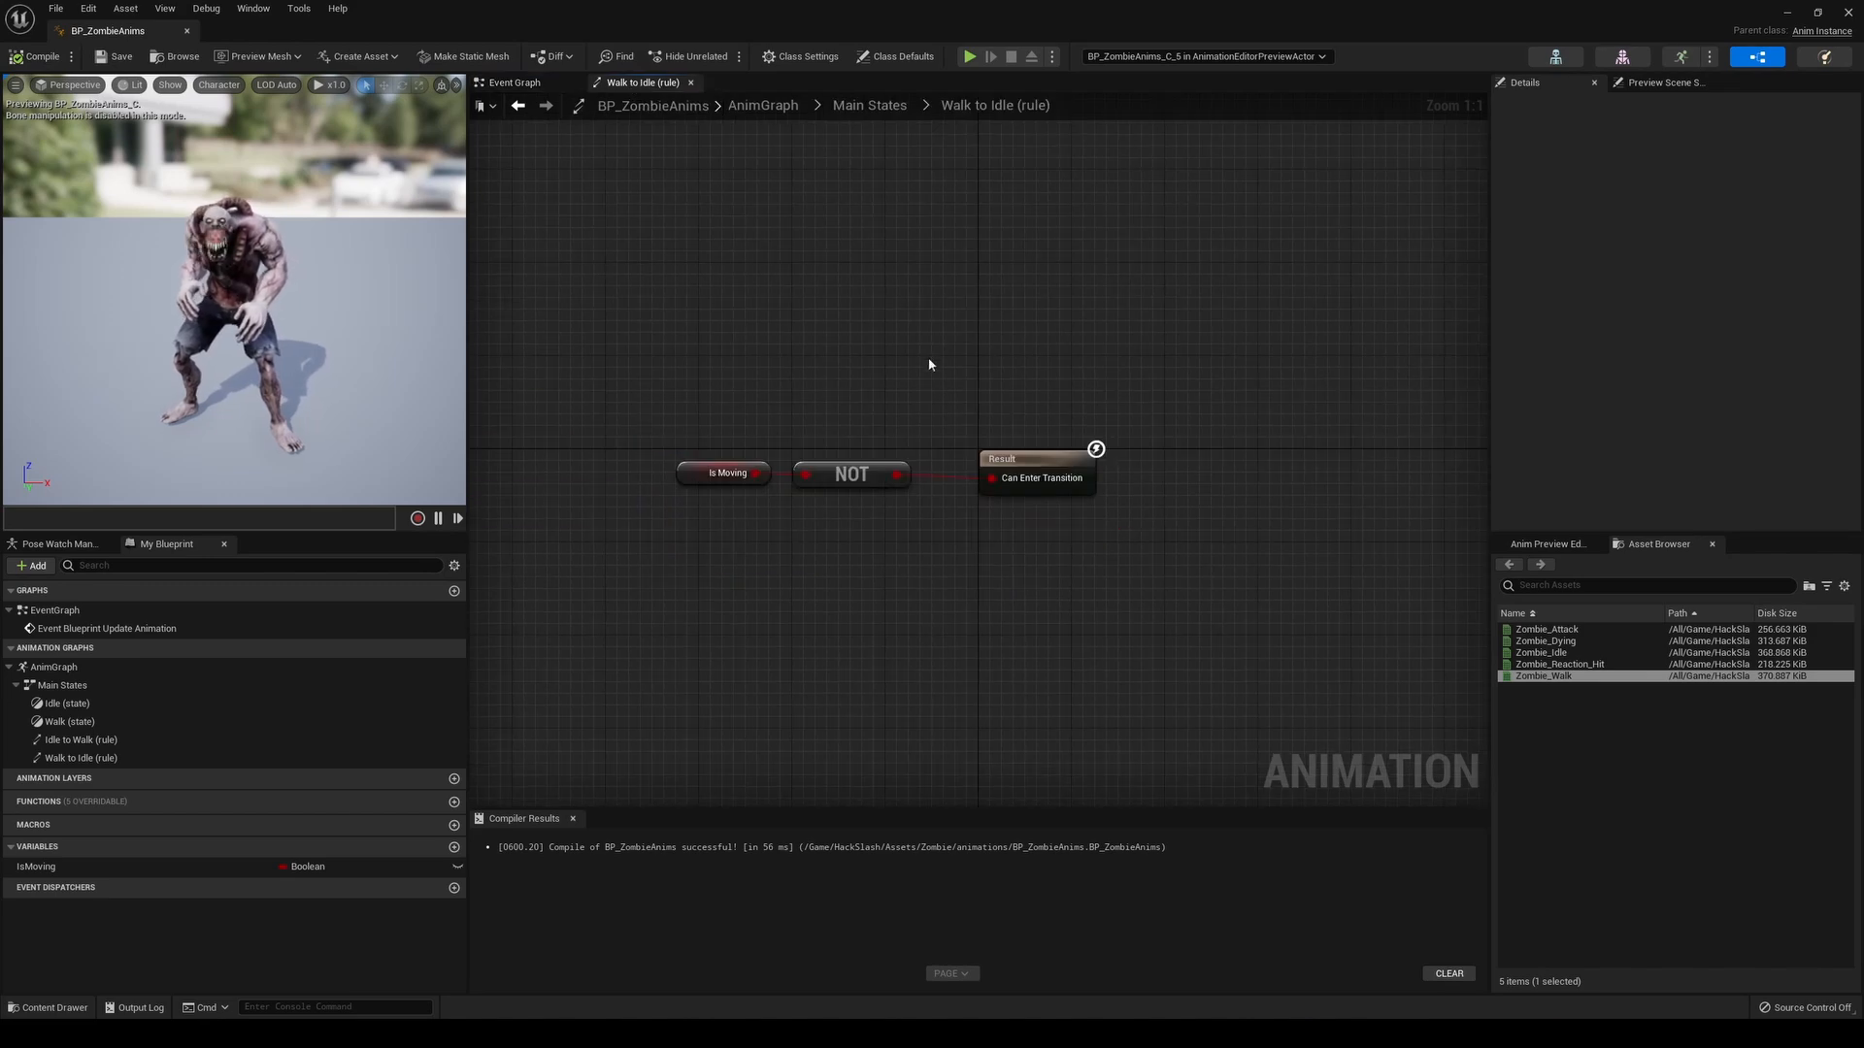
left_click(867, 104)
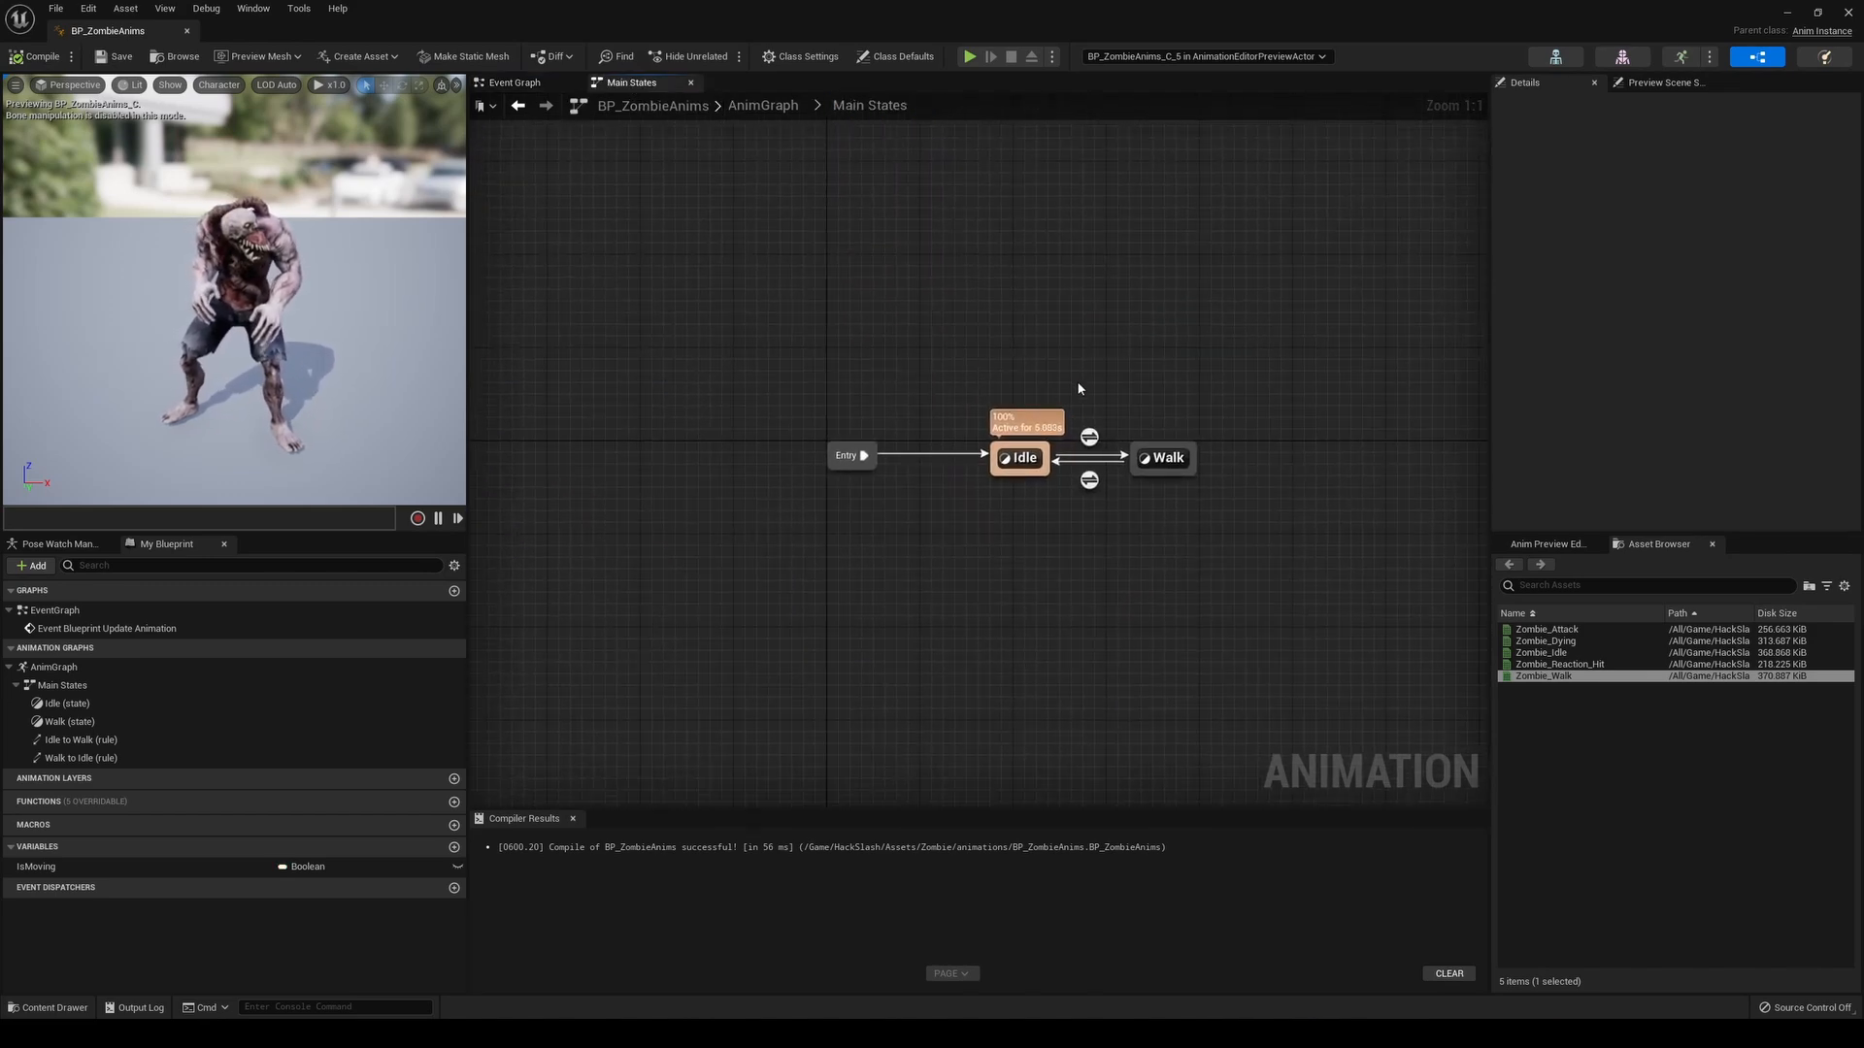
right_click_drag(1078, 388, 960, 357)
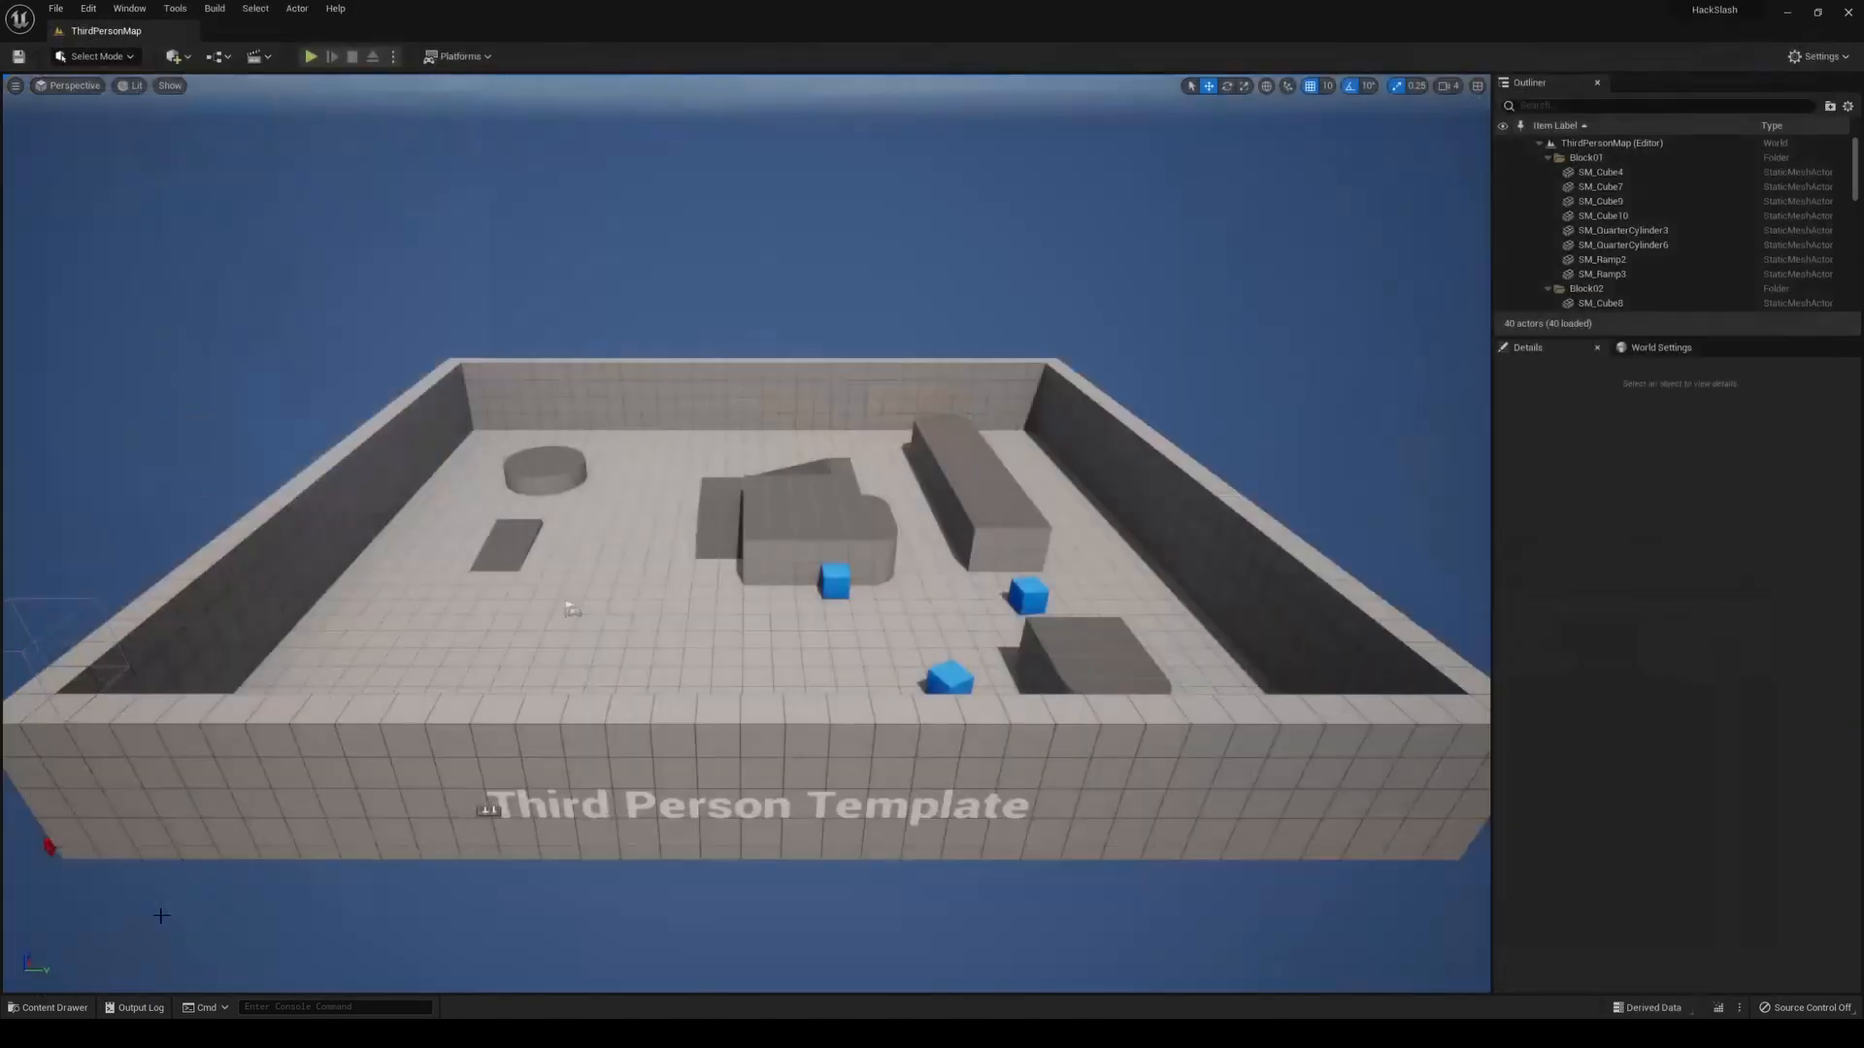
Create an animation montage from the Zombie_Attack sequence in the zombie animations folder, keeping the name Zombie_Attack_Montage
left_click(81, 1012)
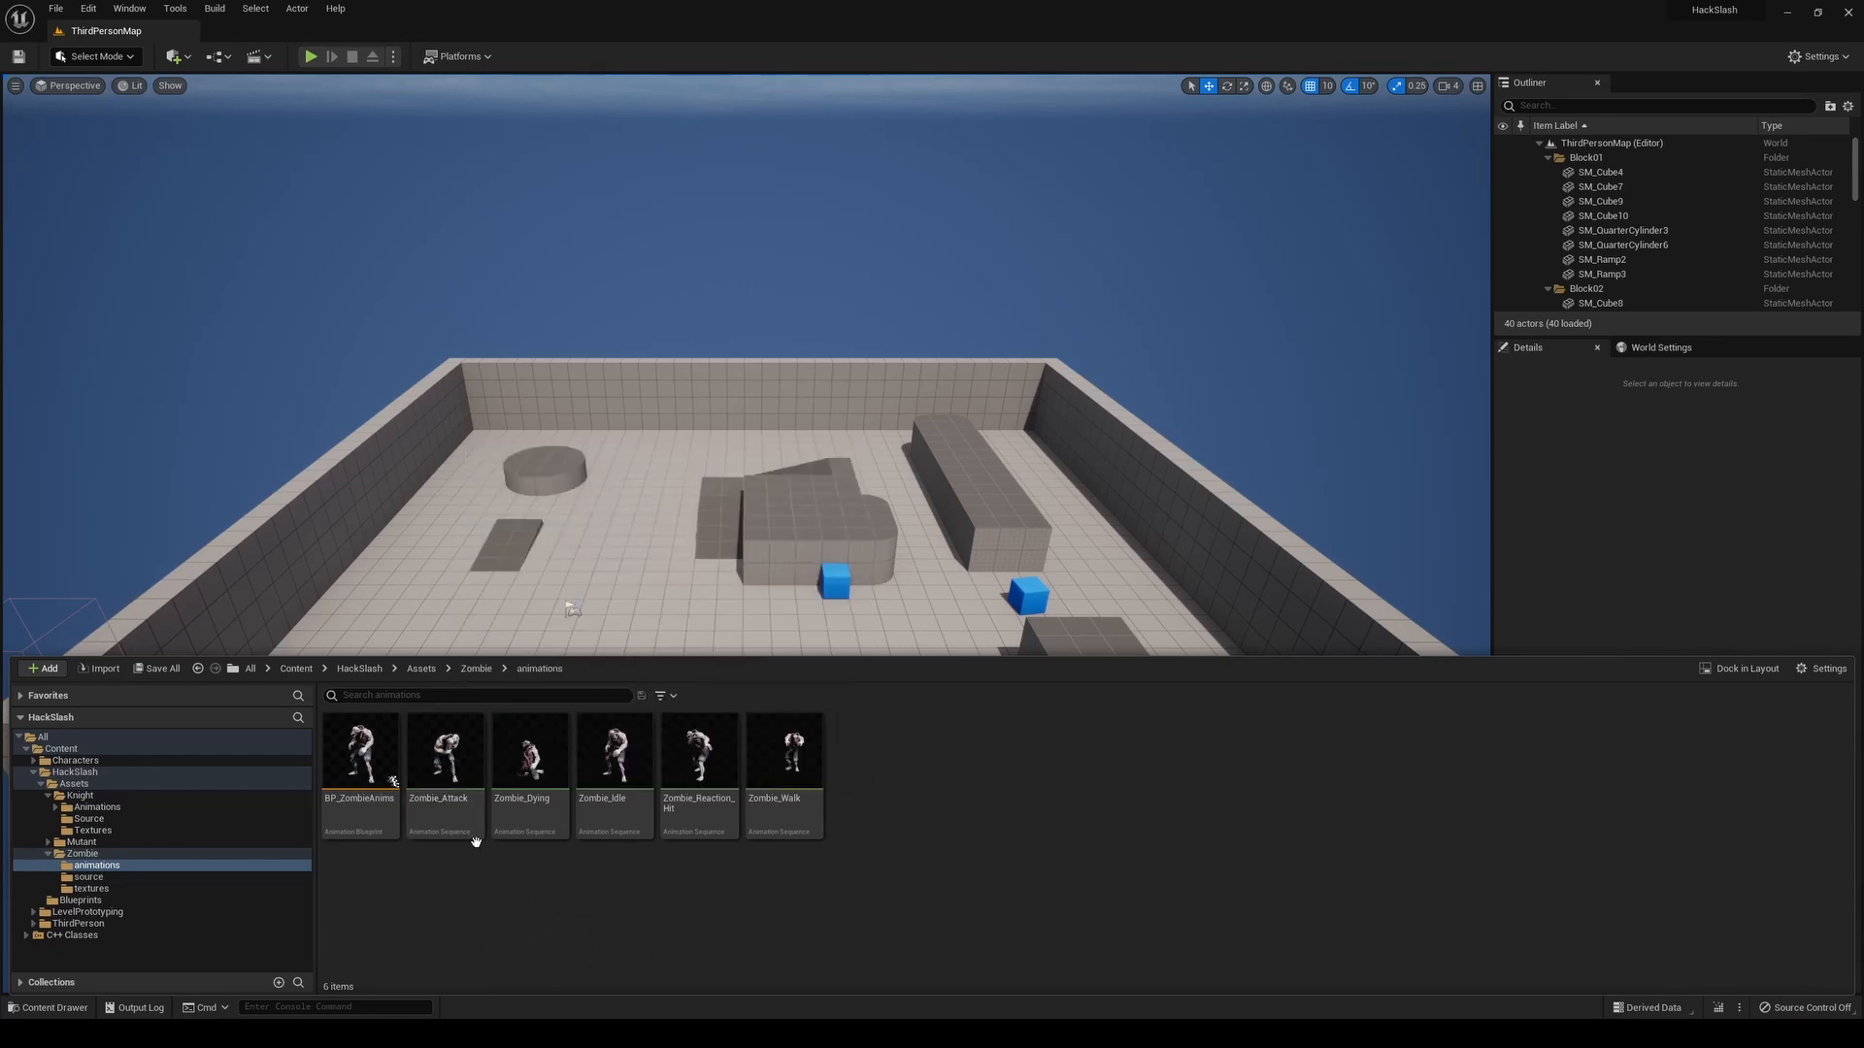
left_click(449, 780)
right_click(449, 780)
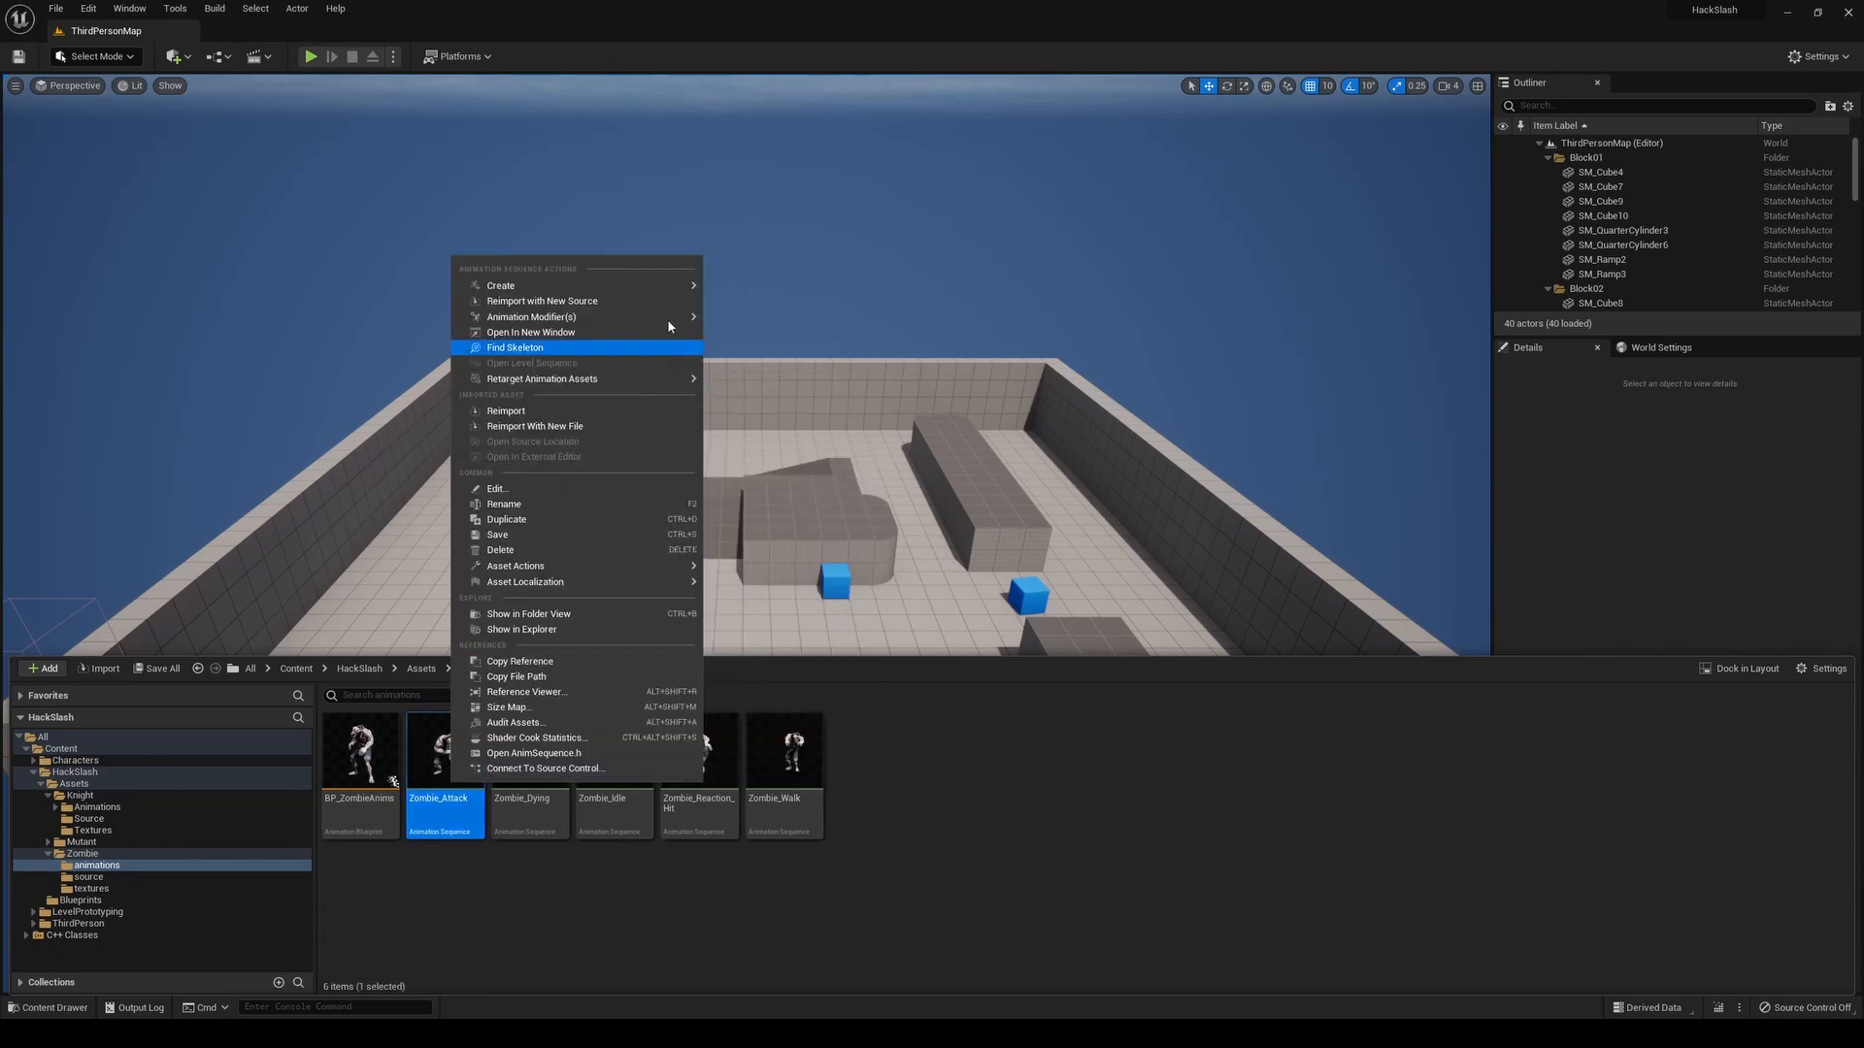
mouse_move(583, 286)
left_click(778, 308)
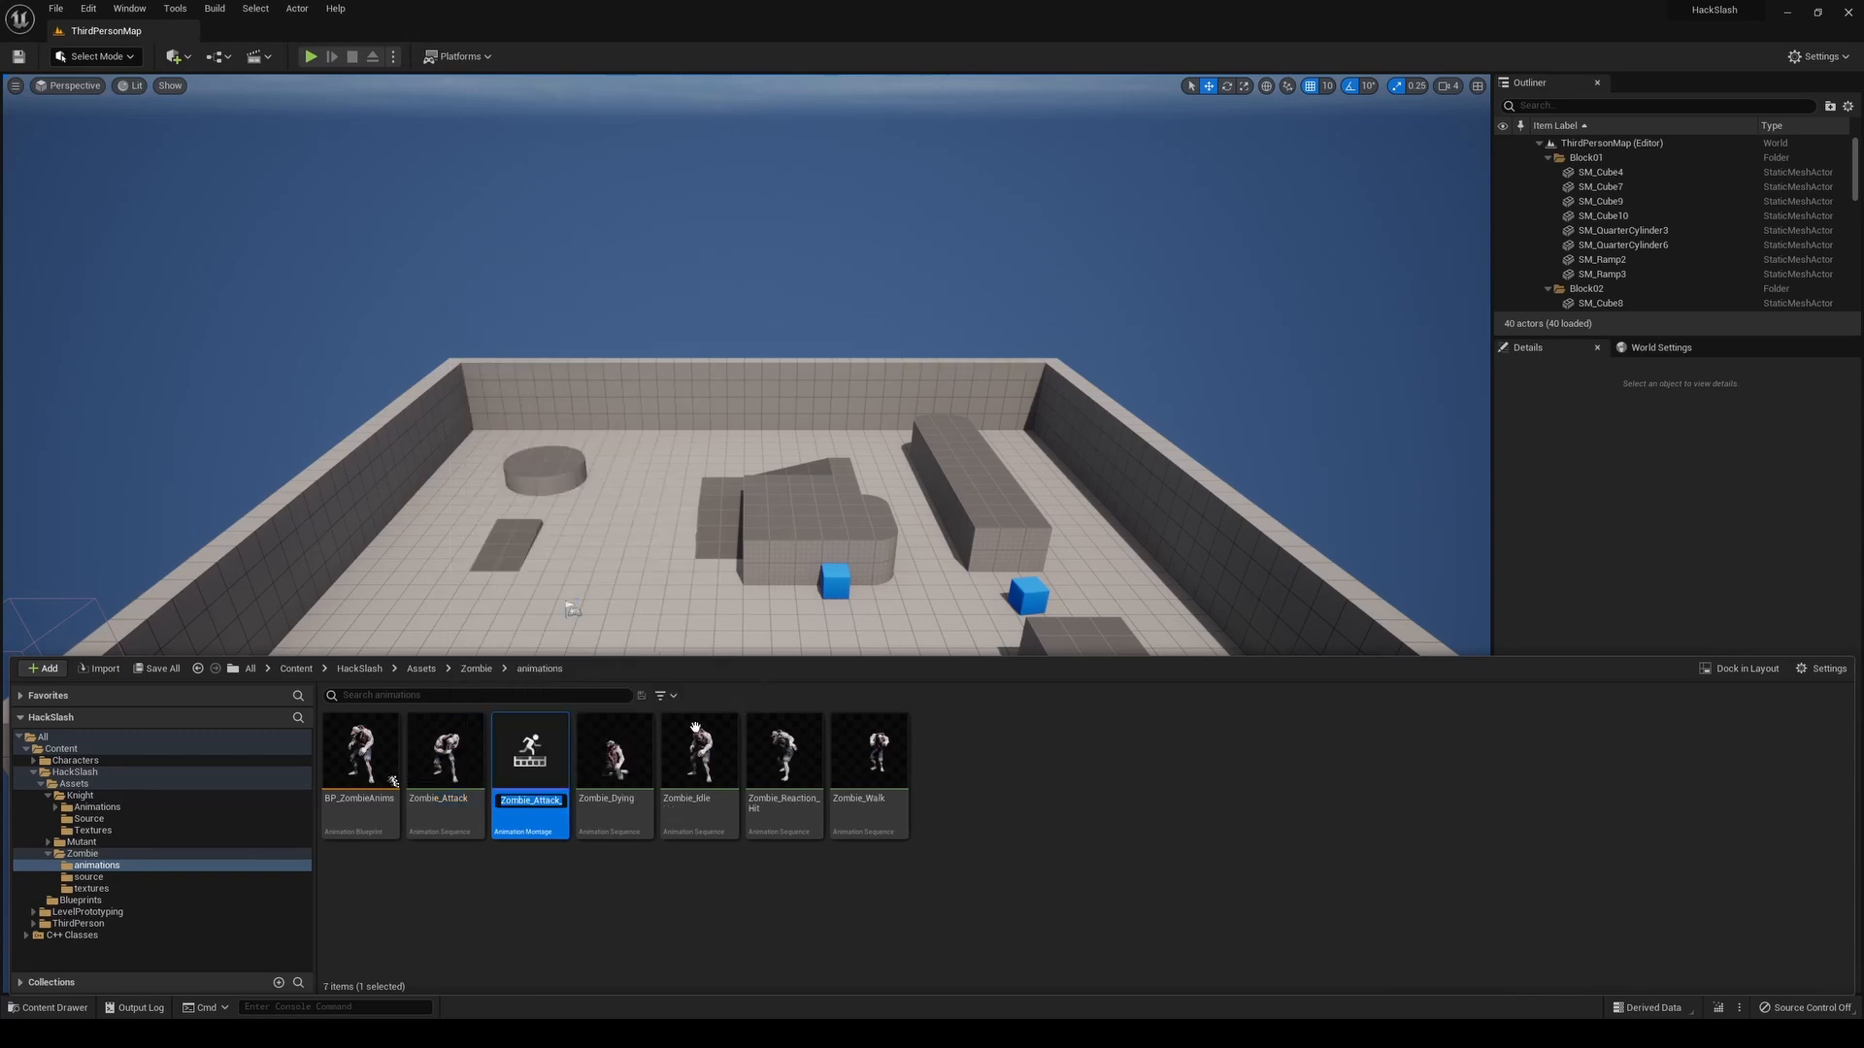
key("Return")
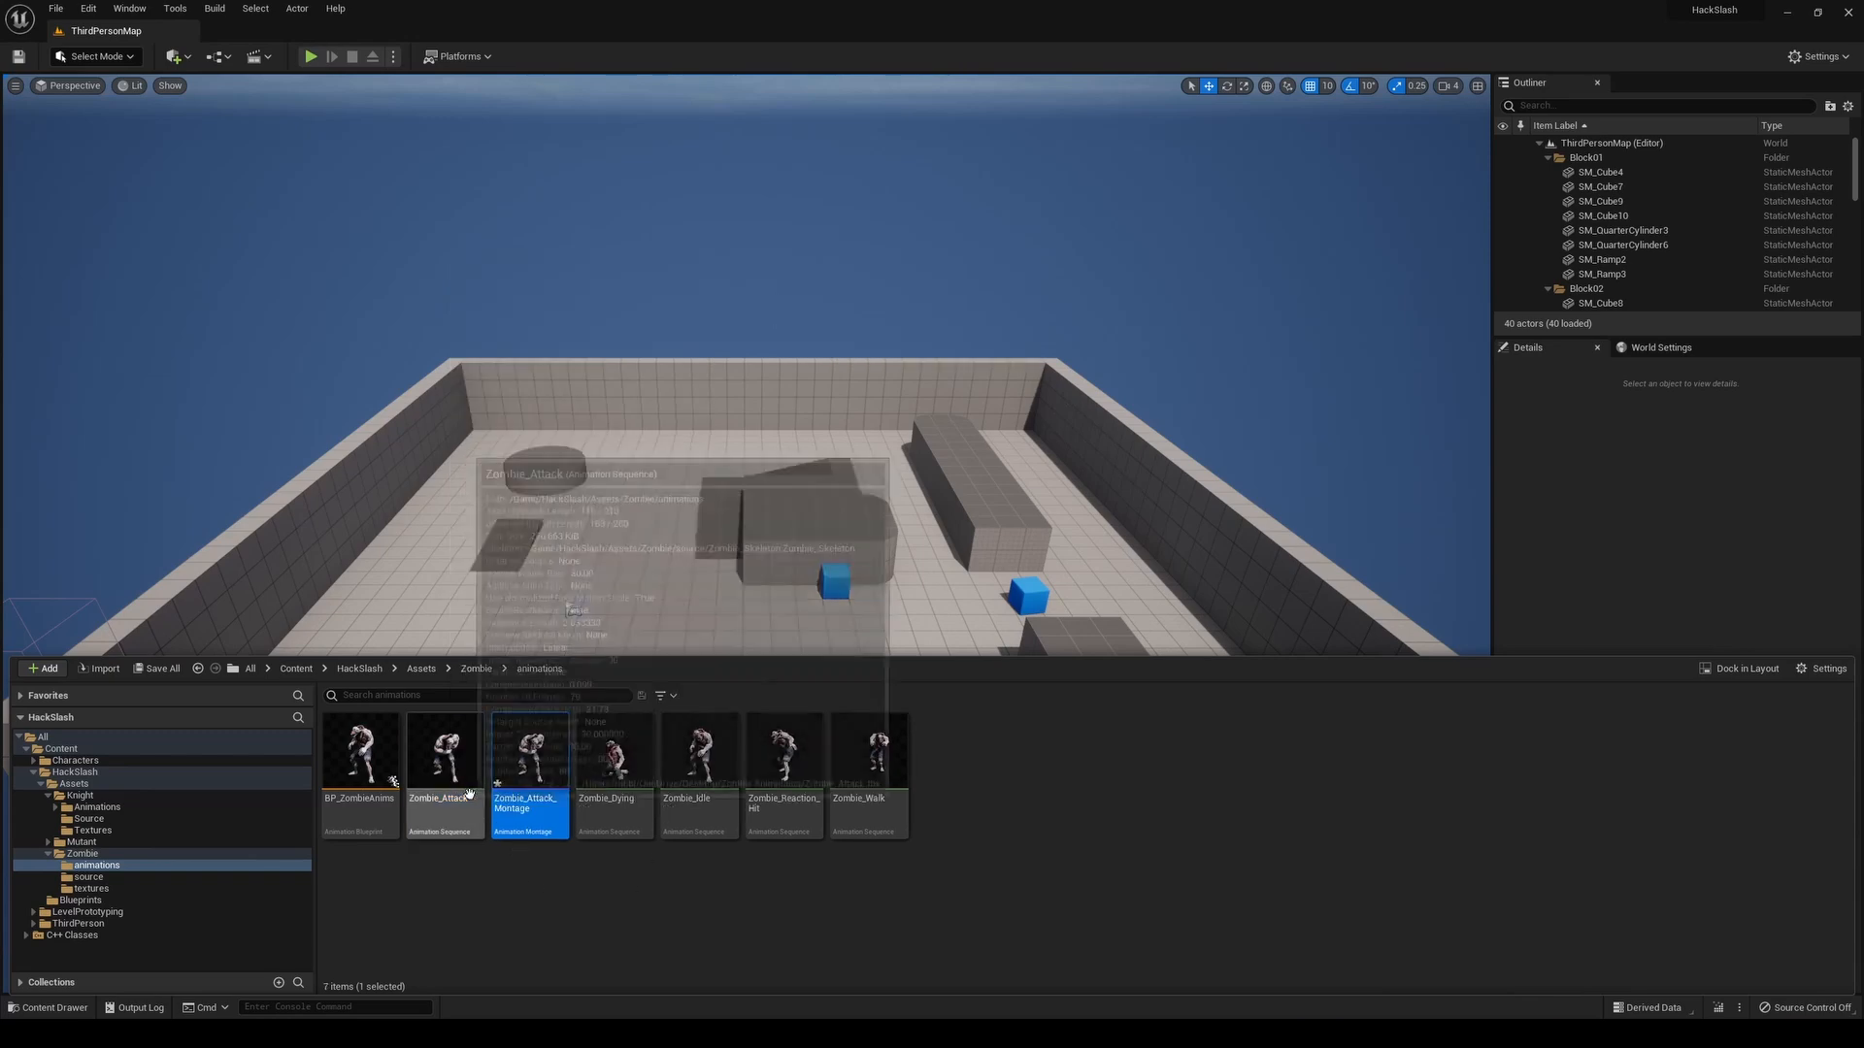
Open Zombie_Attack_Montage, save it, and close it after viewing the attack in the preview
double_click(526, 777)
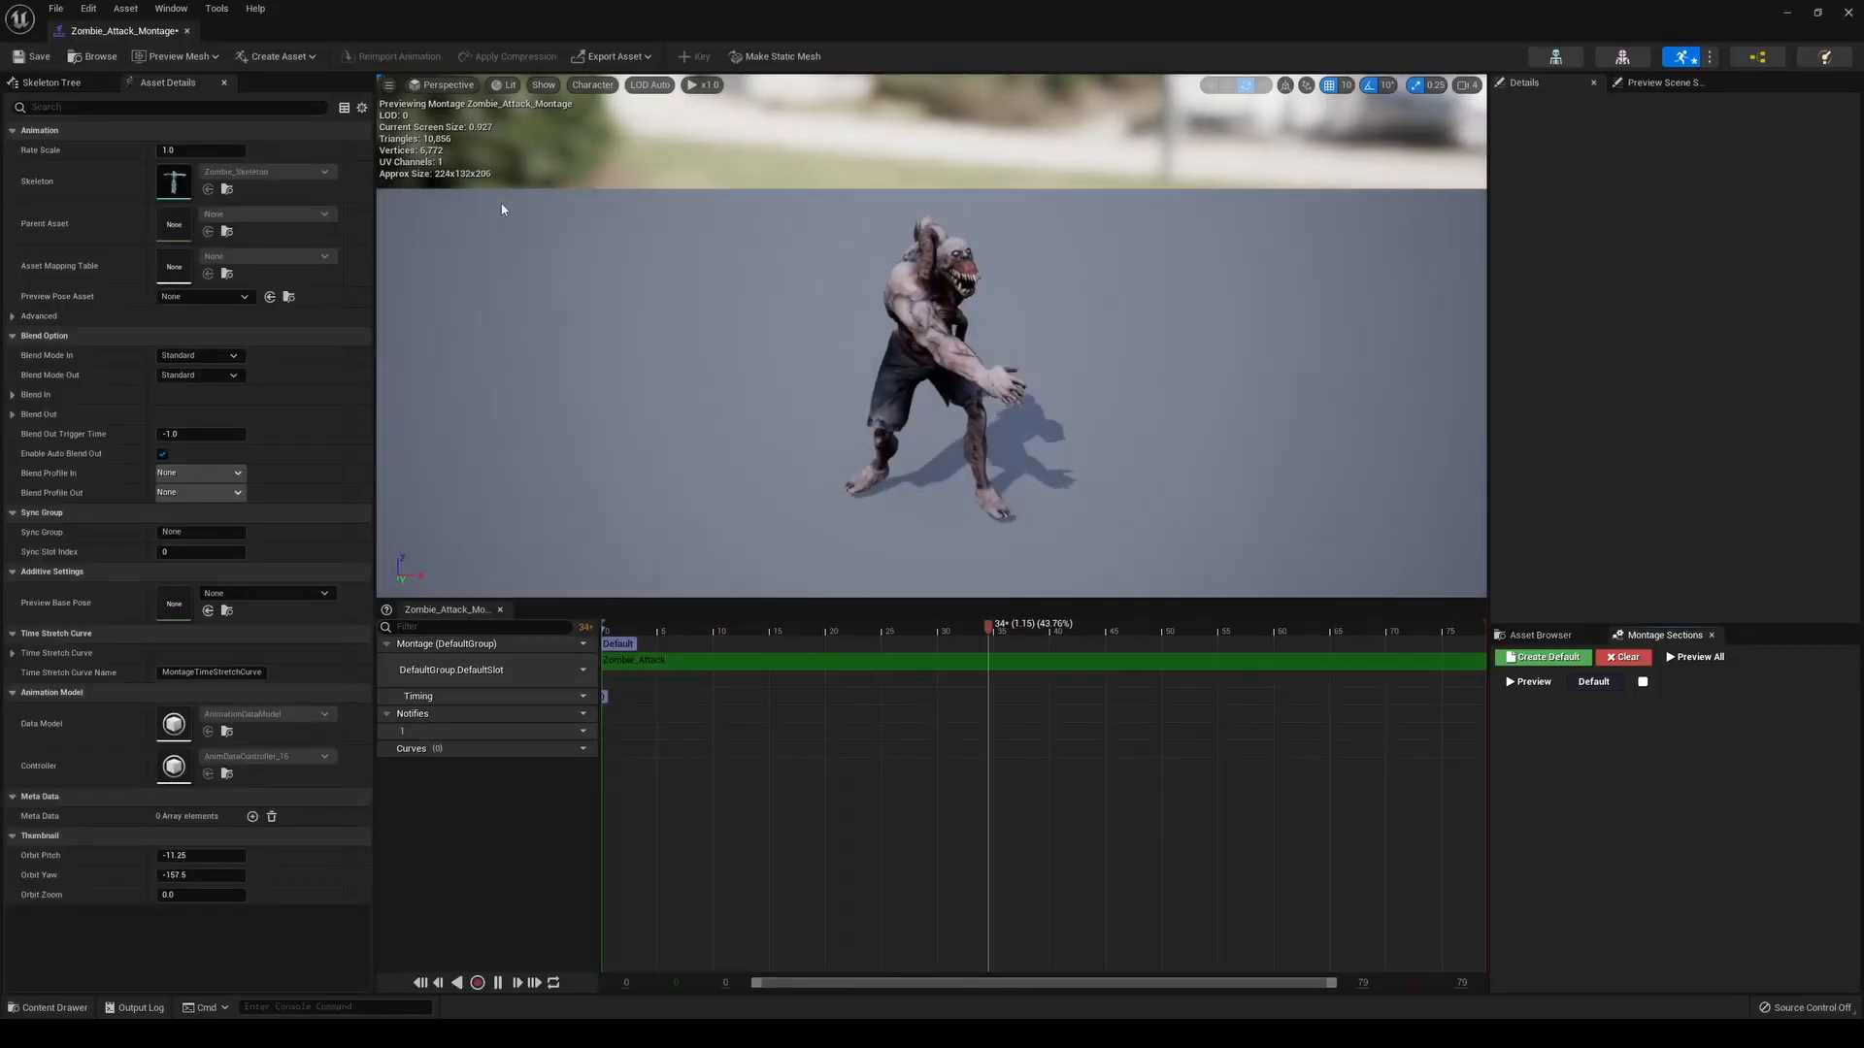
left_click(19, 50)
mouse_move(769, 503)
right_mouse_down()
mouse_move(743, 503)
mouse_move(825, 505)
mouse_move(753, 504)
right_mouse_up()
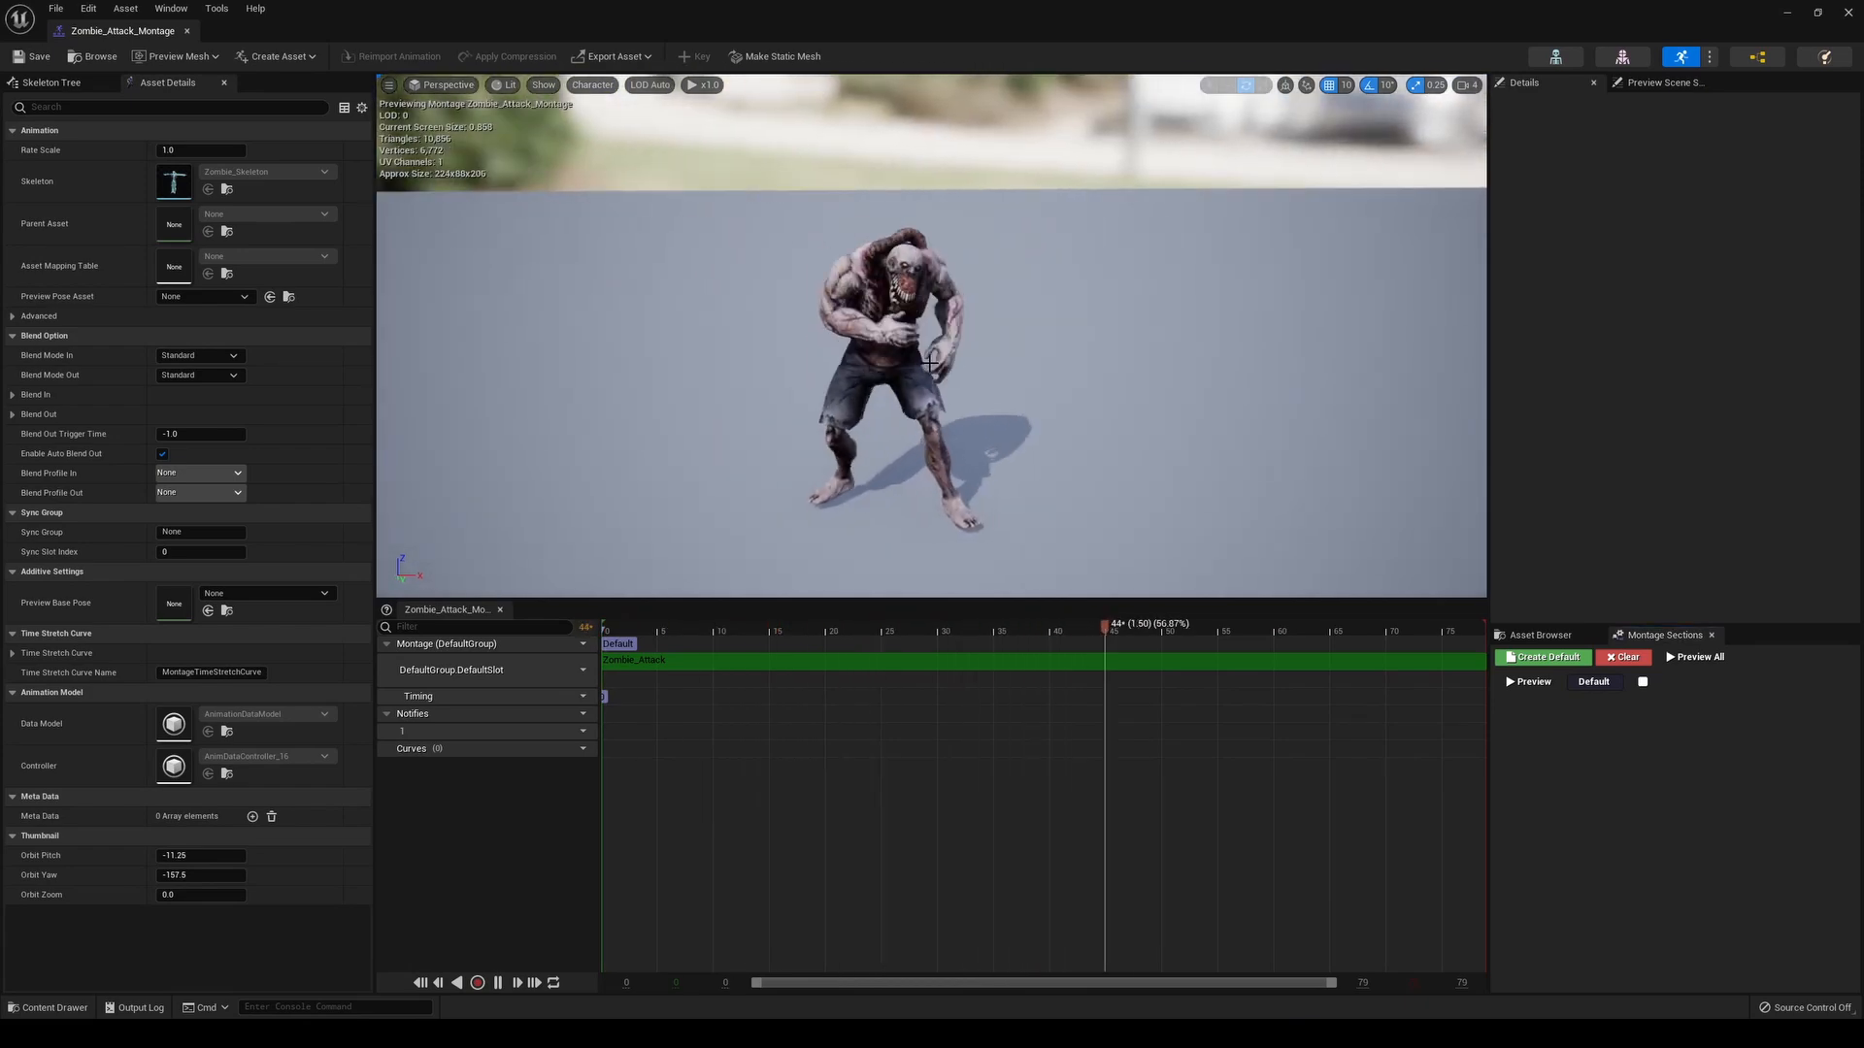
left_click(187, 32)
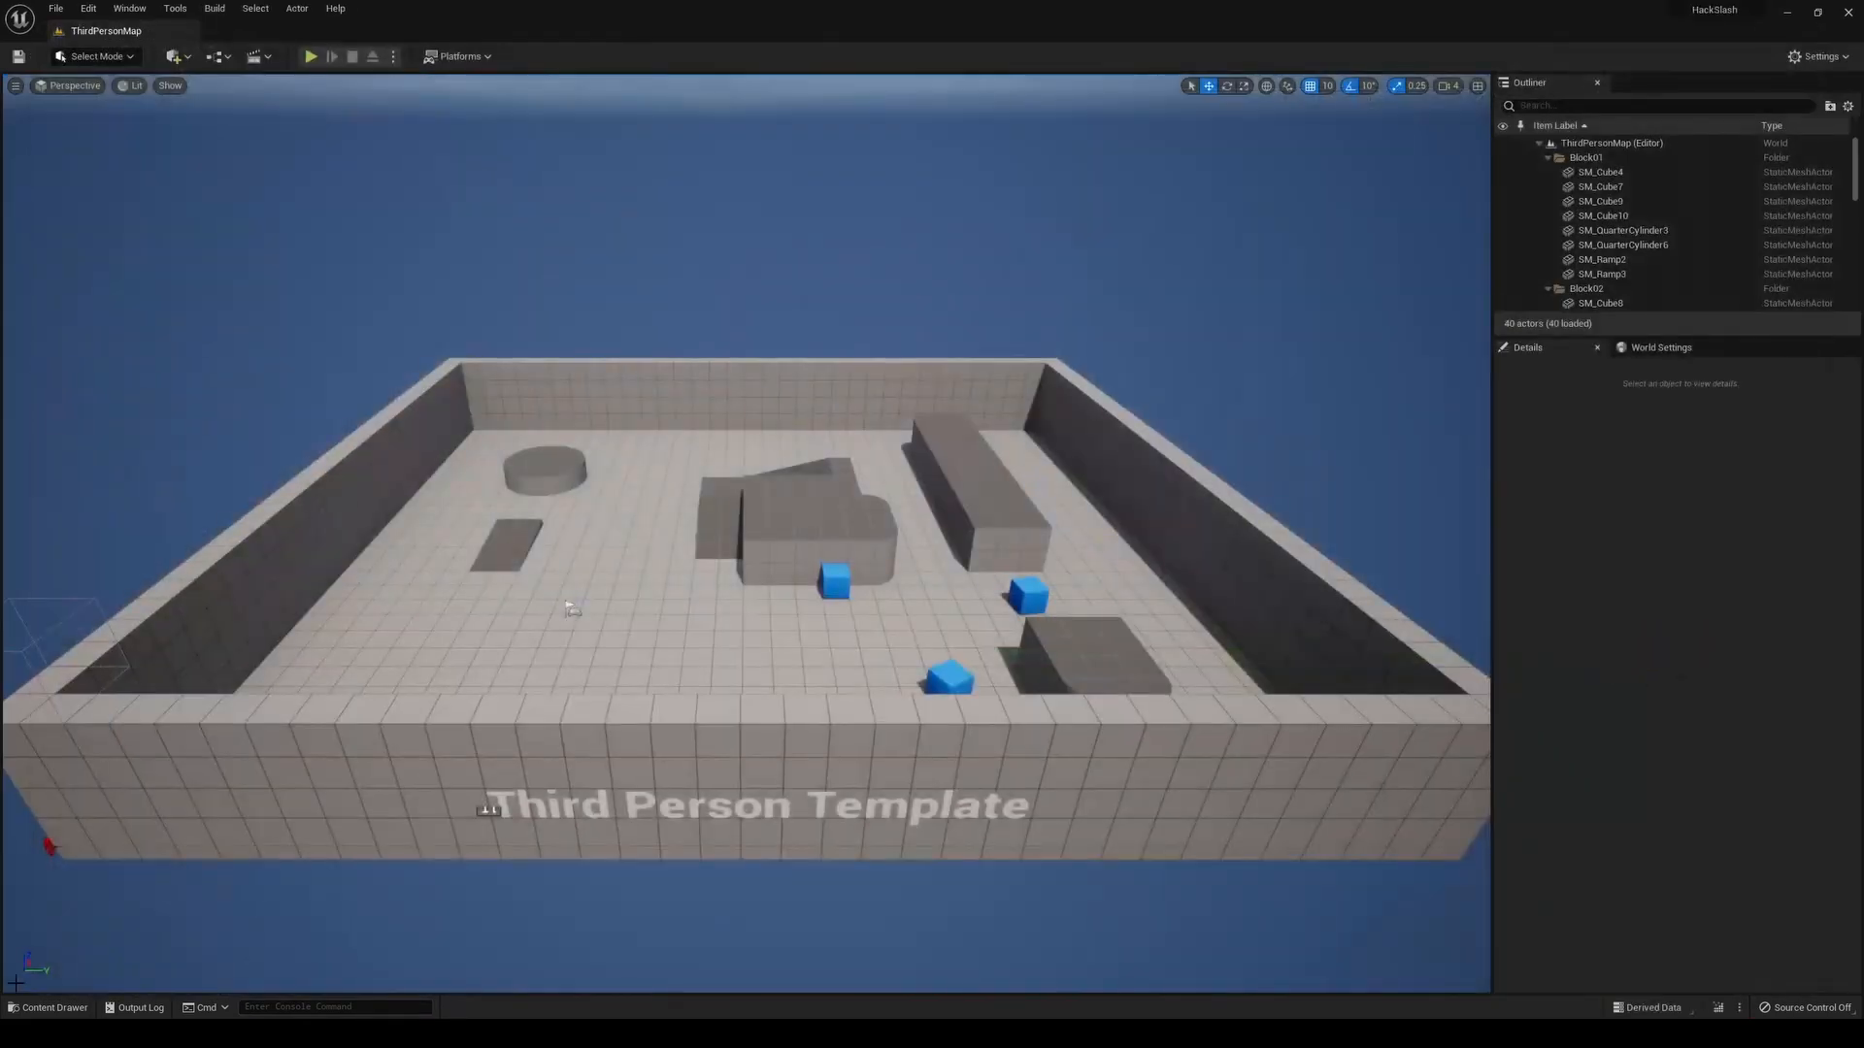
Create a Montages folder inside the zombie animations folder and move Zombie_Attack_Montage into it
left_click(38, 1008)
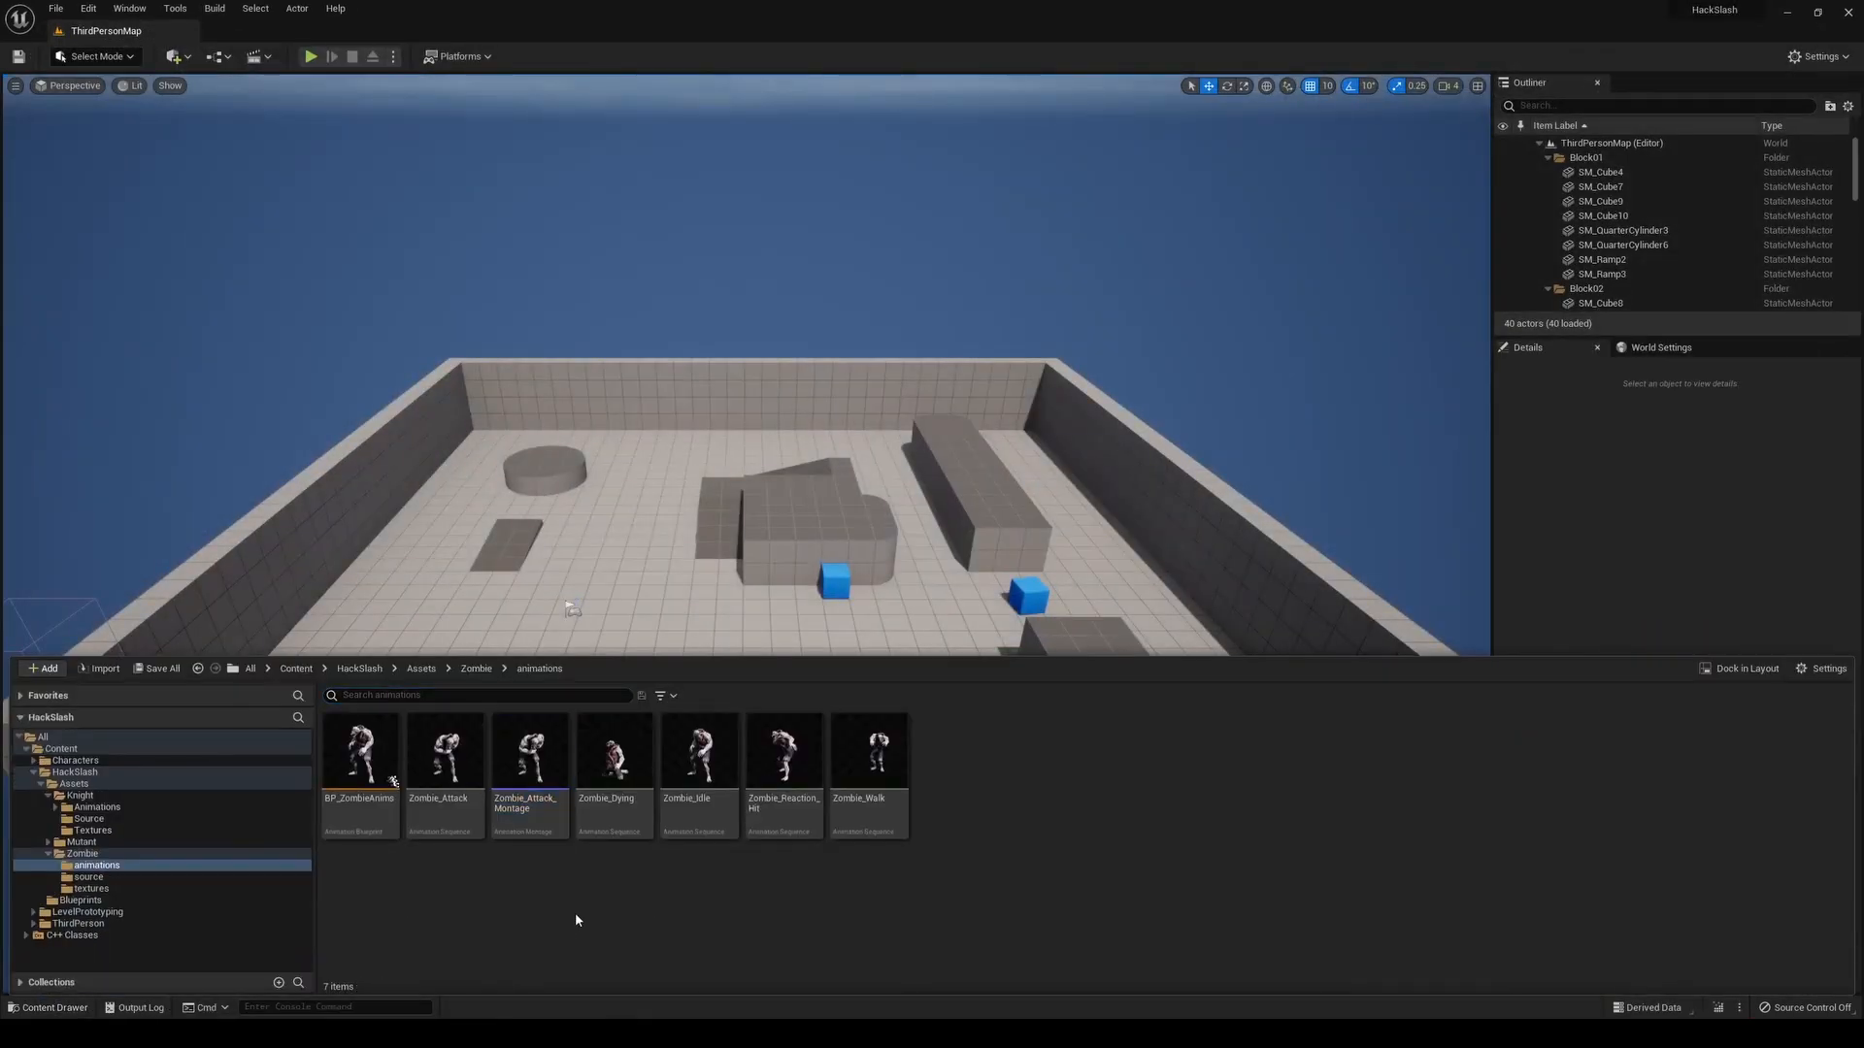
right_click(452, 886)
left_click(580, 456)
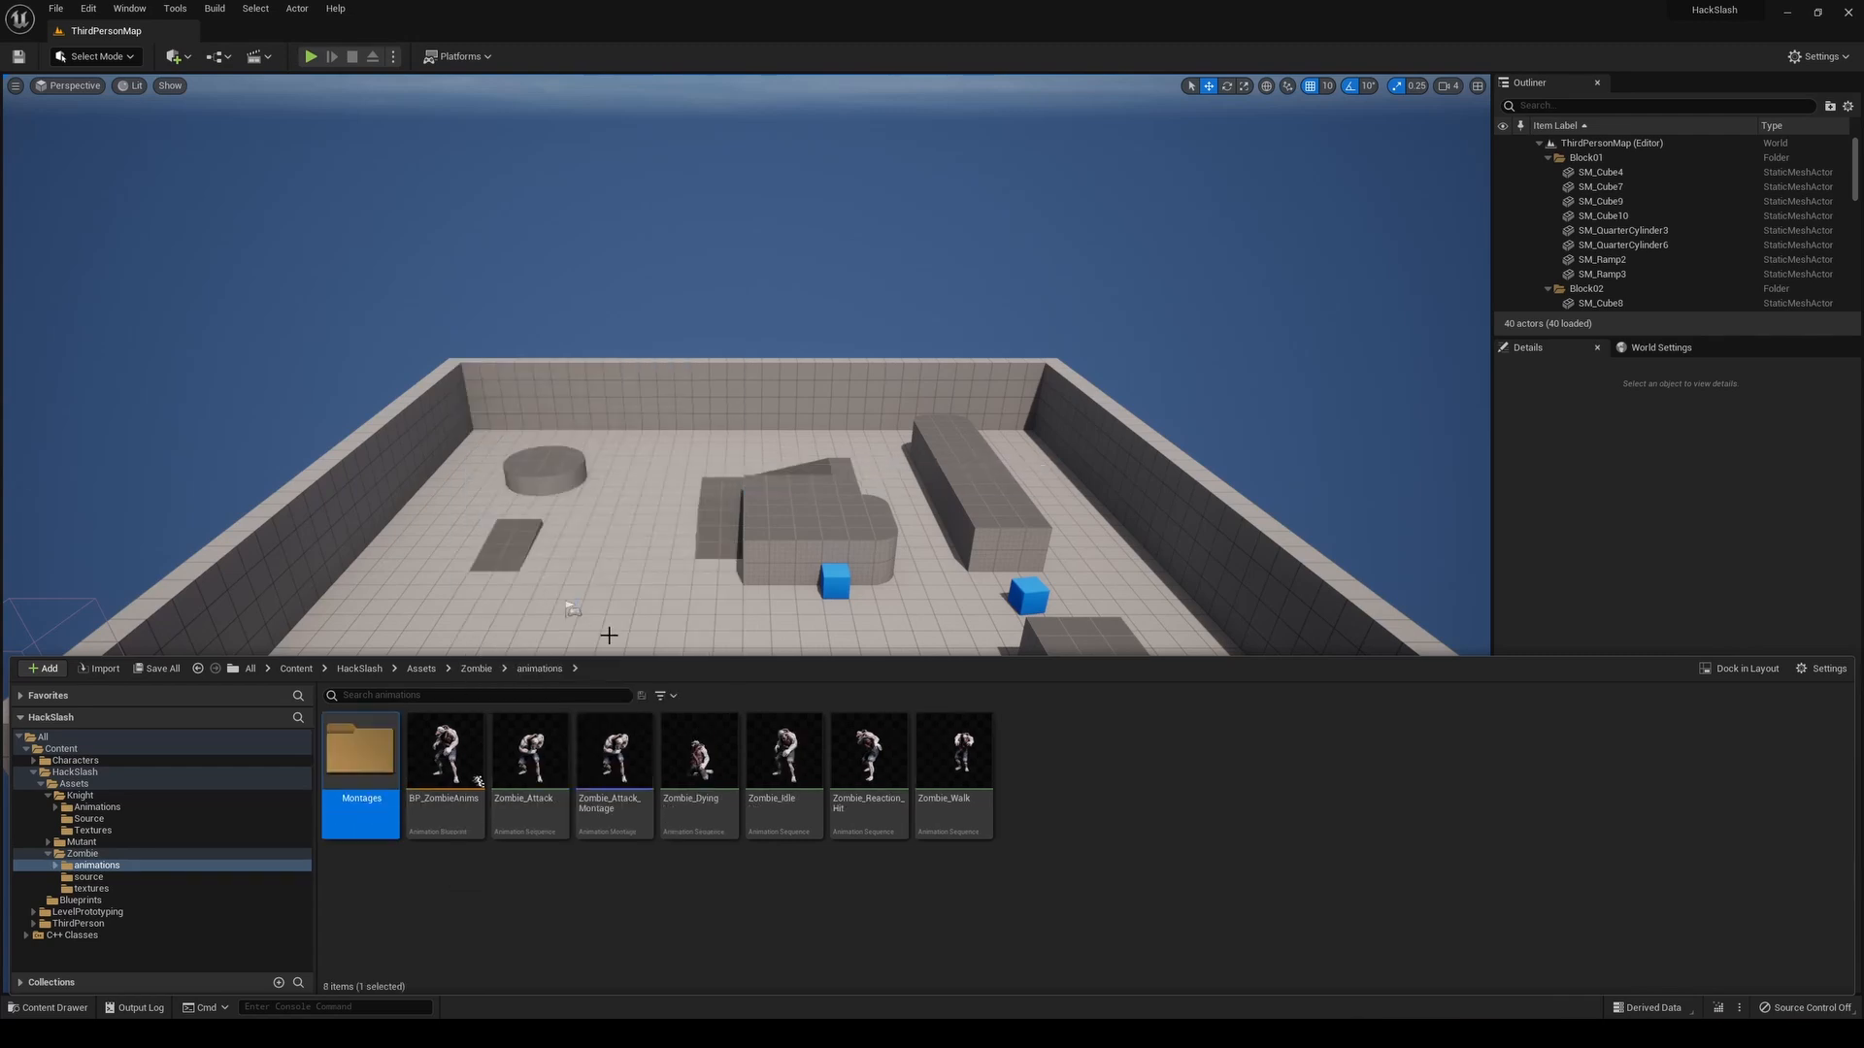
left_click_drag(645, 788, 363, 794)
left_click(387, 823)
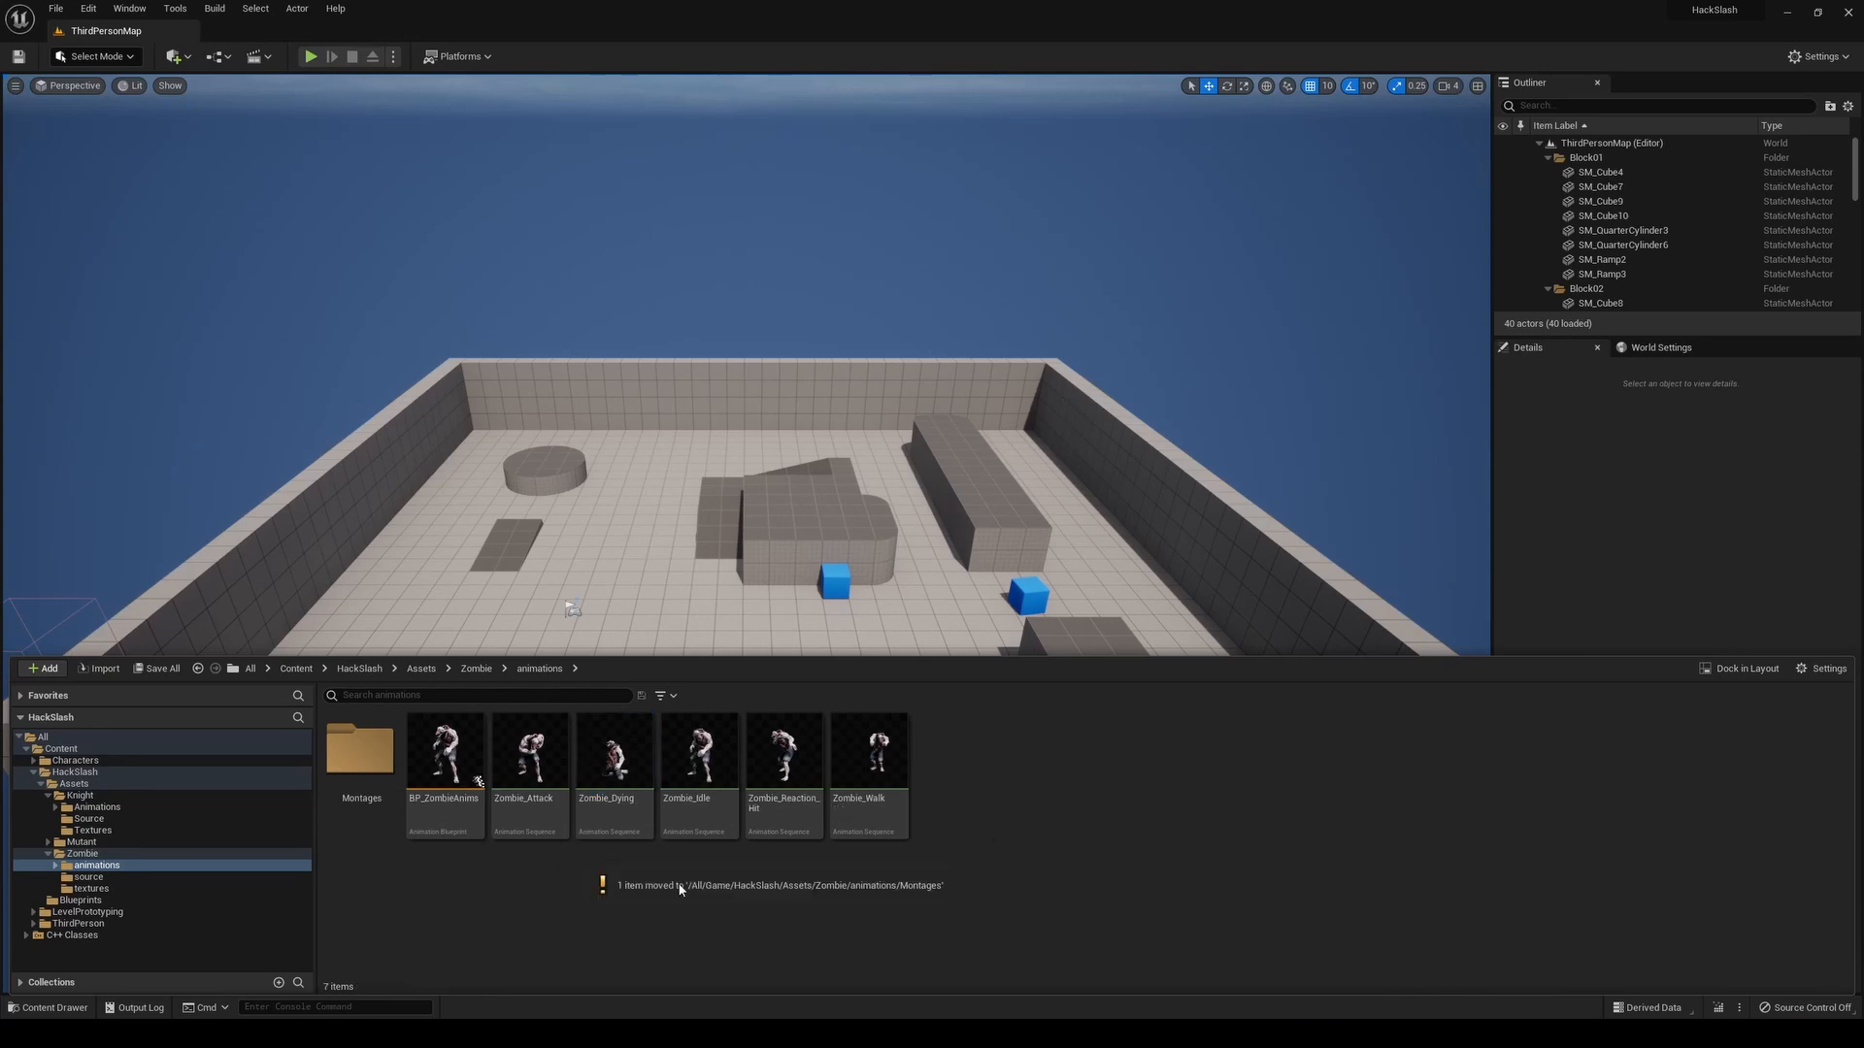
Create an animation montage from Zombie_Dying with the name Zombie_Dying_Montage and move it into the Montages folder
left_click(618, 767)
right_click(618, 767)
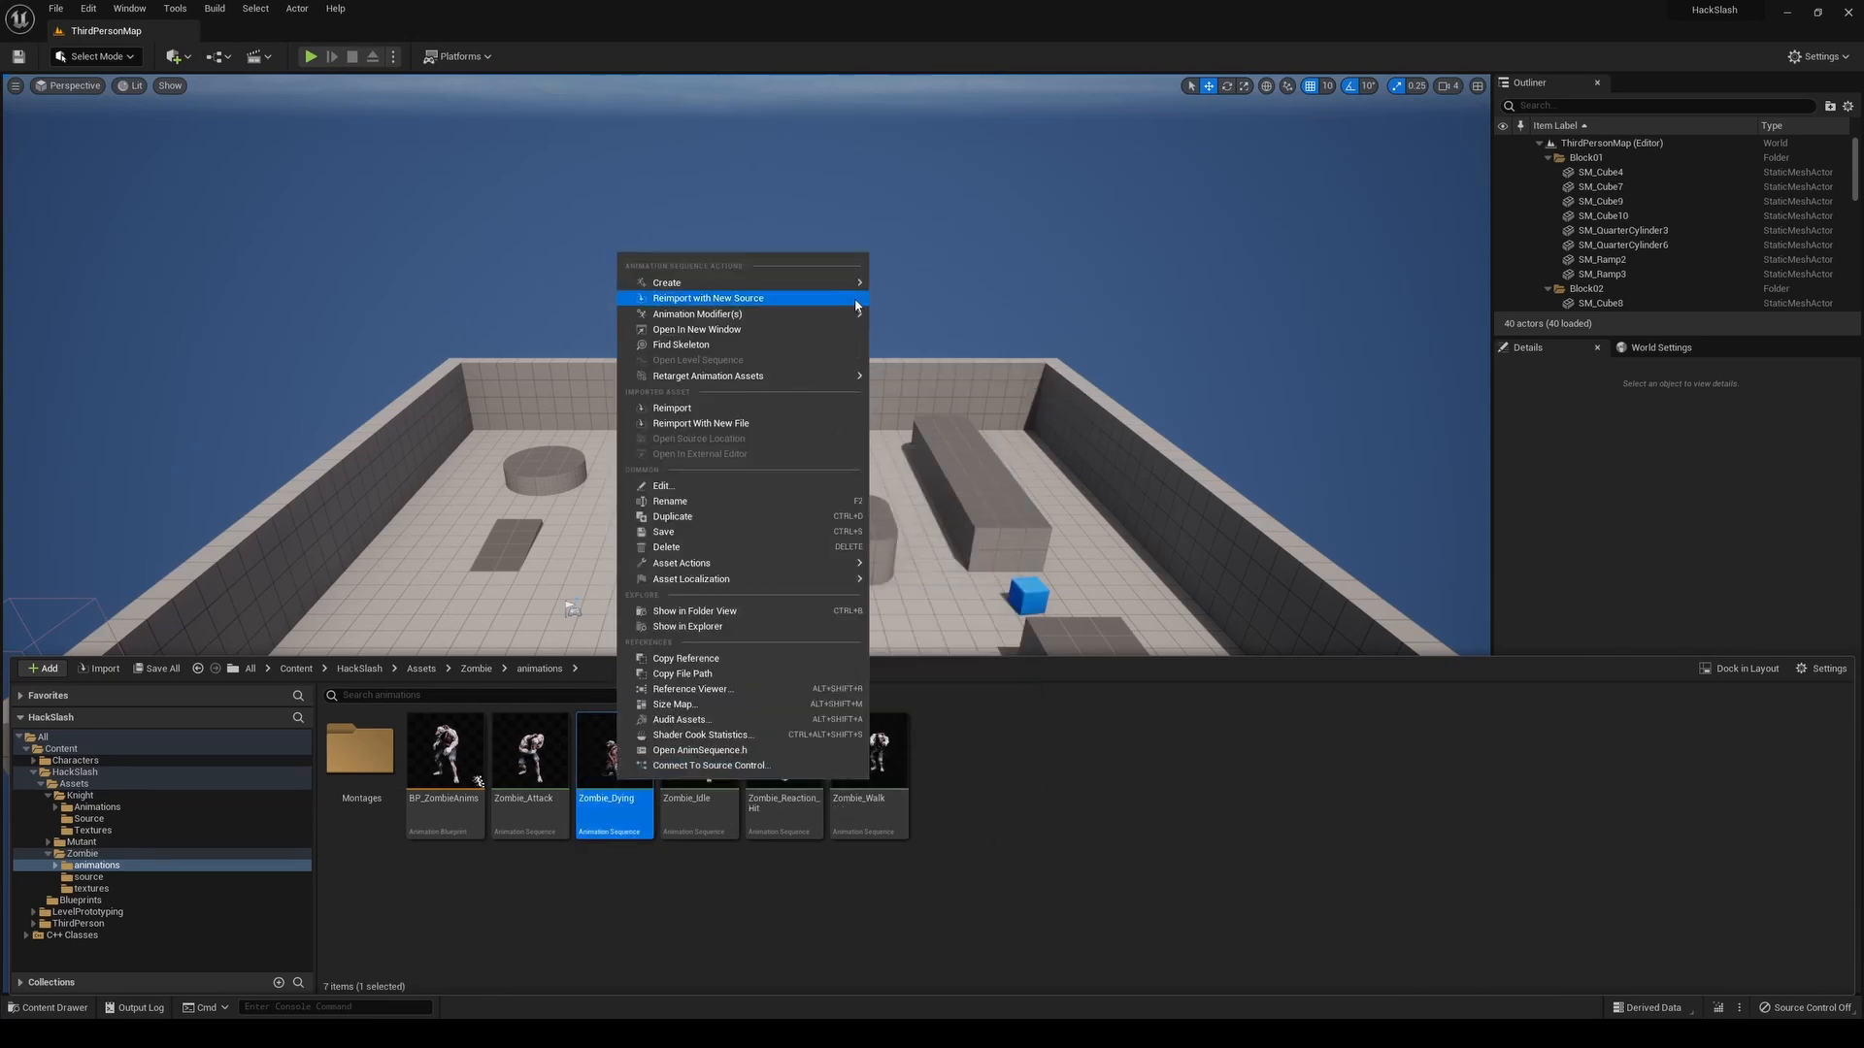
mouse_move(854, 283)
left_click(924, 301)
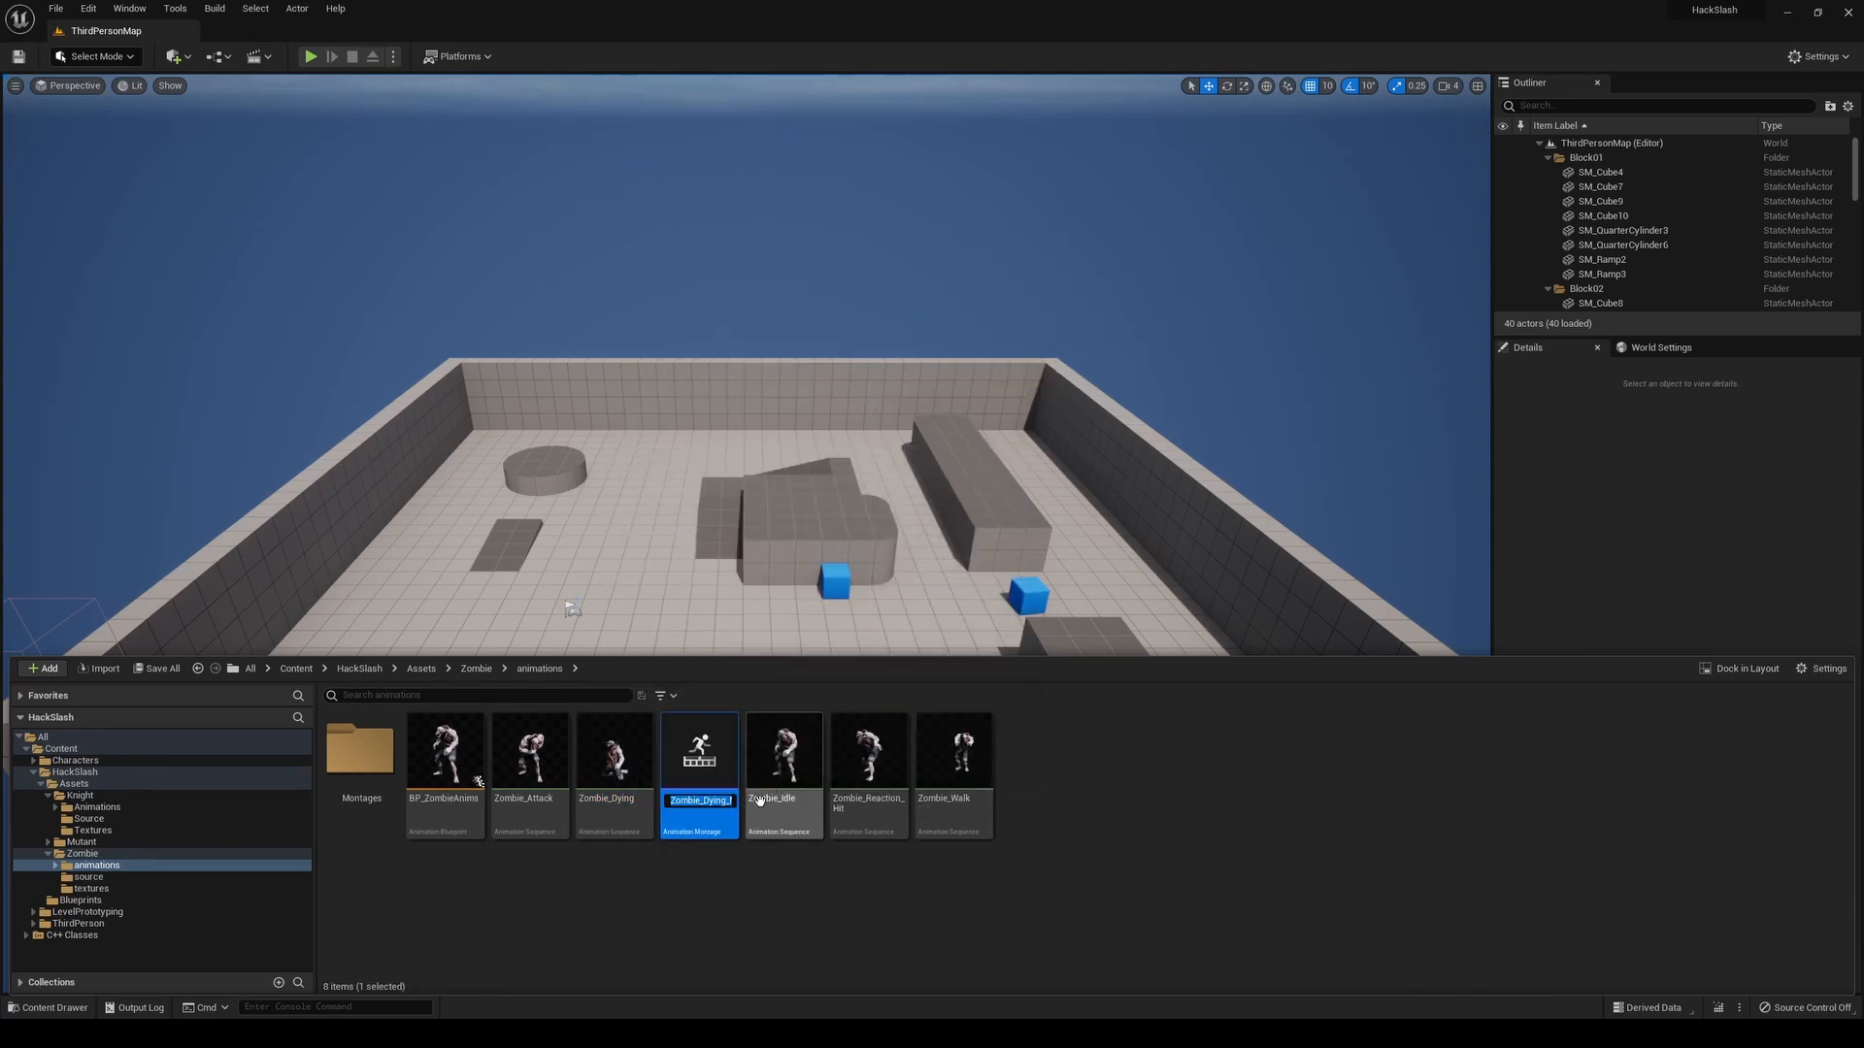
key("Return")
left_click_drag(699, 757, 344, 767)
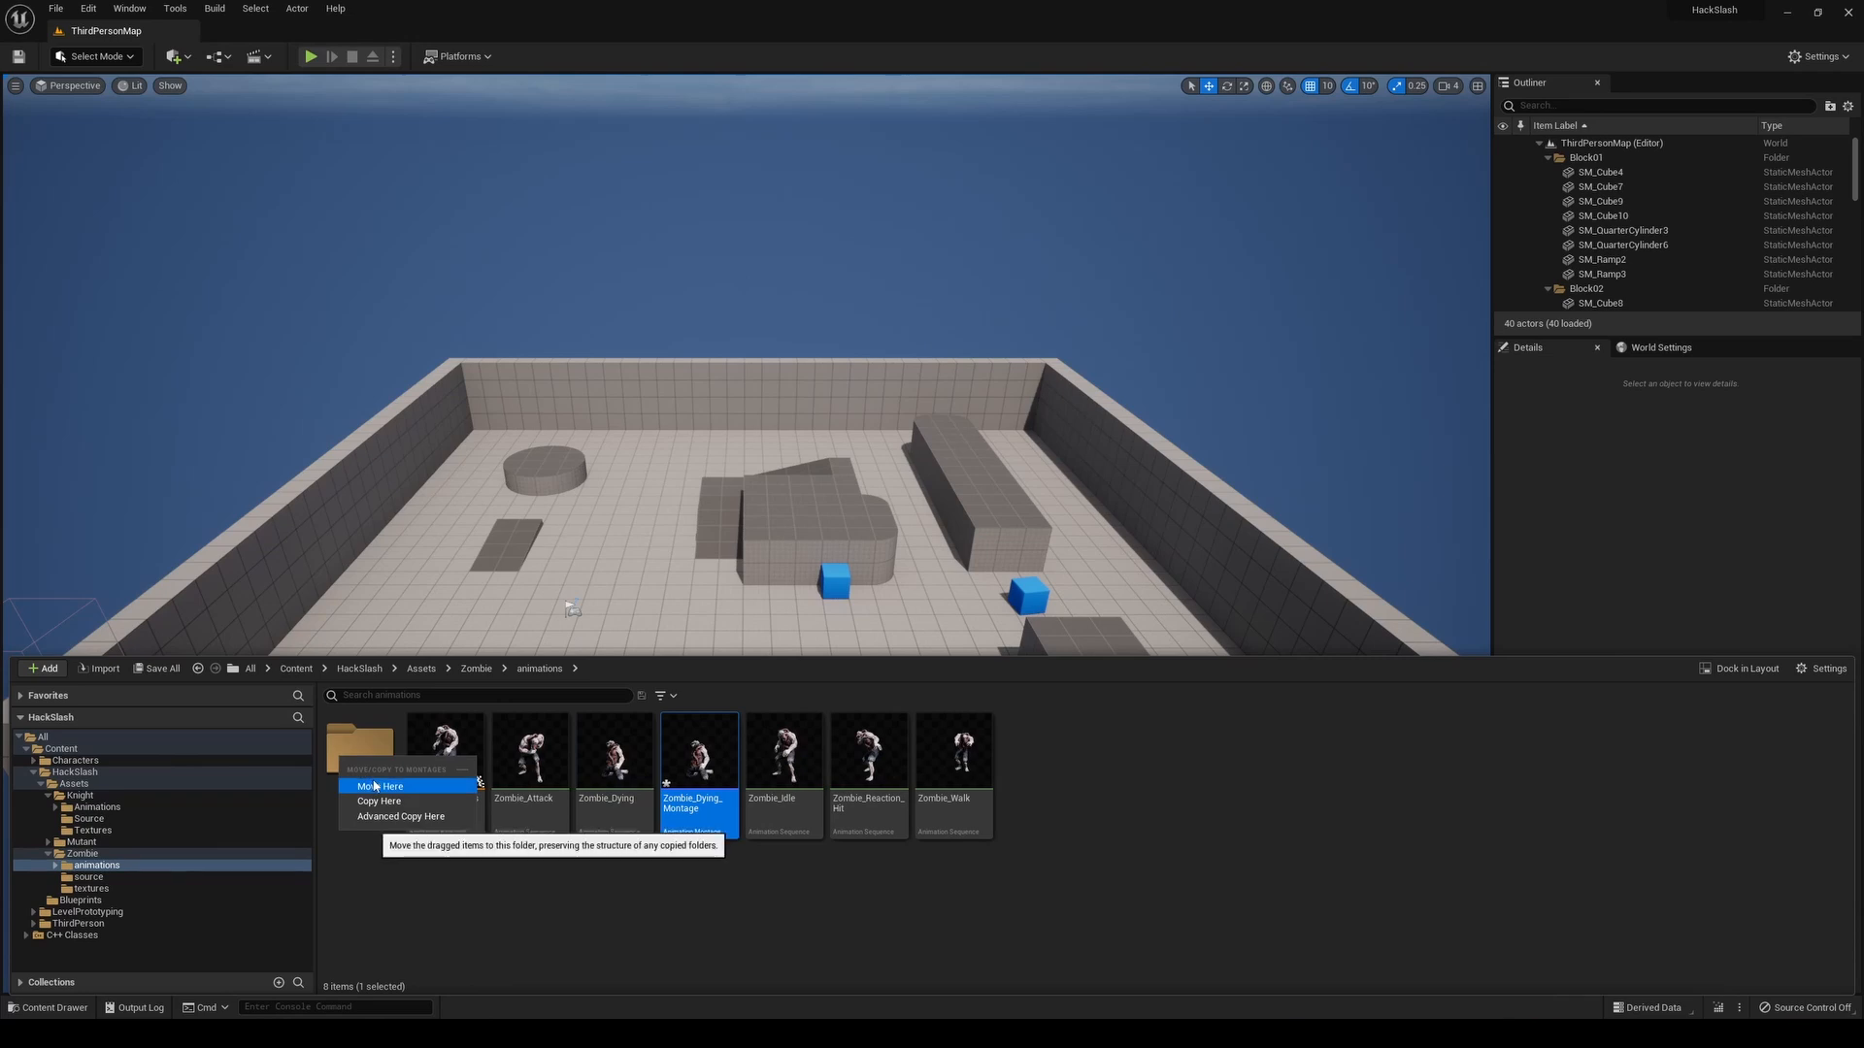
left_click(375, 786)
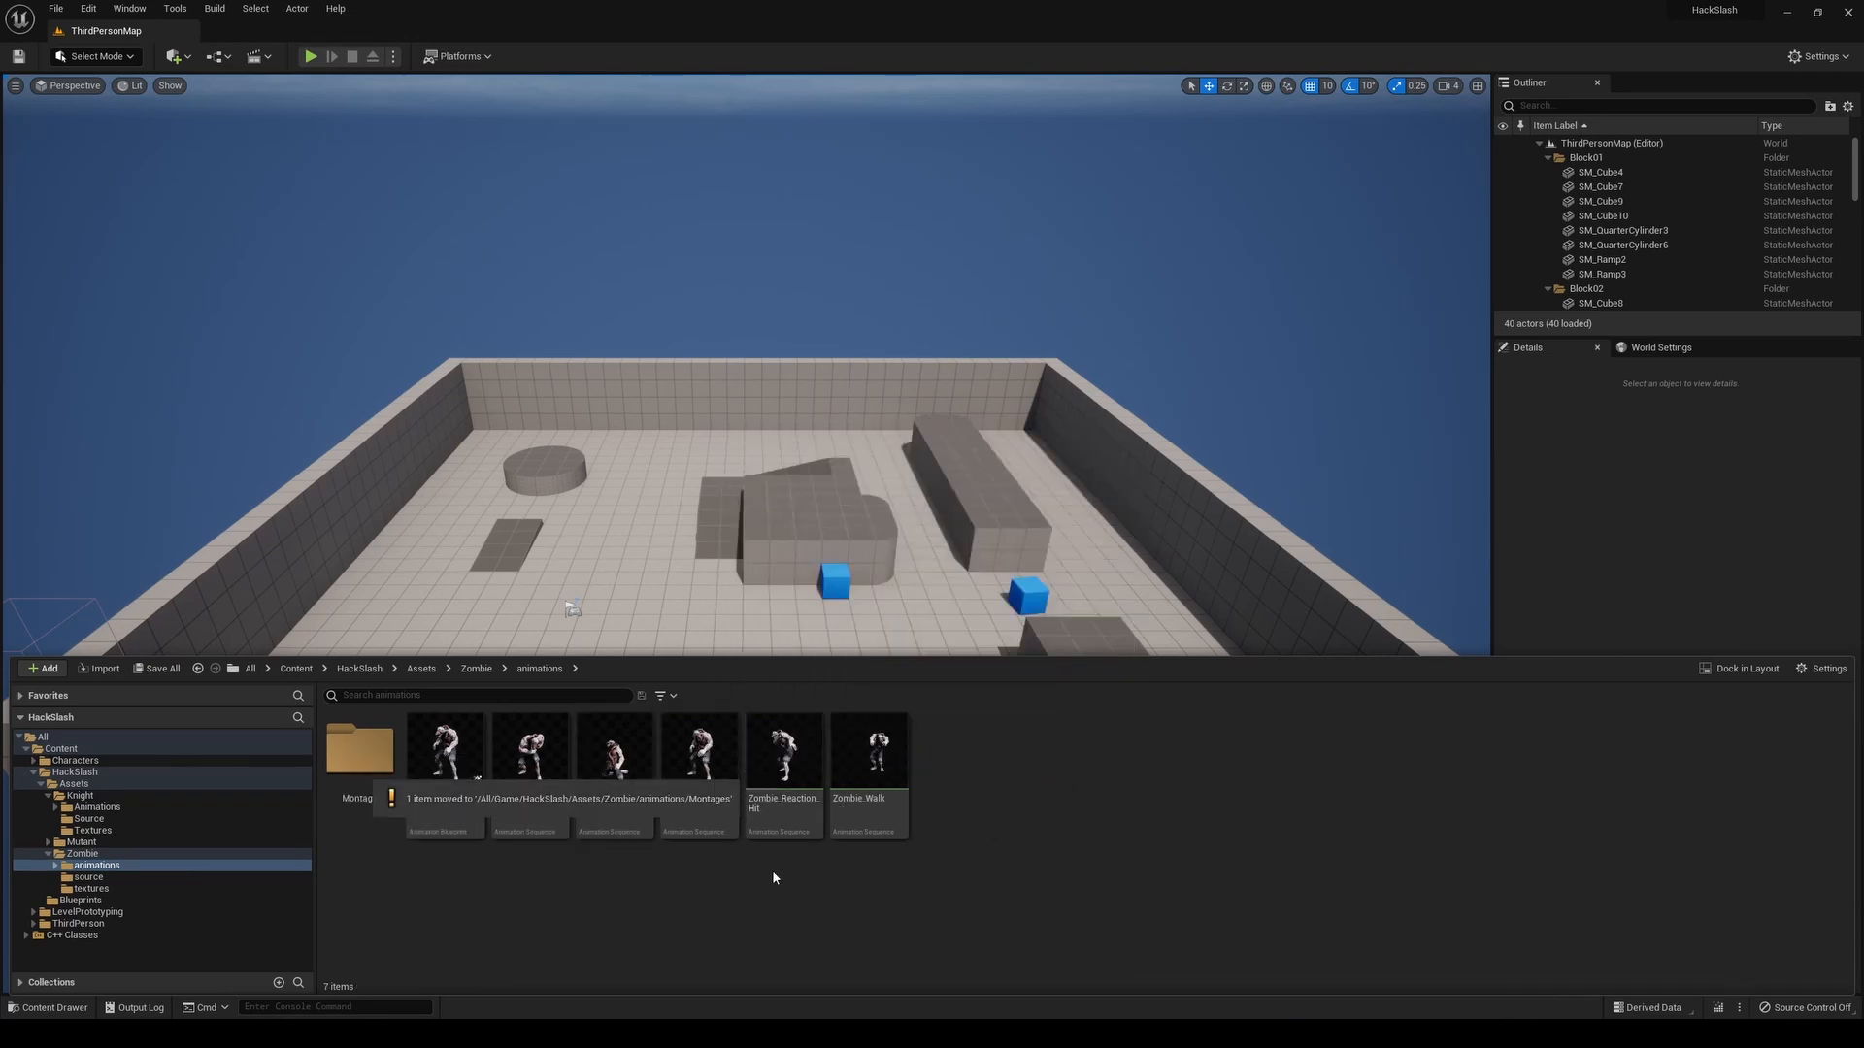
Create an animation montage from Zombie_Reaction_Hit with the name Zombie_Reaction_Hit_Montage and move it into the Montages folder
left_click(786, 777)
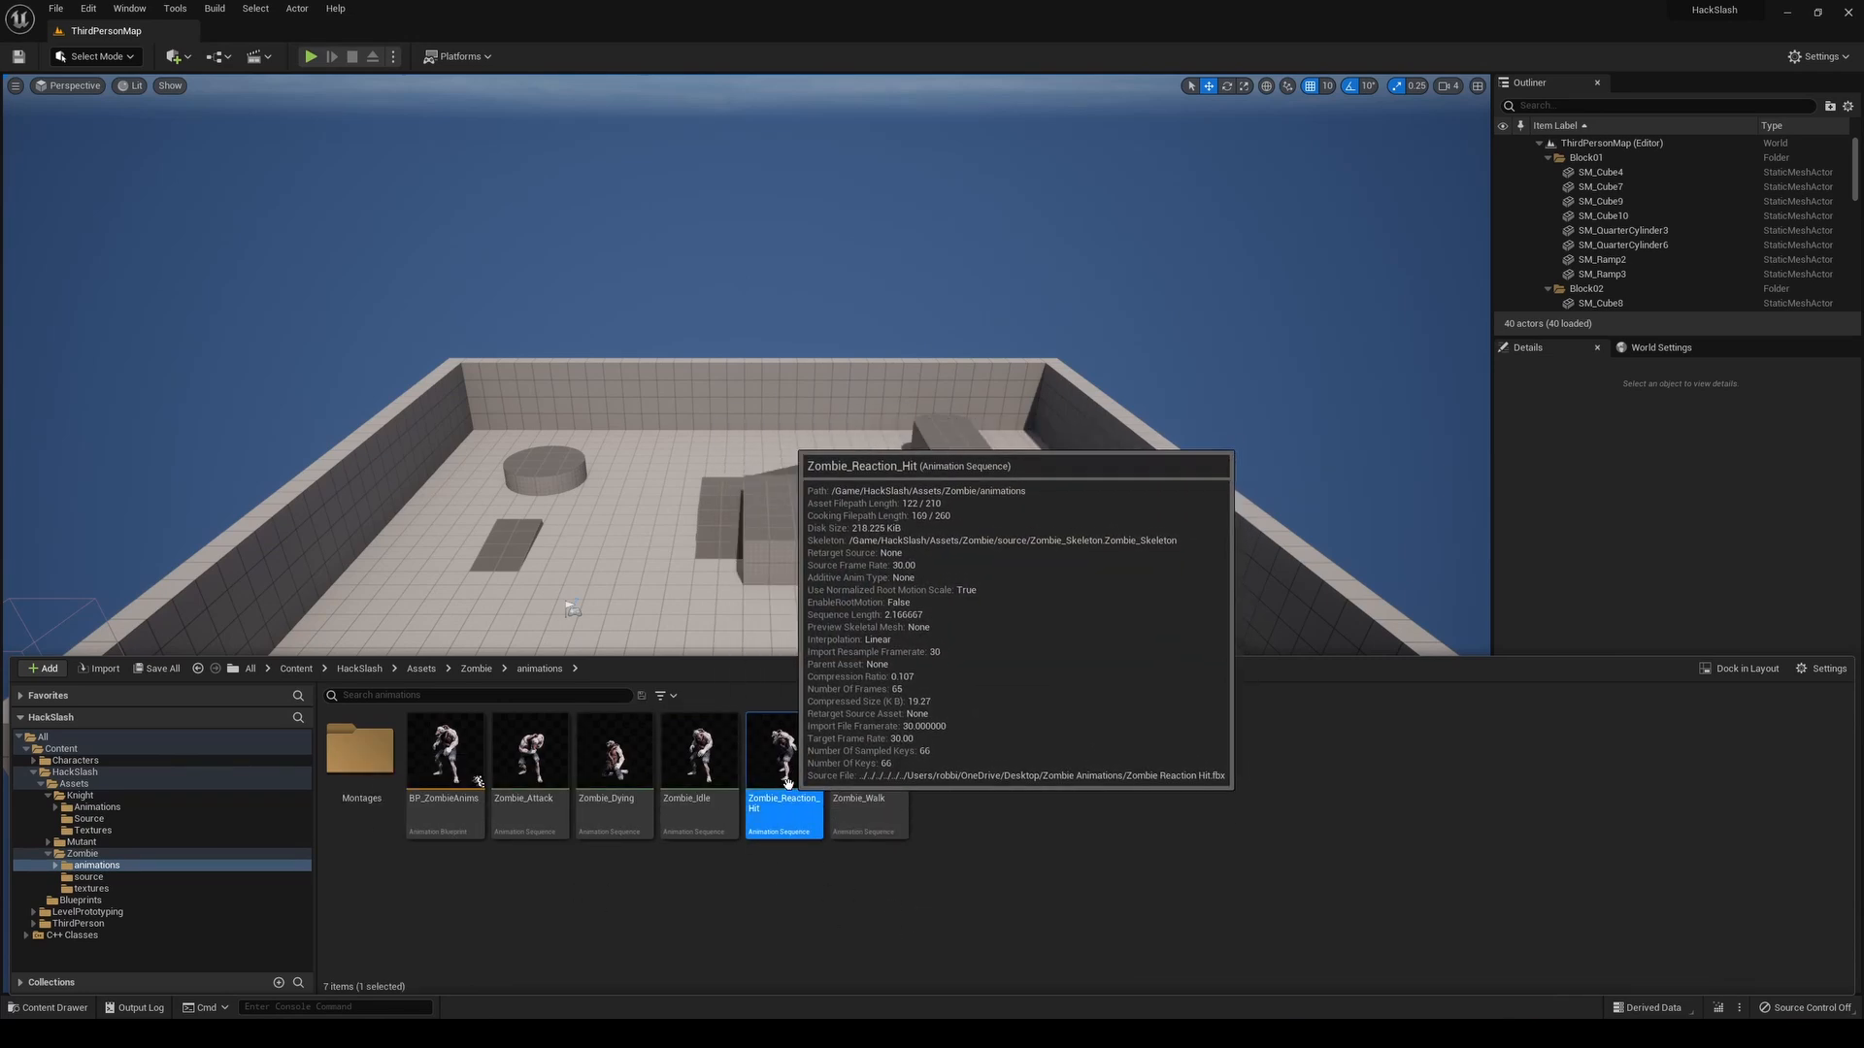
right_click(790, 783)
mouse_move(970, 288)
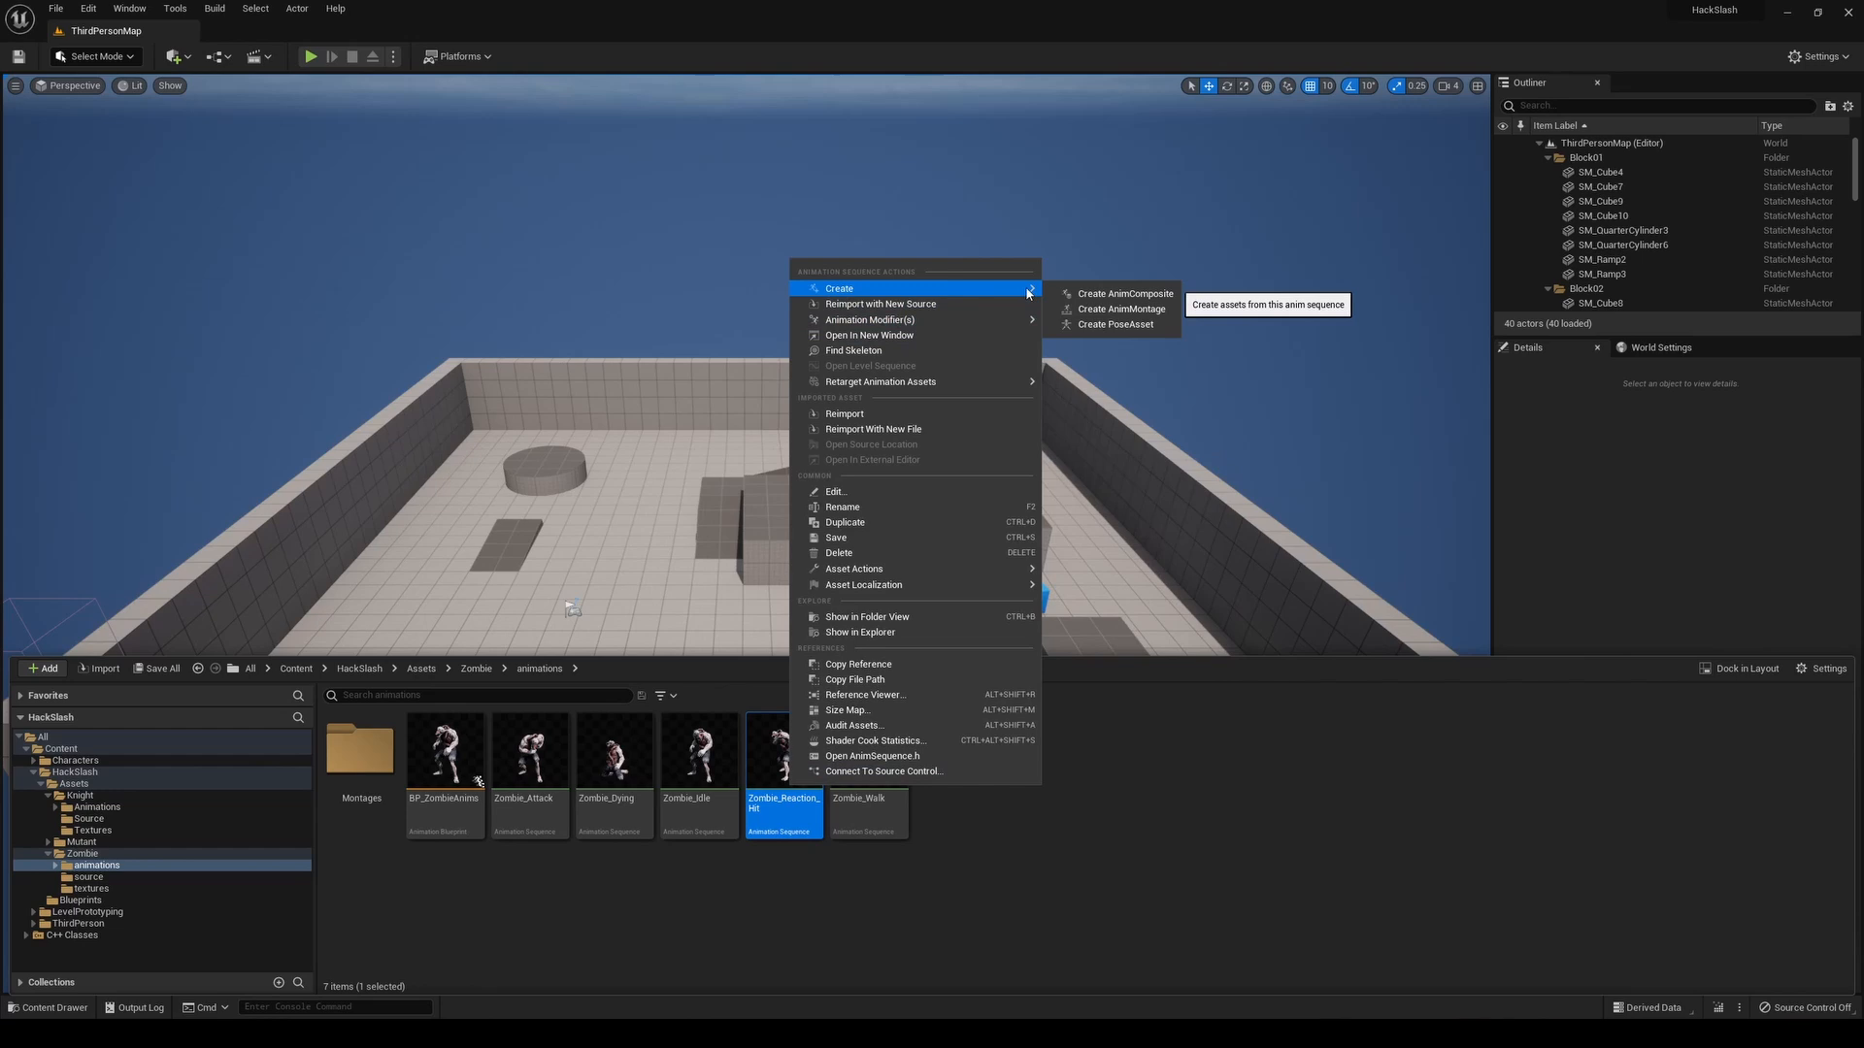
left_click(1074, 309)
key("Return")
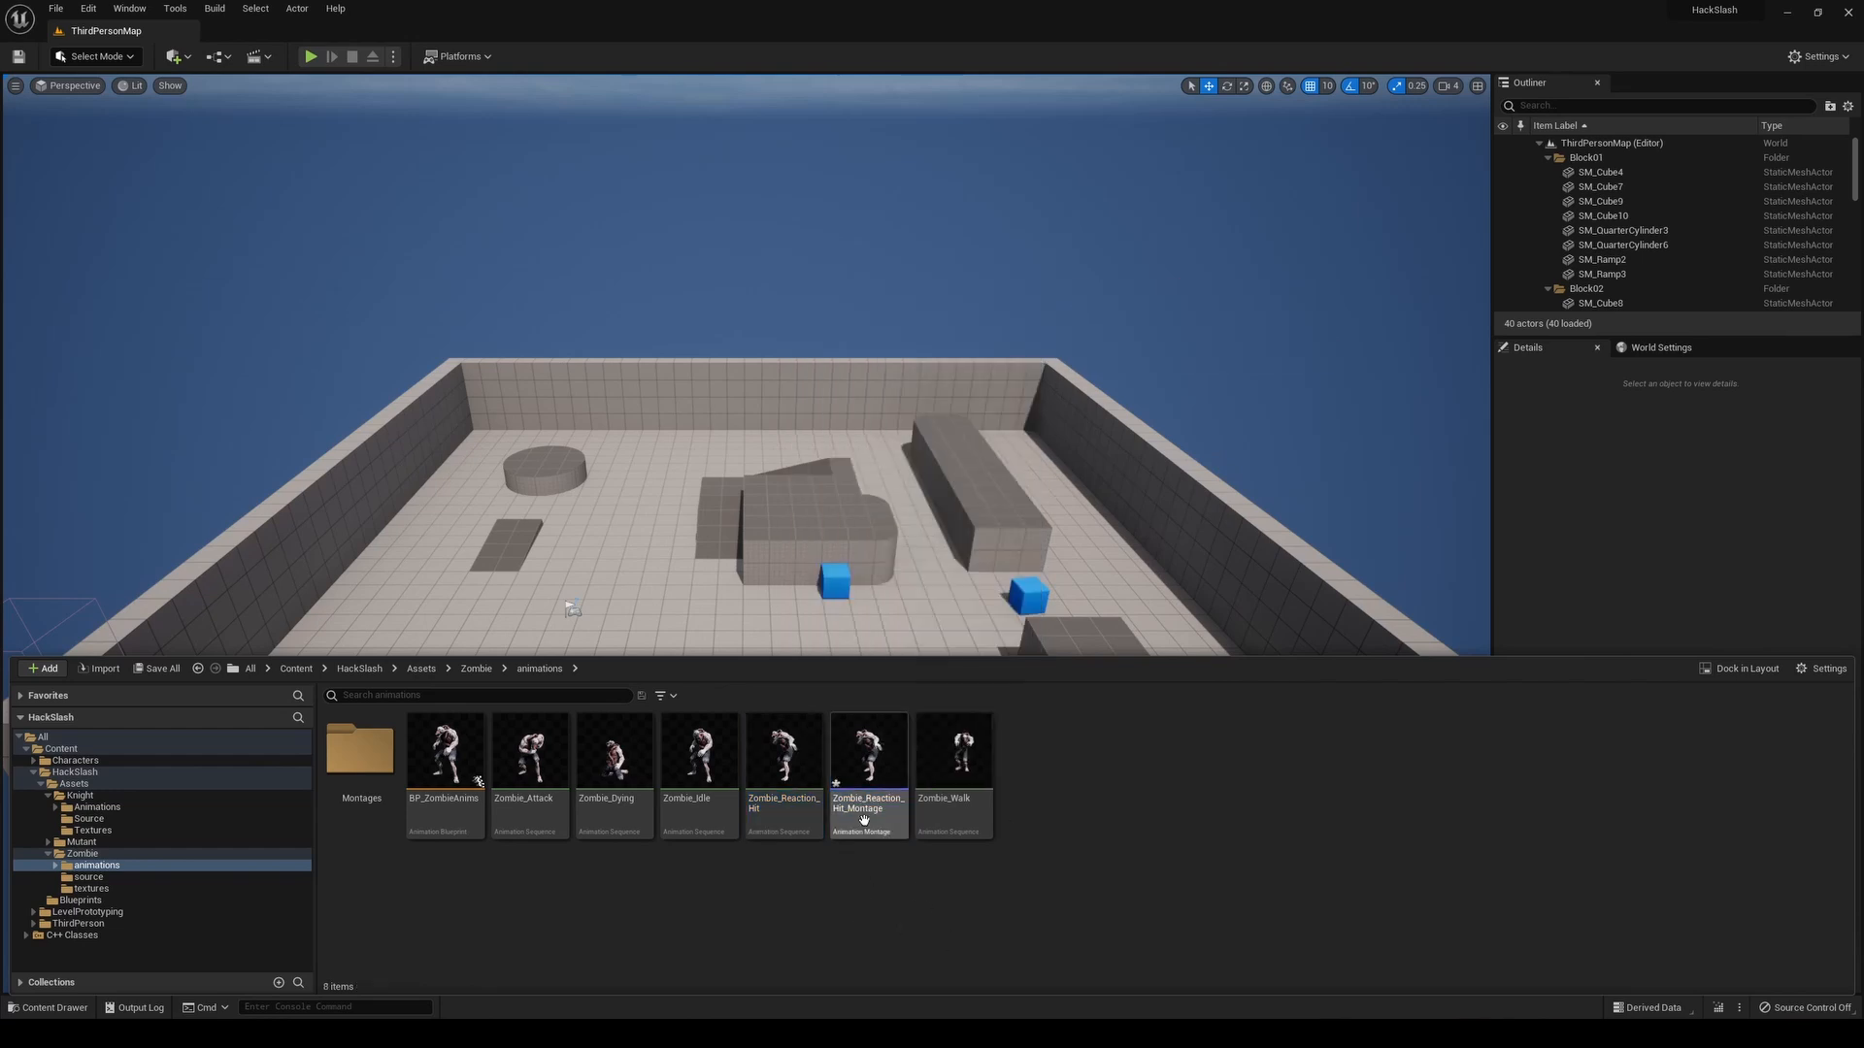
left_click_drag(868, 762, 362, 794)
left_click(384, 809)
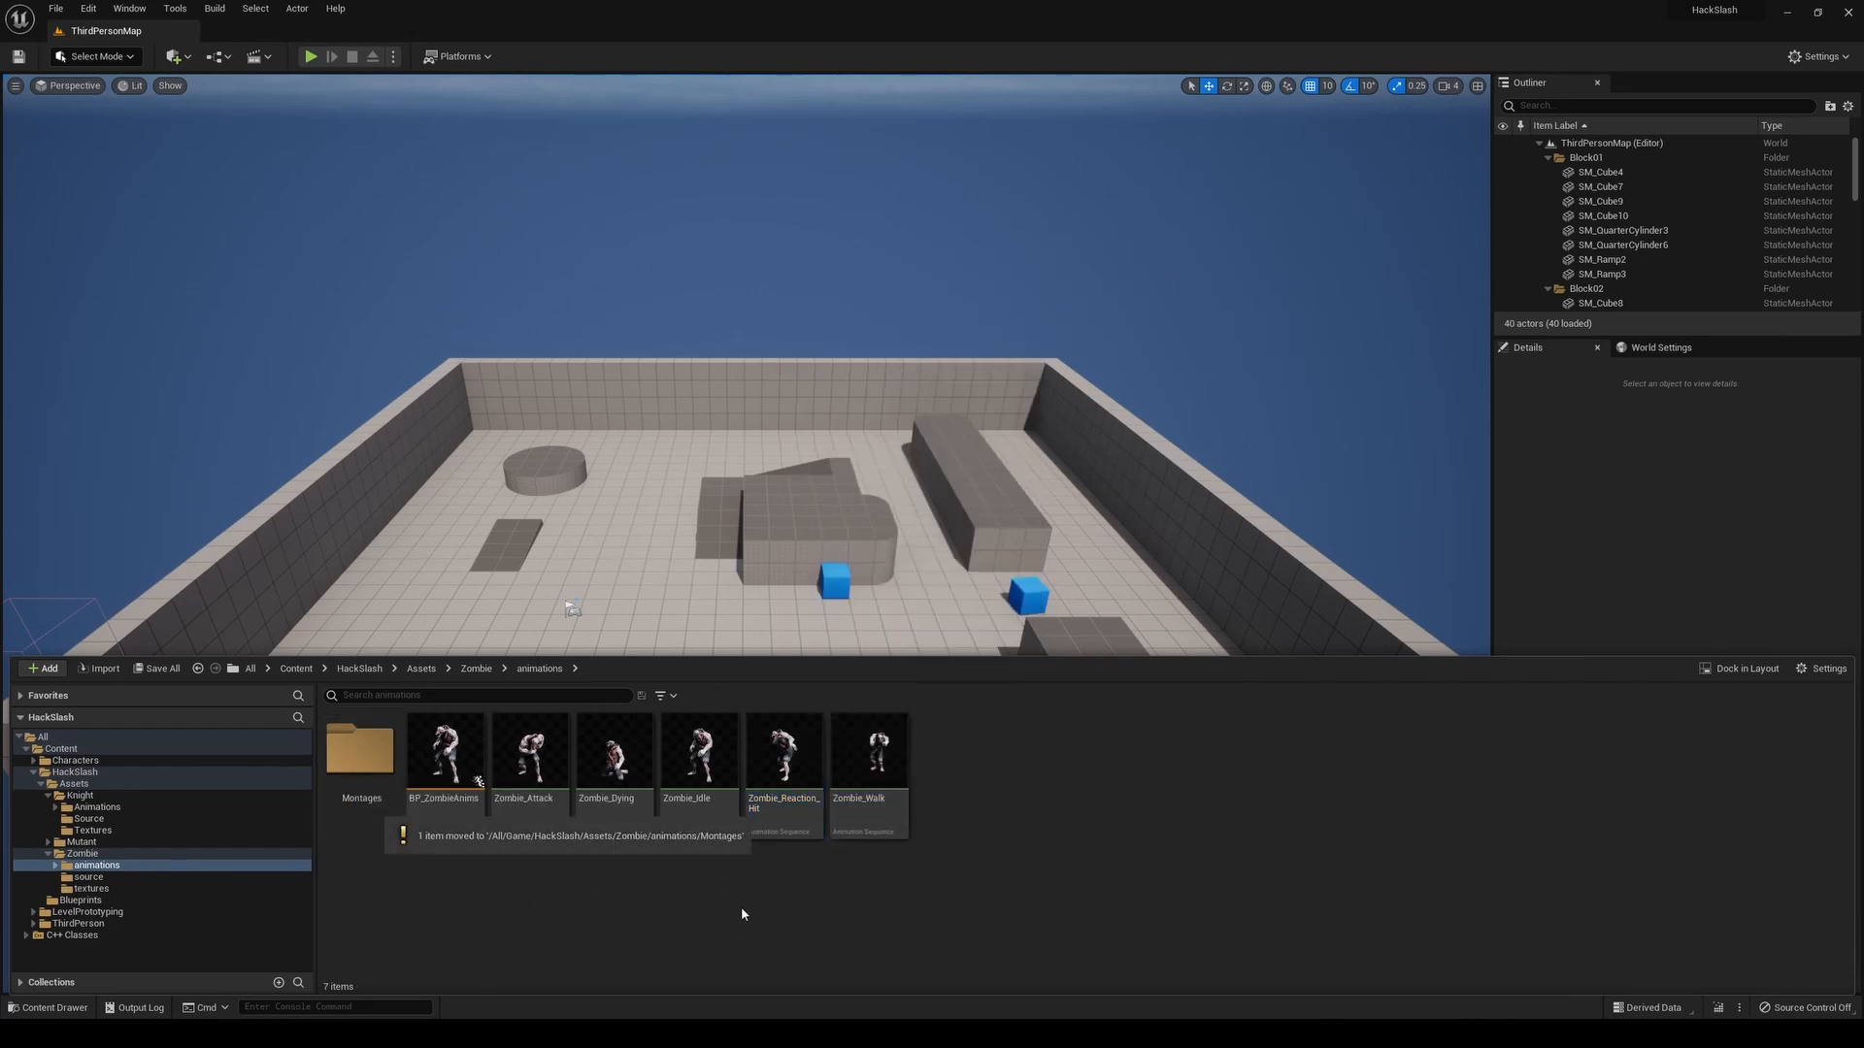
Open Zombie_Reaction_Hit_Montage from the Montages folder to preview the hit reaction, and close it
double_click(360, 752)
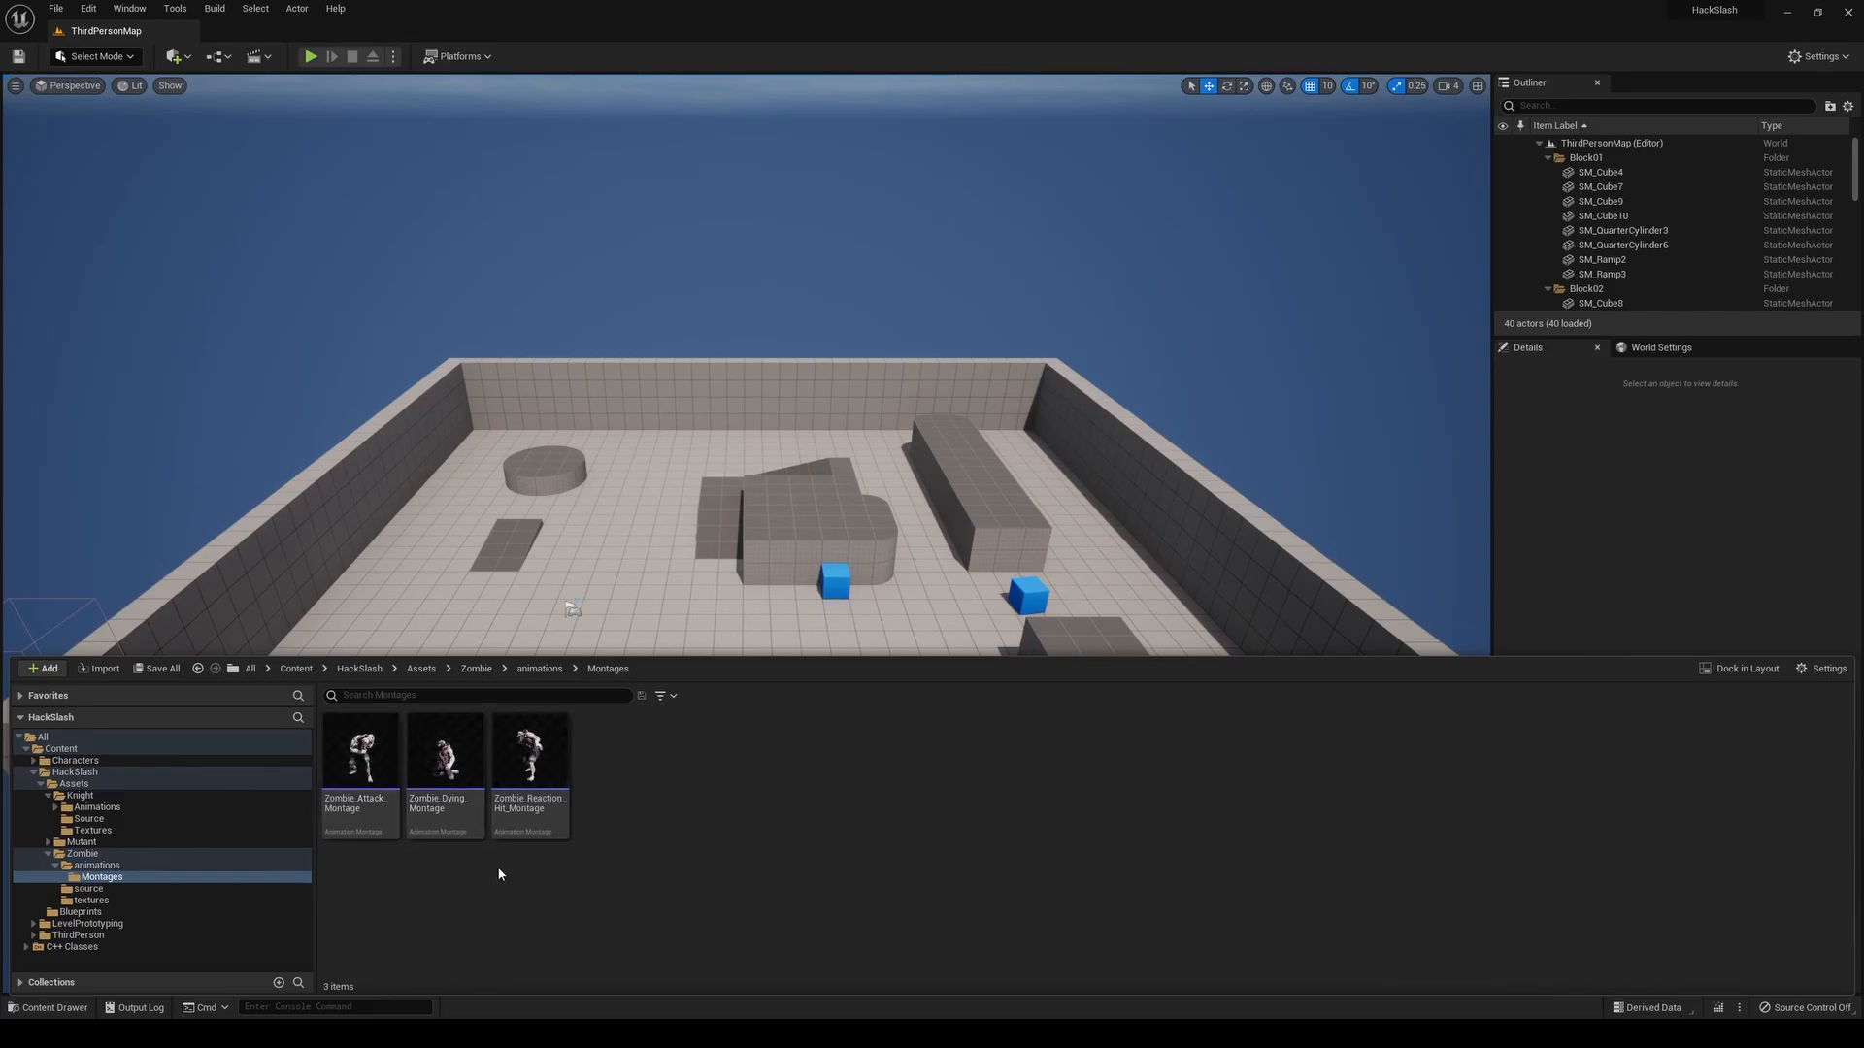
double_click(508, 769)
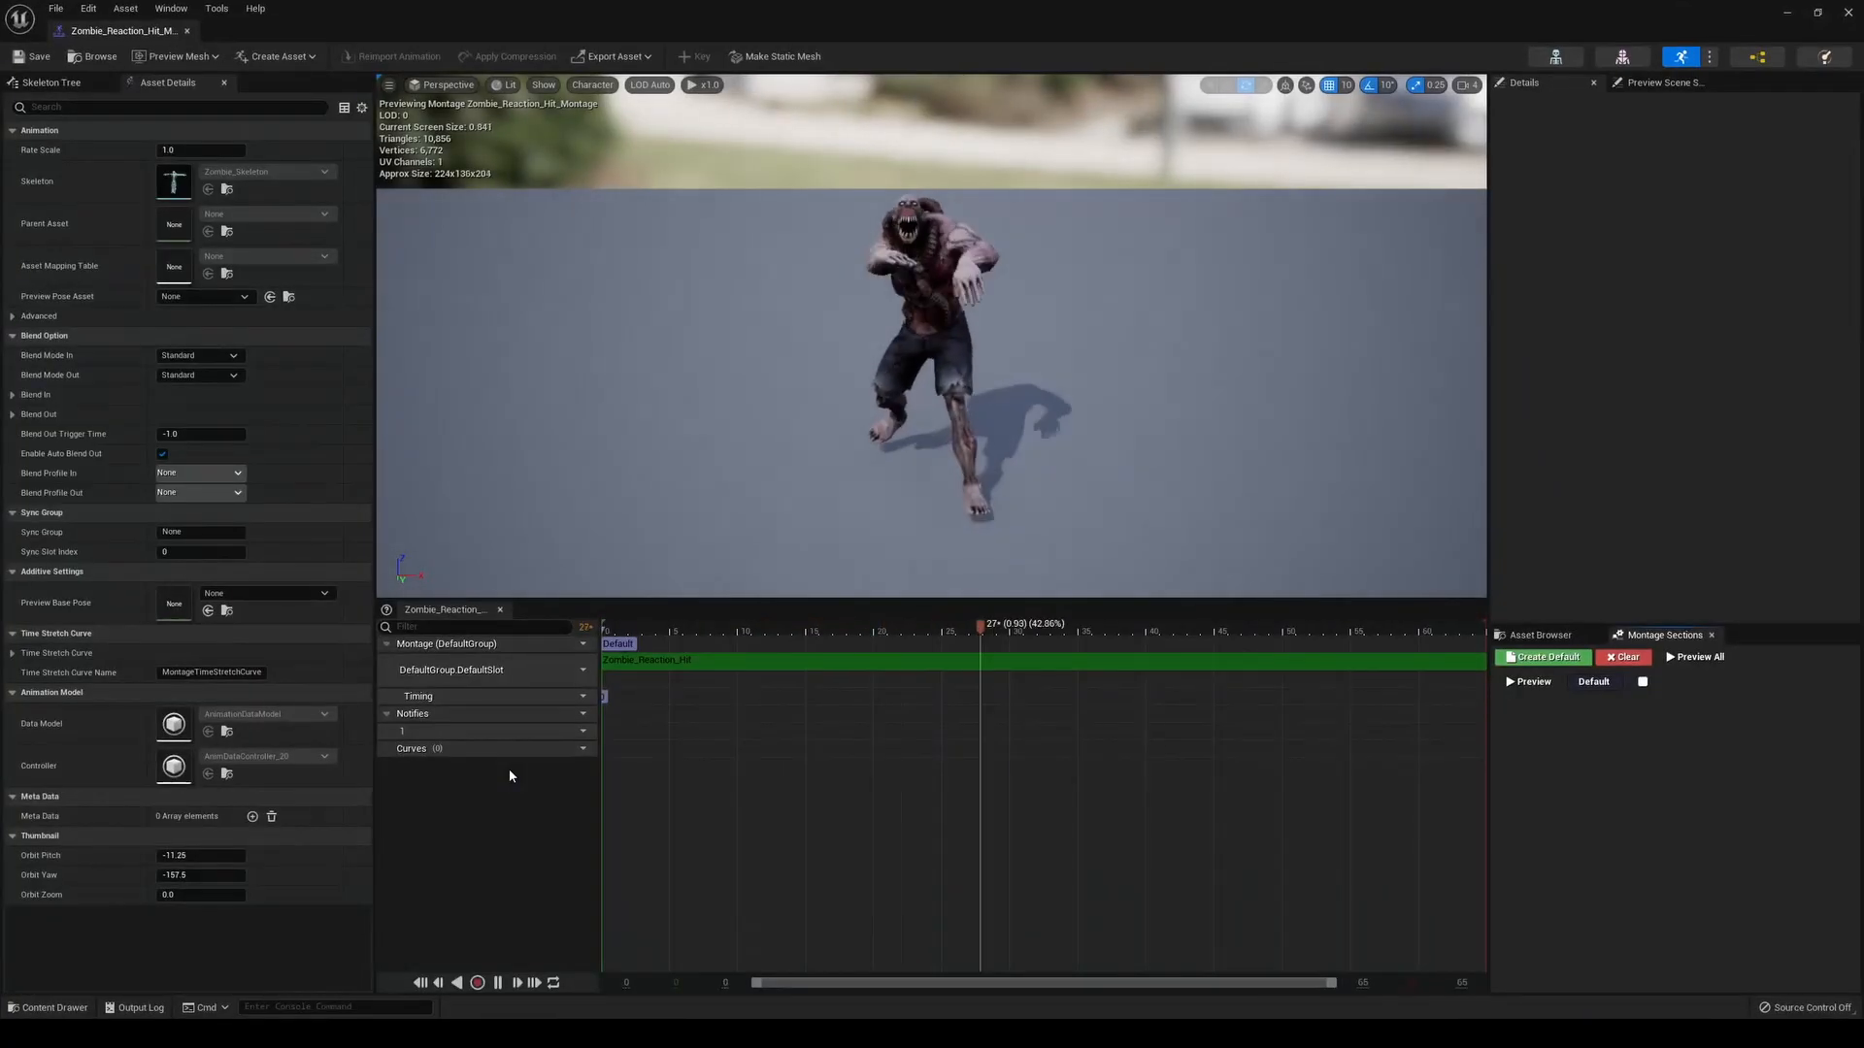
left_click(187, 31)
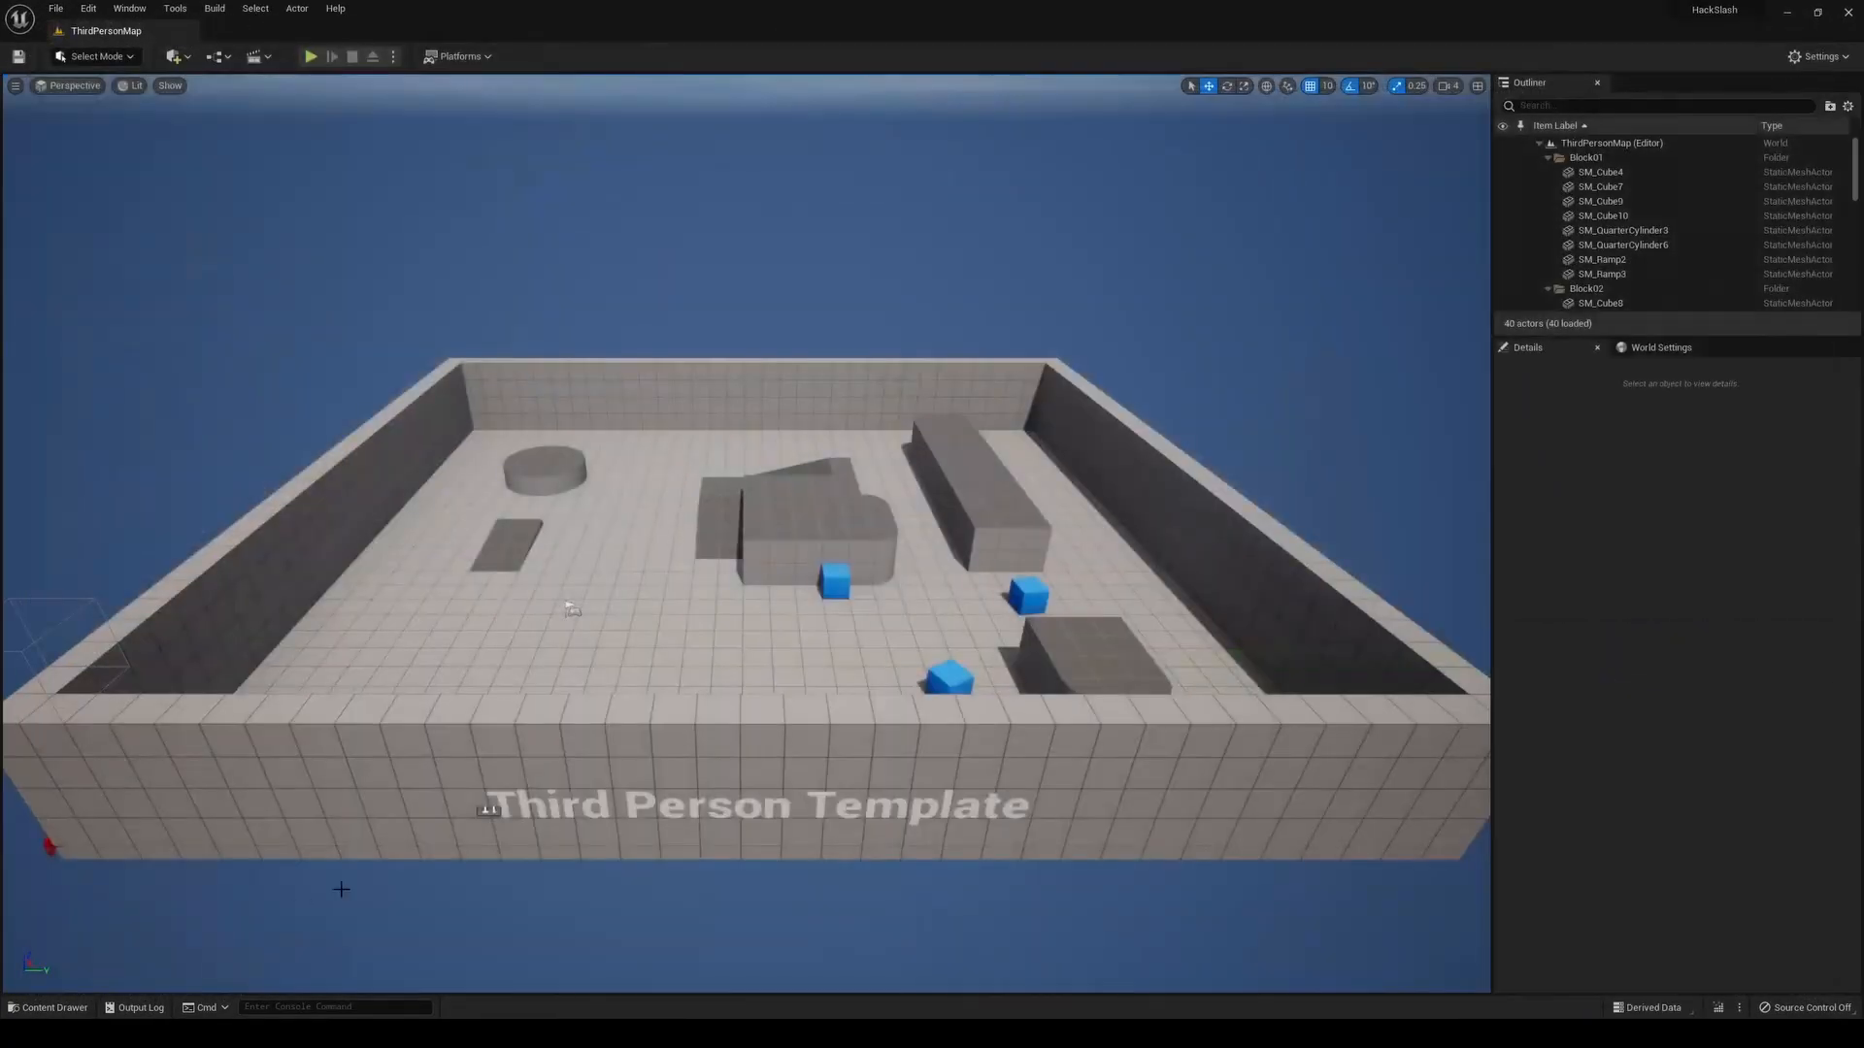
Create an animation blueprint named BP_MutantAnims for Mutant_Skeleton in the Mutant assets' animations folder
left_click(76, 1006)
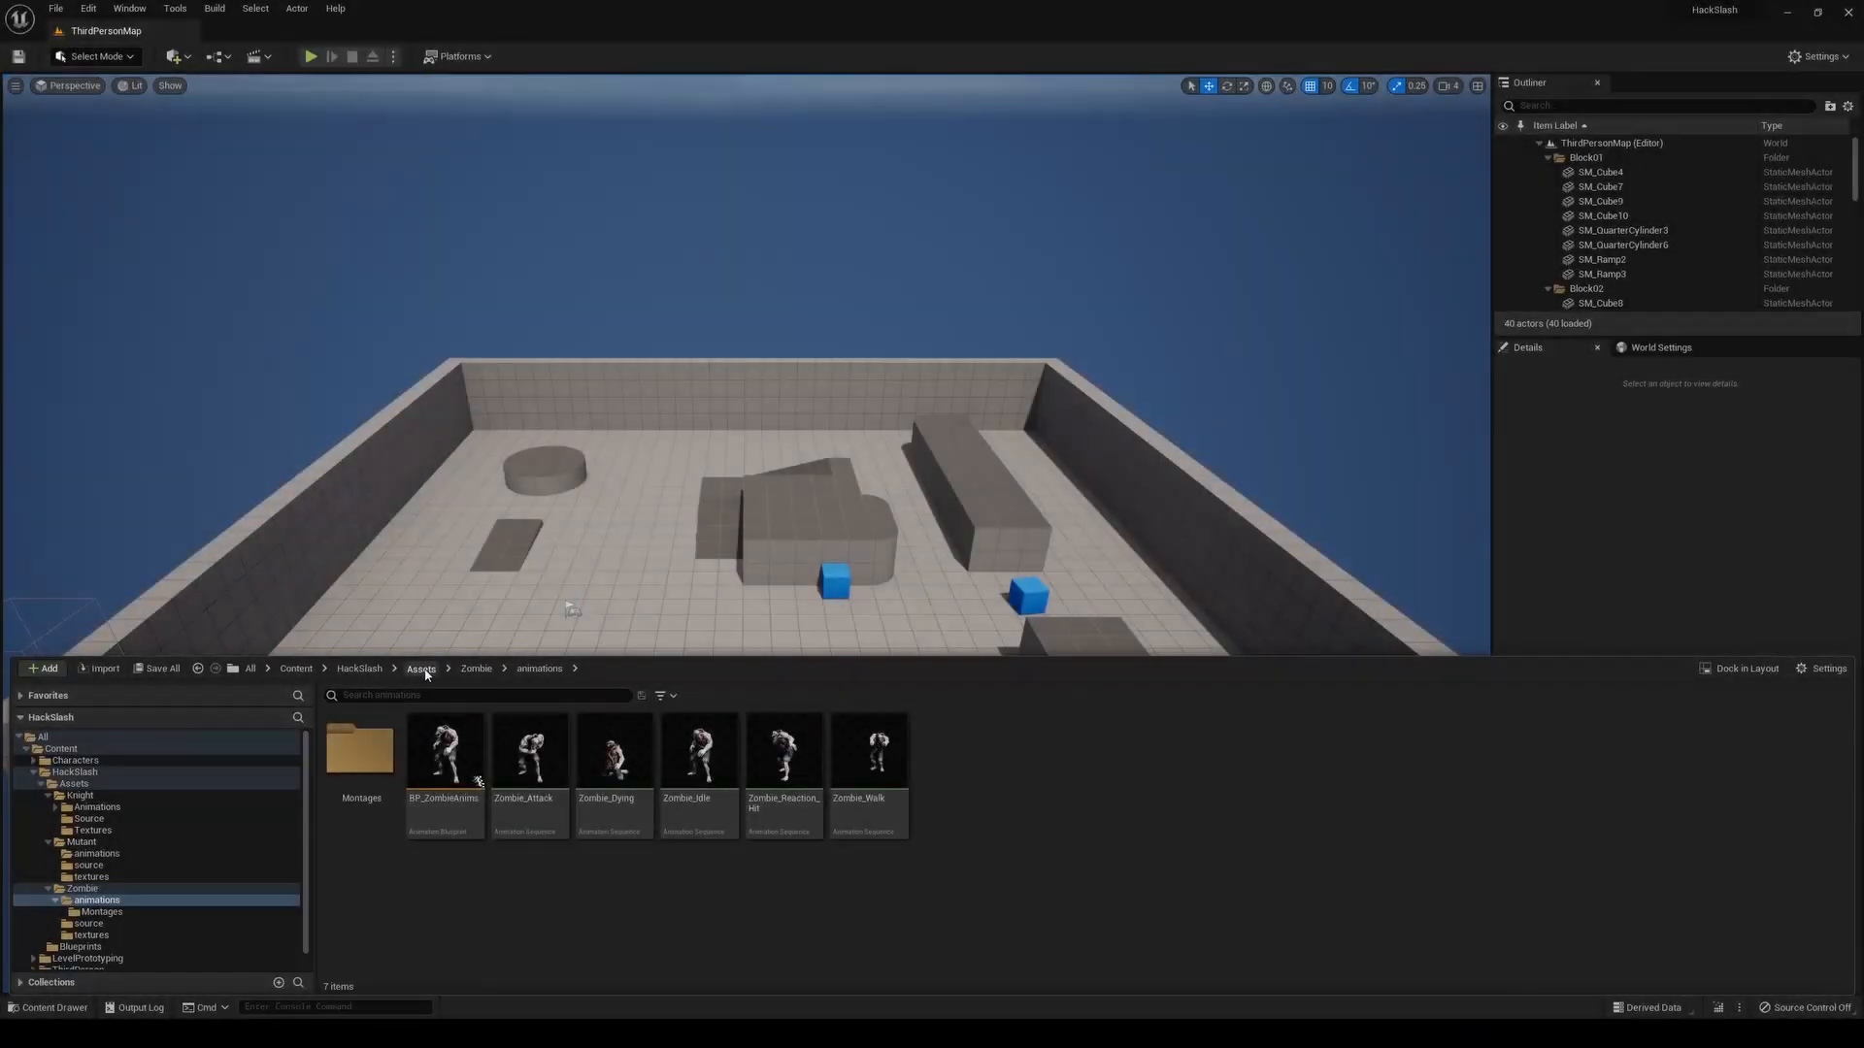
left_click(422, 671)
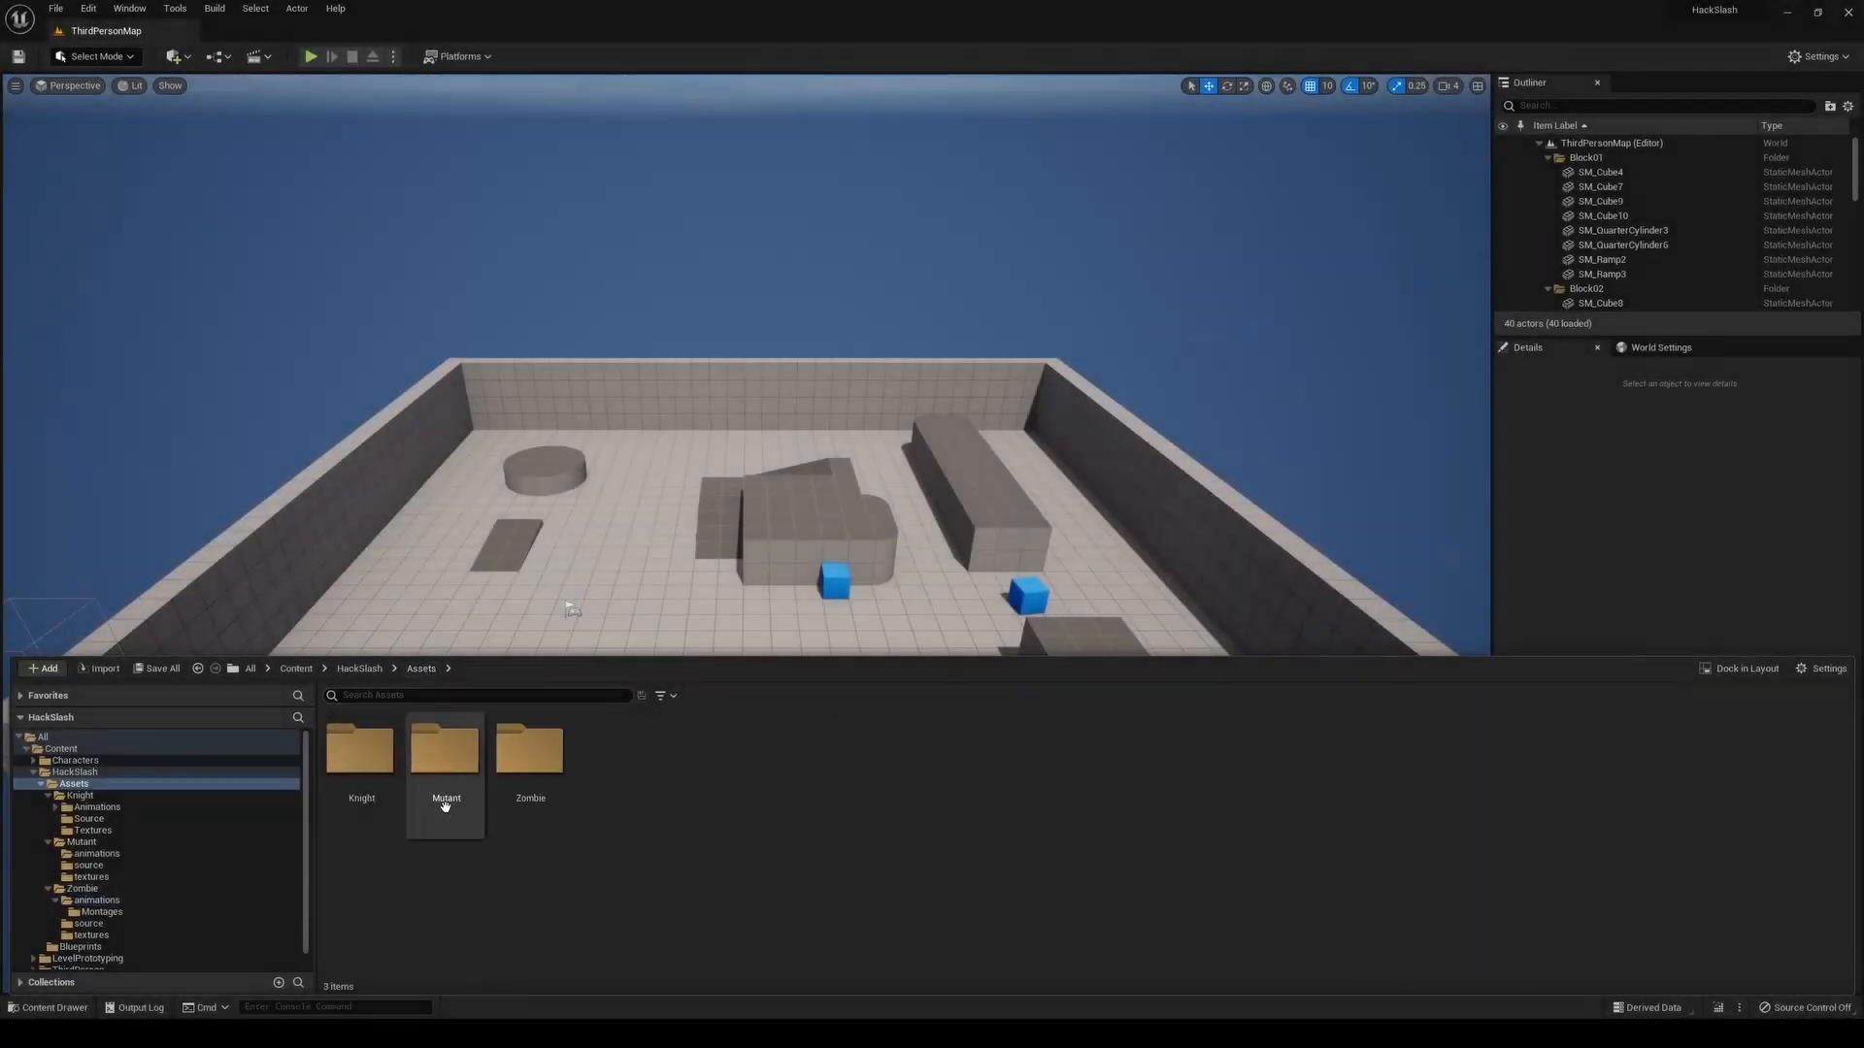
double_click(460, 795)
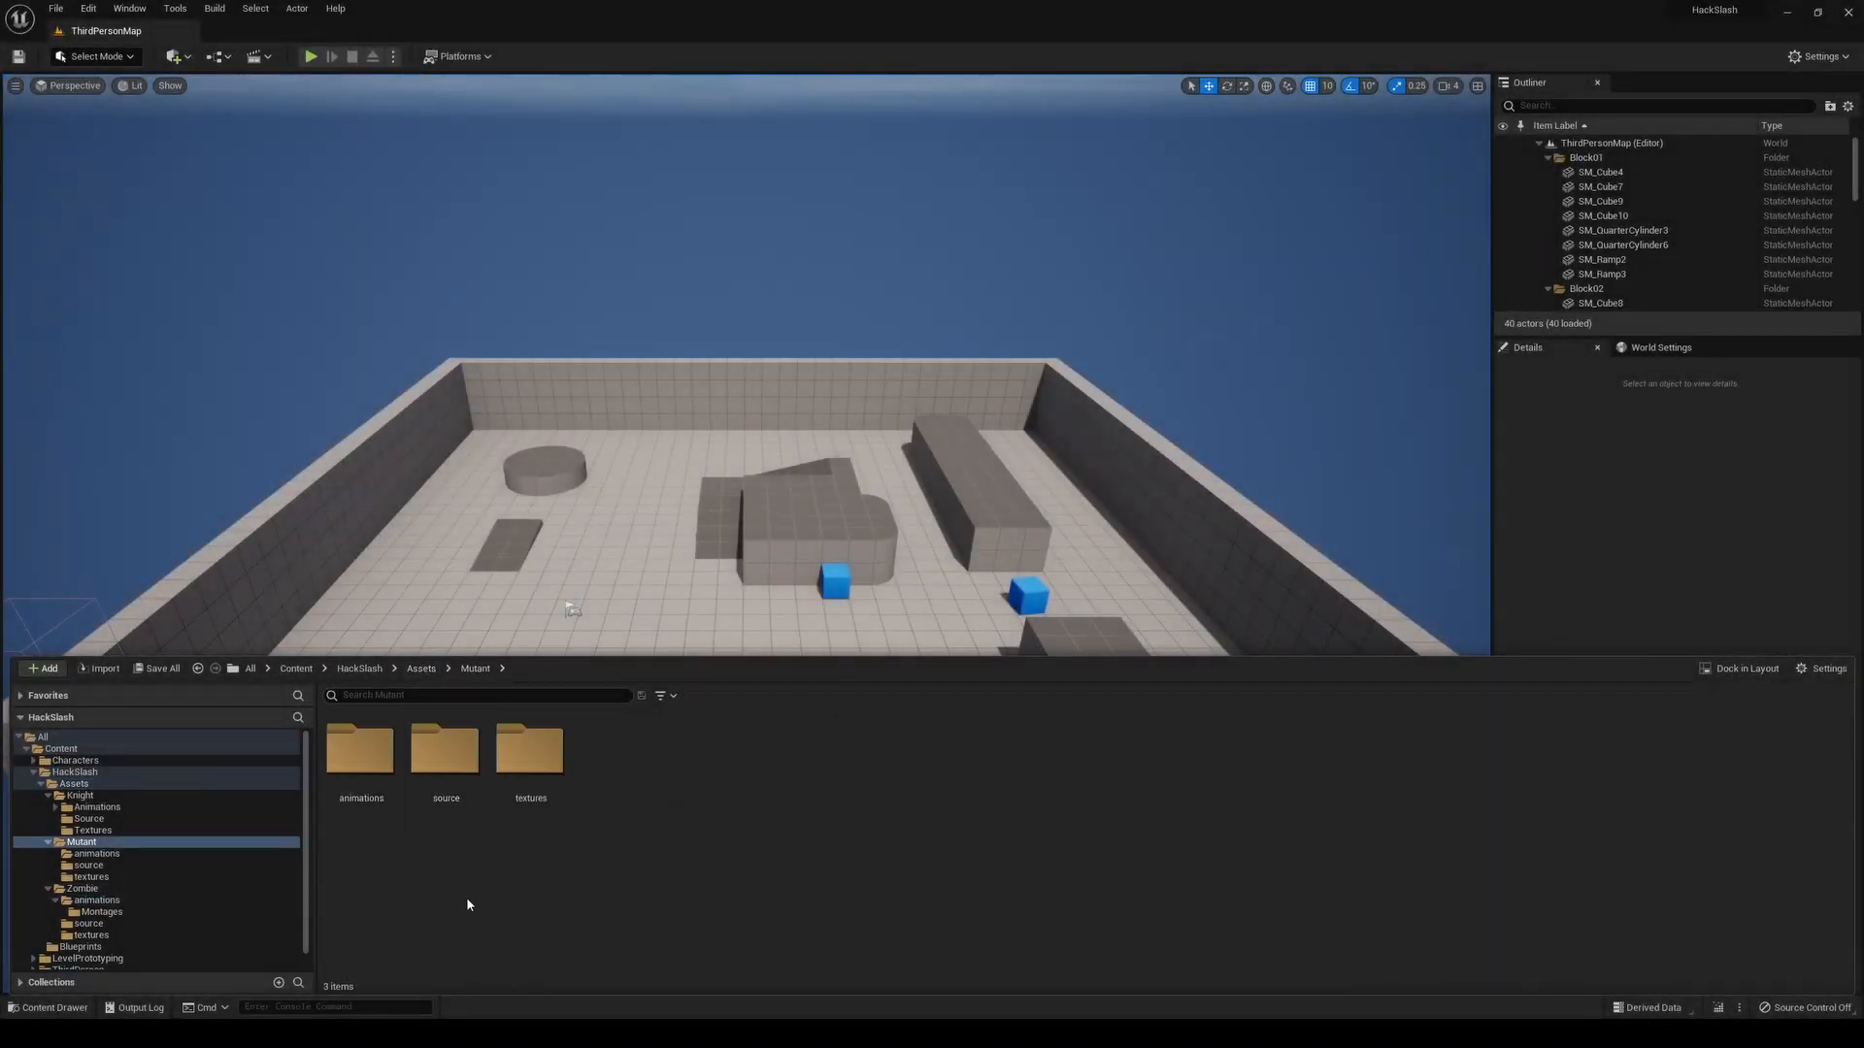
double_click(361, 752)
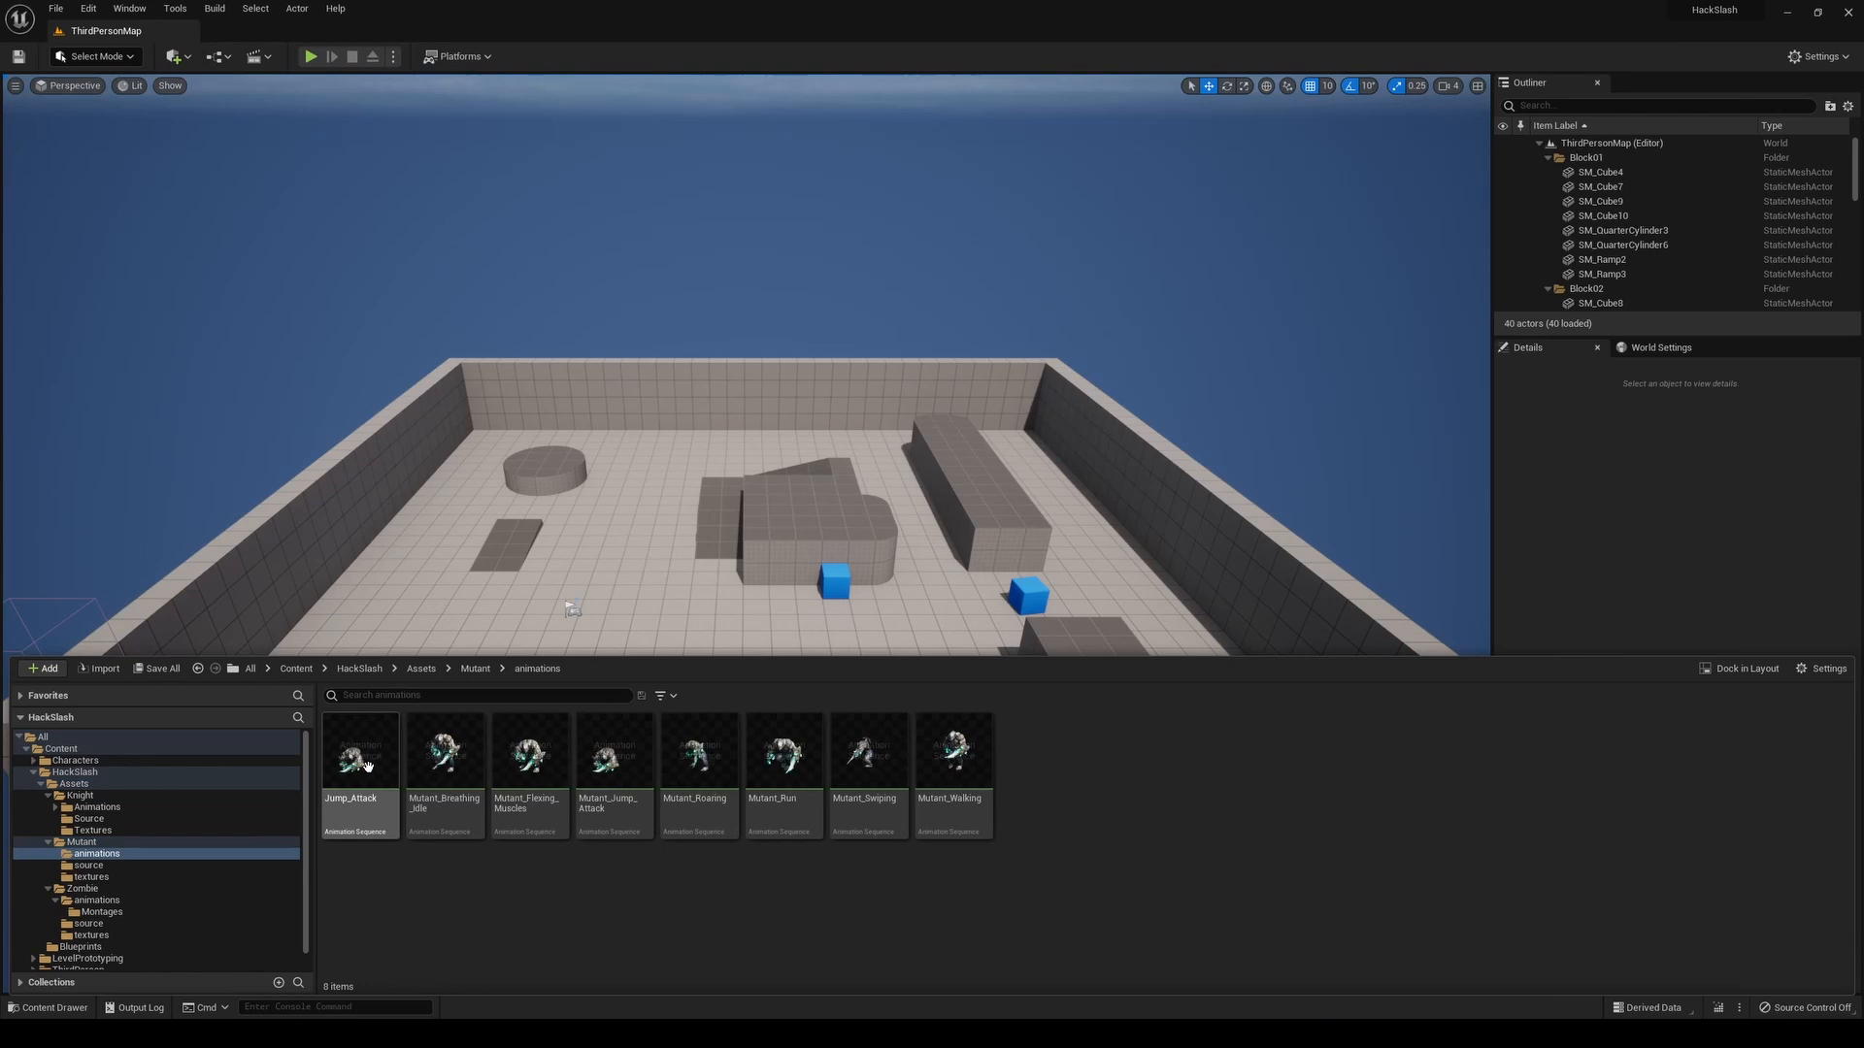
right_click(530, 885)
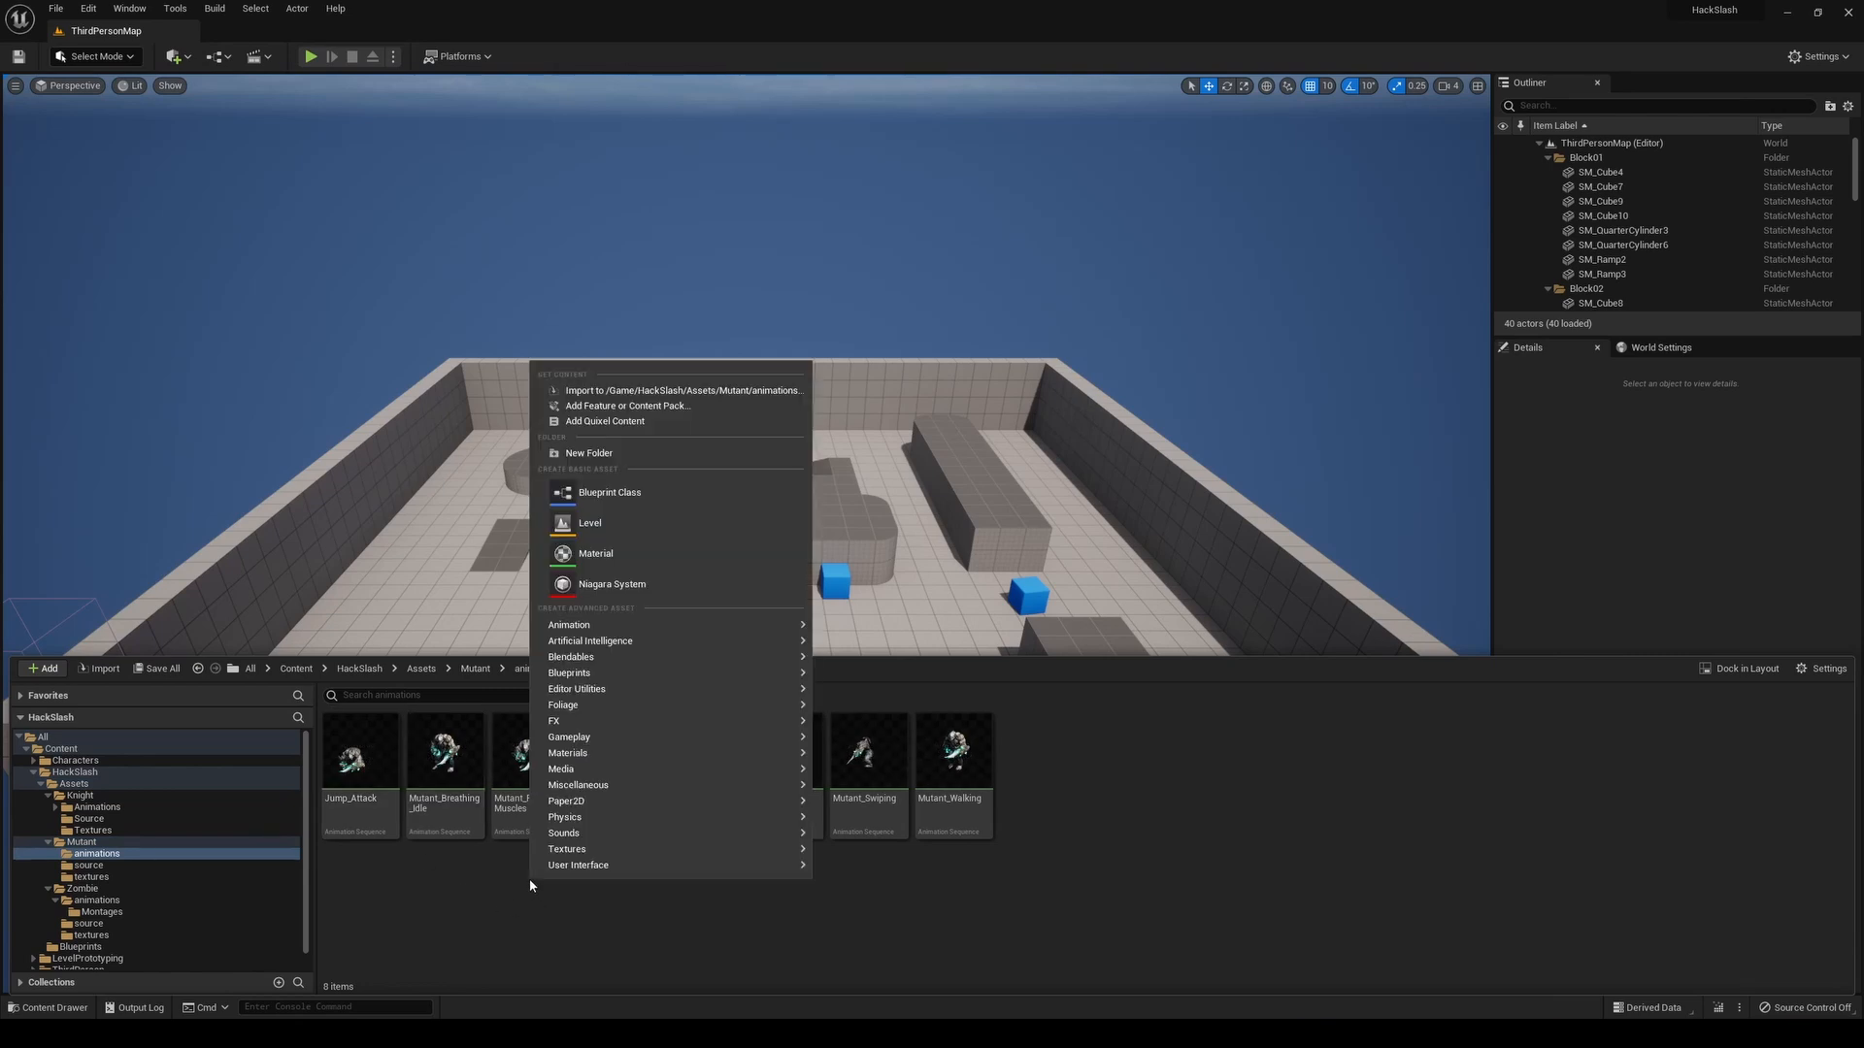
mouse_move(796, 626)
left_click(902, 446)
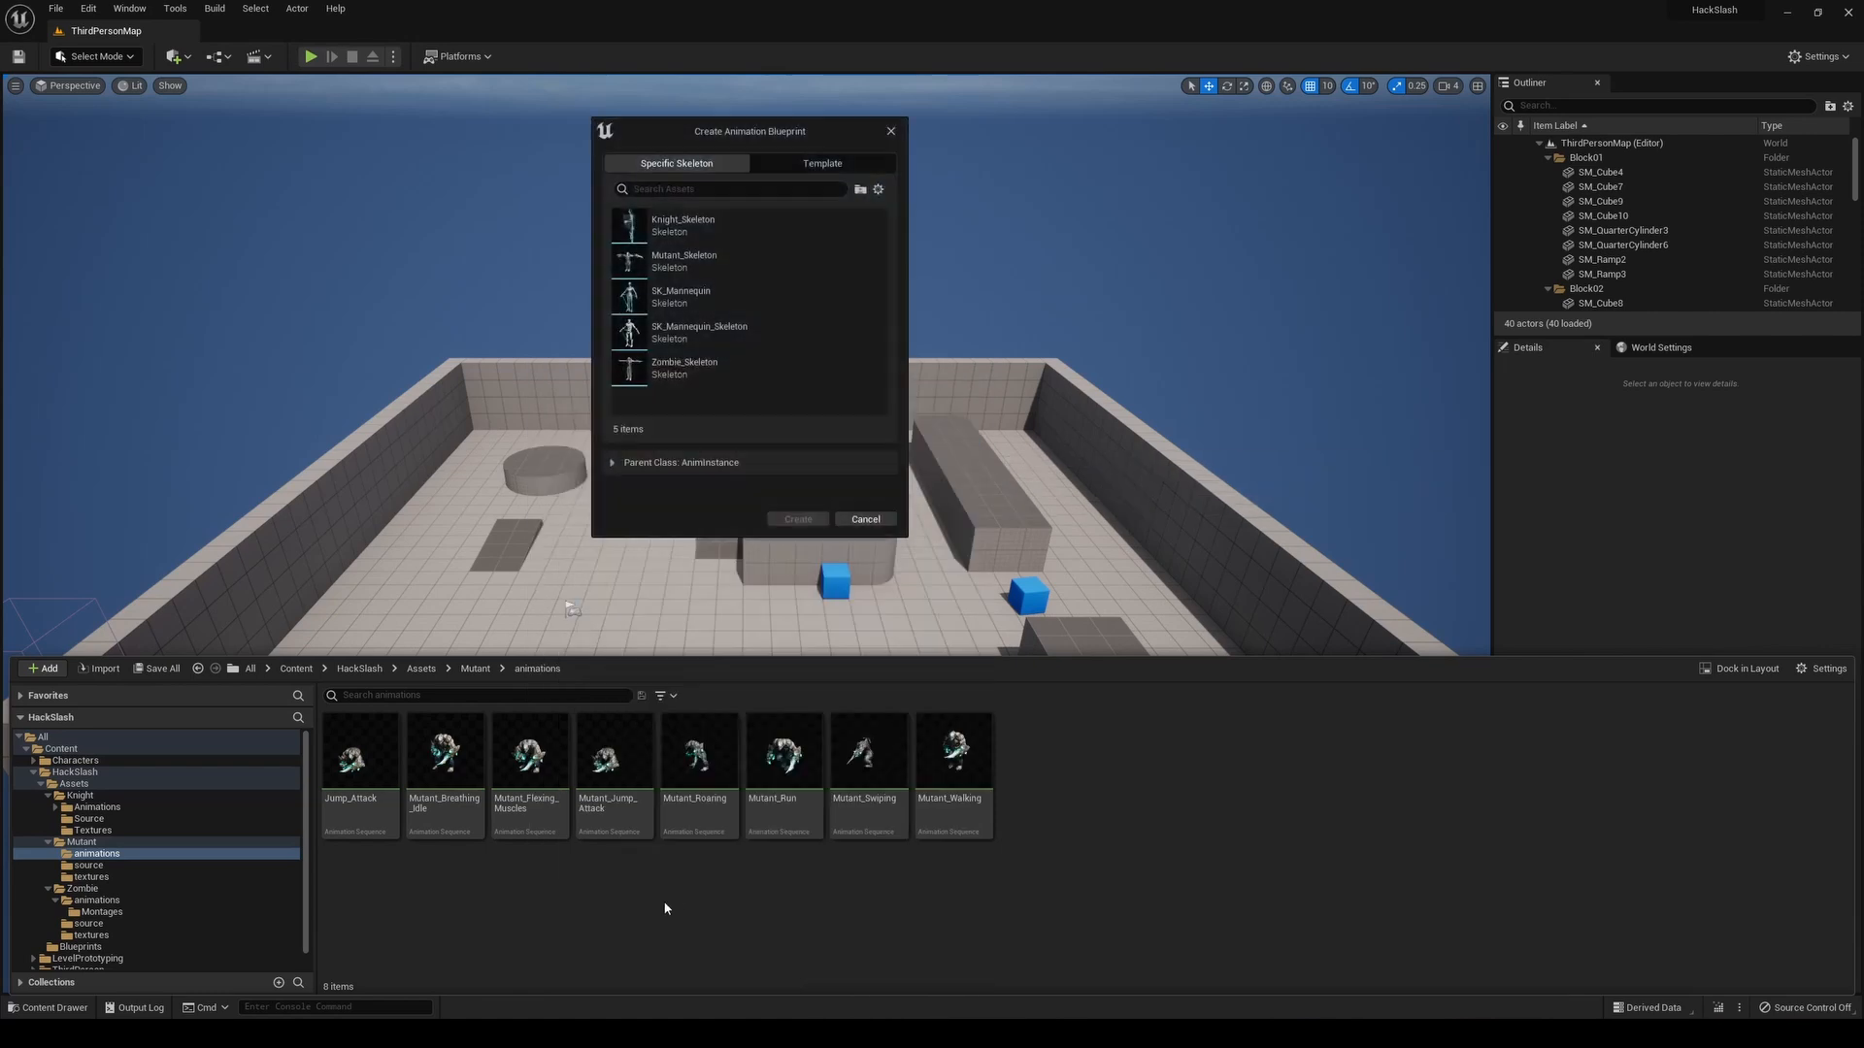
left_click(706, 271)
left_click(798, 519)
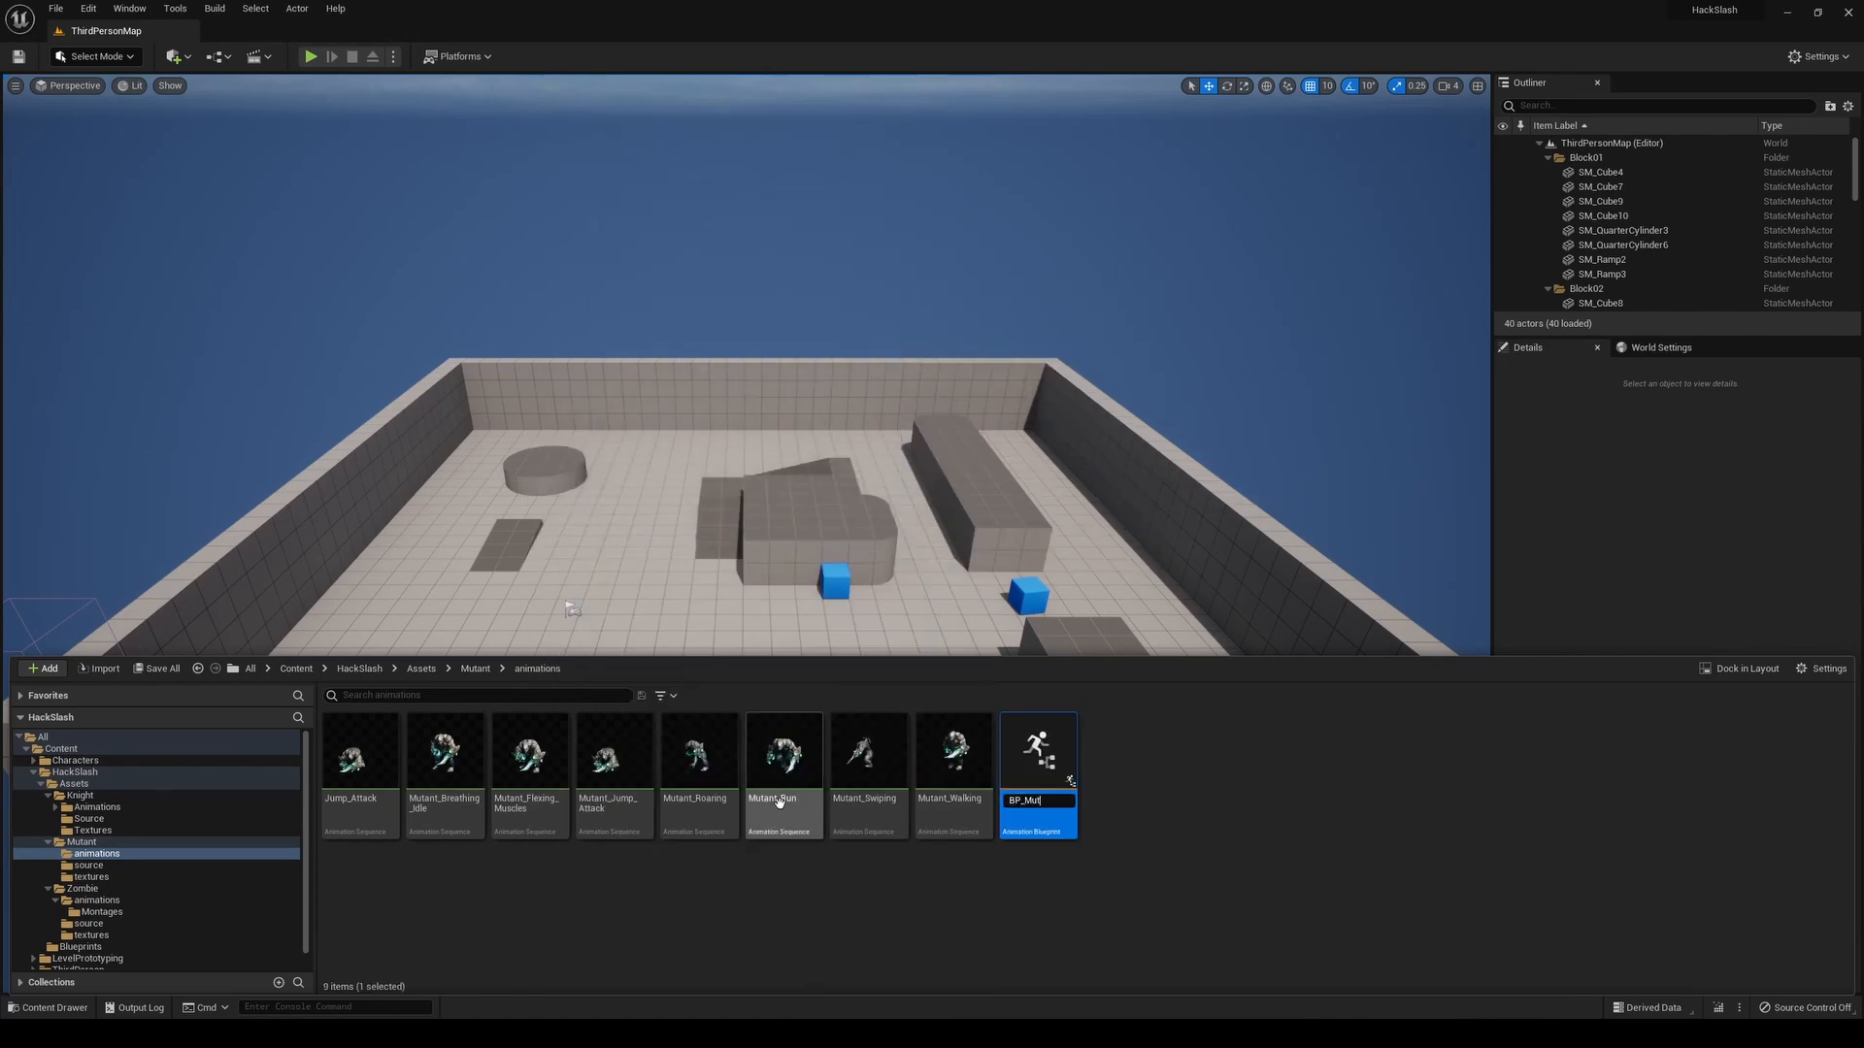
type("BP_MutantAnims")
key("Return")
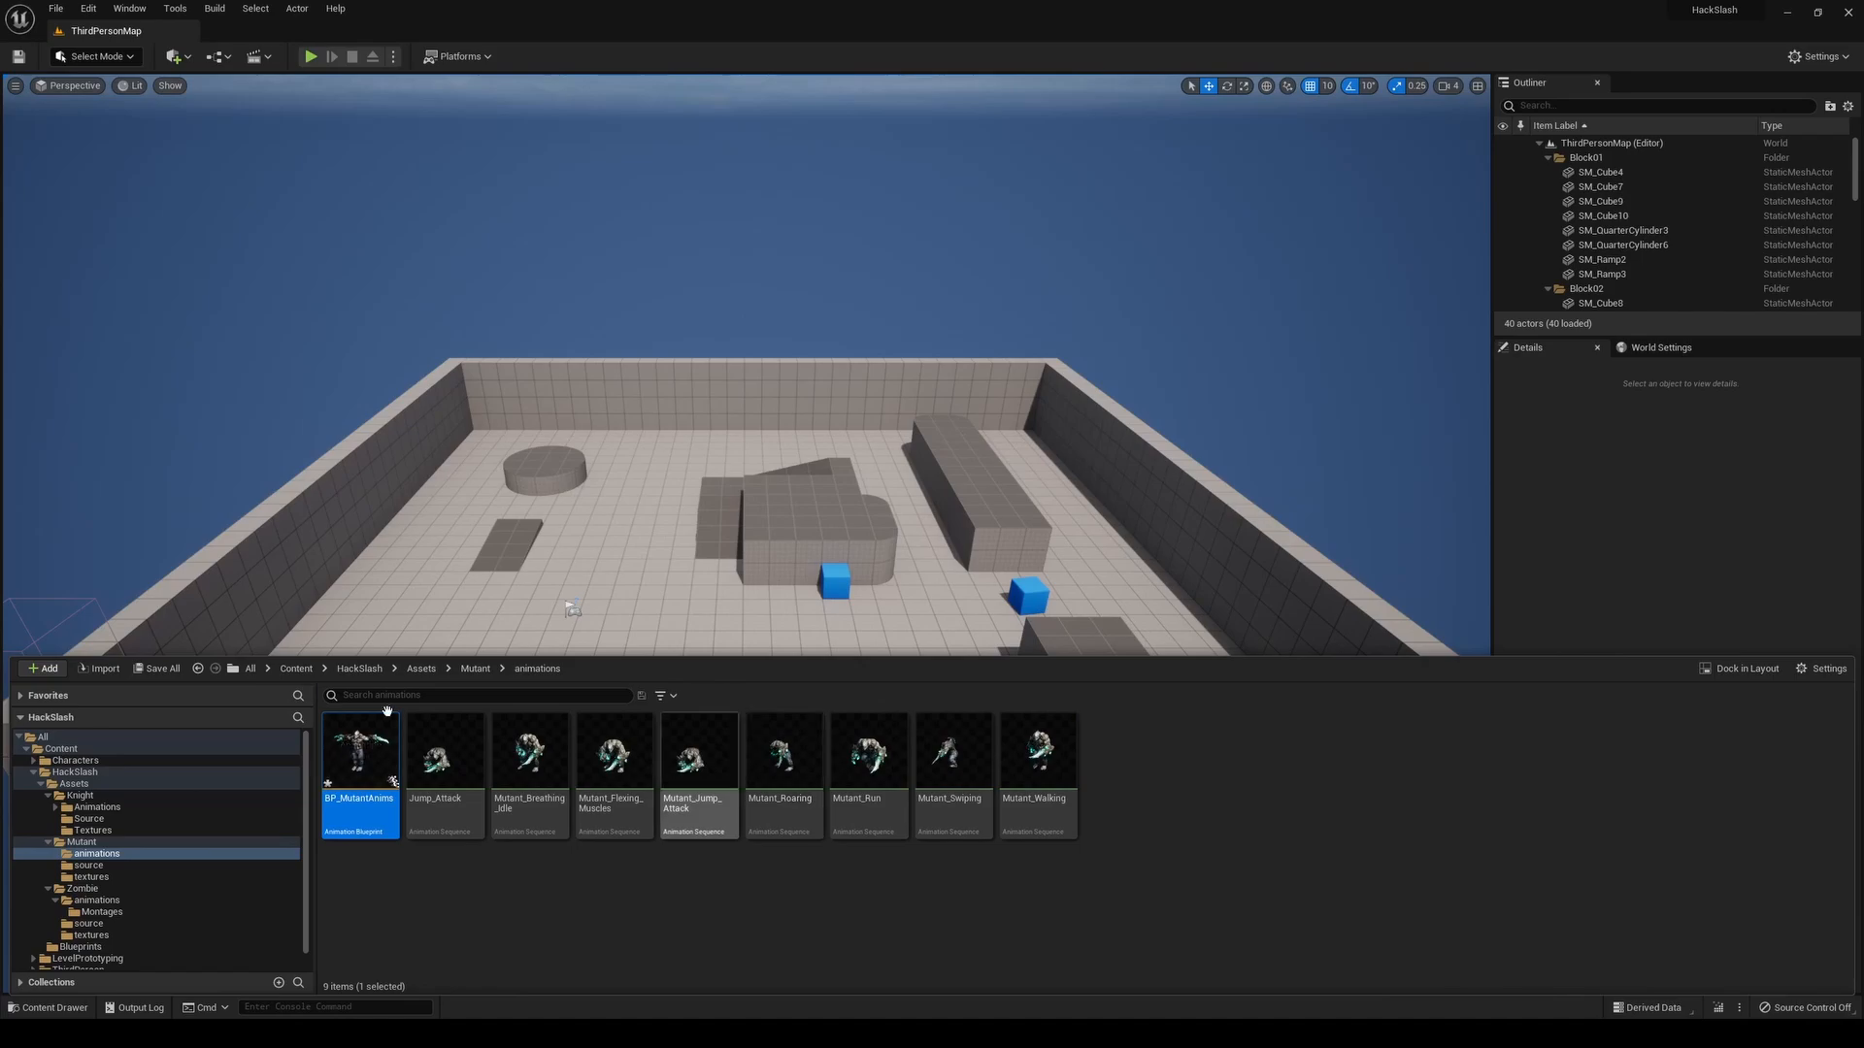
Open BP_MutantAnims and add a state machine named Main States to its AnimGraph
double_click(364, 776)
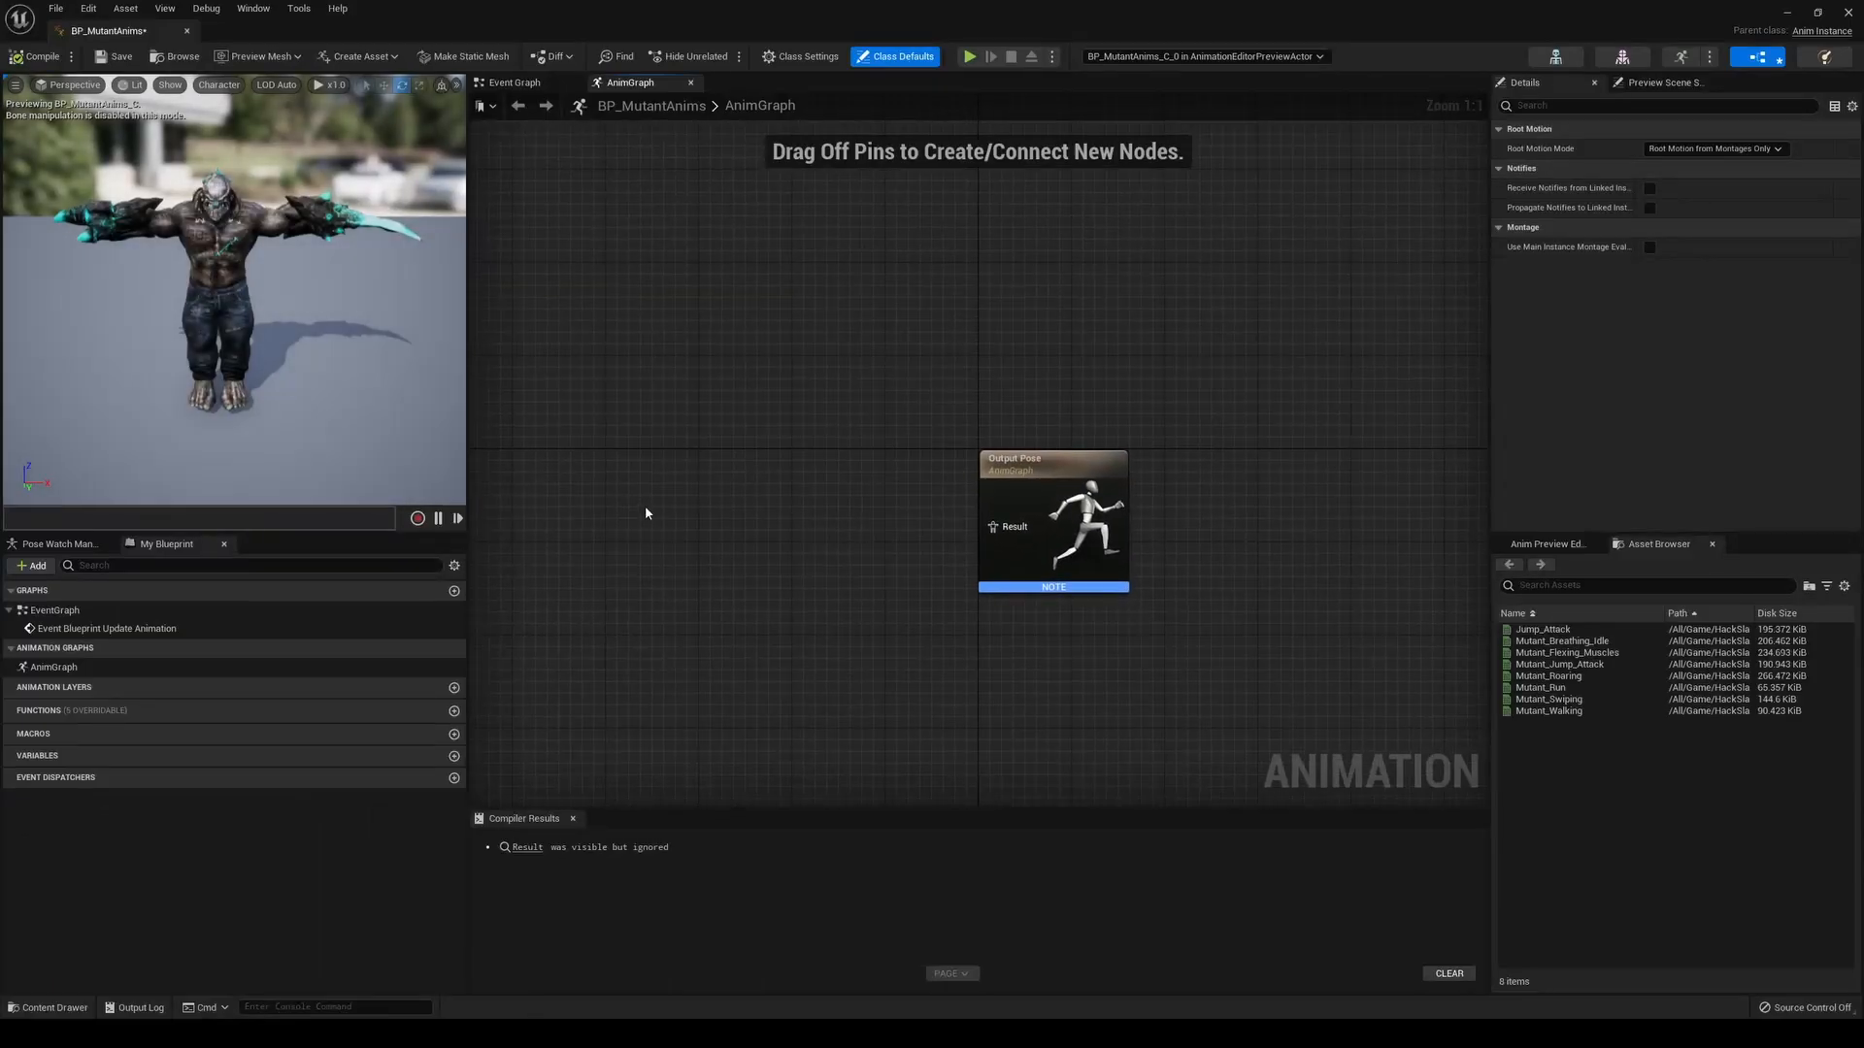
right_click(645, 507)
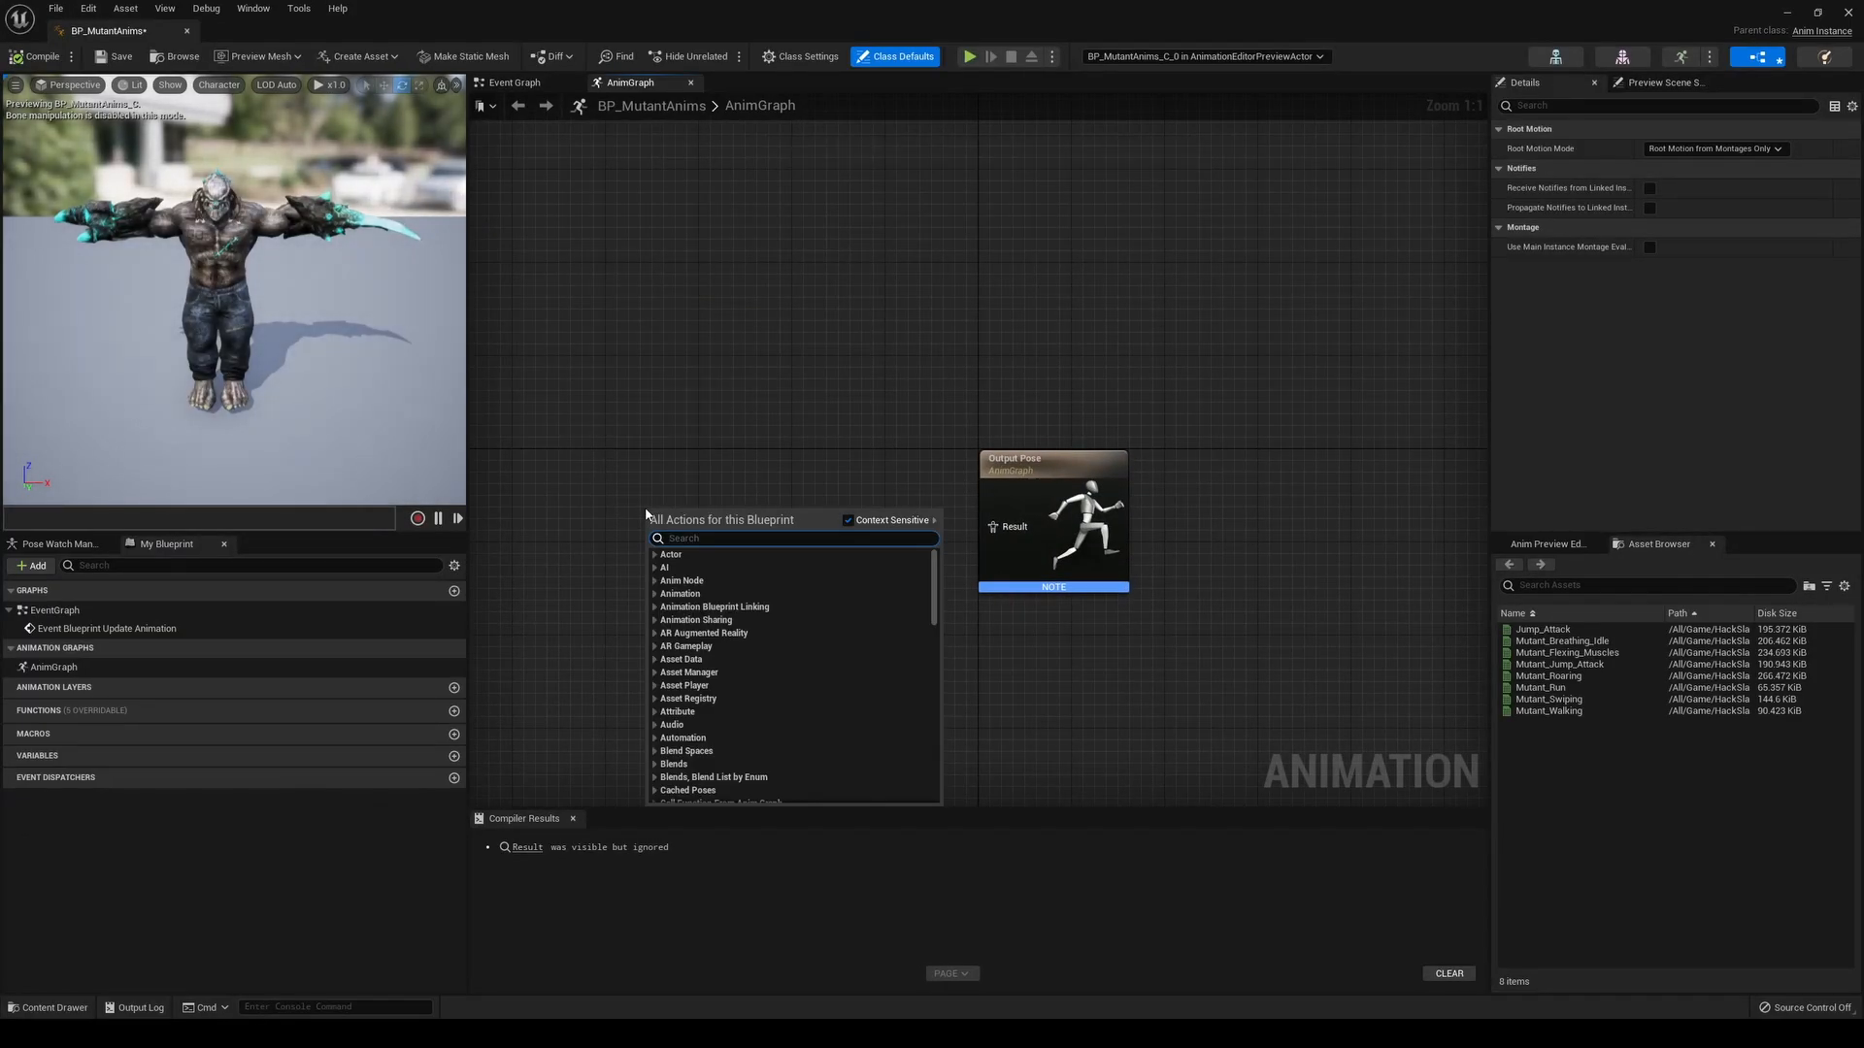
type("new stae")
key("BackSpace")
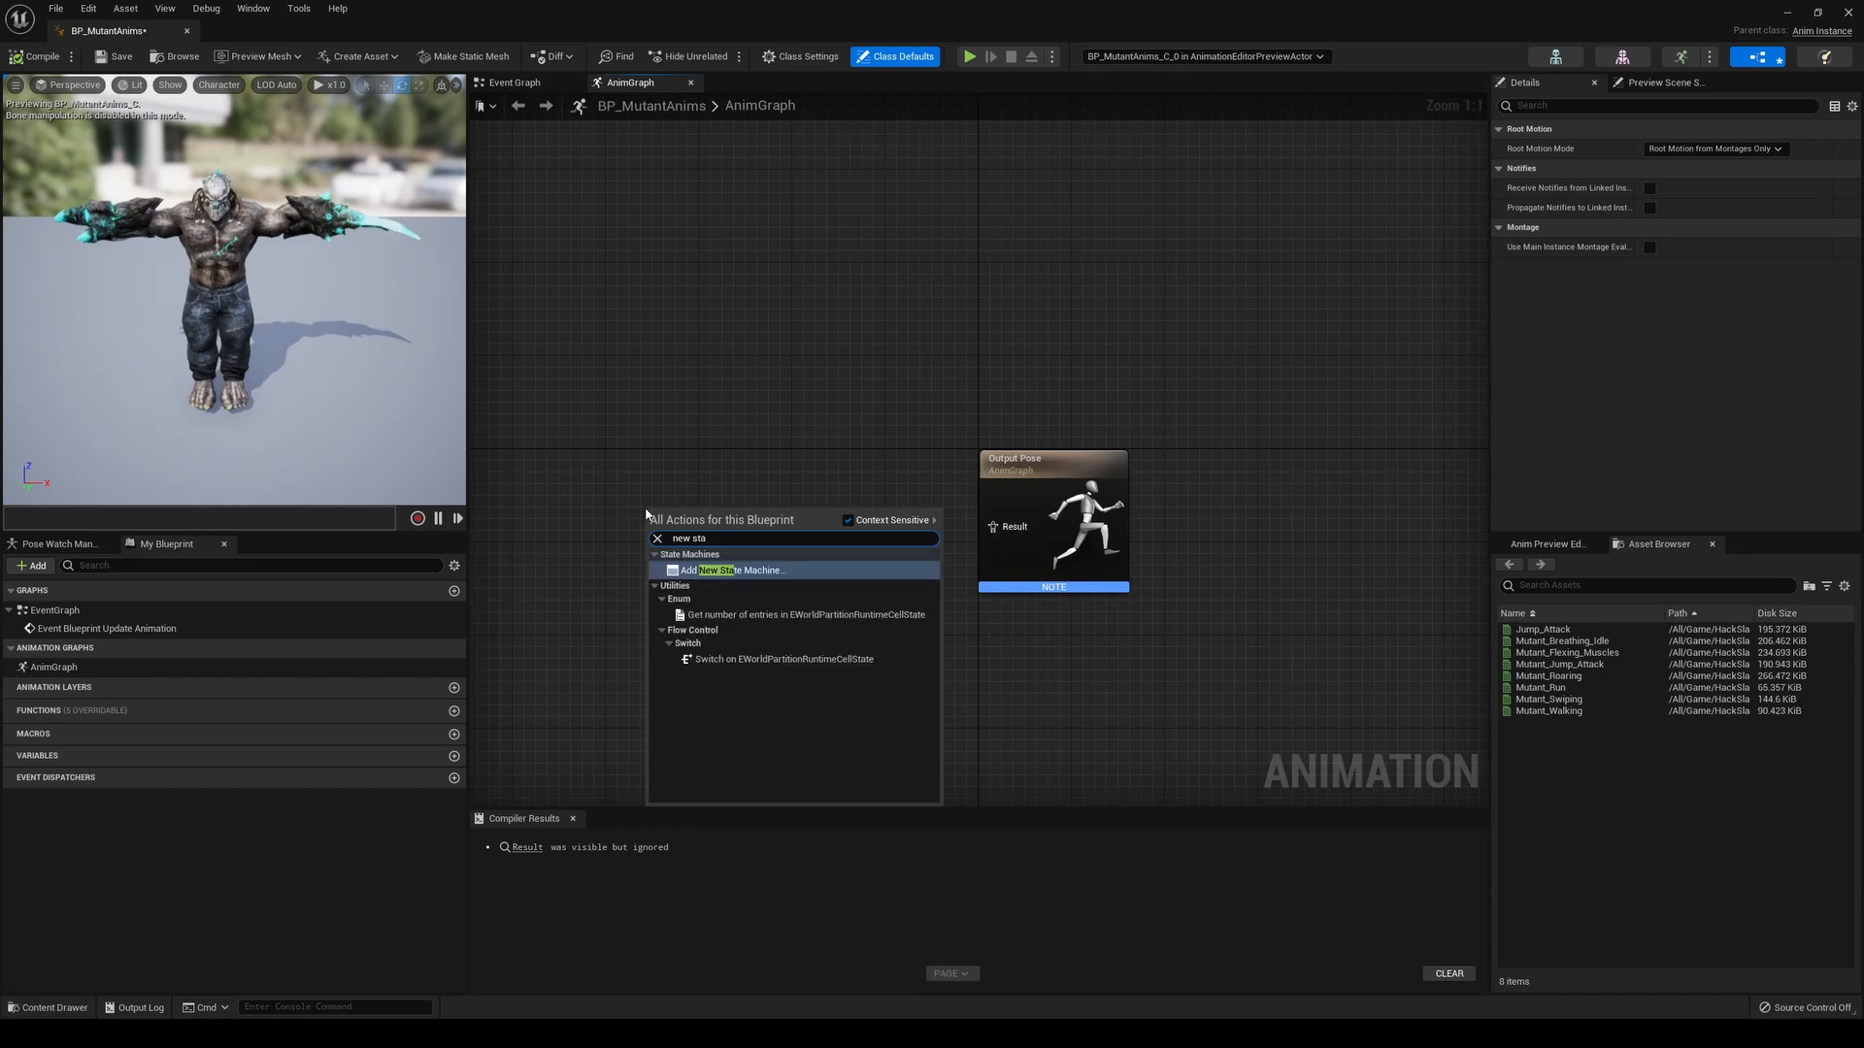
left_click(767, 571)
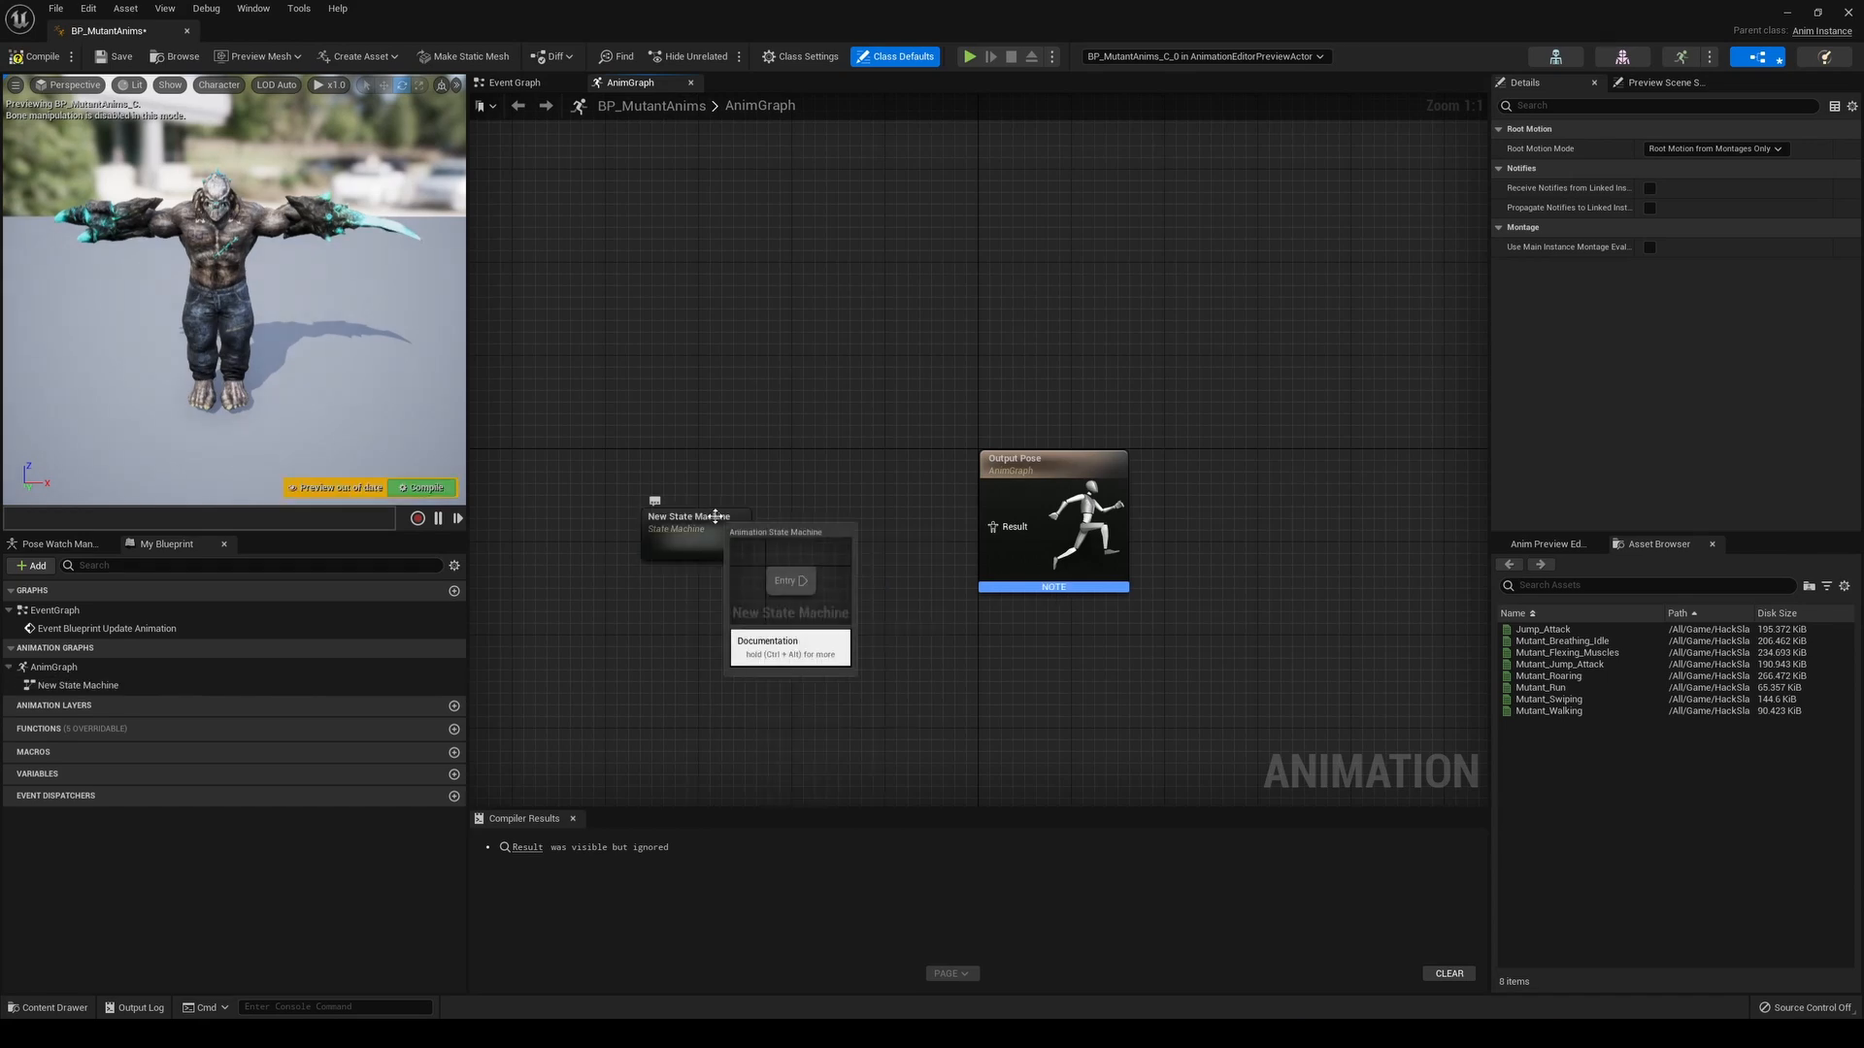
left_click(718, 549)
key("F2")
type("Main State")
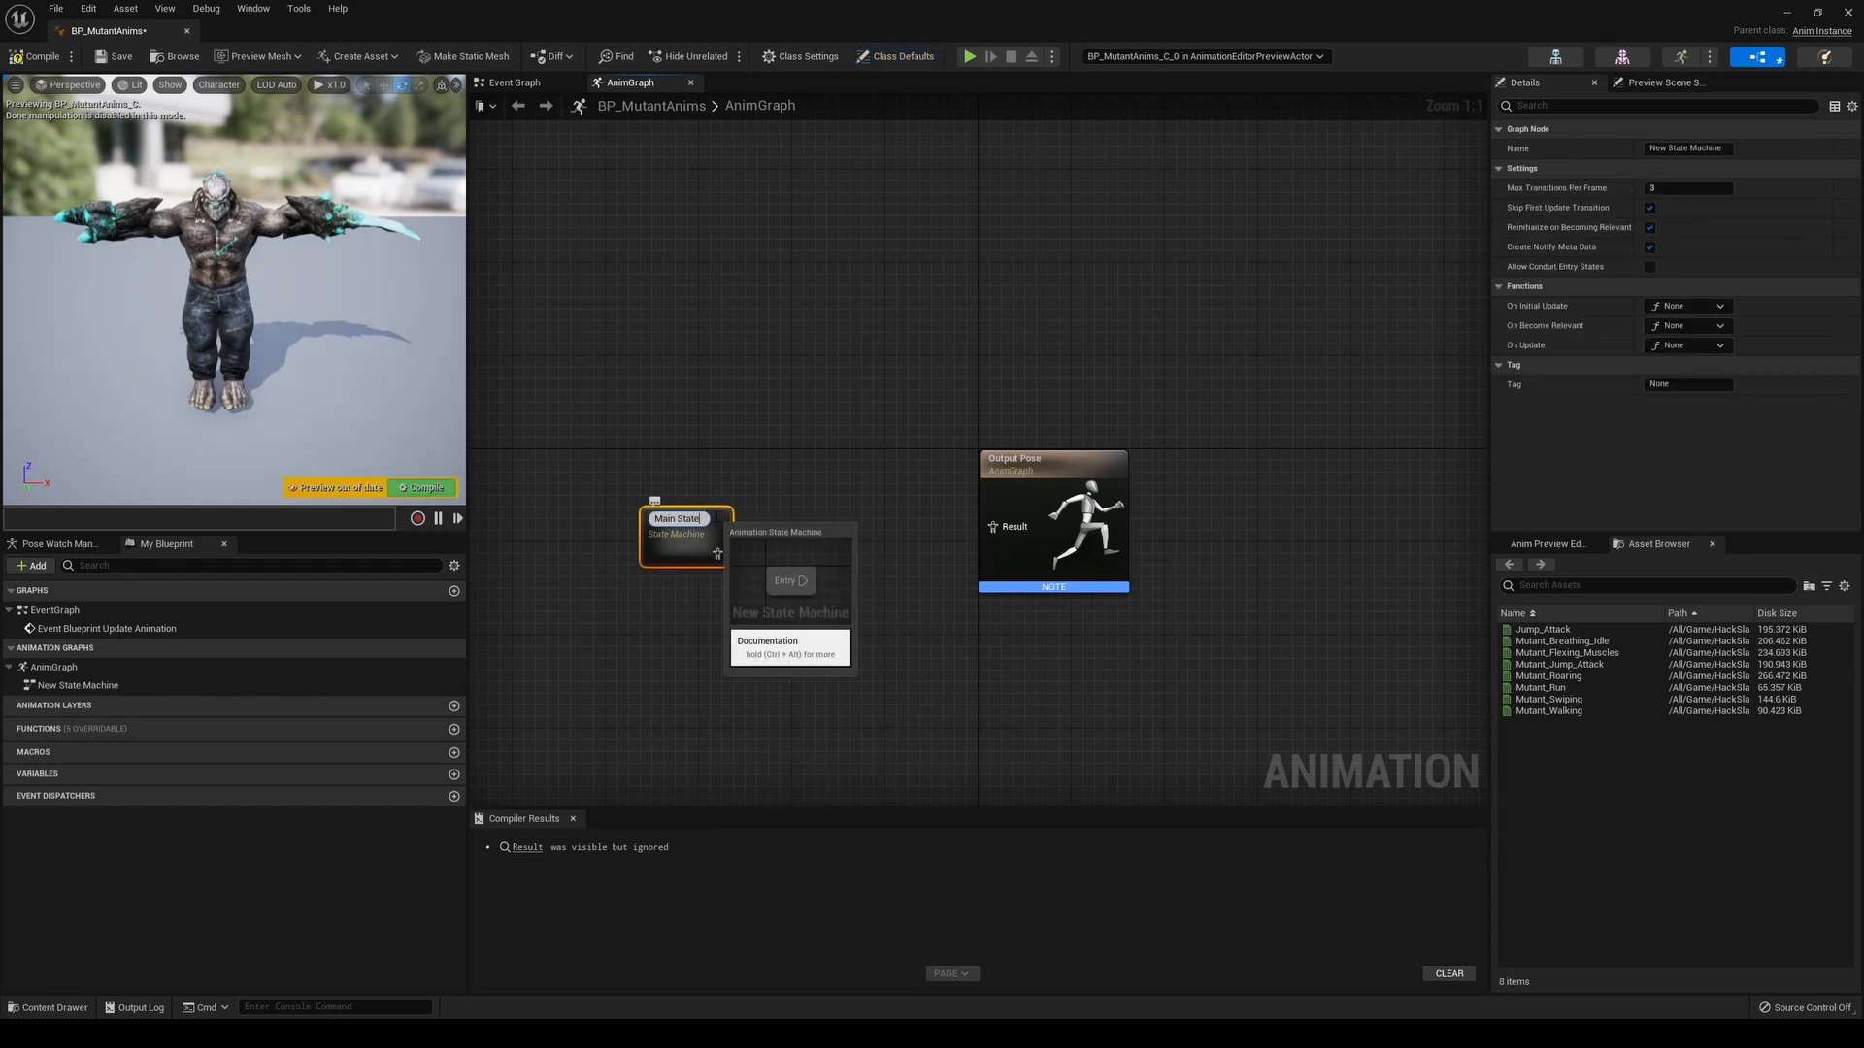
type("s")
key("Return")
Add a DefaultSlot node to the AnimGraph with its source fed by the Main States output
left_click_drag(712, 550, 820, 534)
type("slot")
key("Return")
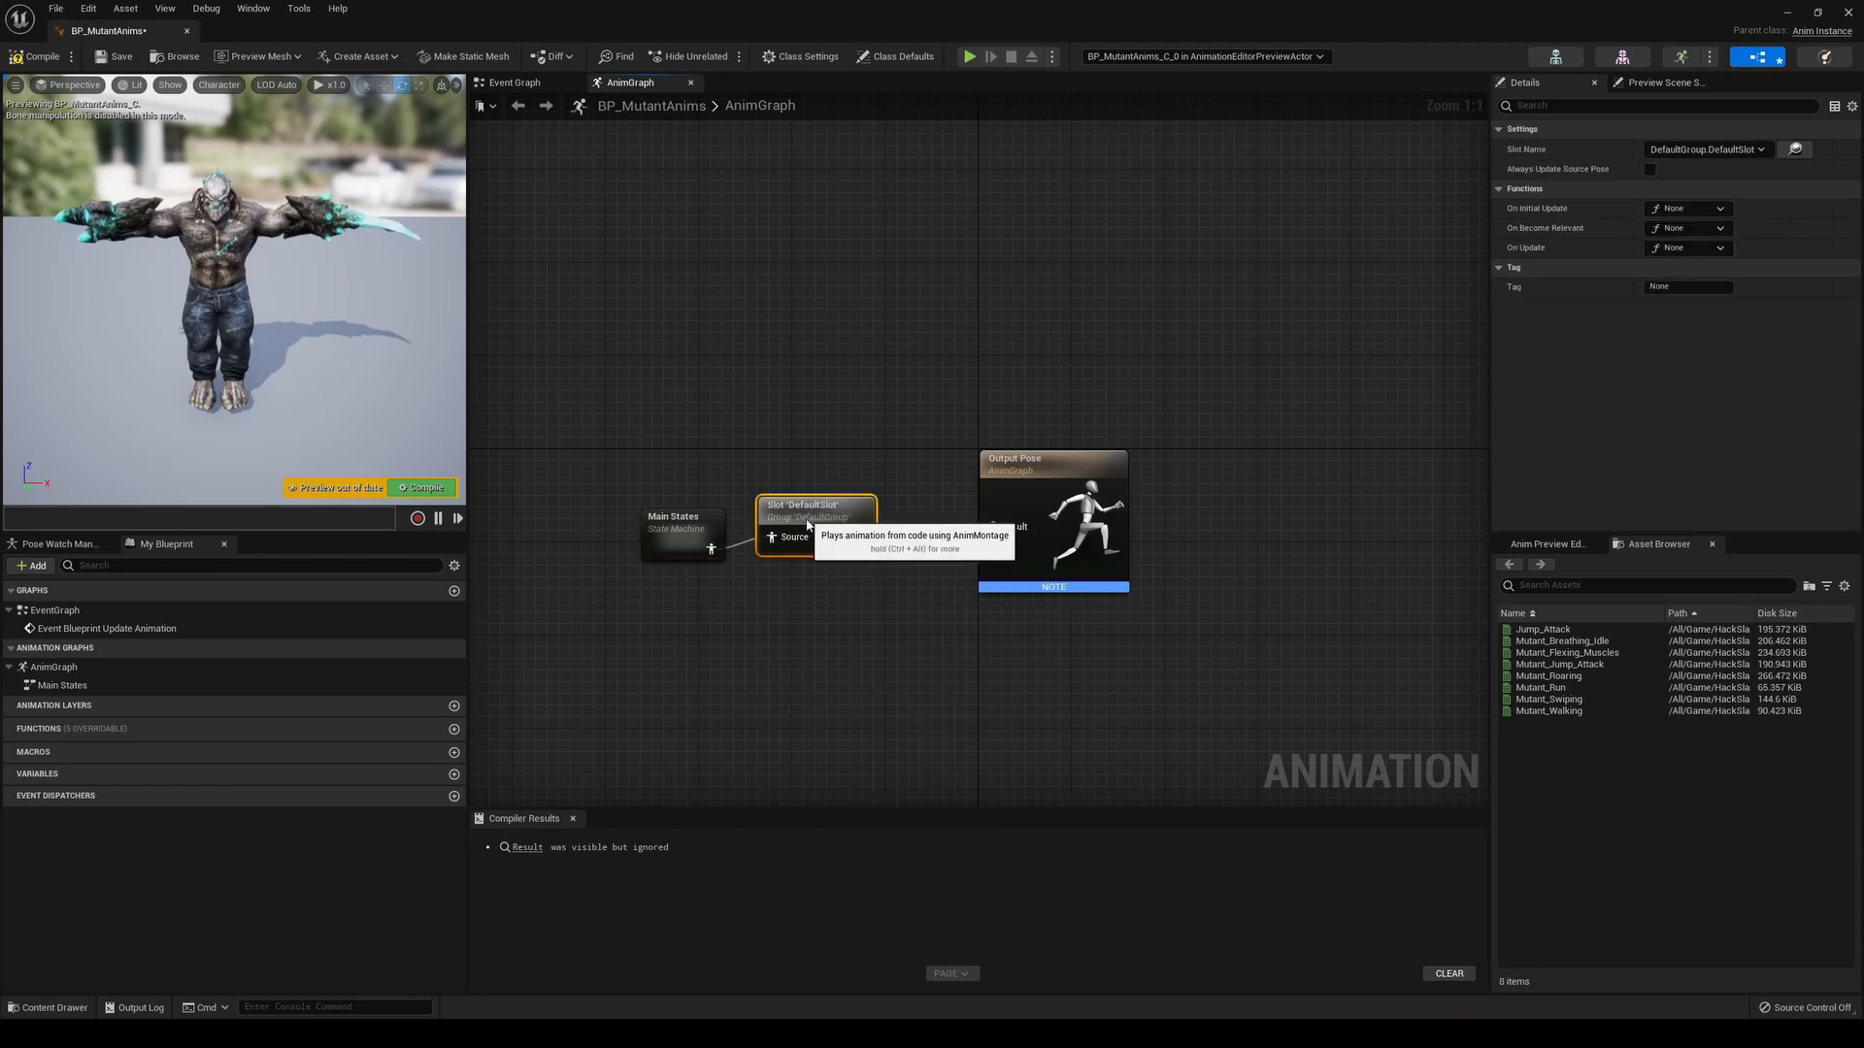
Connect the DefaultSlot node's output to the Output Pose result and align the Main States and slot nodes with it
left_click_drag(996, 536, 997, 536)
left_click_drag(637, 481, 812, 534)
left_click_drag(824, 524, 861, 499)
left_click(842, 420)
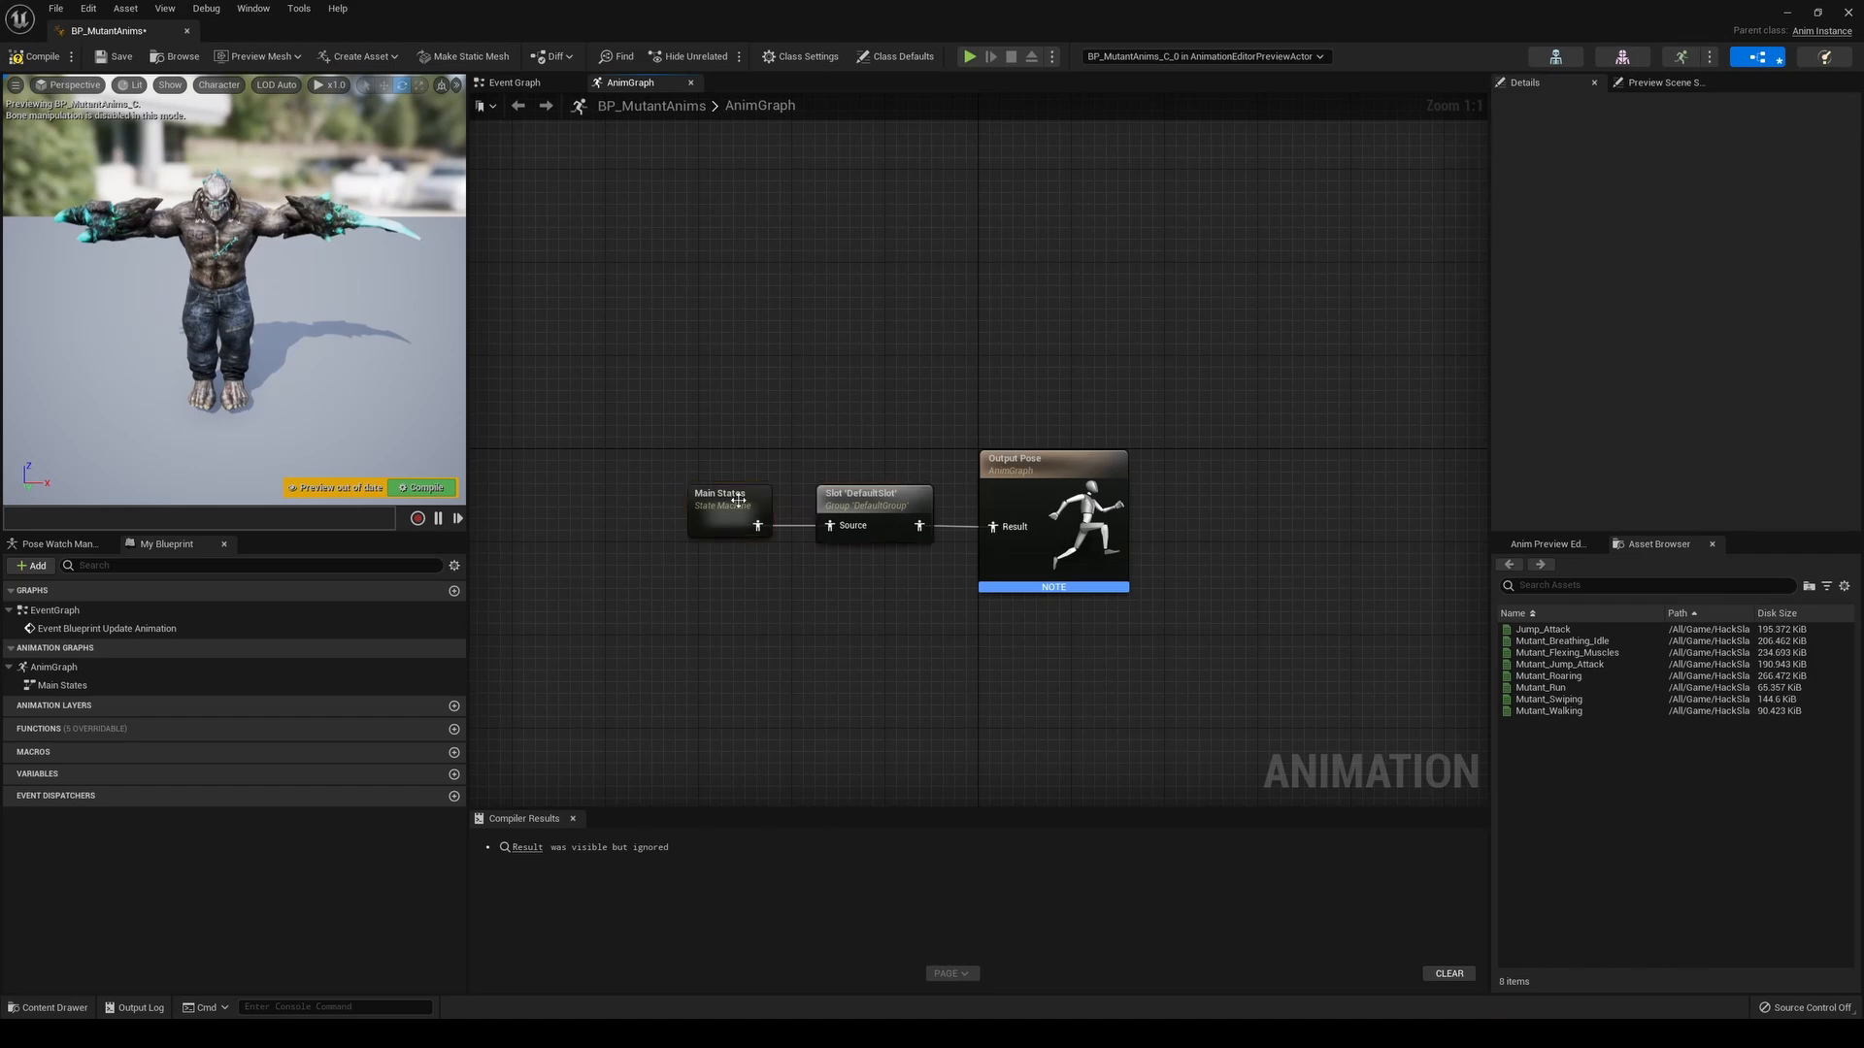
Open the Main States state machine and add a state named Idle connected from Entry
double_click(762, 500)
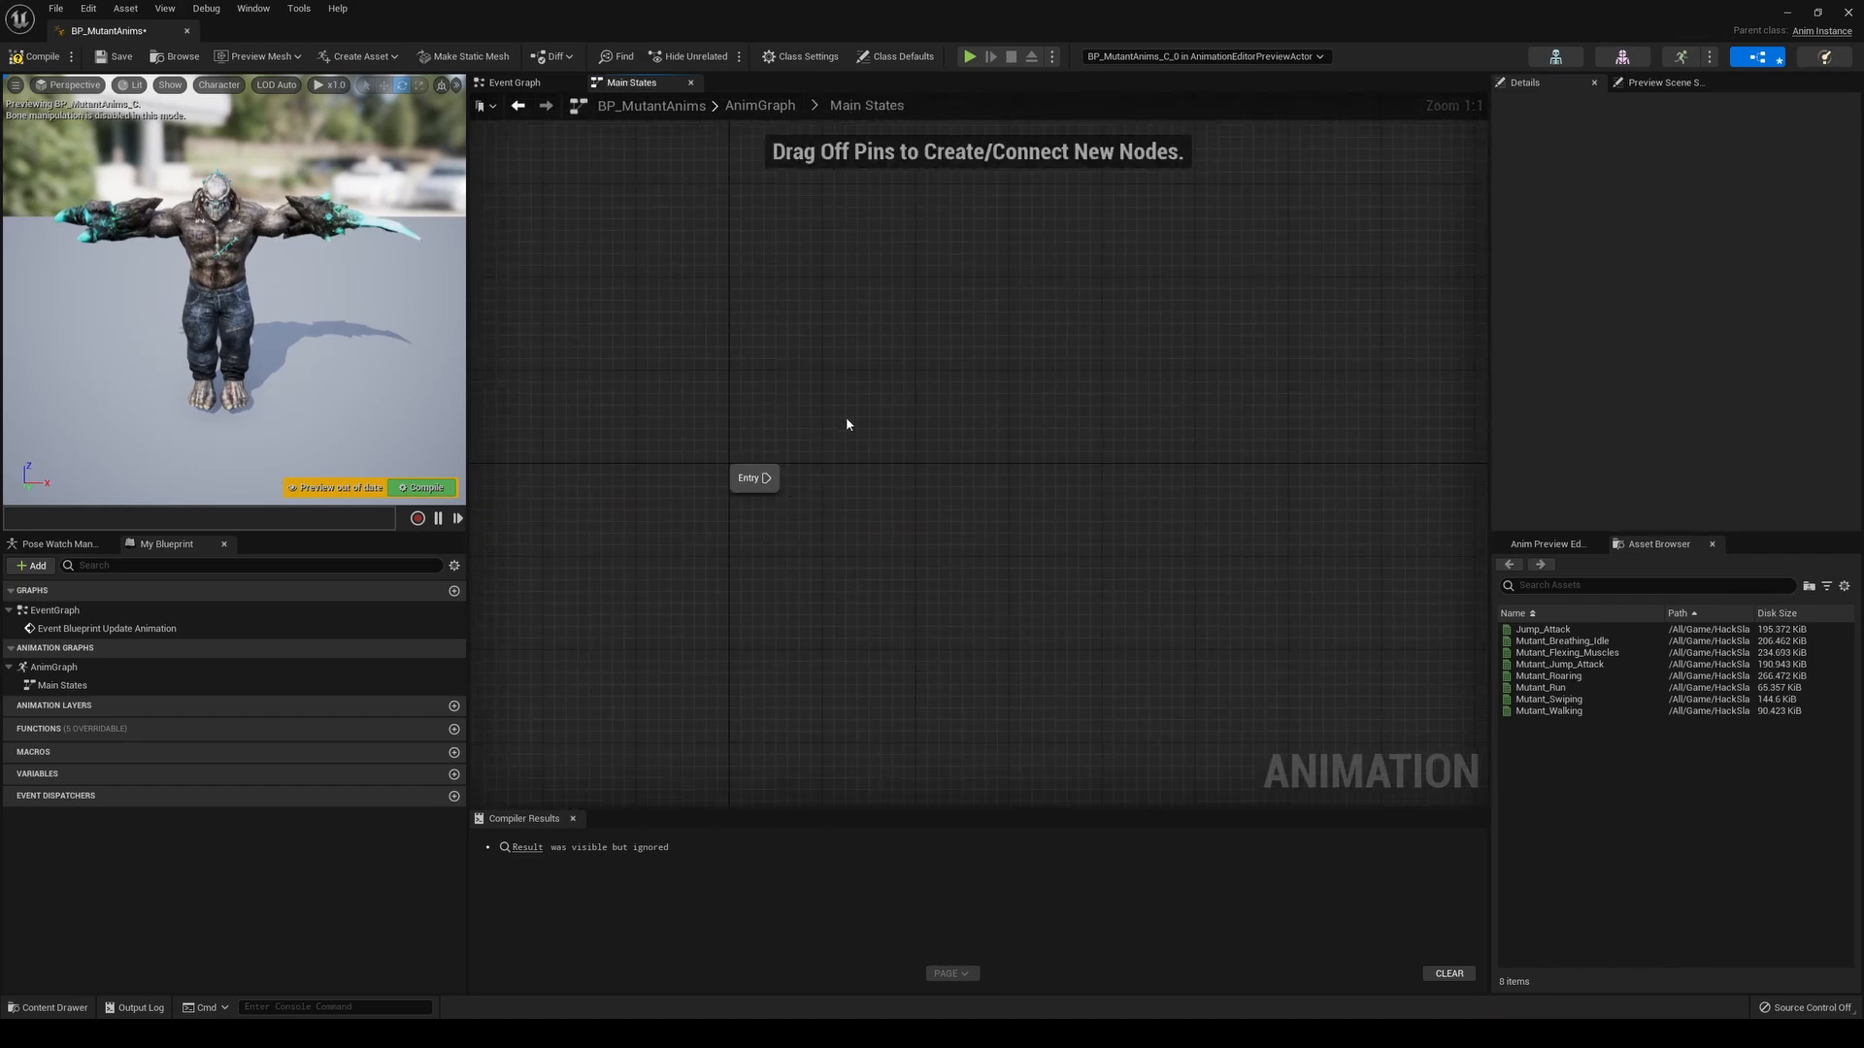
right_click_drag(797, 473, 683, 474)
left_click_drag(653, 479, 721, 481)
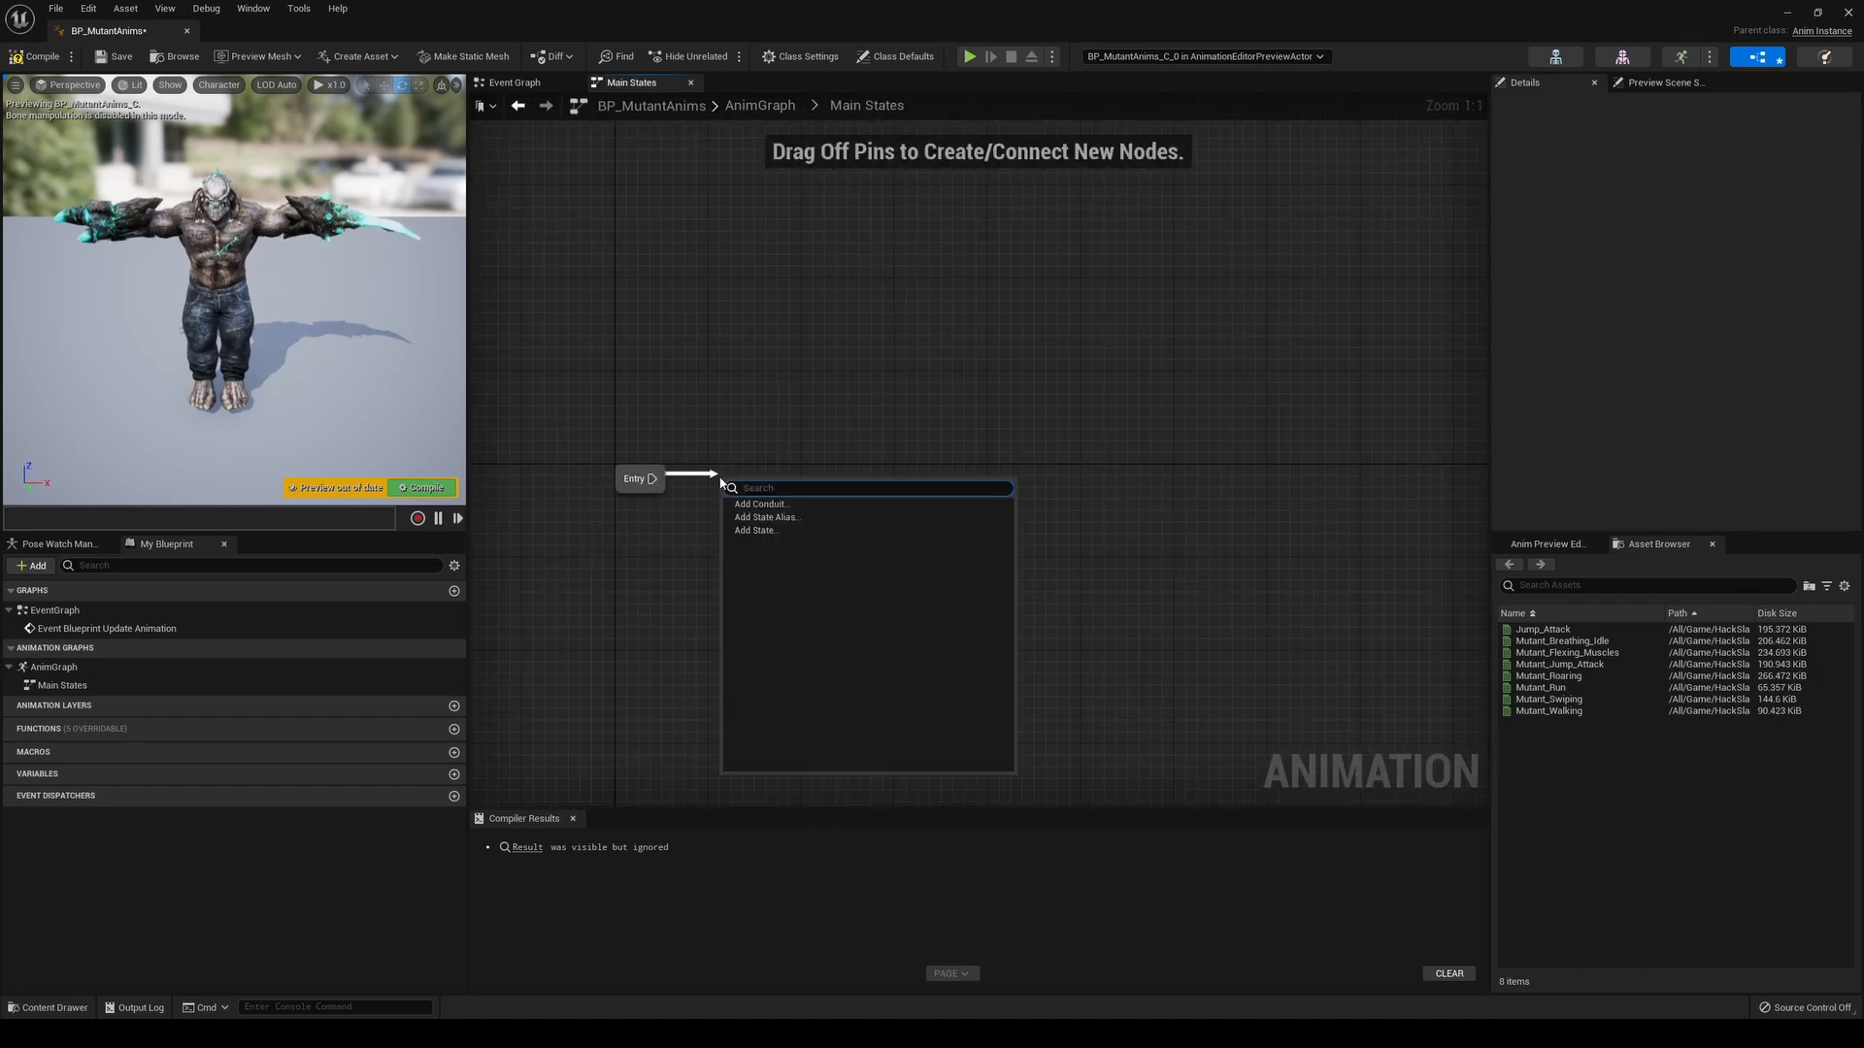
type("state")
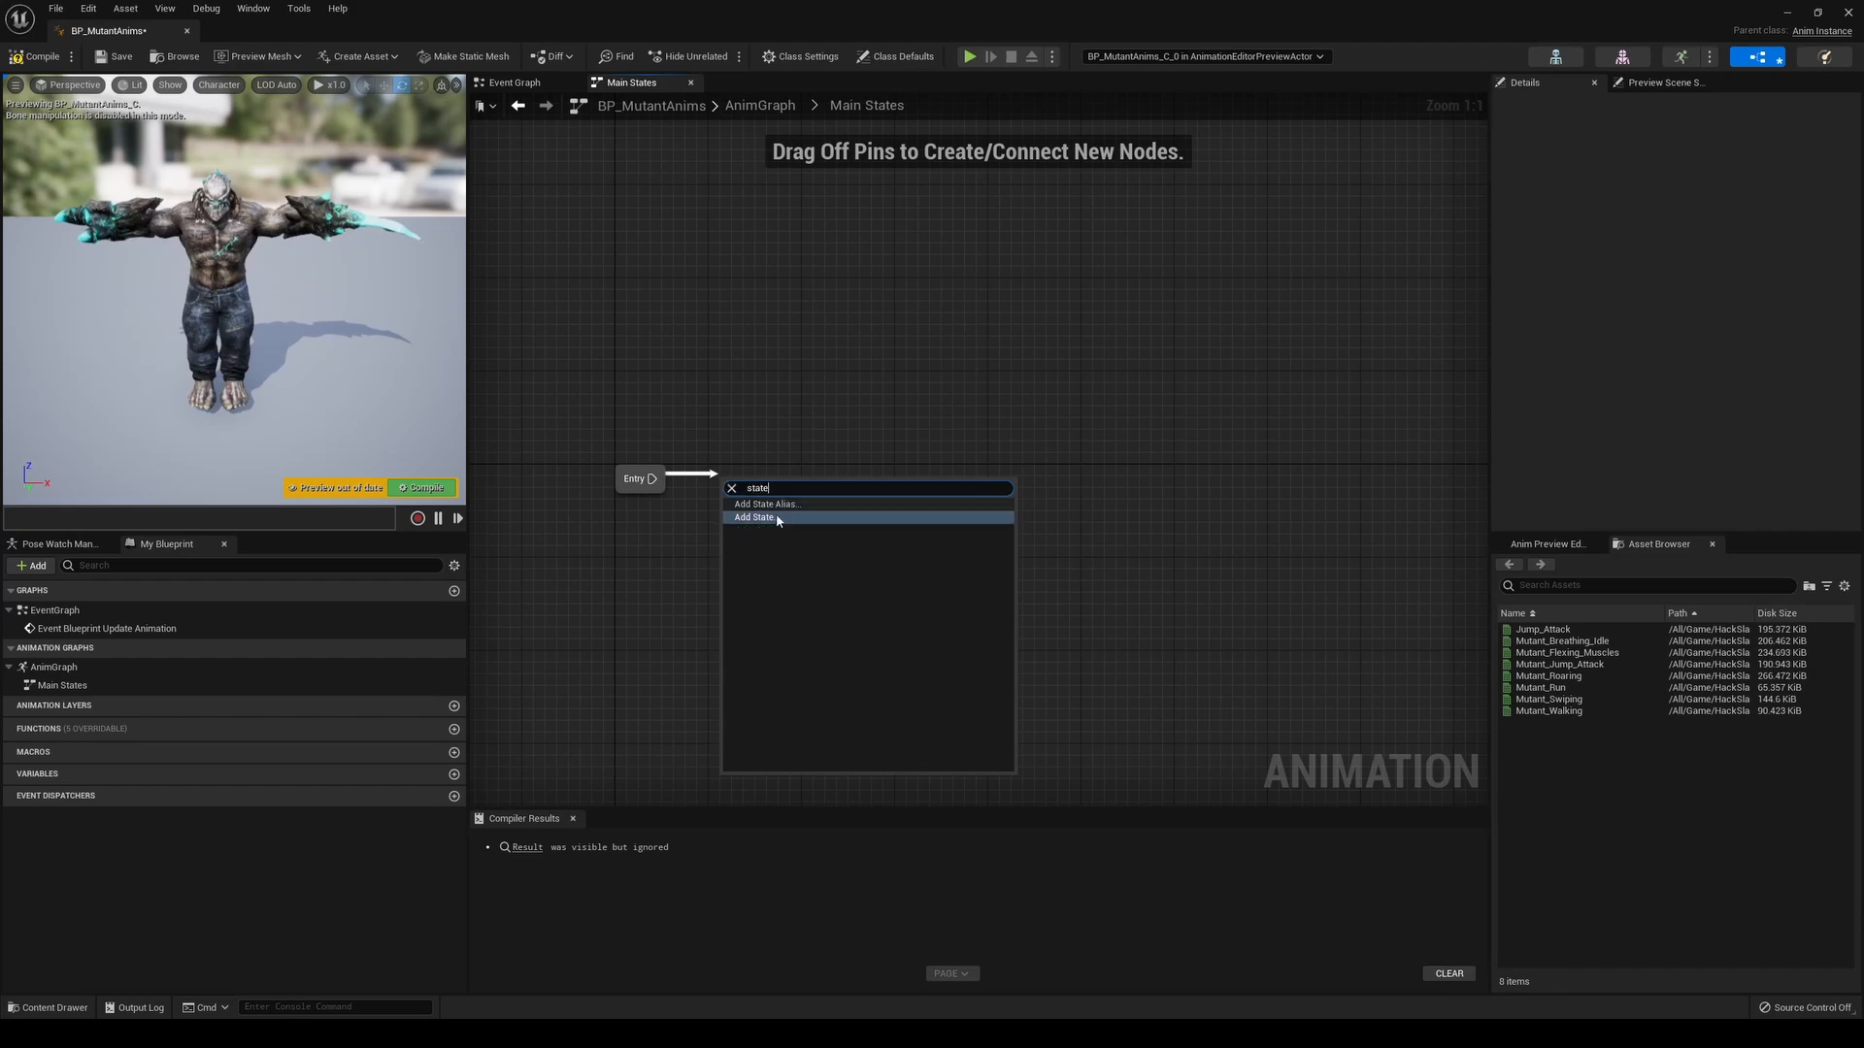
left_click(777, 518)
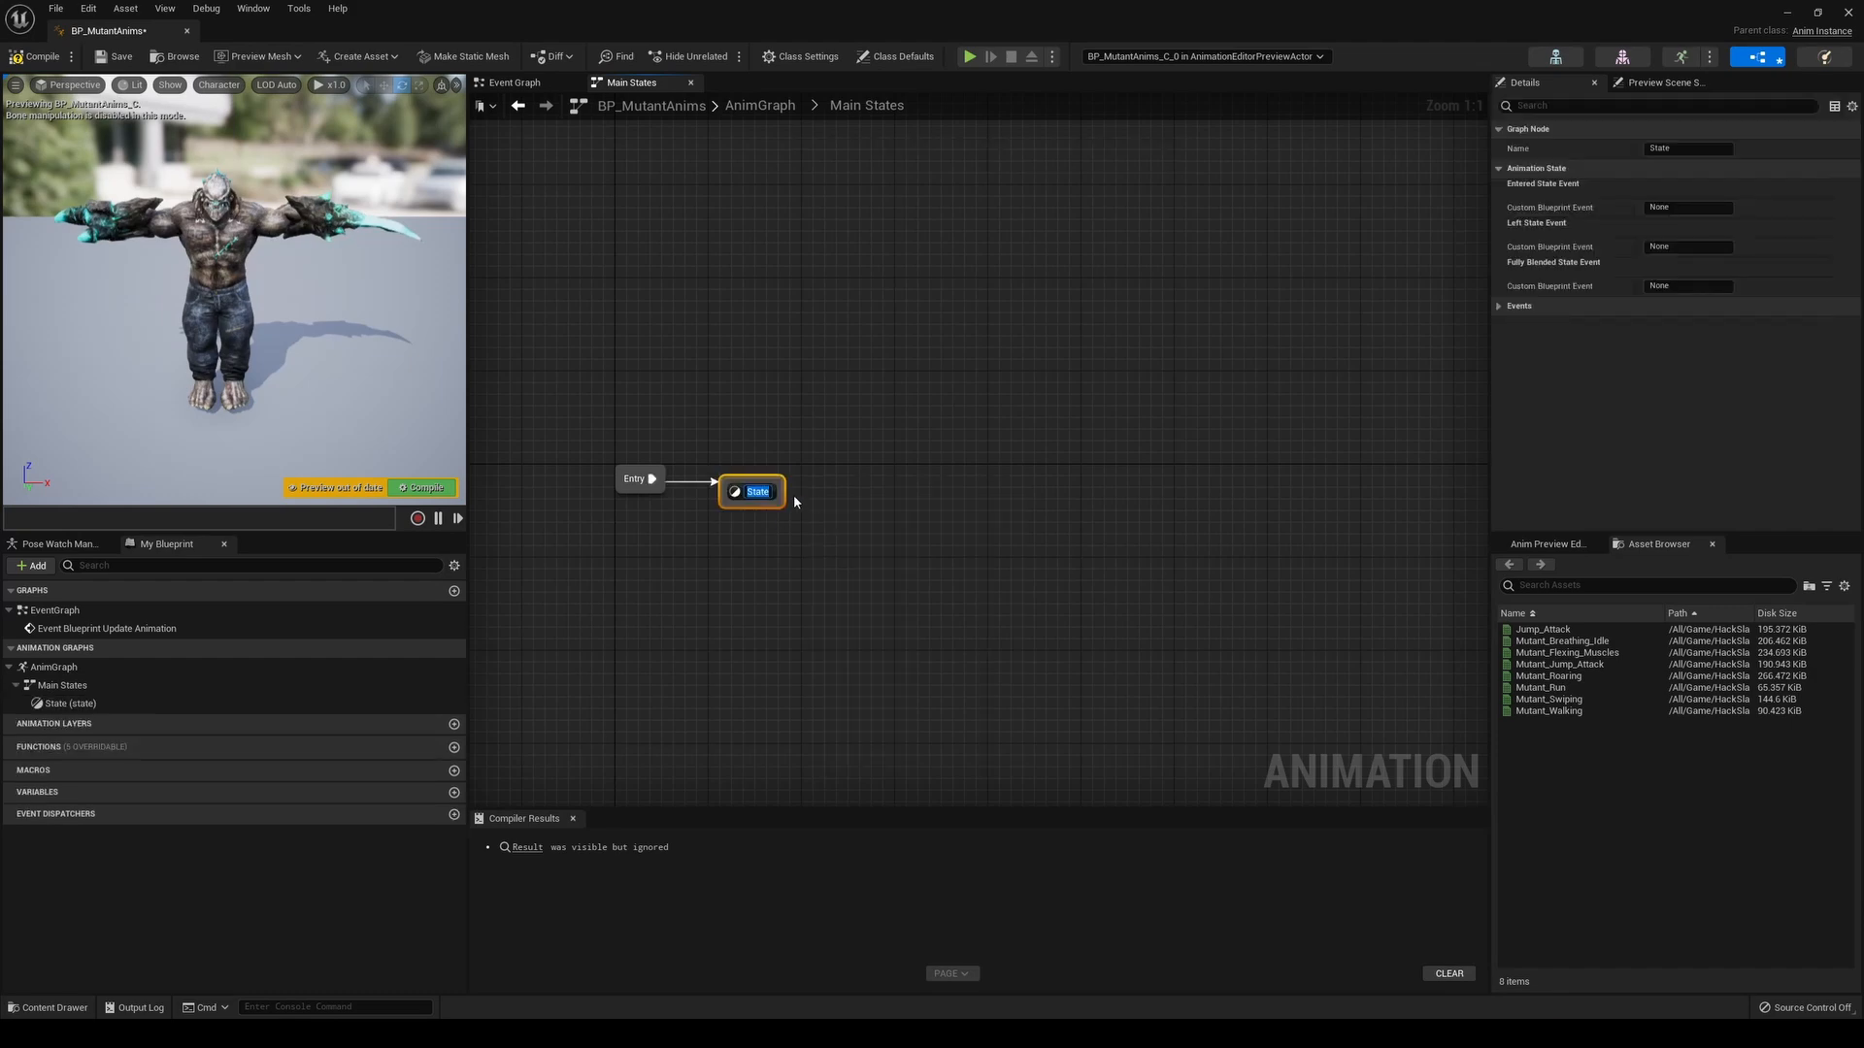
type("Idle")
key("Return")
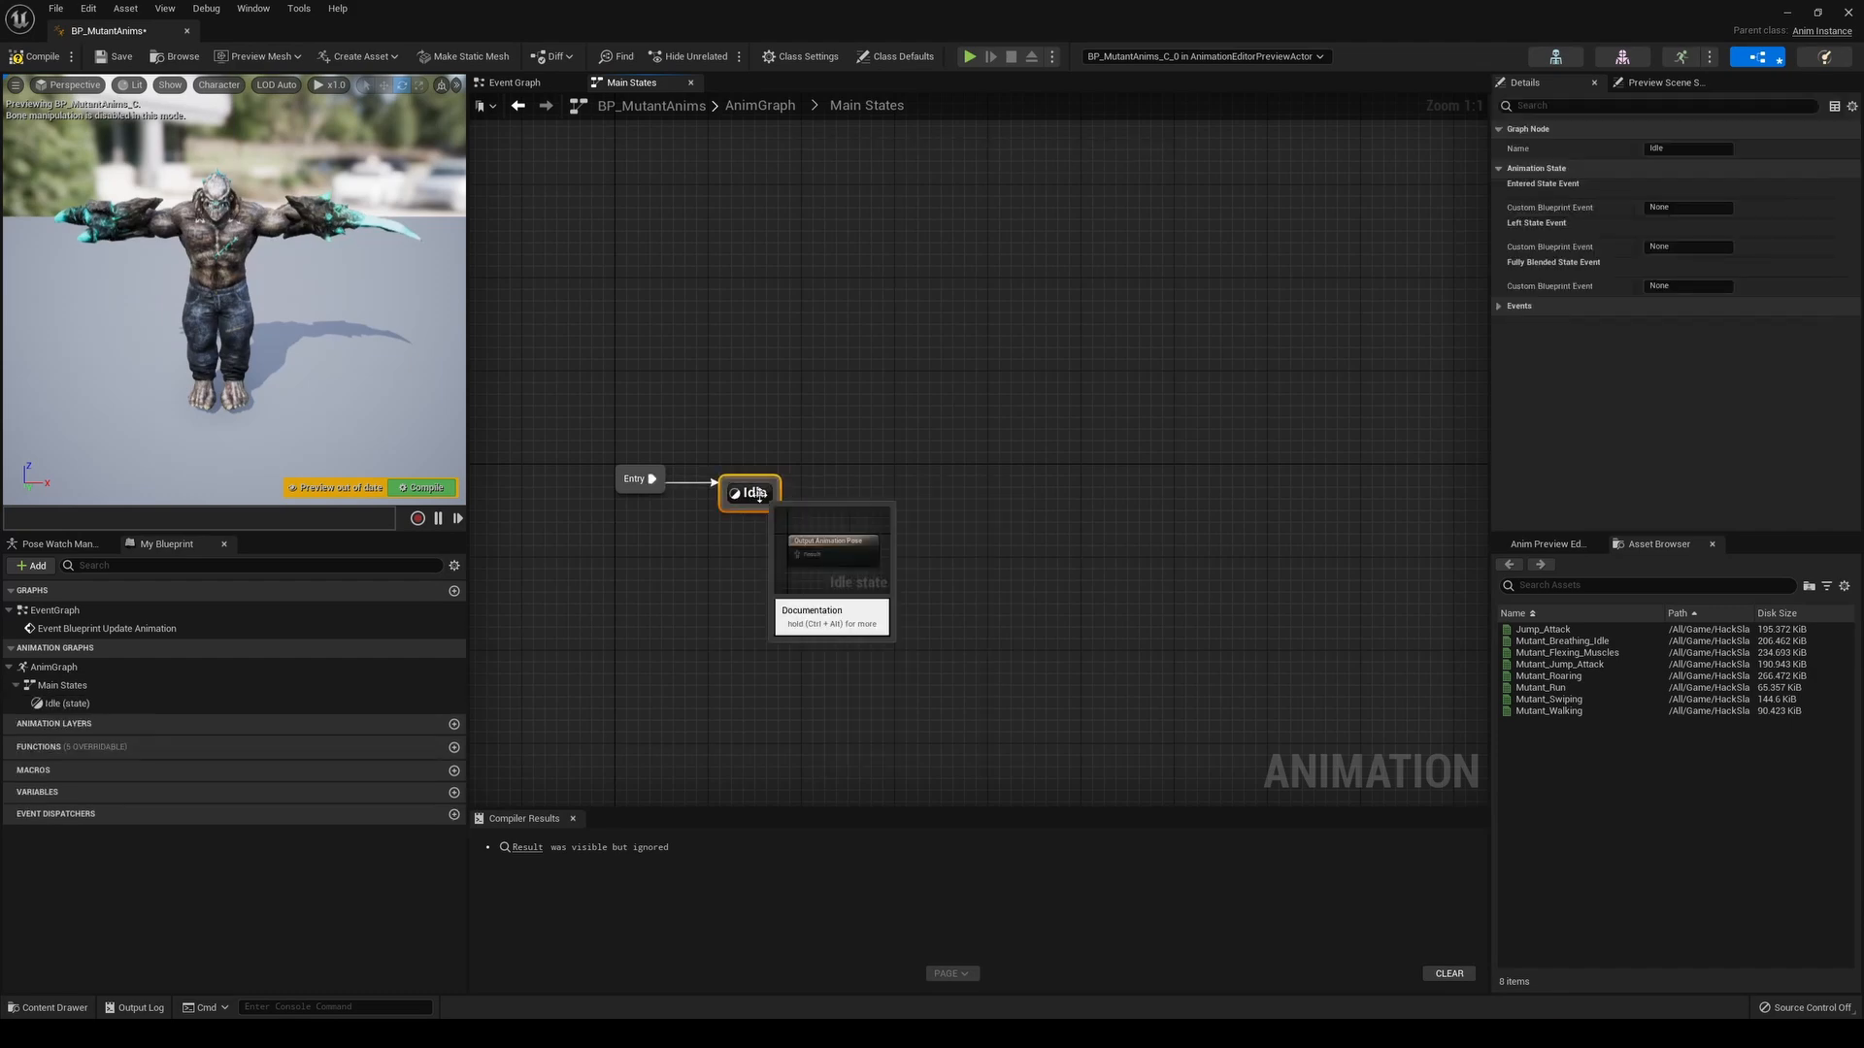
left_click(819, 496)
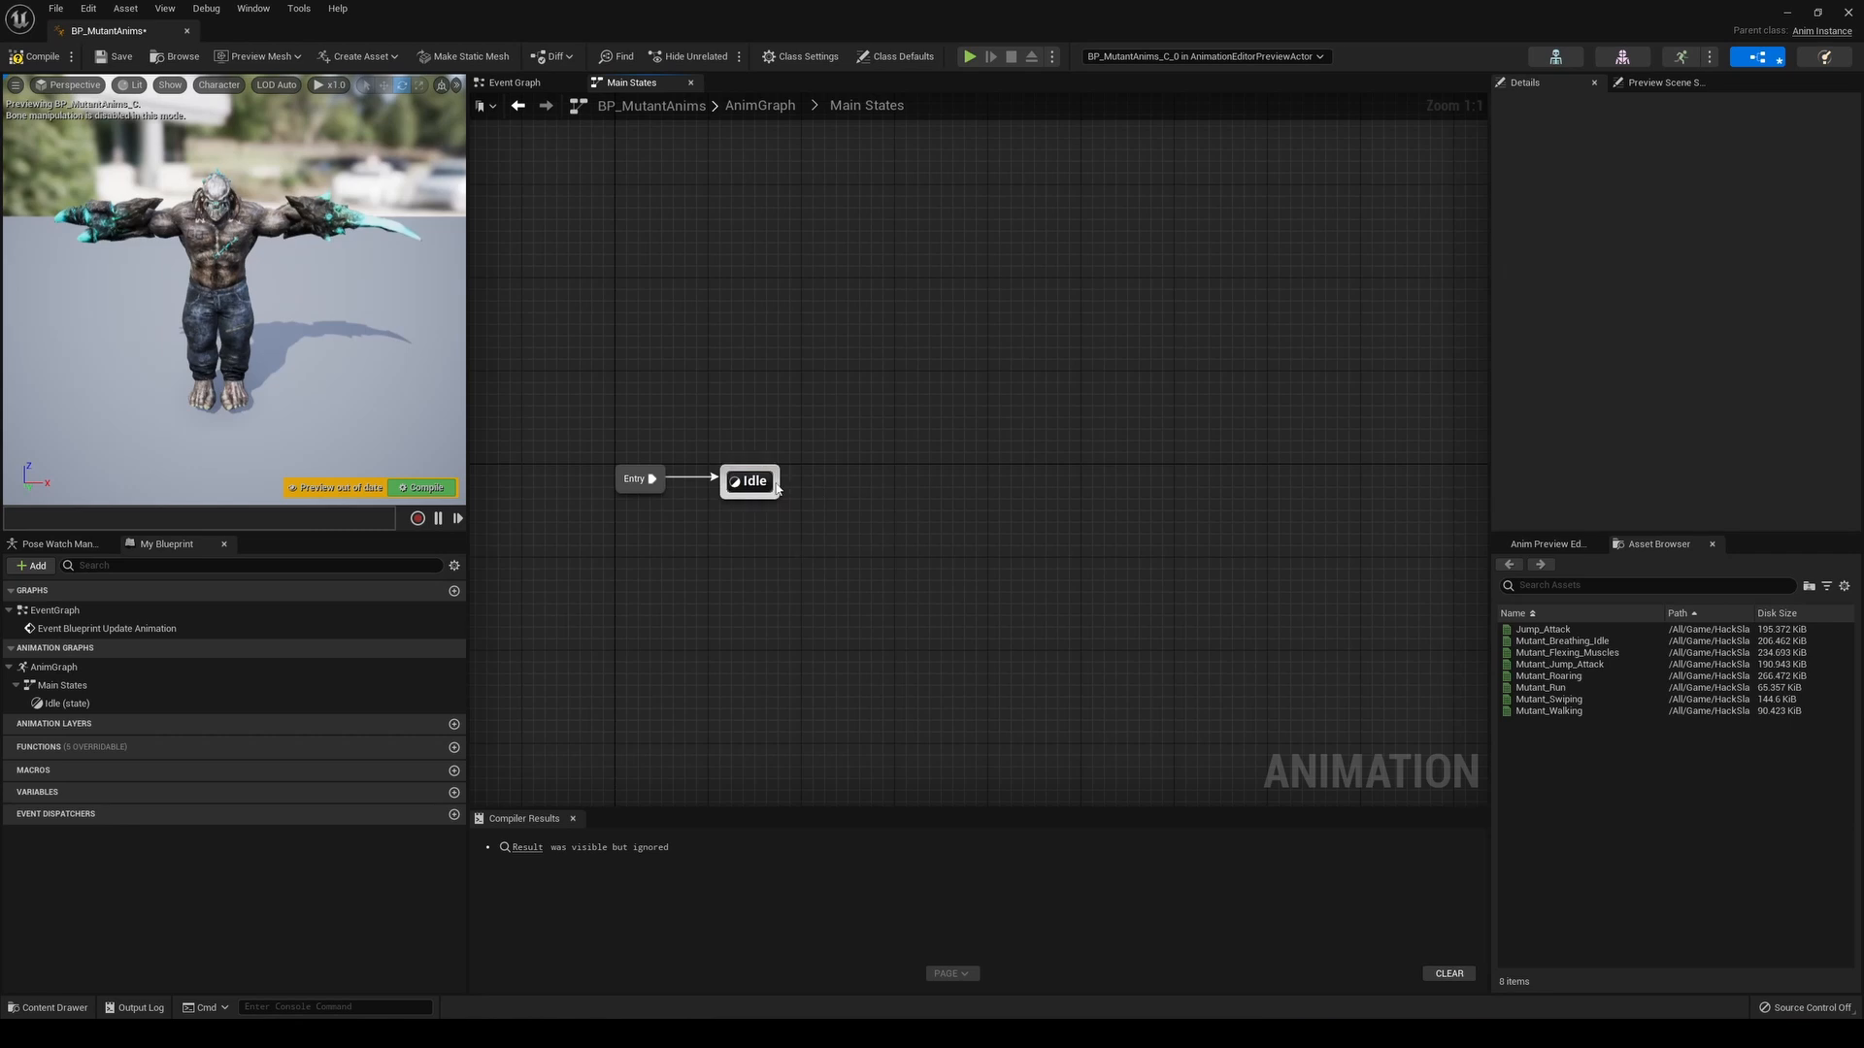
Add a state named Walk/Run with a transition from Idle and align it in line with Idle
left_click_drag(777, 488, 855, 482)
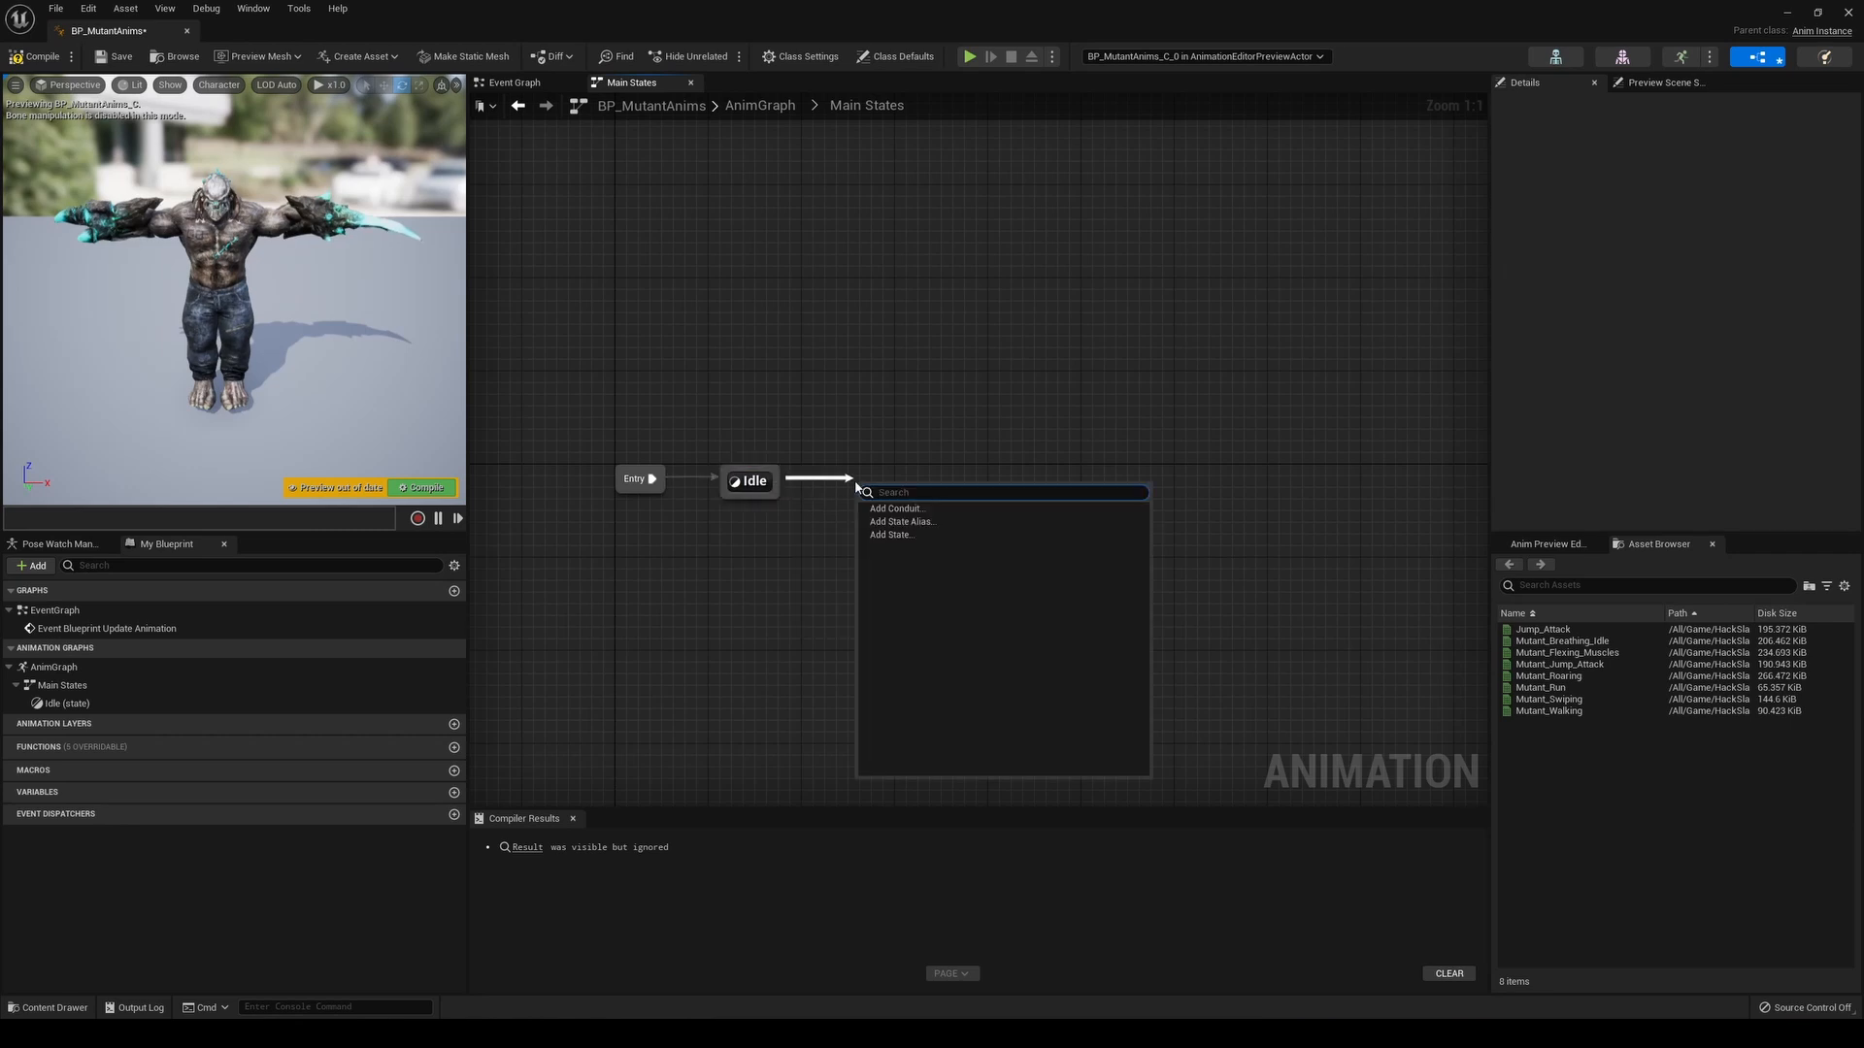
left_click(911, 533)
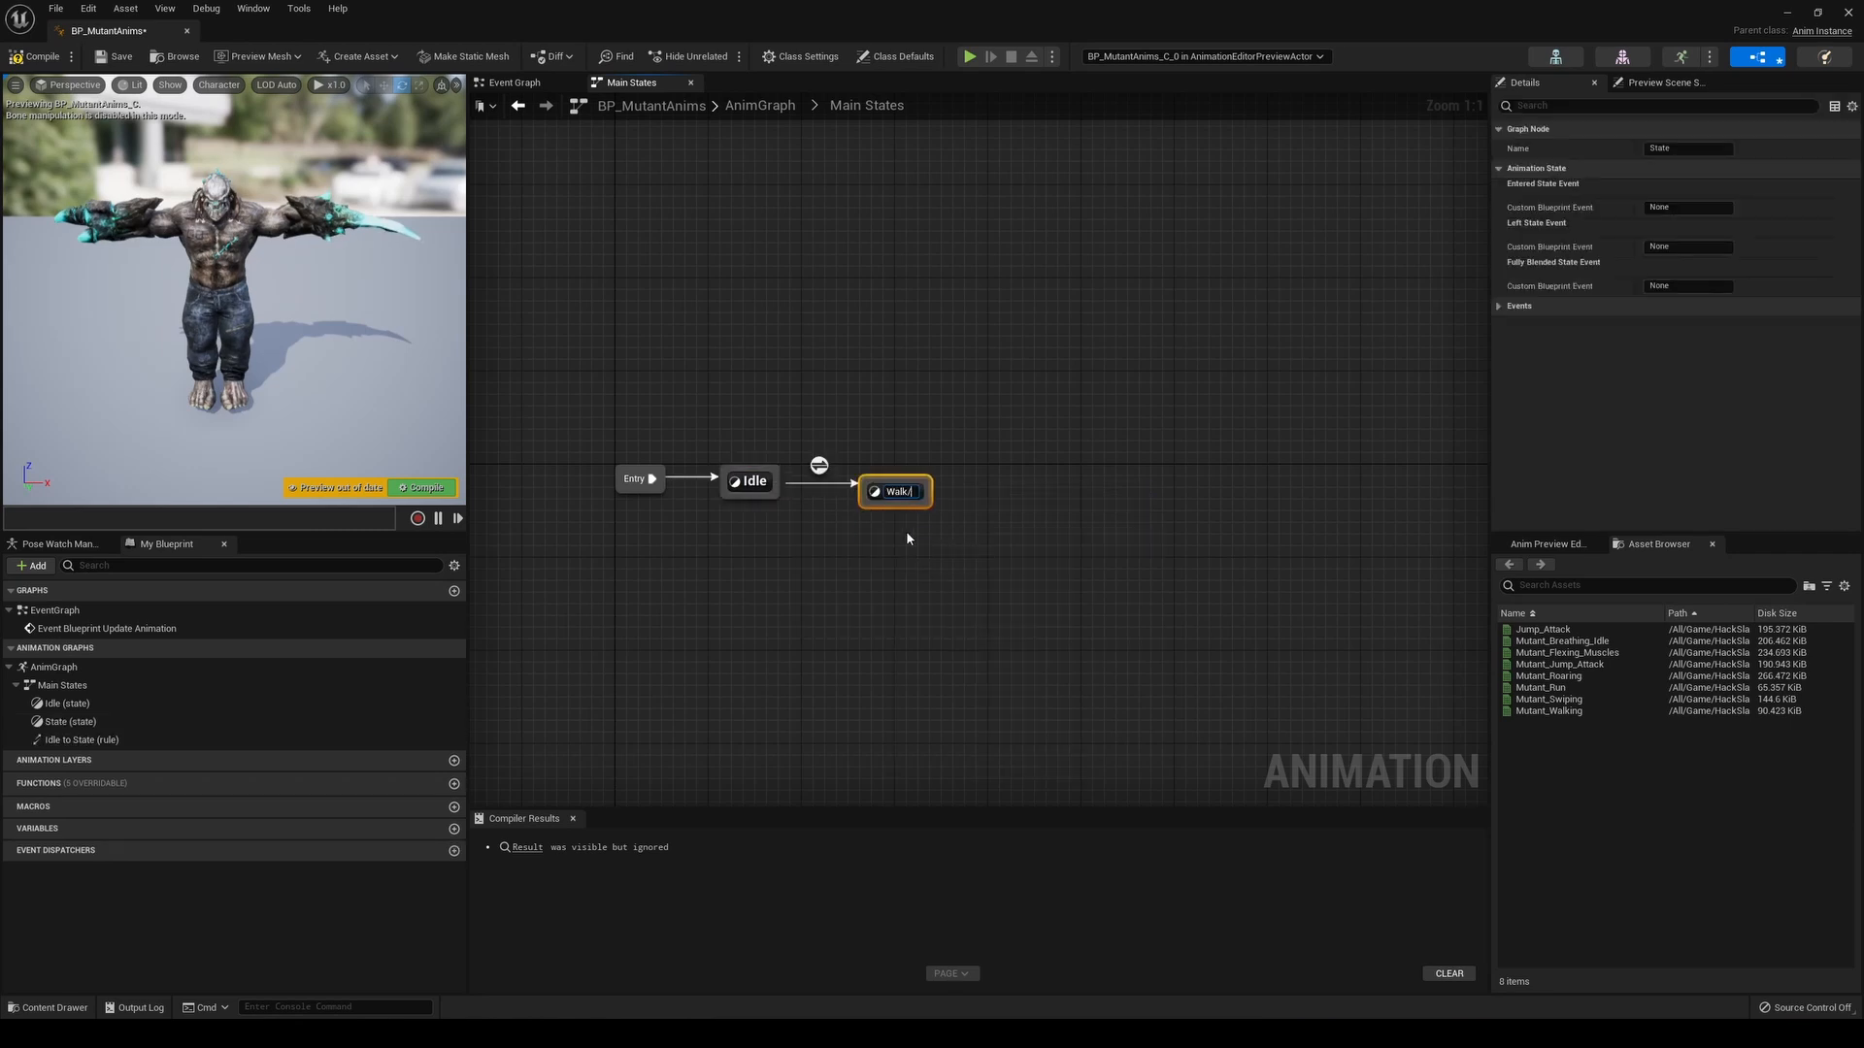
key("Return")
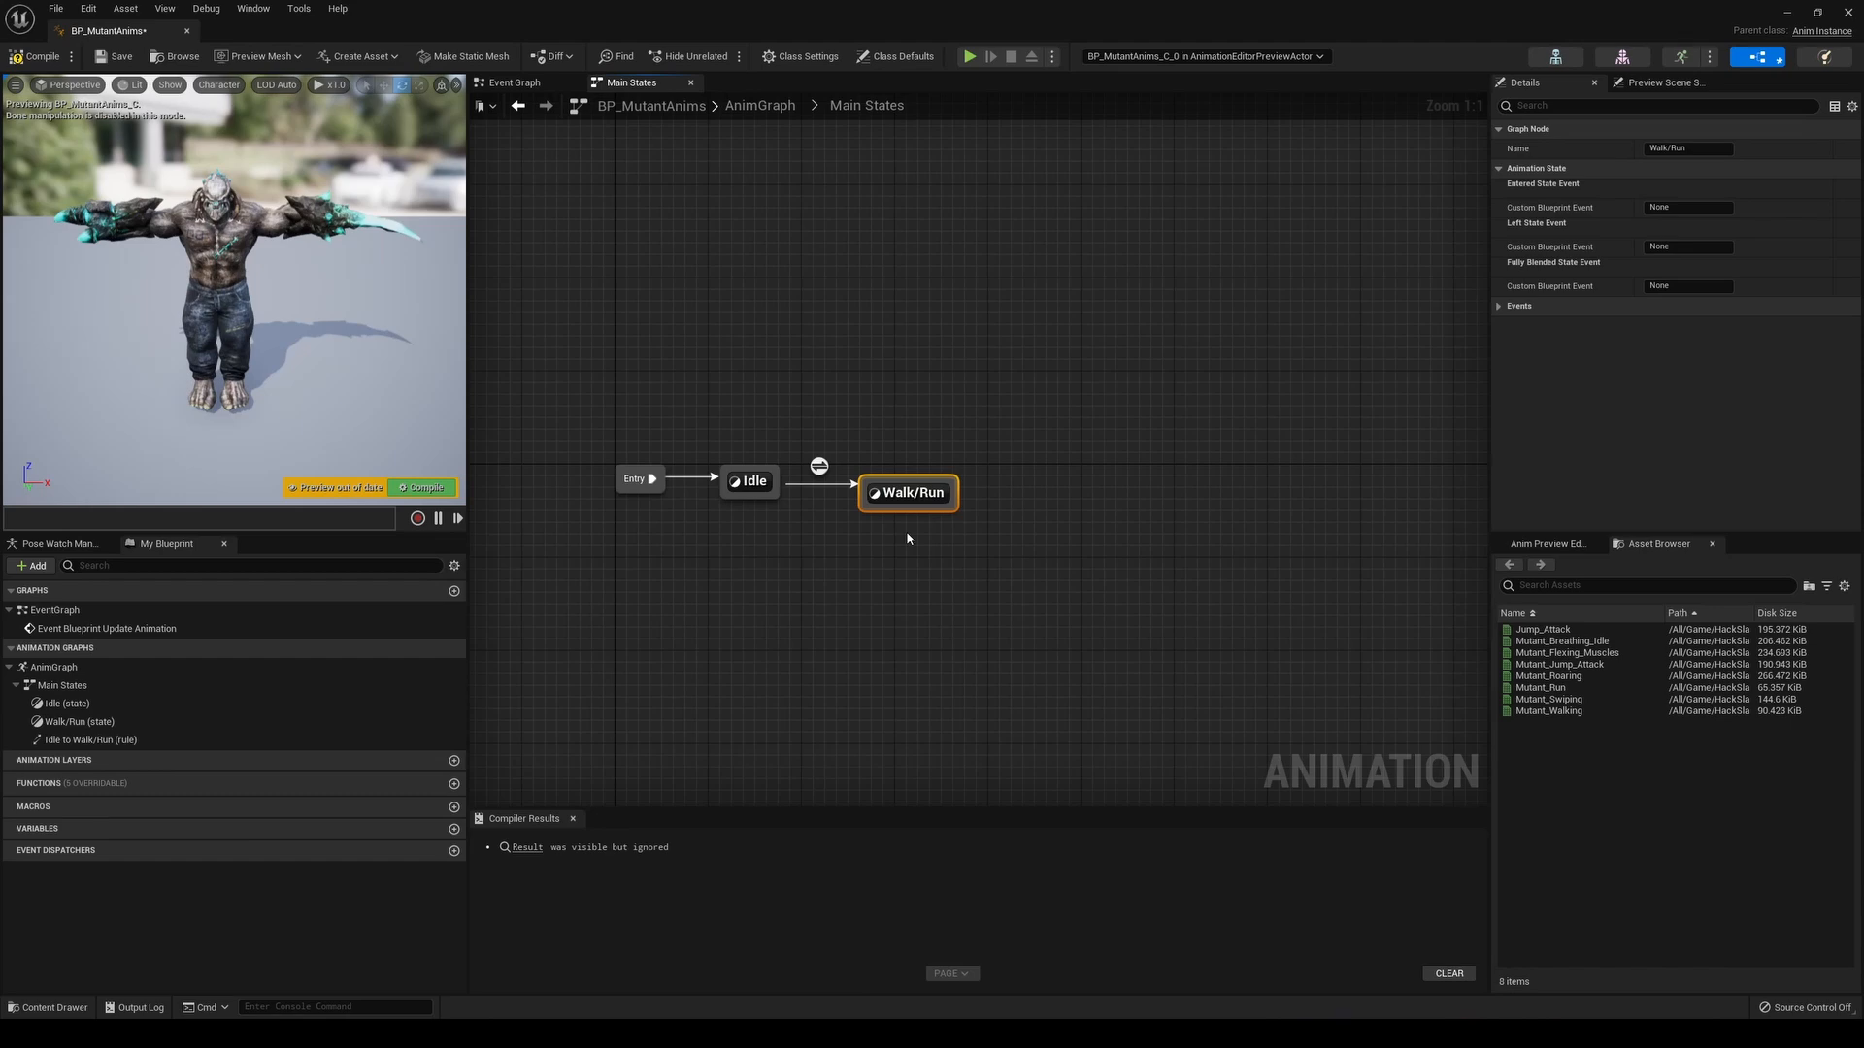
left_click_drag(935, 492, 940, 493)
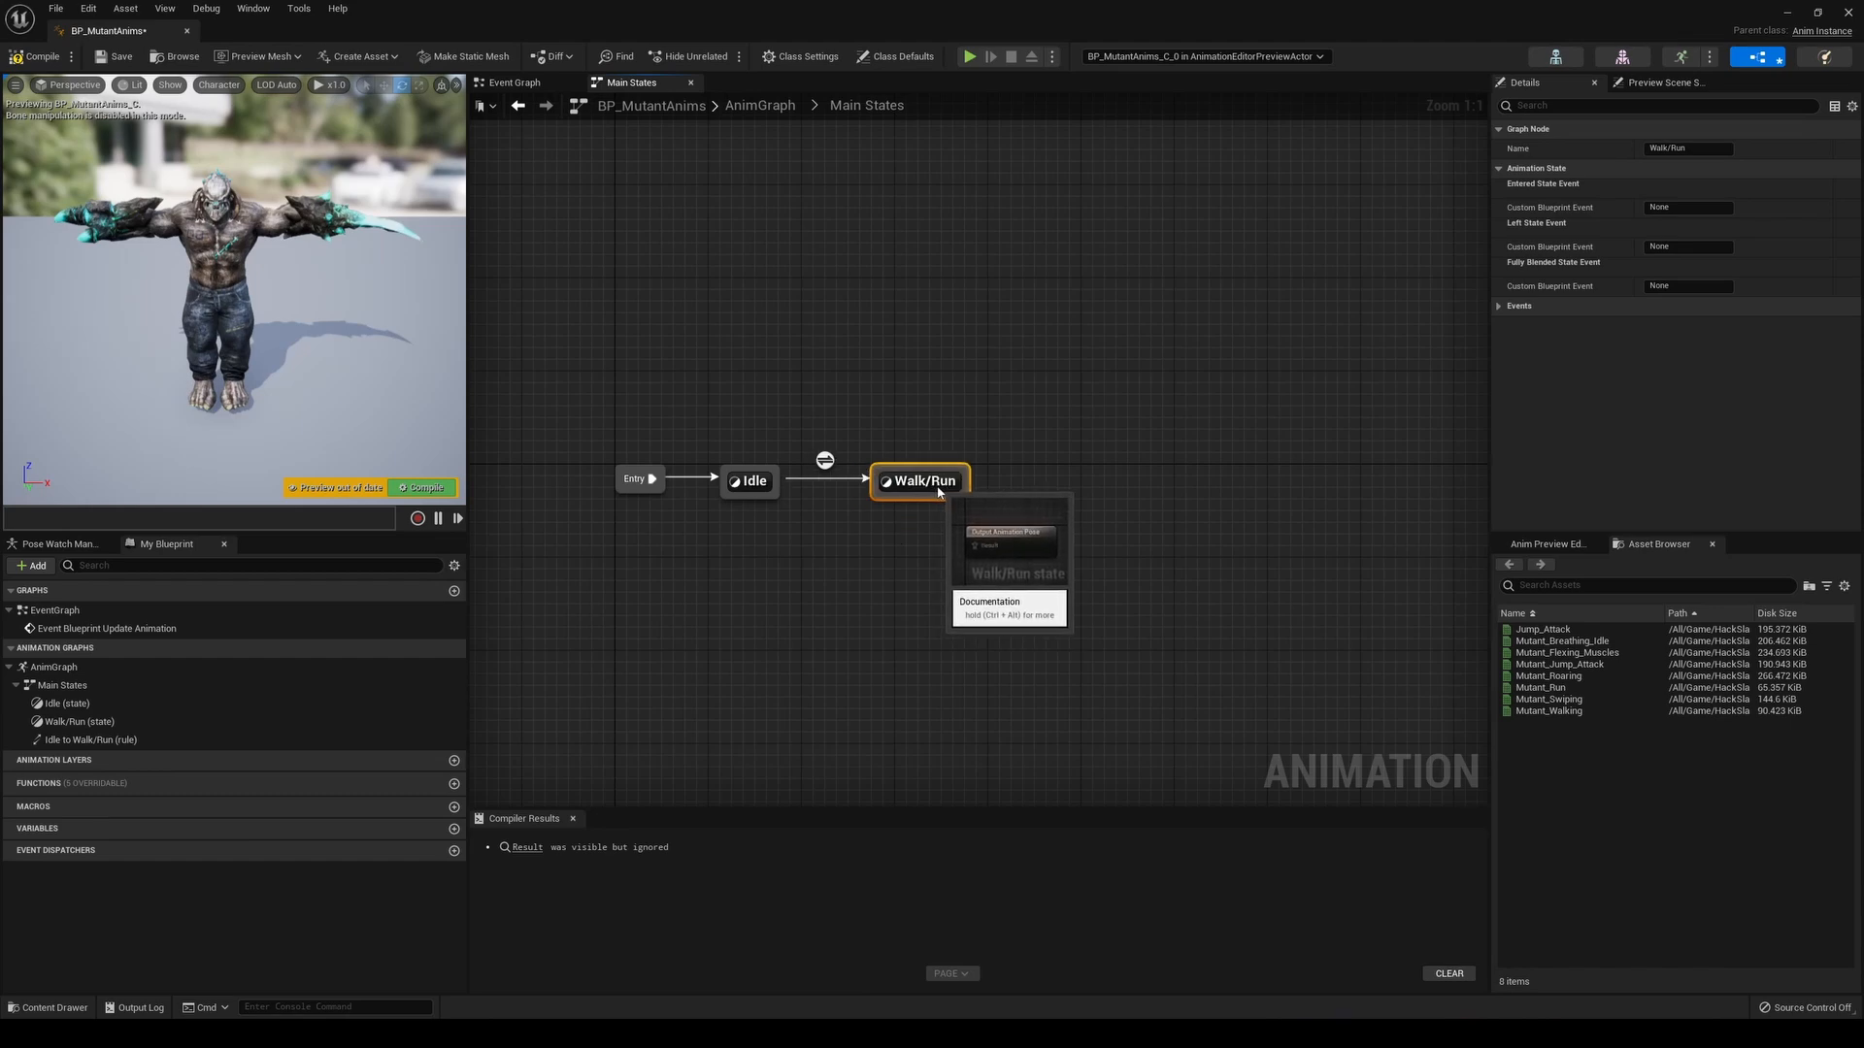
In the Idle state, feed the Mutant_Breathing_Idle animation into the Output Animation Pose, and compile and save the blueprint
double_click(755, 481)
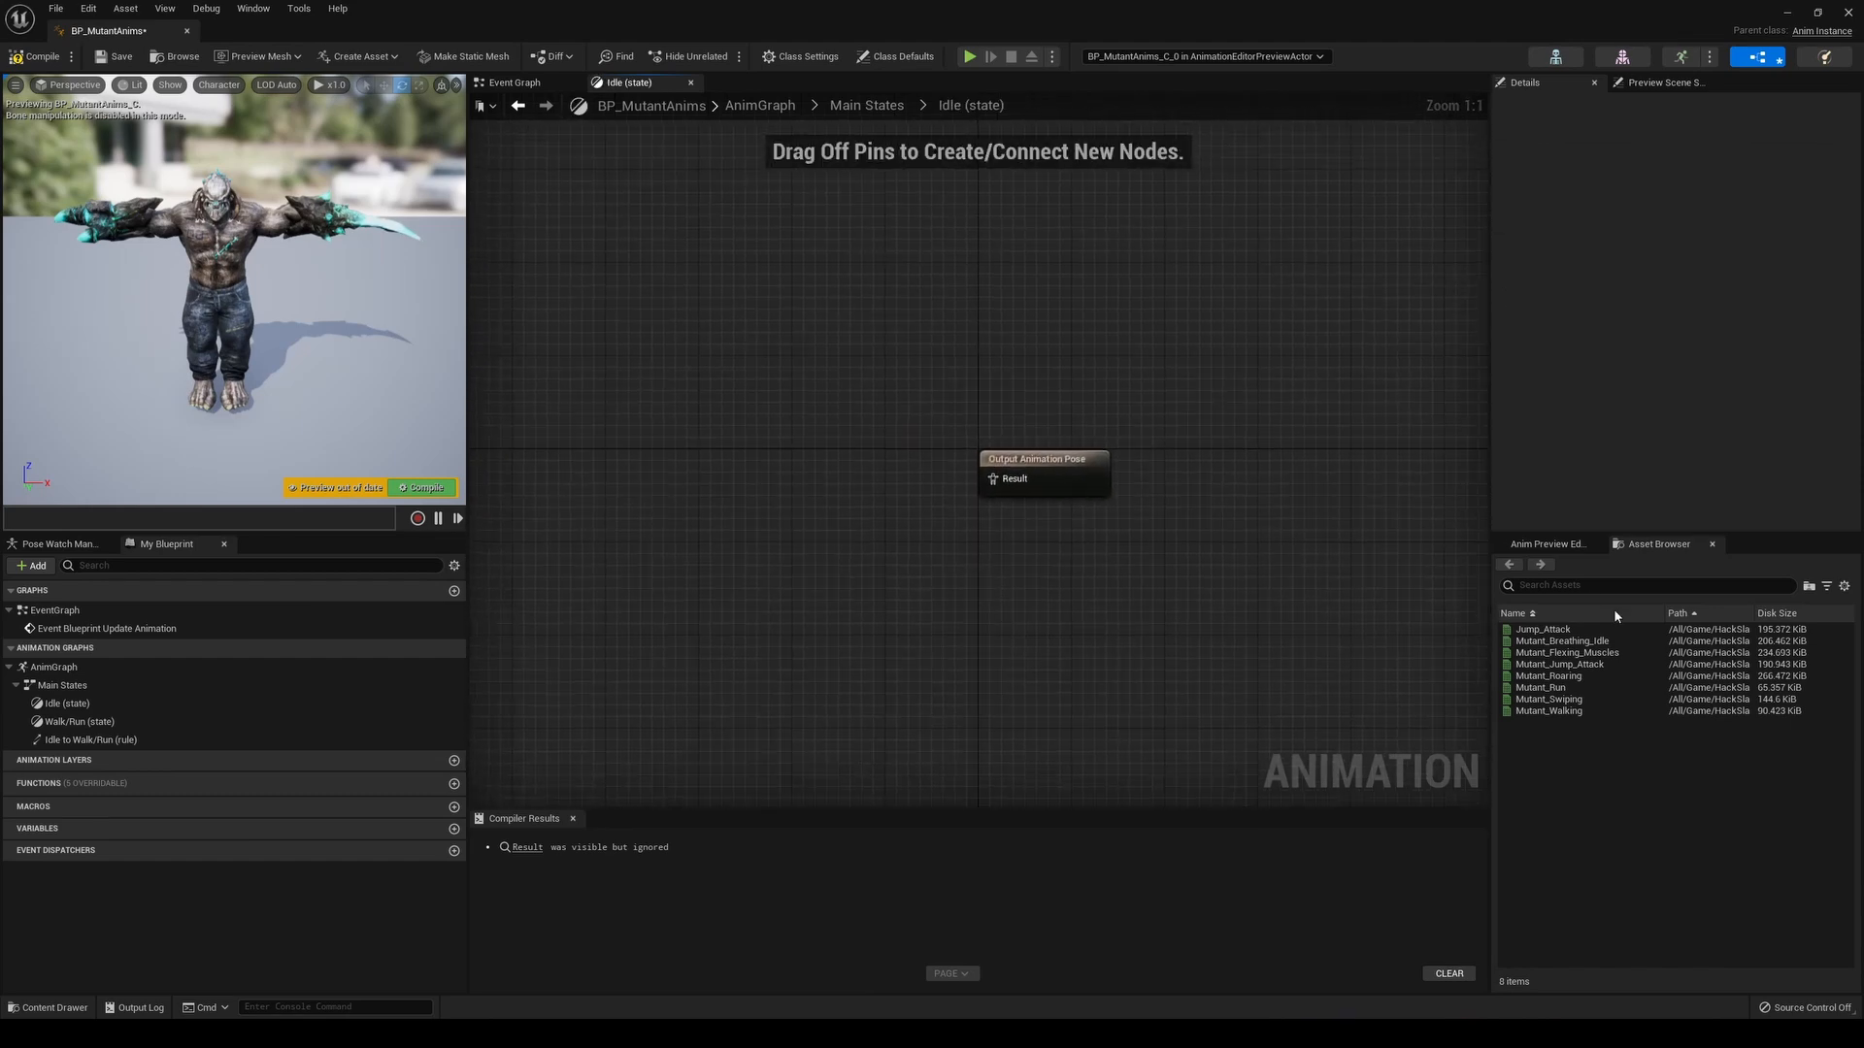
left_click_drag(1562, 641, 990, 484)
left_click_drag(920, 489, 893, 458)
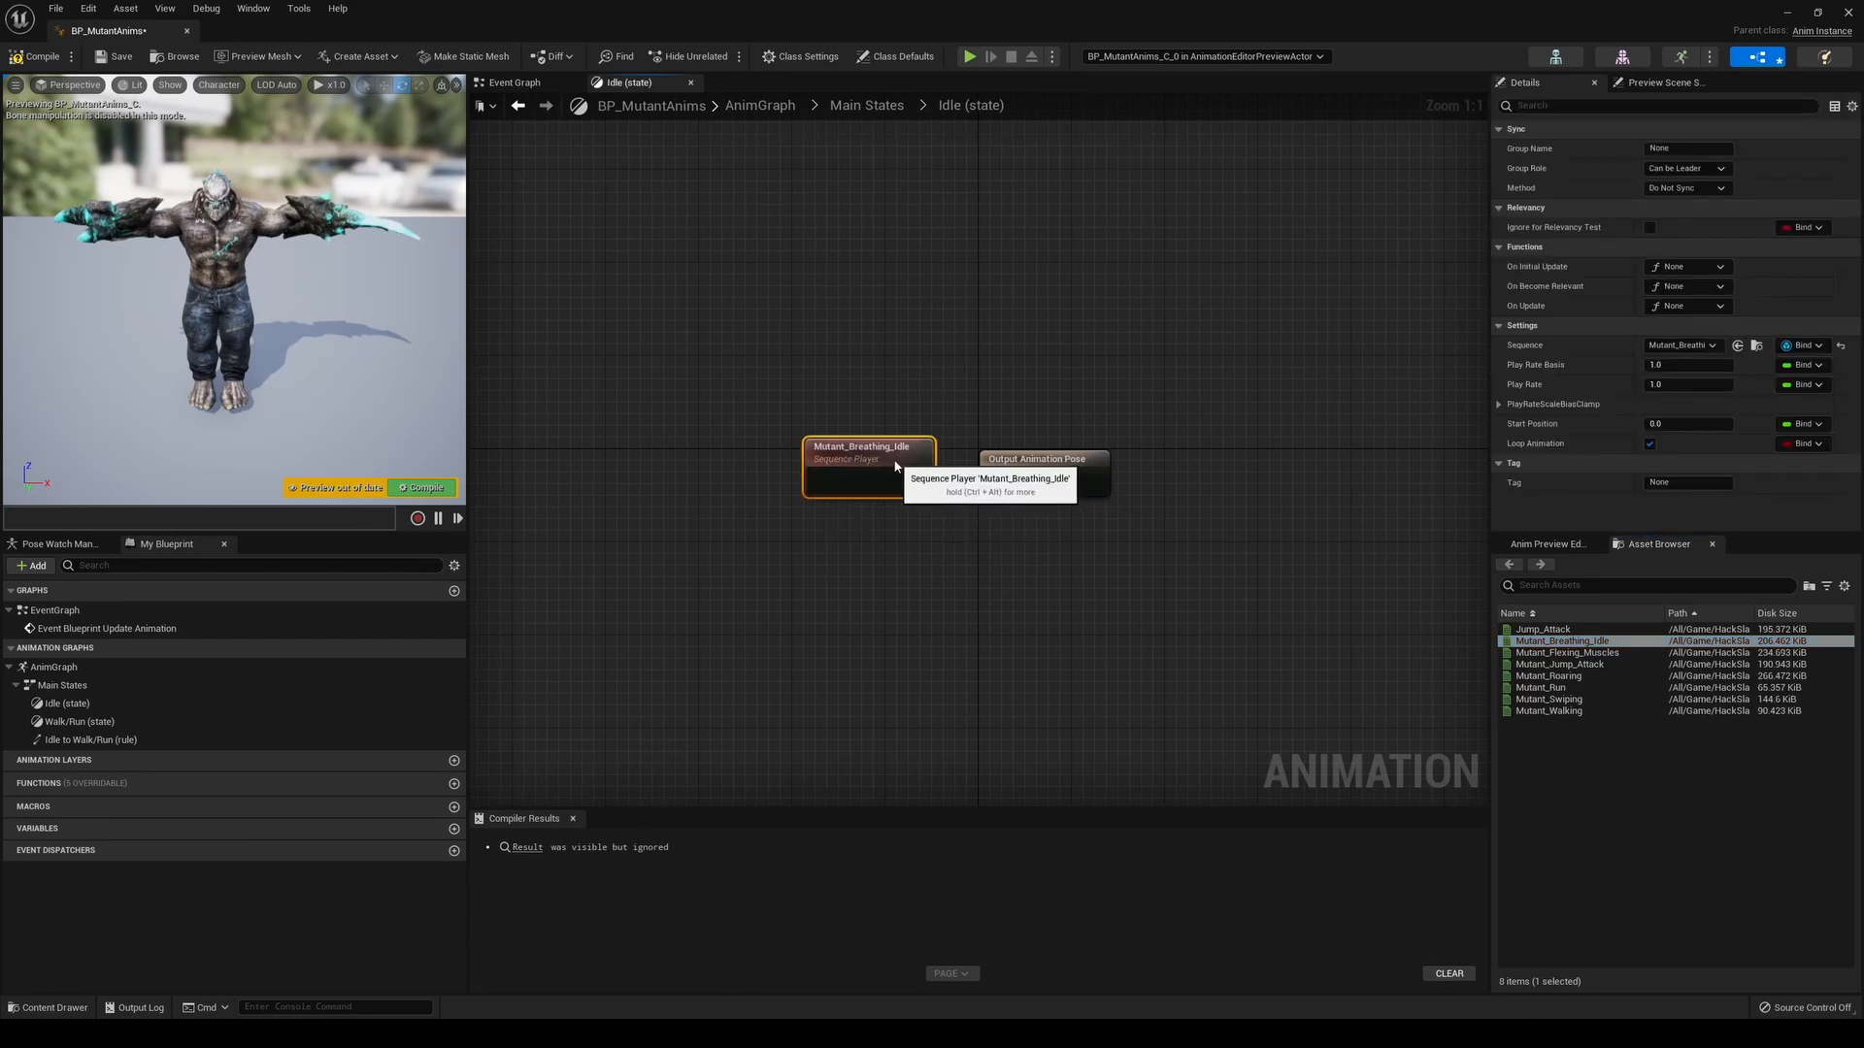
left_click(957, 388)
left_click(36, 56)
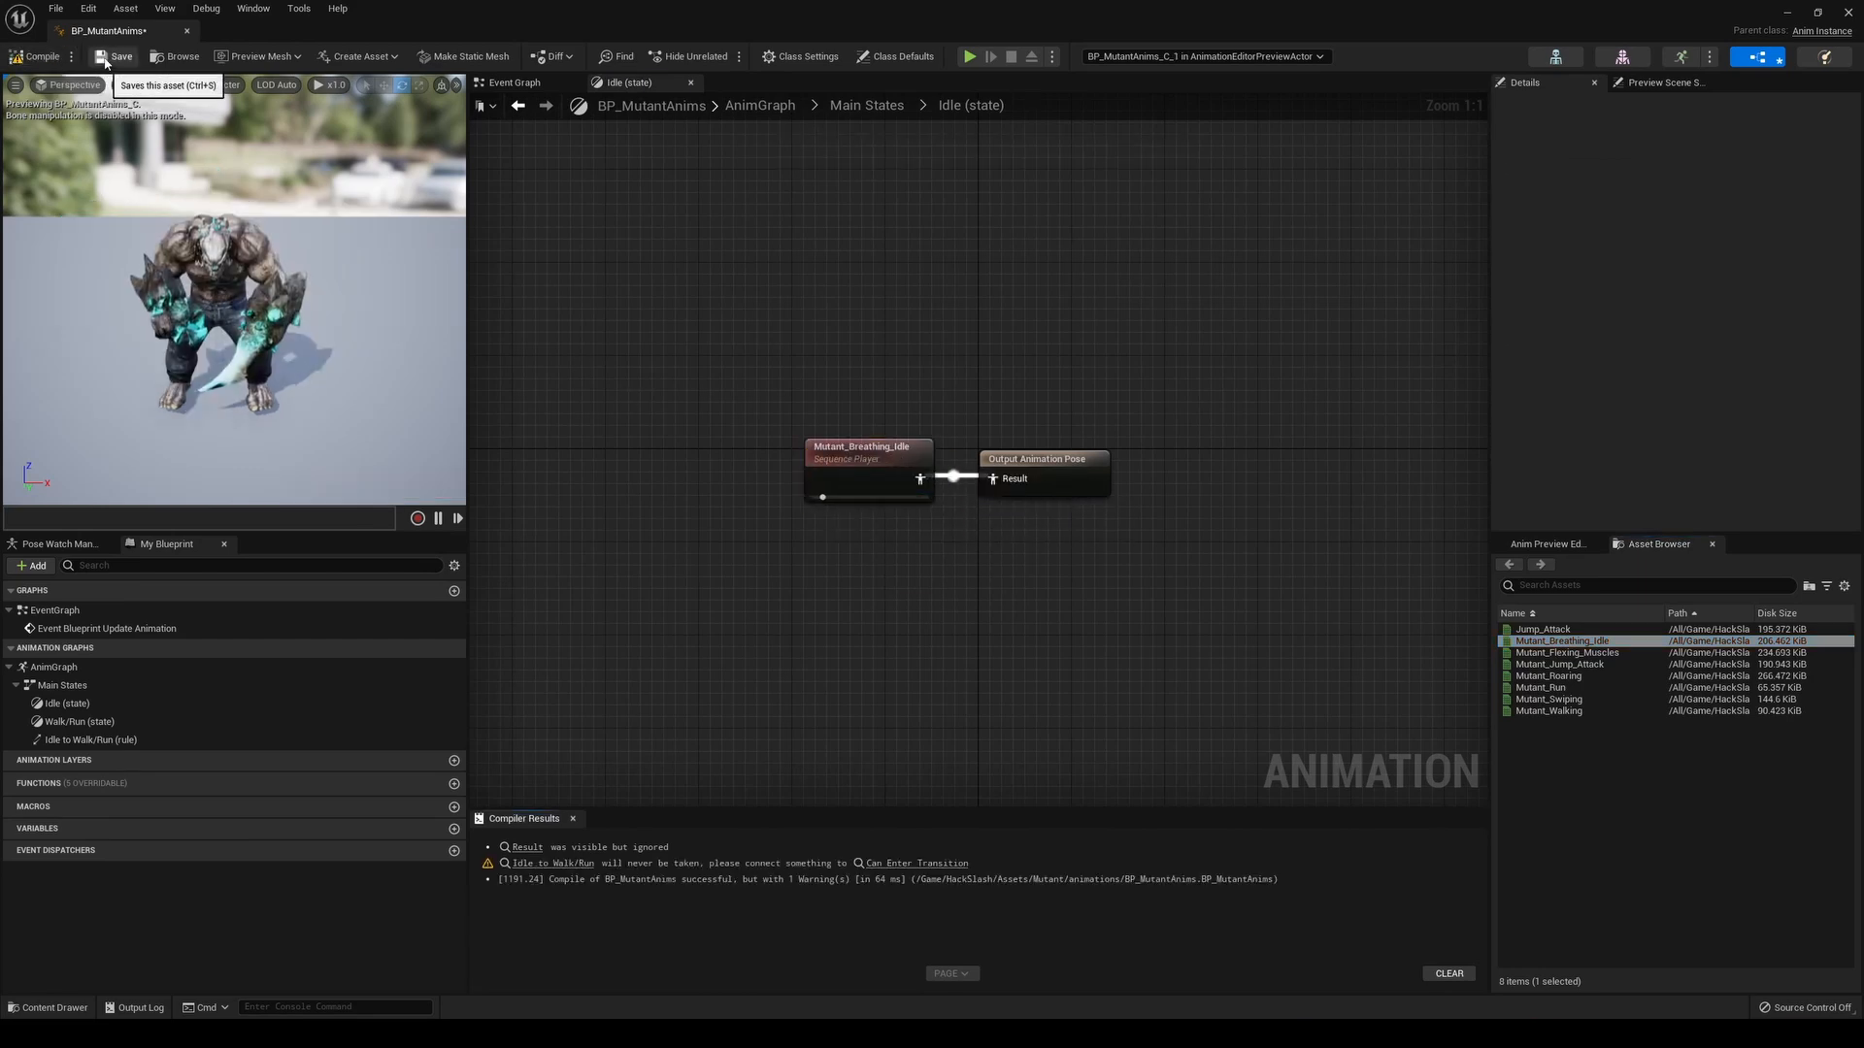
Return to the Main States graph and open the Walk/Run state
right_click_drag(934, 364, 856, 373)
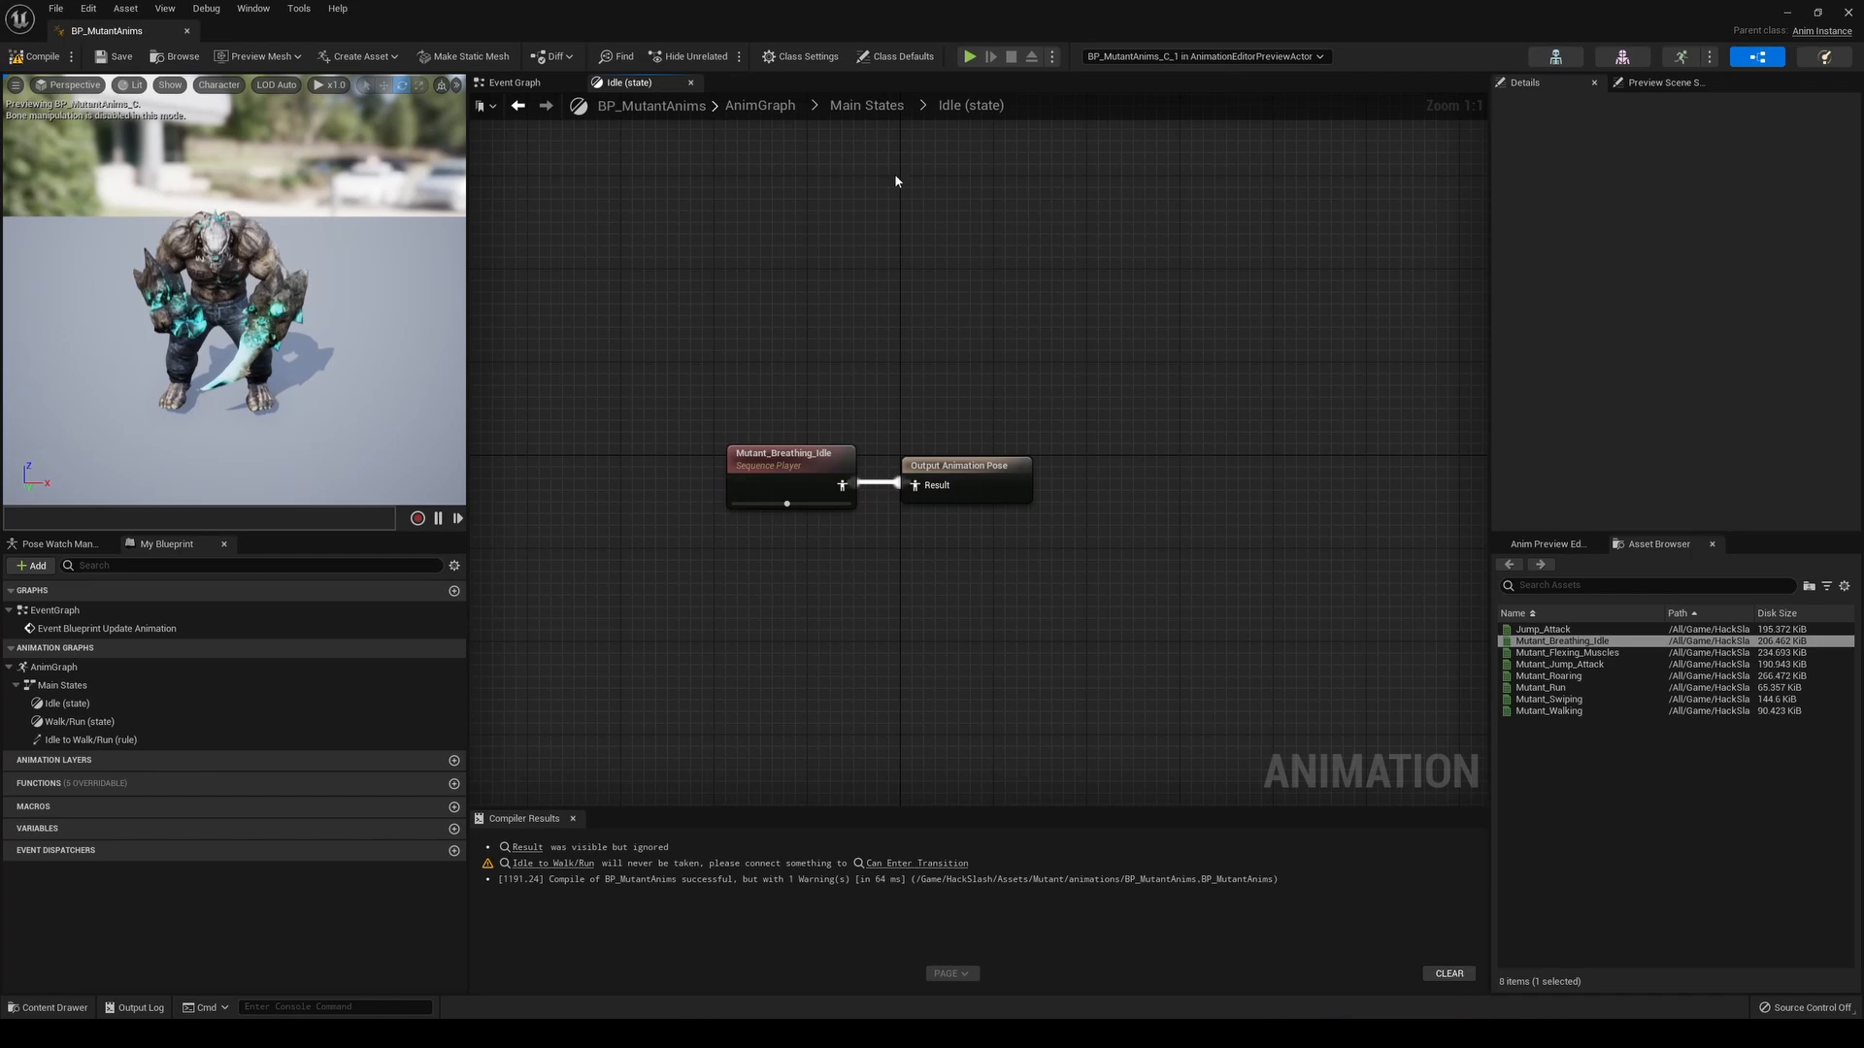
left_click(895, 104)
double_click(999, 468)
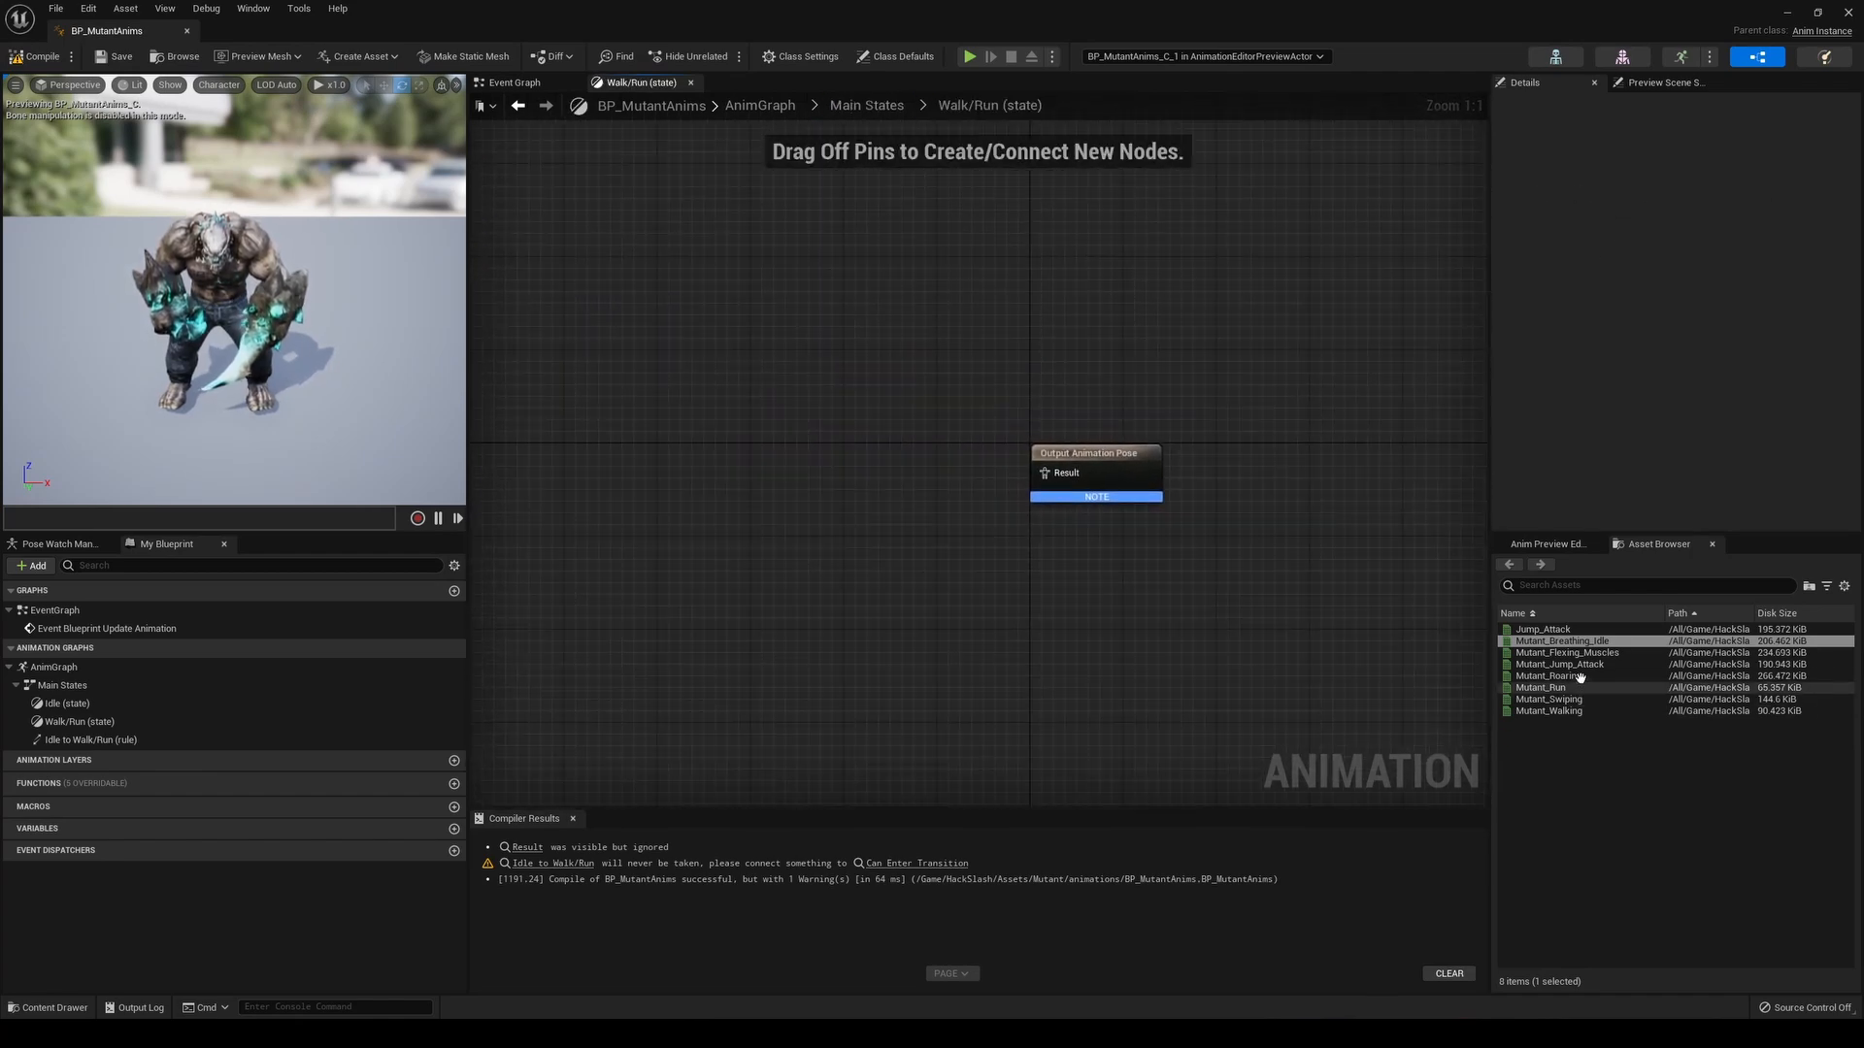
left_click_drag(1553, 712, 824, 462)
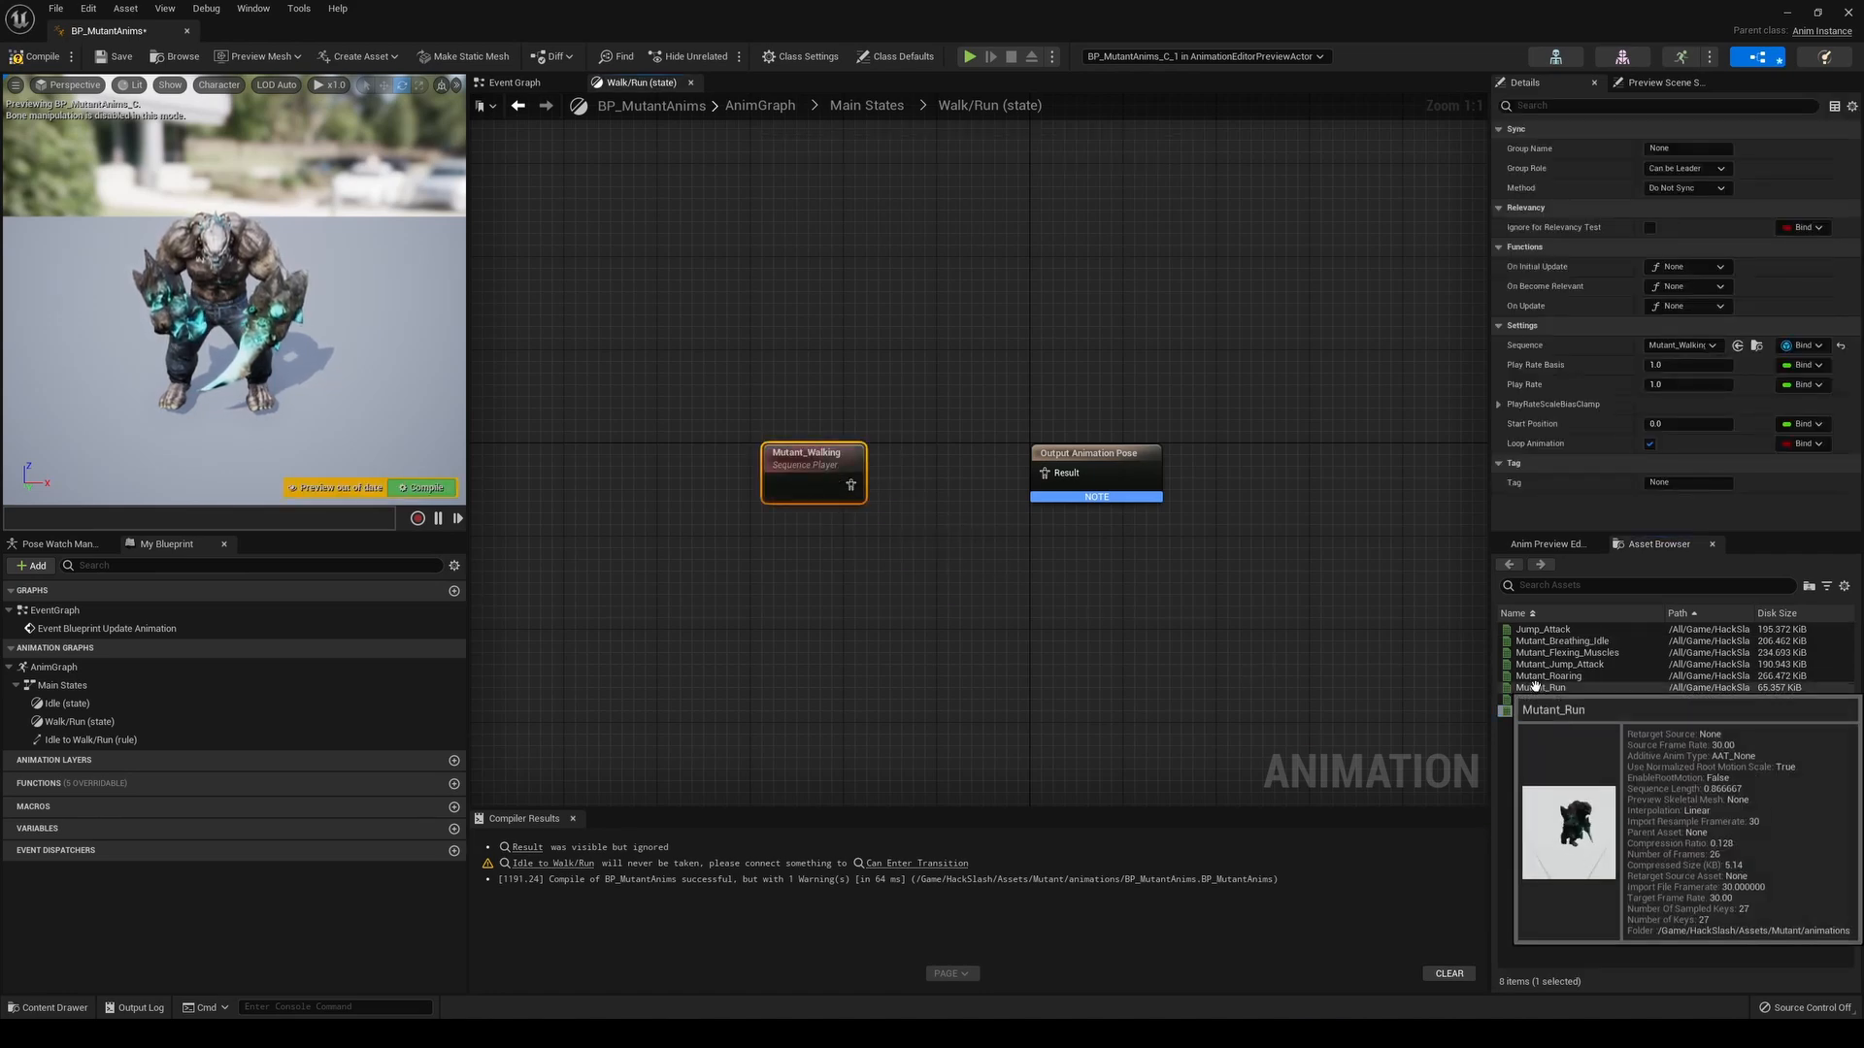
left_click_drag(1540, 688, 831, 561)
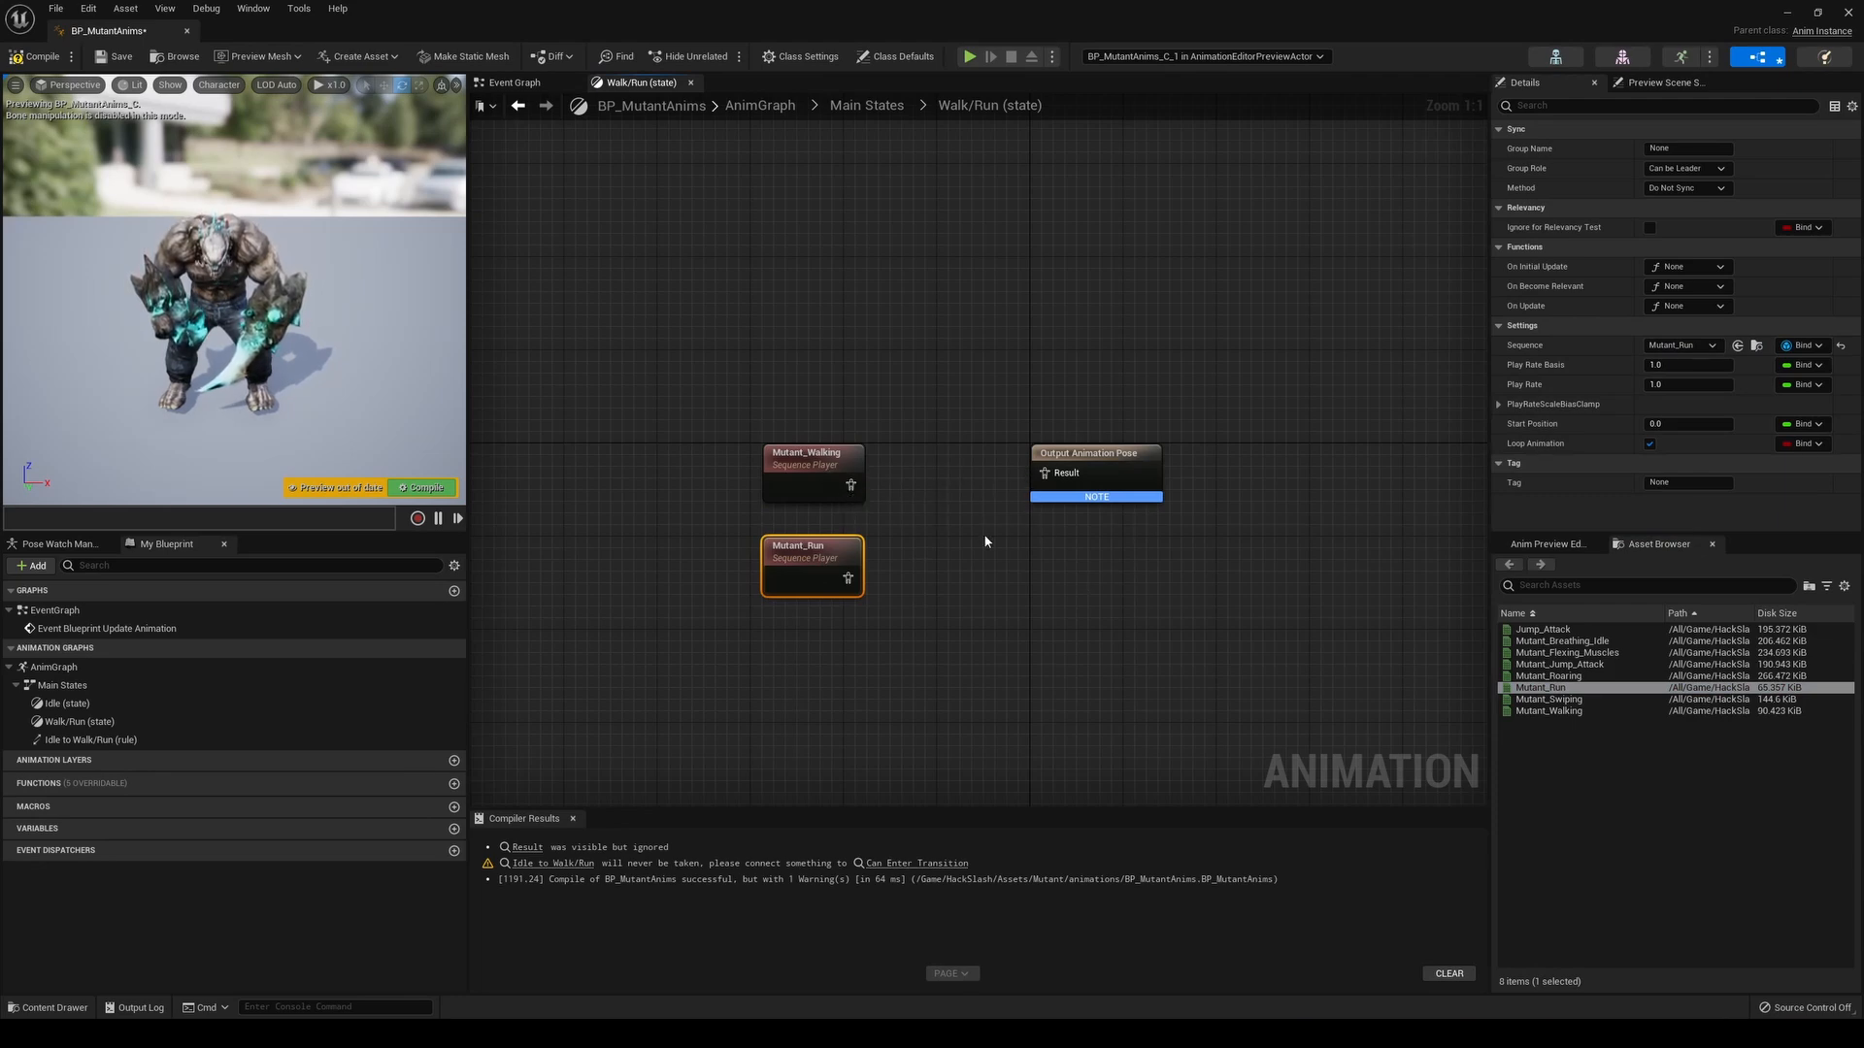
left_click_drag(740, 433, 855, 589)
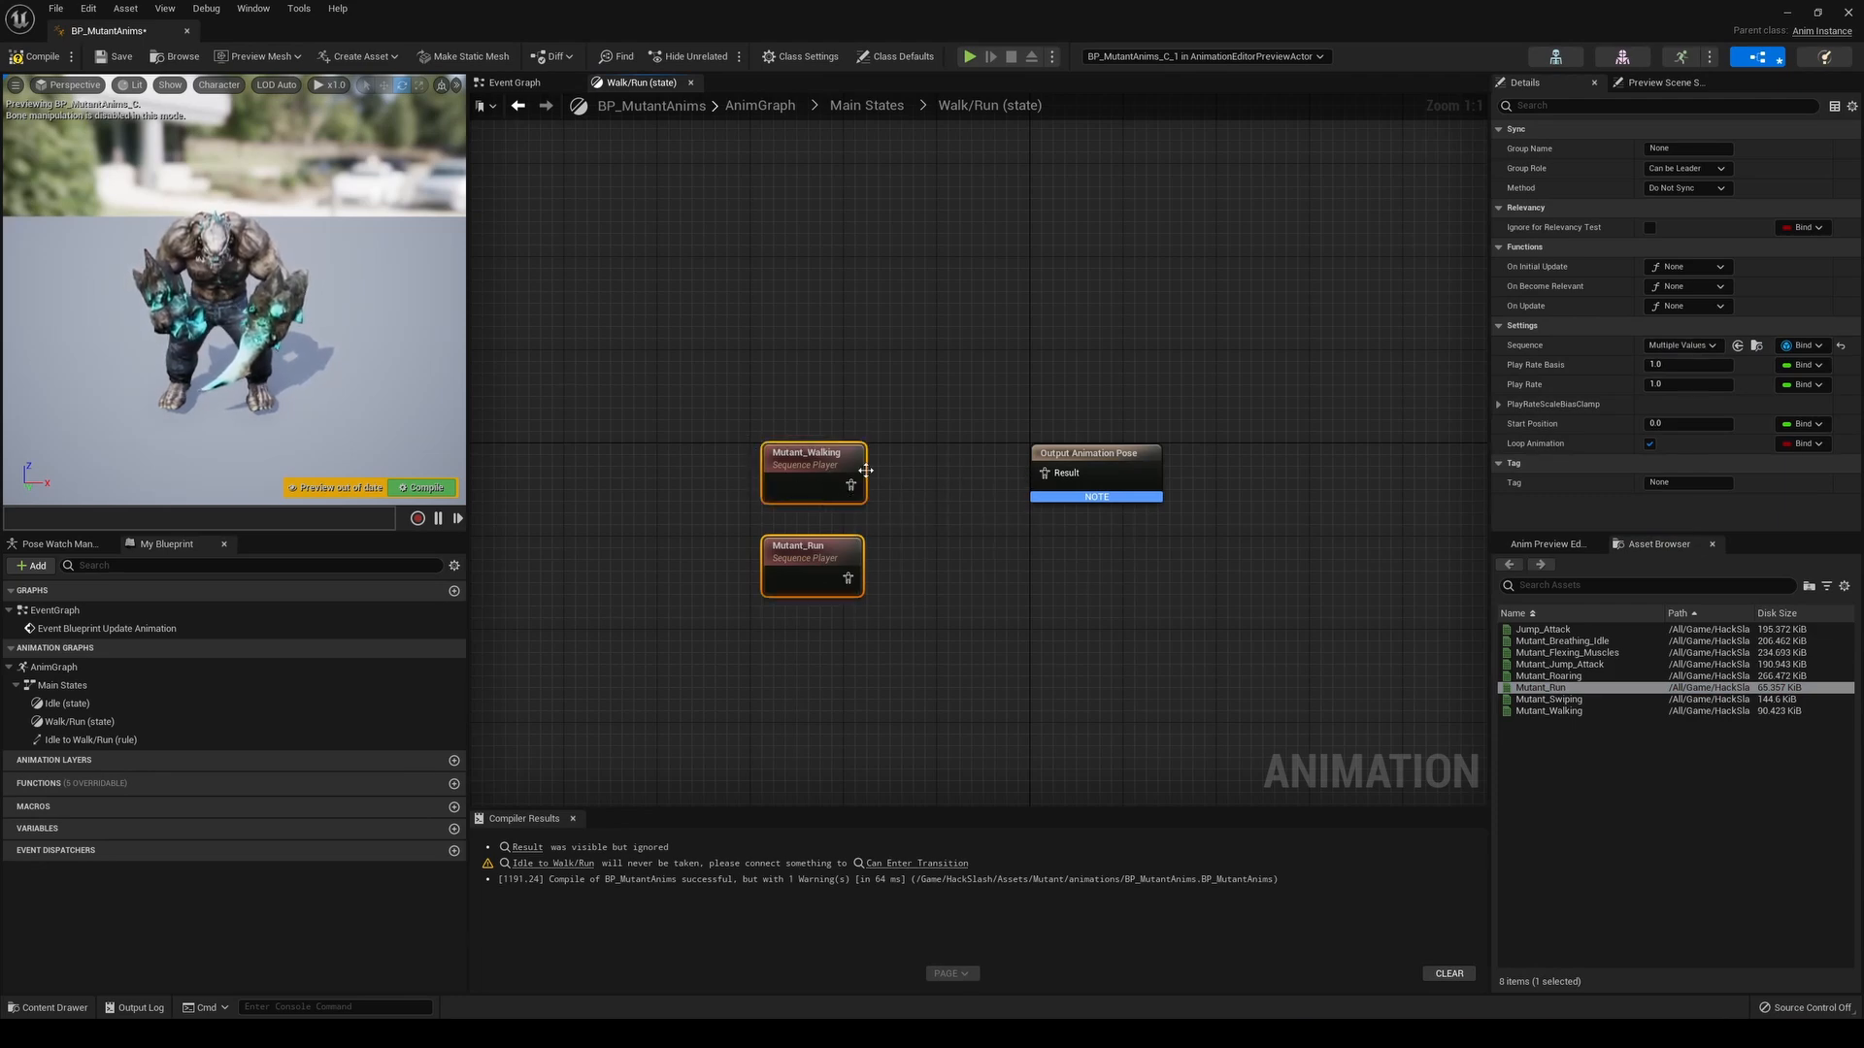
key("Delete")
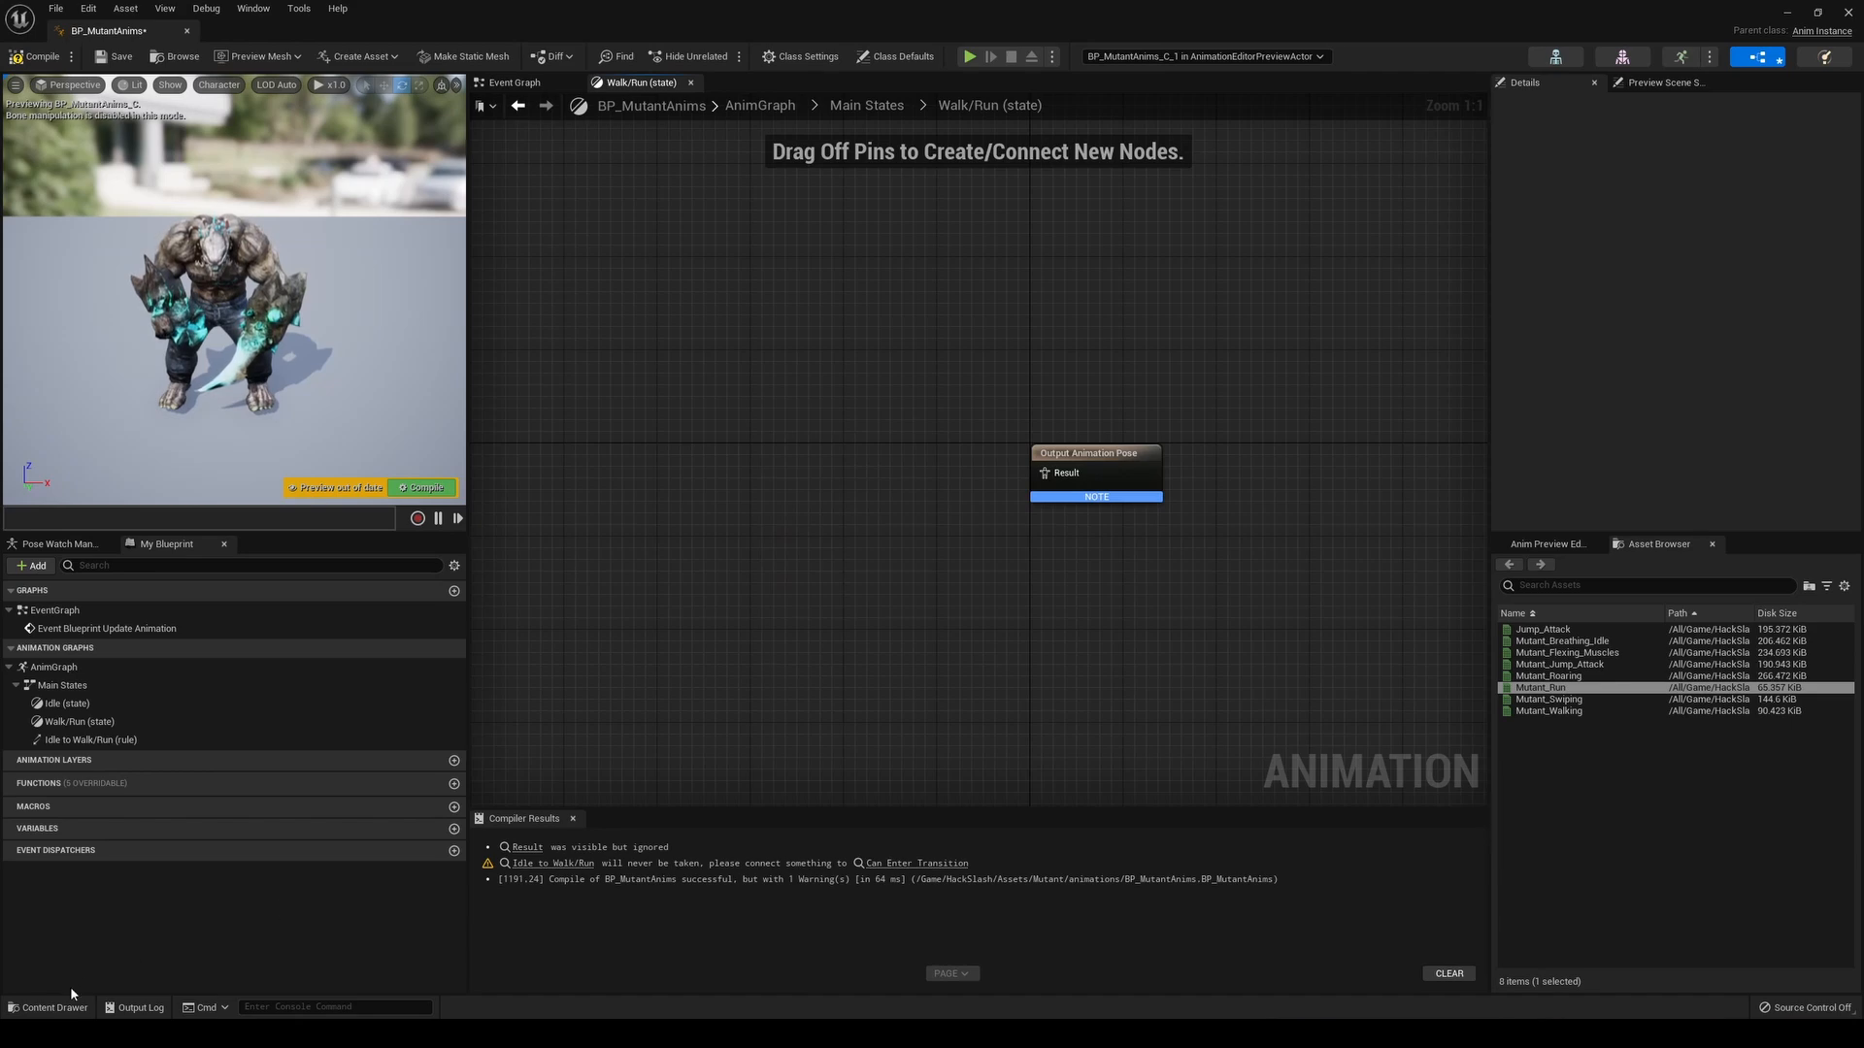
Create a folder named Blendspaces inside the Mutant assets' animations folder
left_click(50, 1006)
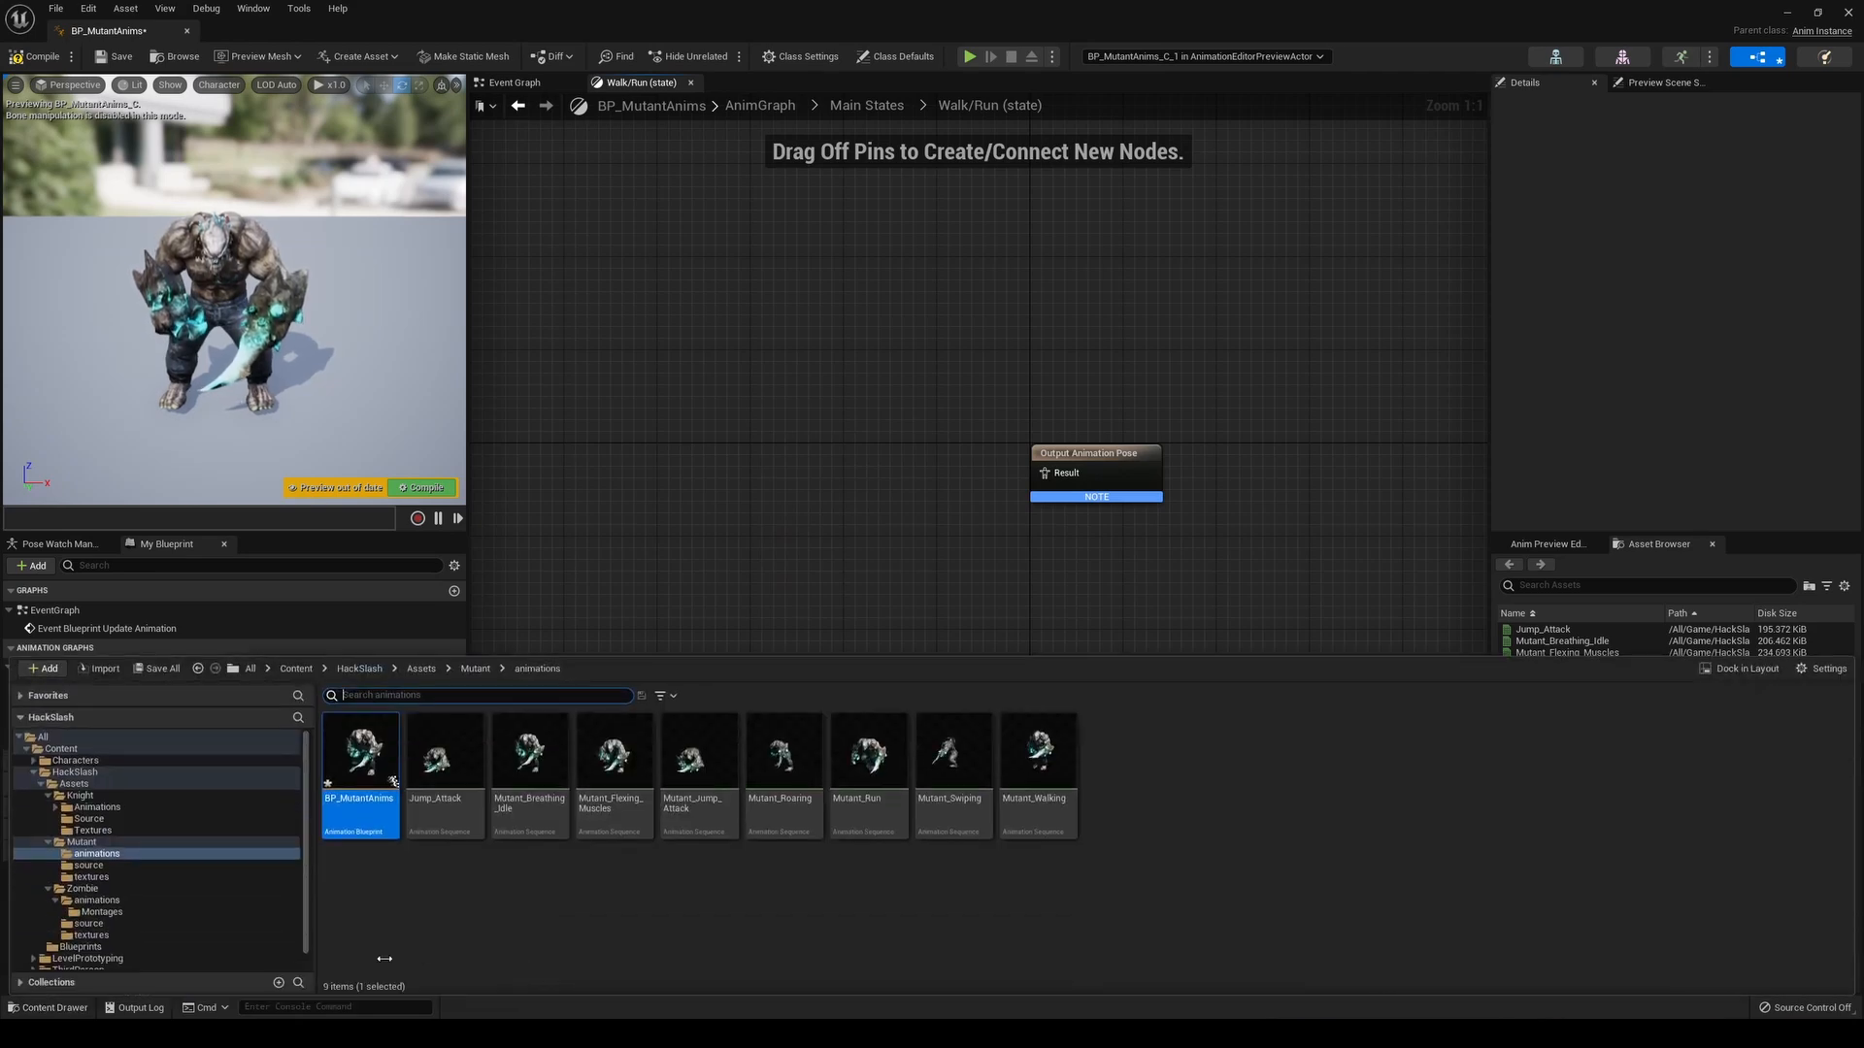
right_click(461, 909)
left_click(641, 482)
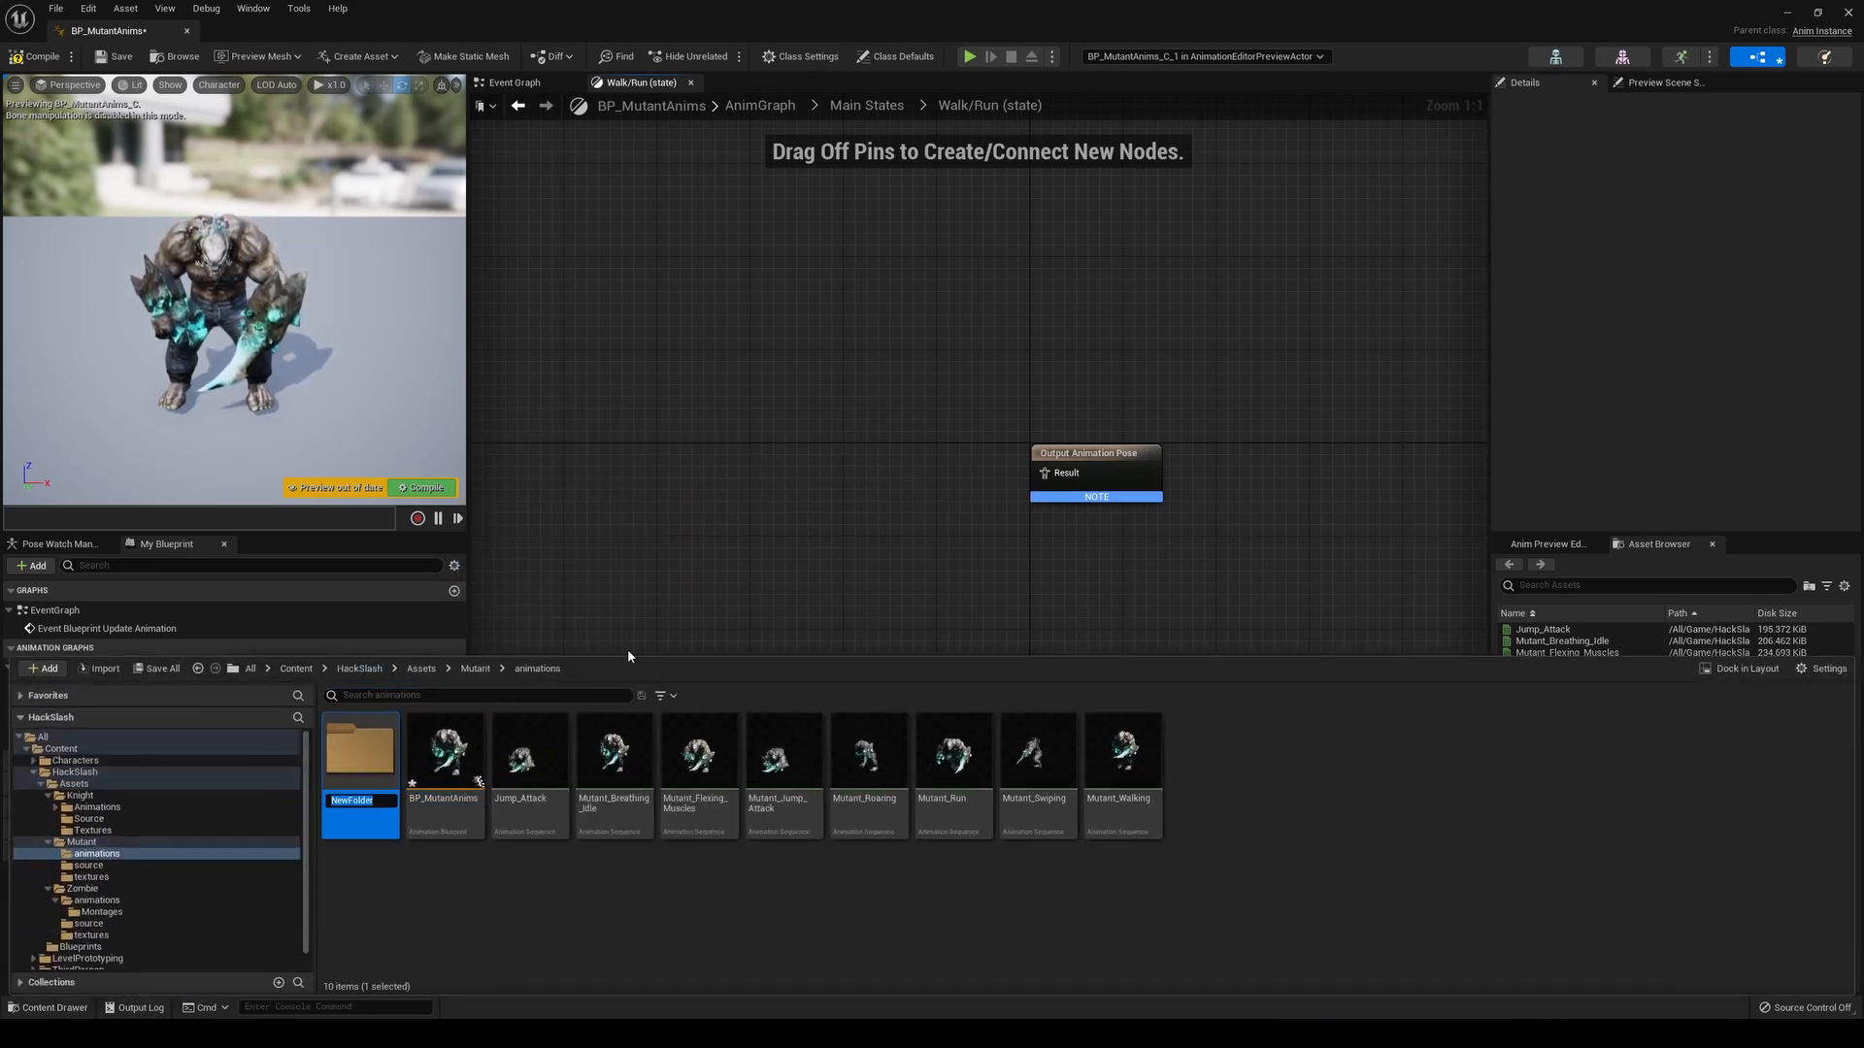
type("Blendspaces")
key("Return")
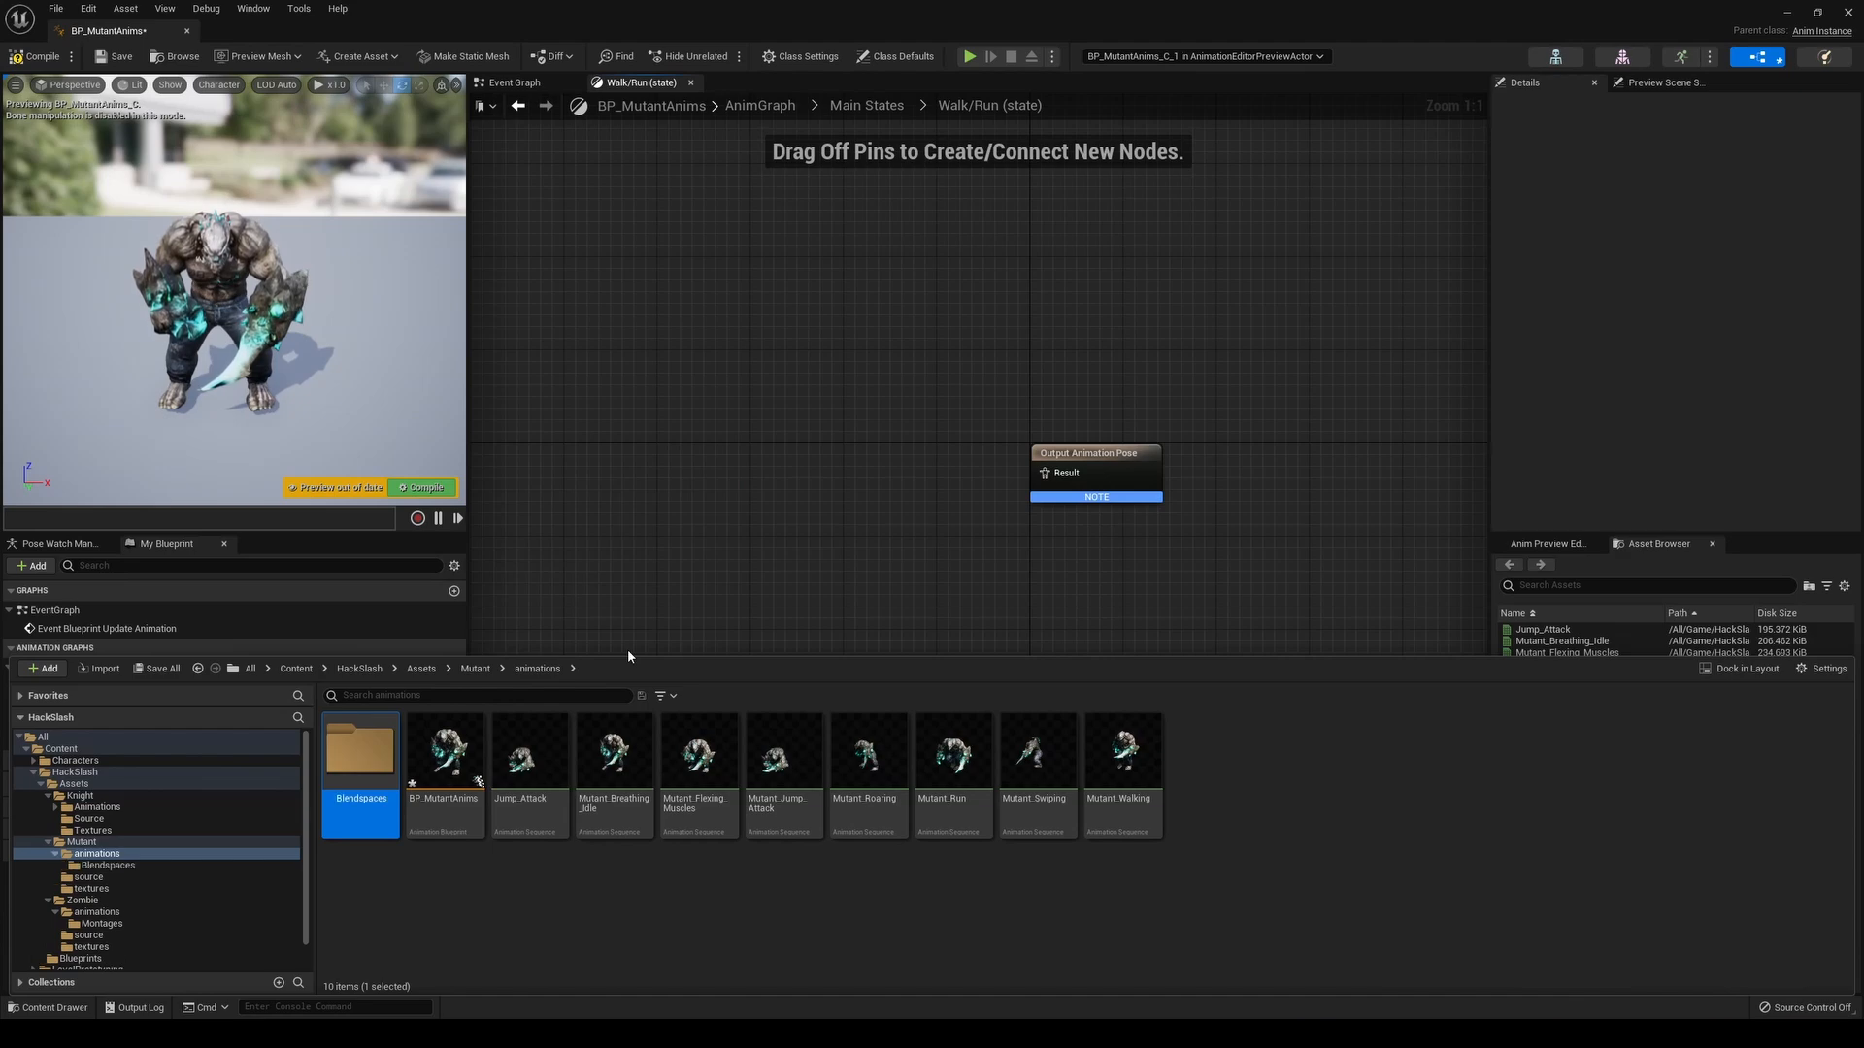
Create a Blend Space for Mutant_Skeleton named BS_MutantWalkRun in the Blendspaces folder
double_click(364, 757)
right_click(464, 773)
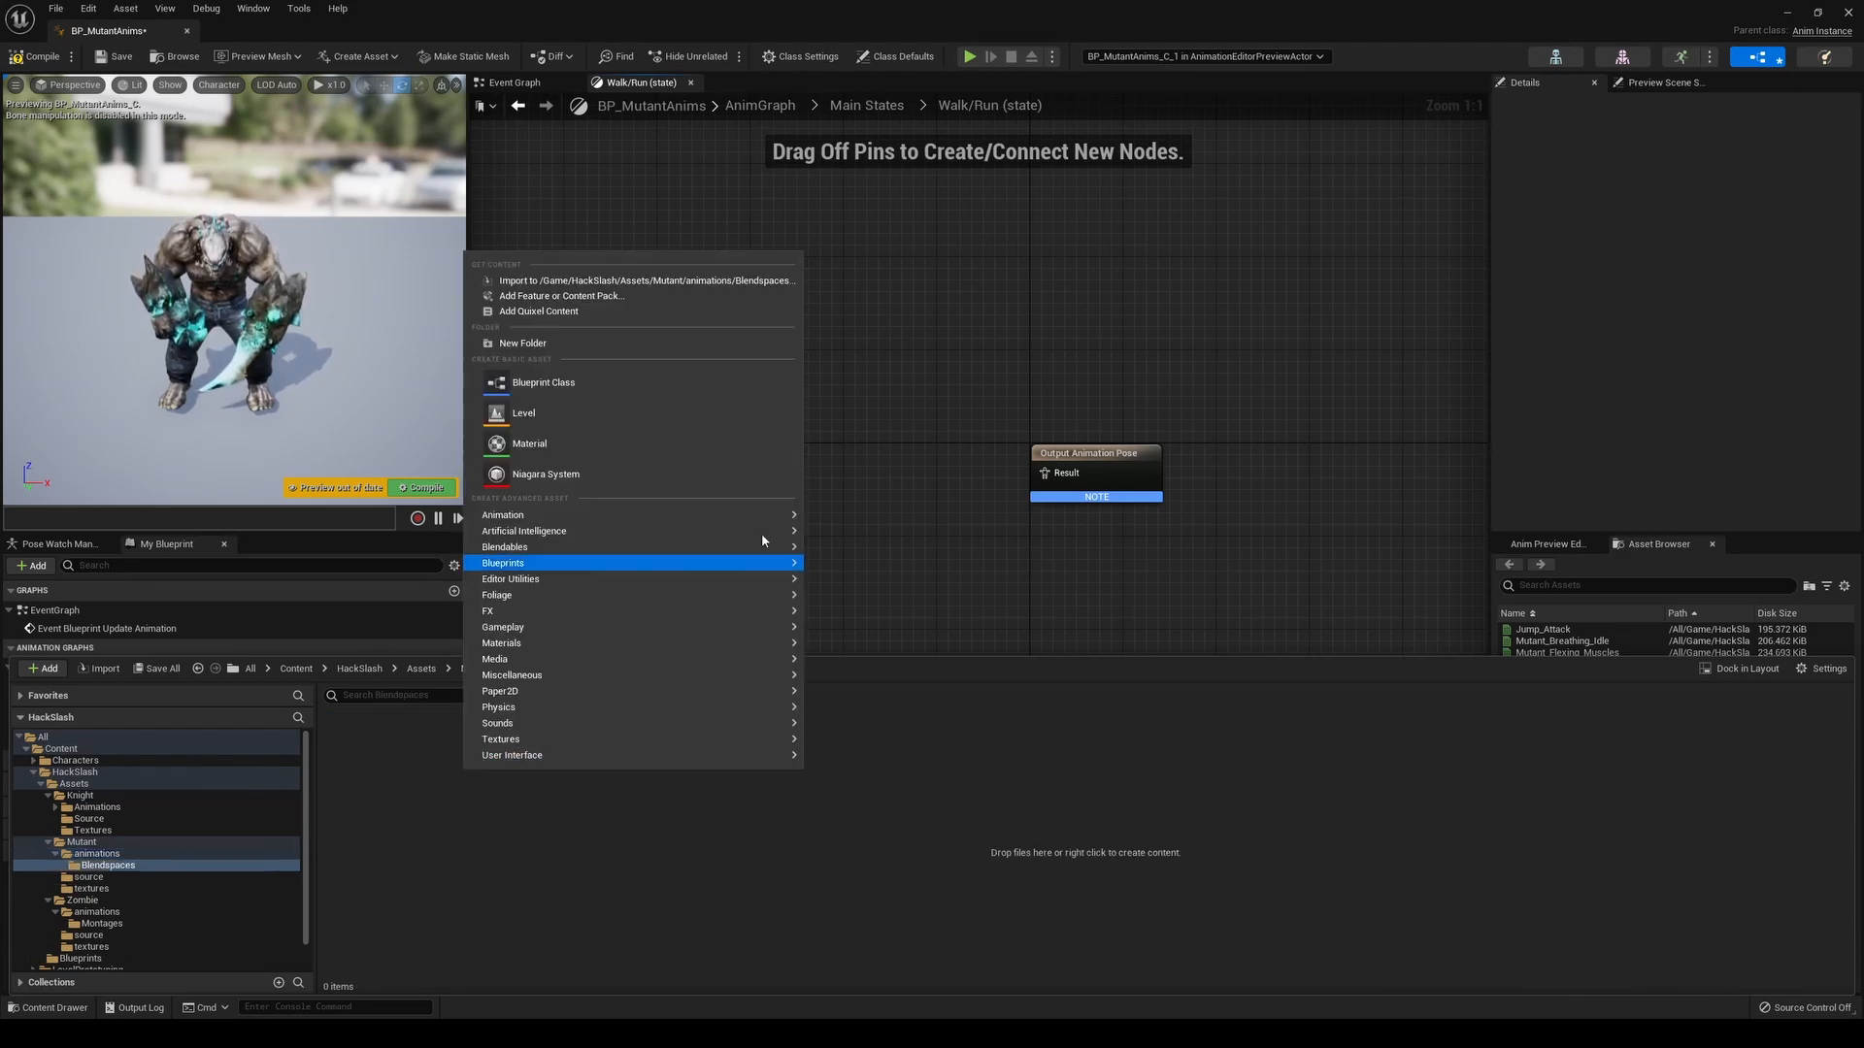
mouse_move(777, 518)
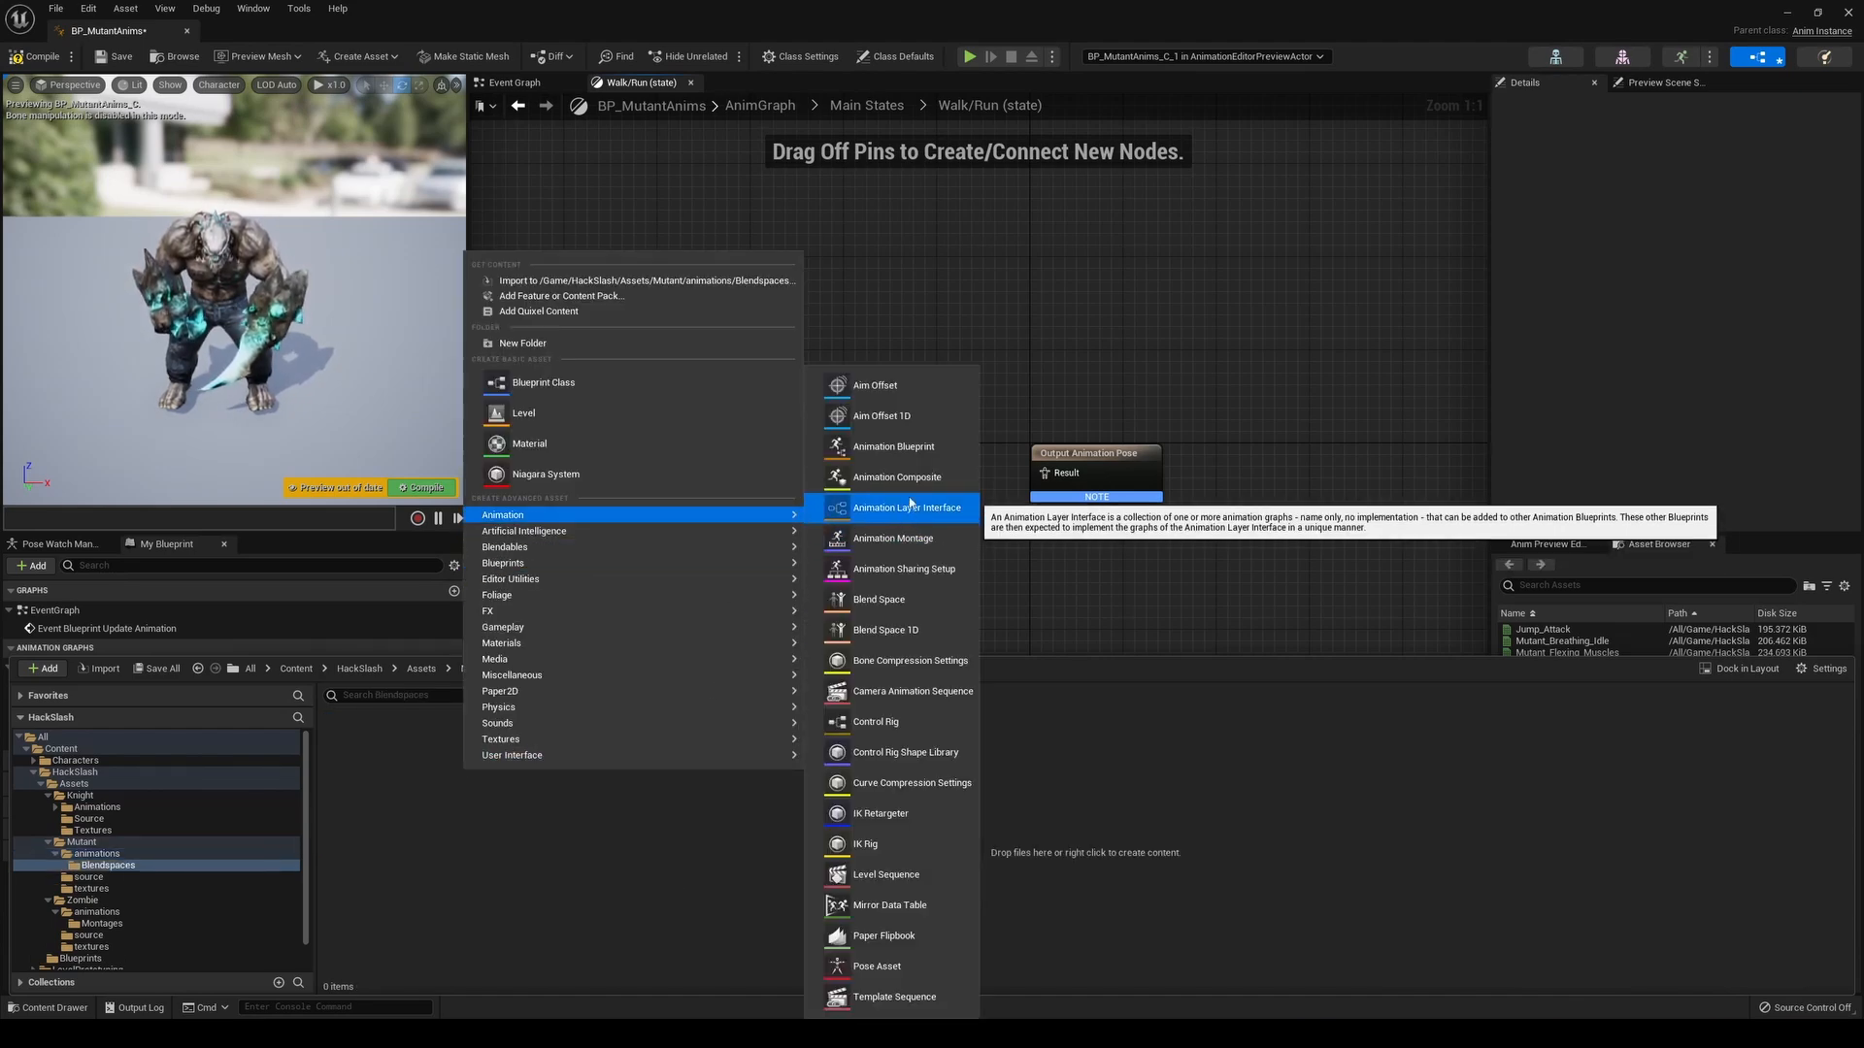
left_click(881, 602)
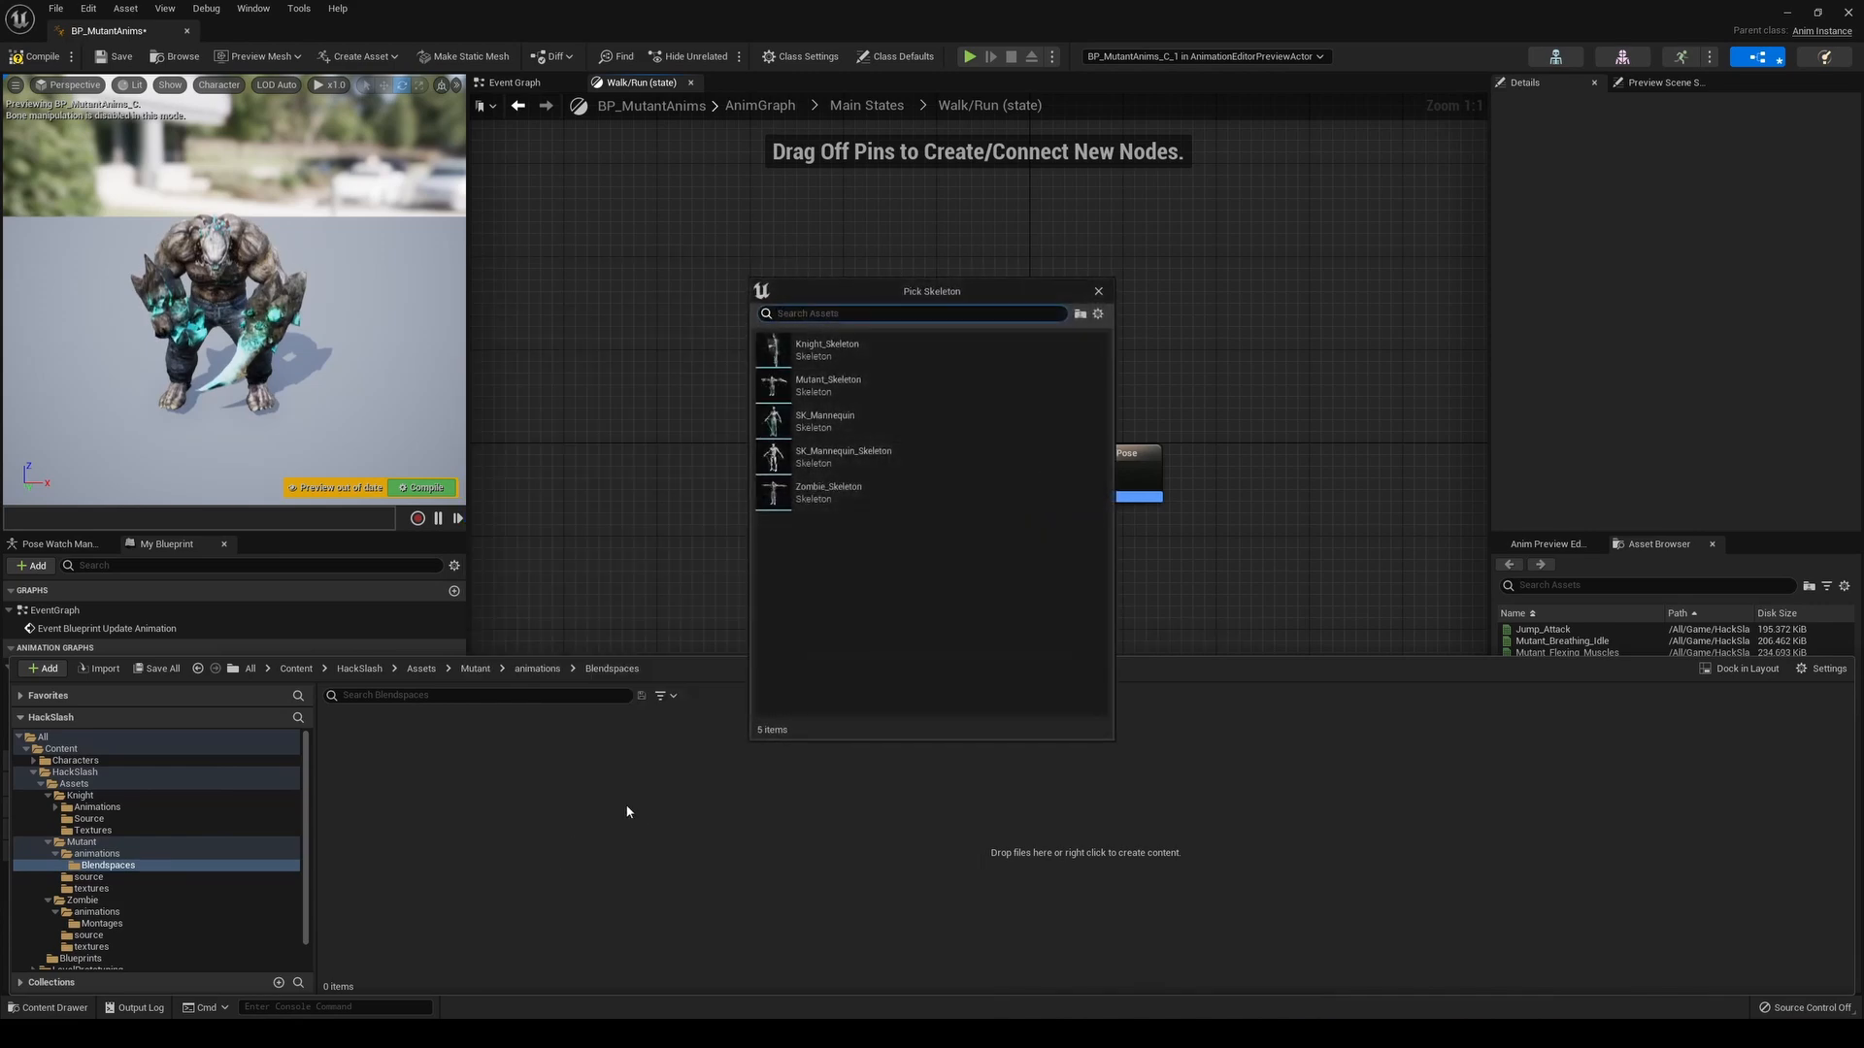
left_click(828, 385)
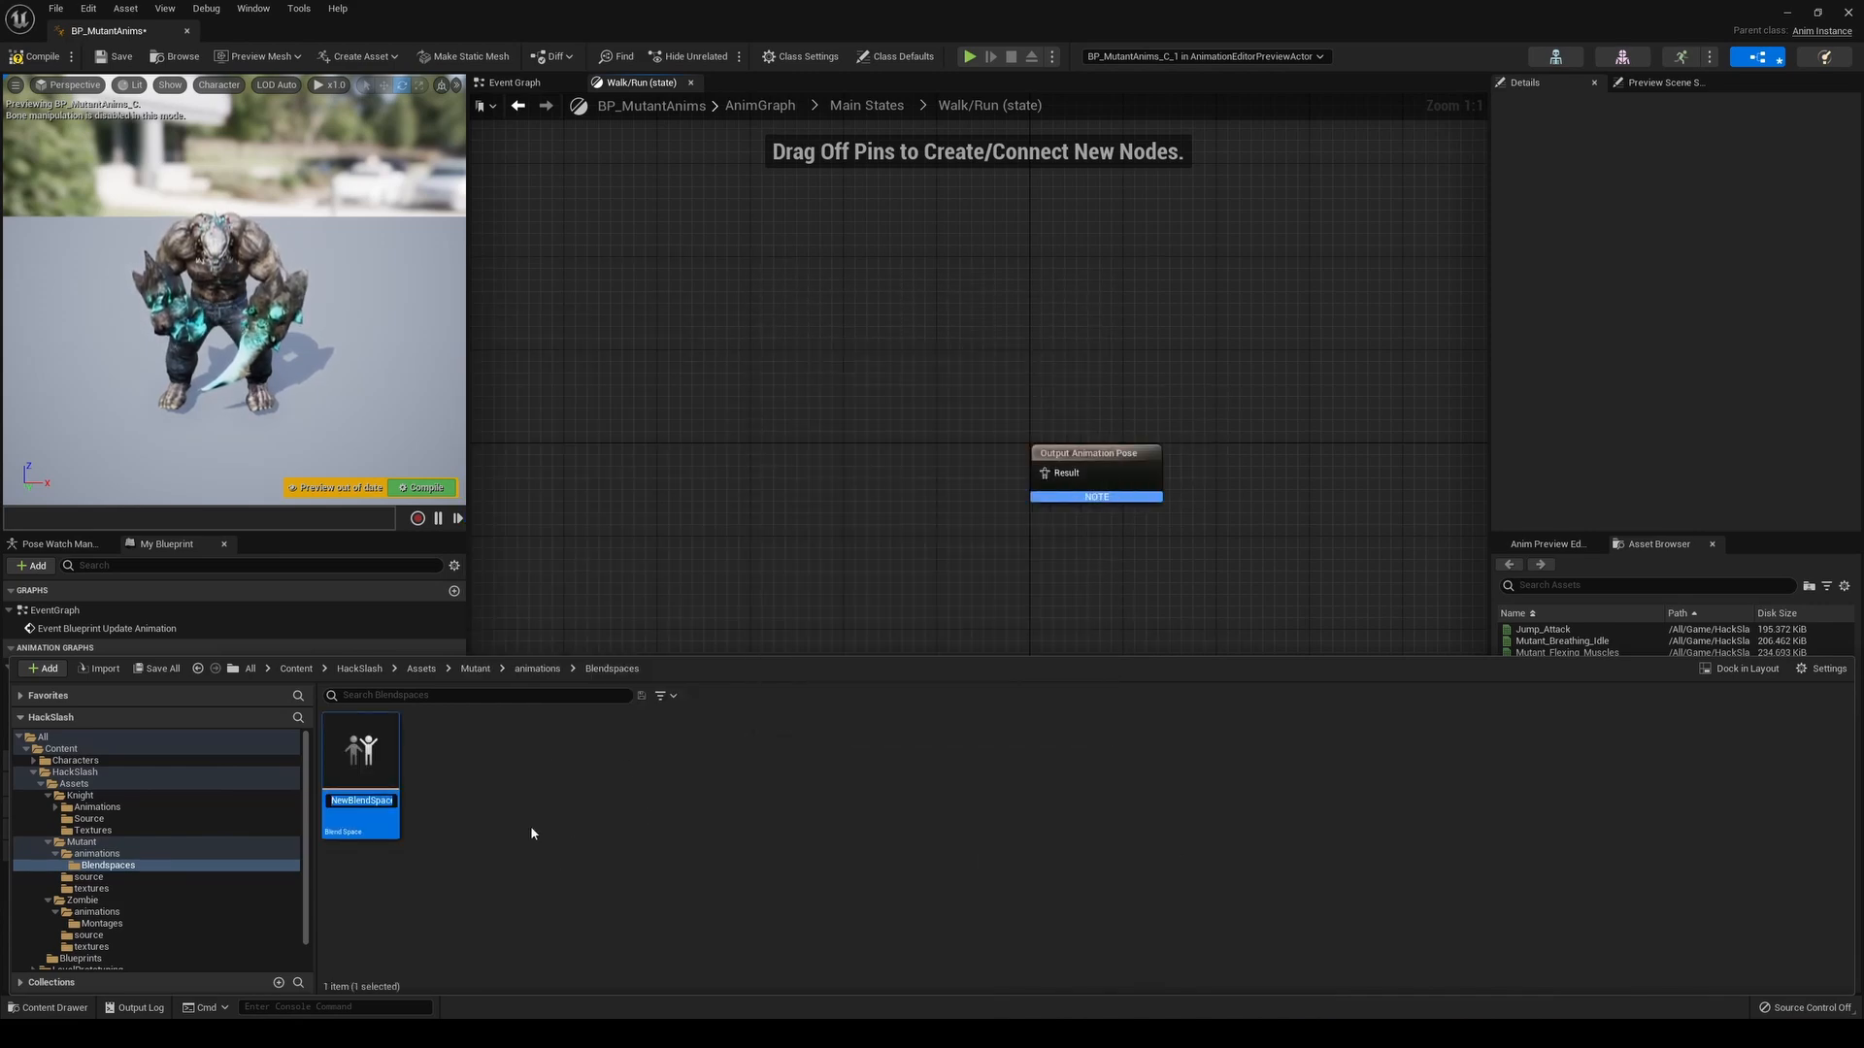
type("BS_Mutan")
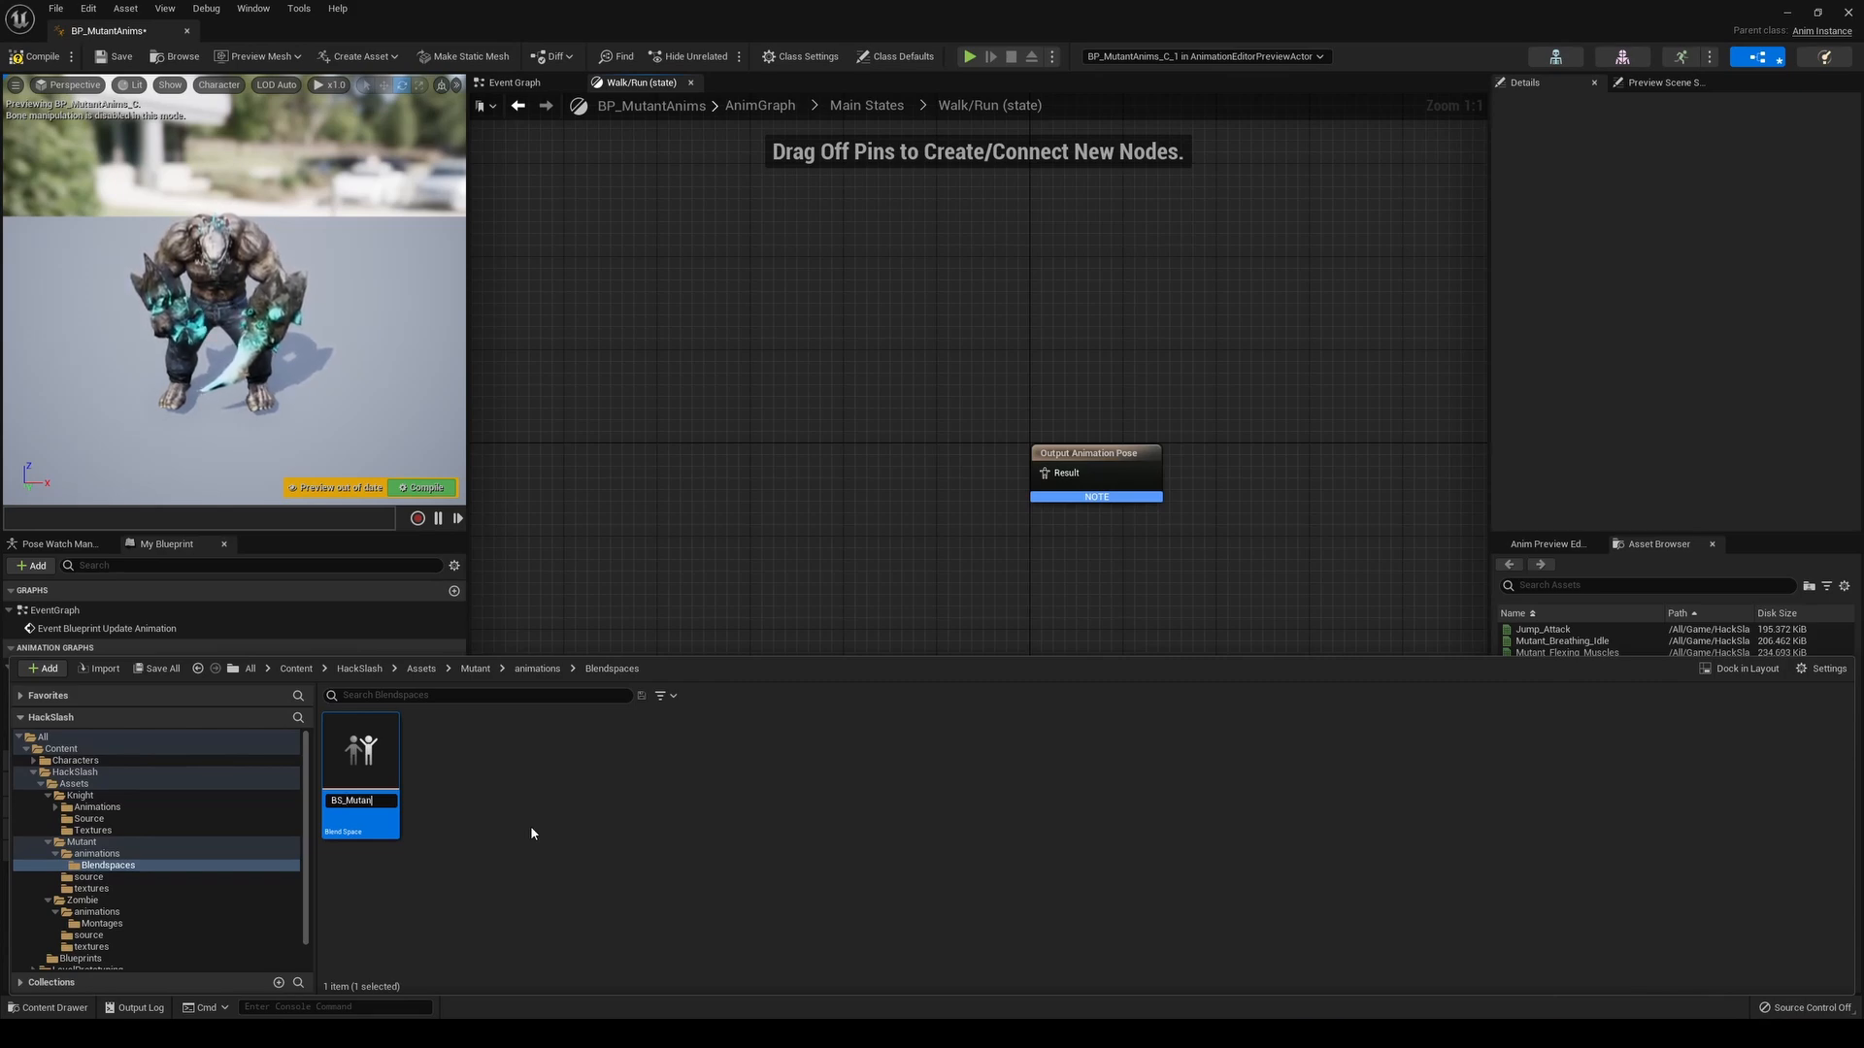
type("tWalkRun")
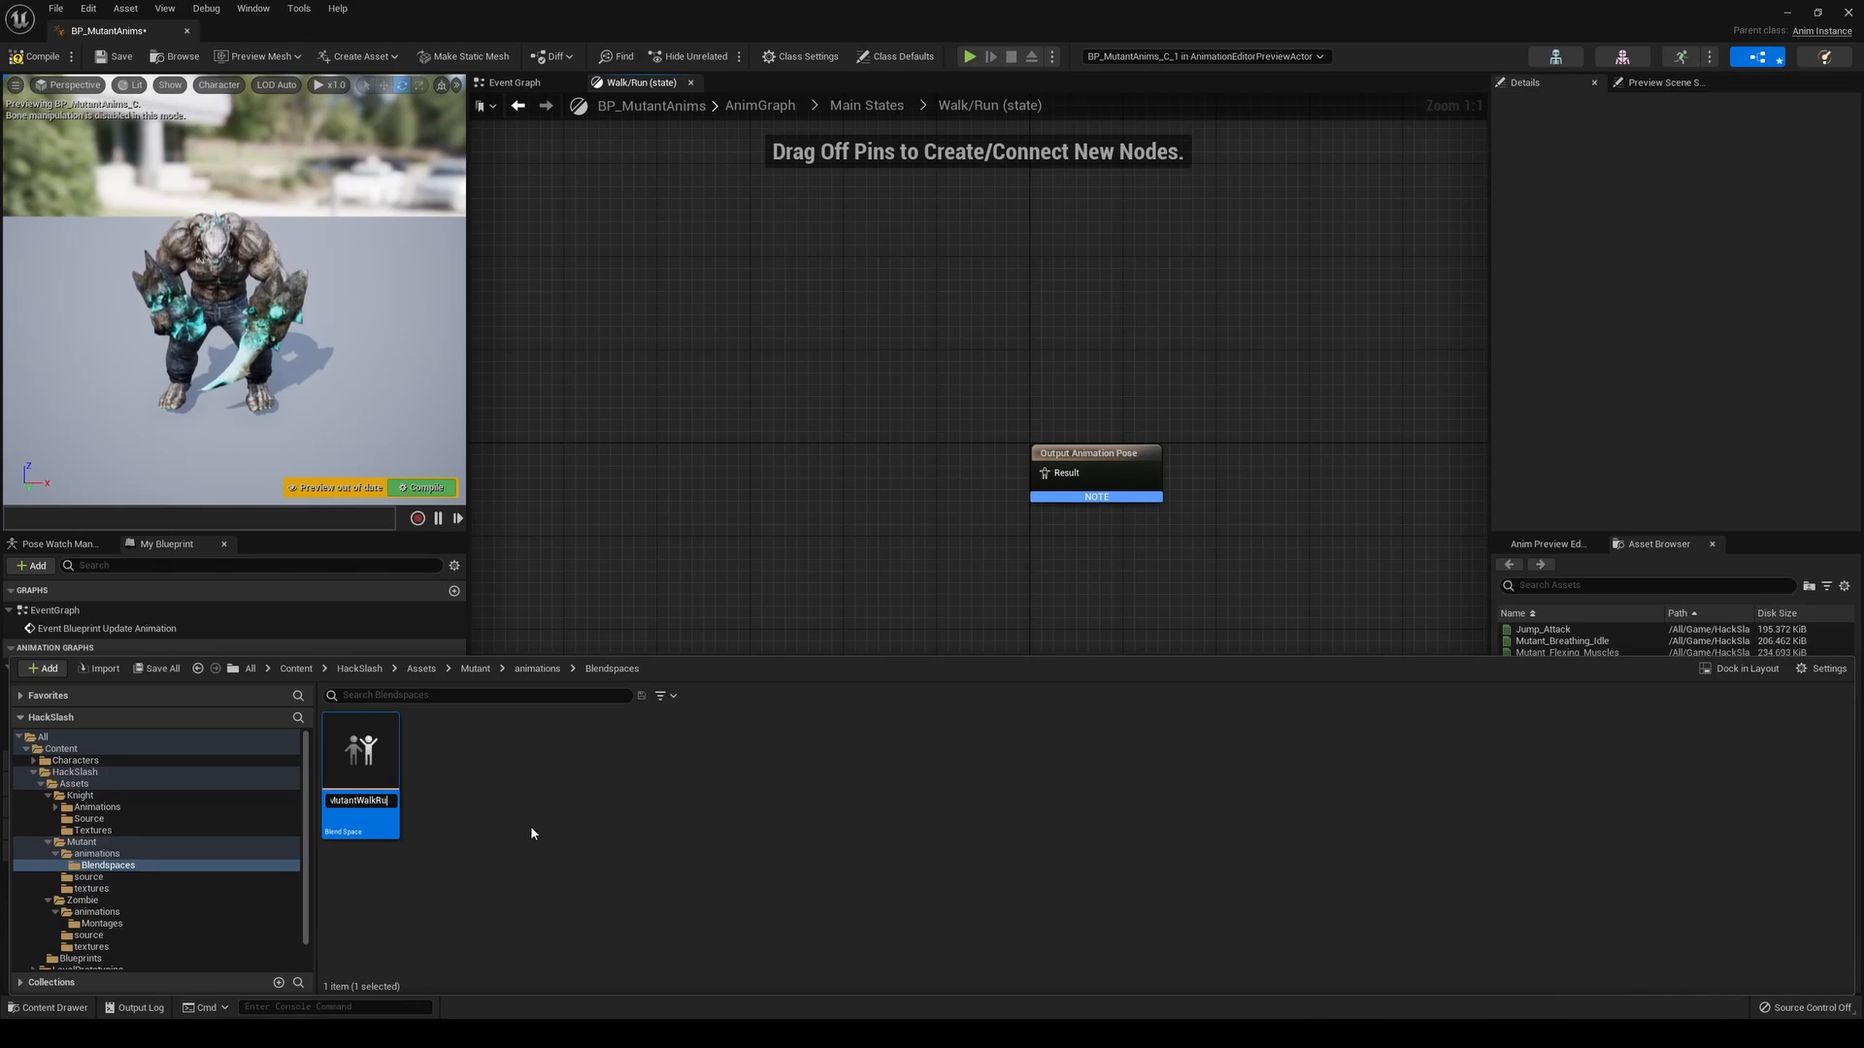
key("Return")
Open BS_MutantWalkRun and place Mutant_Run at the grid's upper centre (about 50, 98.7) and Mutant_Walking at its lower centre (about 50, 0.6)
double_click(370, 760)
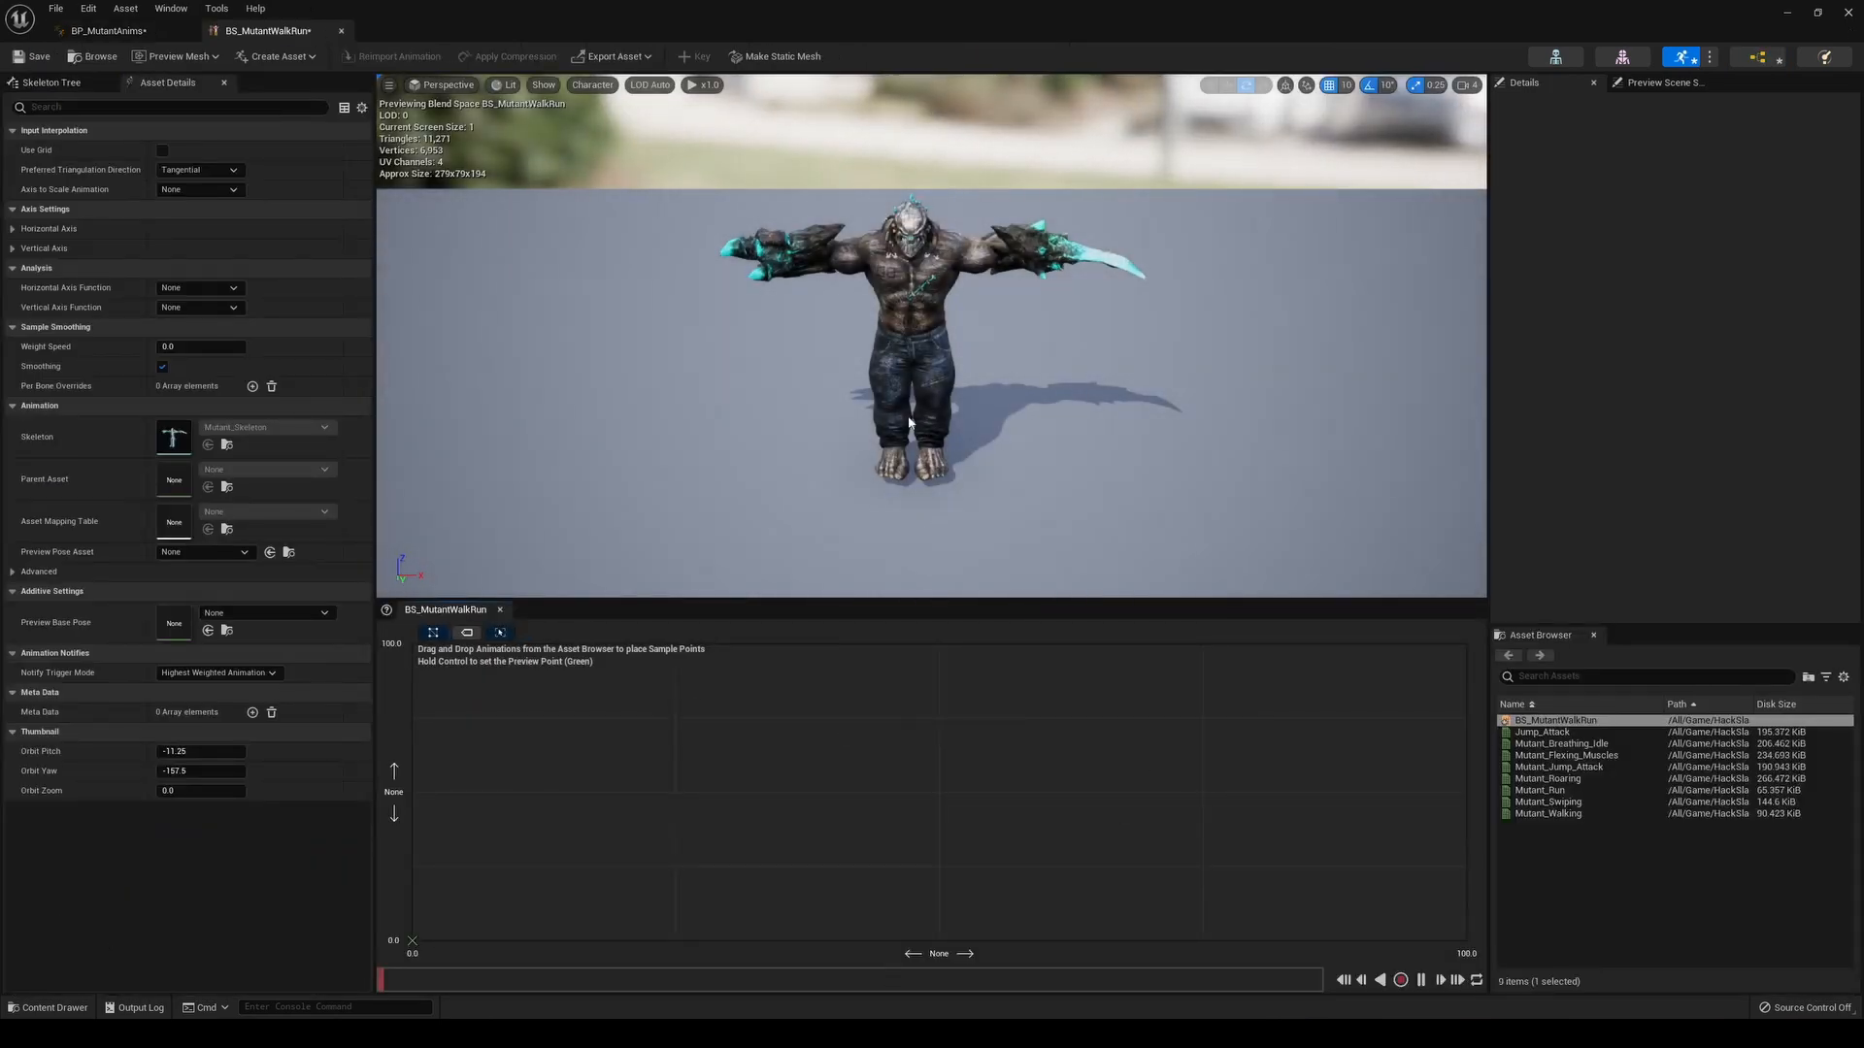
scroll(971, 376, "up", 2)
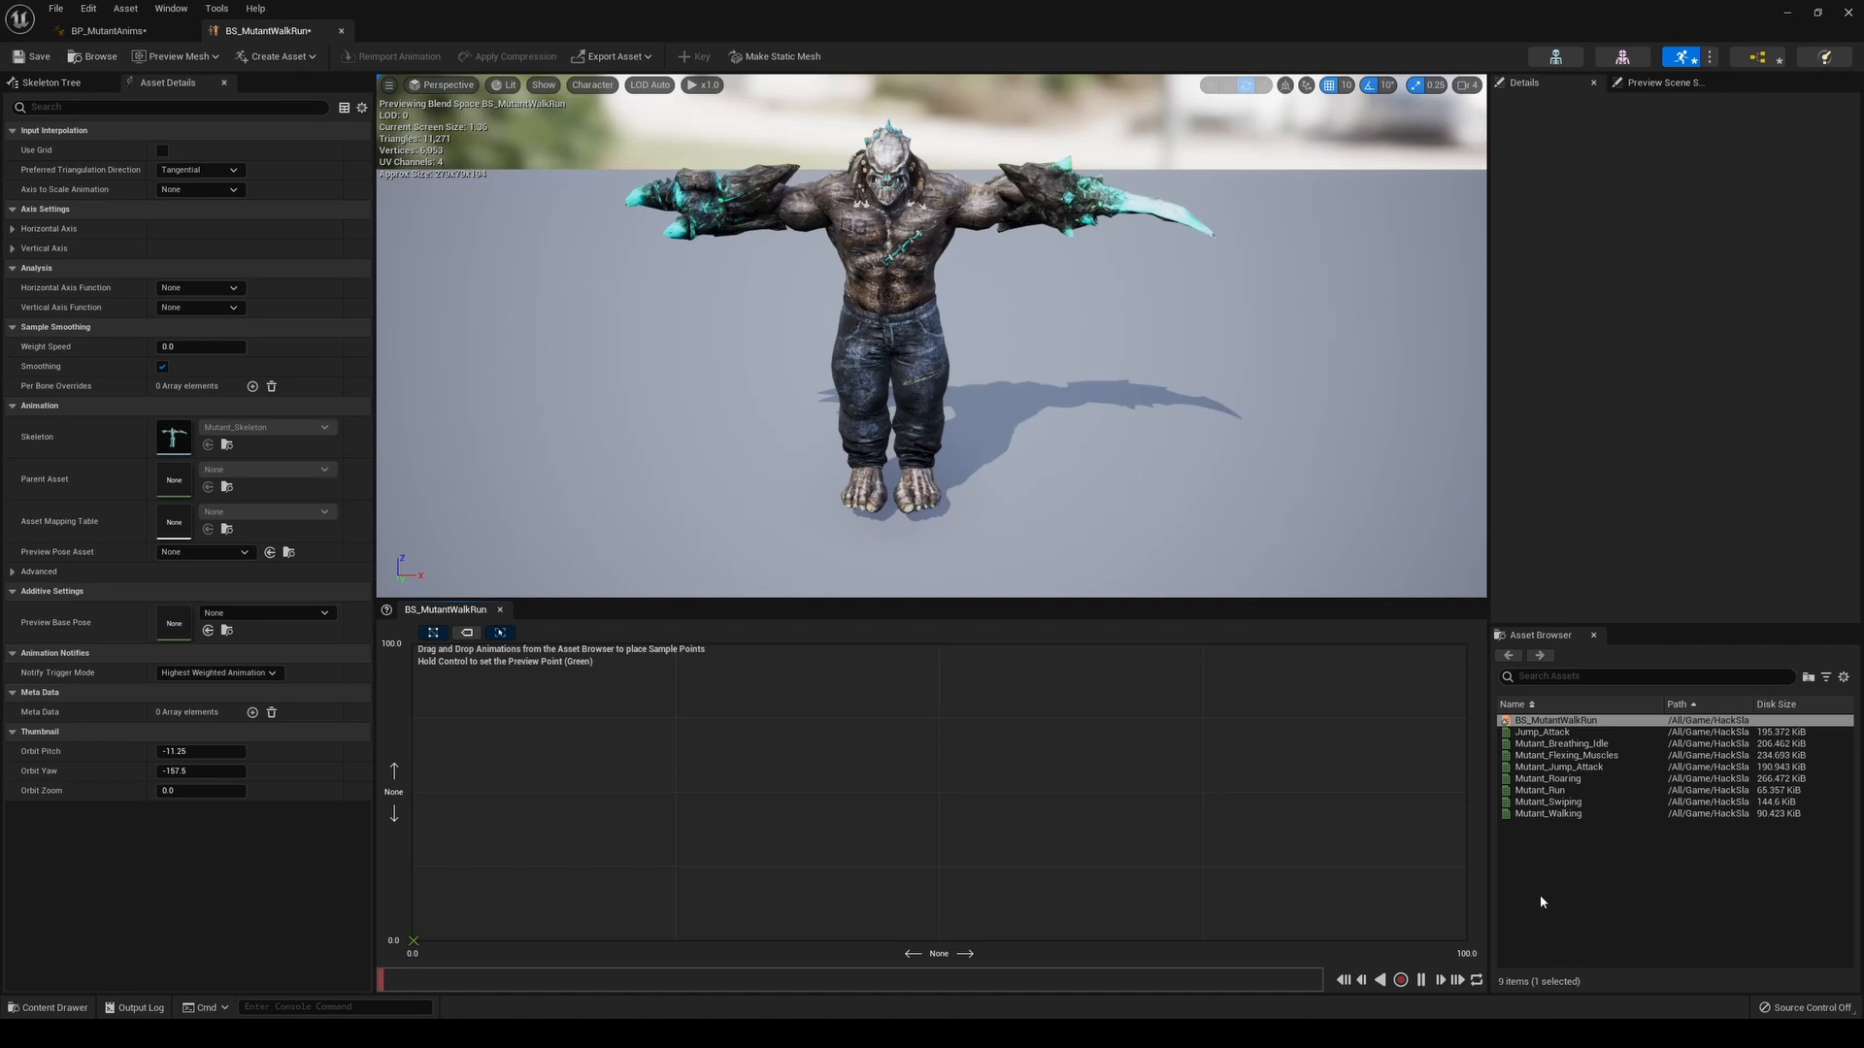
left_click_drag(1544, 790, 938, 650)
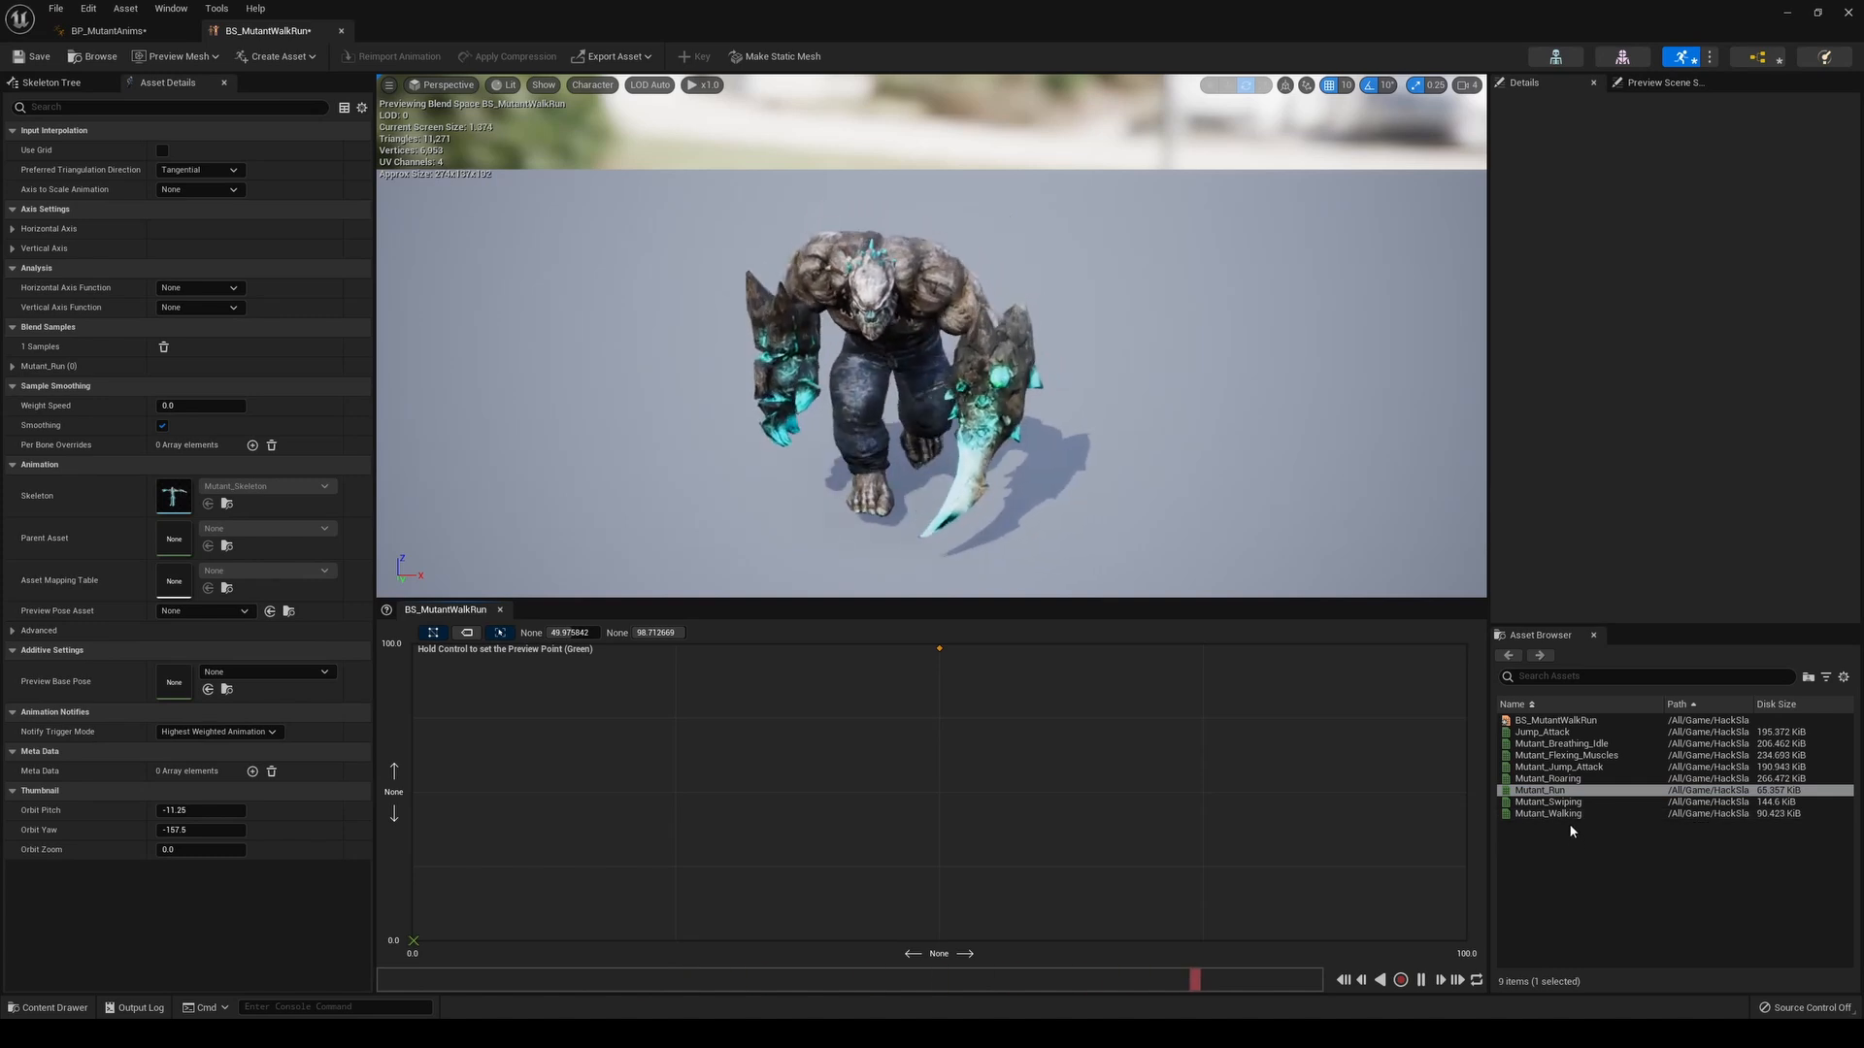
left_click_drag(1553, 814, 939, 930)
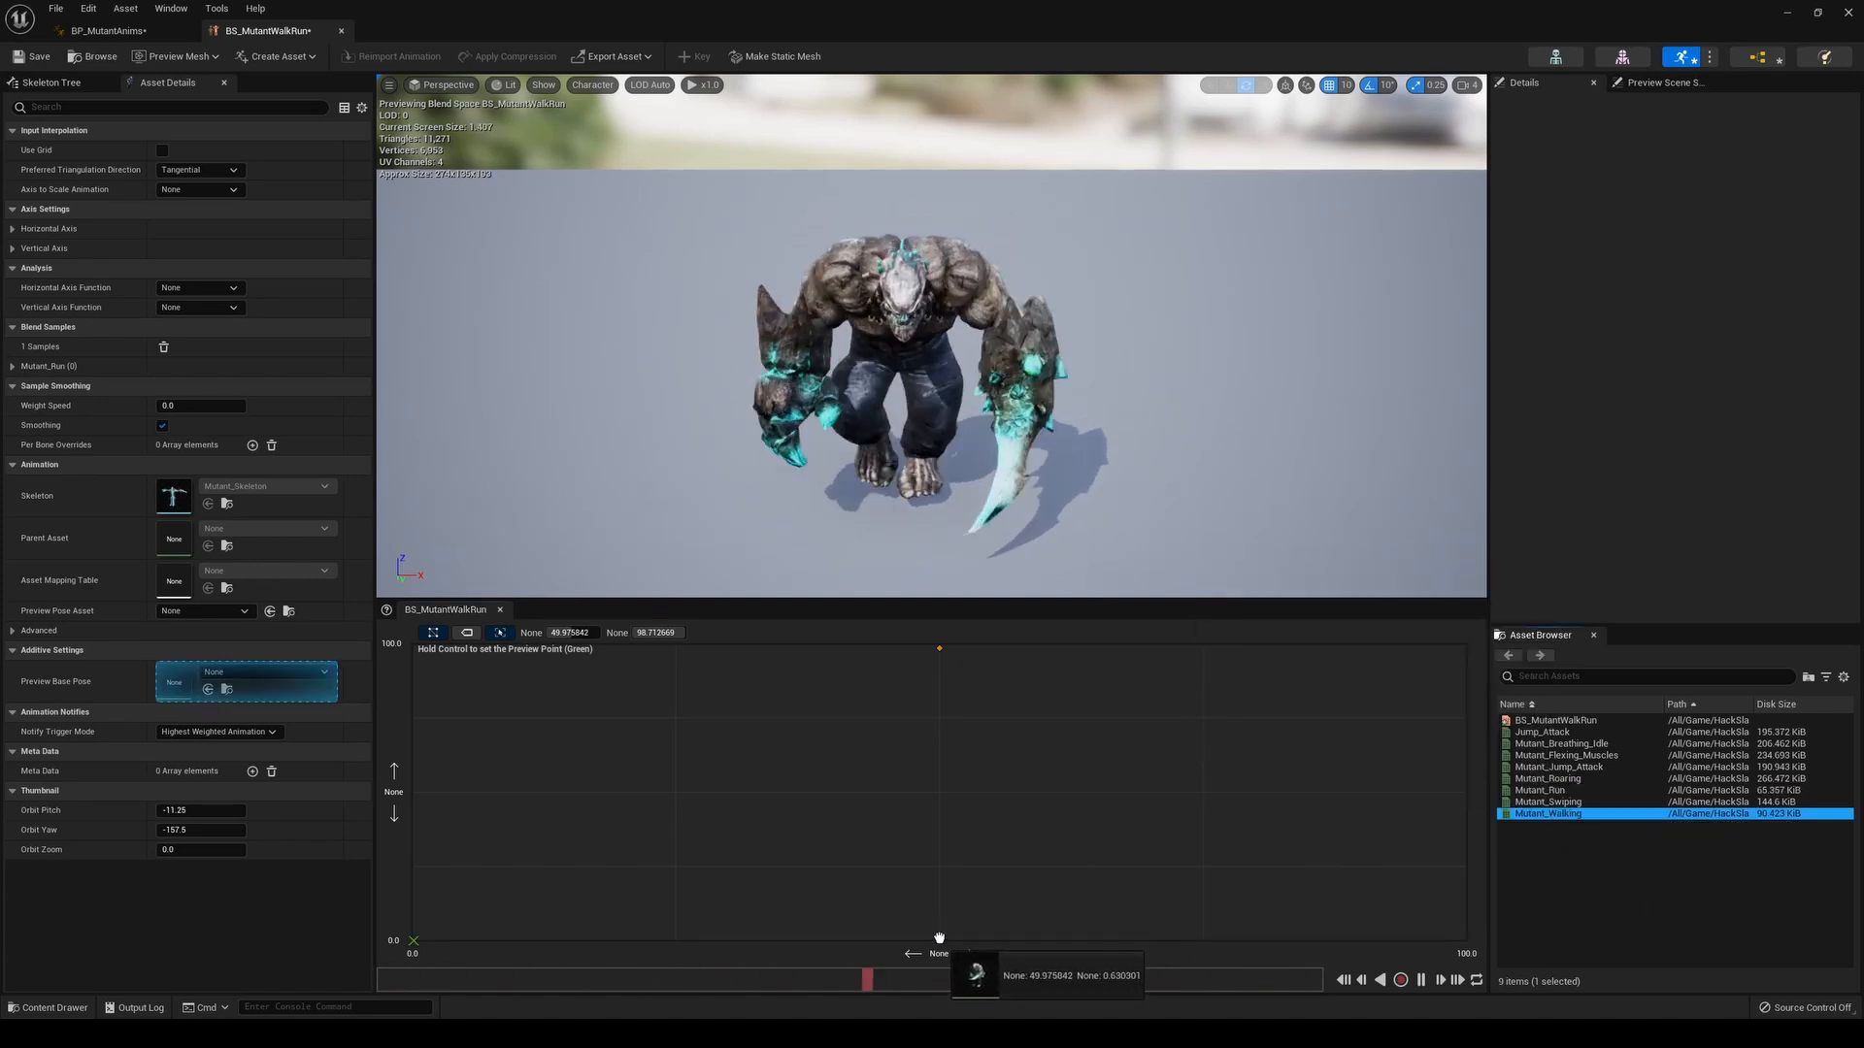
left_click_drag(940, 935, 939, 936)
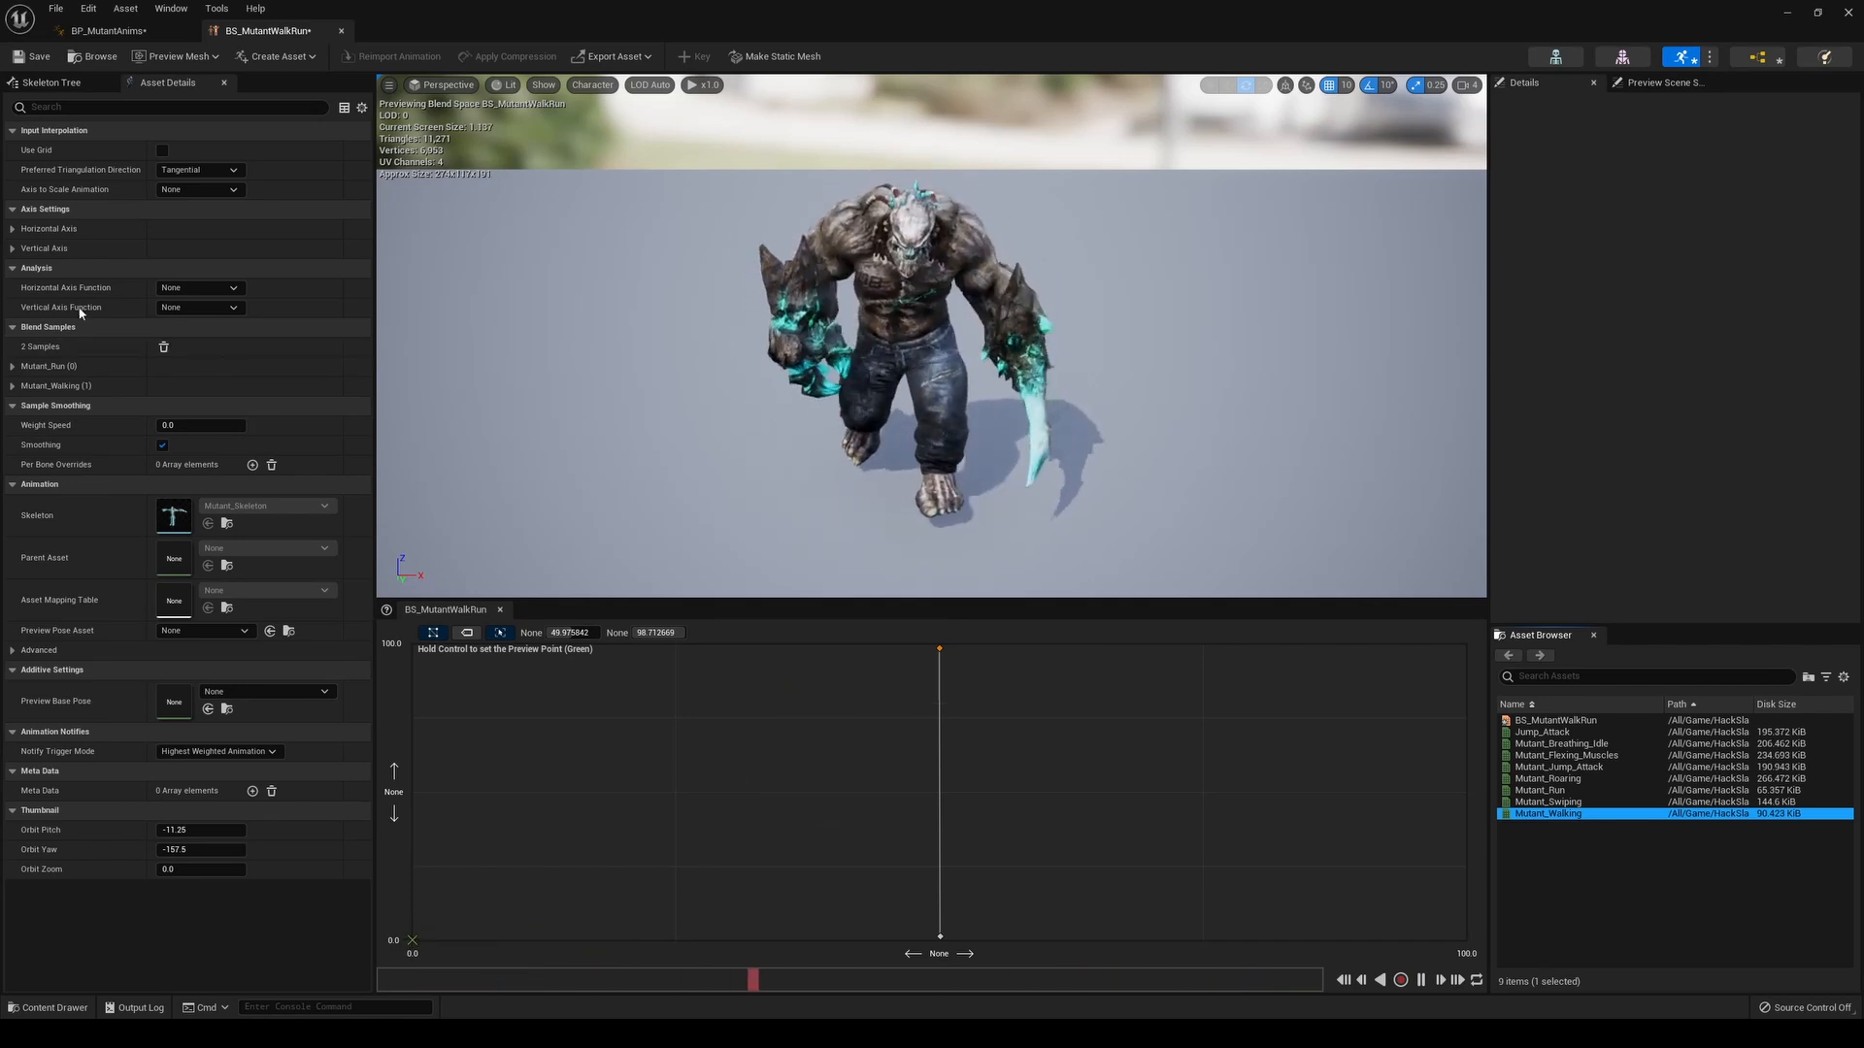
Name the blend space's horizontal axis Speed, set its maximum value to 600, and save the asset
left_click(21, 227)
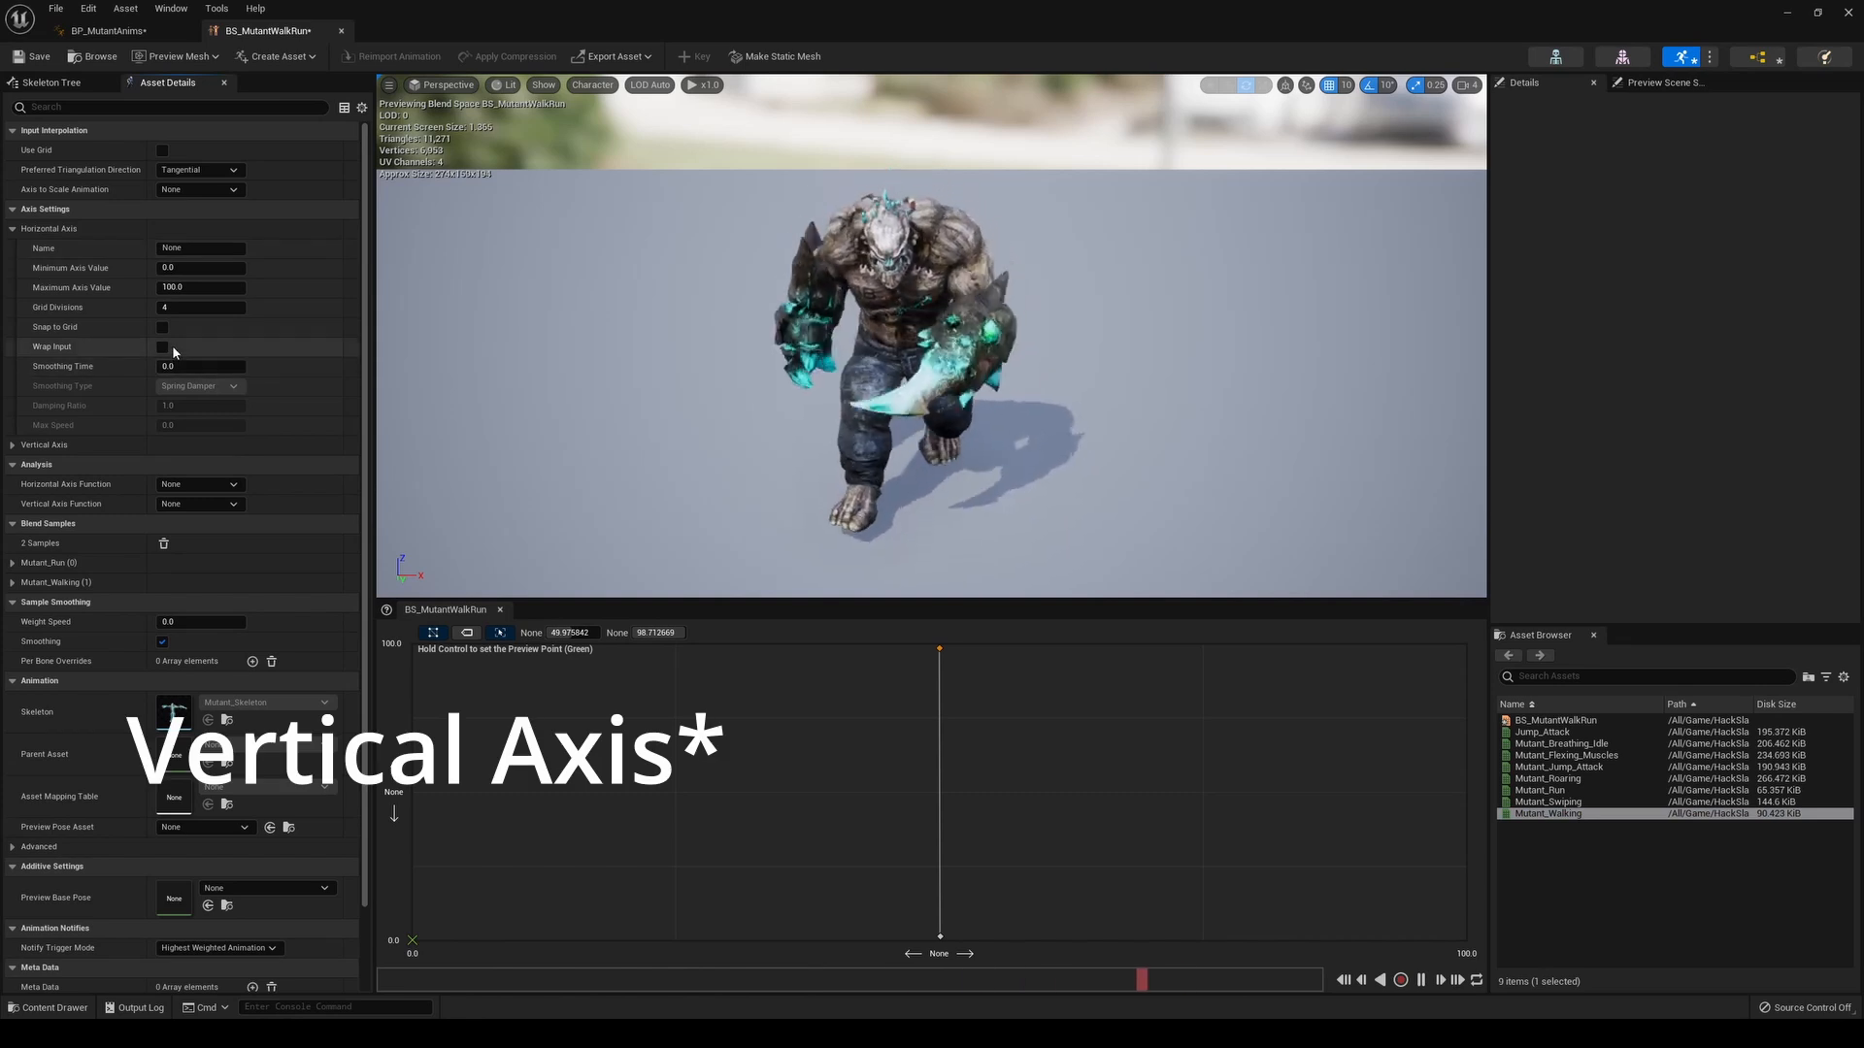
left_click(194, 248)
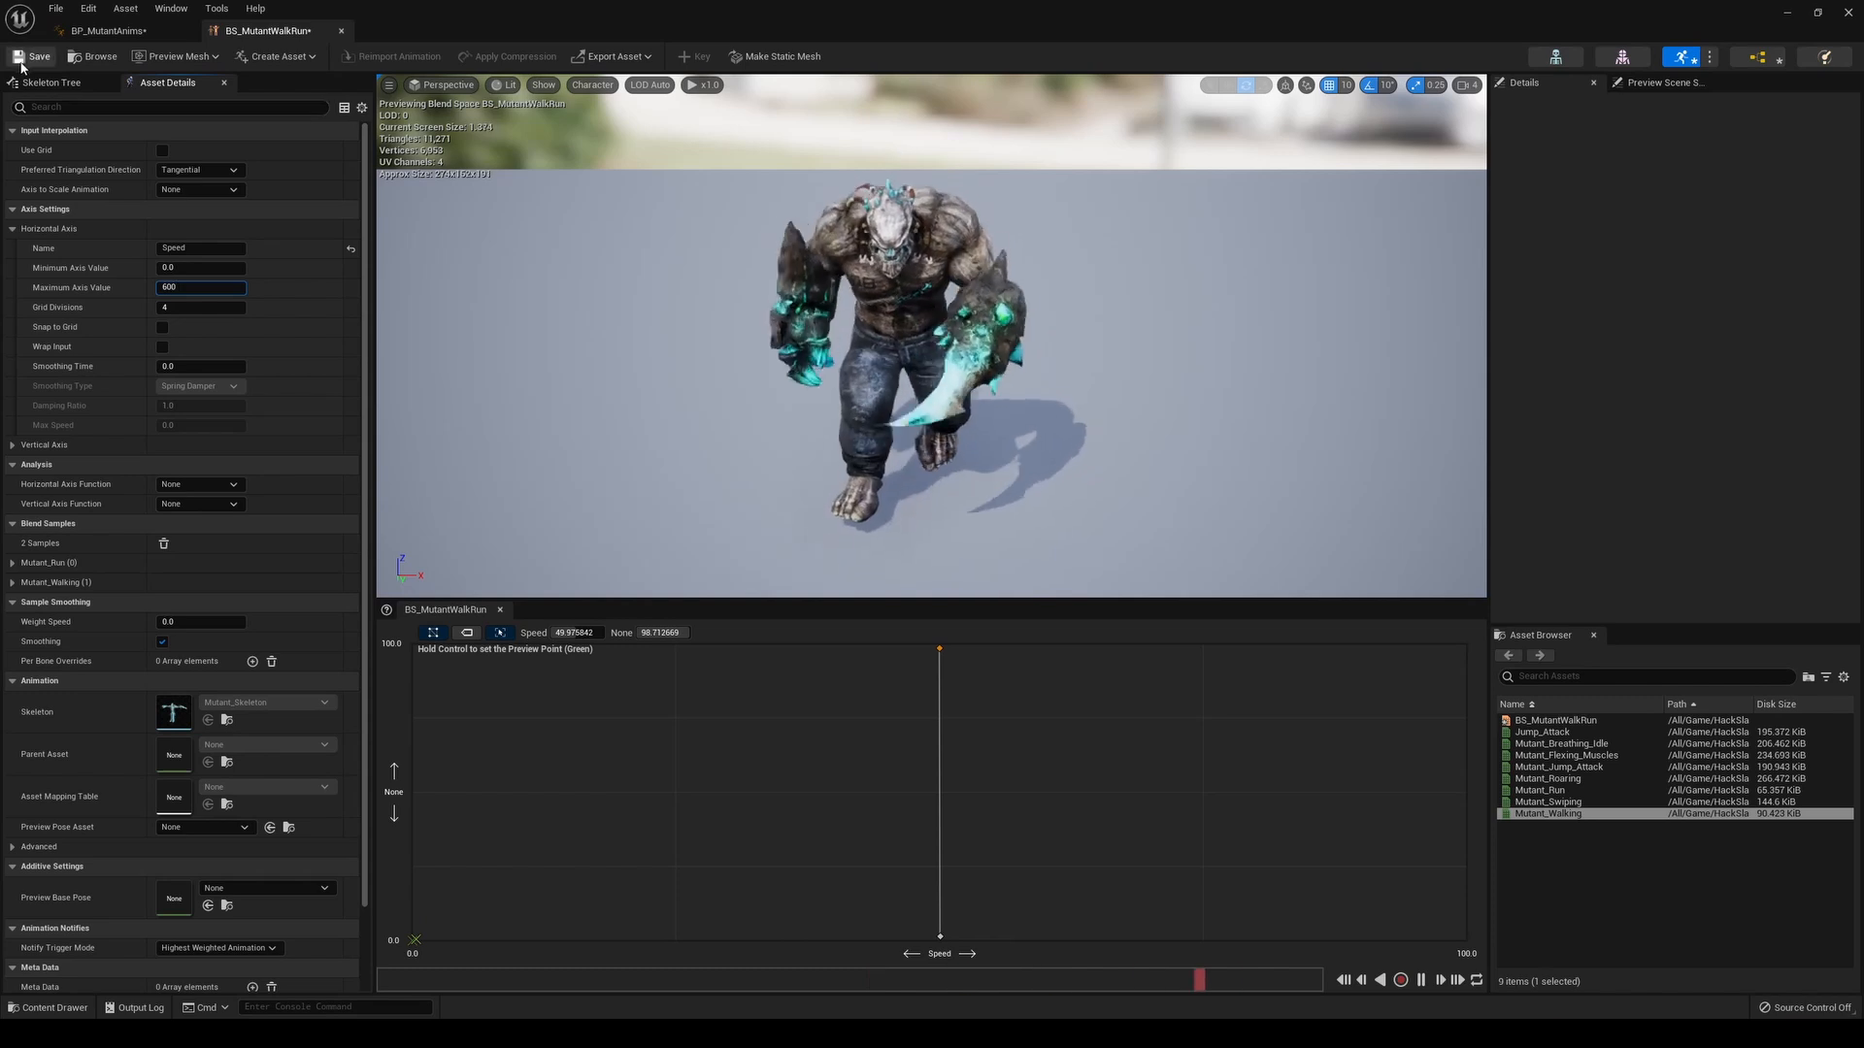
Add BS_MutantWalkRun to the Walk/Run state of BP_MutantAnims and connect it to the Output Animation Pose
left_click(115, 32)
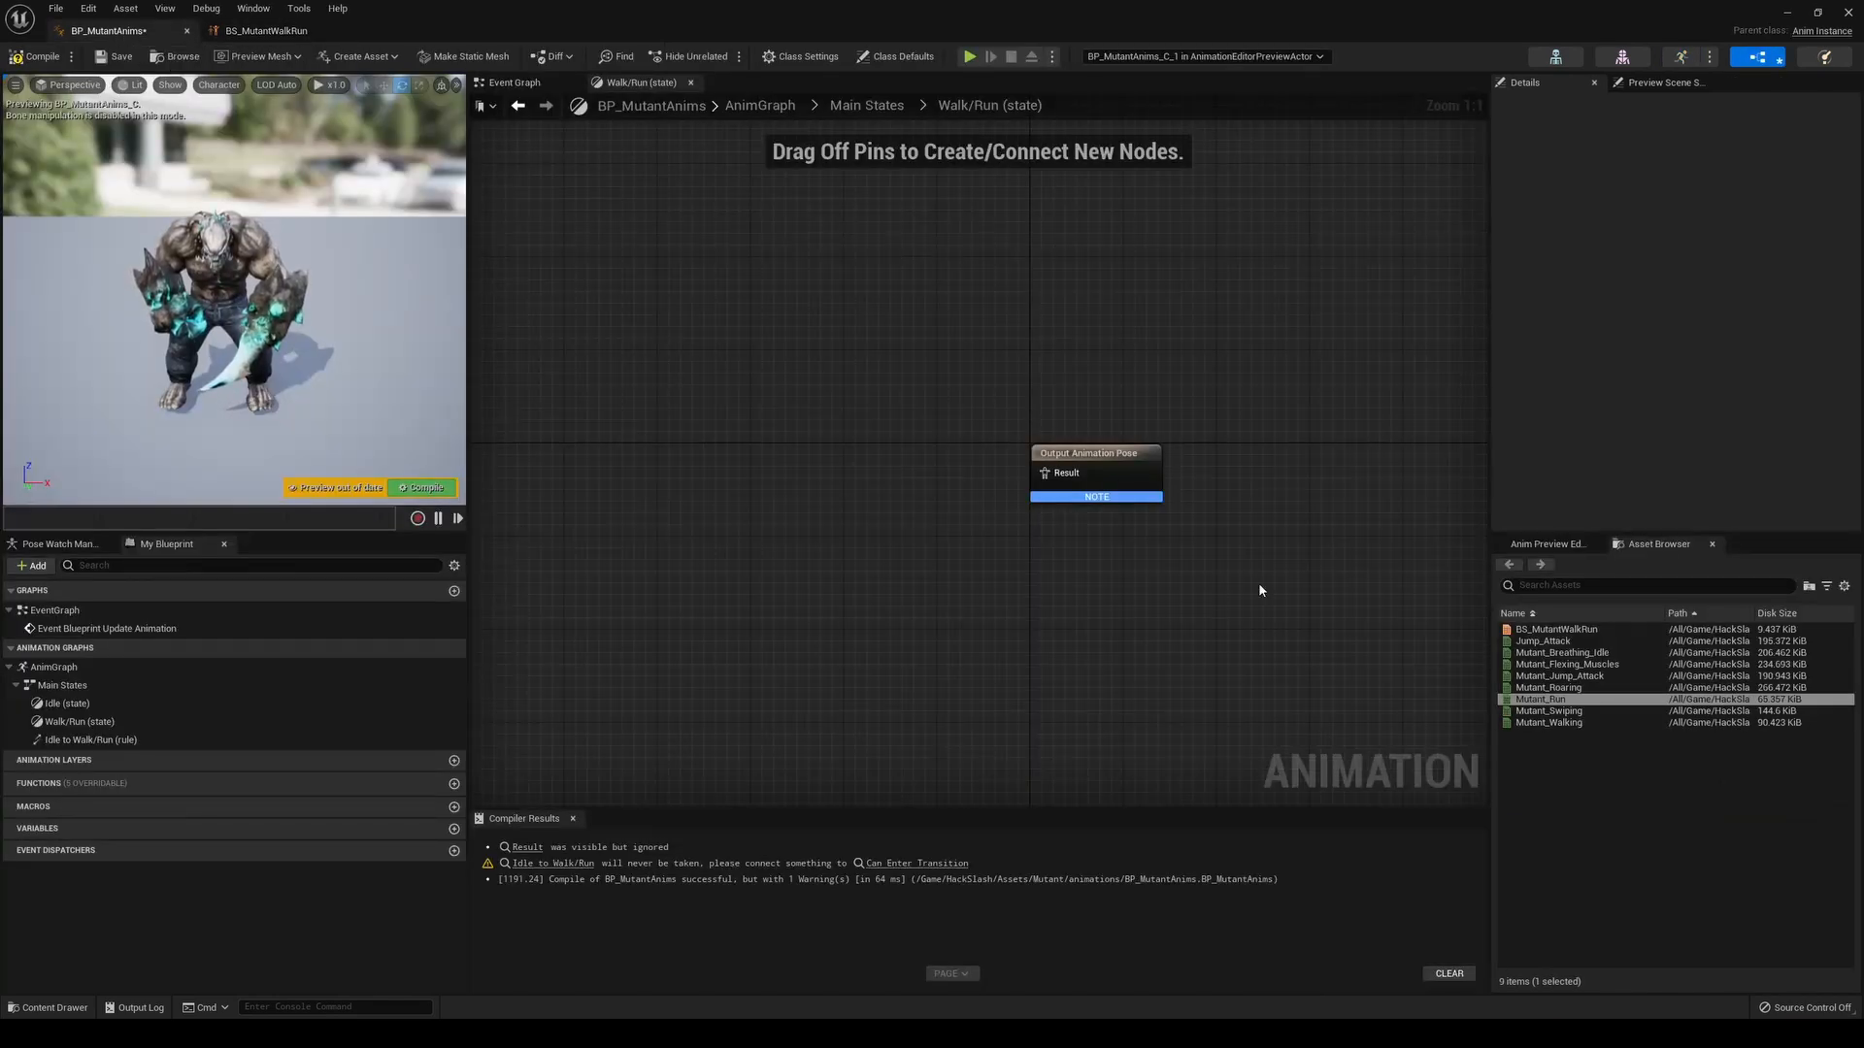
right_click_drag(863, 500, 820, 474)
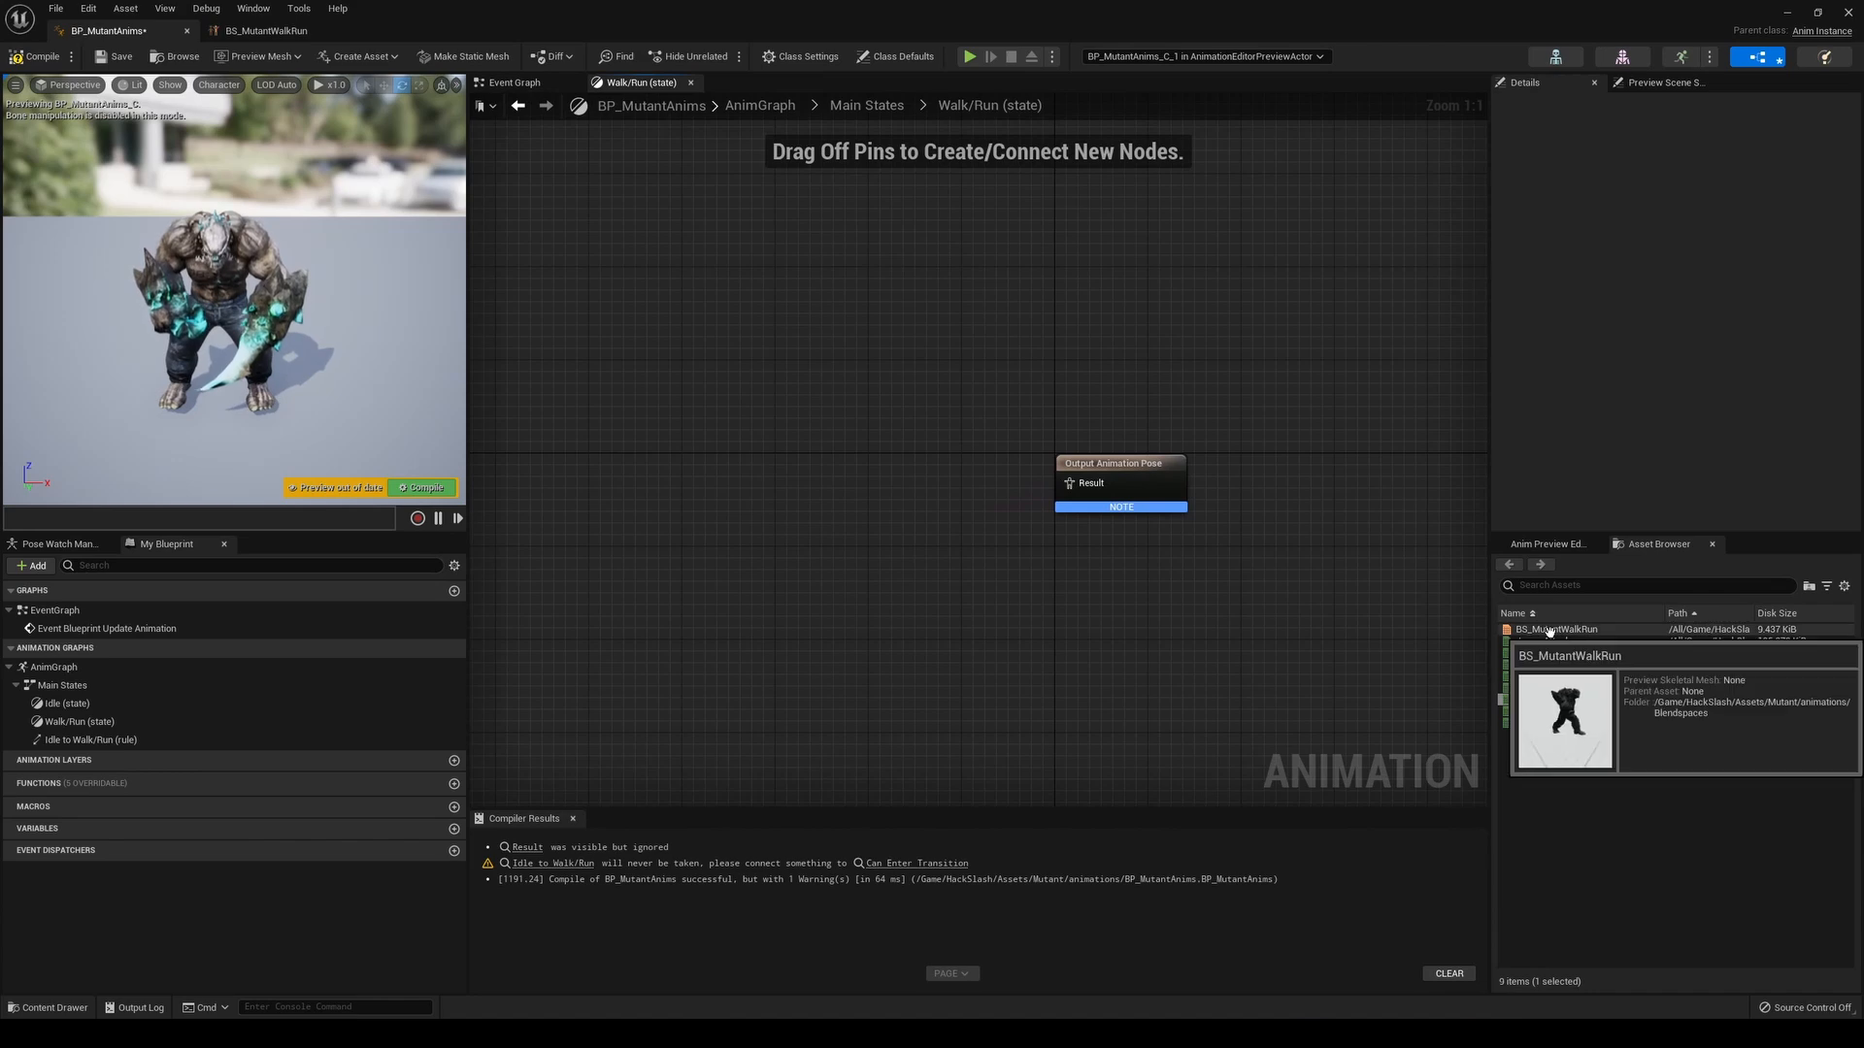
left_click_drag(1549, 631, 945, 460)
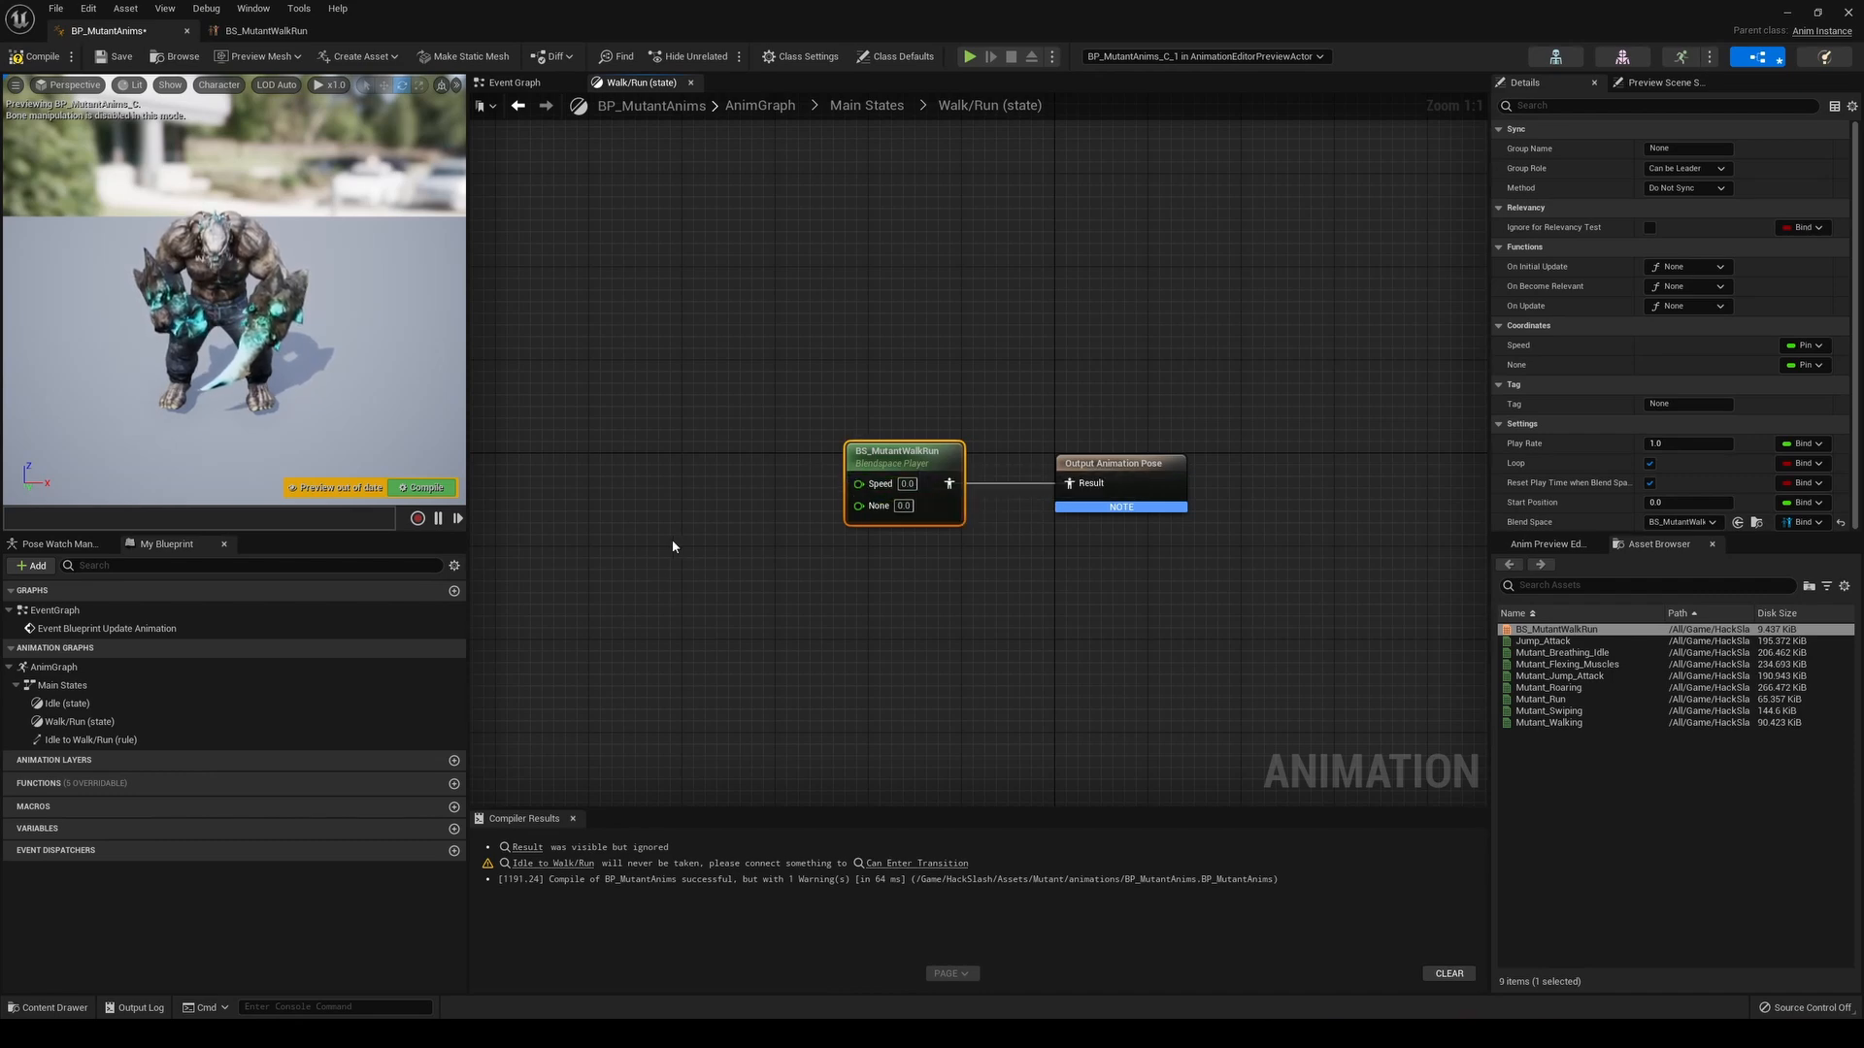
Create a Float variable named Speed in BP_MutantAnims
left_click(454, 830)
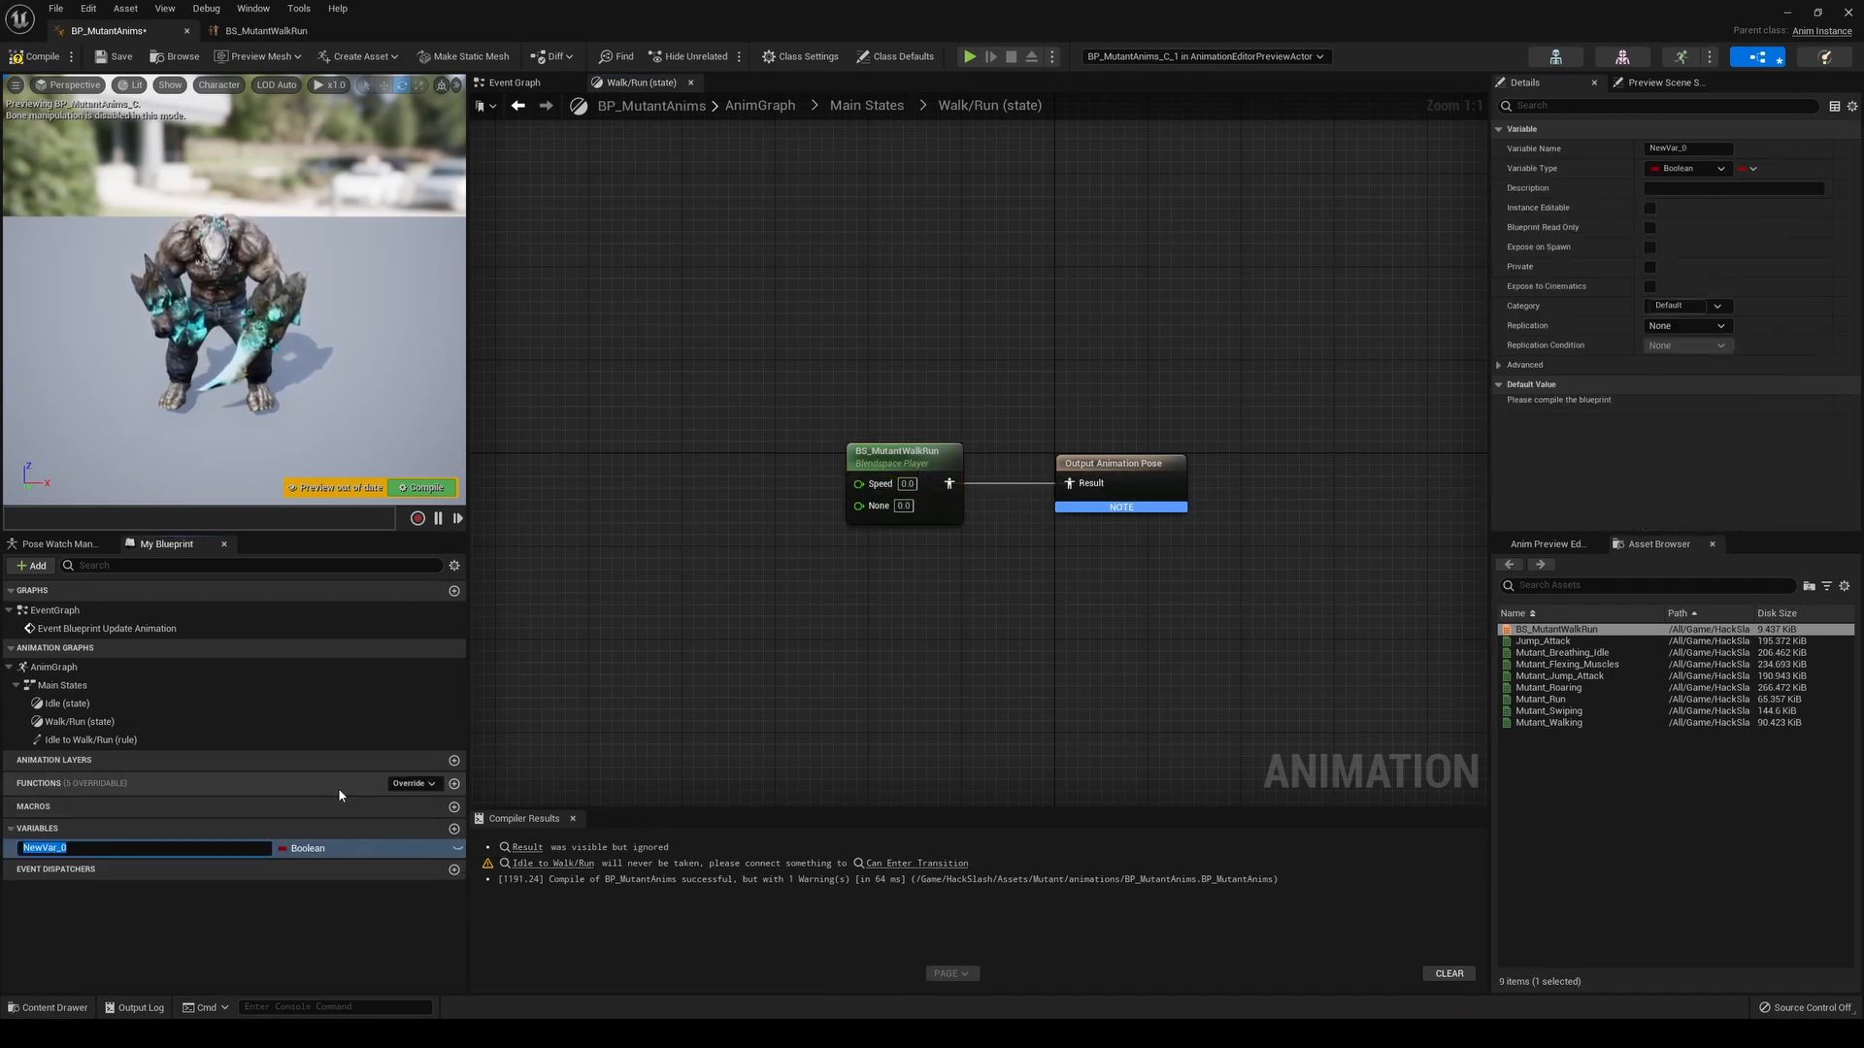
type("Speed")
key("Return")
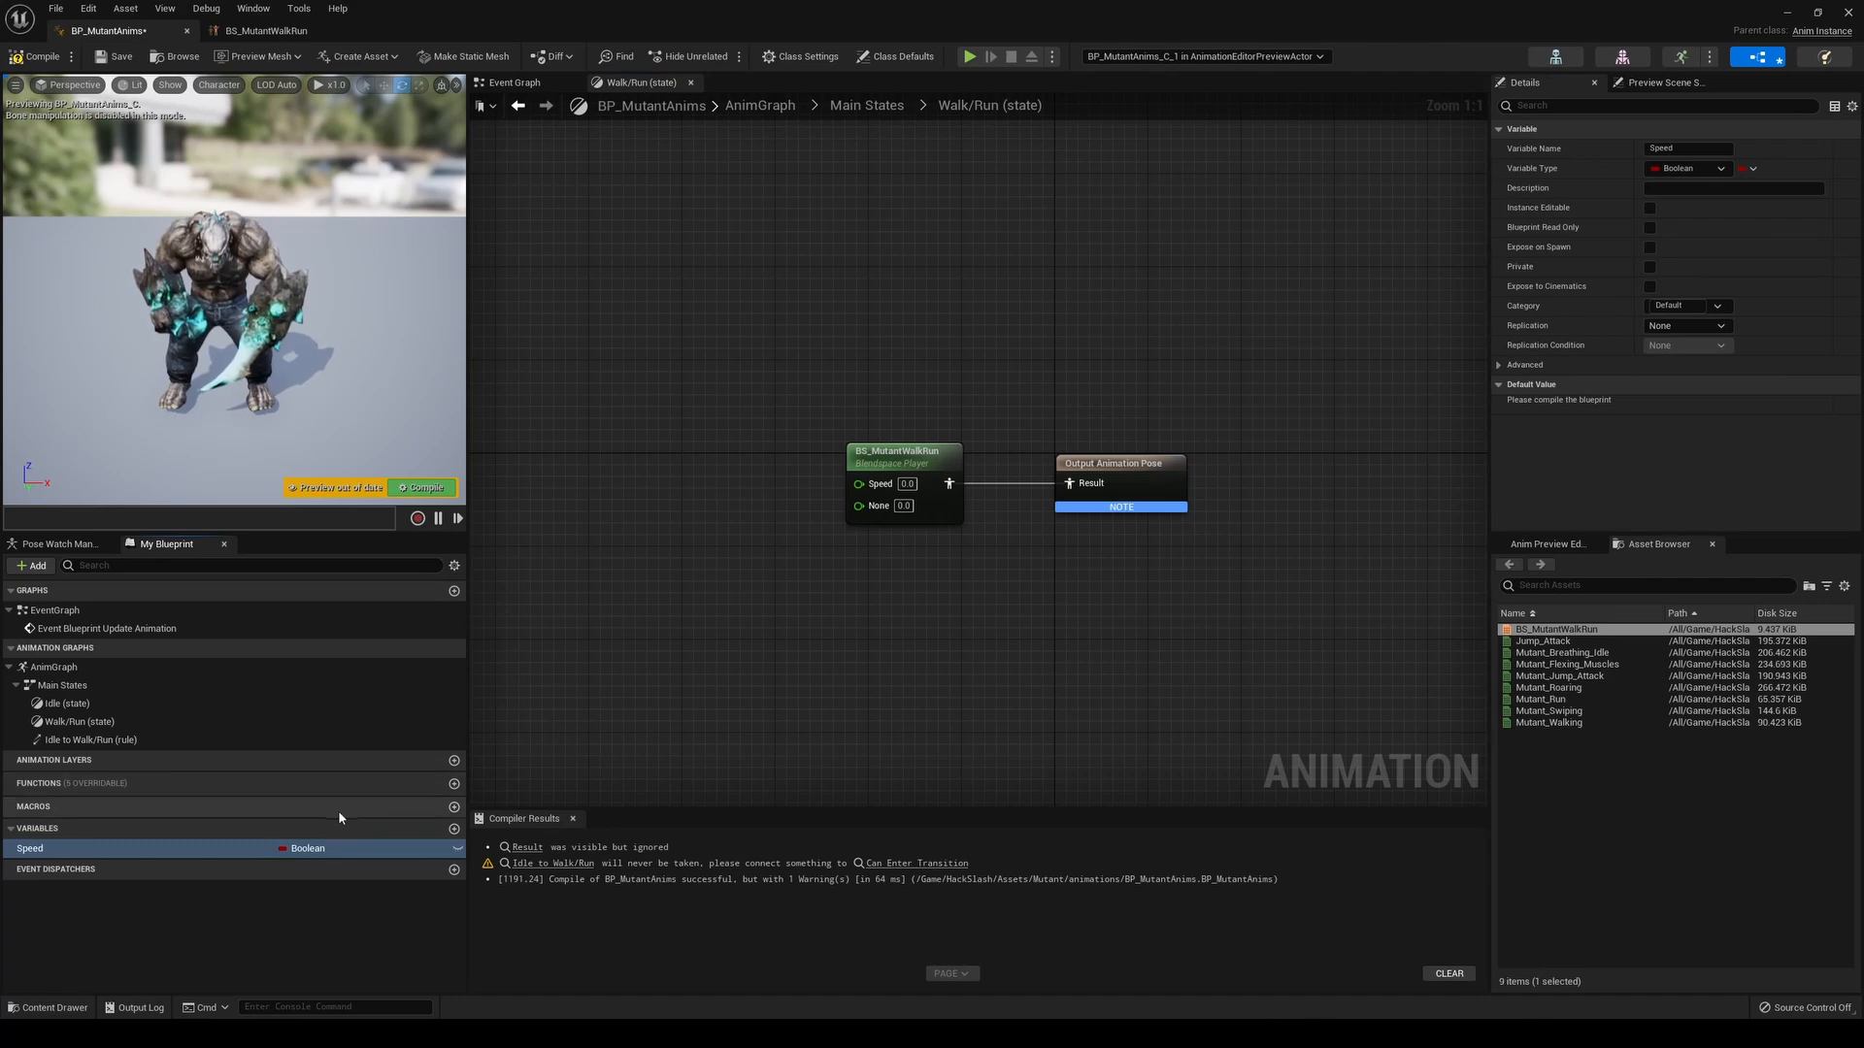
left_click(303, 849)
left_click(338, 588)
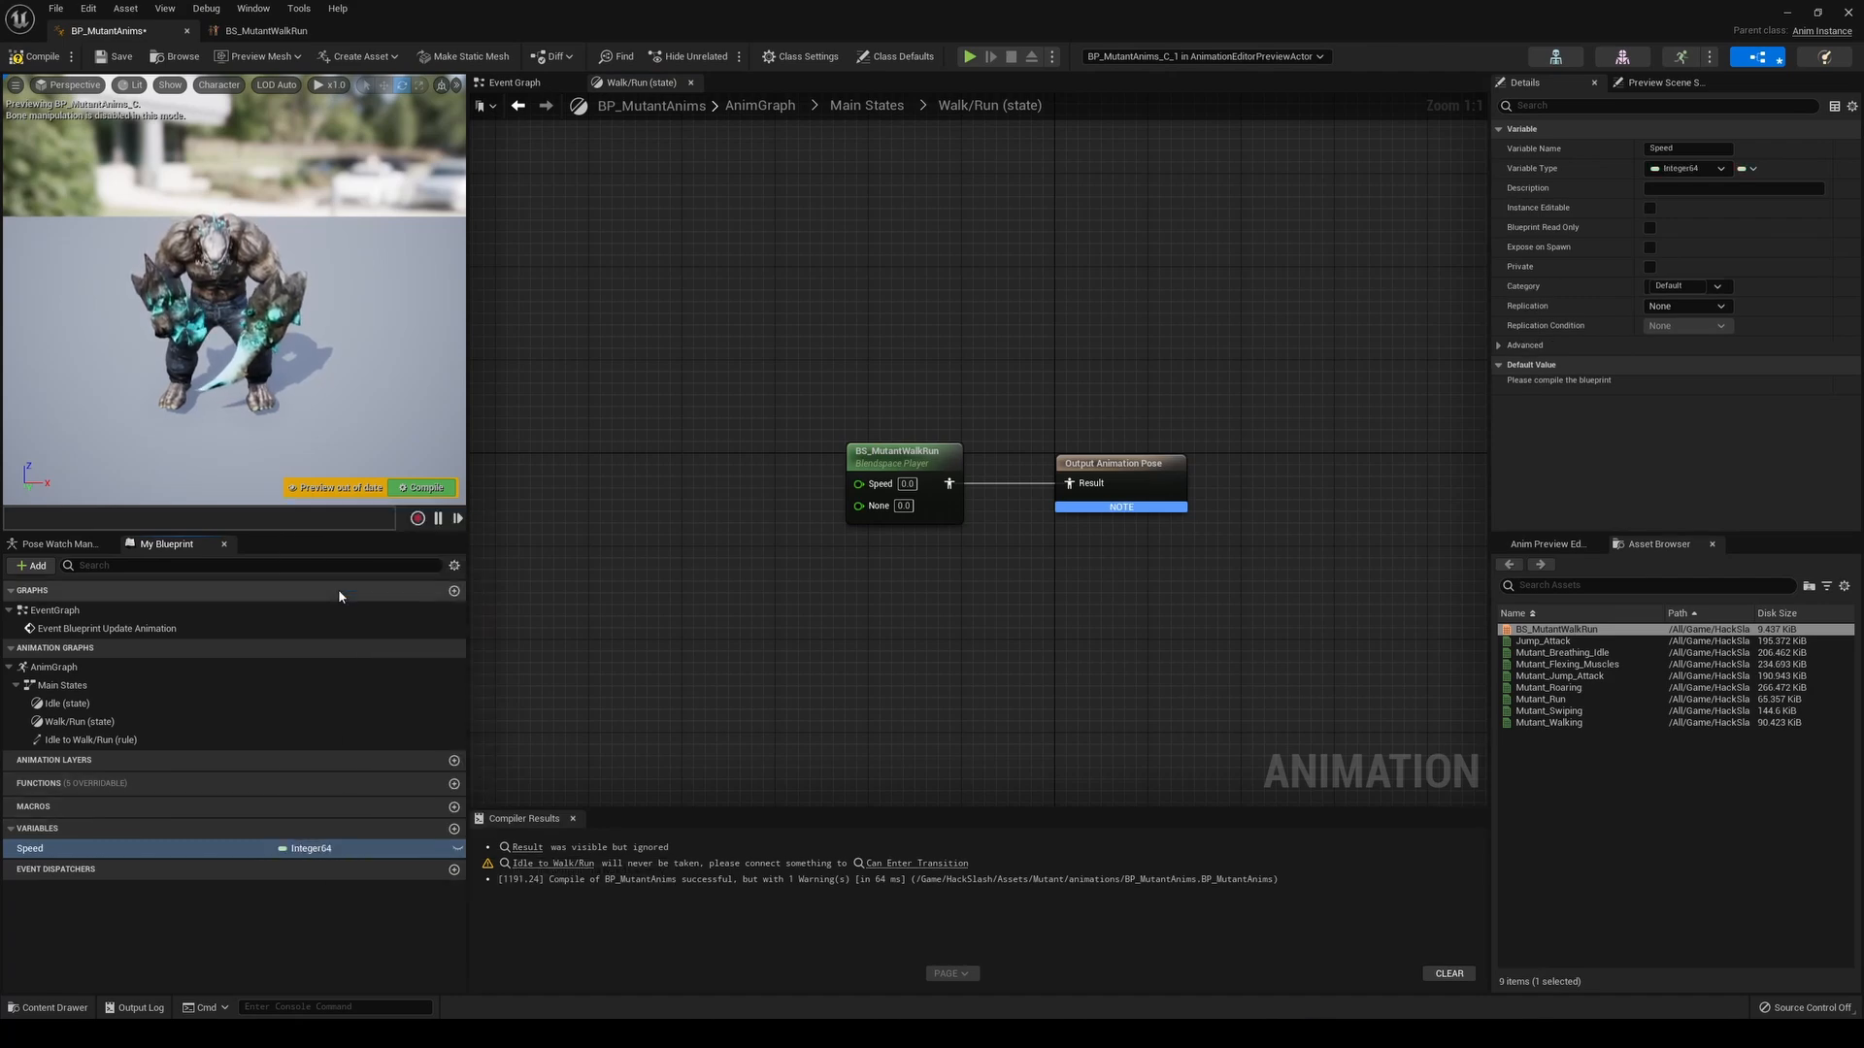
left_click(326, 852)
left_click(320, 597)
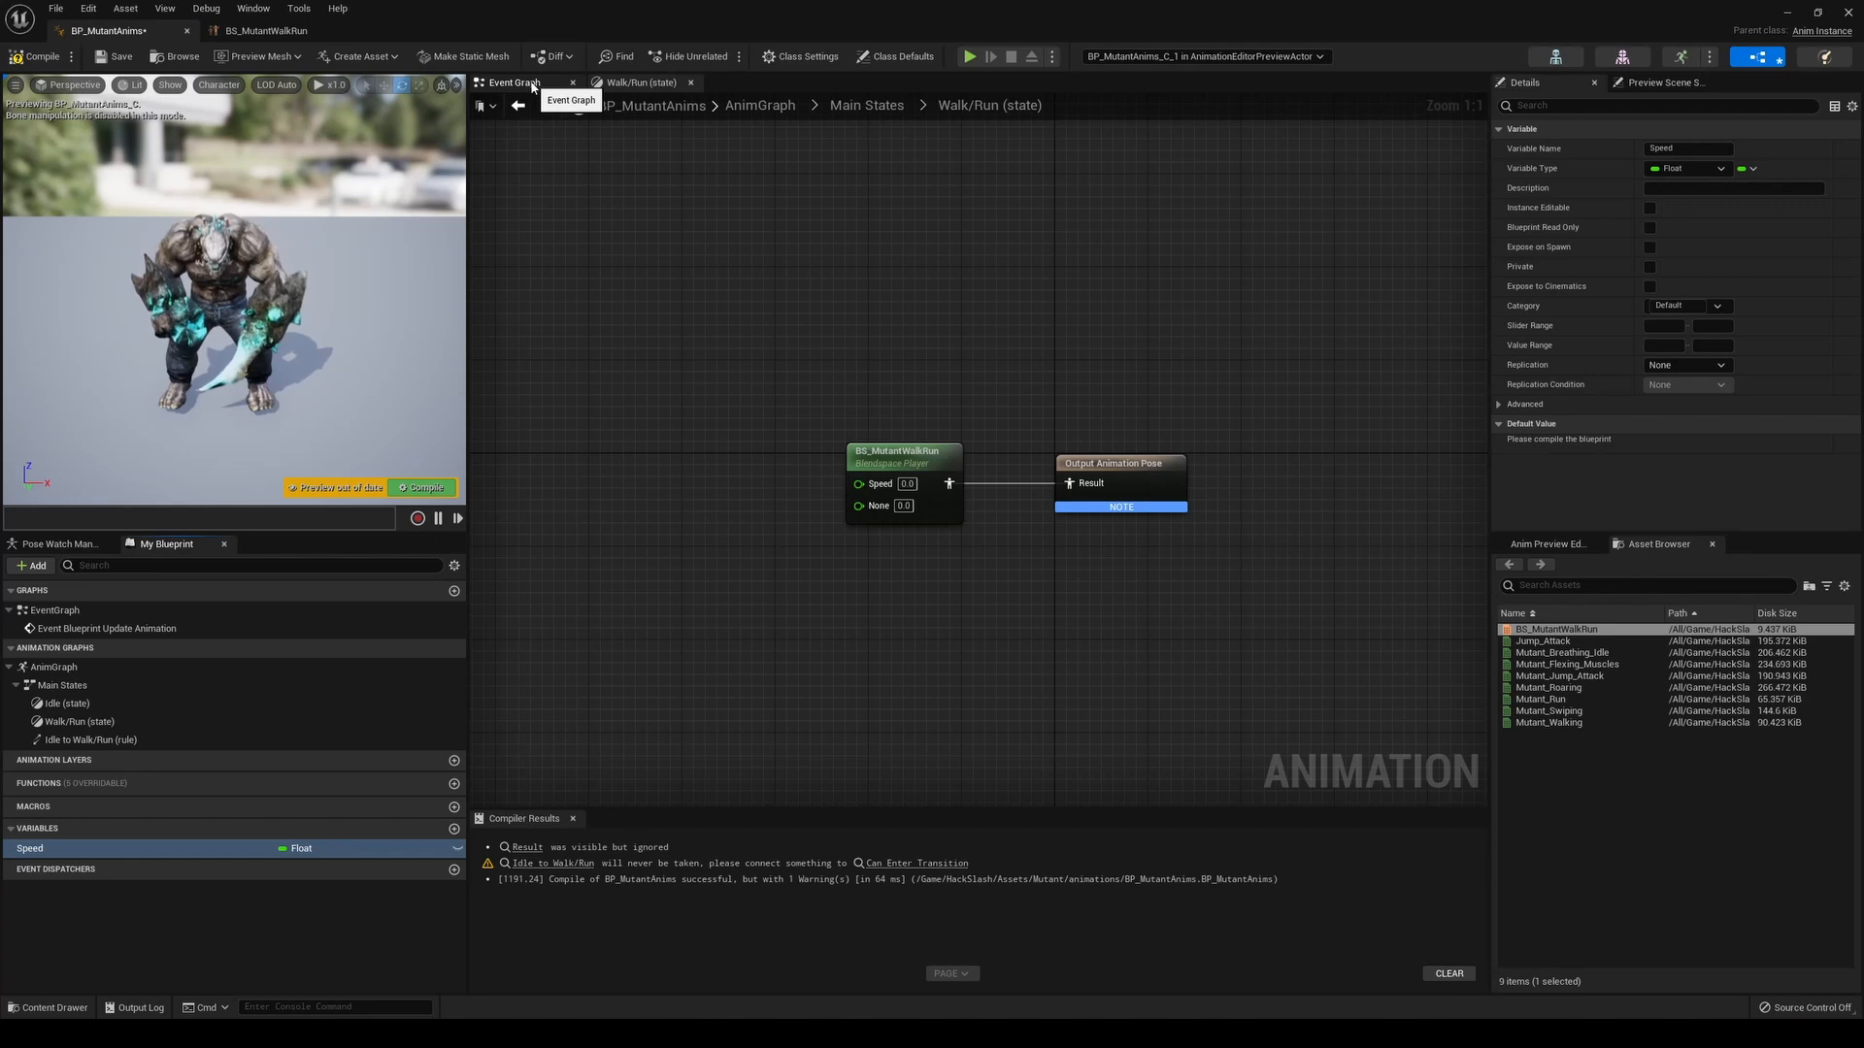
In the Event Graph, run an Is Valid check from Event Blueprint Update Animation on Try Get Pawn Owner's return value
left_click(532, 88)
right_click_drag(1072, 304, 631, 298)
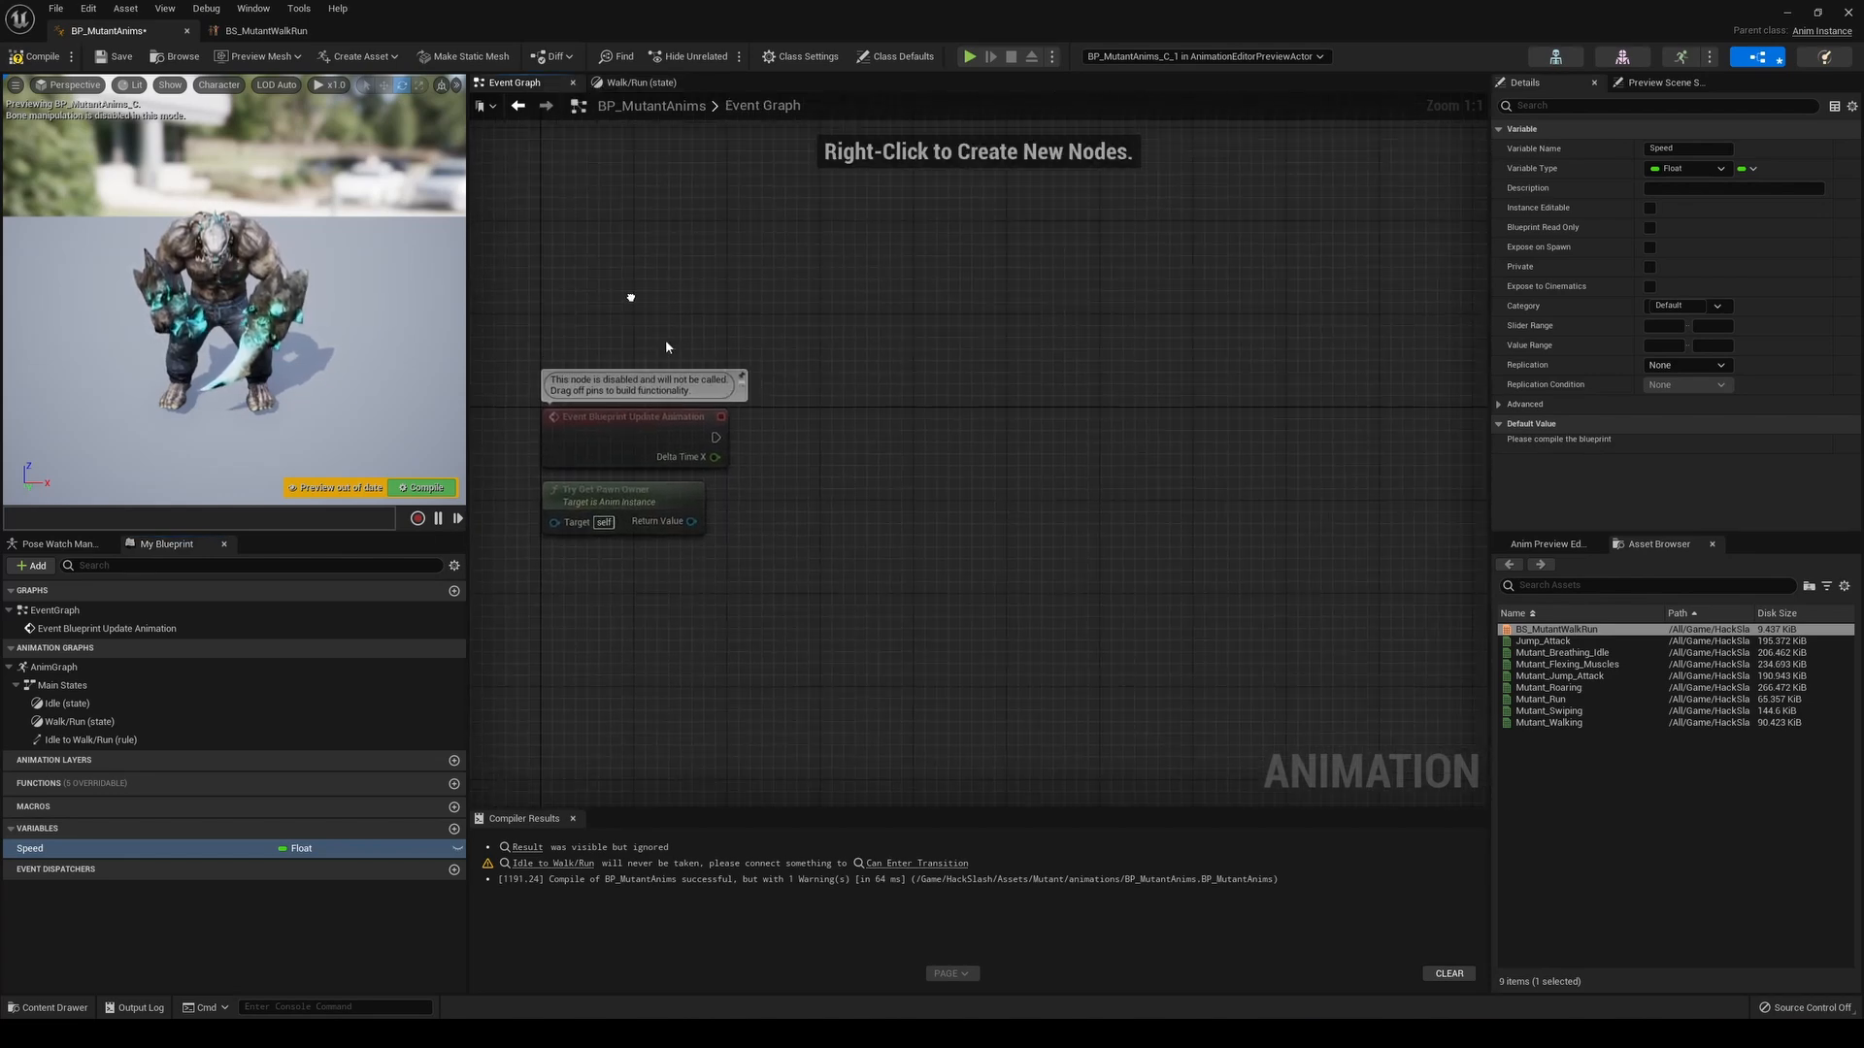
left_click_drag(716, 437, 770, 447)
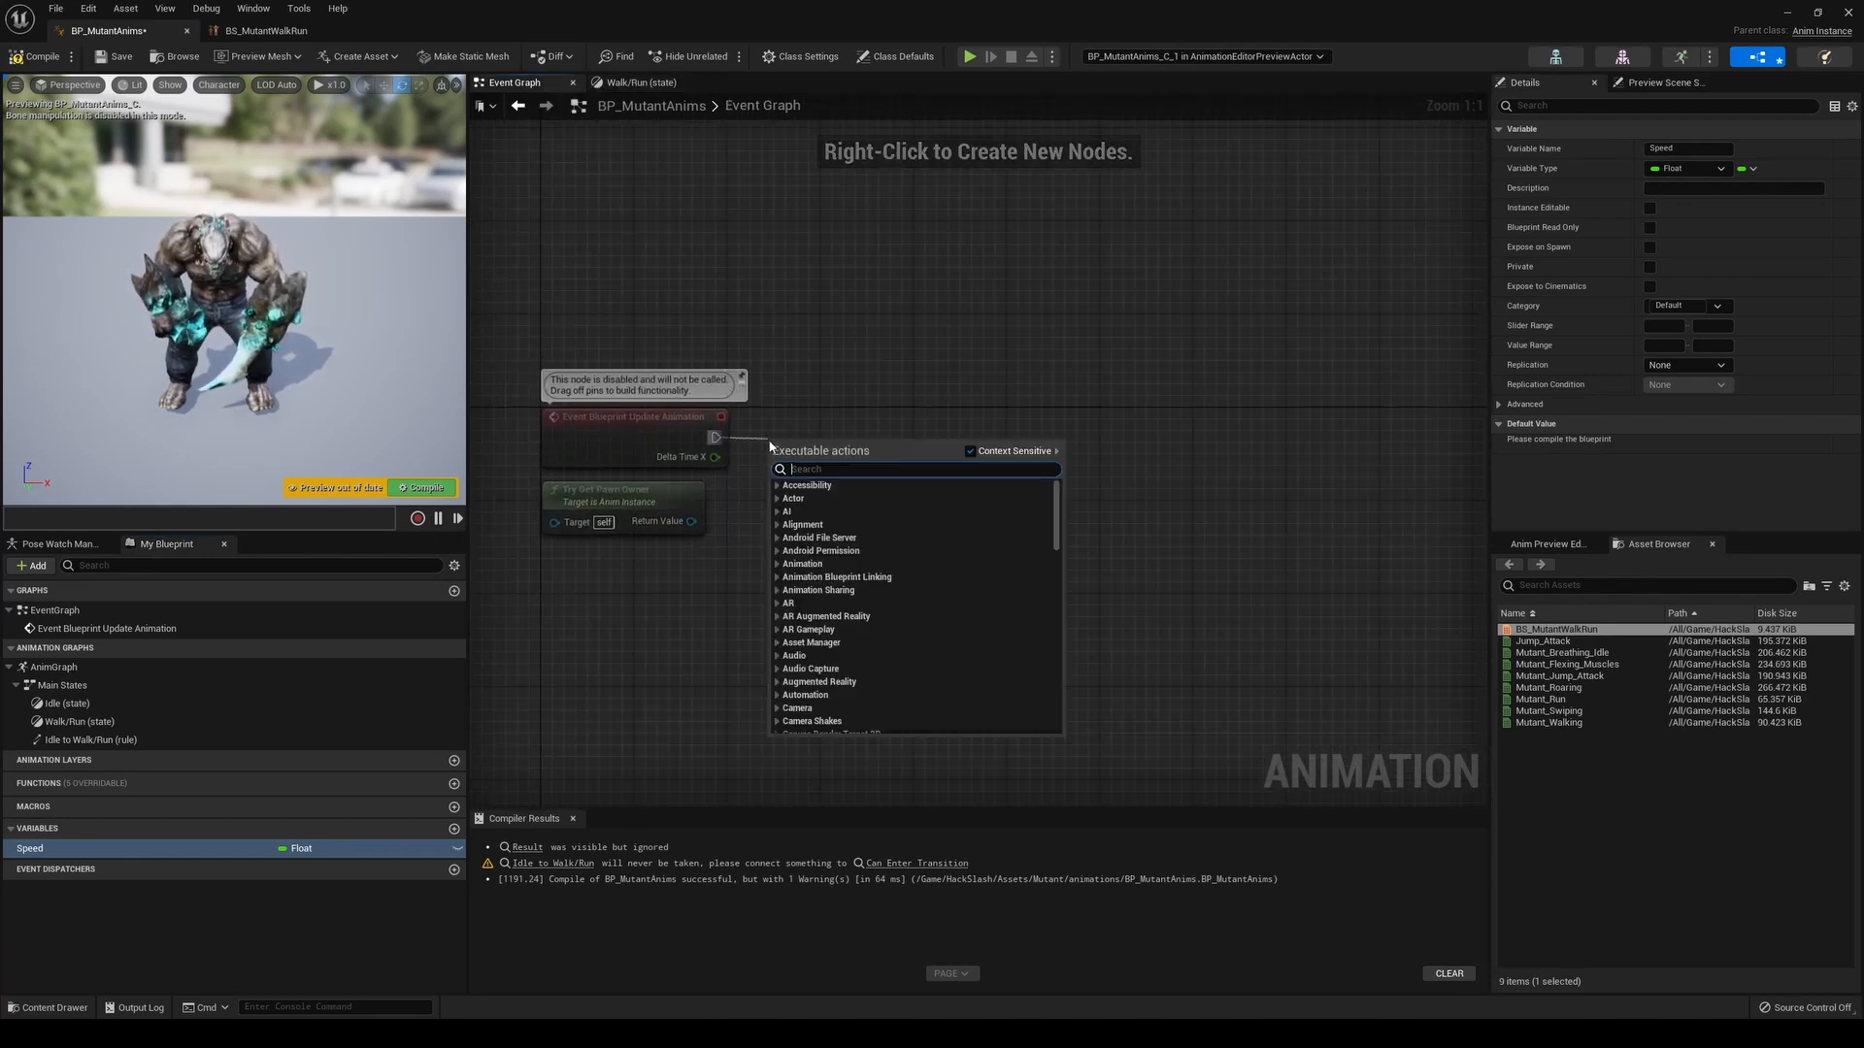
type("is valid")
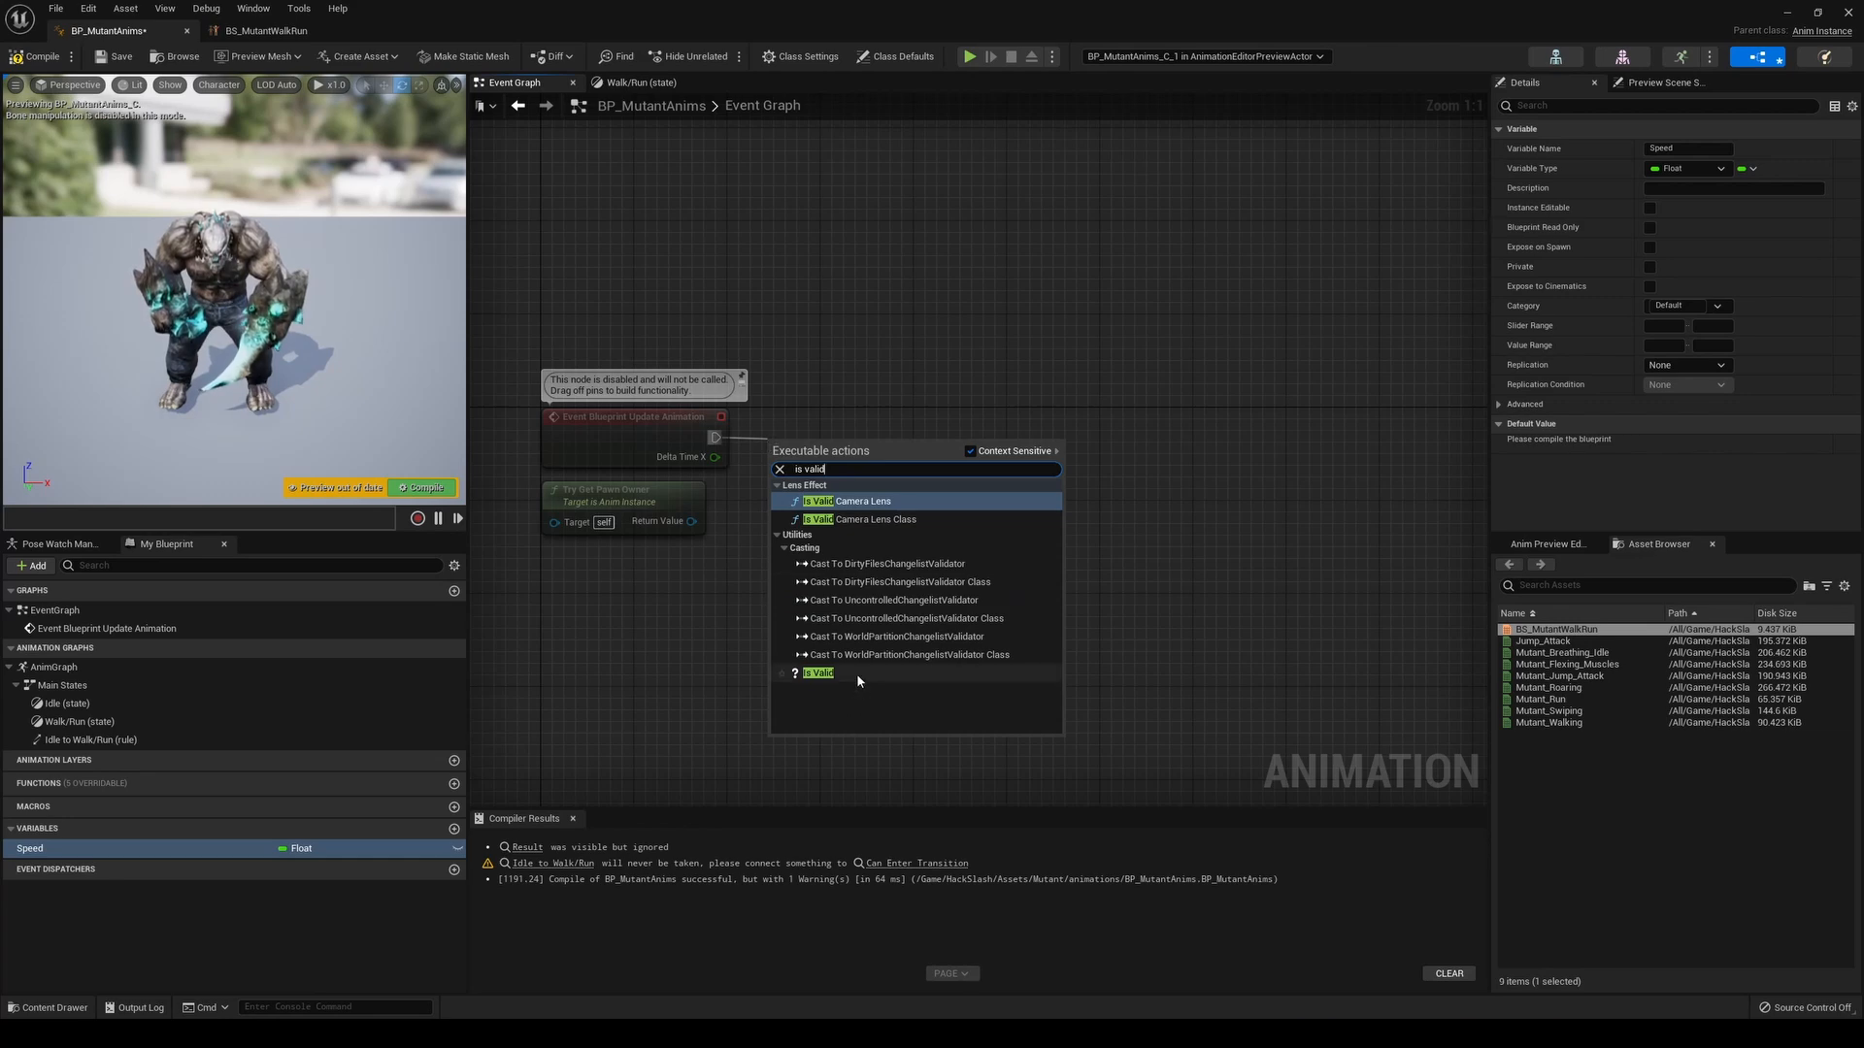
left_click(856, 672)
left_click_drag(691, 521, 821, 424)
right_click_drag(1008, 410, 885, 412)
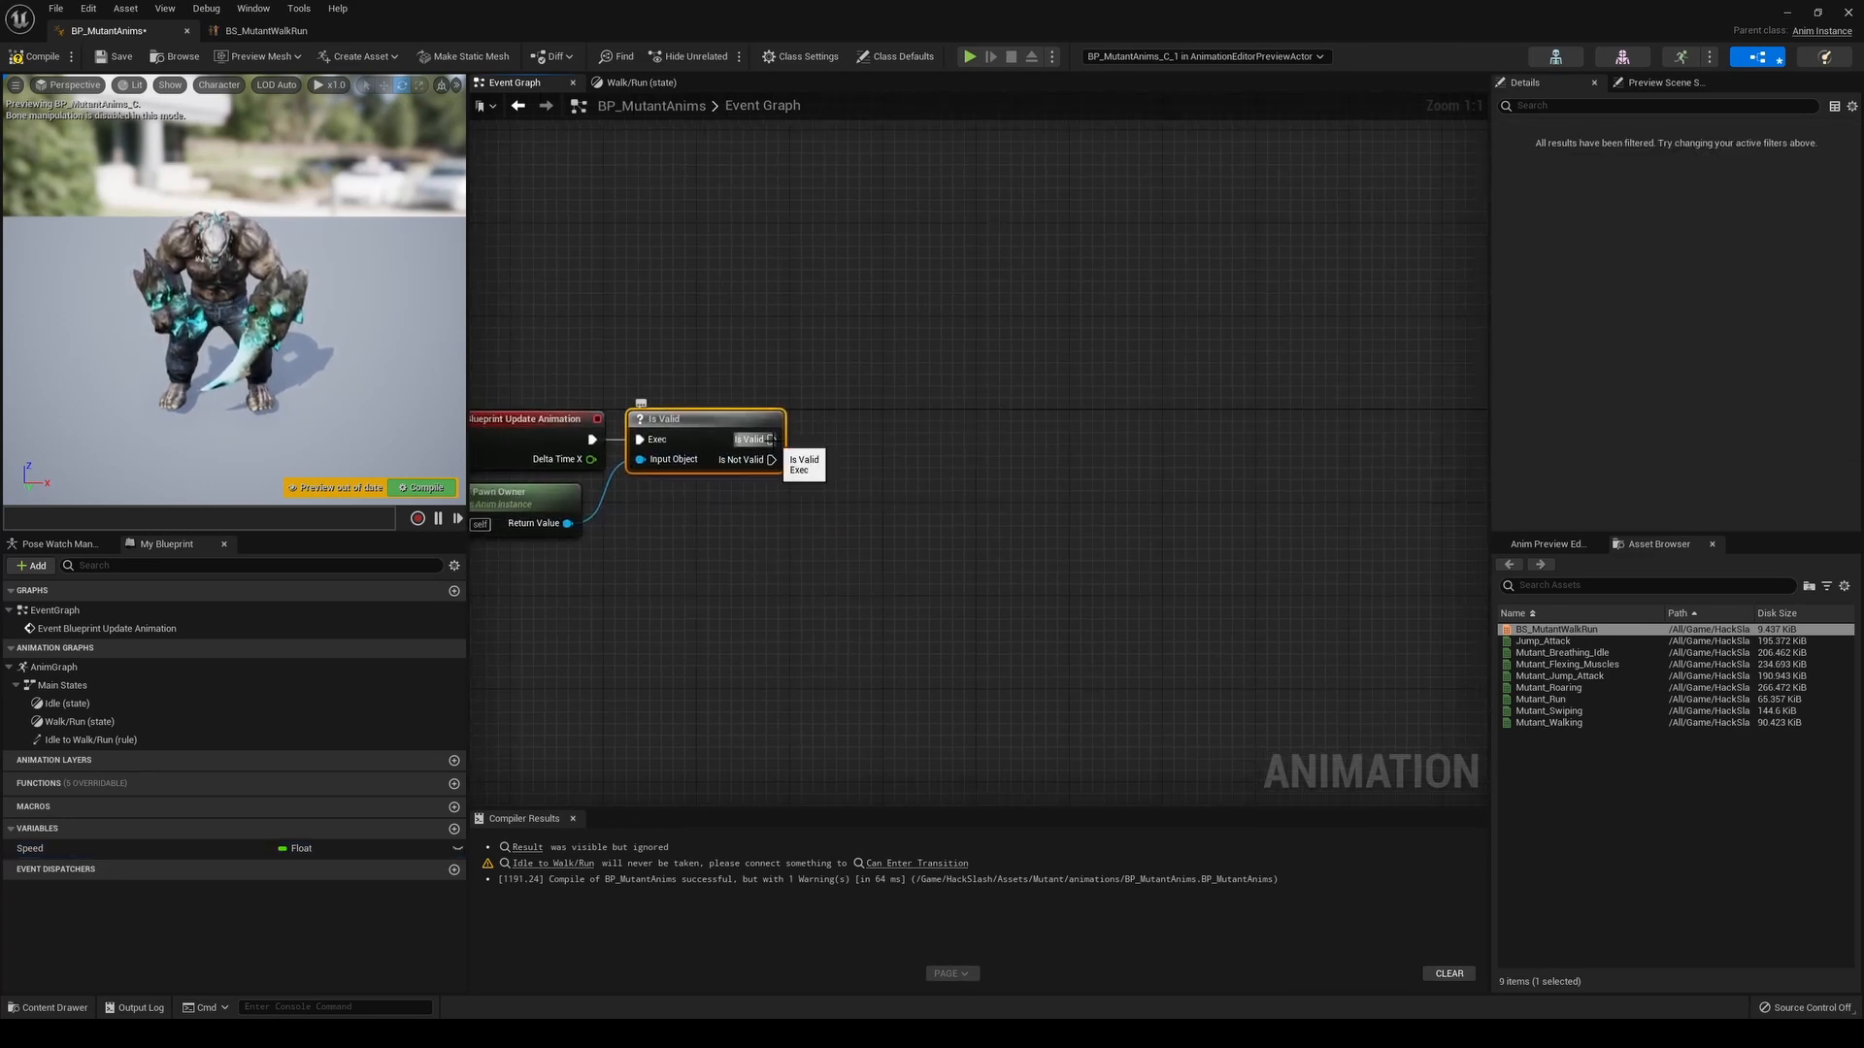
Add a Set Speed node executed from the Is Valid output
left_click_drag(770, 439, 854, 439)
type("set speed")
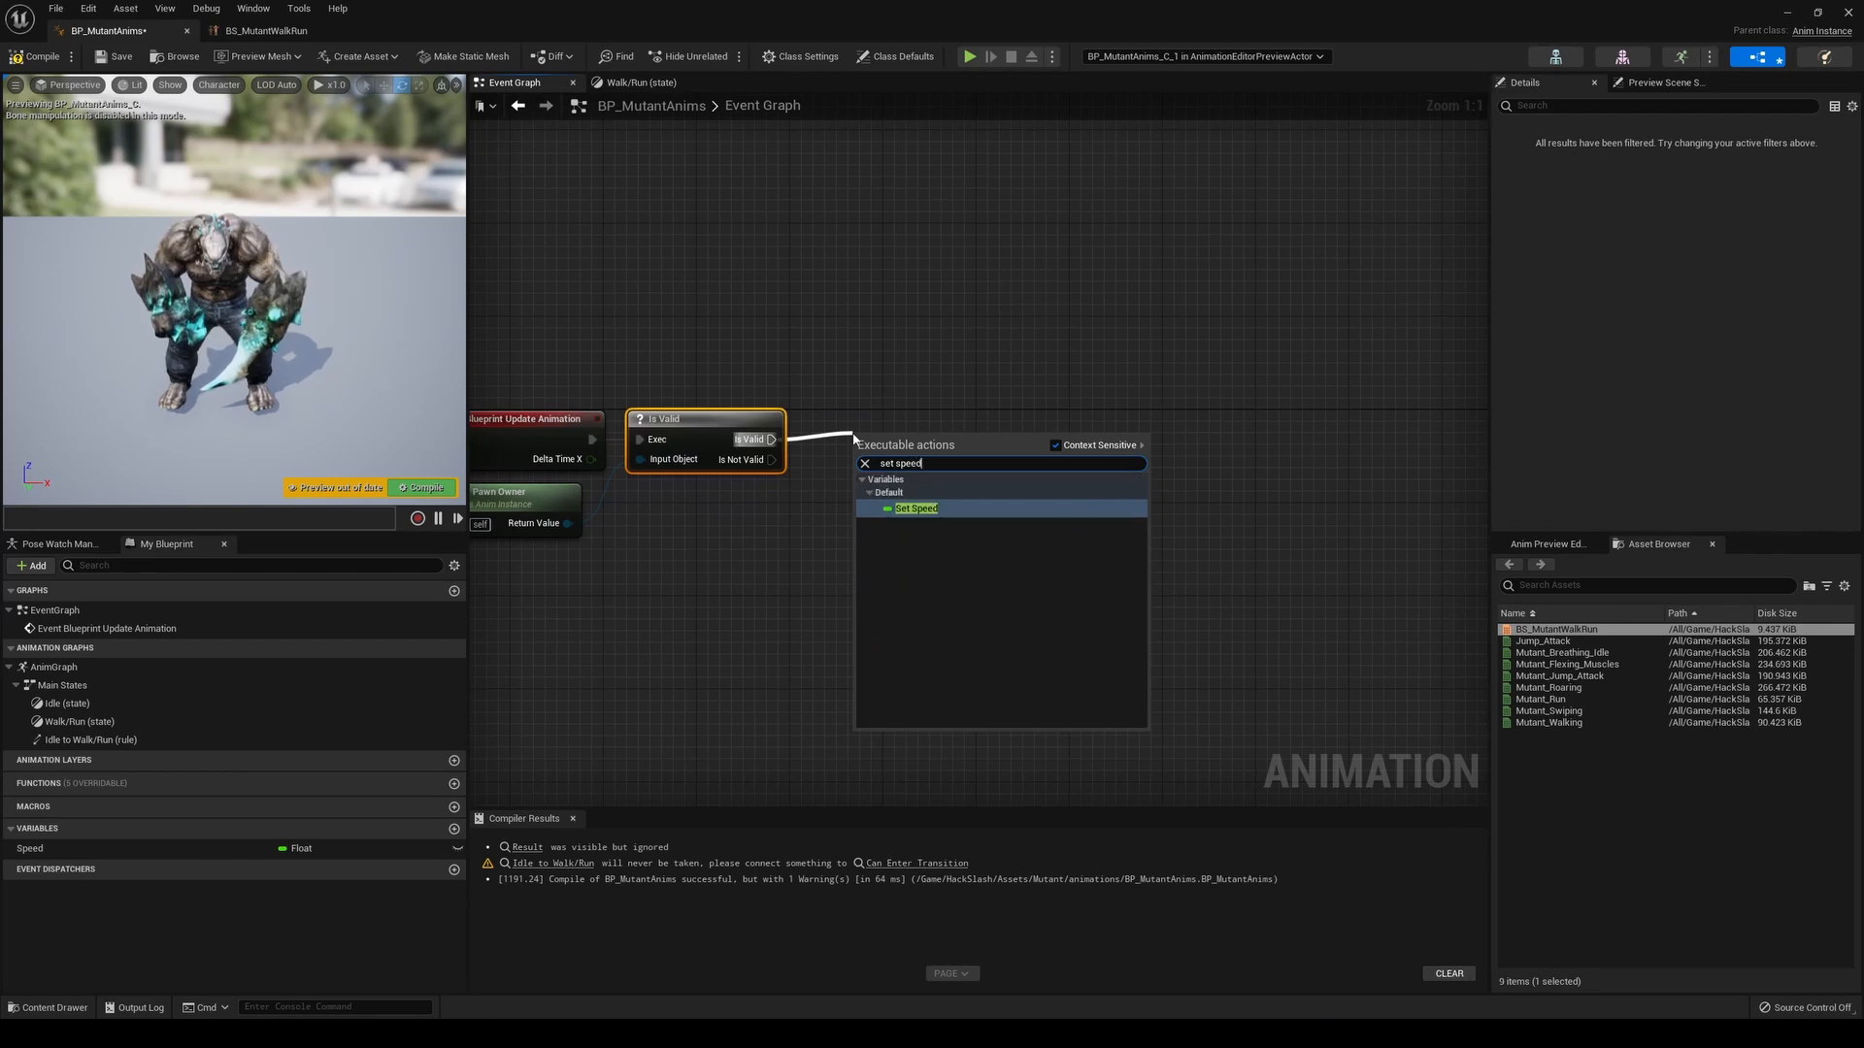
left_click(958, 512)
Get the velocity of the pawn owner and pass it into a Vector Length node
right_click_drag(595, 536, 656, 491)
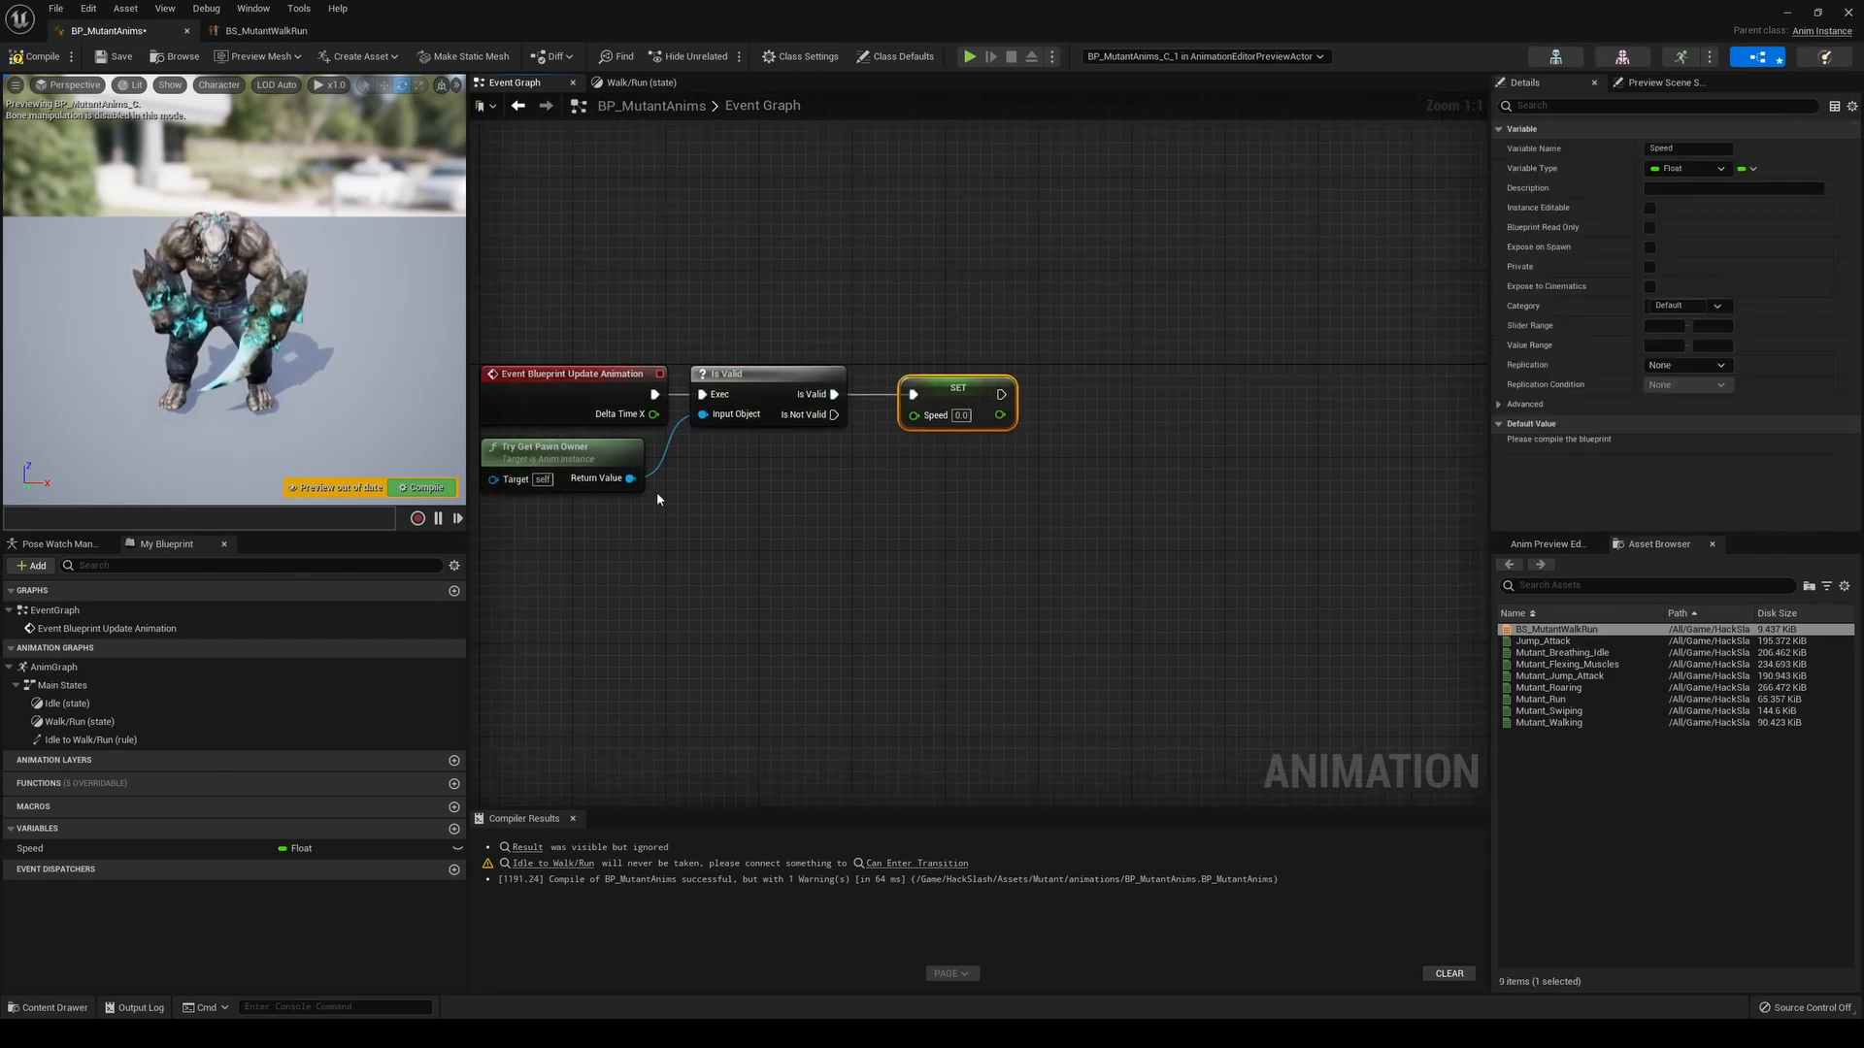
left_click_drag(630, 478, 717, 560)
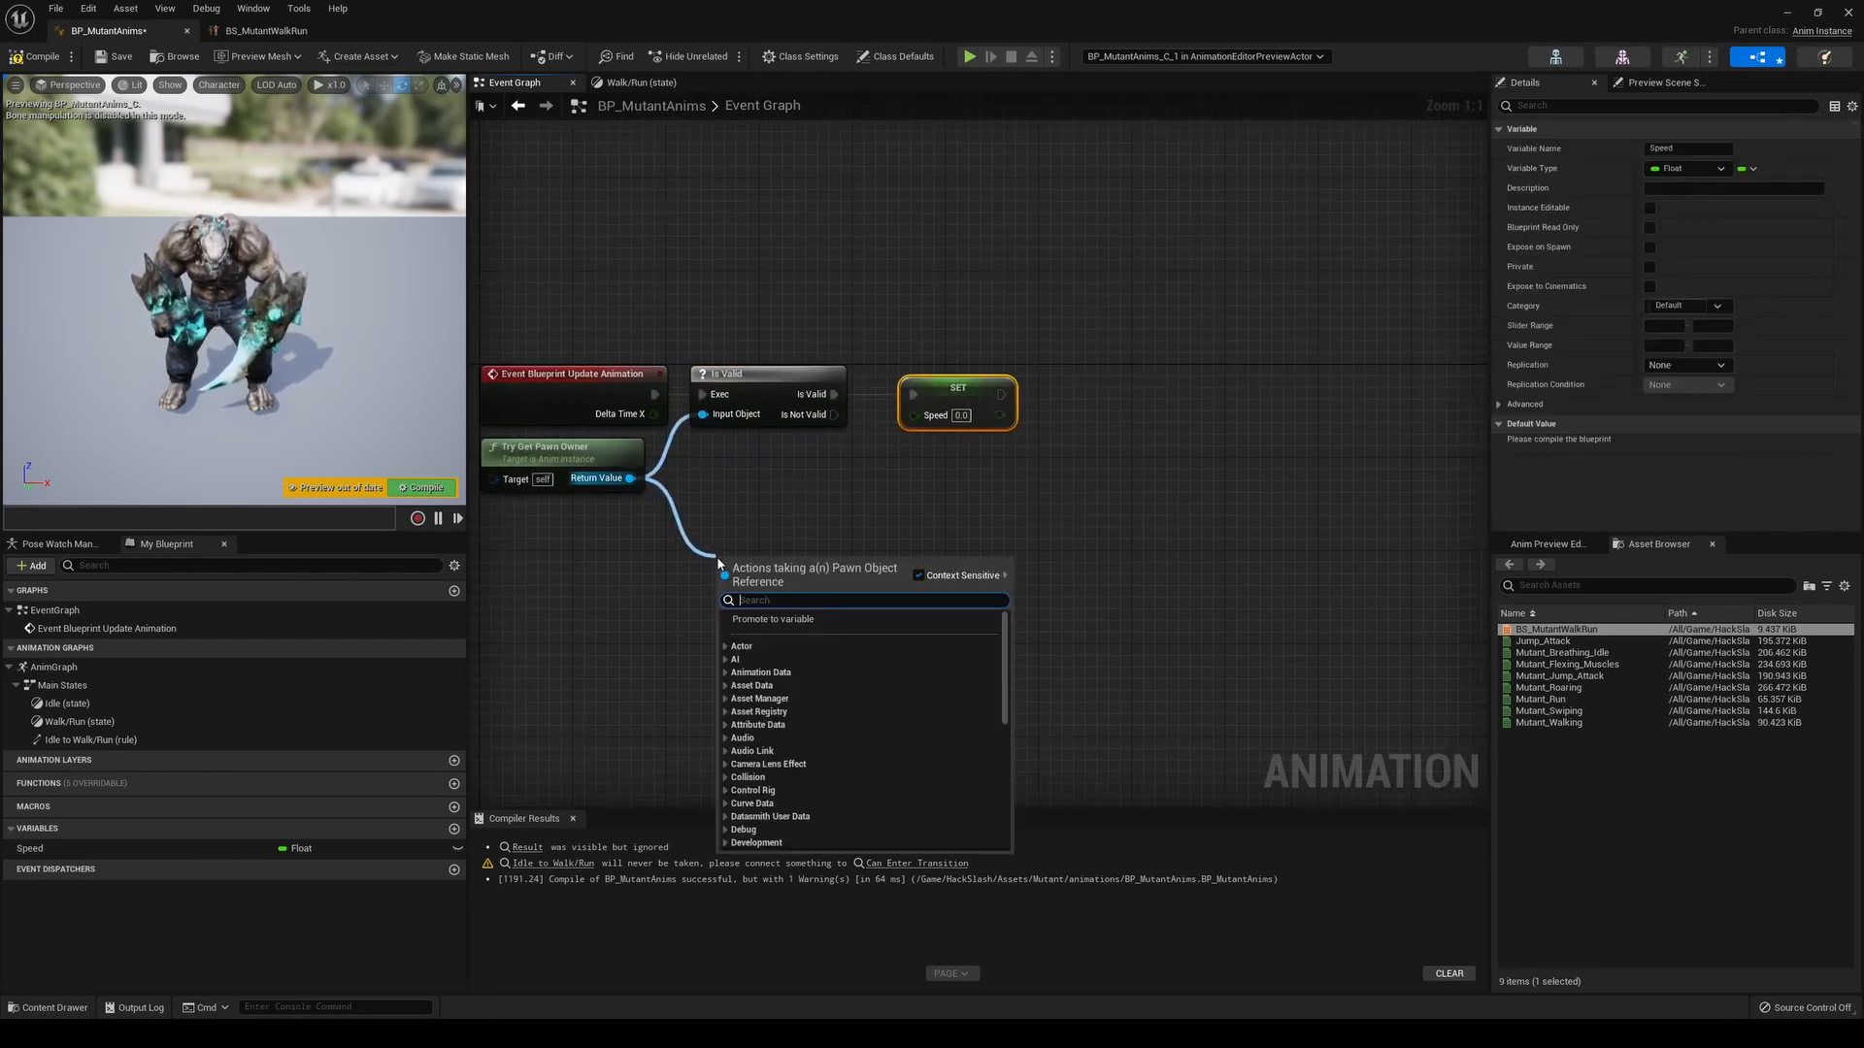
type("get veloc")
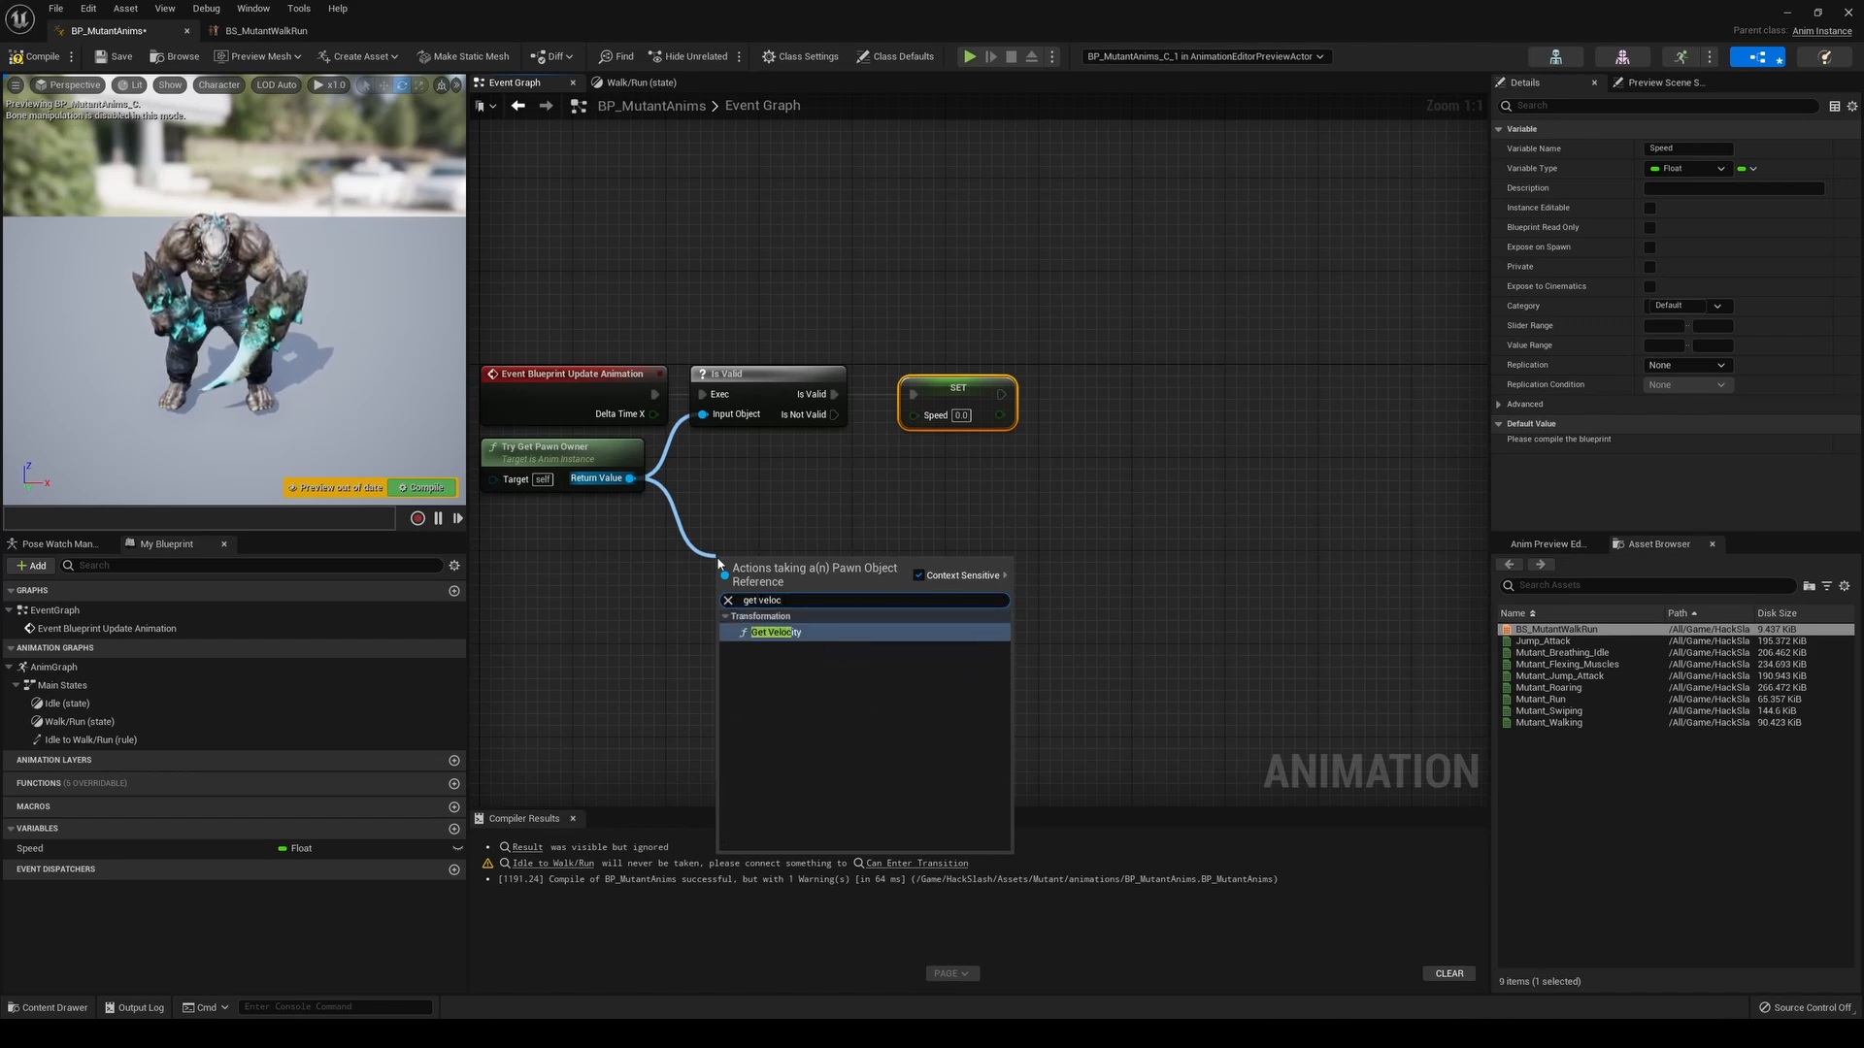
key("Return")
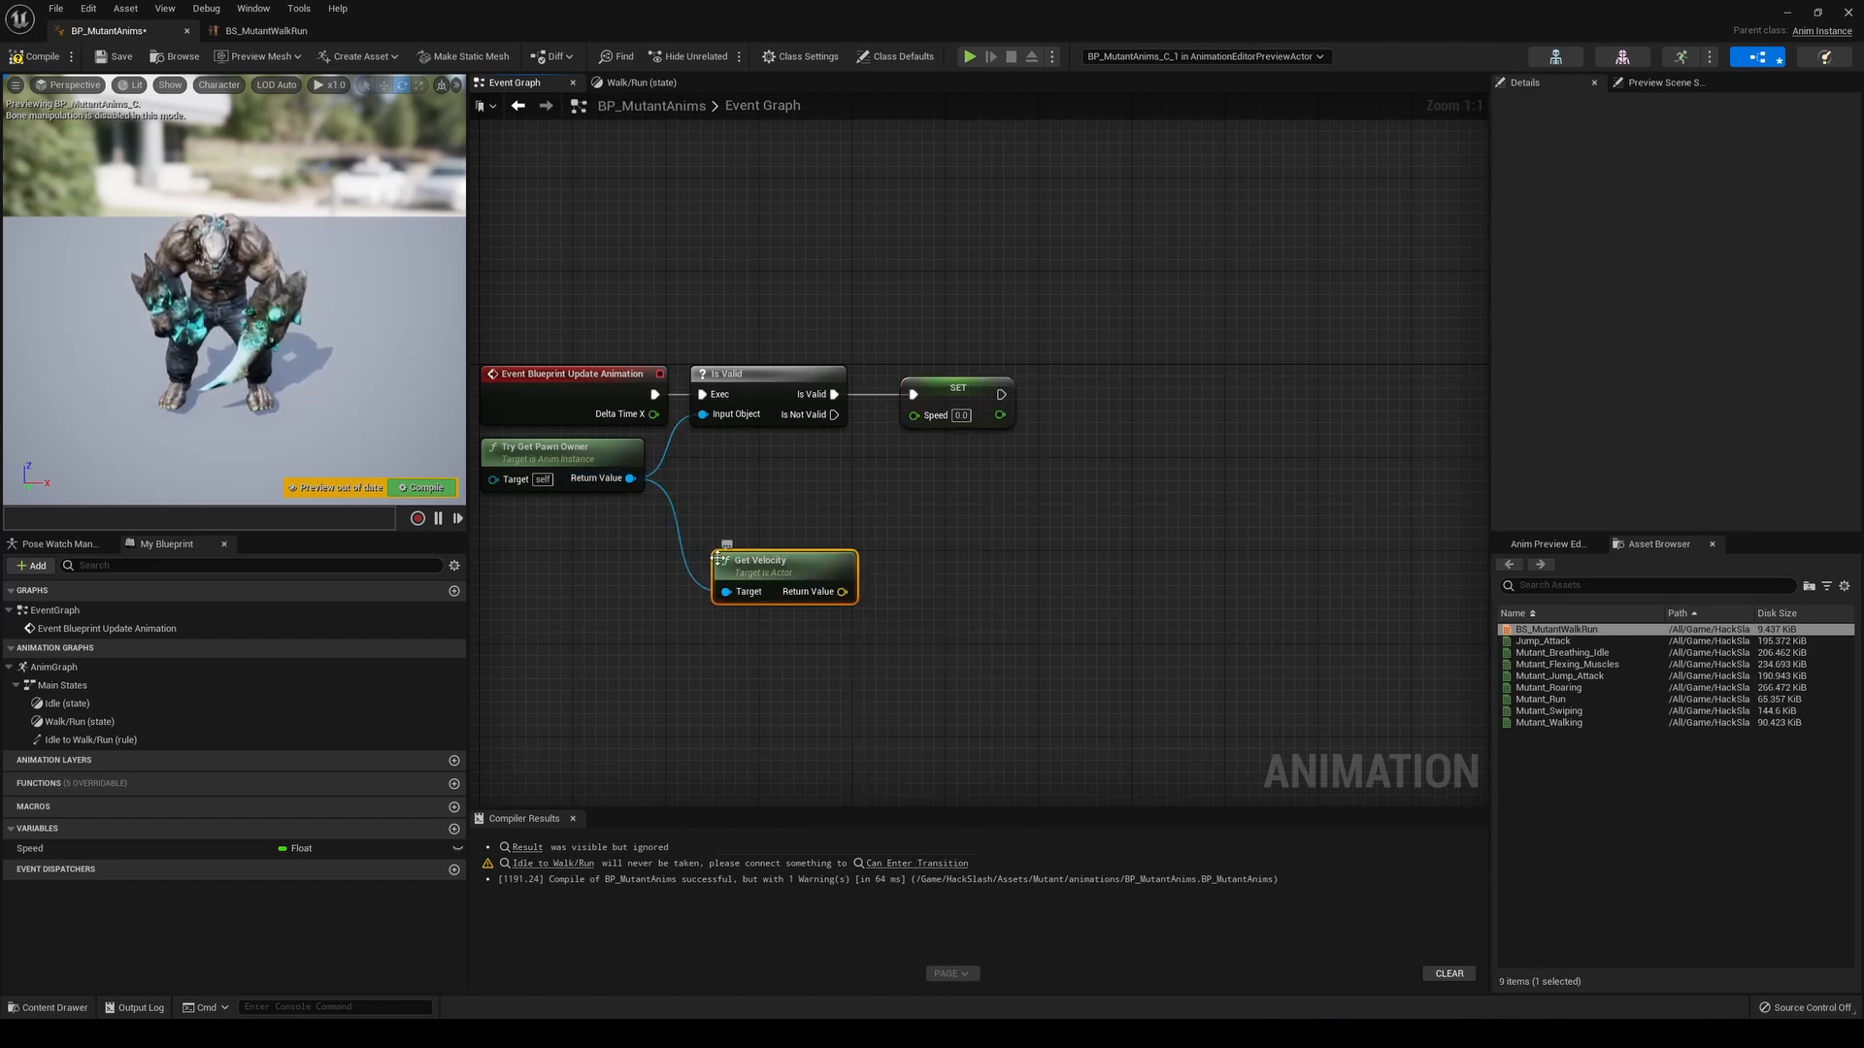
left_click_drag(841, 591, 895, 595)
type("length")
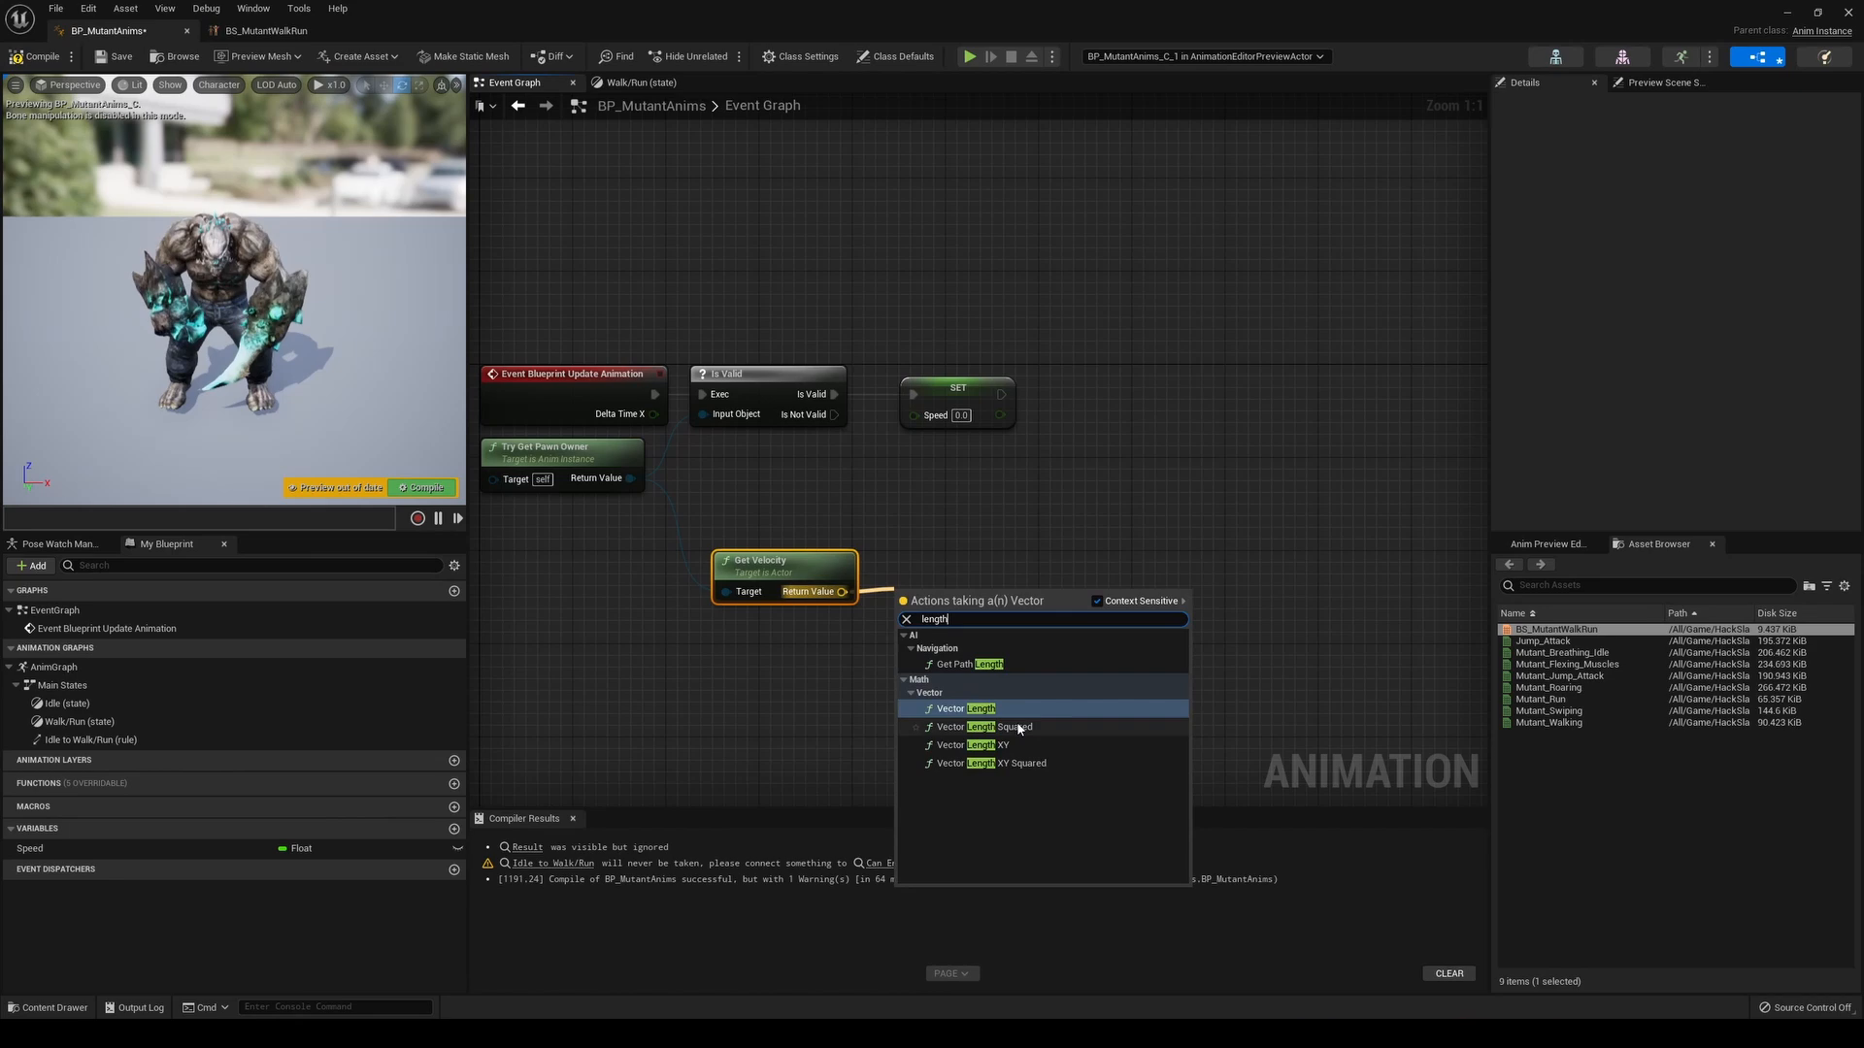
left_click(1013, 709)
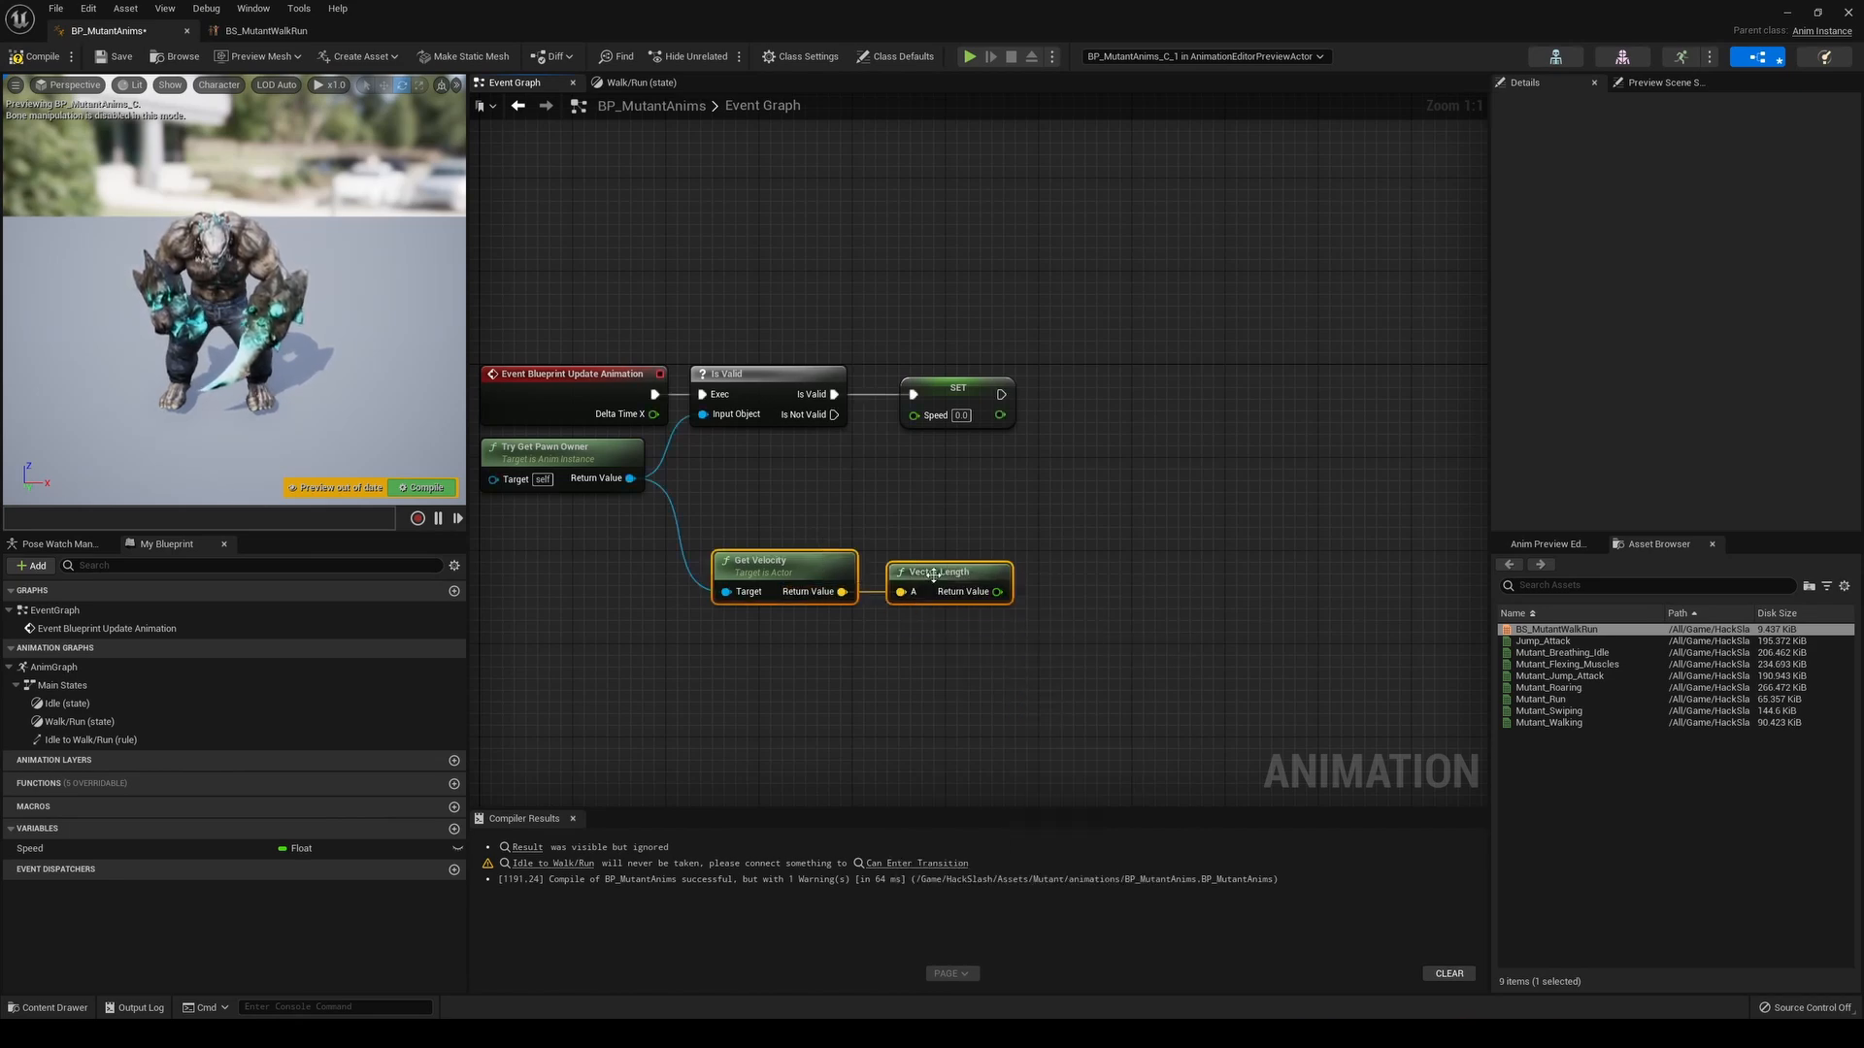
Feed the Vector Length result into Set Speed, tidy the velocity nodes under Is Valid, and compile the blueprint
left_click_drag(932, 575, 913, 416)
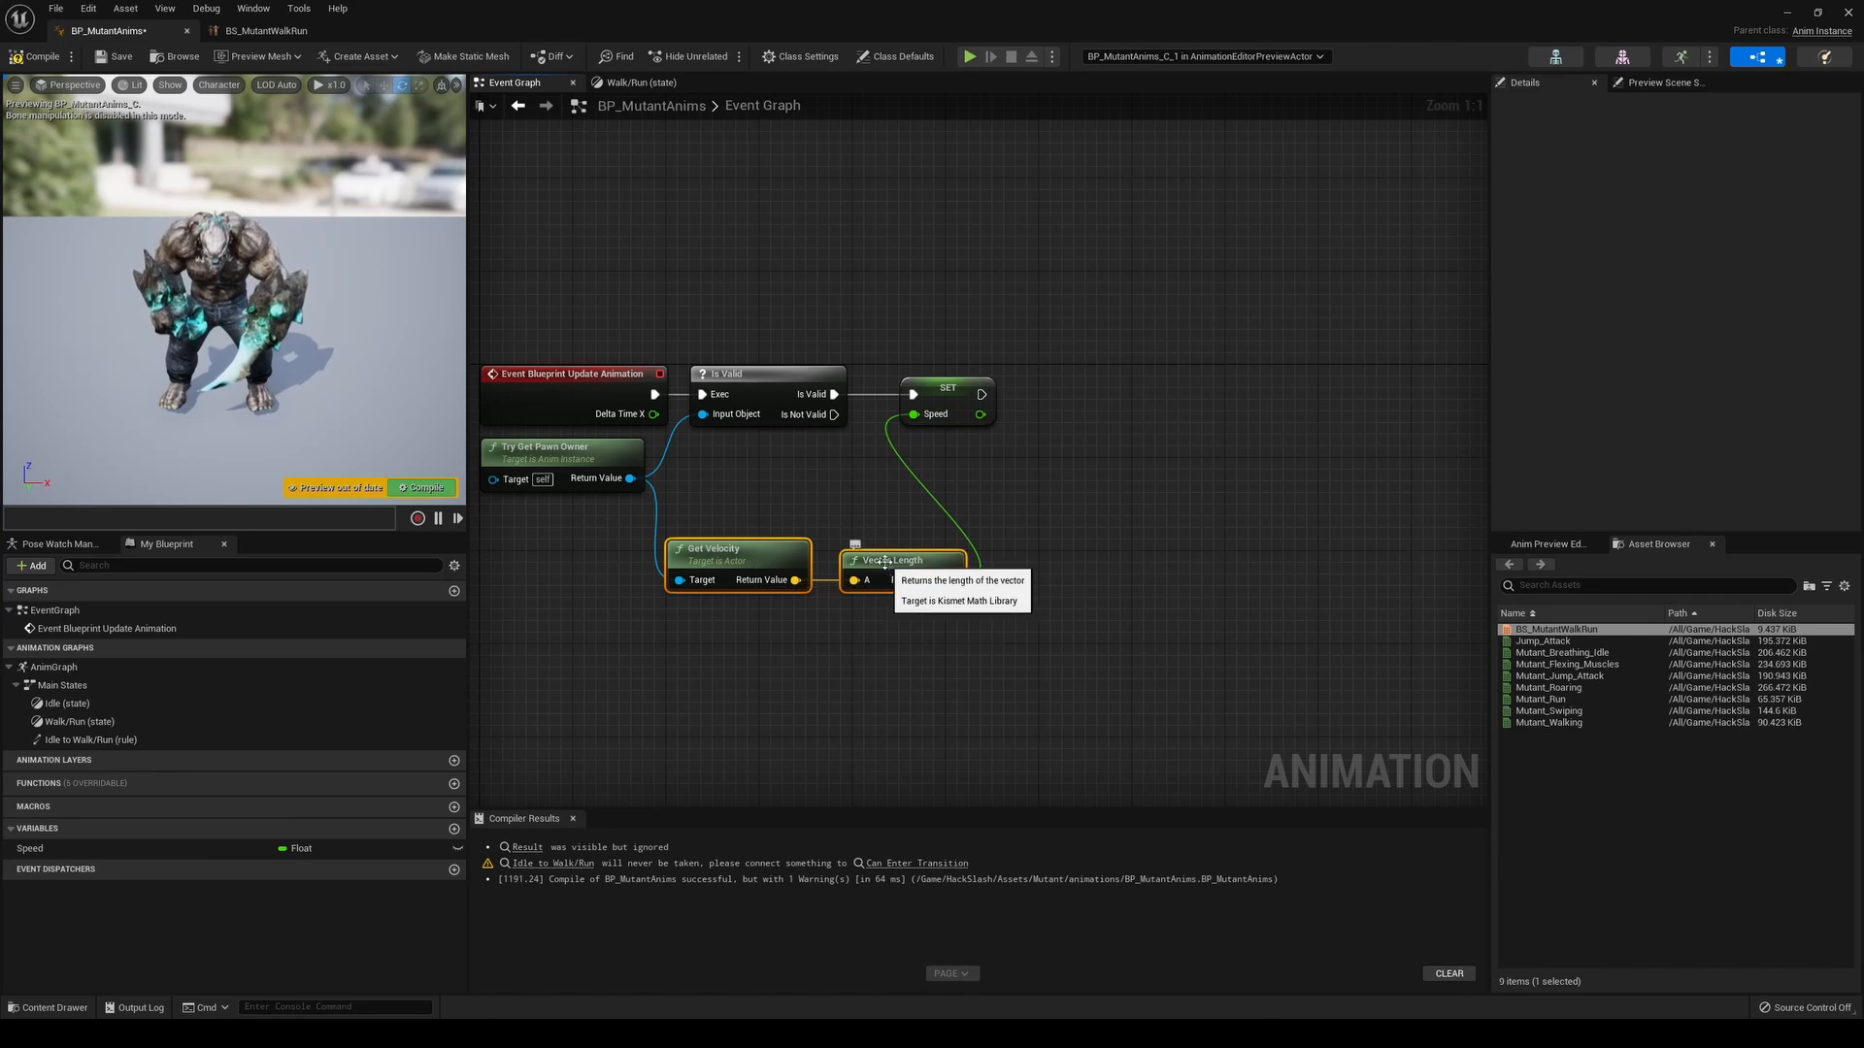
left_click_drag(884, 563, 905, 475)
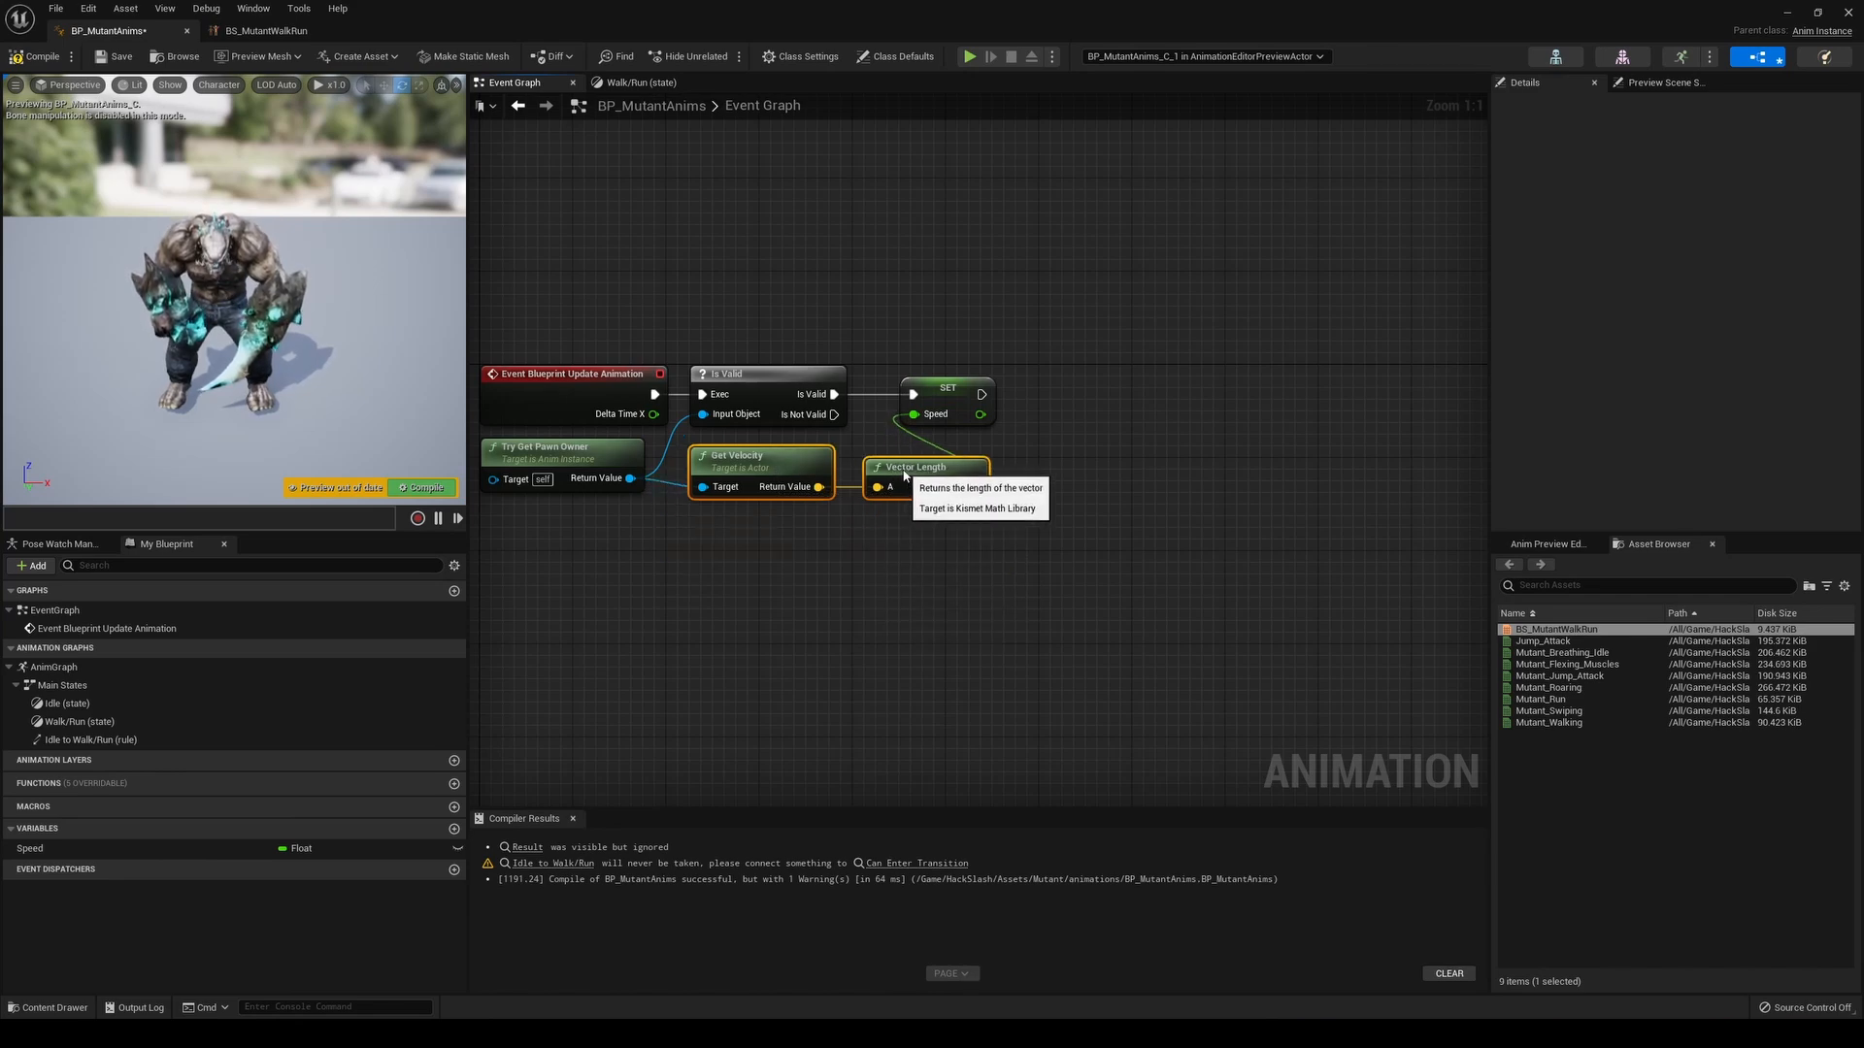
left_click(852, 609)
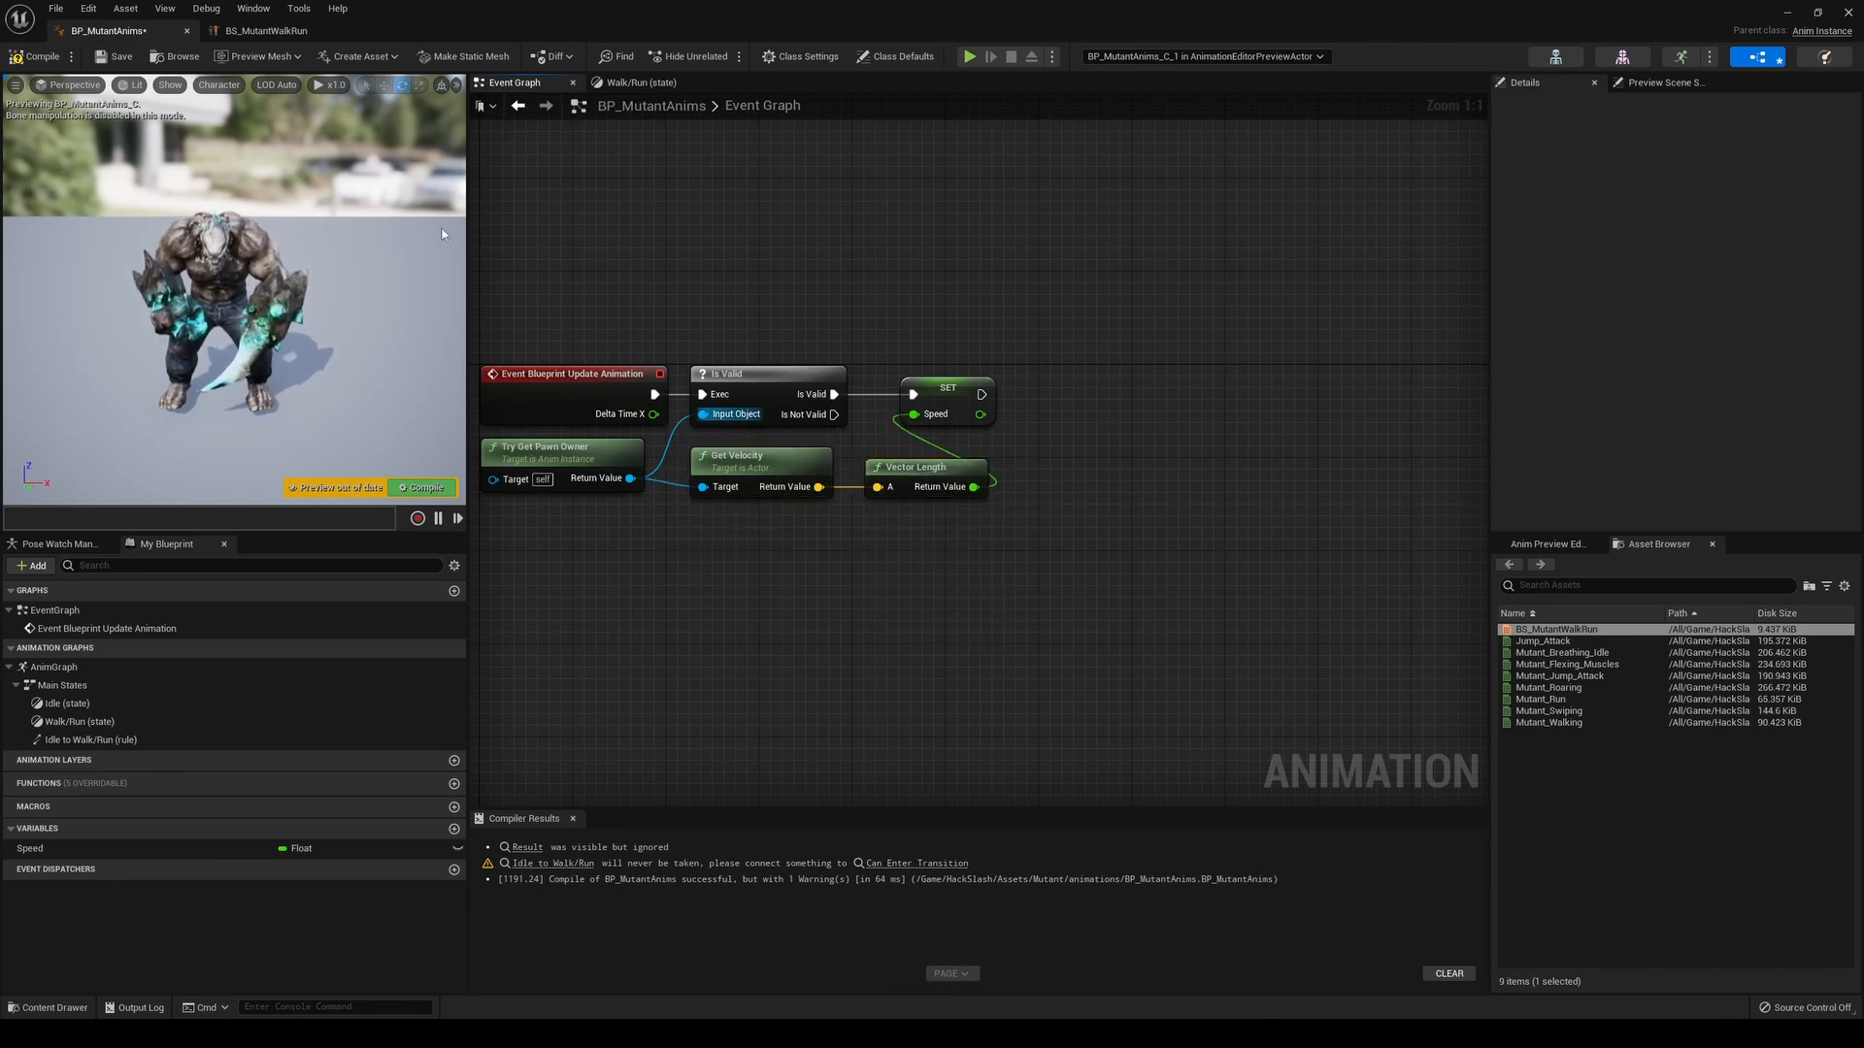
left_click(36, 57)
In the Walk/Run state, connect the Speed variable to BS_MutantWalkRun's Speed input and compile
left_click(265, 32)
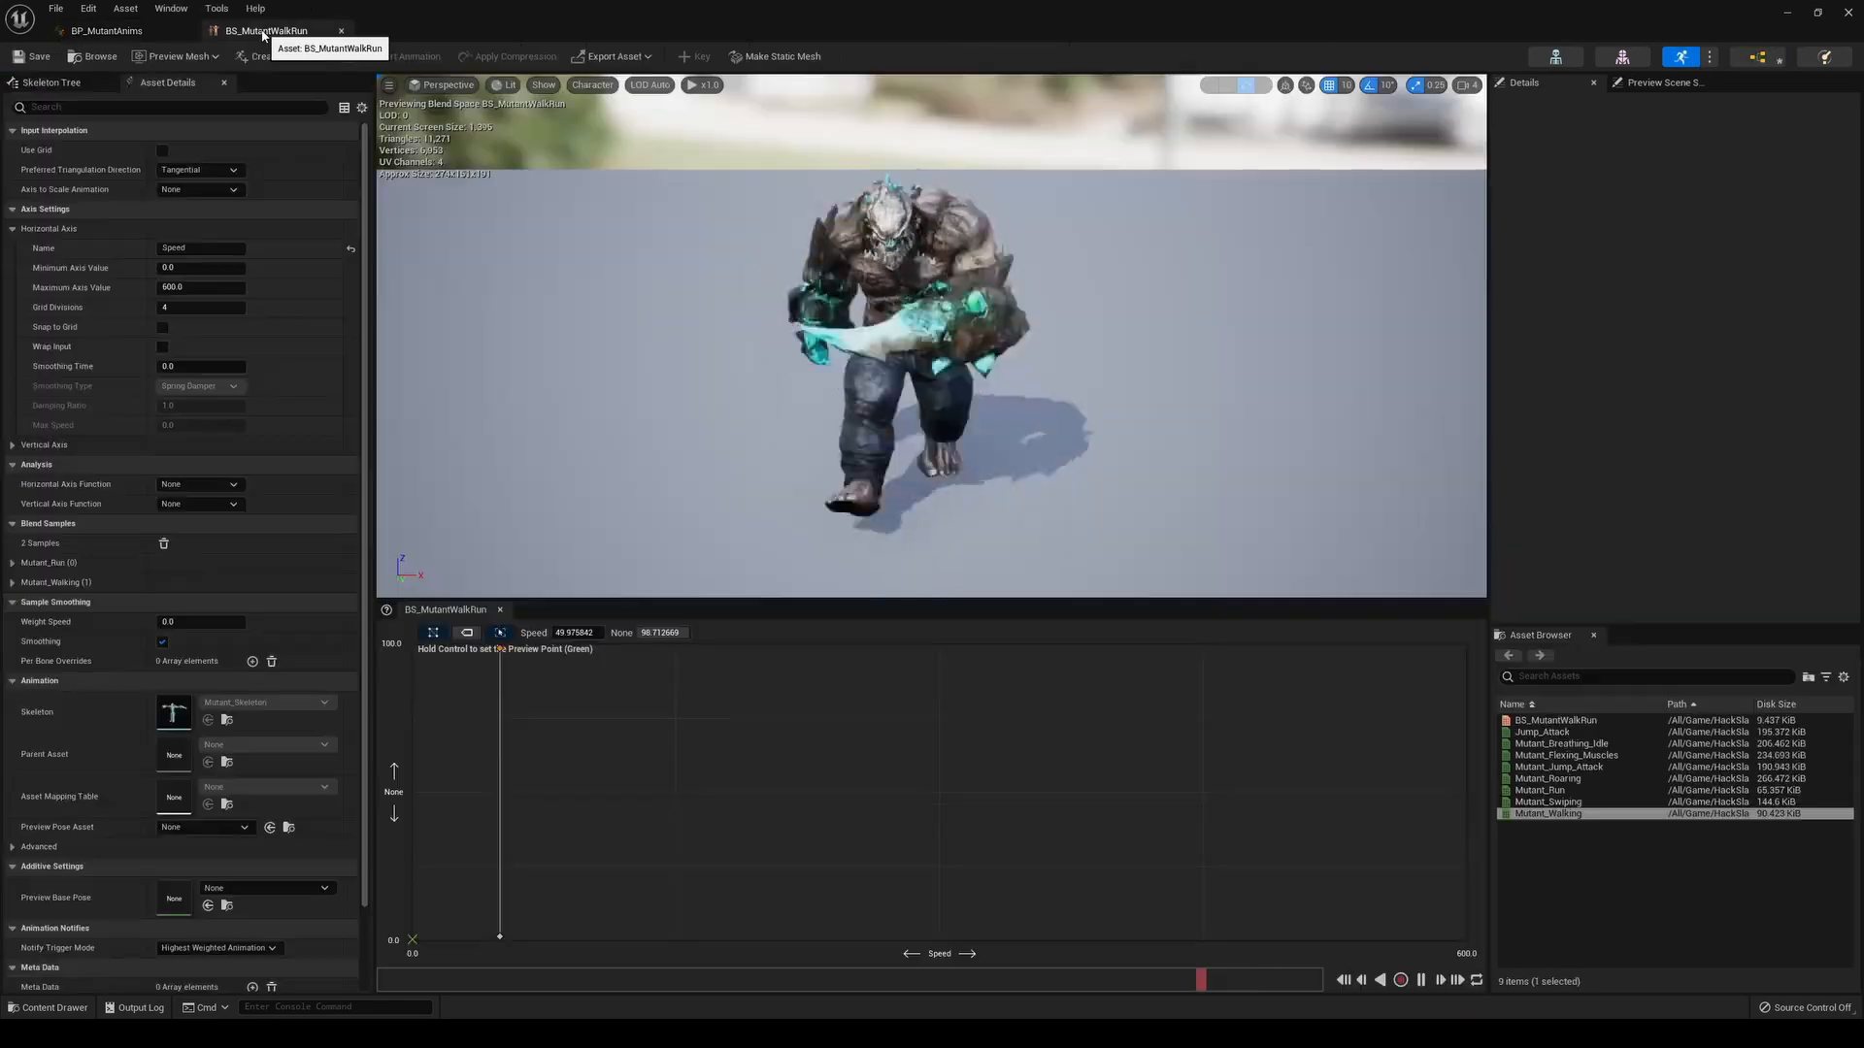
left_click(118, 35)
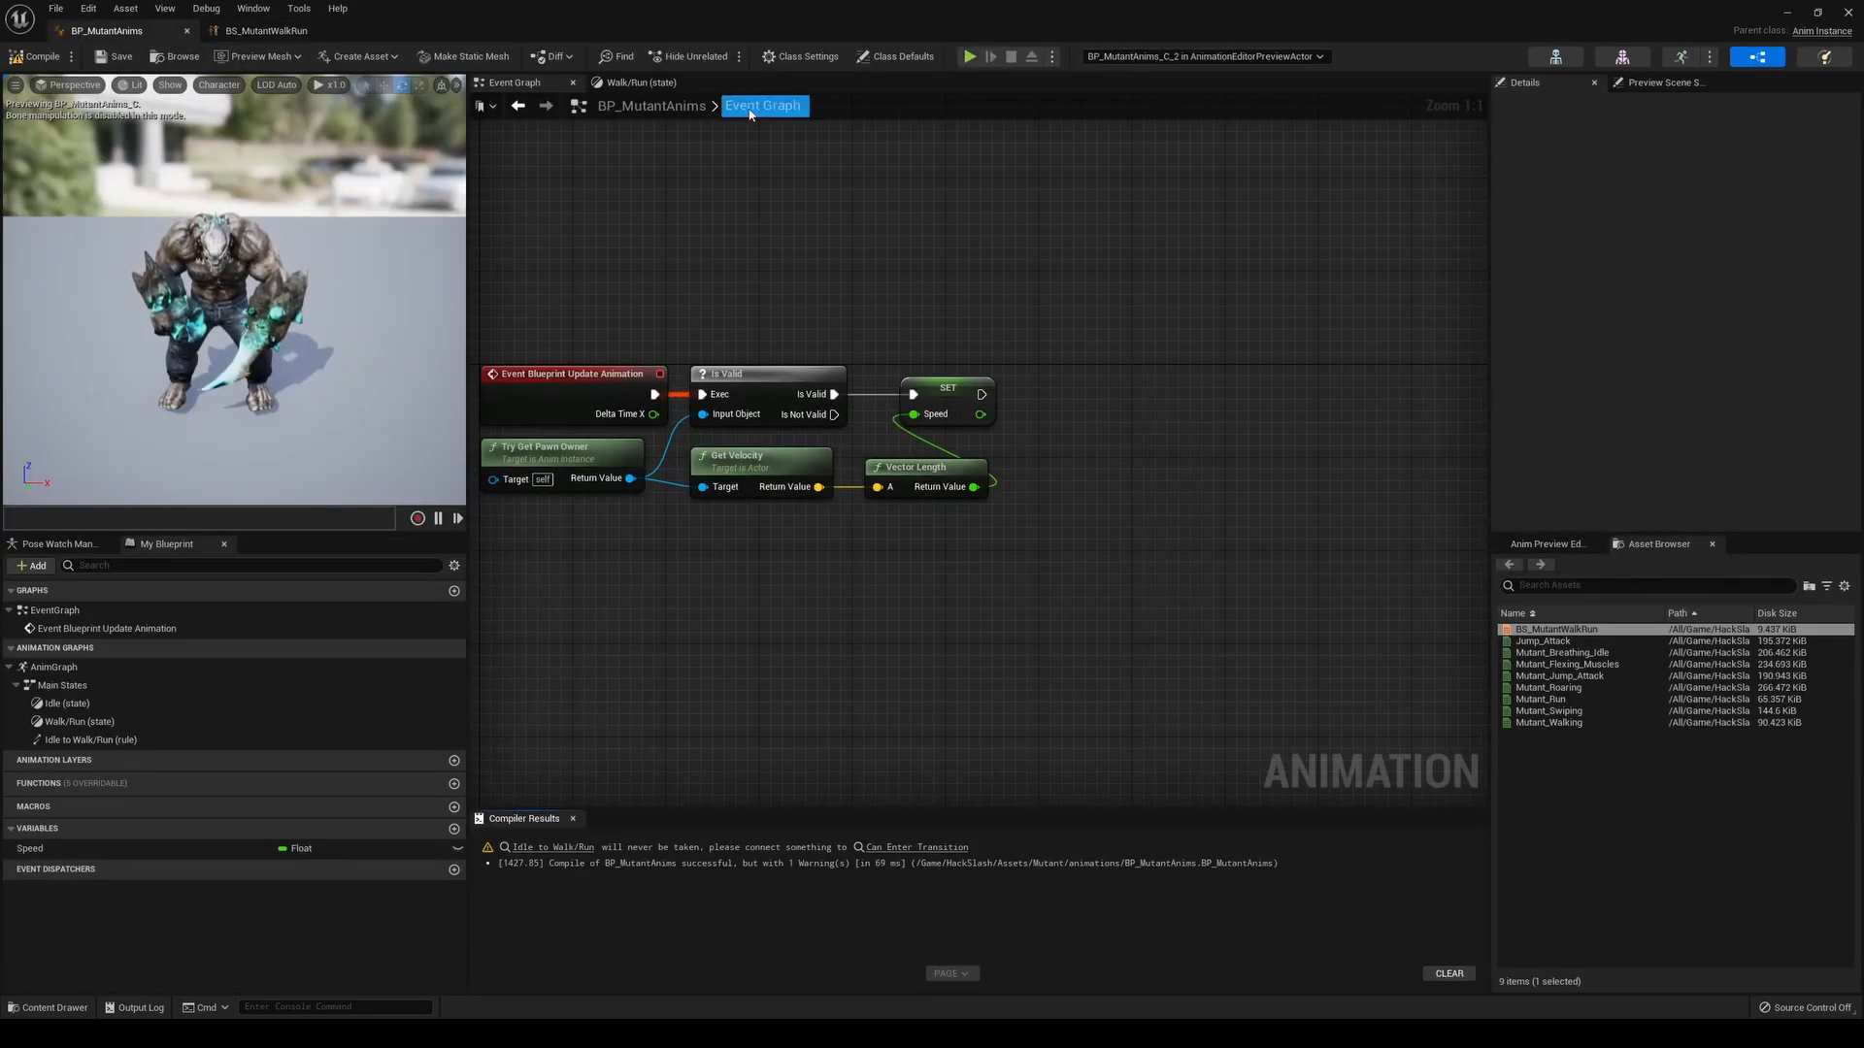
left_click(644, 86)
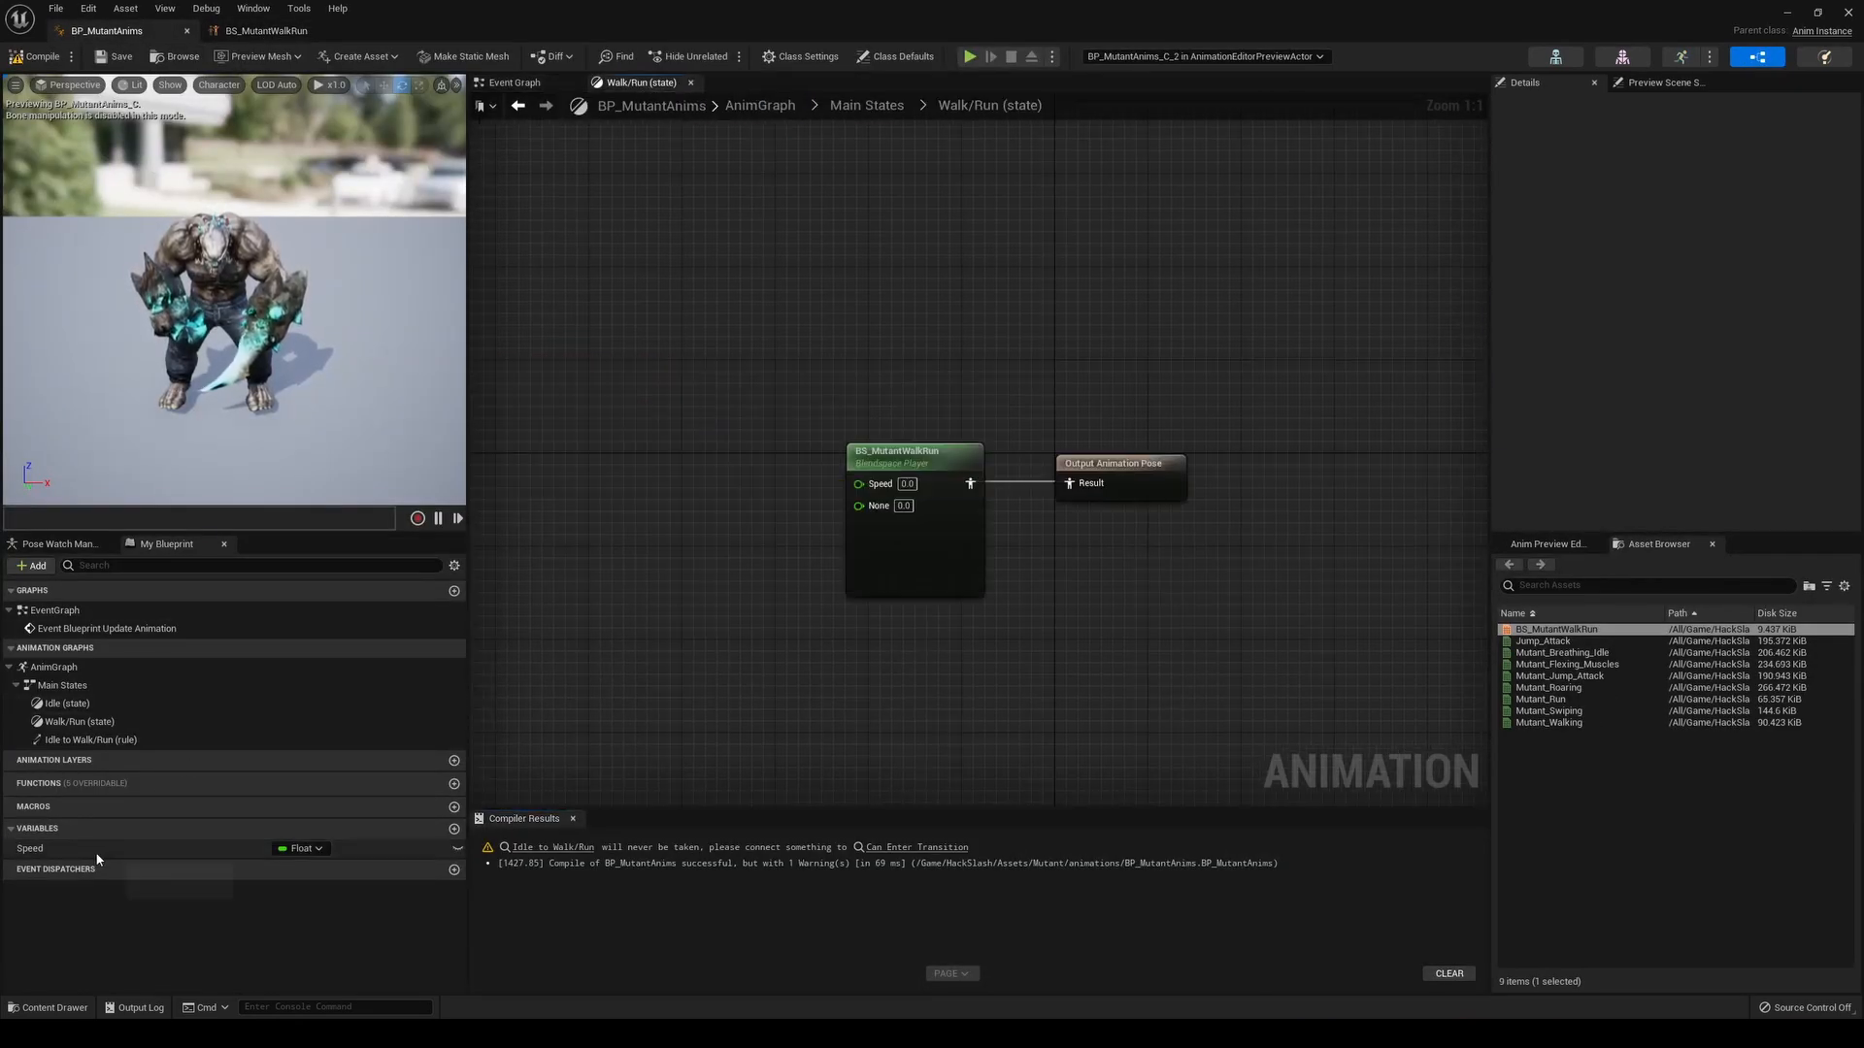
left_click_drag(92, 851, 858, 485)
left_click(668, 513)
left_click_drag(648, 509, 743, 496)
left_click(36, 56)
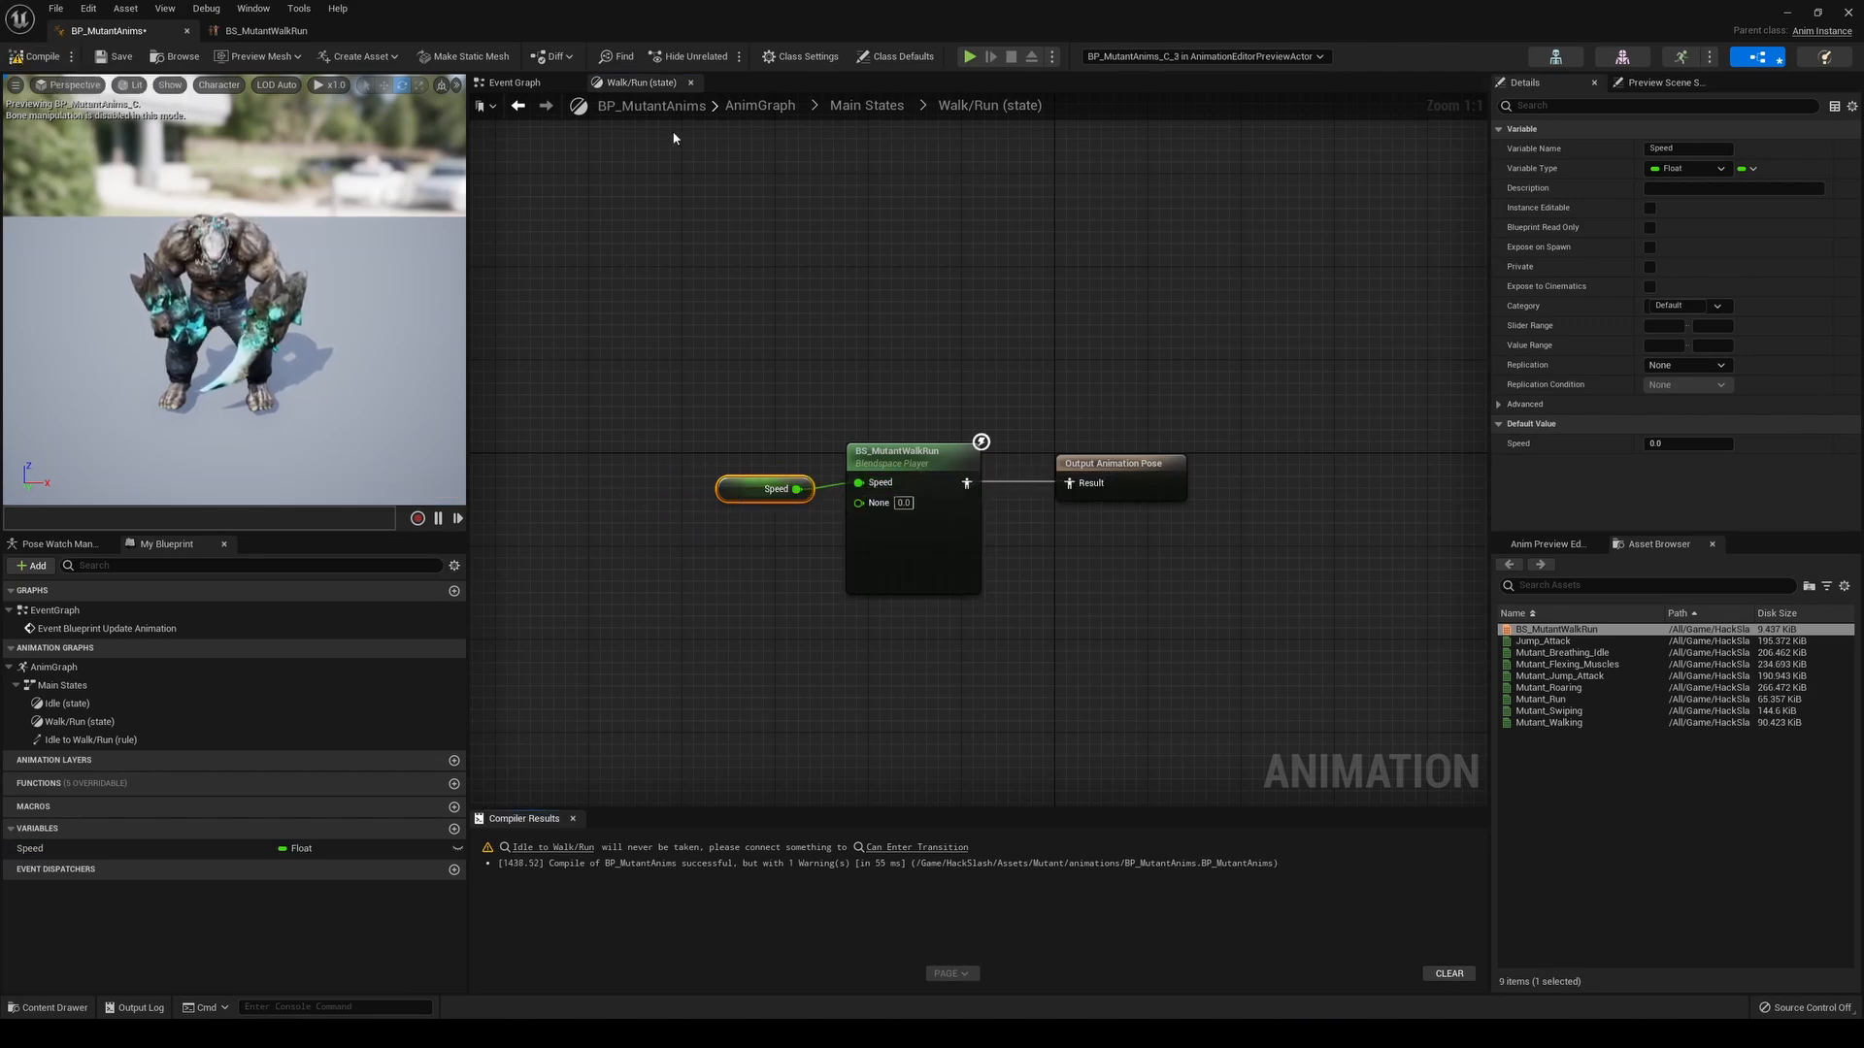
Return to the Main States graph and create a Boolean variable named IsMoving
left_click(876, 107)
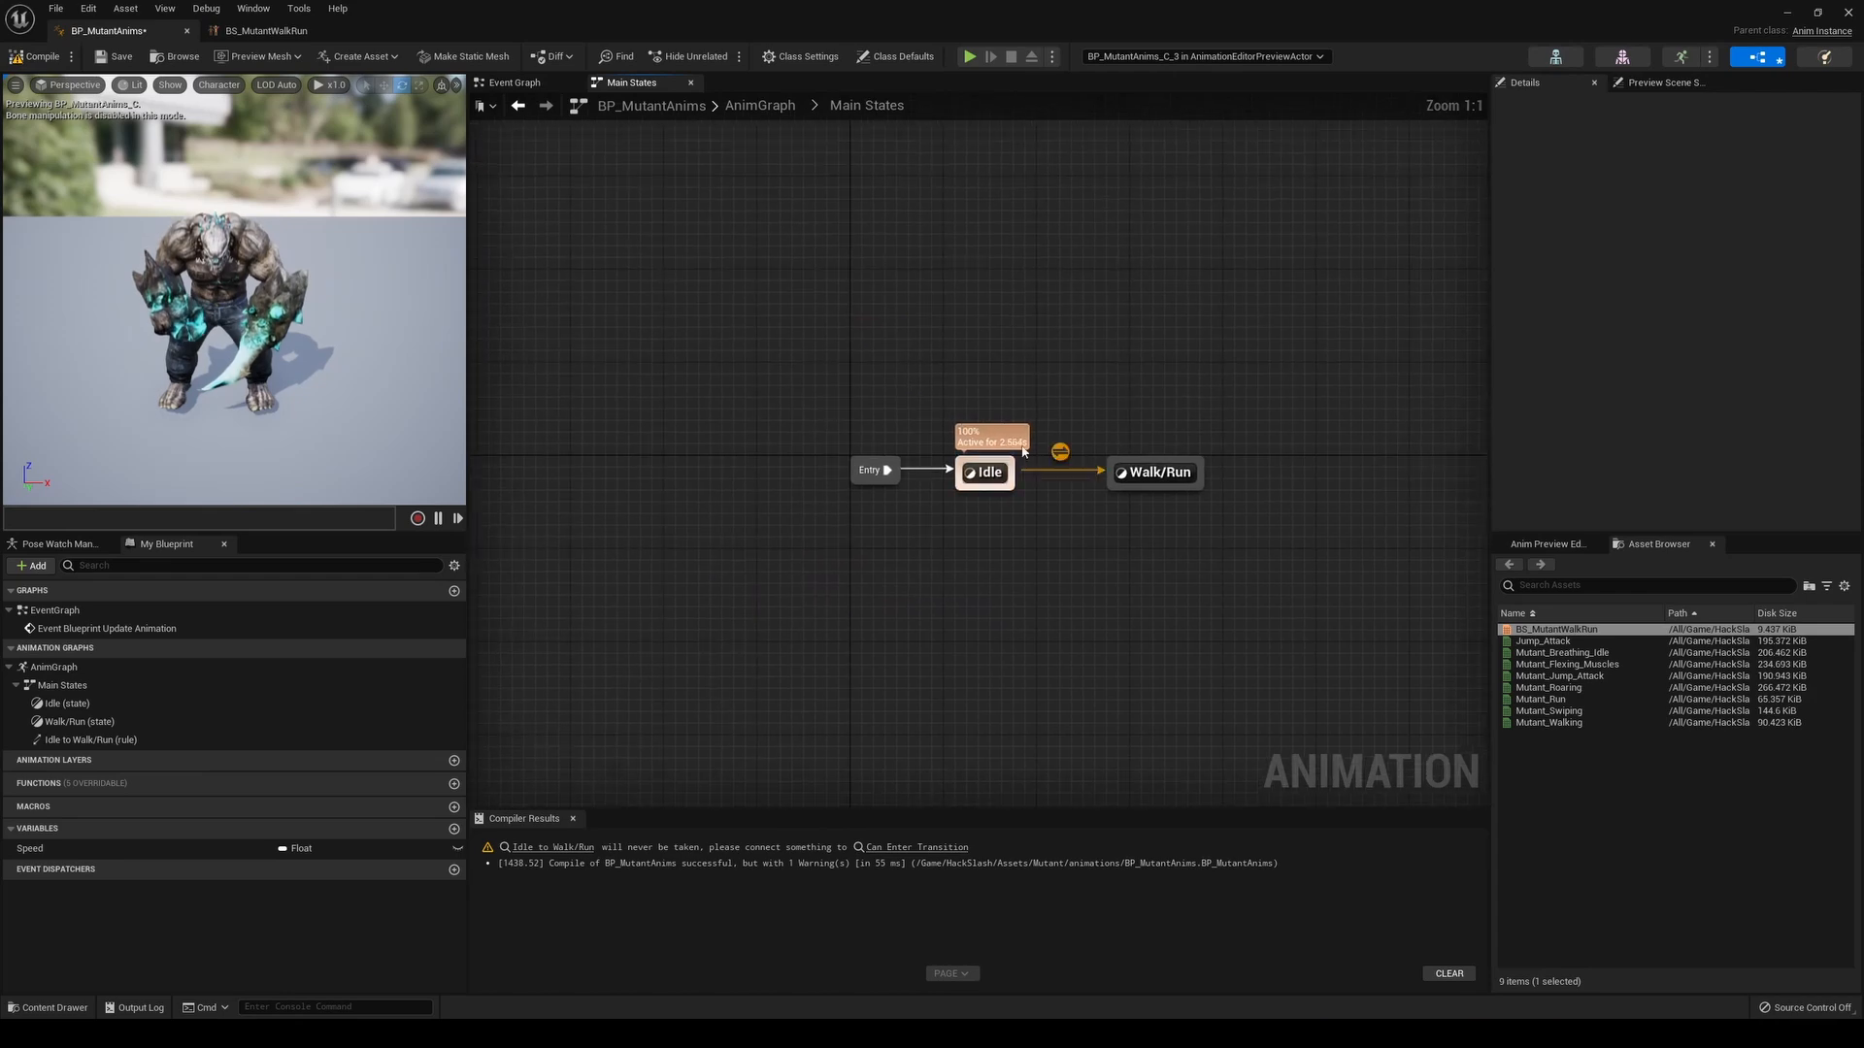
right_click_drag(1075, 385, 821, 397)
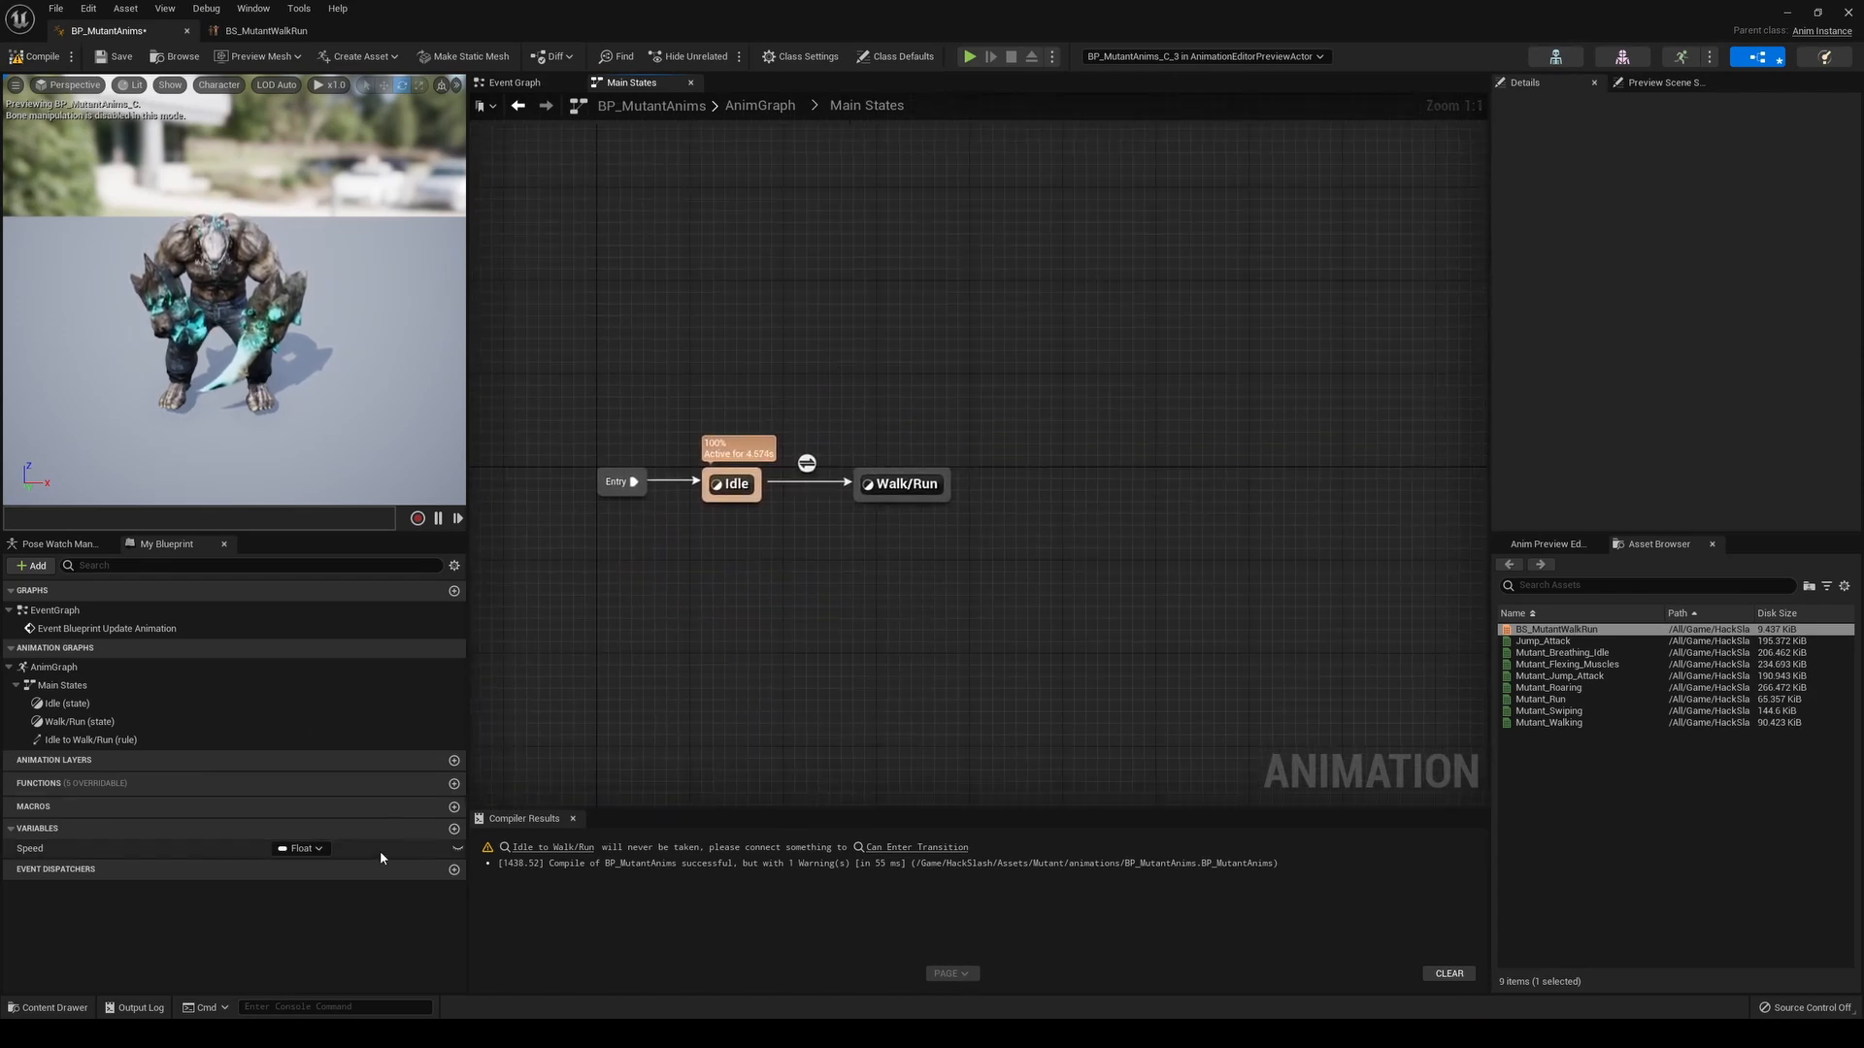
left_click(455, 829)
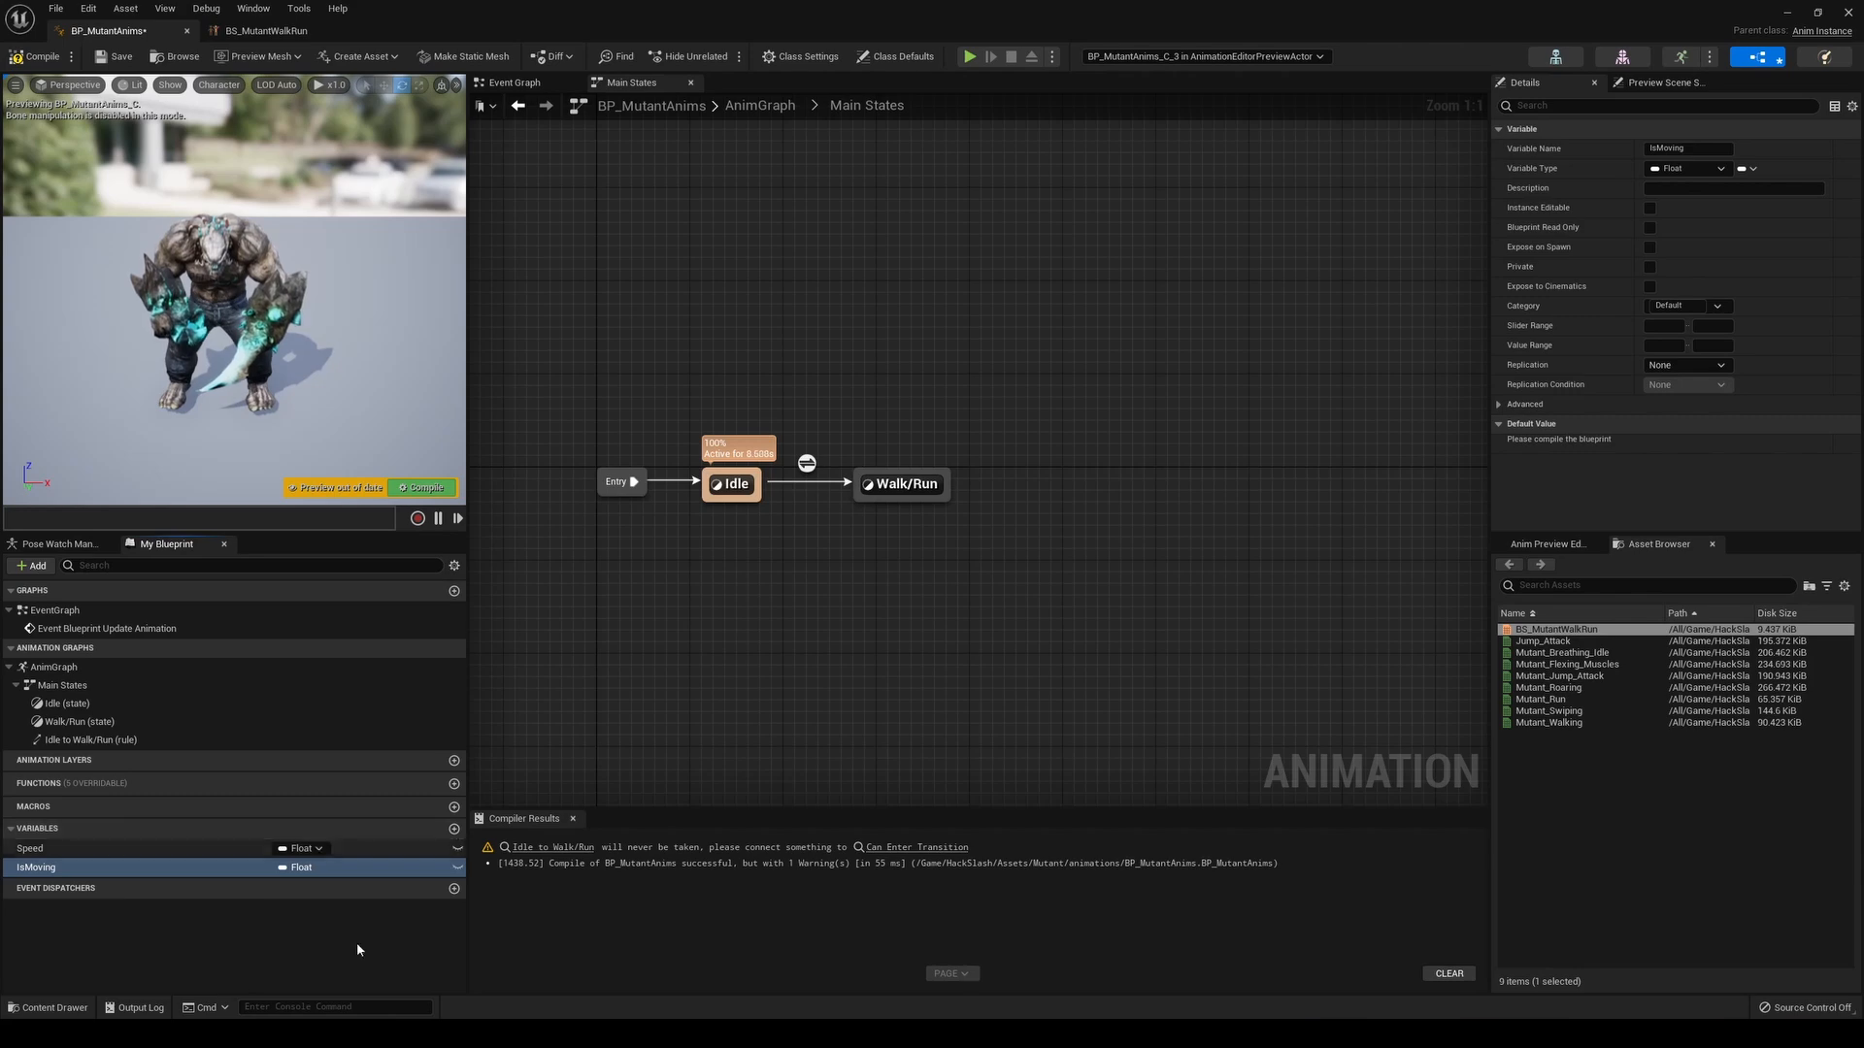
left_click(297, 867)
left_click(345, 559)
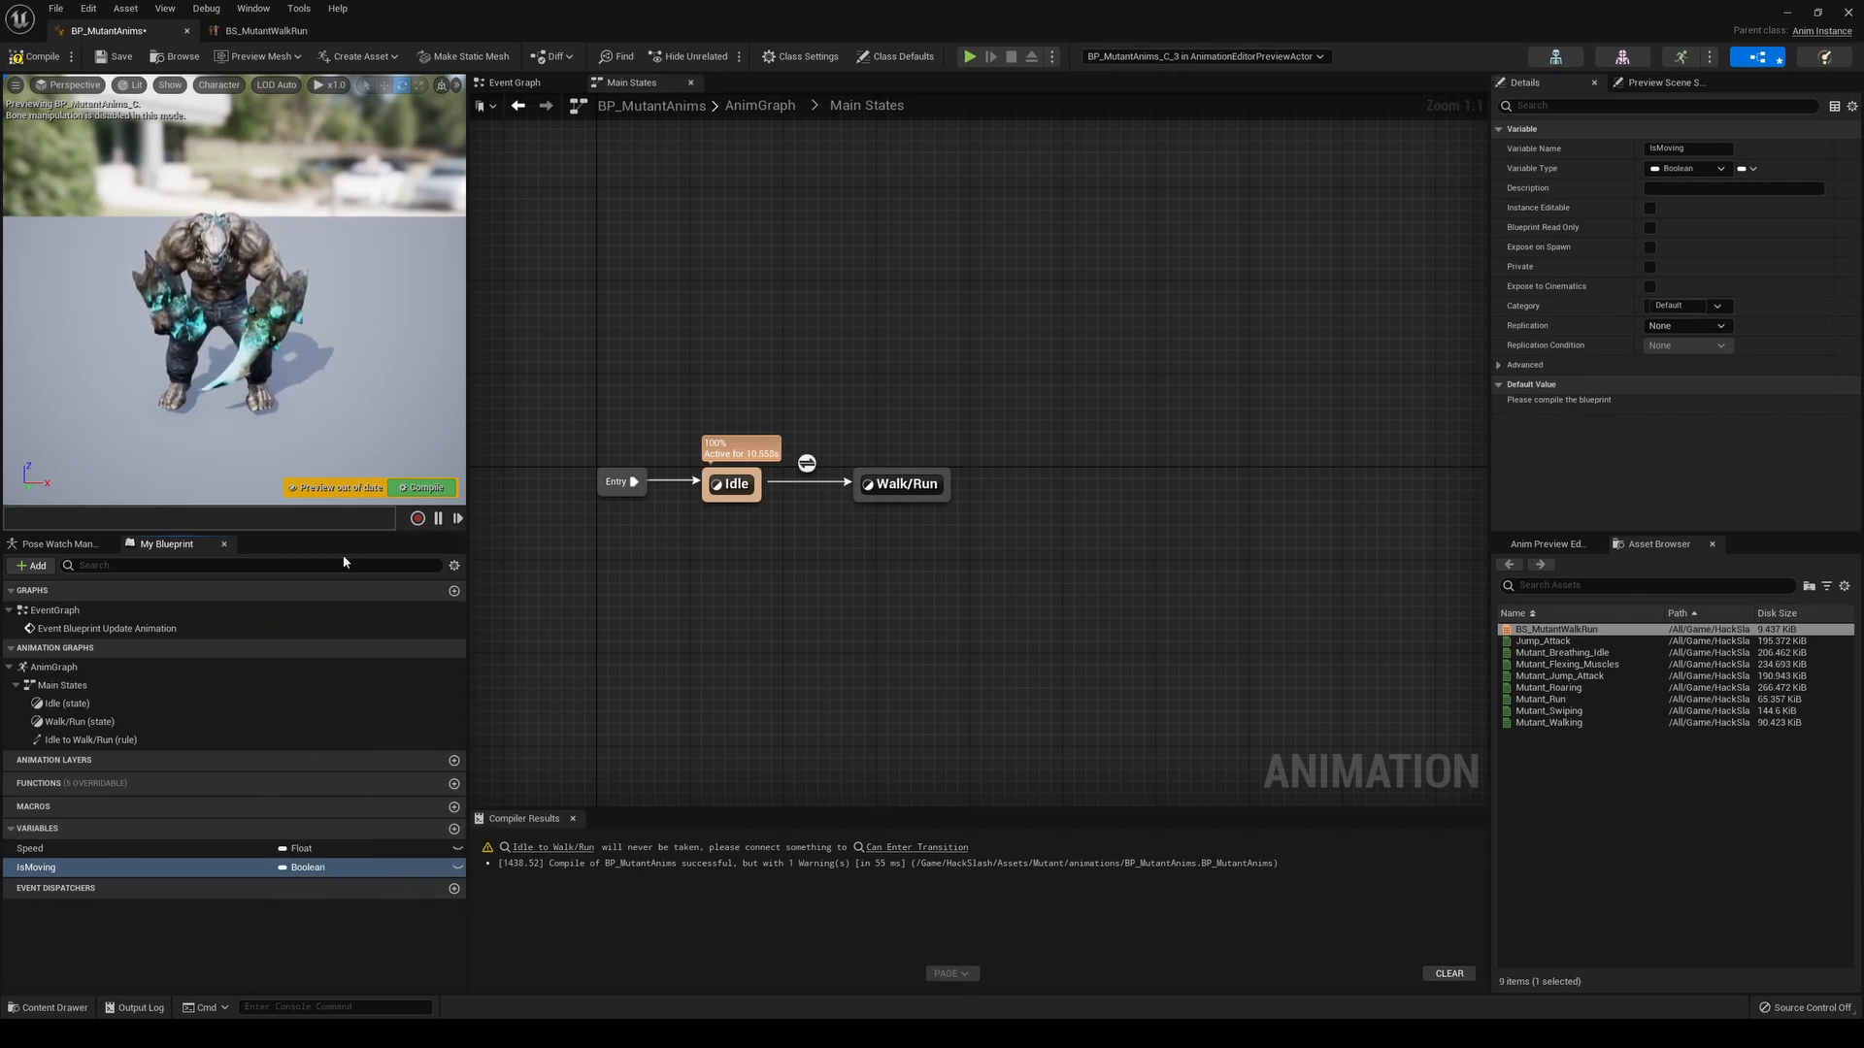
In the Idle to Walk/Run rule, connect IsMoving to Can Enter Transition, and compile the blueprint
double_click(807, 463)
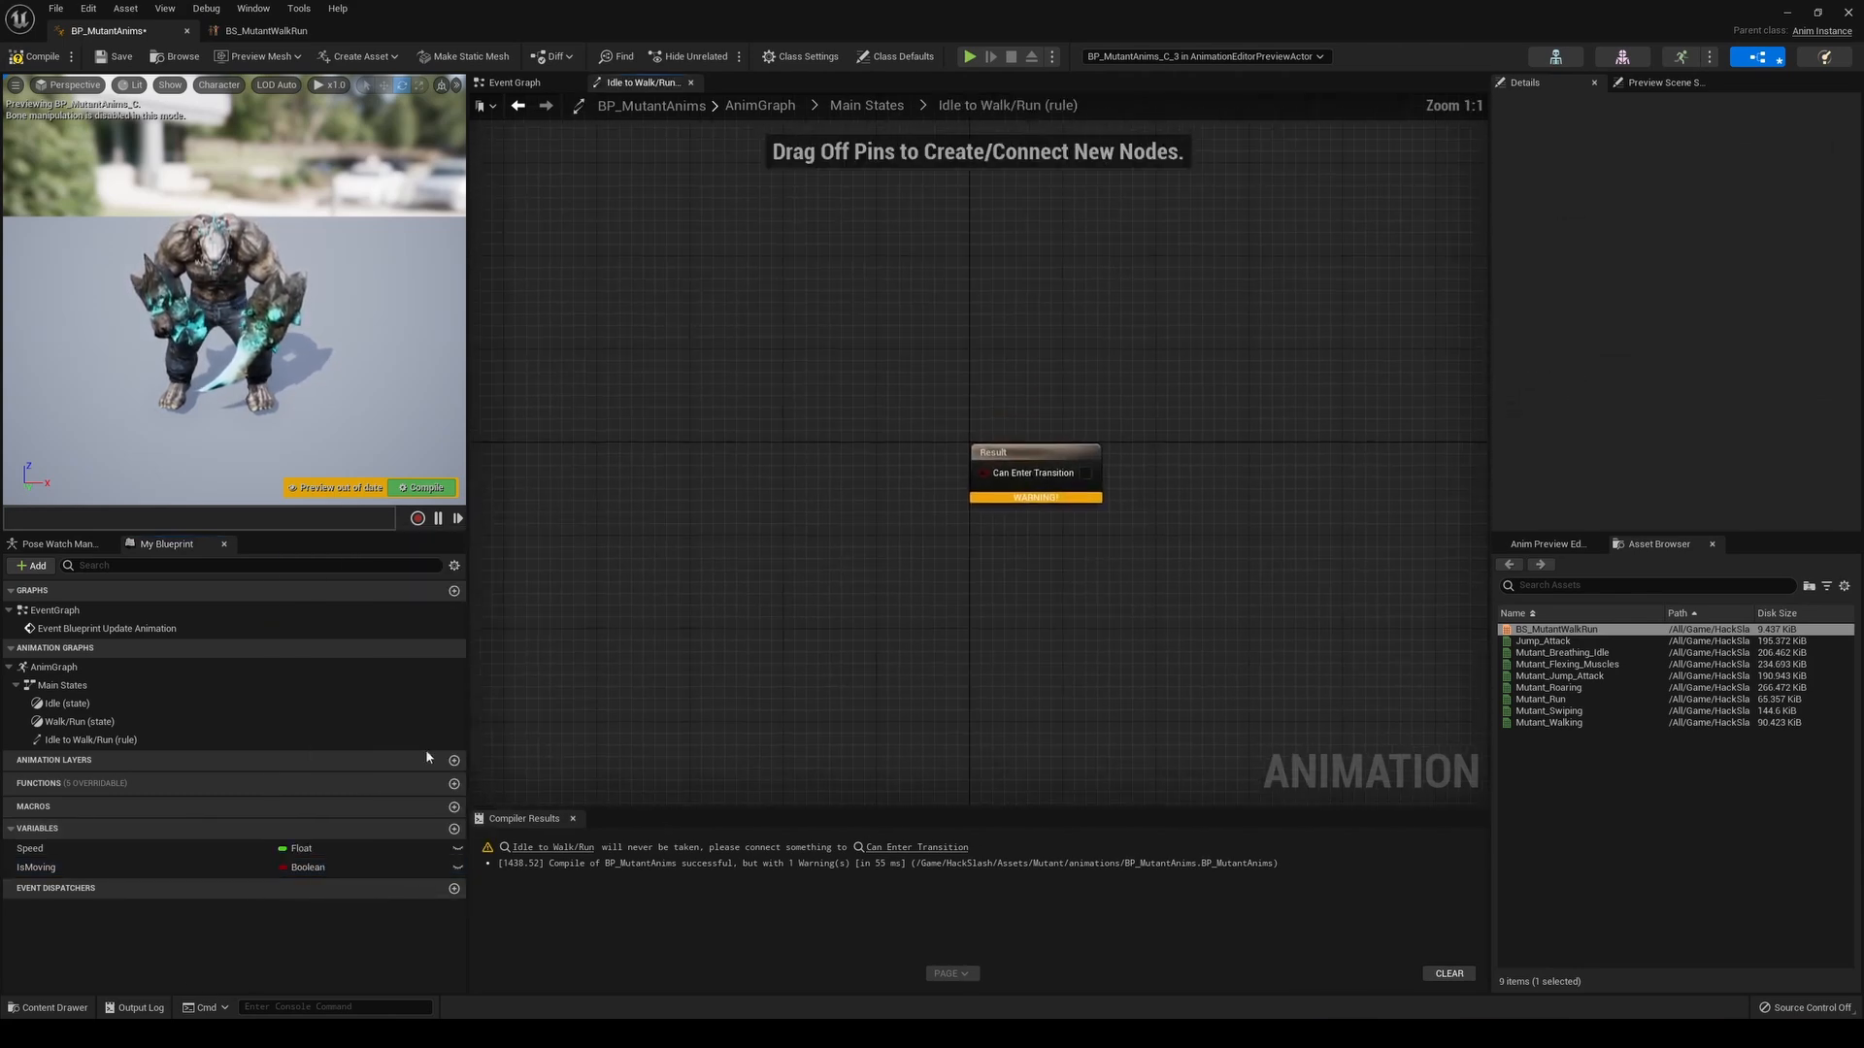
left_click_drag(117, 866, 990, 478, "ctrl")
left_click(776, 465)
left_click(40, 58)
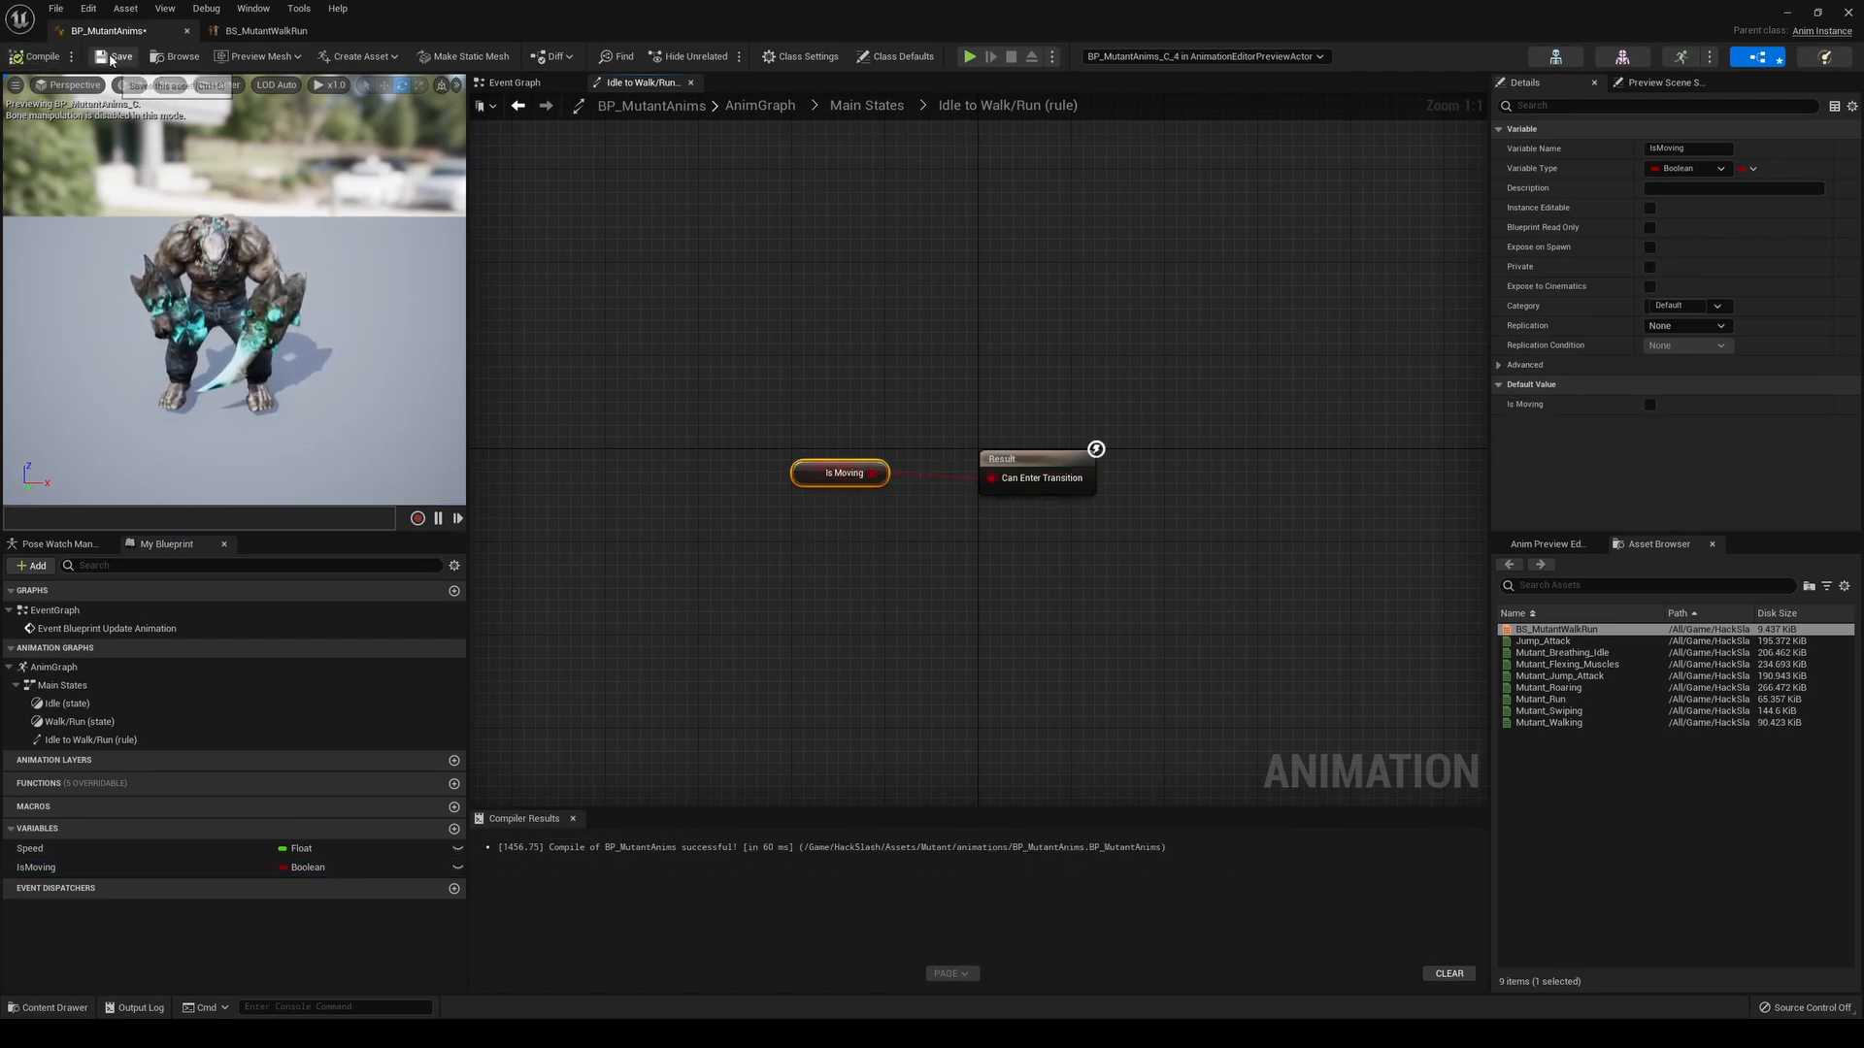
In the Main States graph, create a transition from Walk/Run back to Idle
left_click(870, 111)
right_click_drag(963, 548, 996, 582)
left_click_drag(1111, 478, 1010, 482)
In the Walk/Run to Idle rule, connect IsMoving through a NOT Boolean node to Can Enter Transition, and compile the blueprint
double_click(1059, 495)
left_click_drag(58, 885, 894, 470, "ctrl")
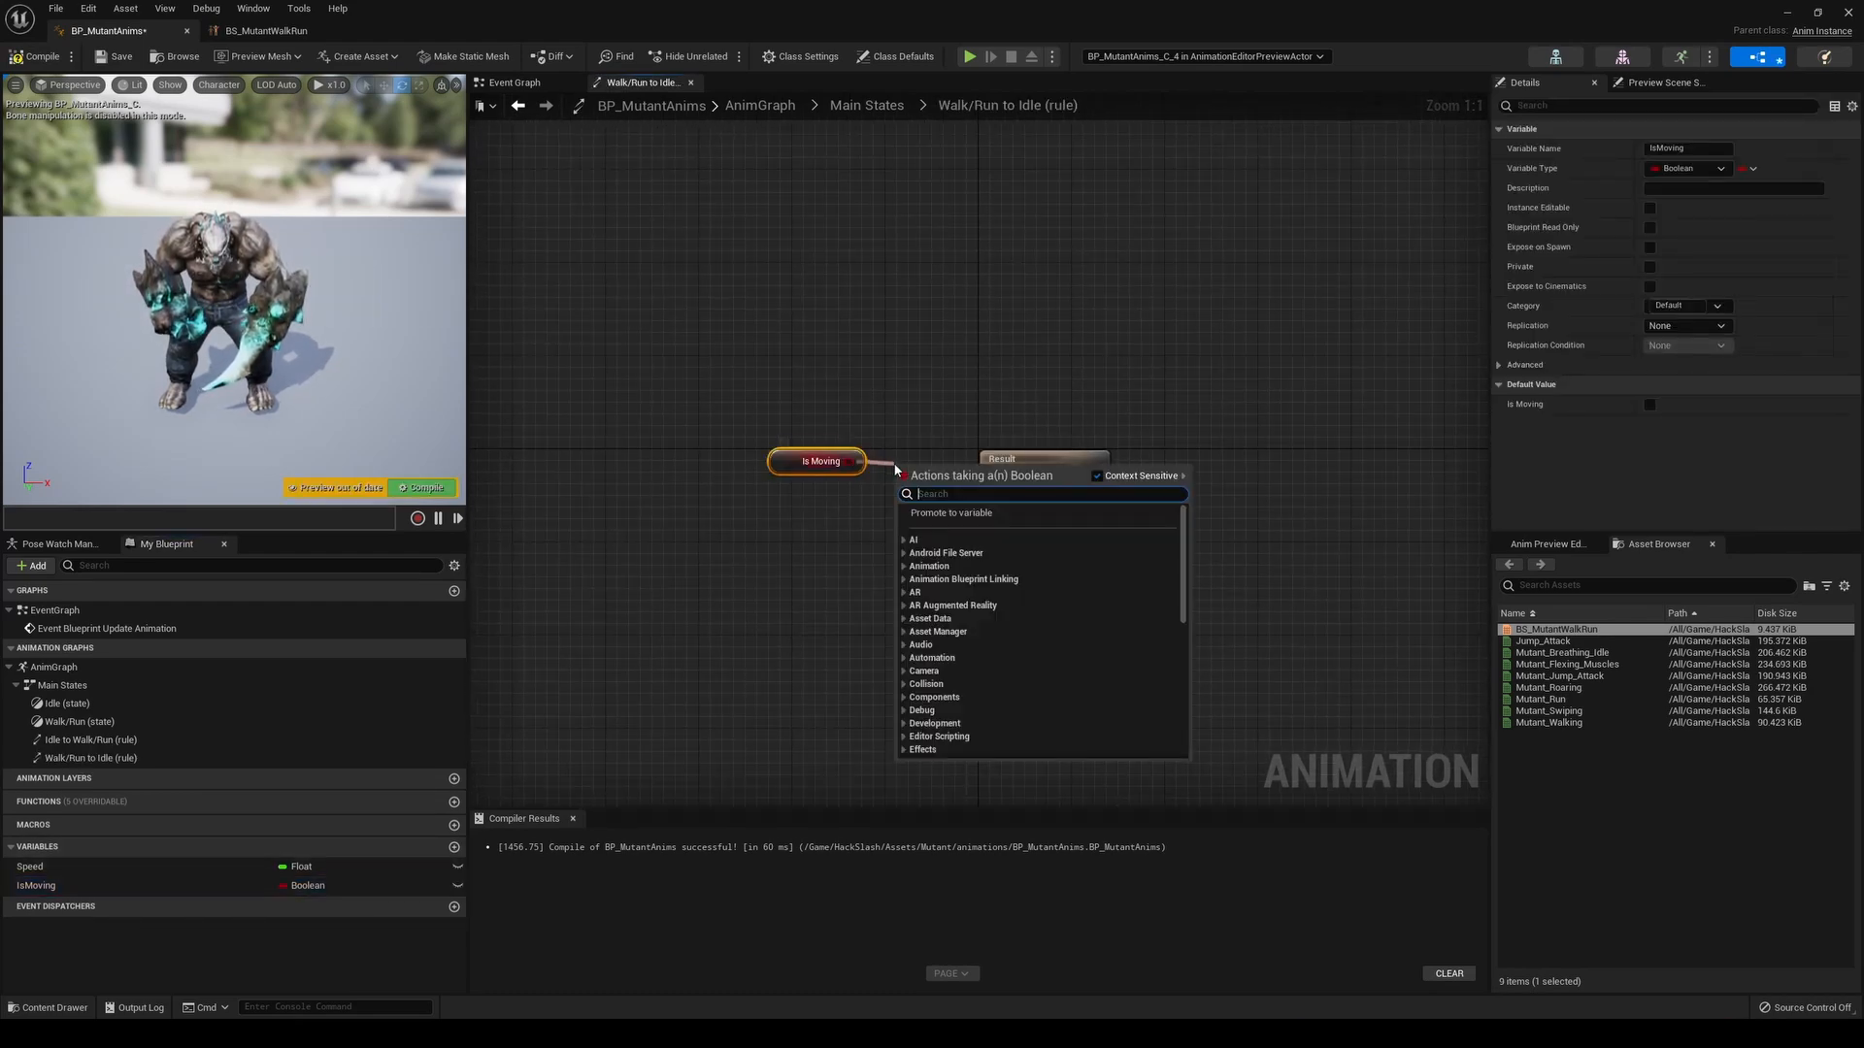
type("not")
scroll(1074, 597, "up", 3)
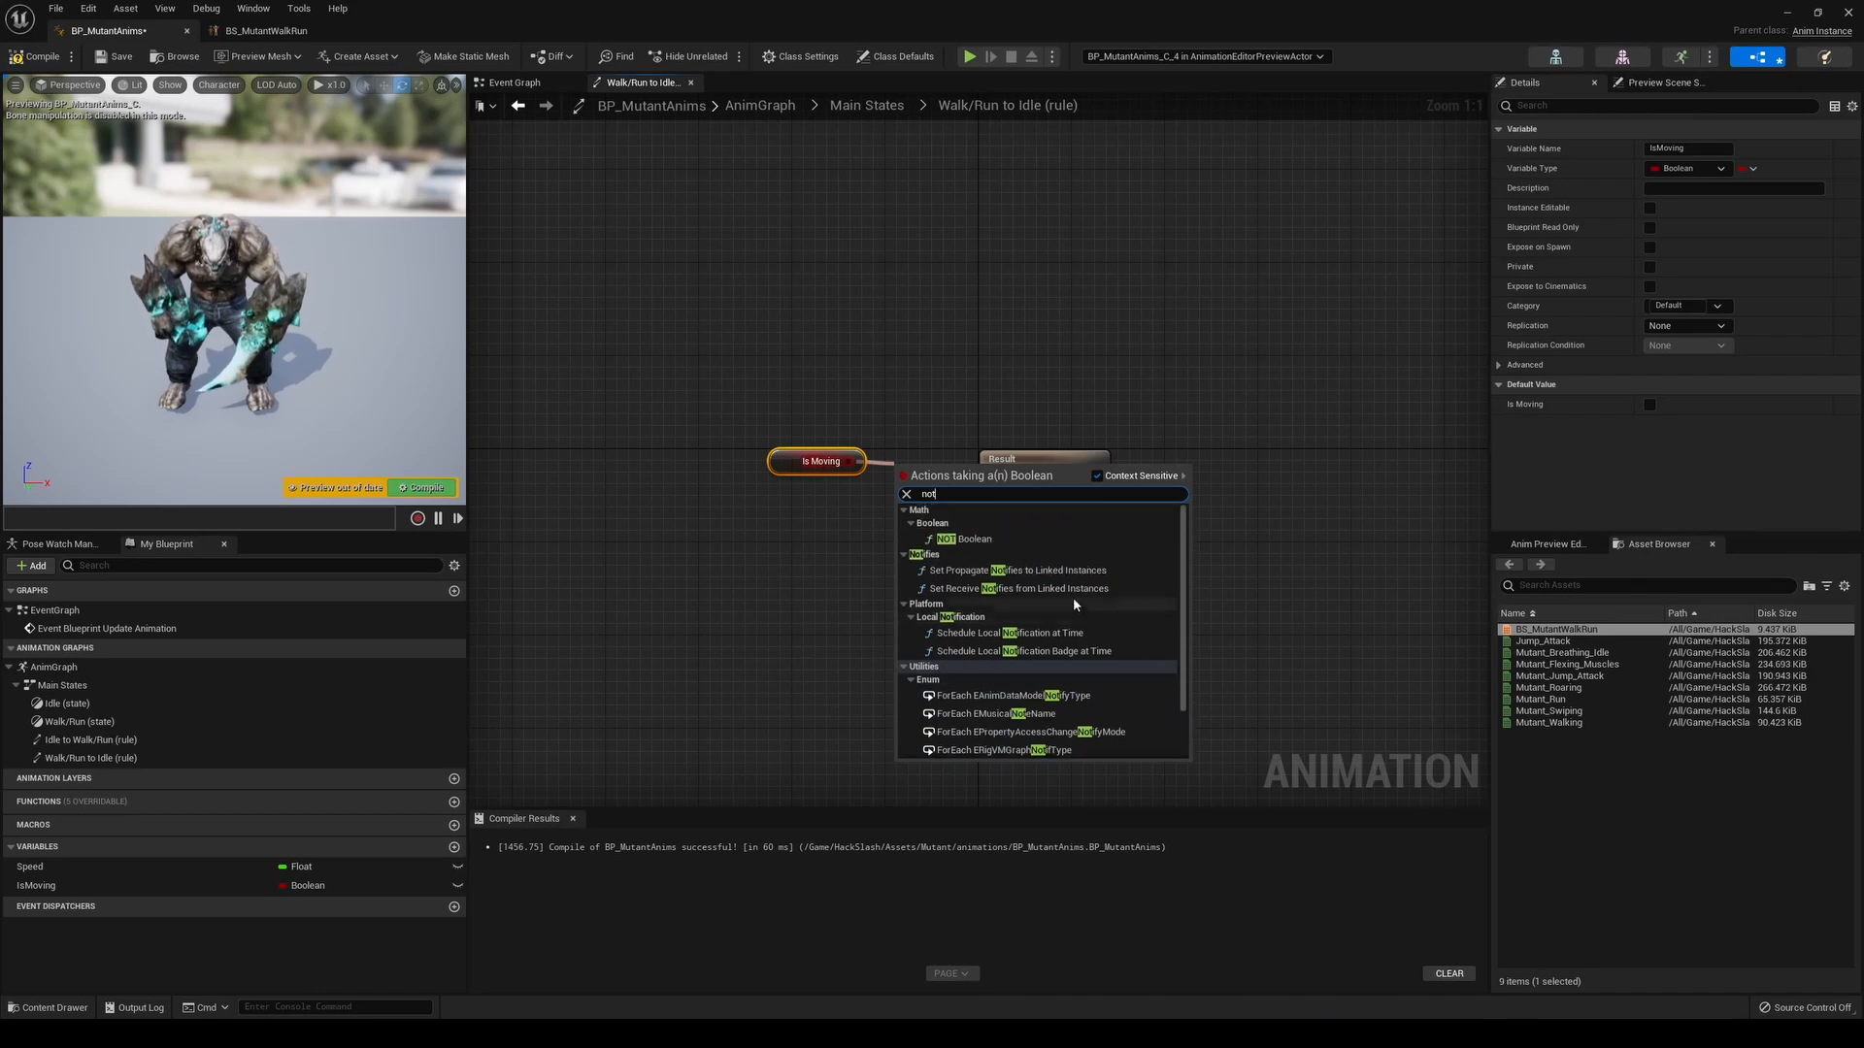
left_click(1000, 540)
left_click_drag(911, 473, 1000, 482)
left_click(917, 439)
left_click(936, 442)
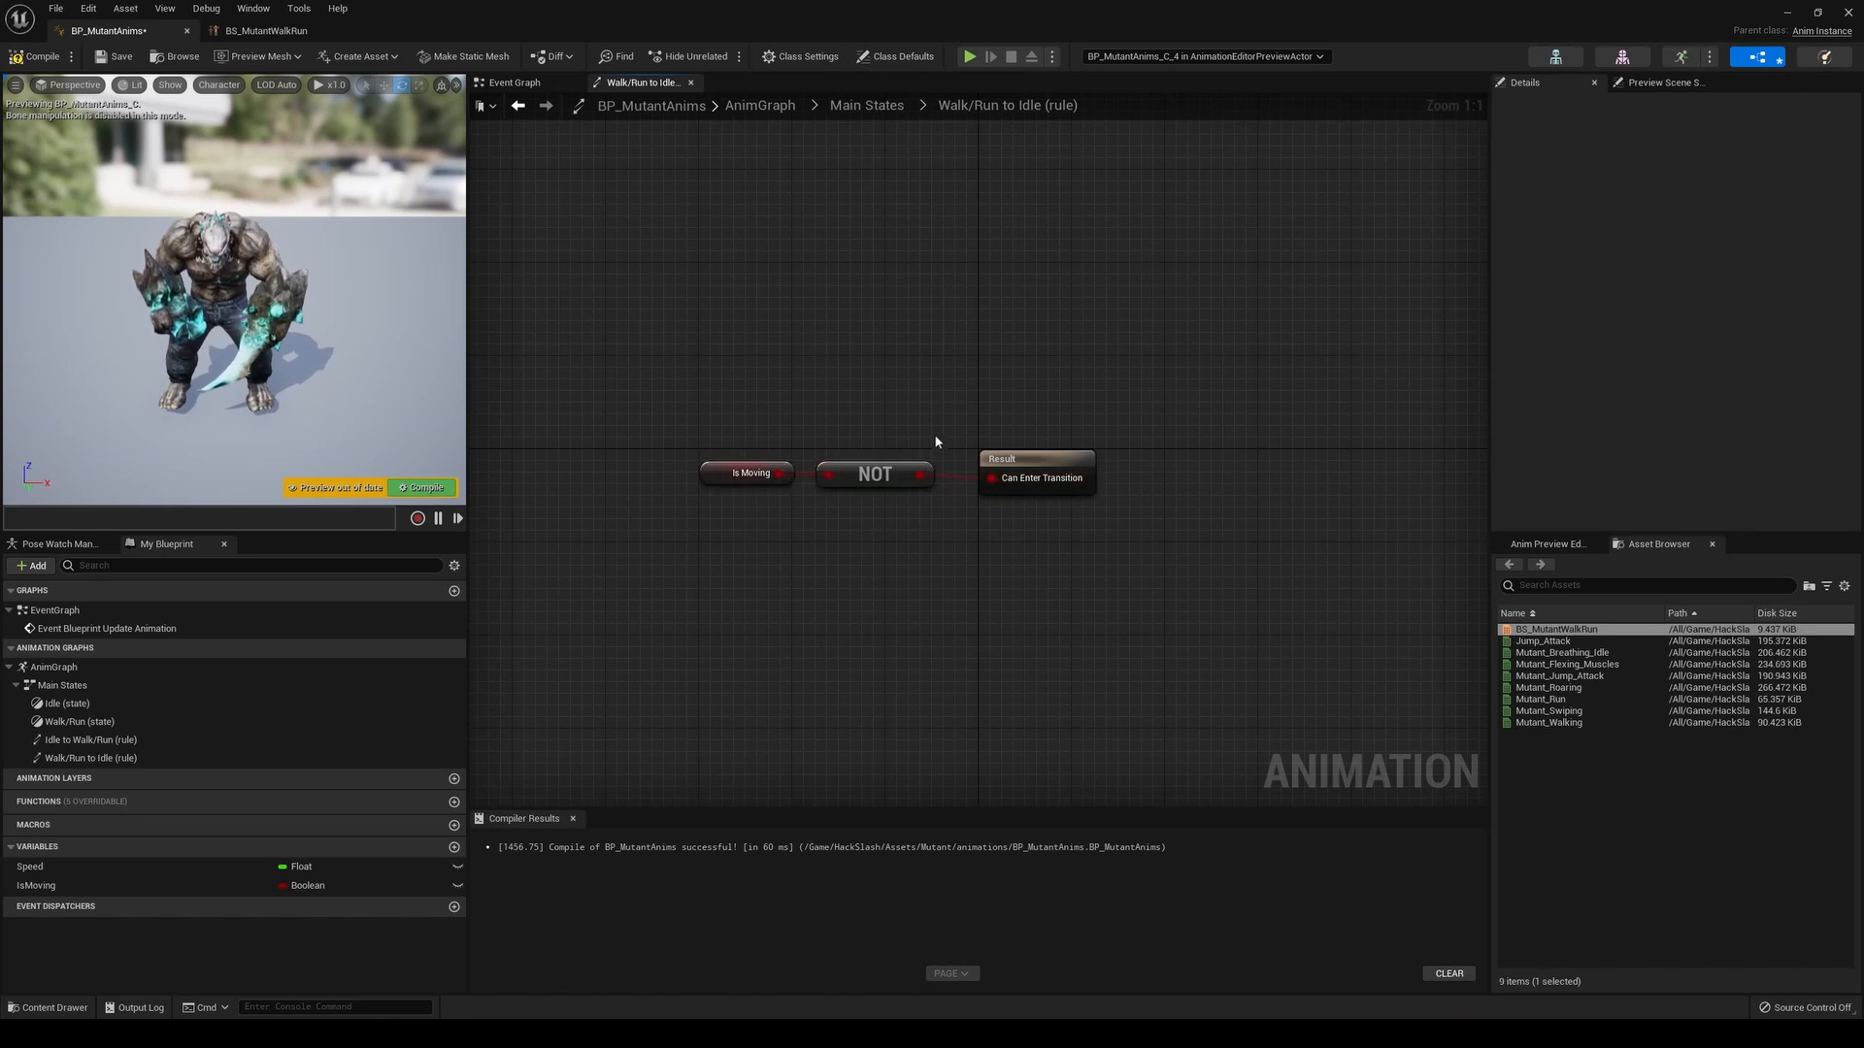
left_click(21, 55)
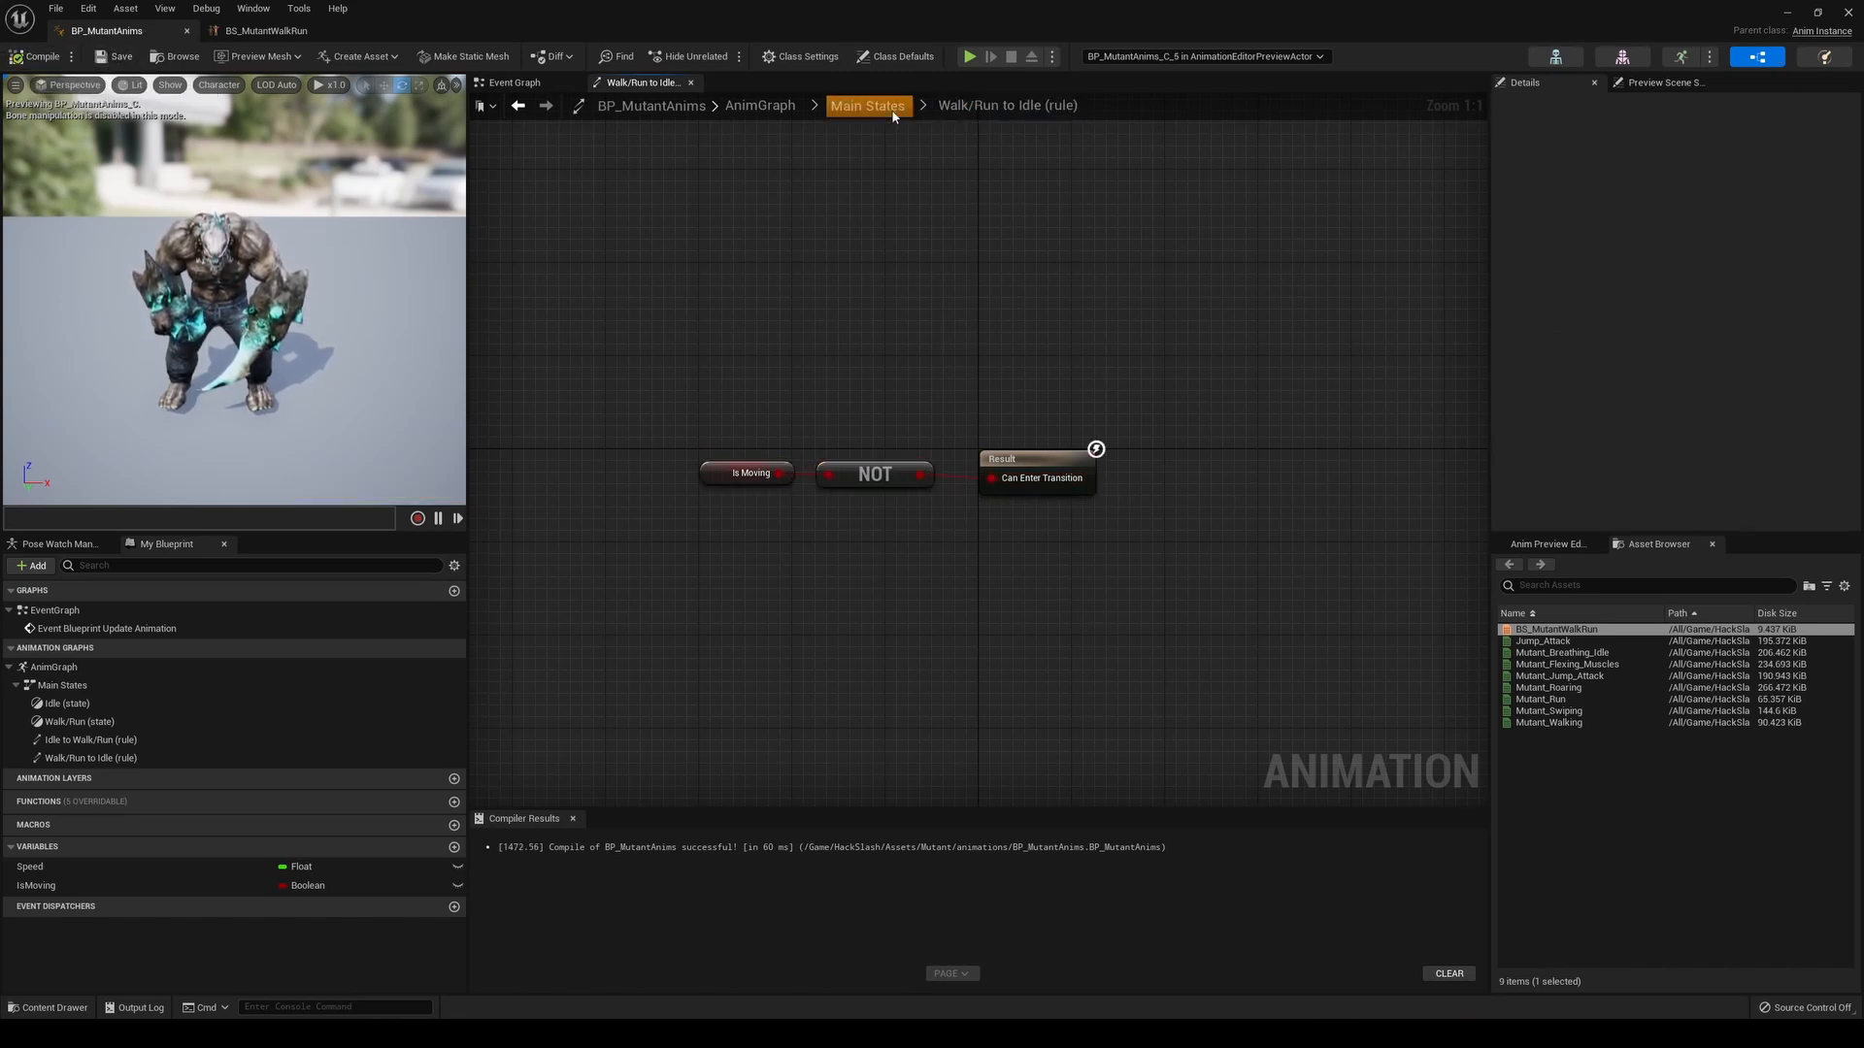
Return to Main States and switch to the Event Graph, then add a Set Is Moving node executed after Set Speed
left_click(866, 105)
left_click_drag(1028, 664, 1029, 665)
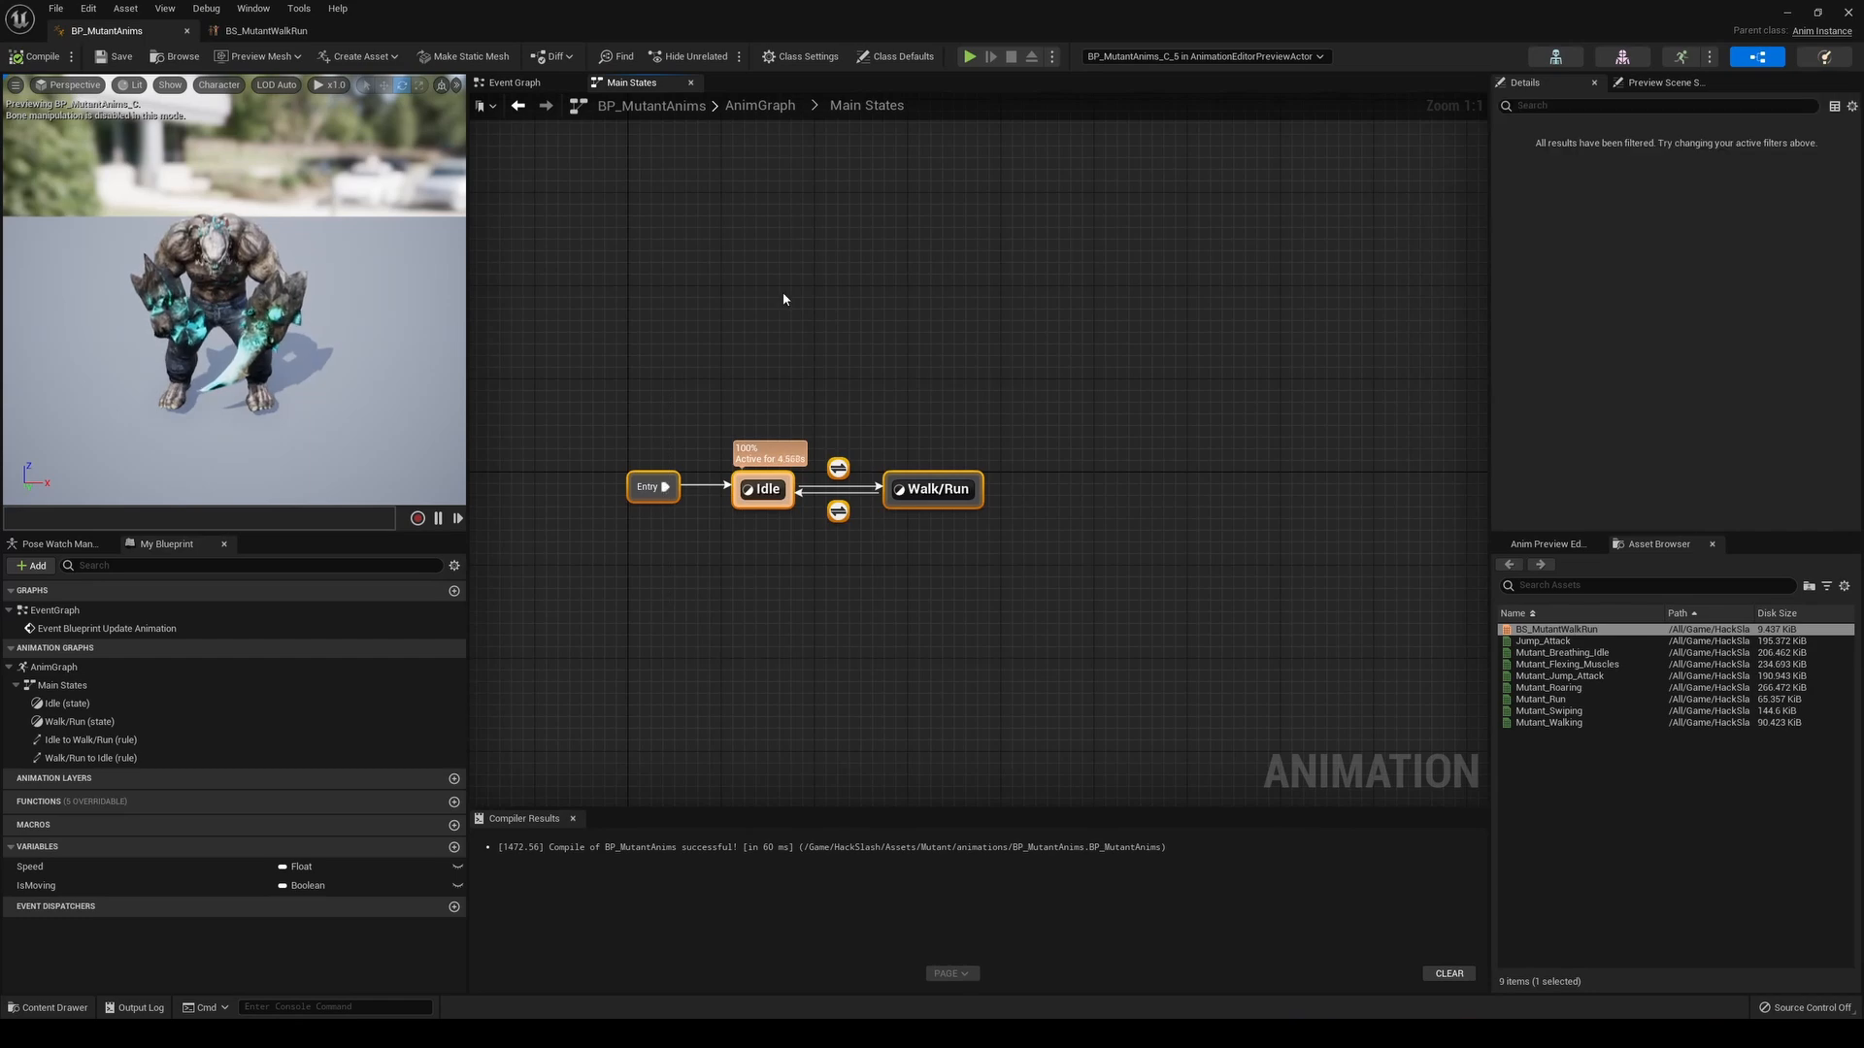
left_click(783, 295)
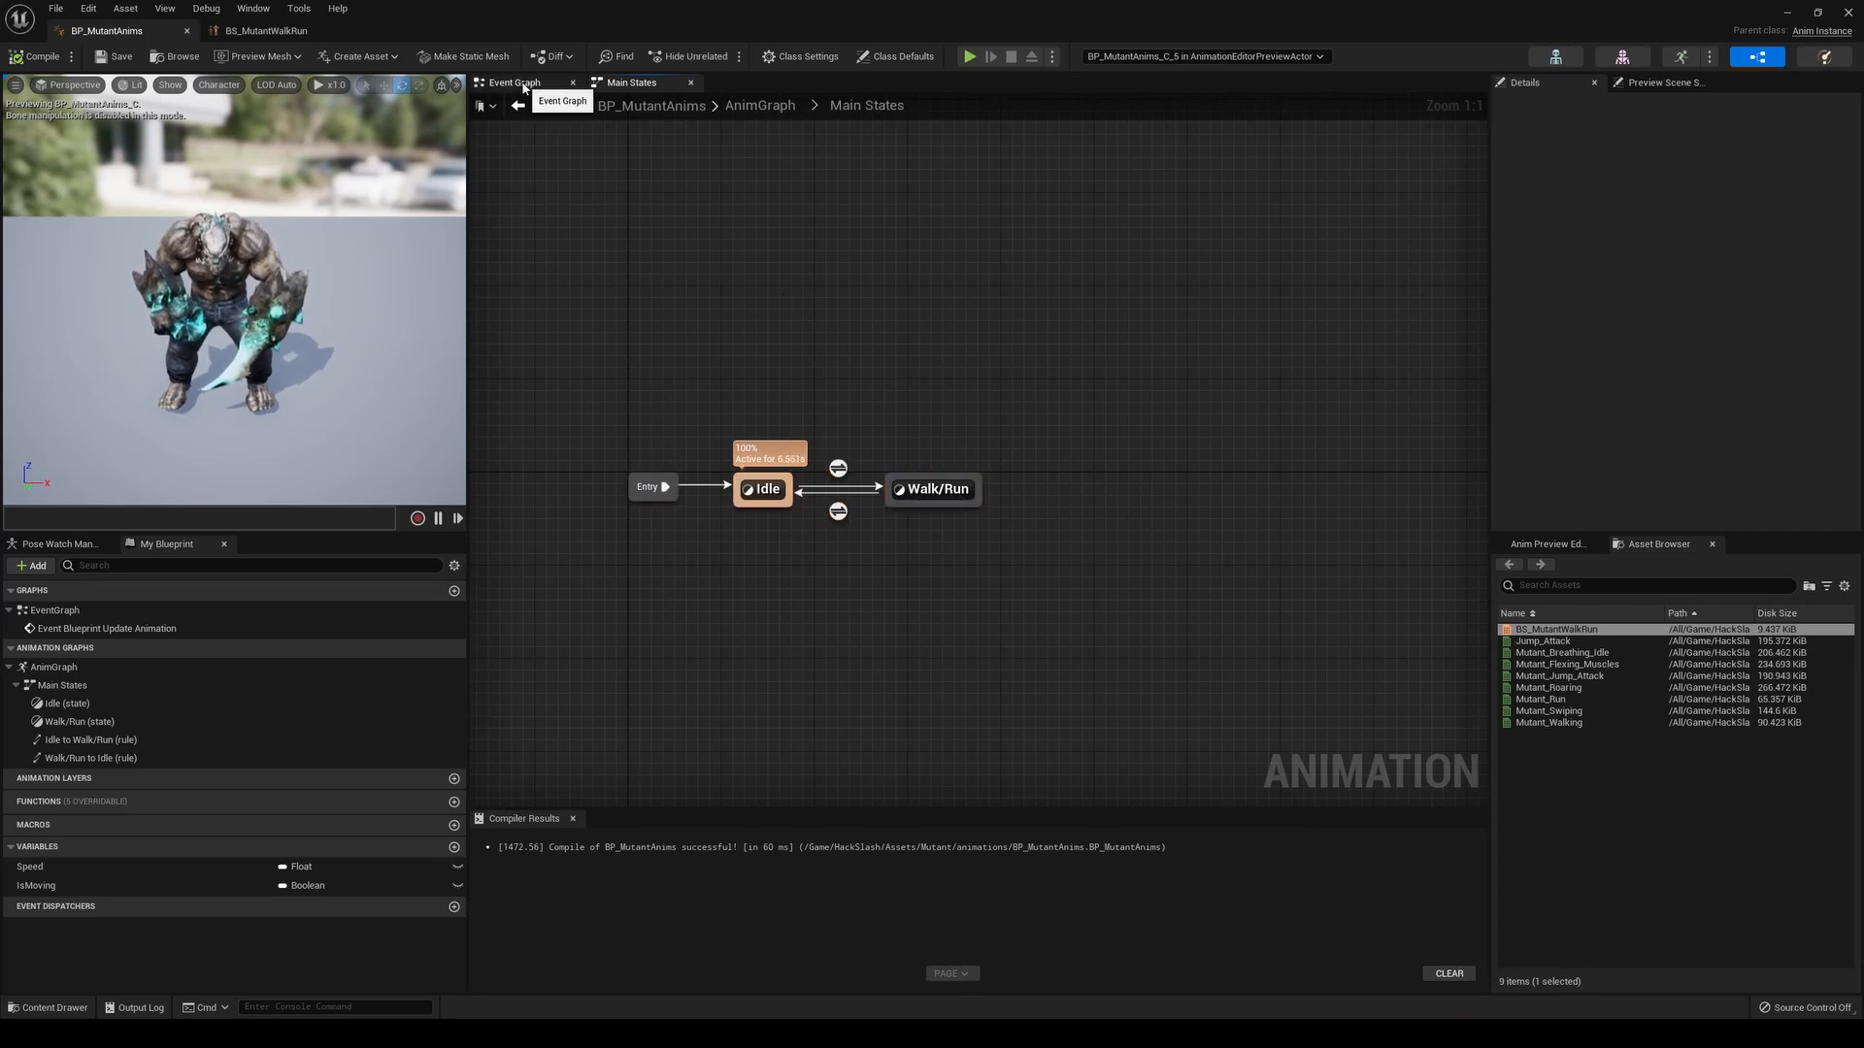
left_click(522, 88)
right_click_drag(837, 336, 854, 477)
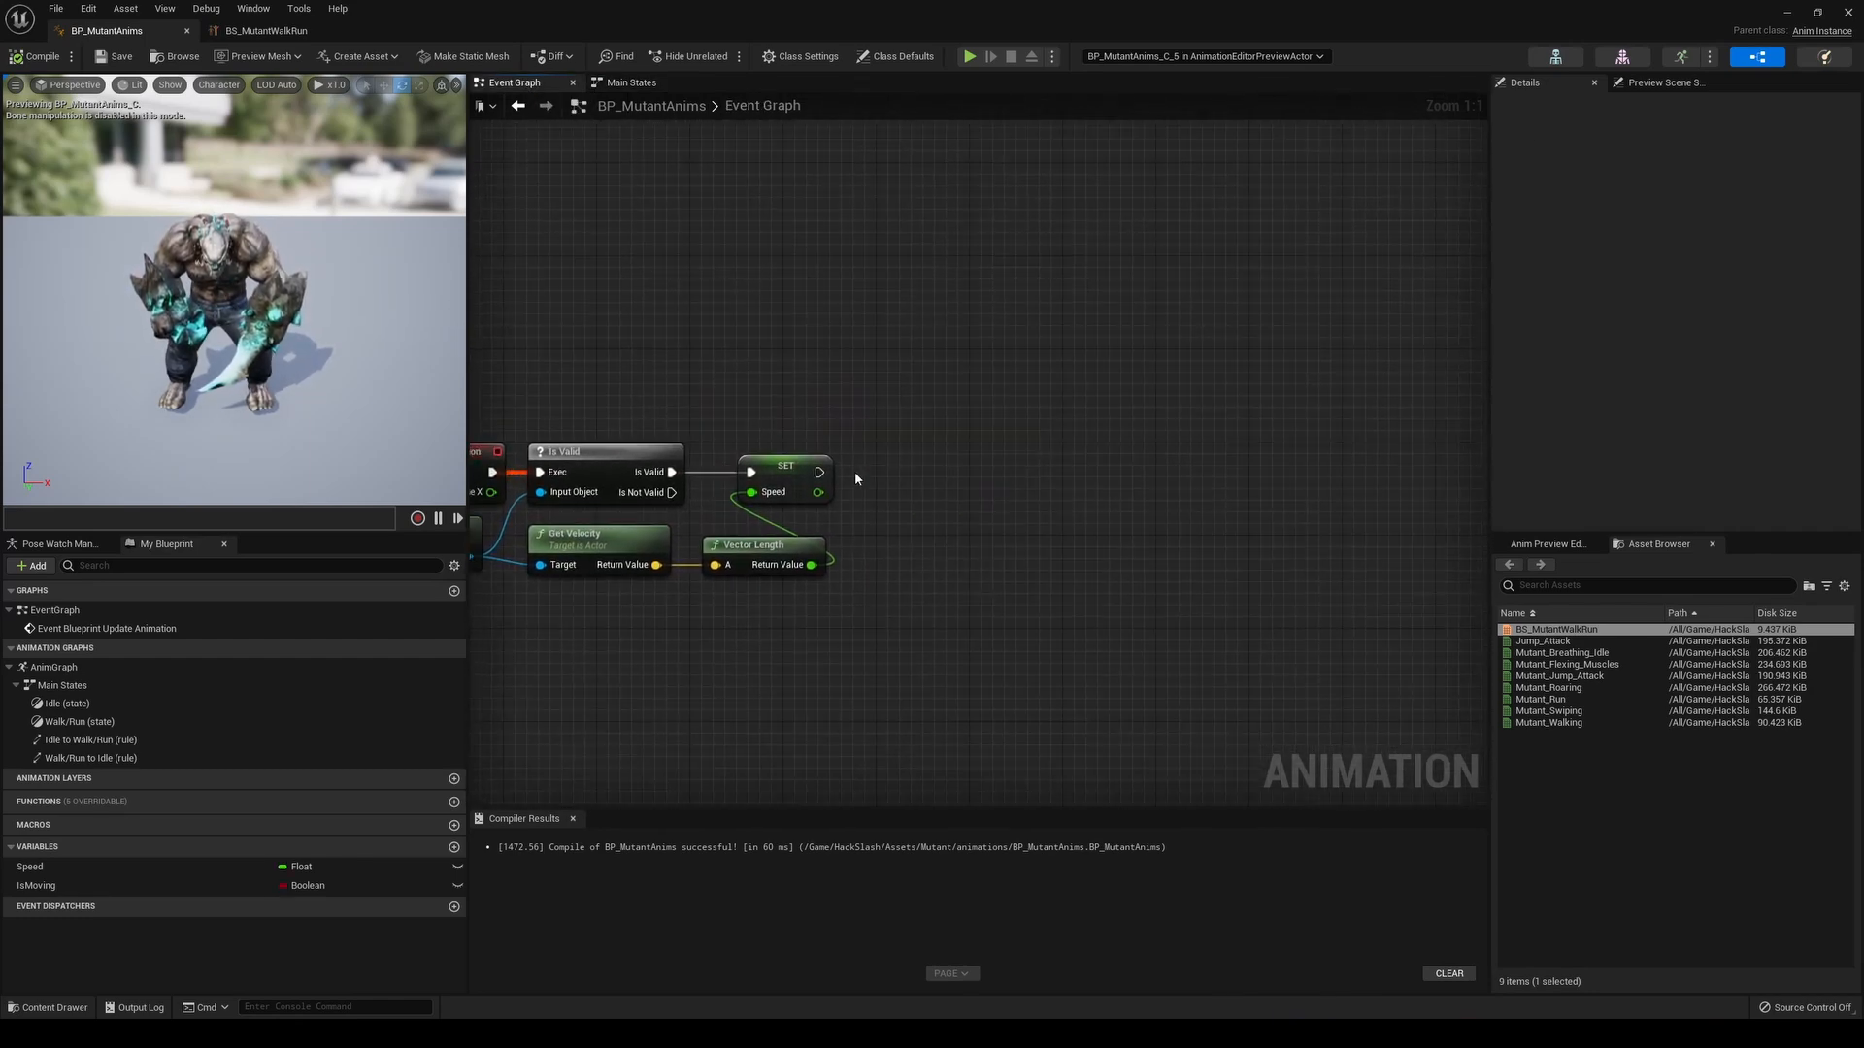
left_click_drag(895, 483, 902, 488)
type("s")
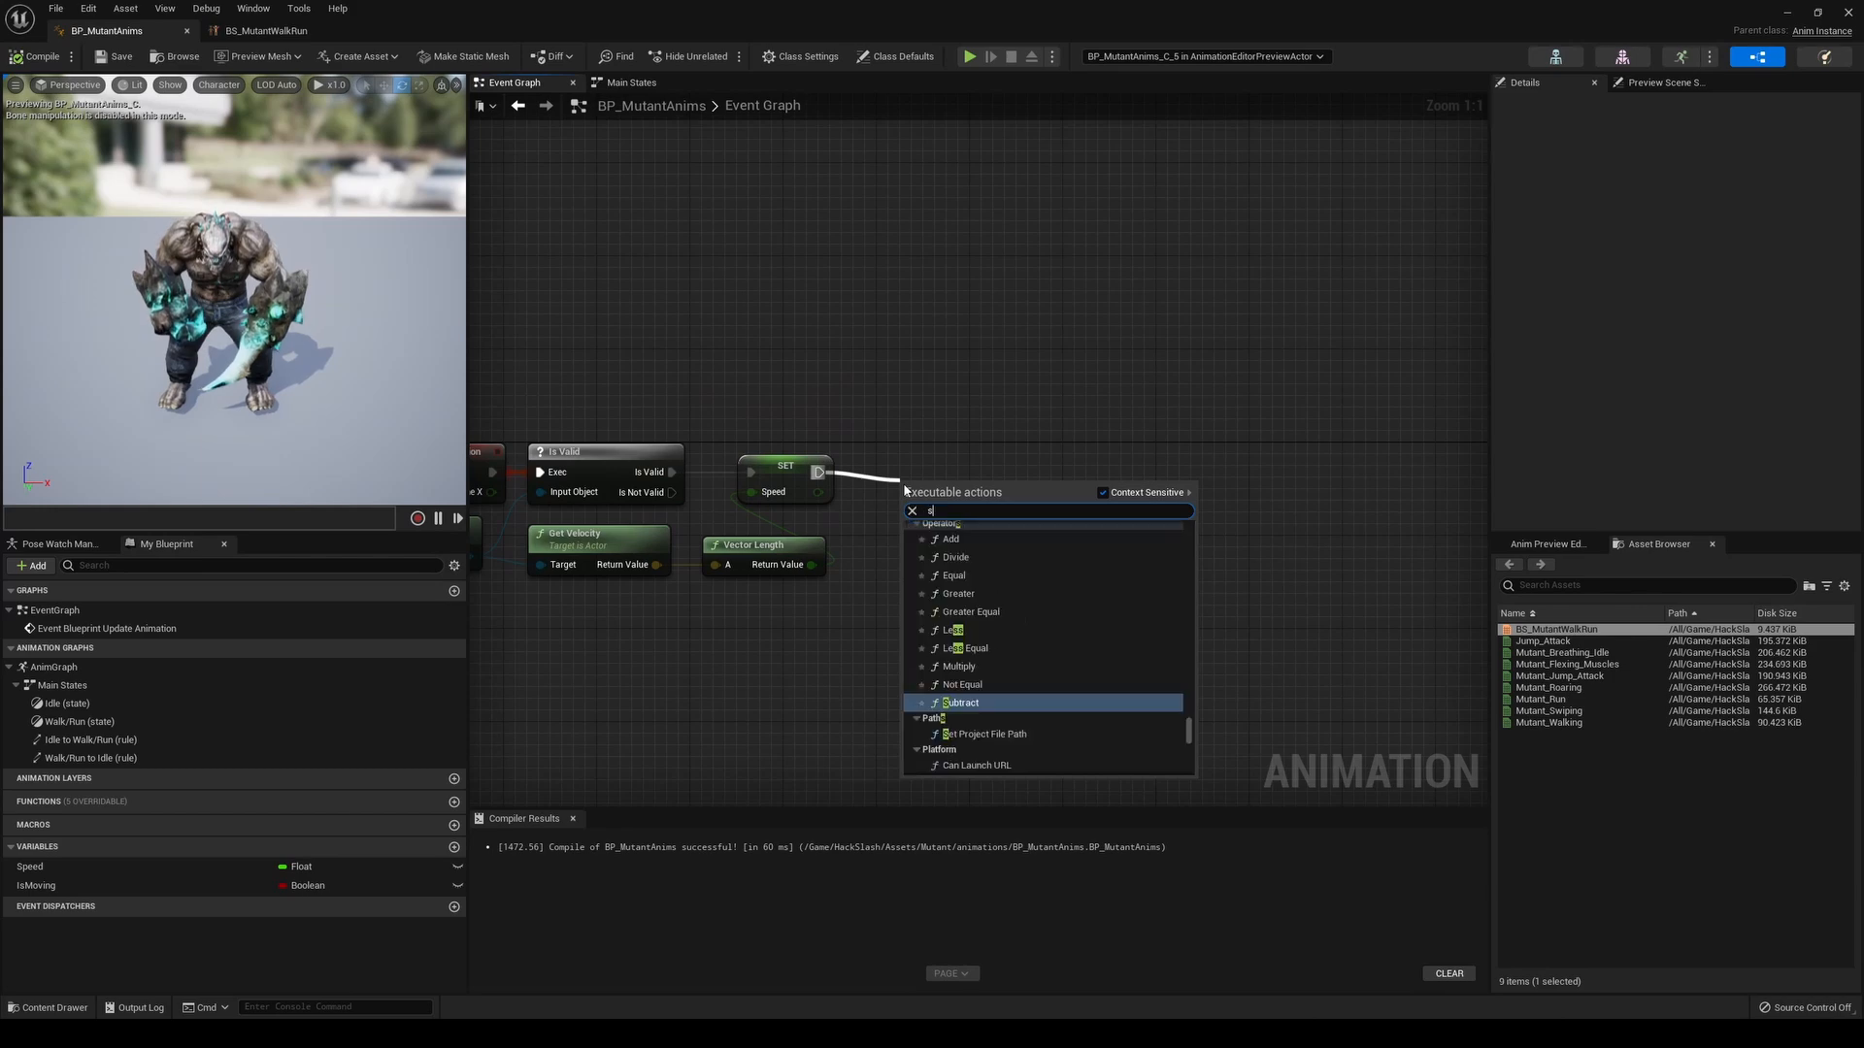
type("et ism")
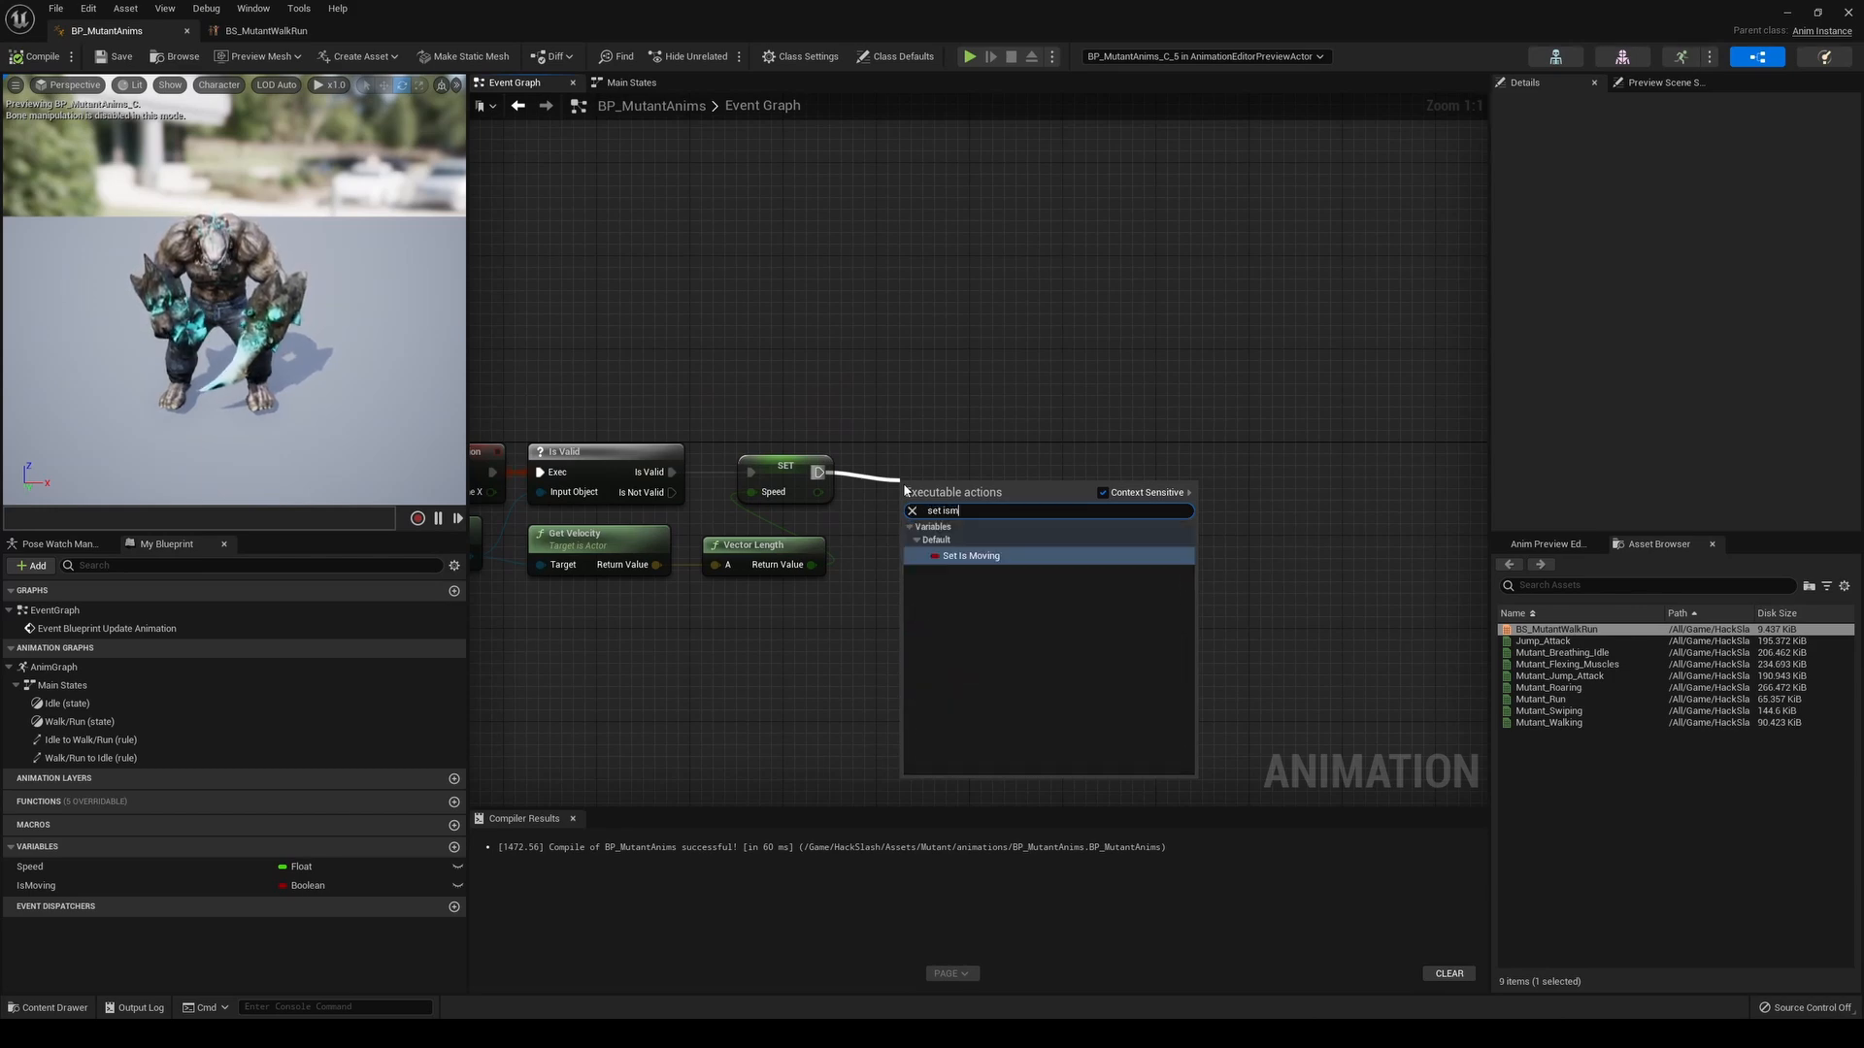
type("ovin")
key("Return")
left_click_drag(927, 503, 961, 480)
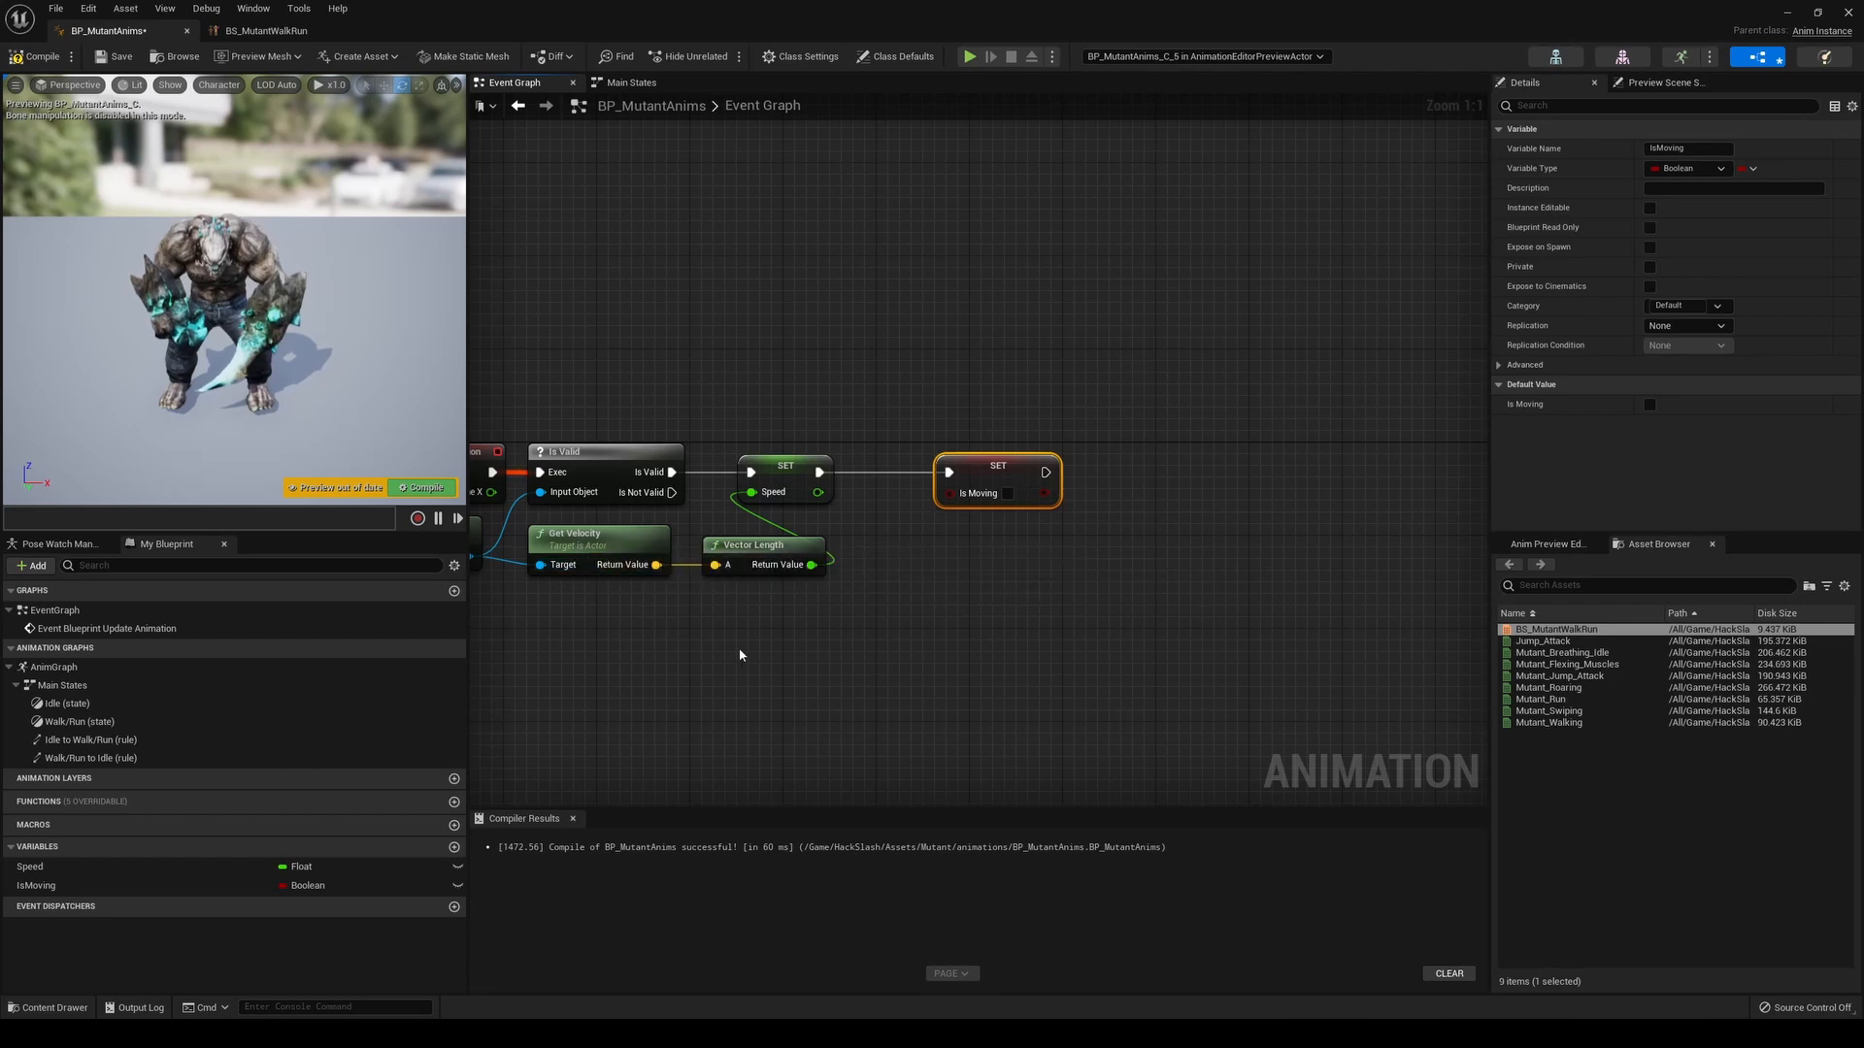
Feed the Set node's Is Moving input with a Speed greater than 0.0 comparison, arrange its nodes, and compile
left_click_drag(636, 573, 638, 576)
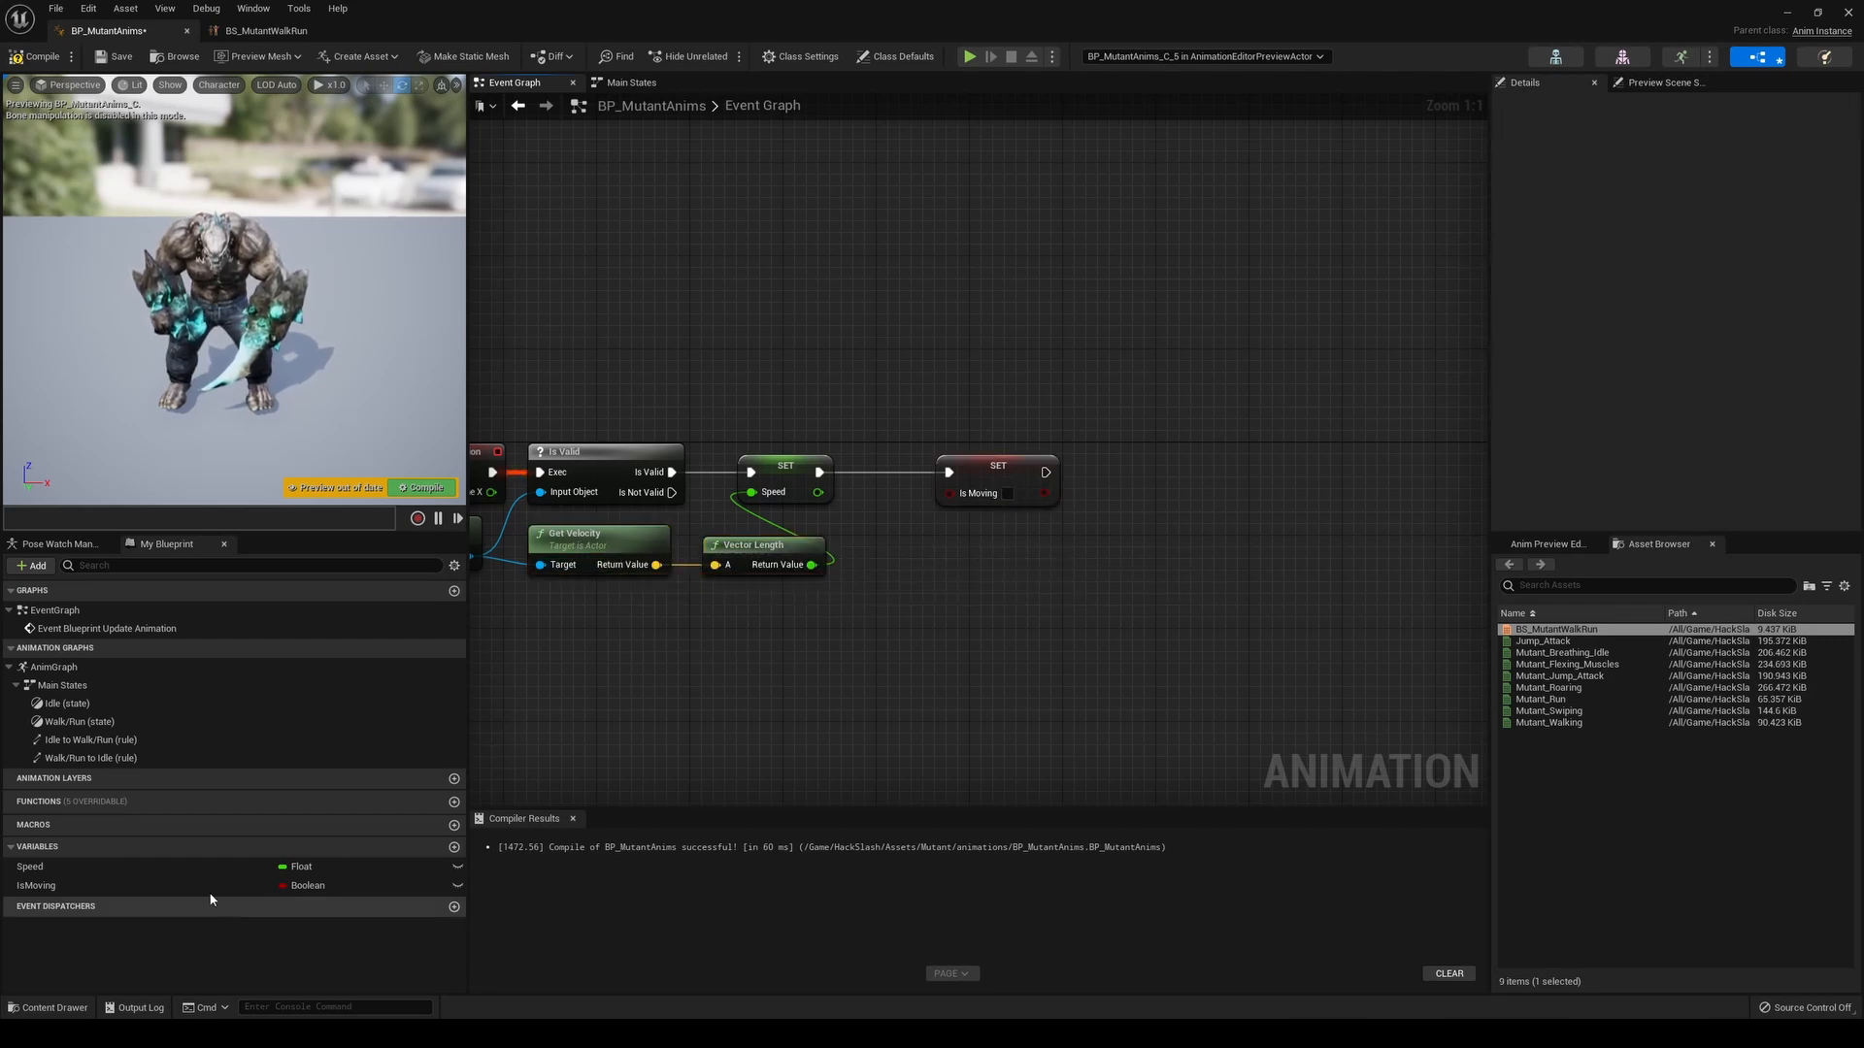
left_click_drag(39, 867, 986, 635)
left_click(897, 640)
type(">")
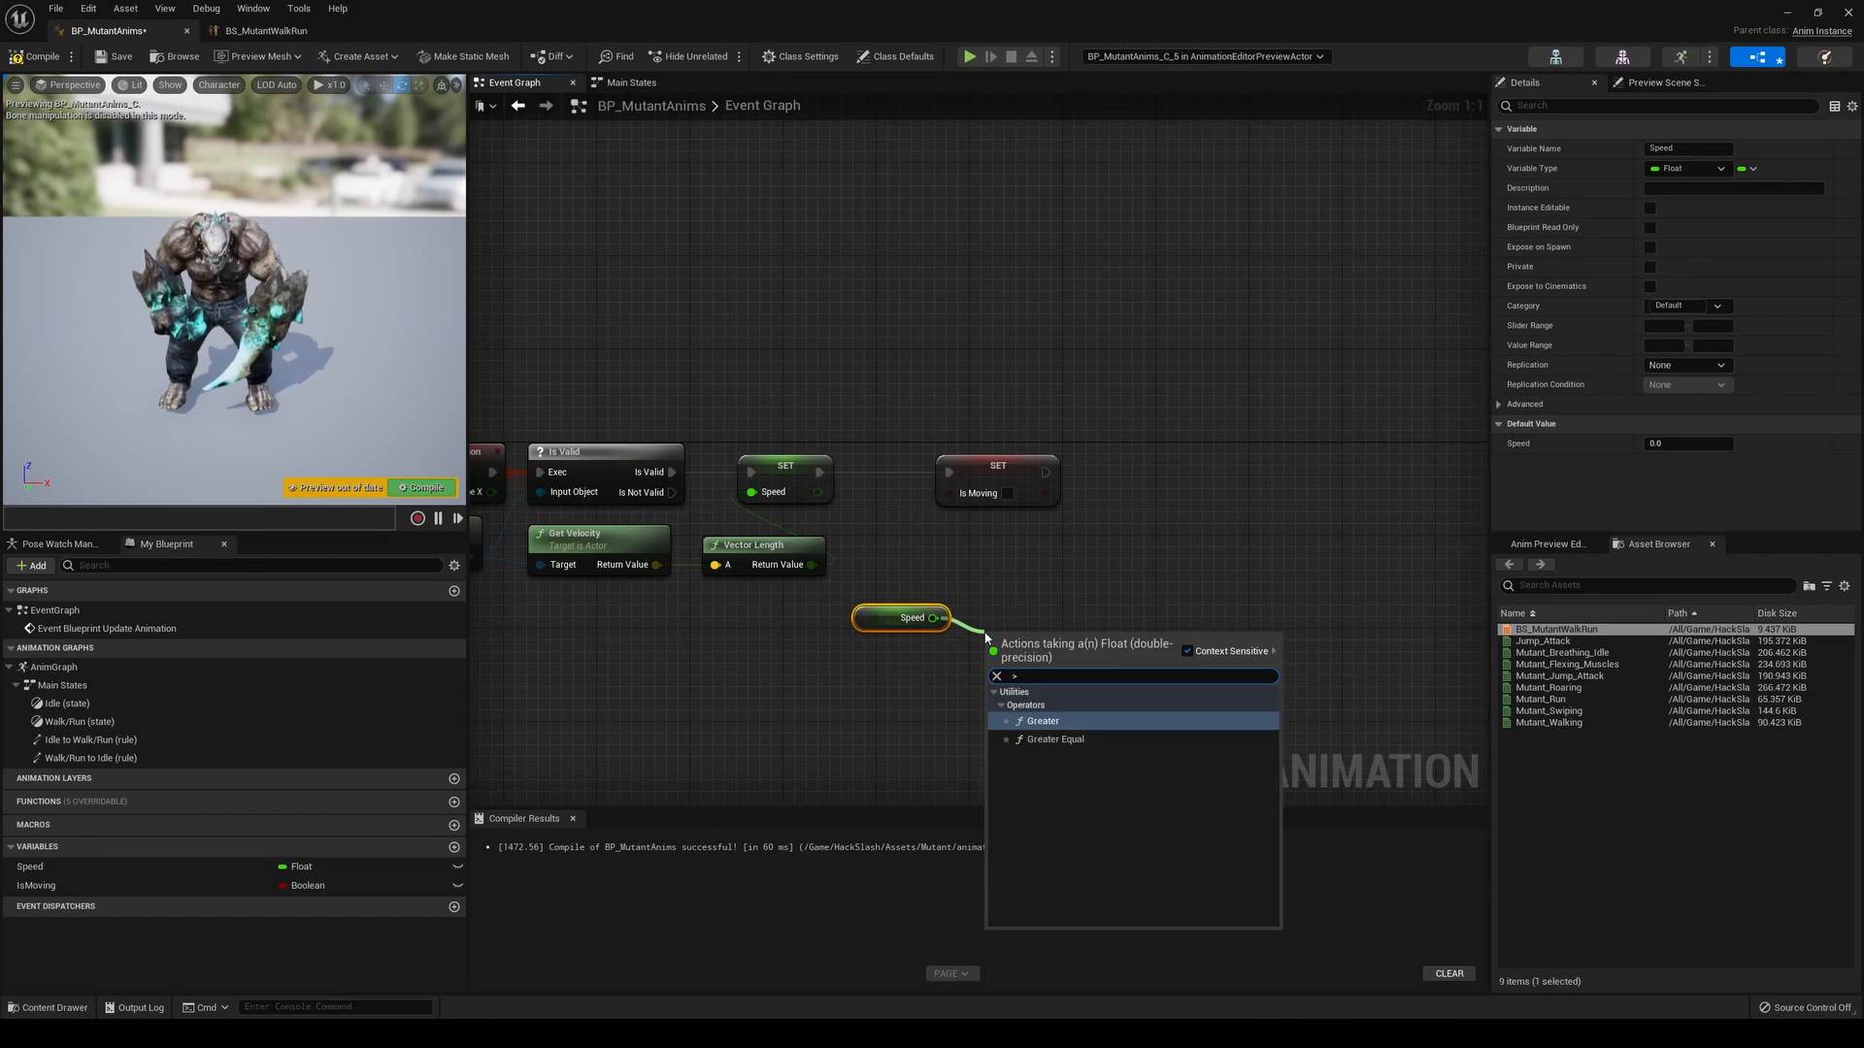
key("Return")
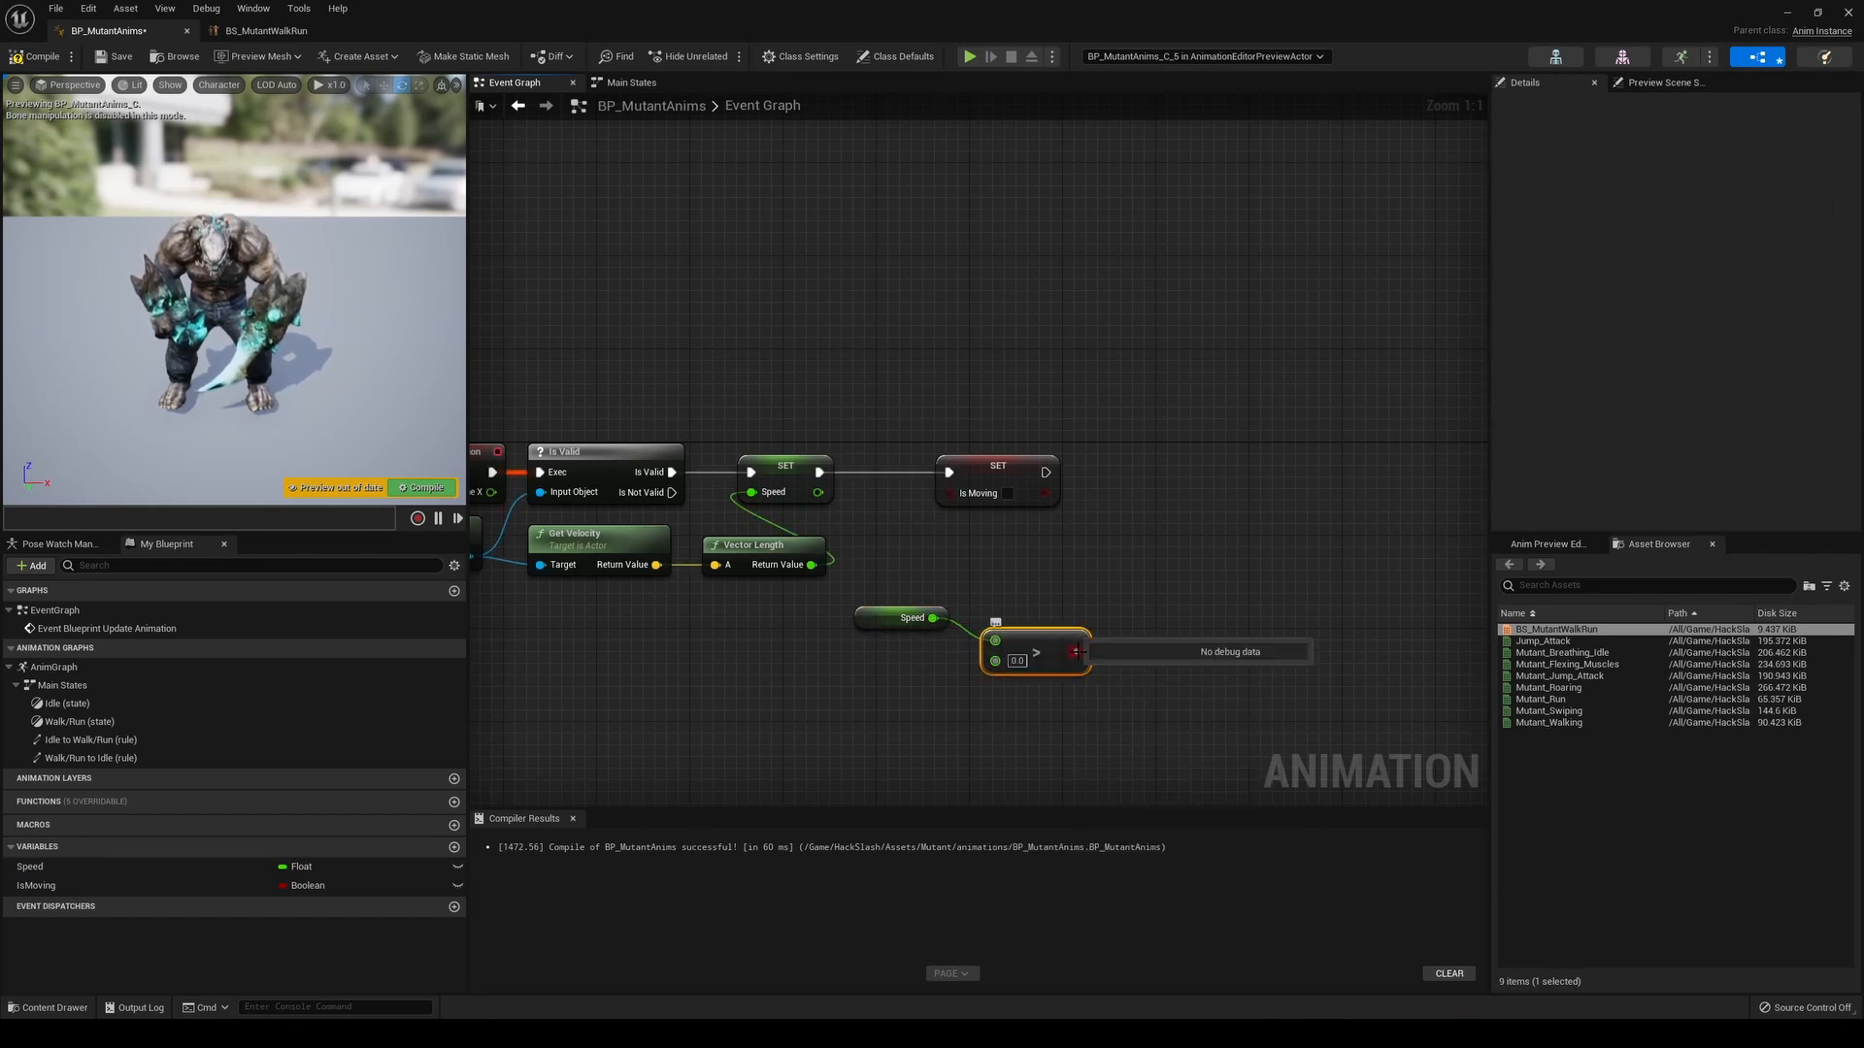
left_click_drag(1076, 651, 1027, 624)
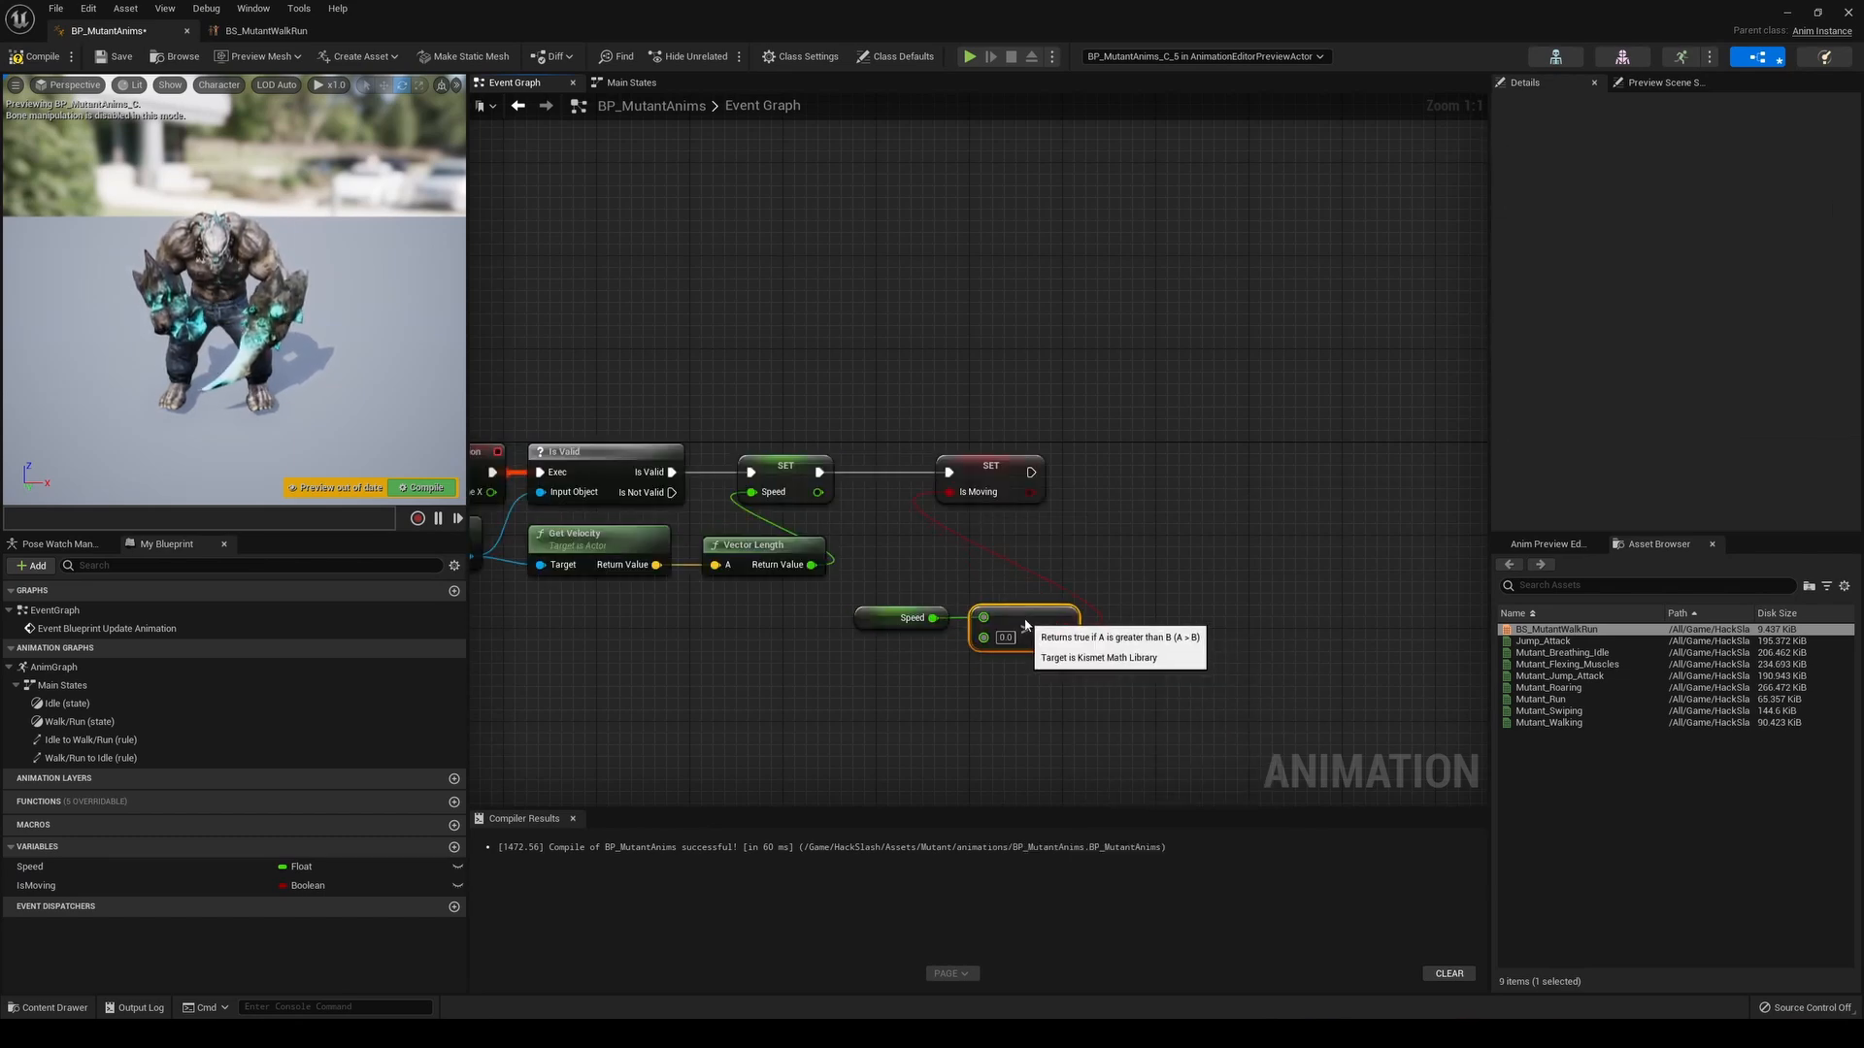
left_click_drag(903, 578, 1023, 643)
left_click_drag(1022, 641, 1010, 558)
left_click(981, 621)
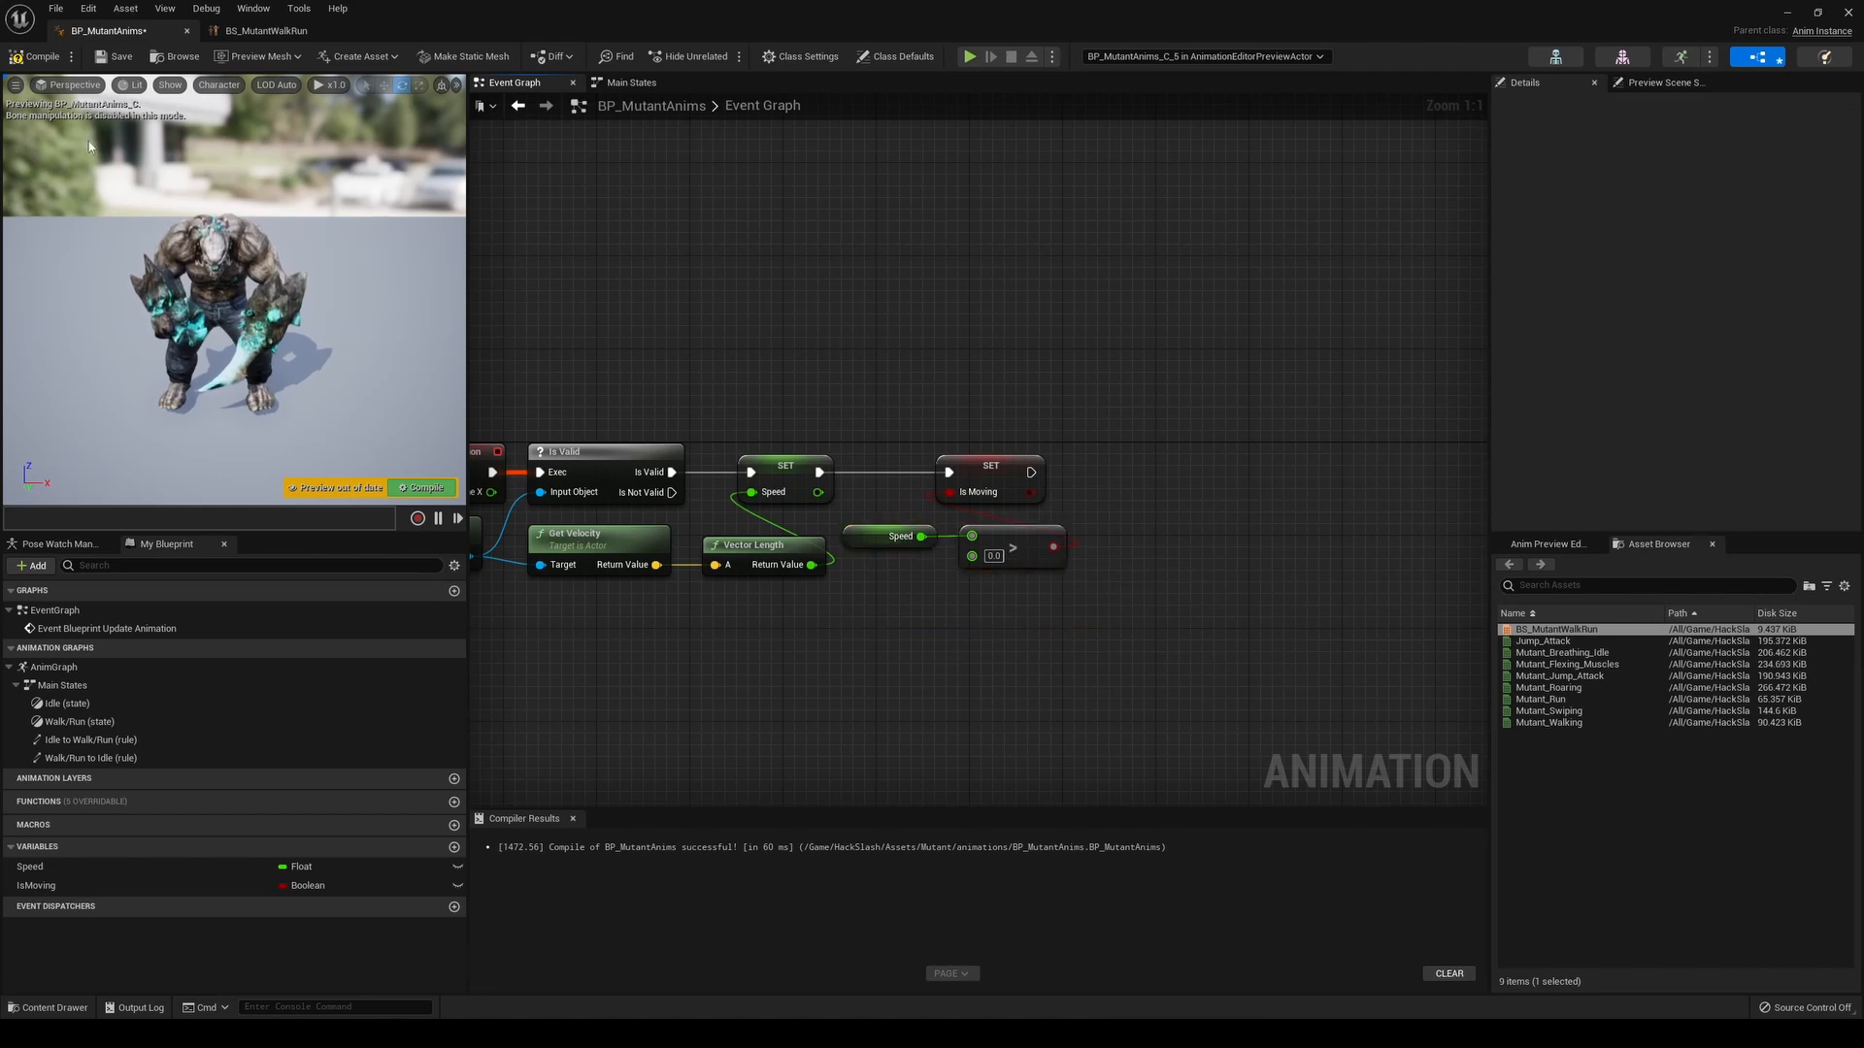
left_click(36, 56)
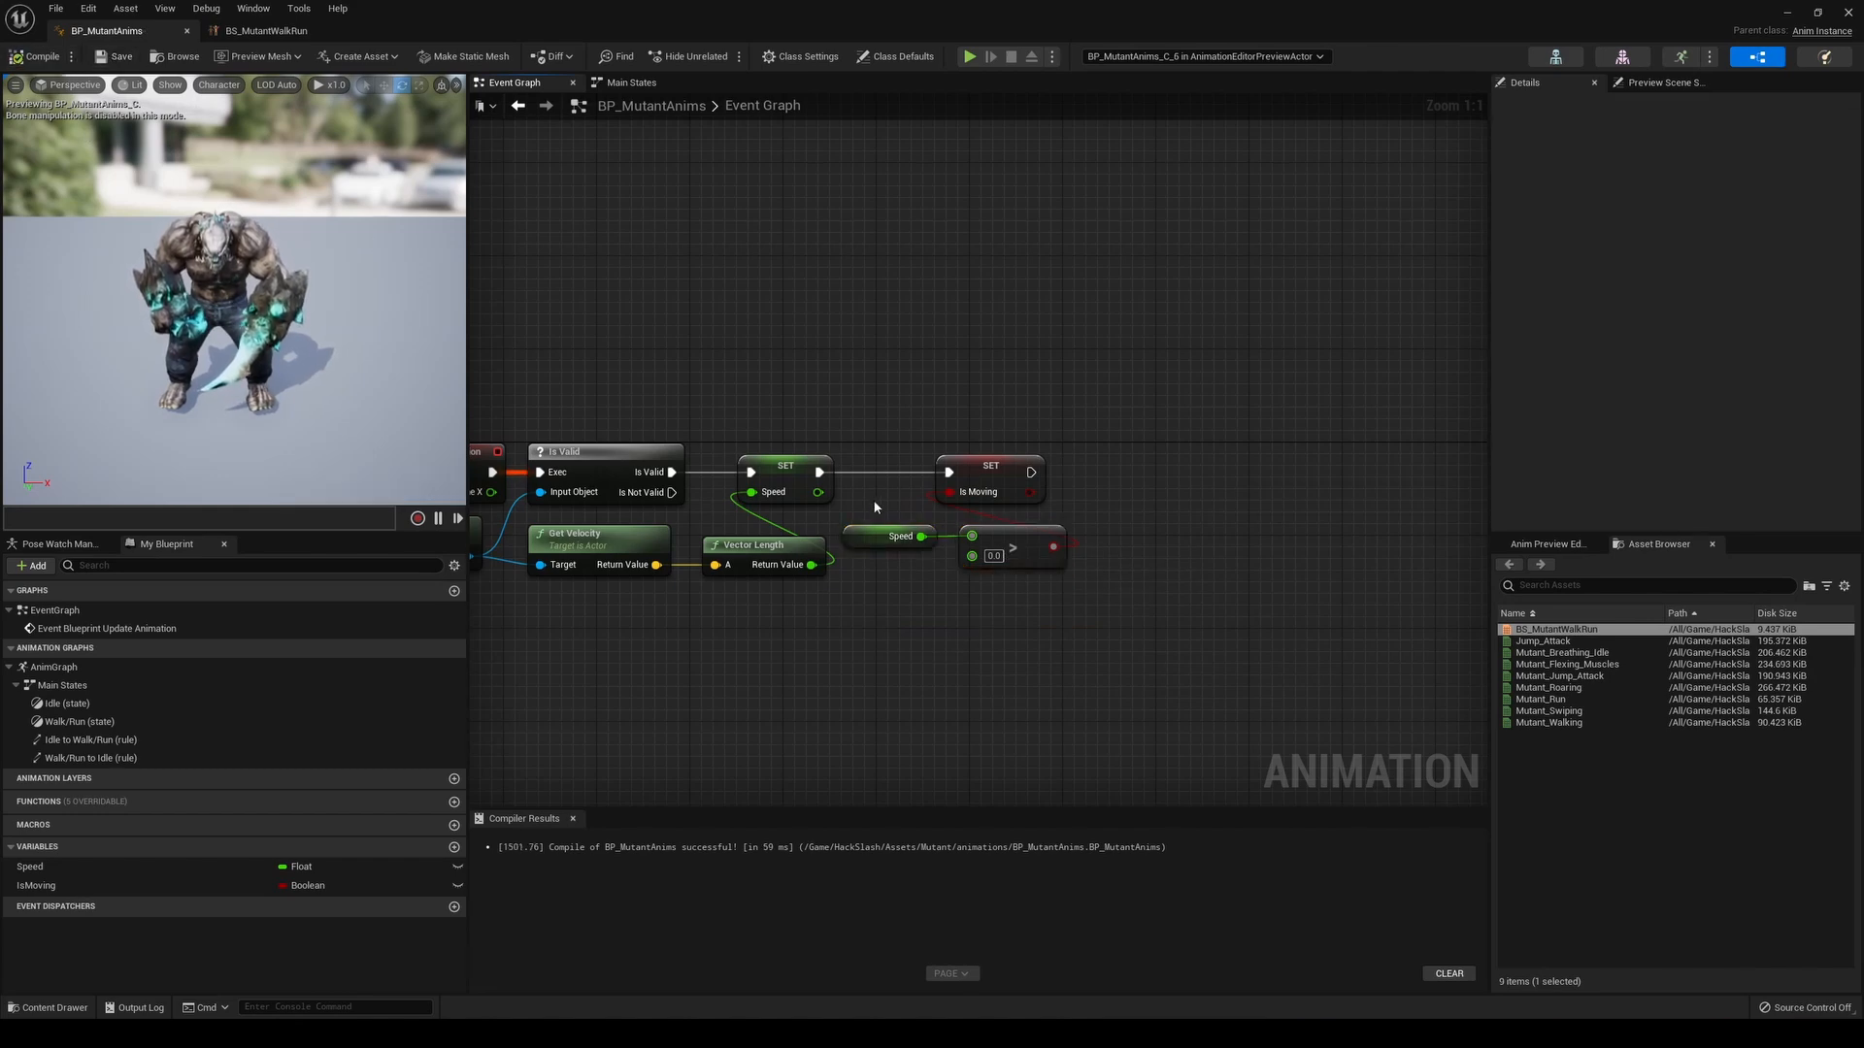
Close the BP_MutantAnims editor and create a Montages folder inside the Mutant animations folder
left_click(188, 32)
left_click(50, 1007)
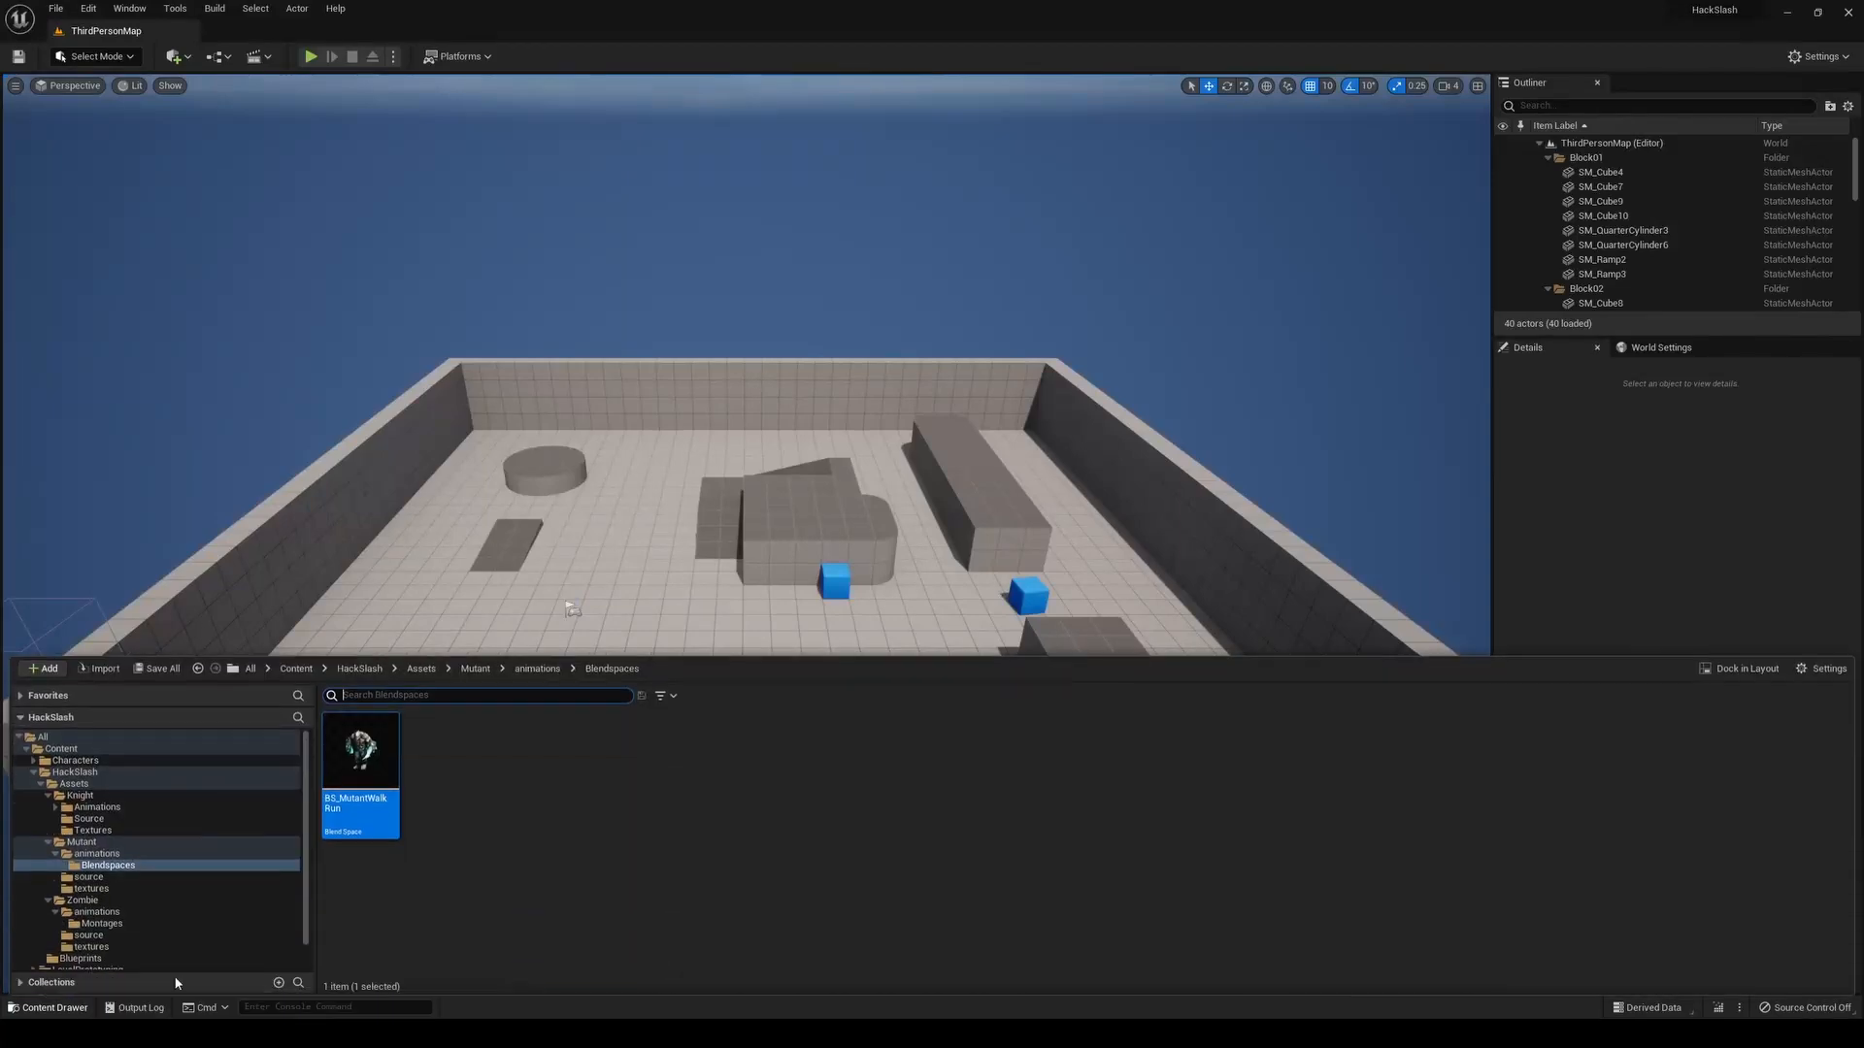
left_click(539, 670)
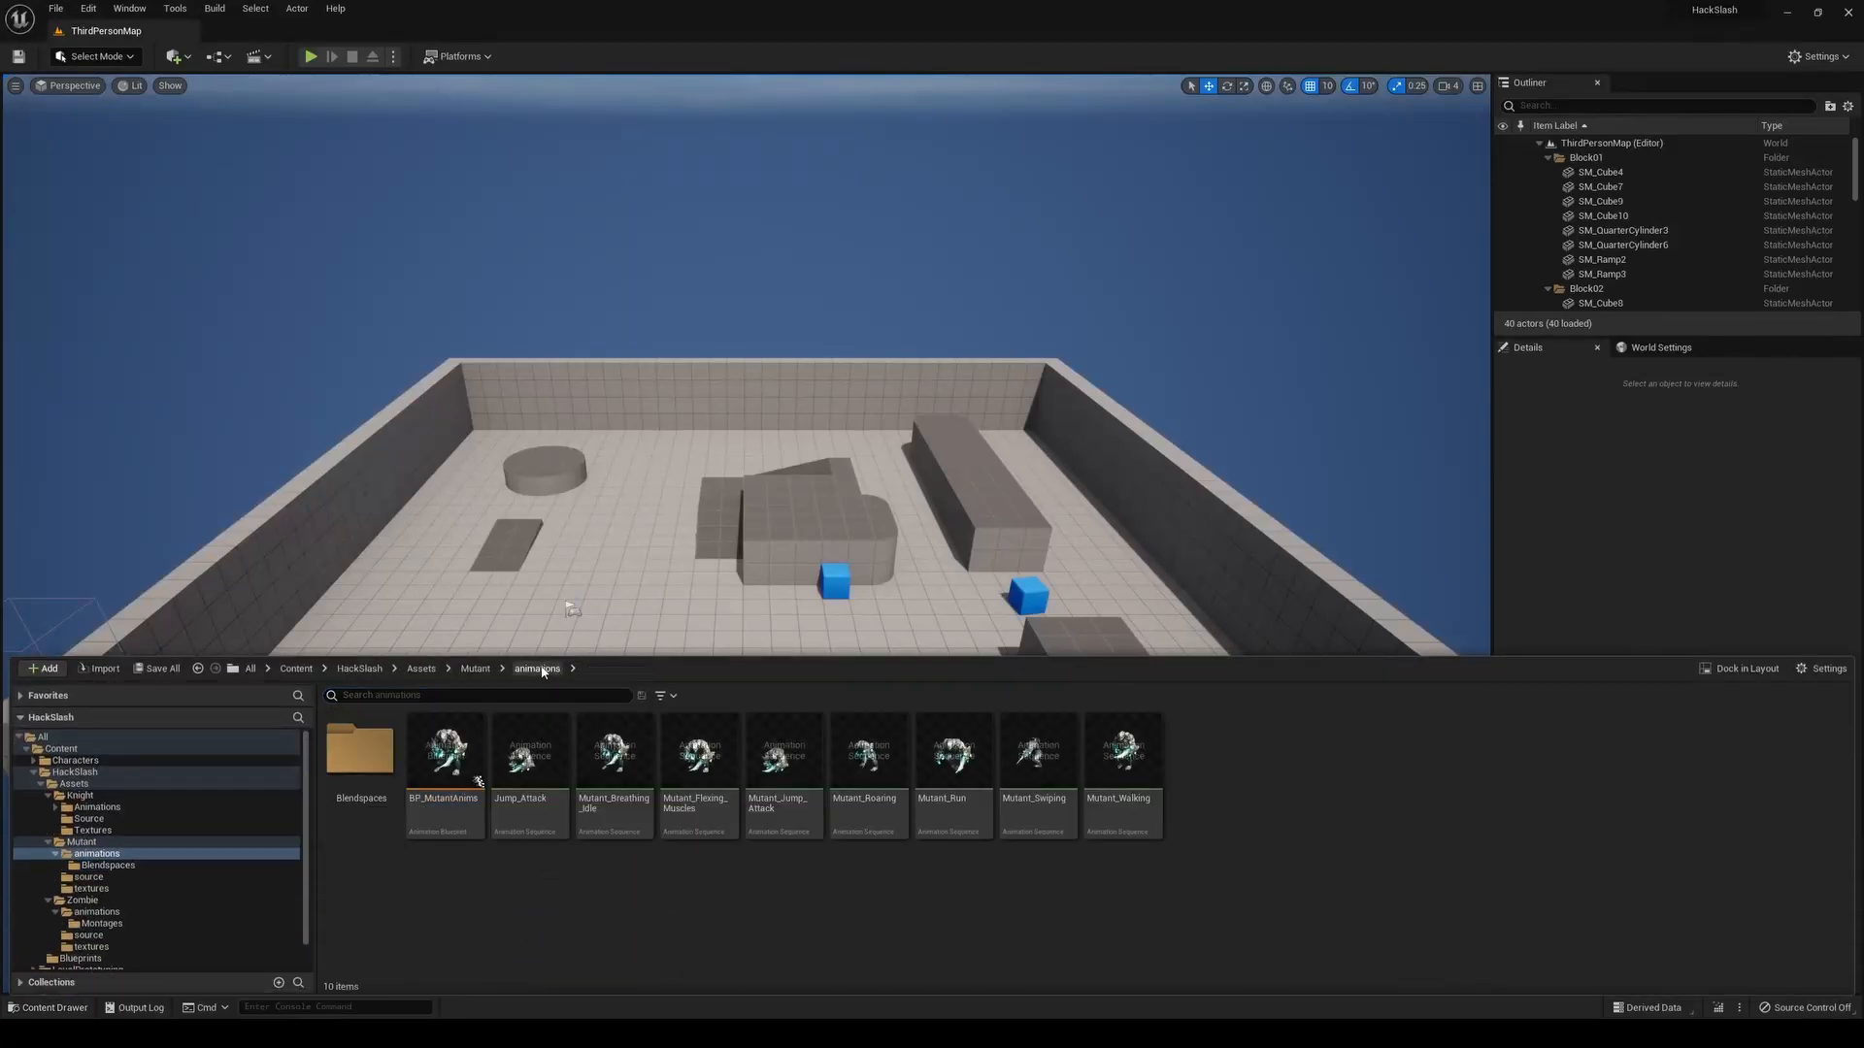
right_click(479, 888)
left_click(594, 463)
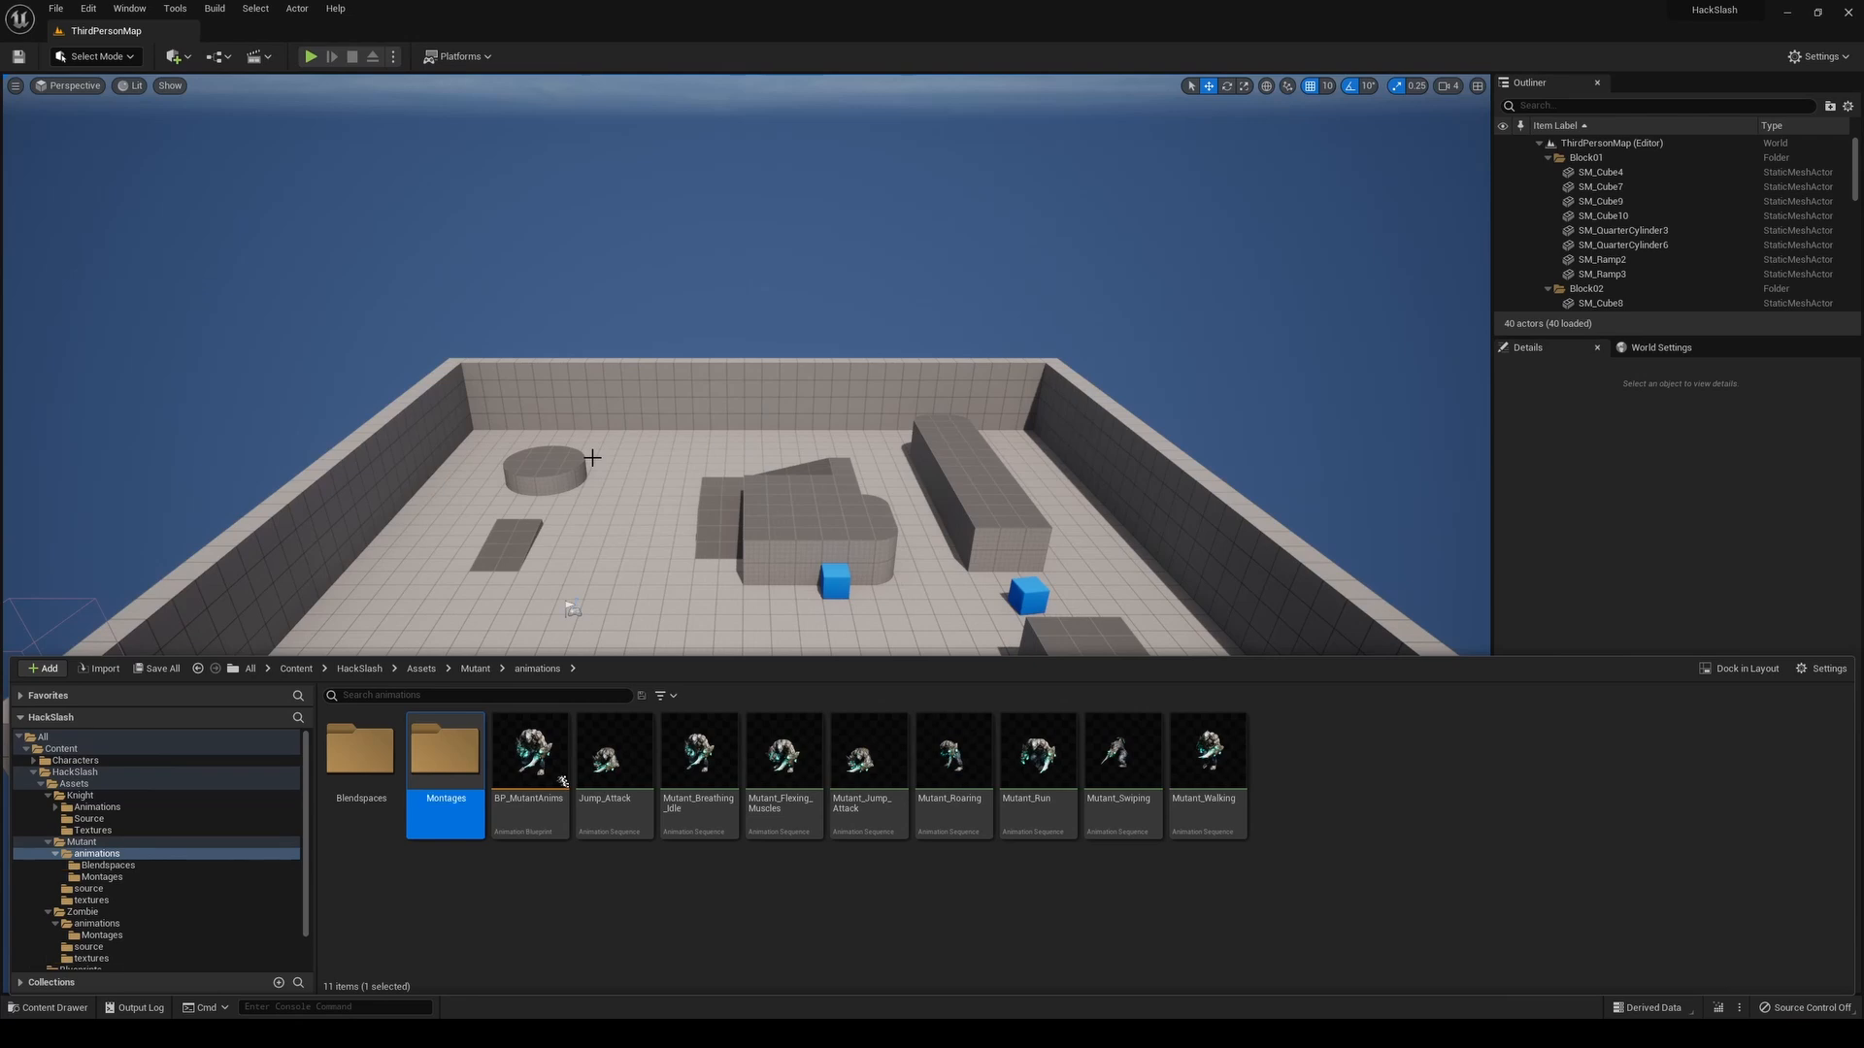
Create an AnimMontage from Jump_Attack with its default name and move it into the Montages folder
left_click(614, 806)
right_click(613, 805)
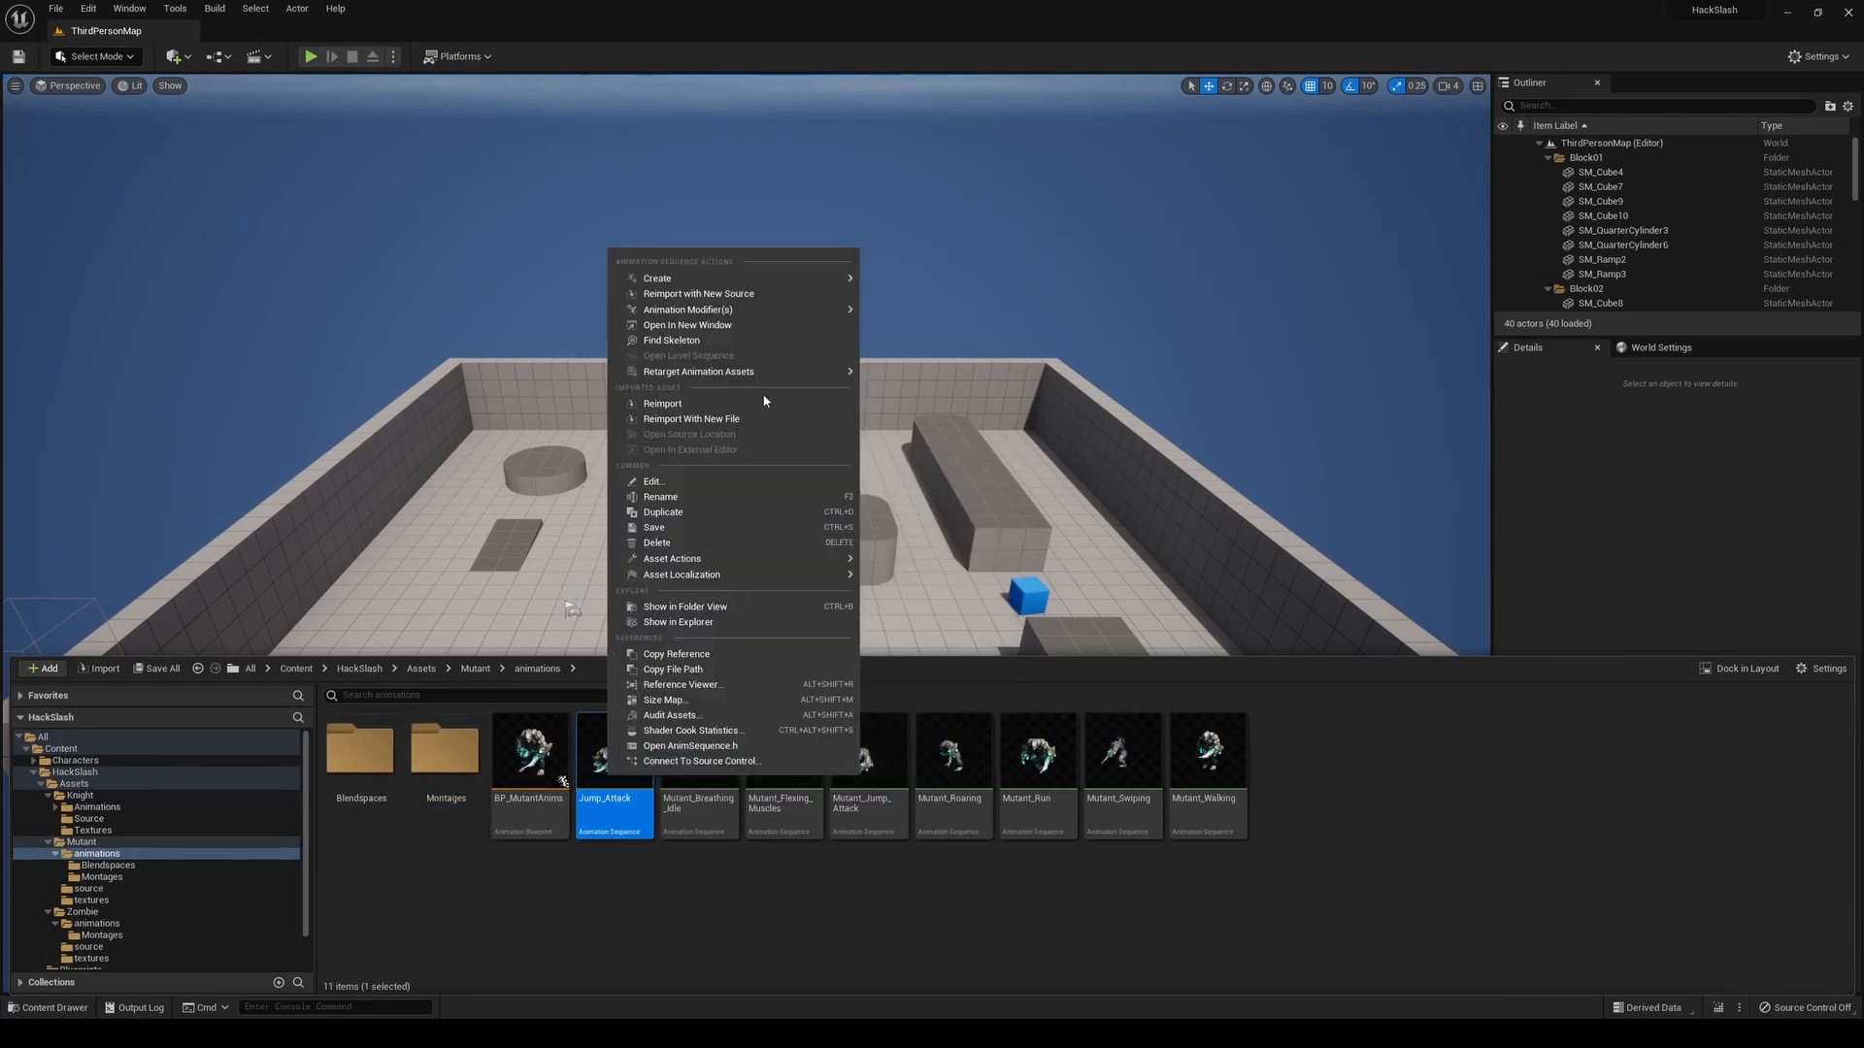
mouse_move(811, 285)
left_click(897, 298)
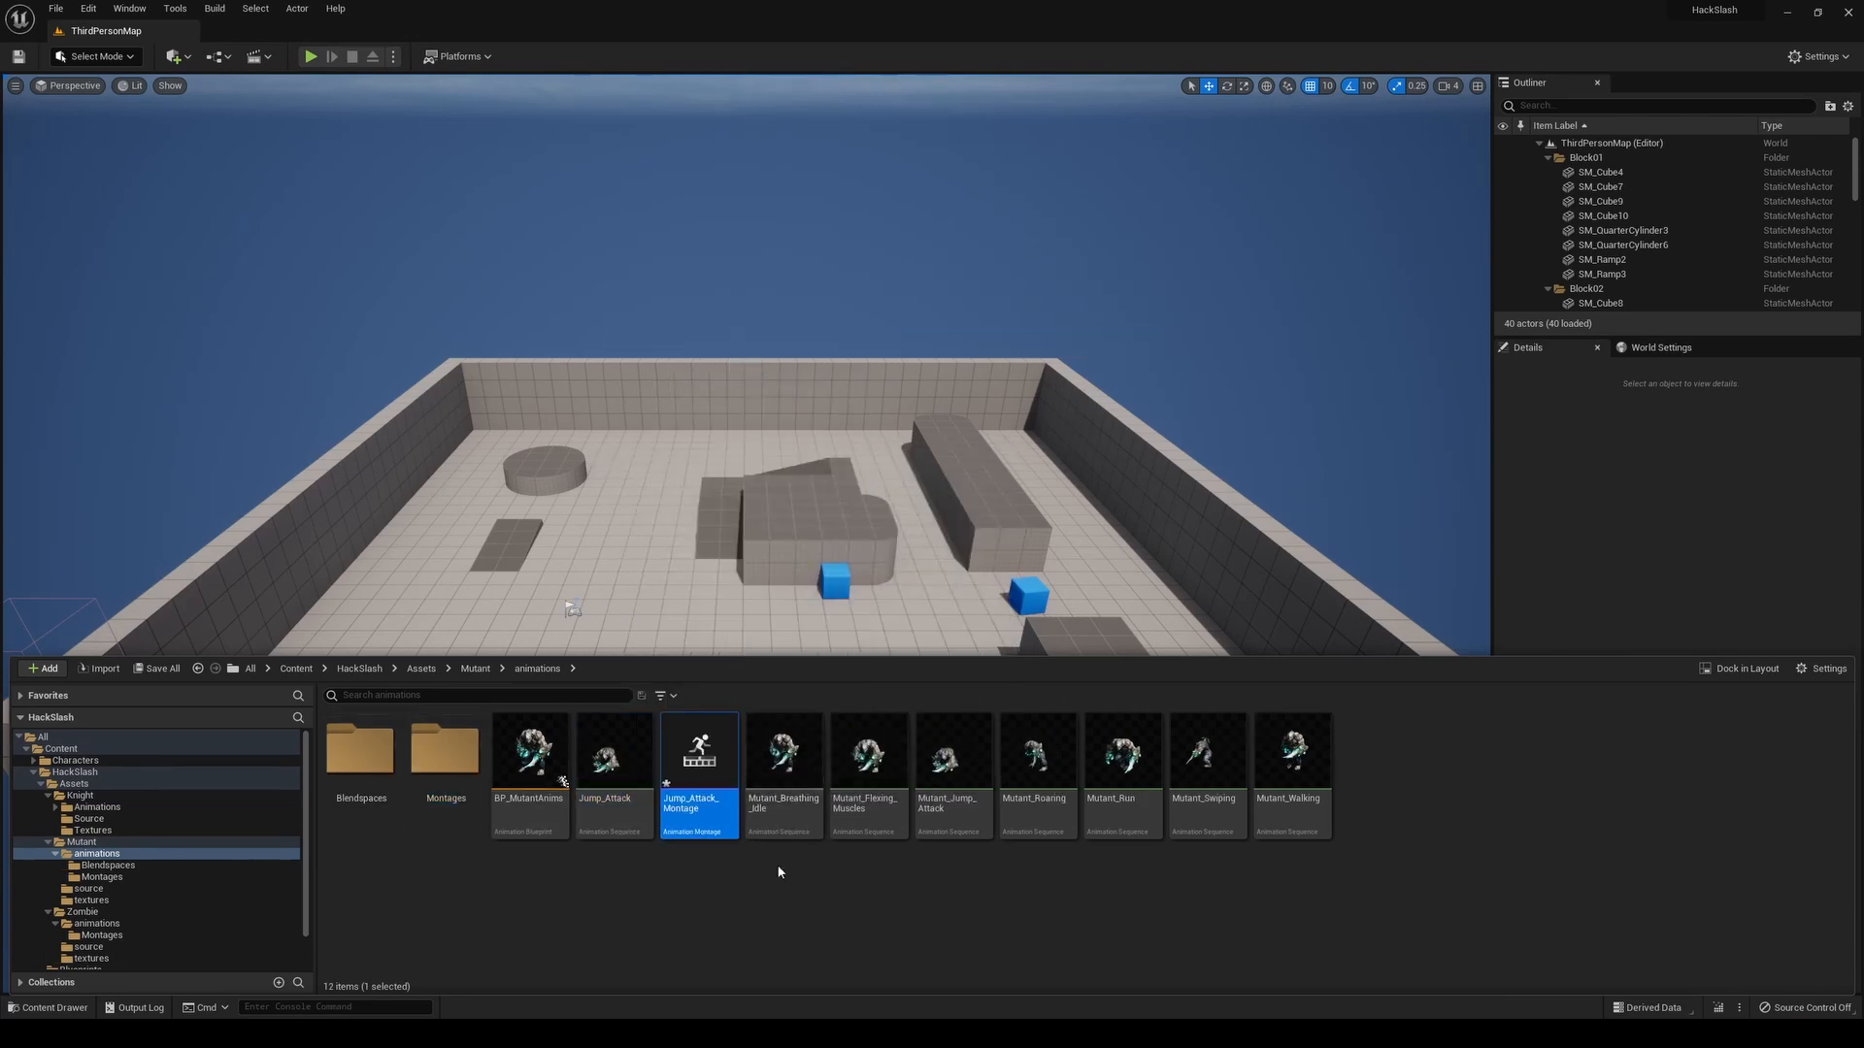
left_click_drag(699, 762, 441, 772)
left_click(490, 788)
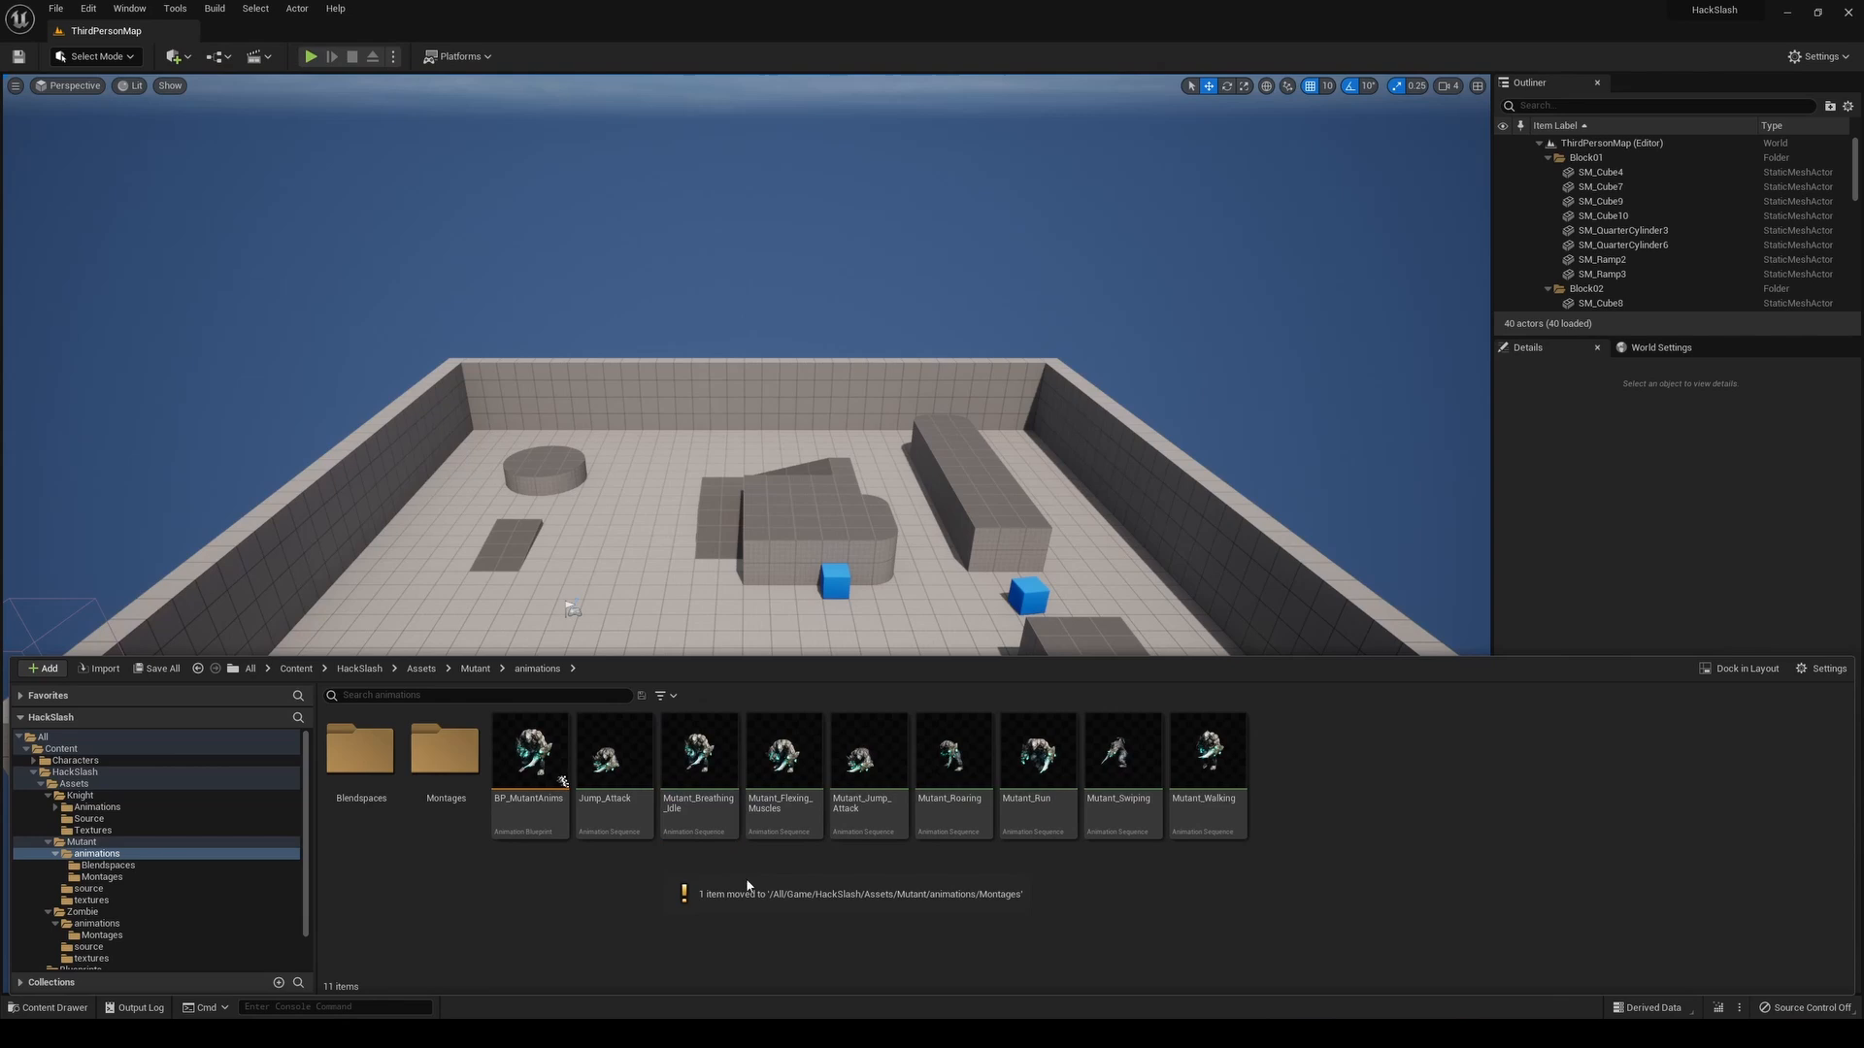
Create an AnimMontage from Mutant_Flexing_Muscles and move it into the Montages folder
left_click(772, 816)
right_click(777, 815)
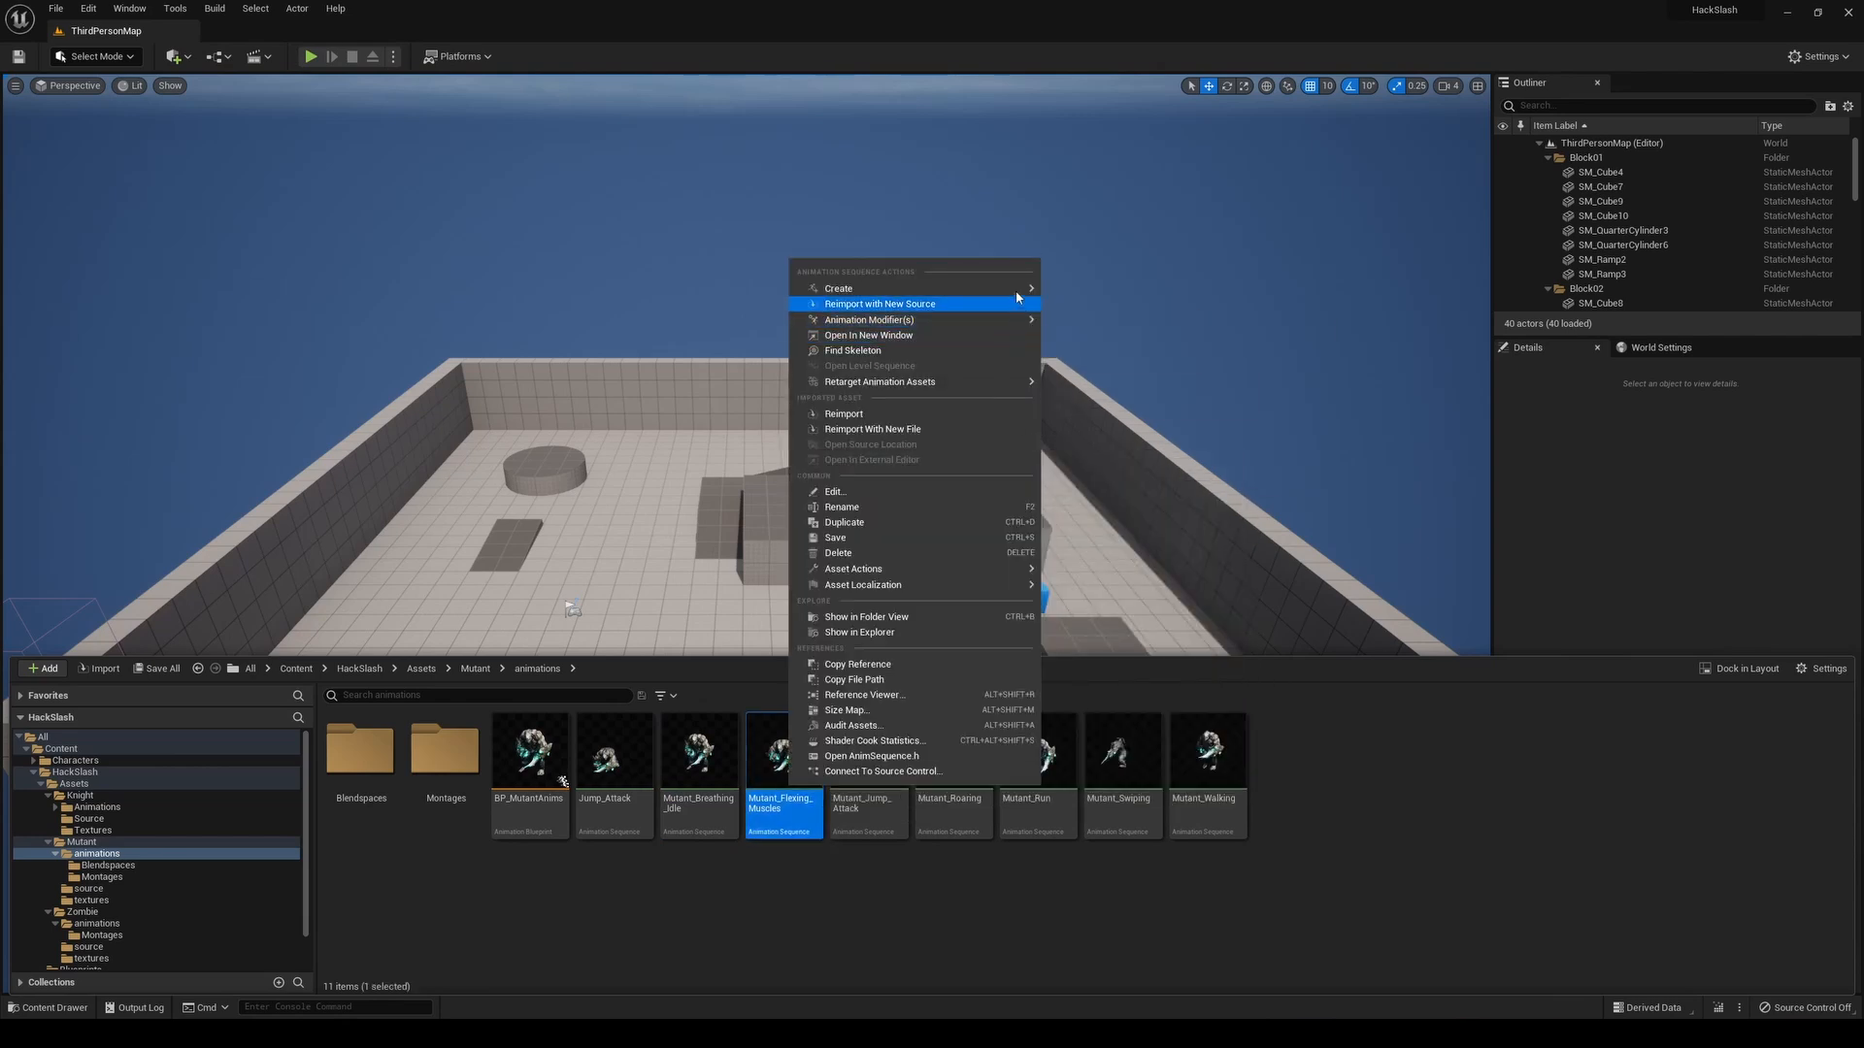
mouse_move(1015, 288)
left_click(1102, 309)
left_click_drag(874, 772, 445, 768)
left_click(490, 788)
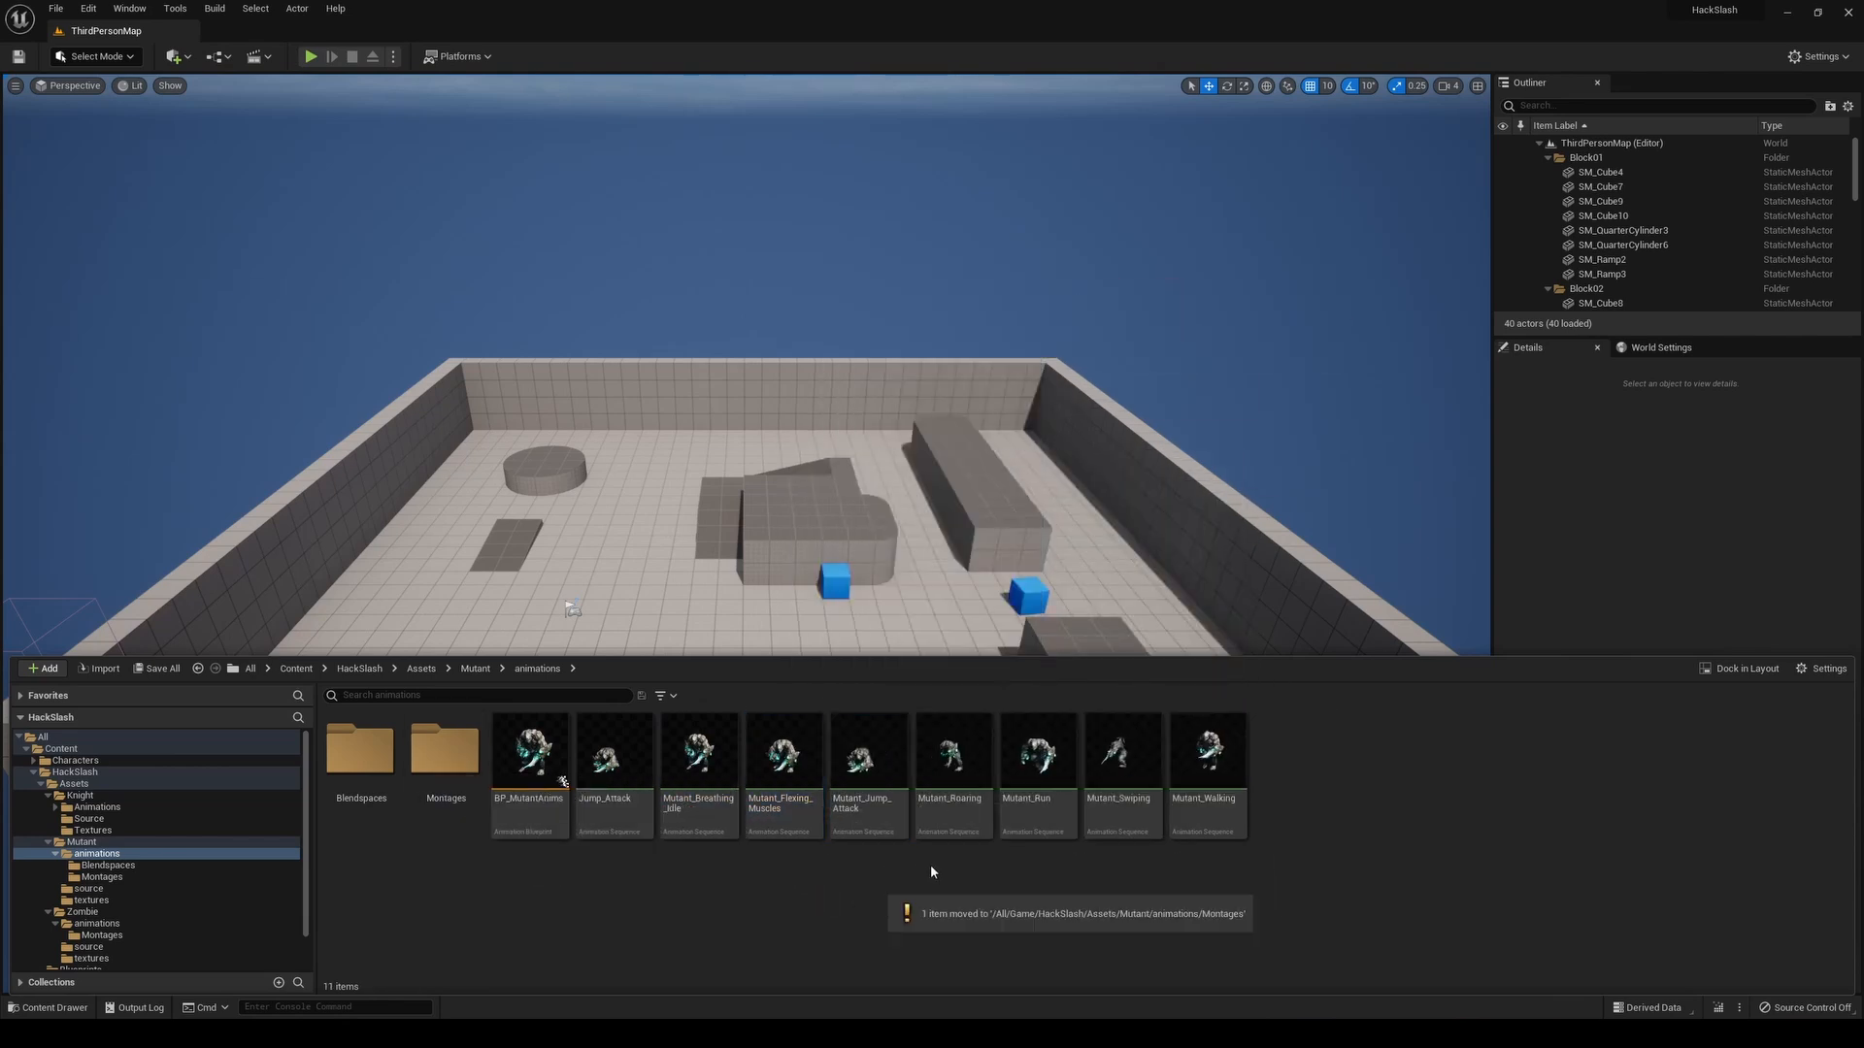
Create an AnimComposite from Mutant_Jump_Attack and move it into the Montages folder
left_click(883, 821)
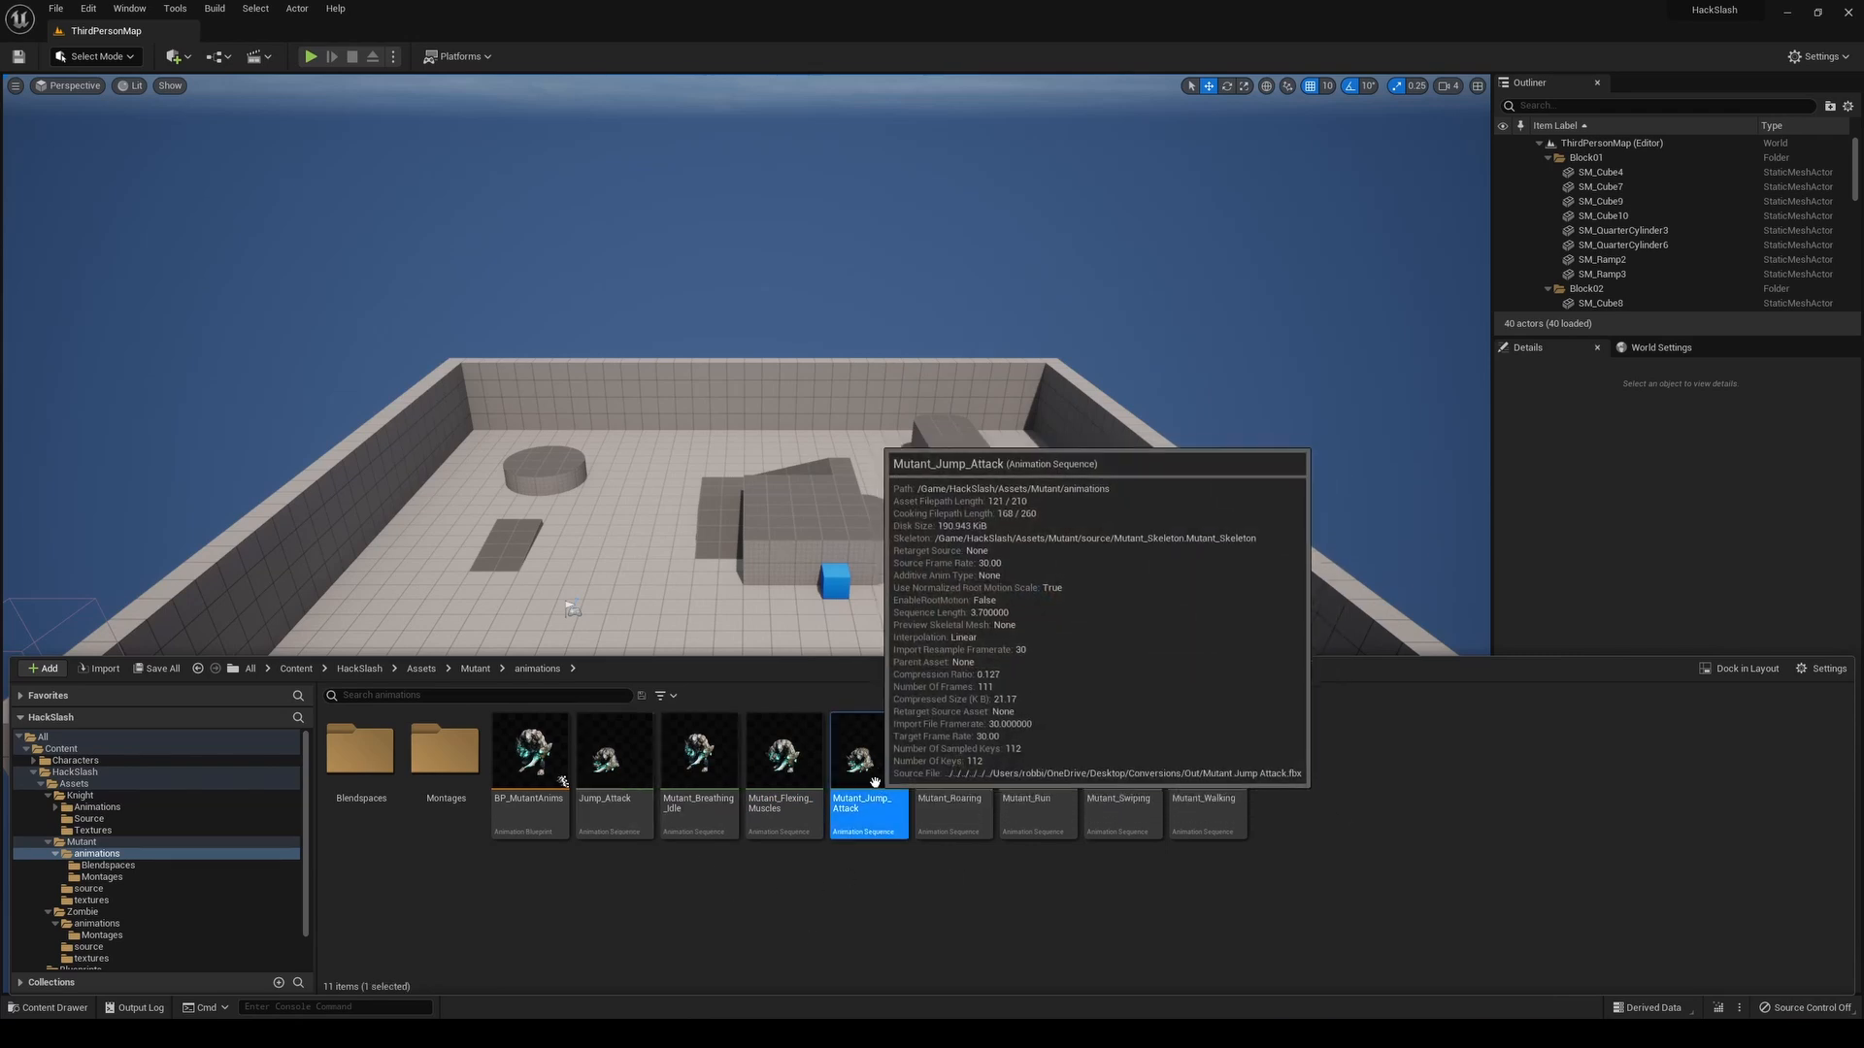
right_click(879, 777)
mouse_move(1090, 289)
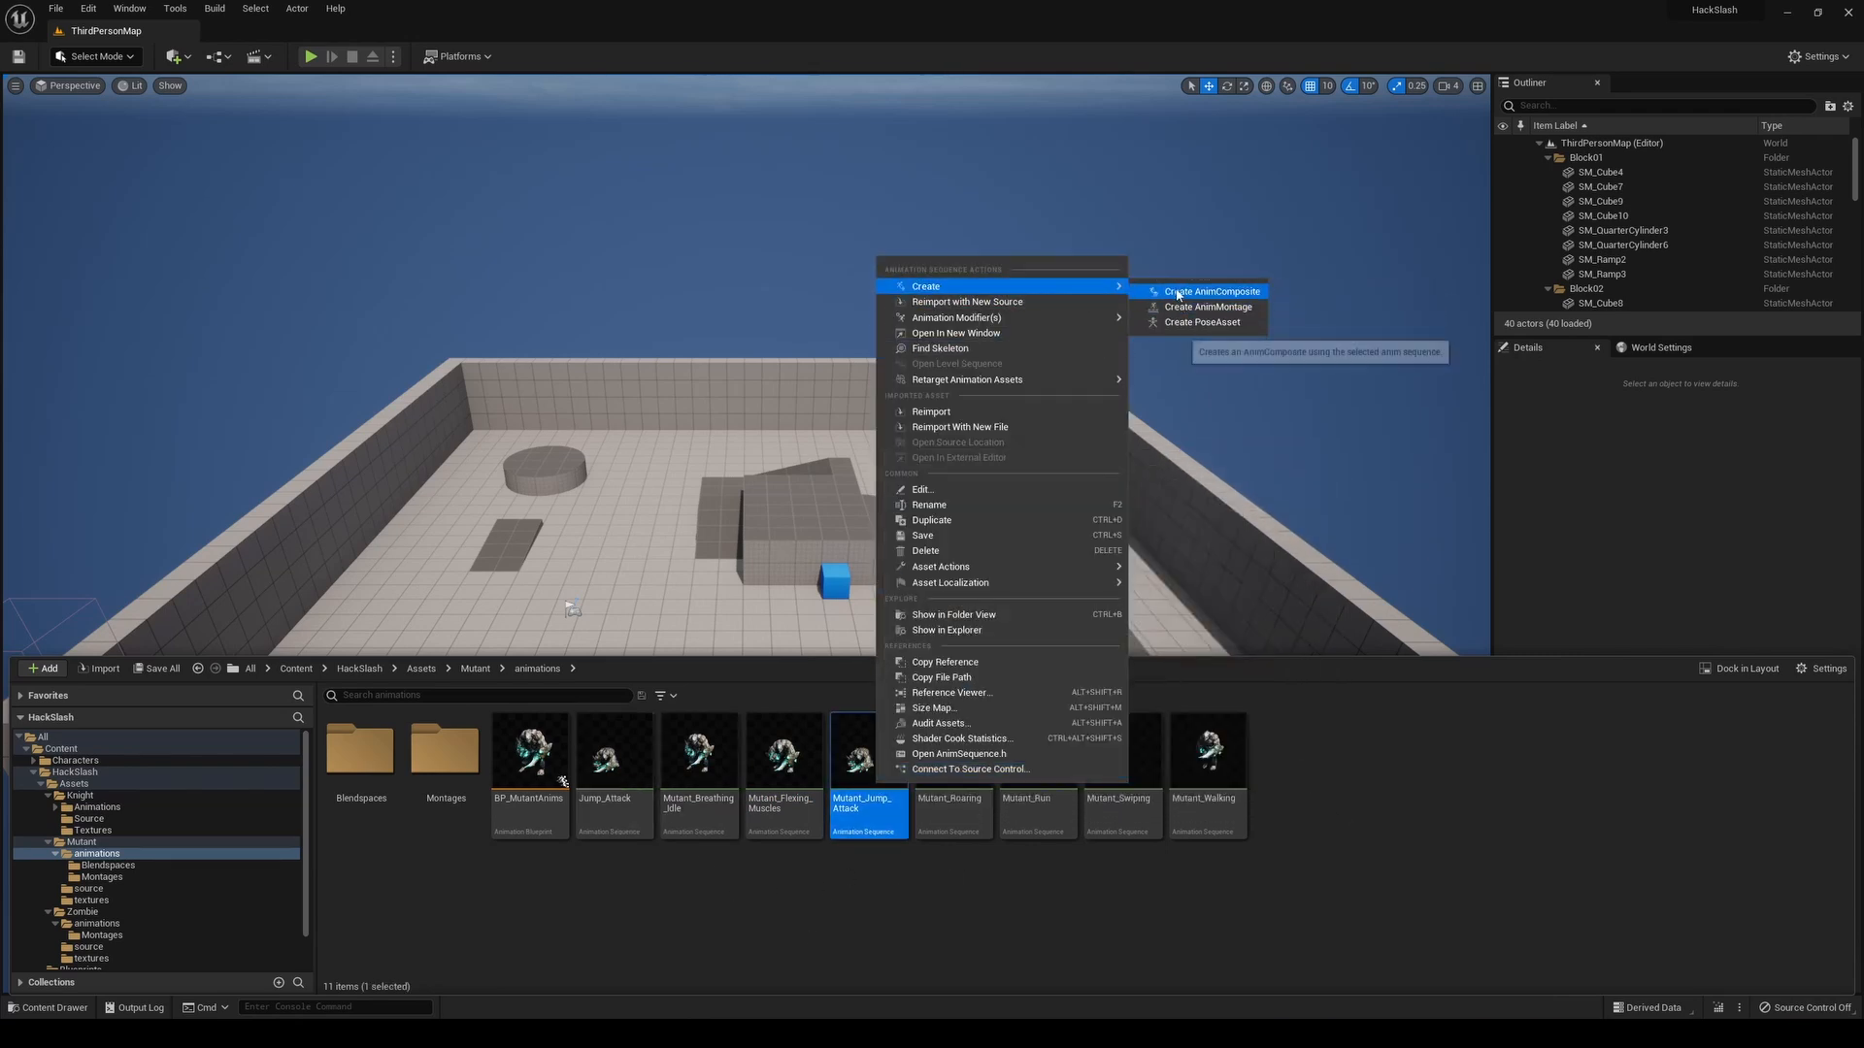
left_click(1198, 291)
left_click_drag(953, 820, 441, 798)
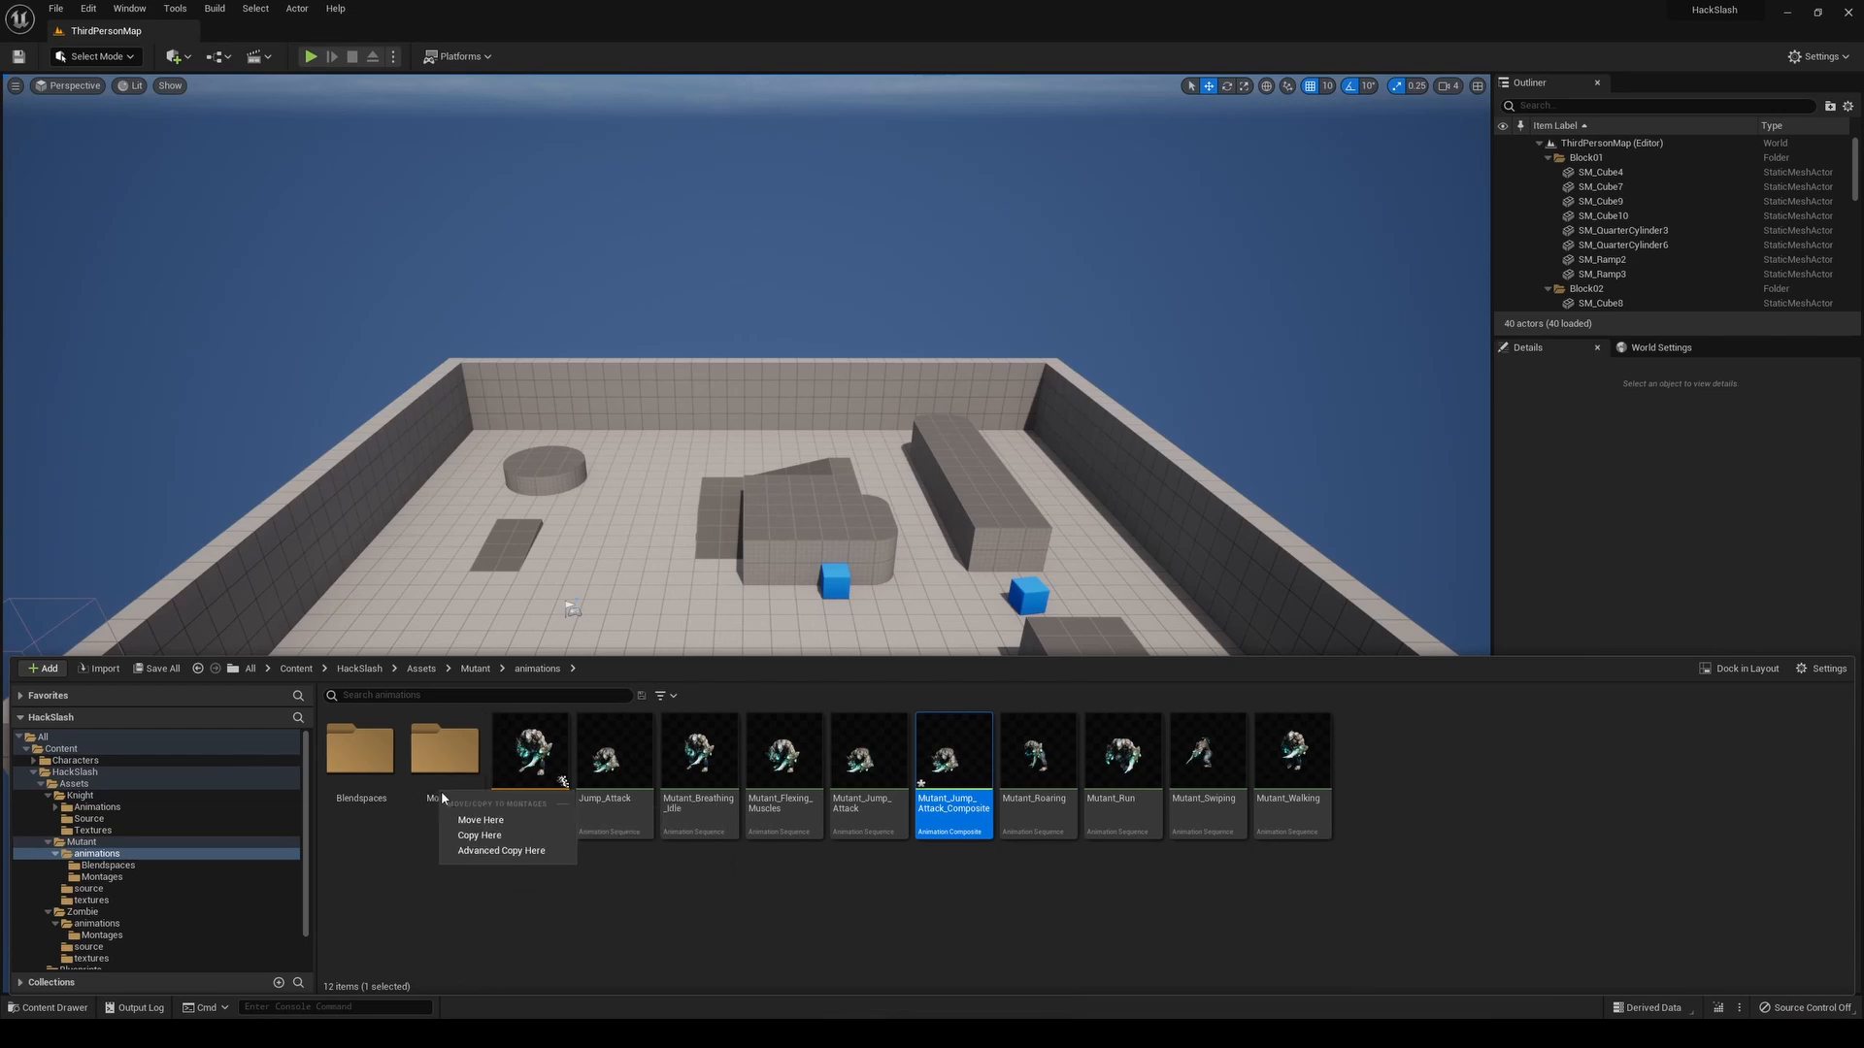
left_click(467, 822)
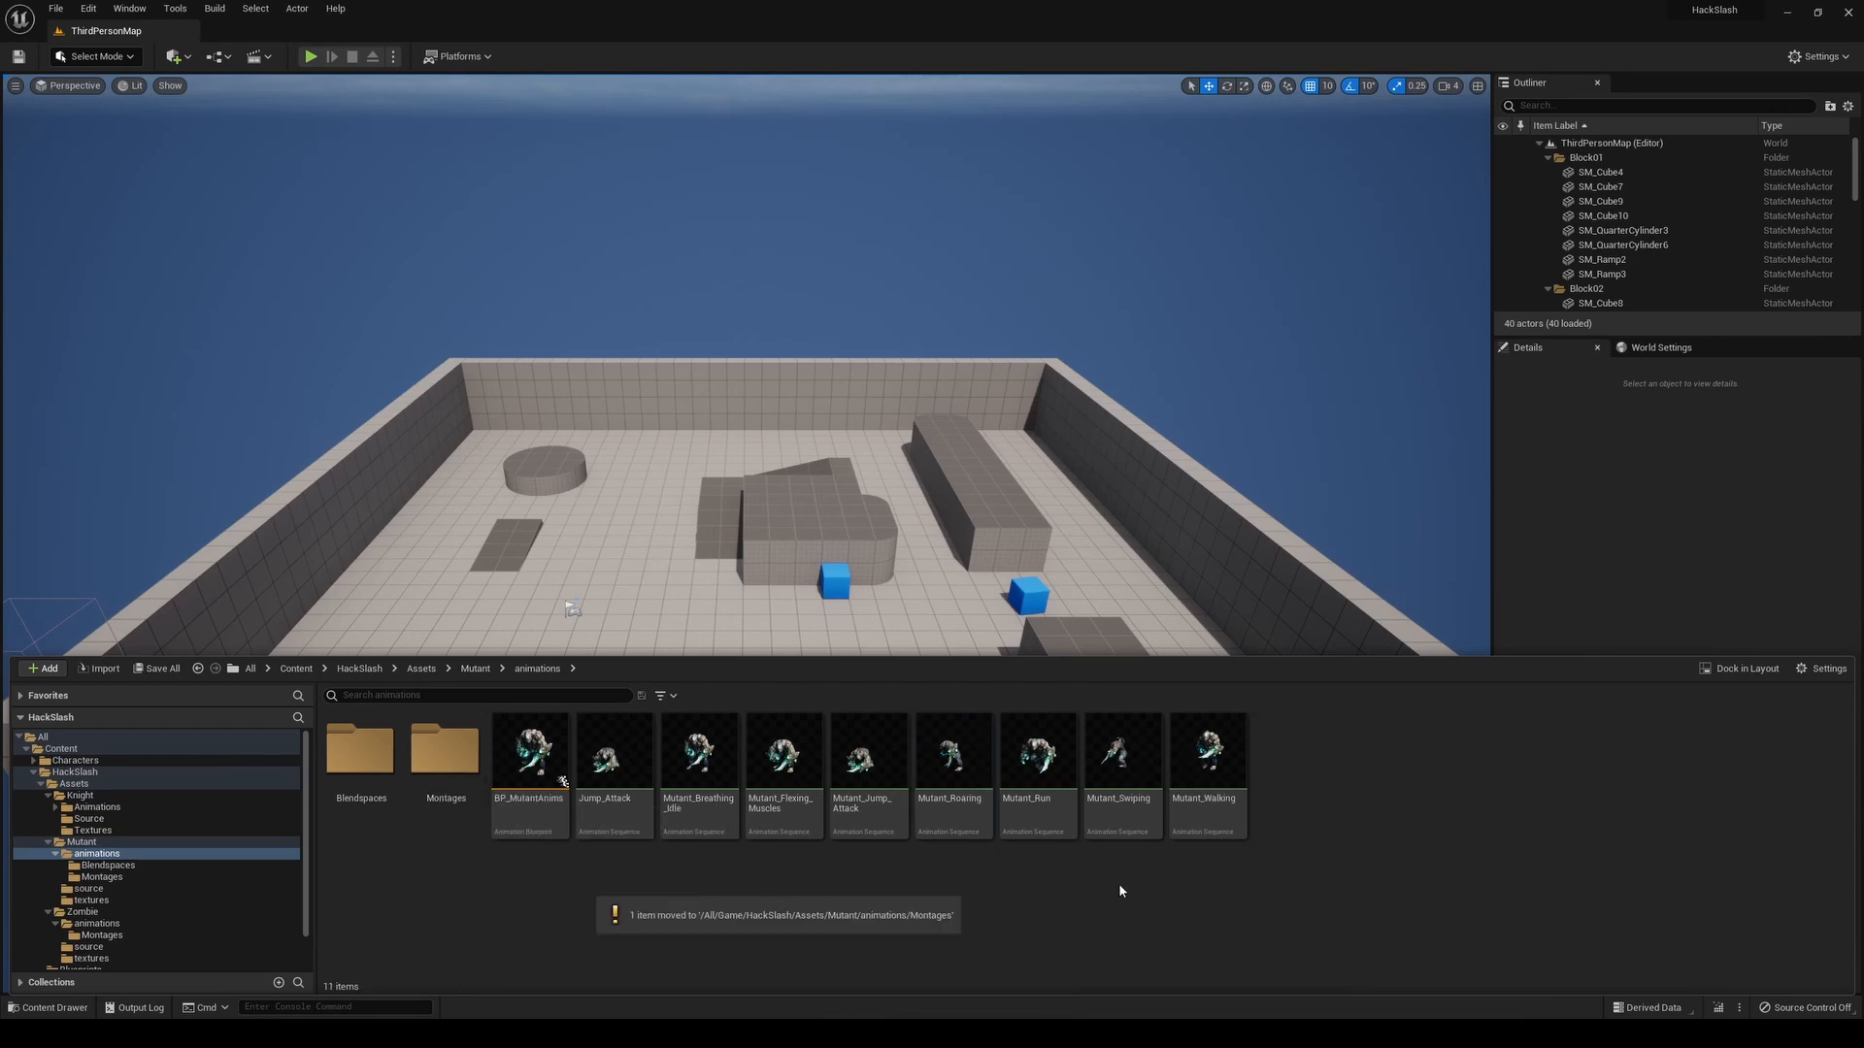
Create an AnimMontage from Mutant_Roaring and move it into the Montages folder
right_click(959, 771)
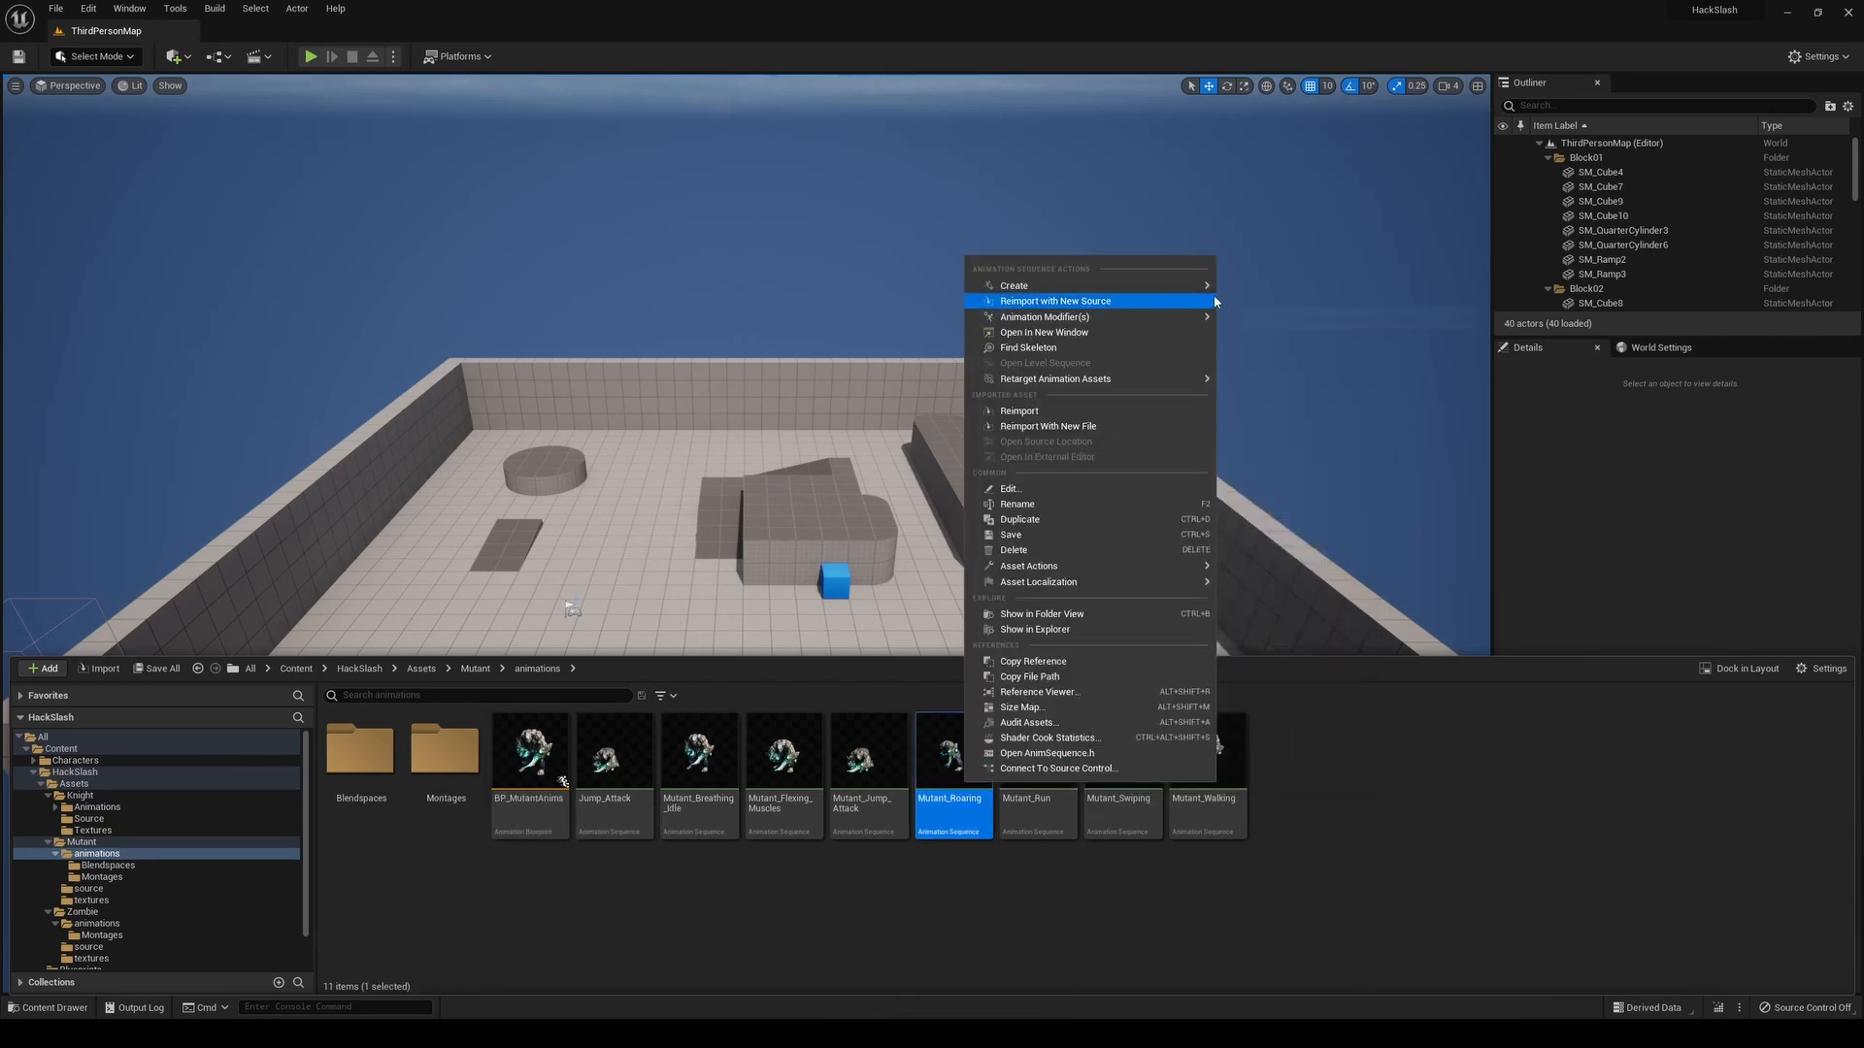
mouse_move(1116, 285)
left_click(1282, 302)
left_click_drag(1034, 767, 448, 792)
left_click(476, 811)
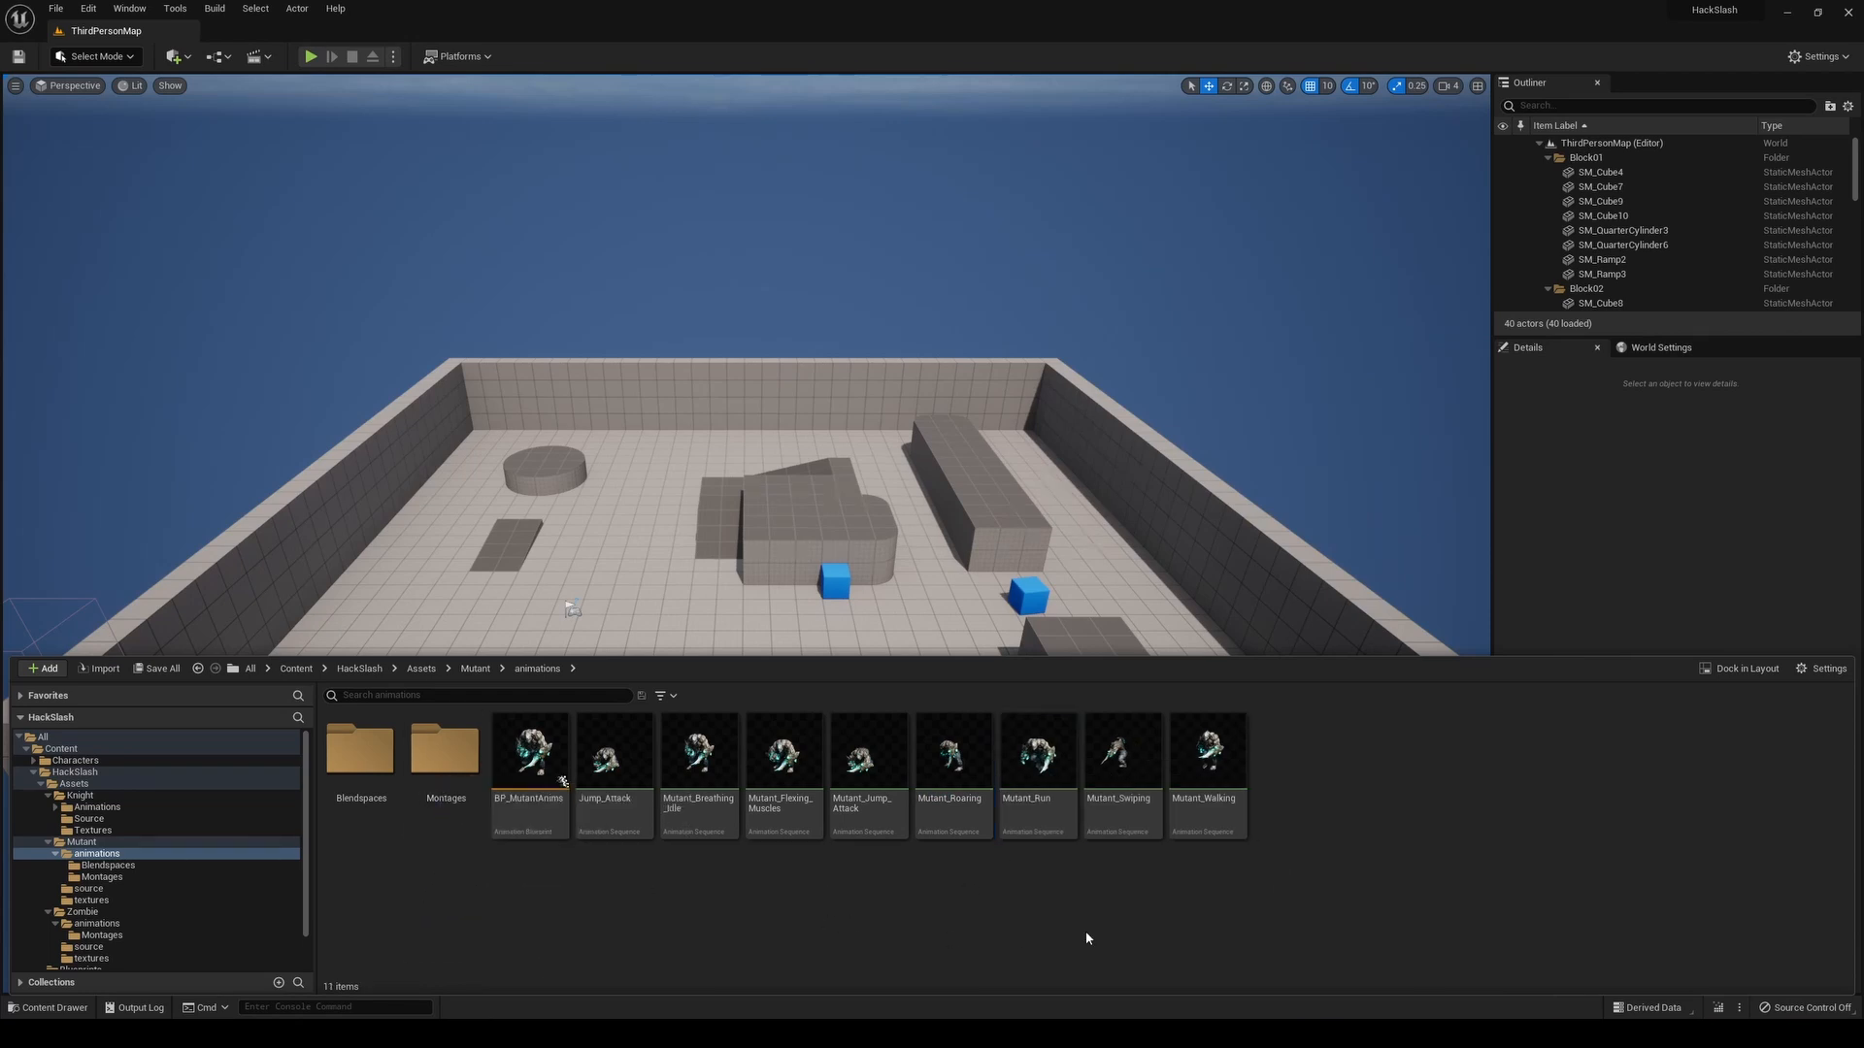
Create an AnimMontage from Mutant_Swiping and move it into the Montages folder
right_click(1126, 777)
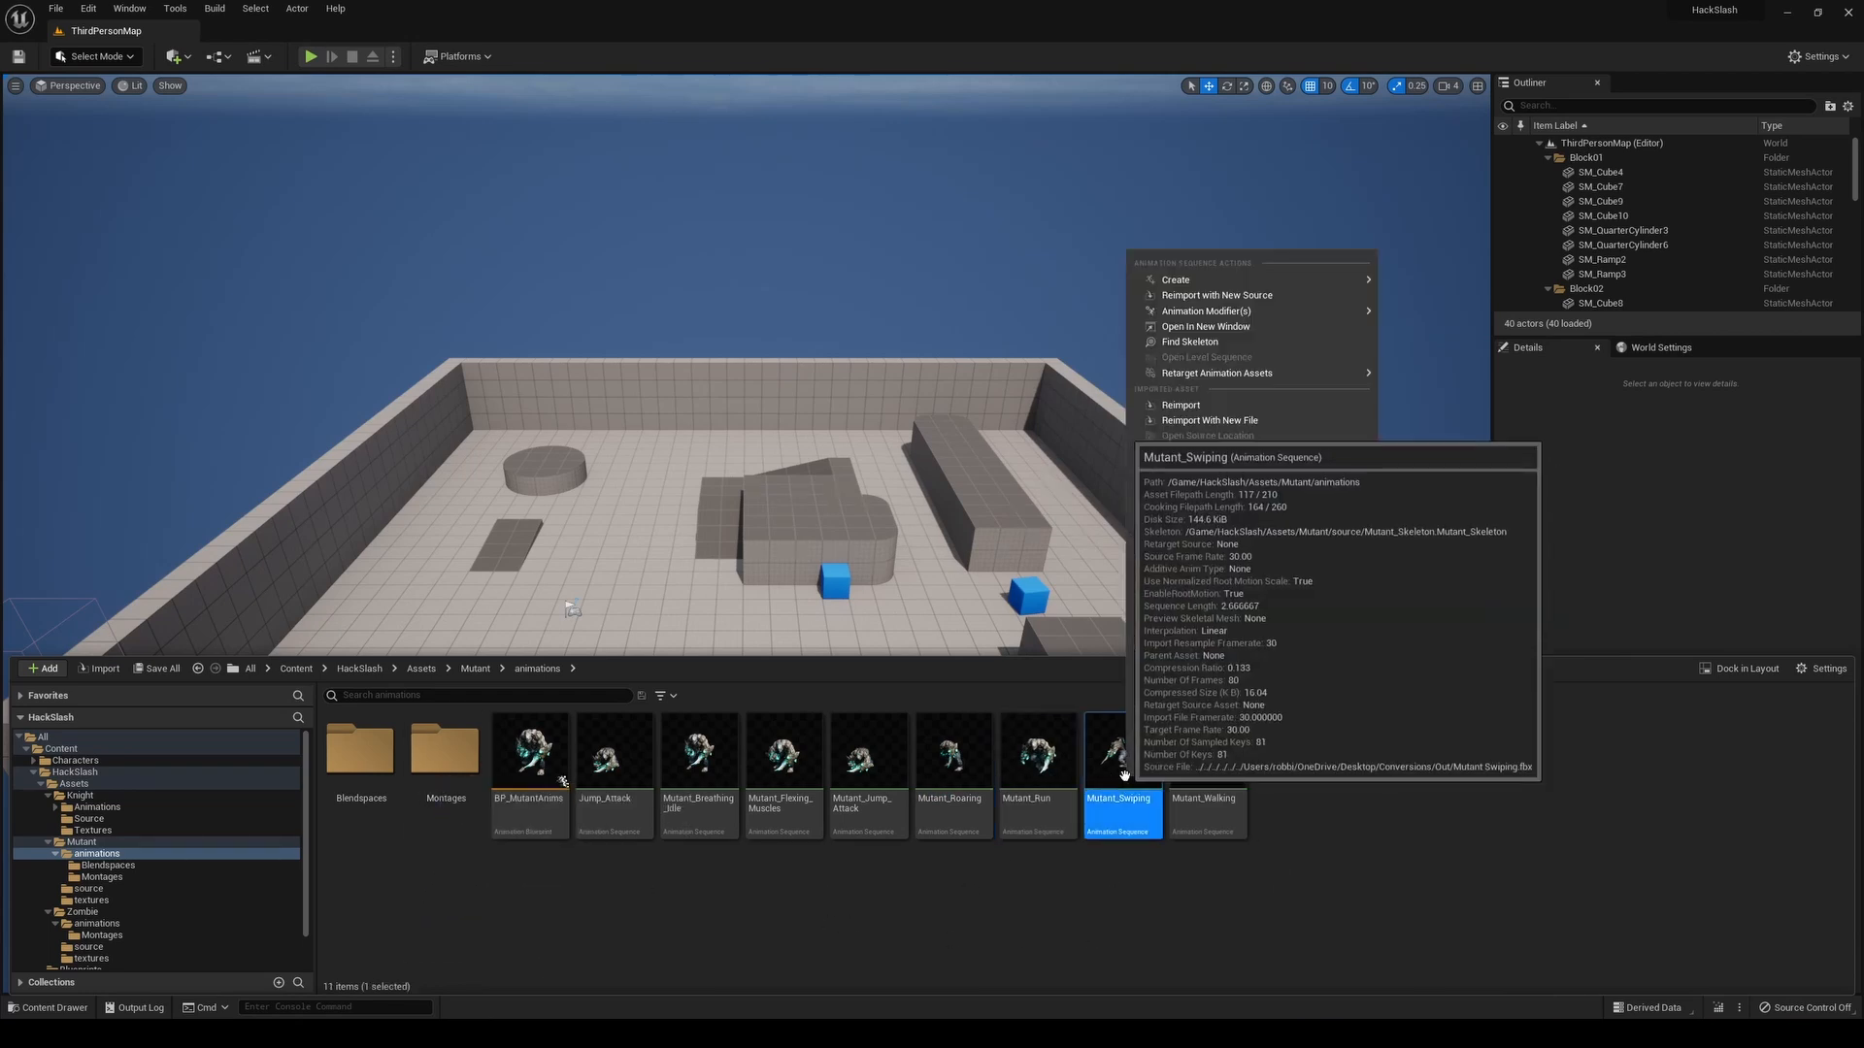
mouse_move(1350, 283)
left_click(1433, 301)
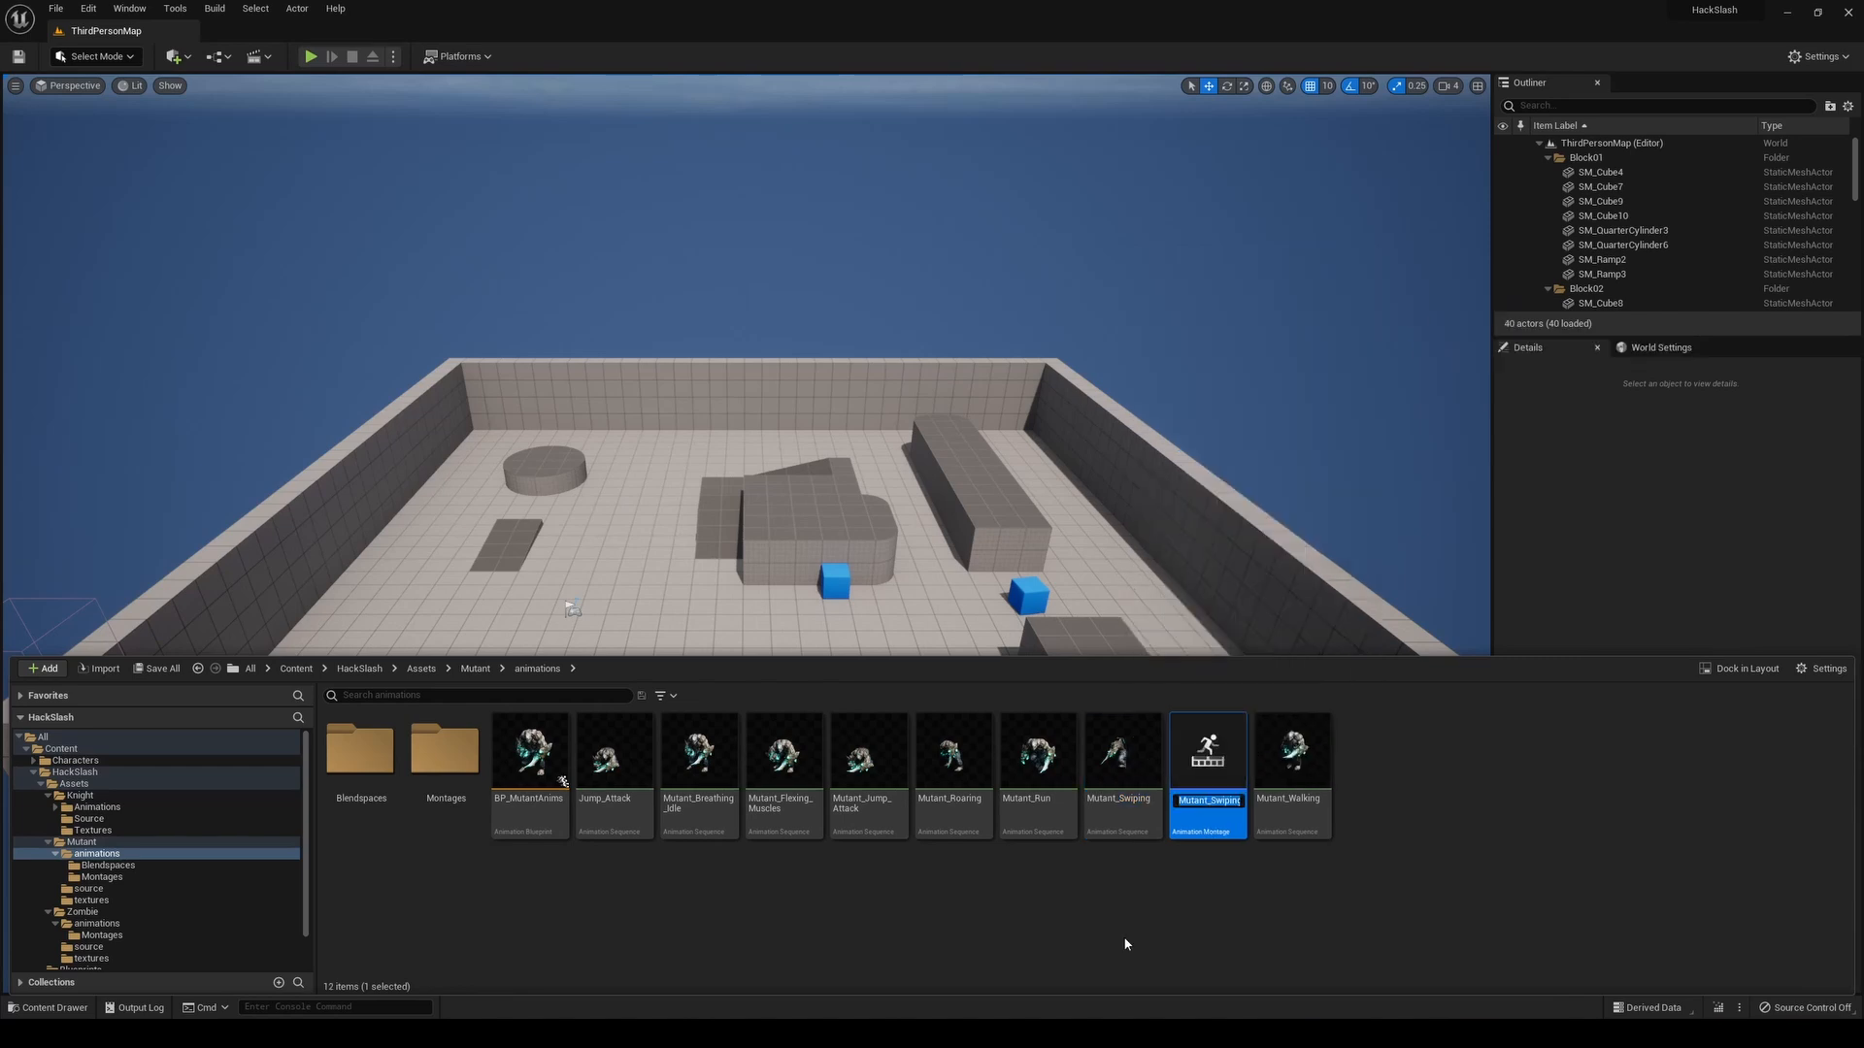
left_click_drag(1210, 770, 450, 794)
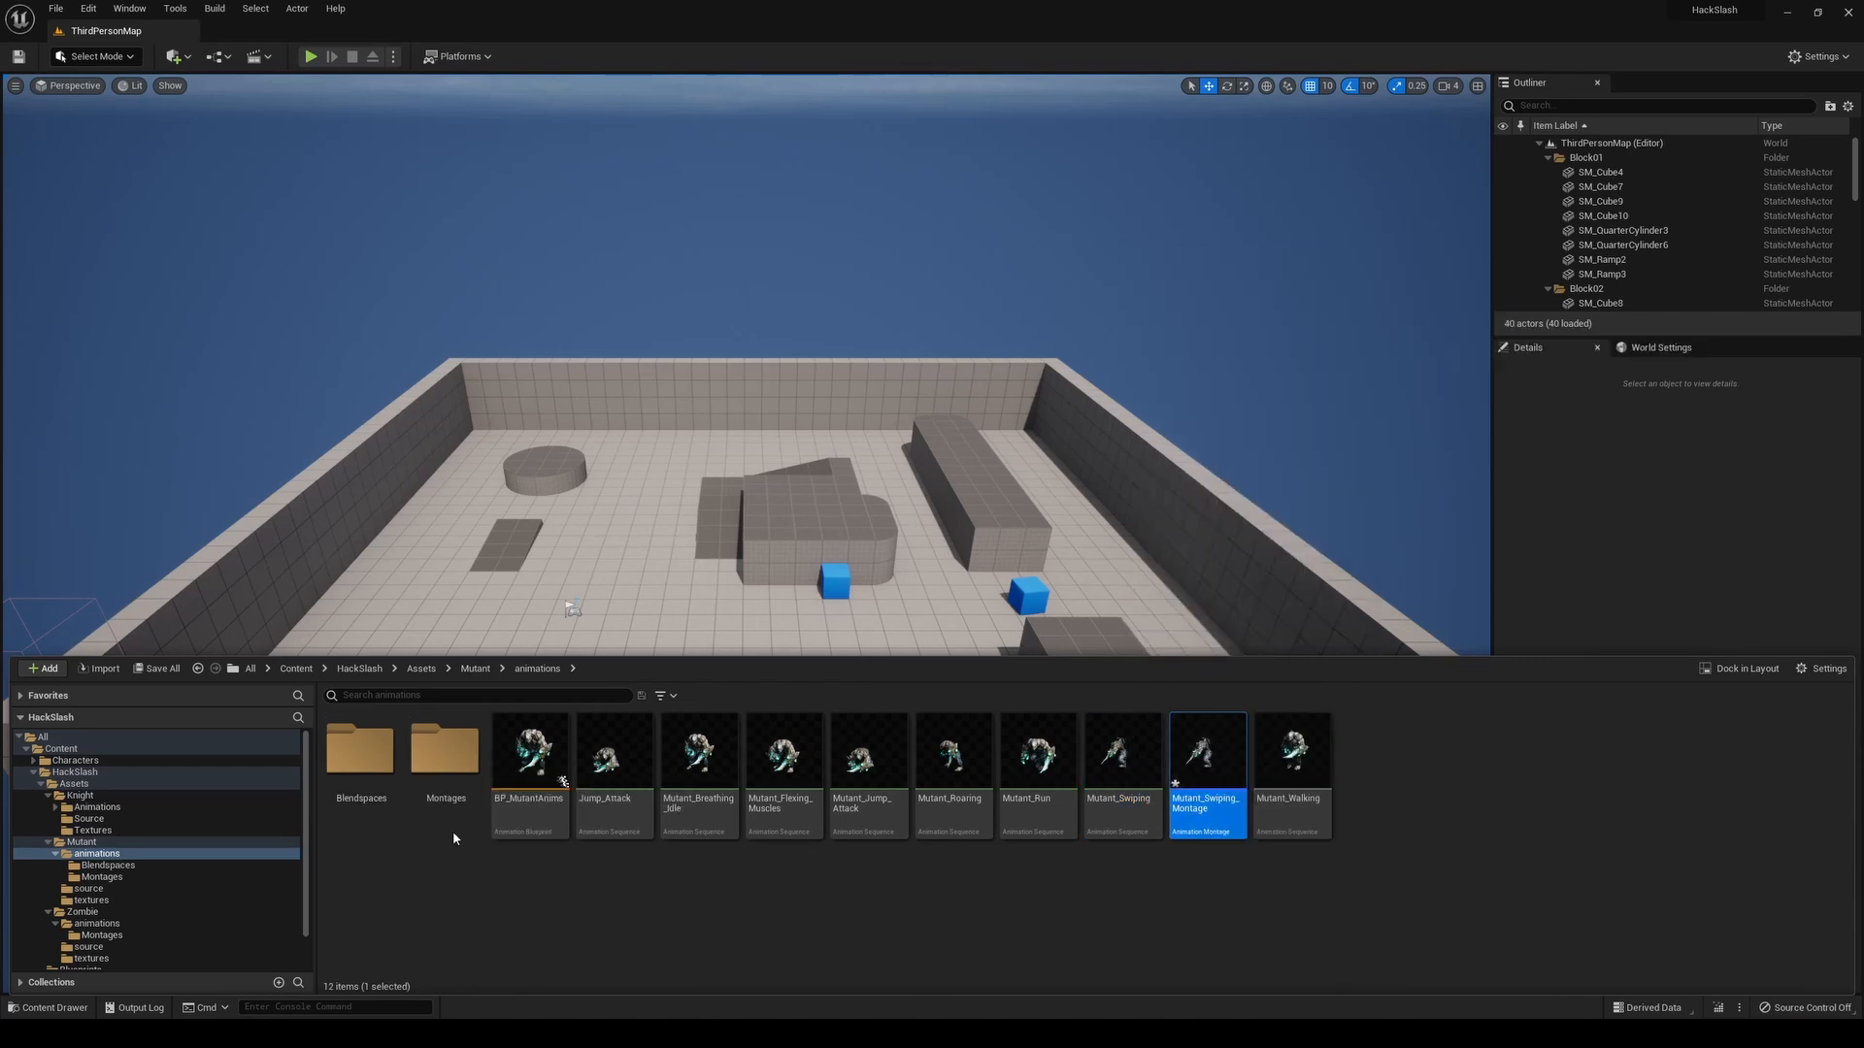
Open the Mutant Montages folder and open Mutant_Roaring_Montage for viewing
double_click(446, 782)
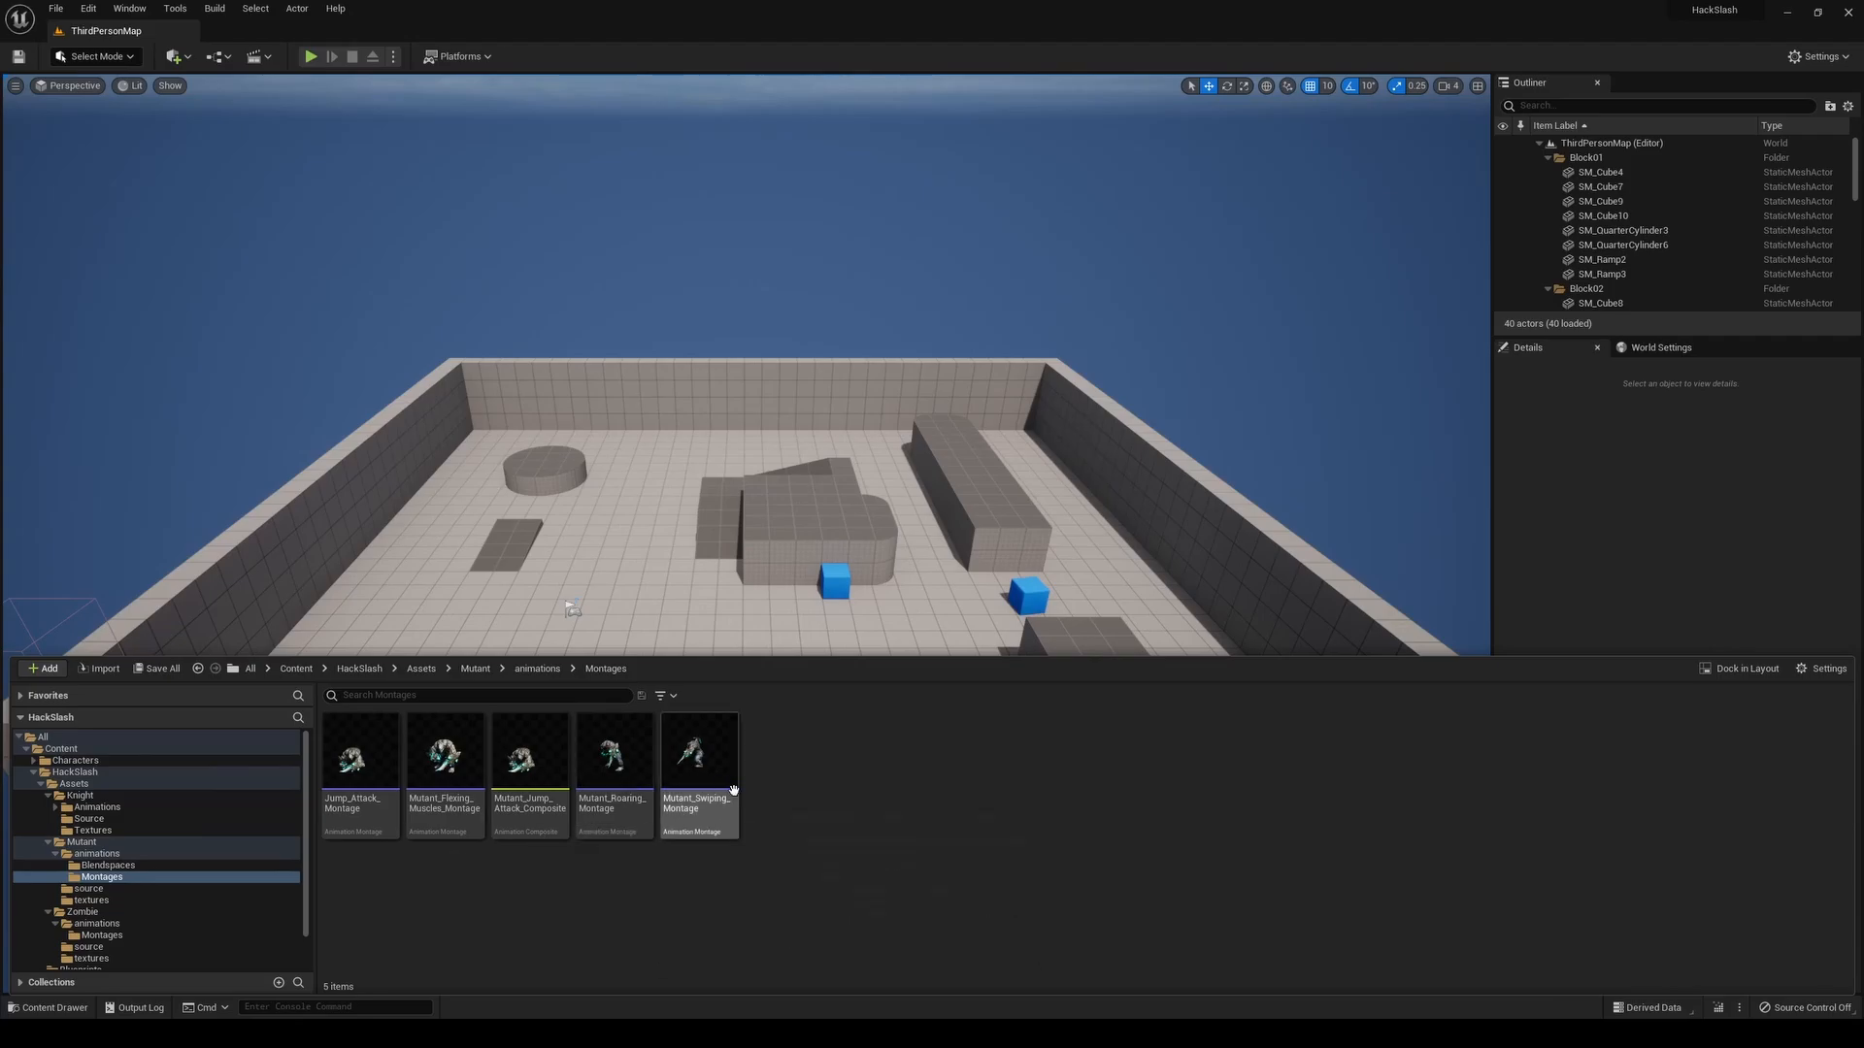
double_click(626, 789)
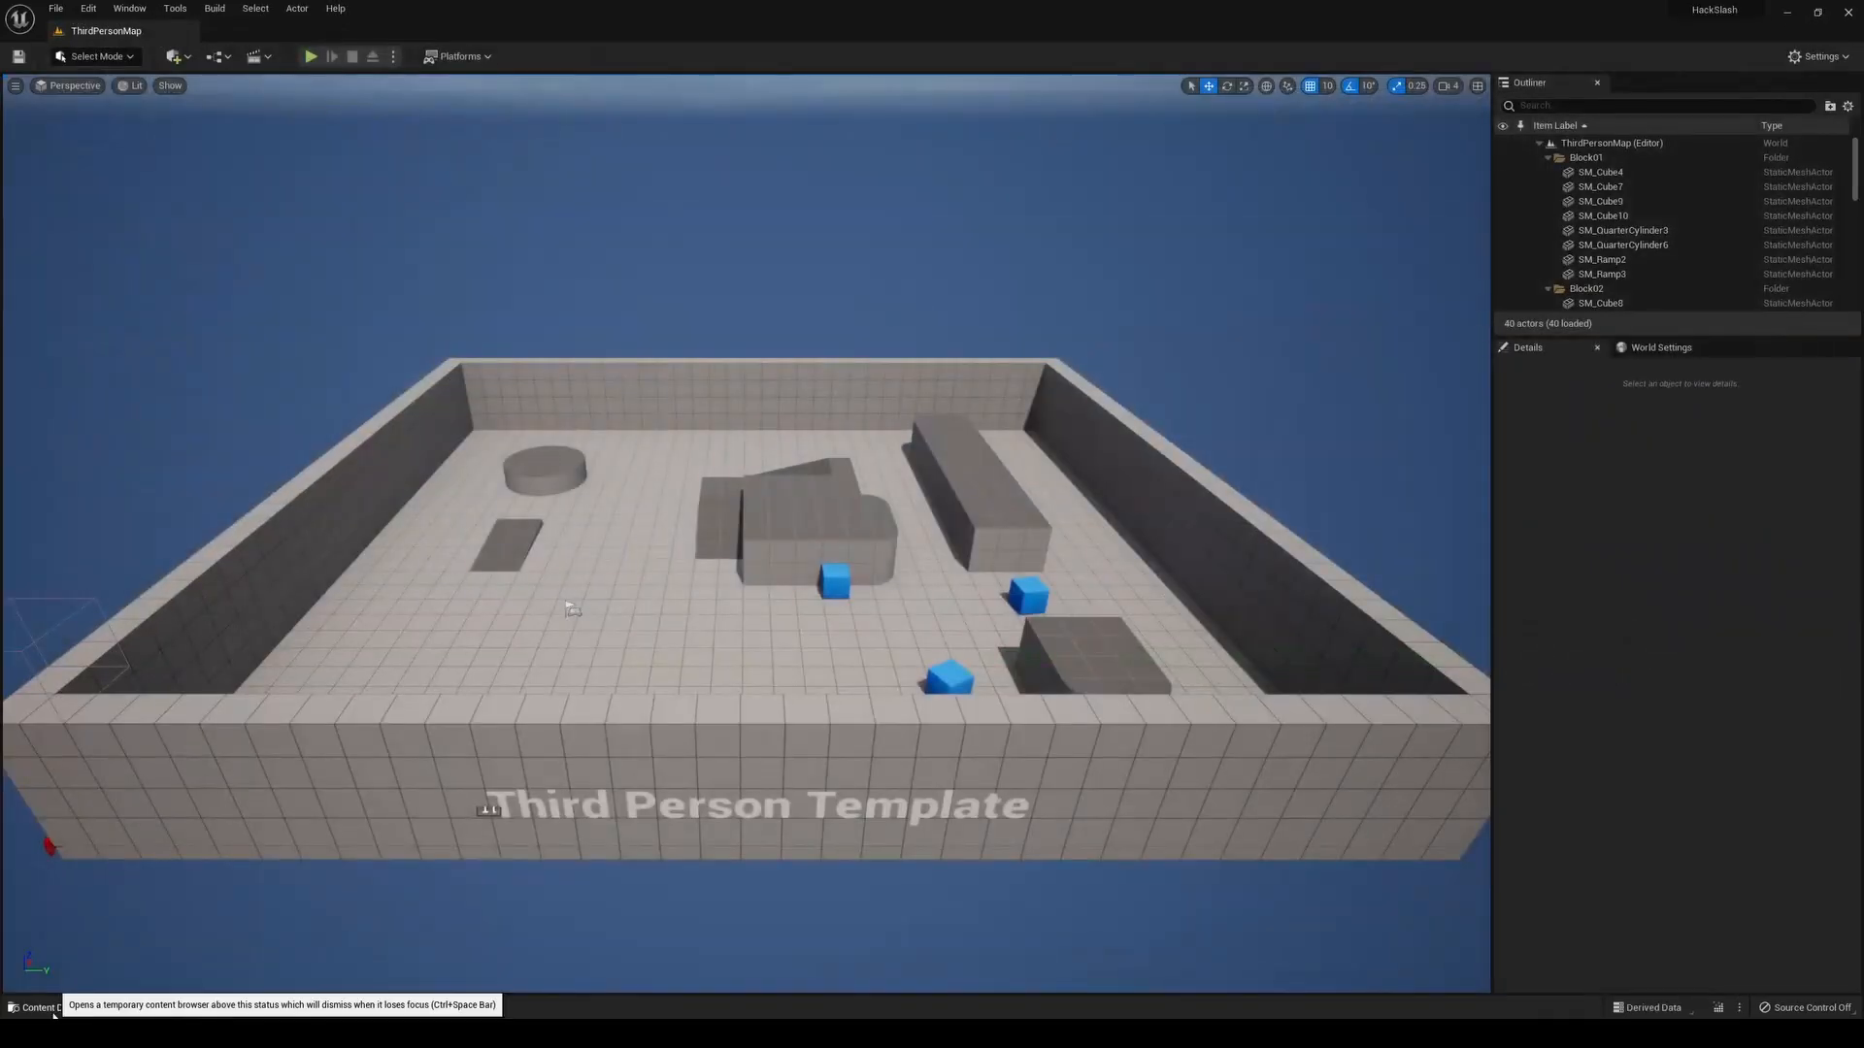
Delete the Mutant_Jump_Attack_Composite asset from the mutant's Montages folder
left_click(49, 1007)
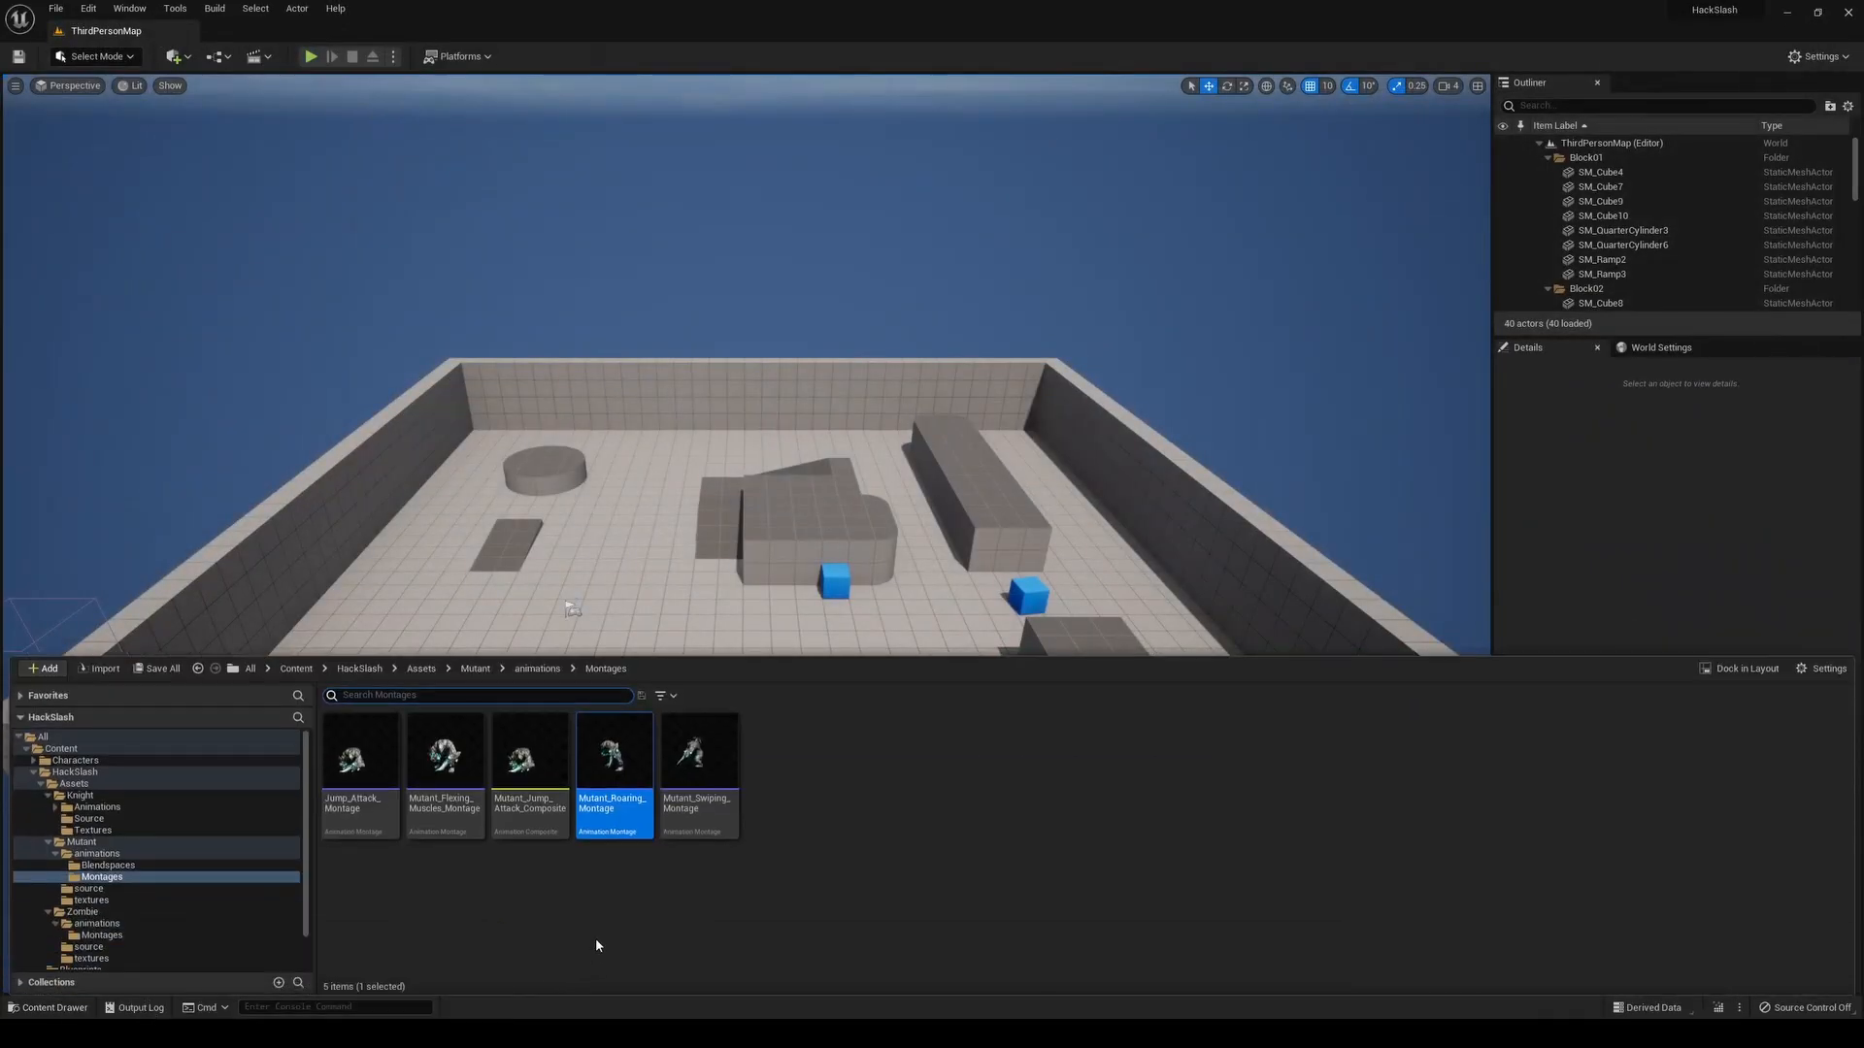
left_click(537, 782)
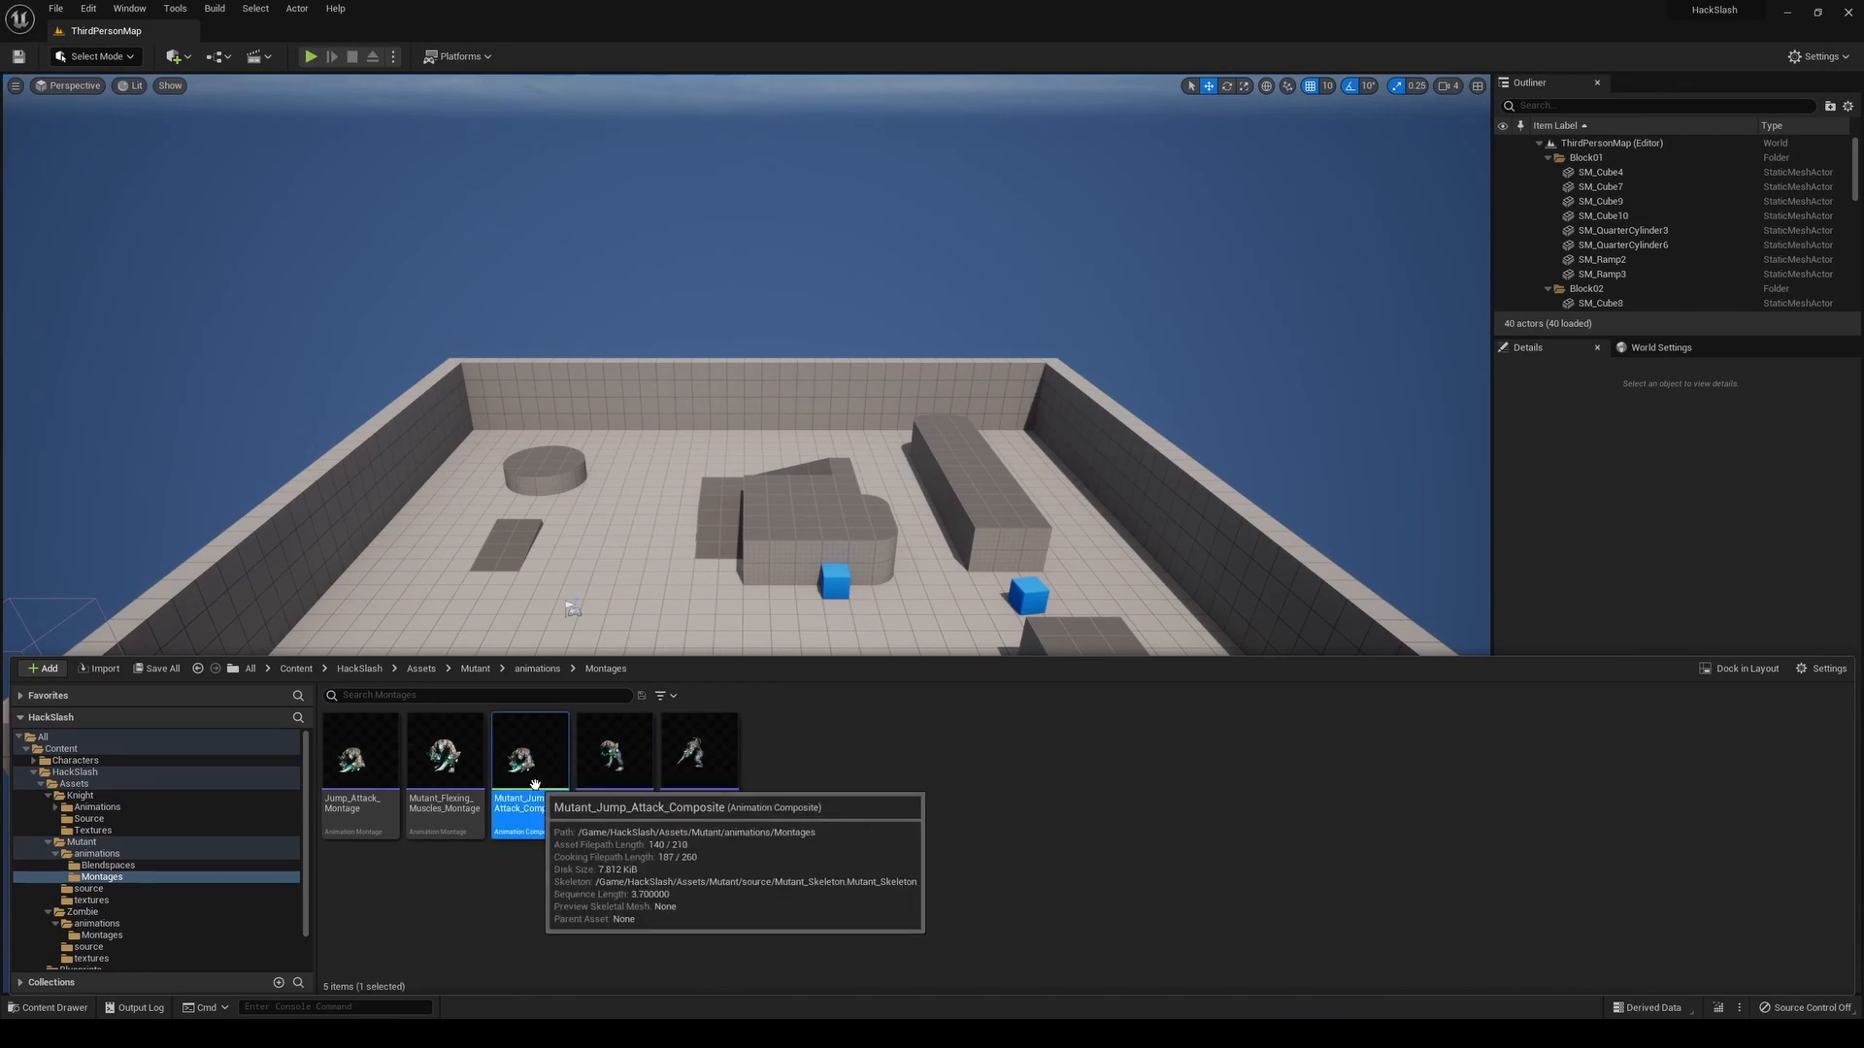
key("Delete")
left_click(803, 754)
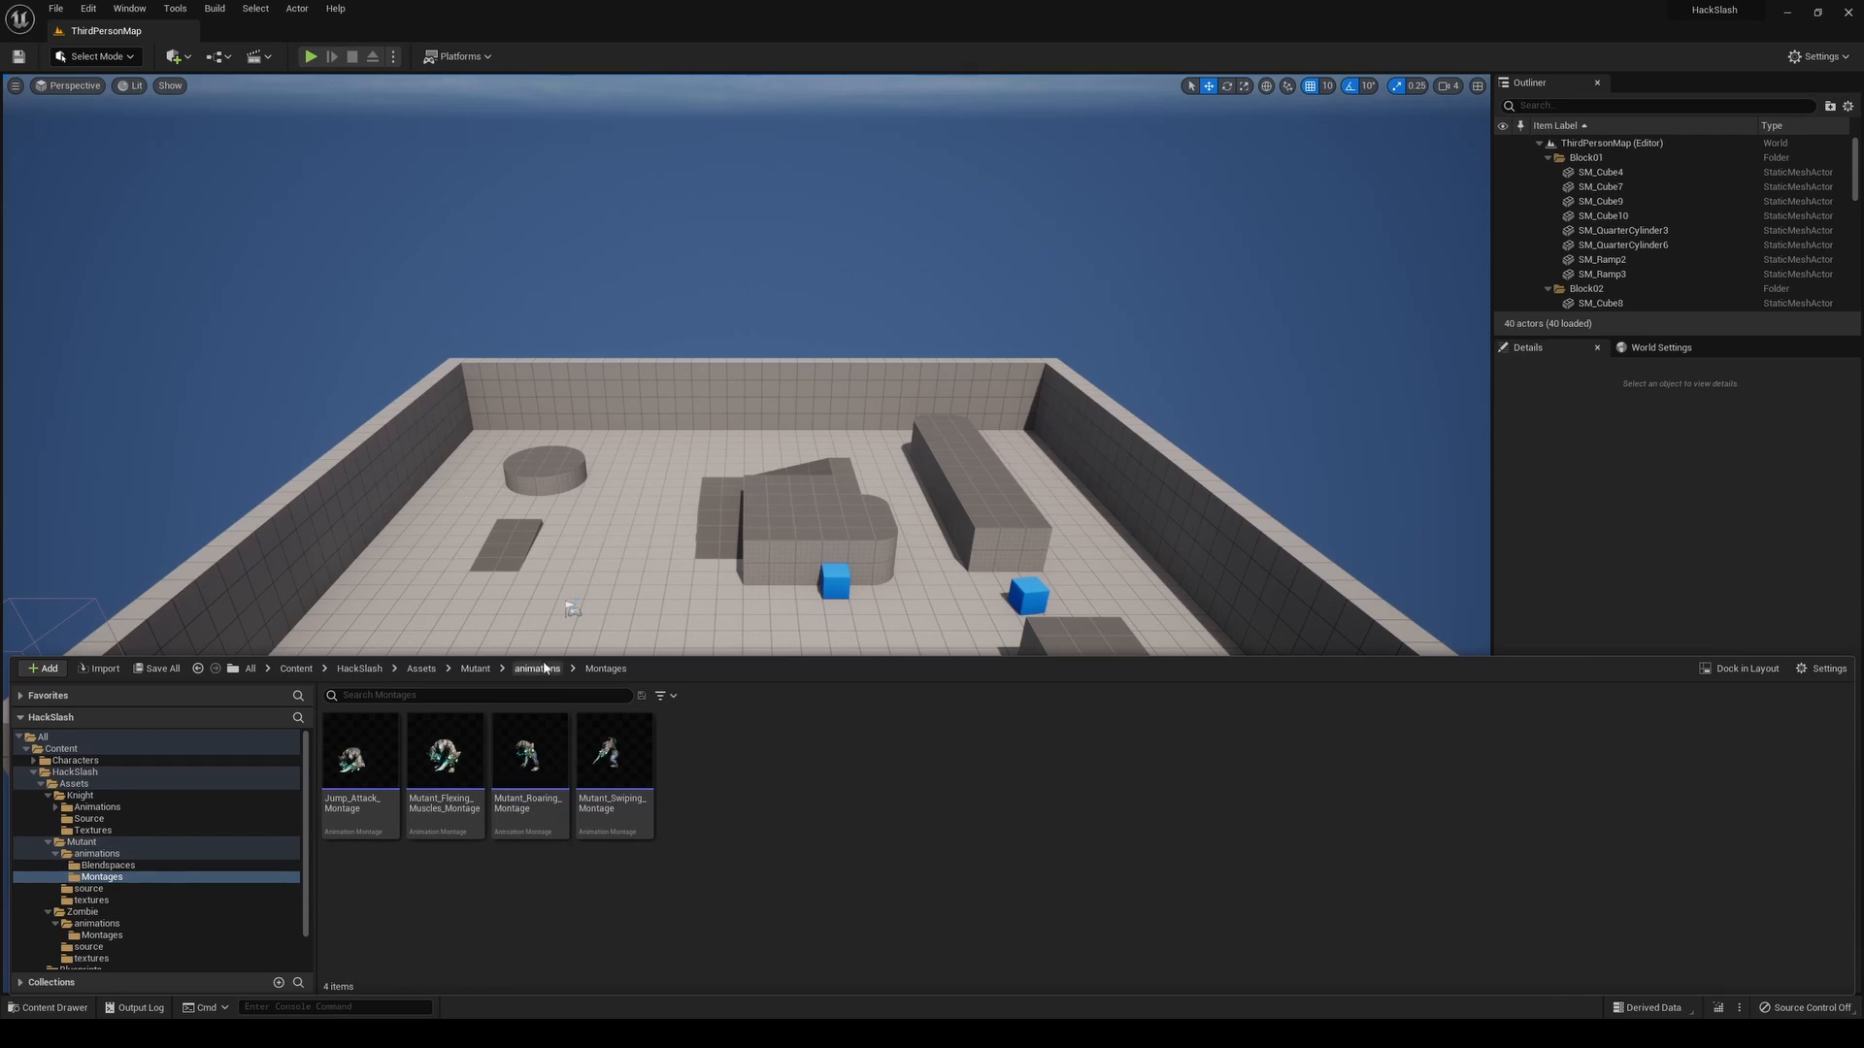
Create an AnimMontage from Mutant_Jump_Attack in the mutant's animations folder and move it into the Montages folder
left_click(539, 669)
left_click(856, 771)
right_click(854, 774)
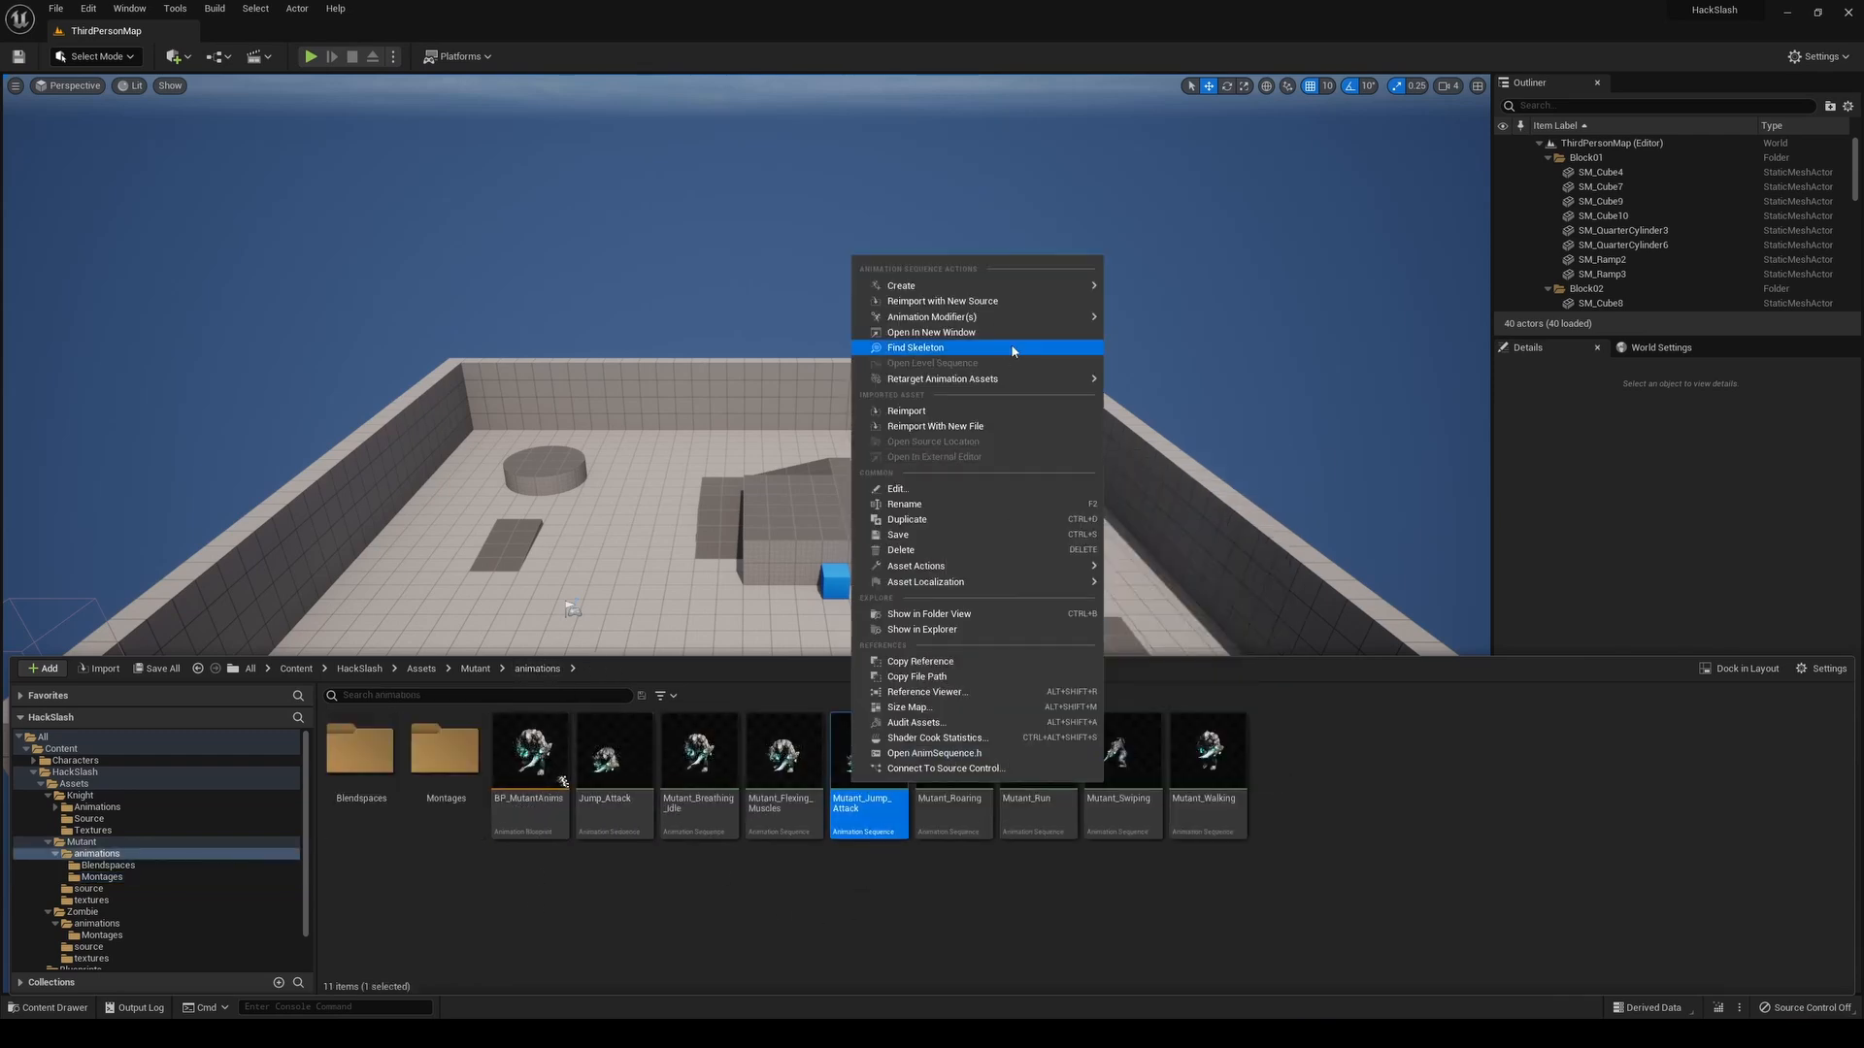
mouse_move(1079, 292)
left_click(1155, 306)
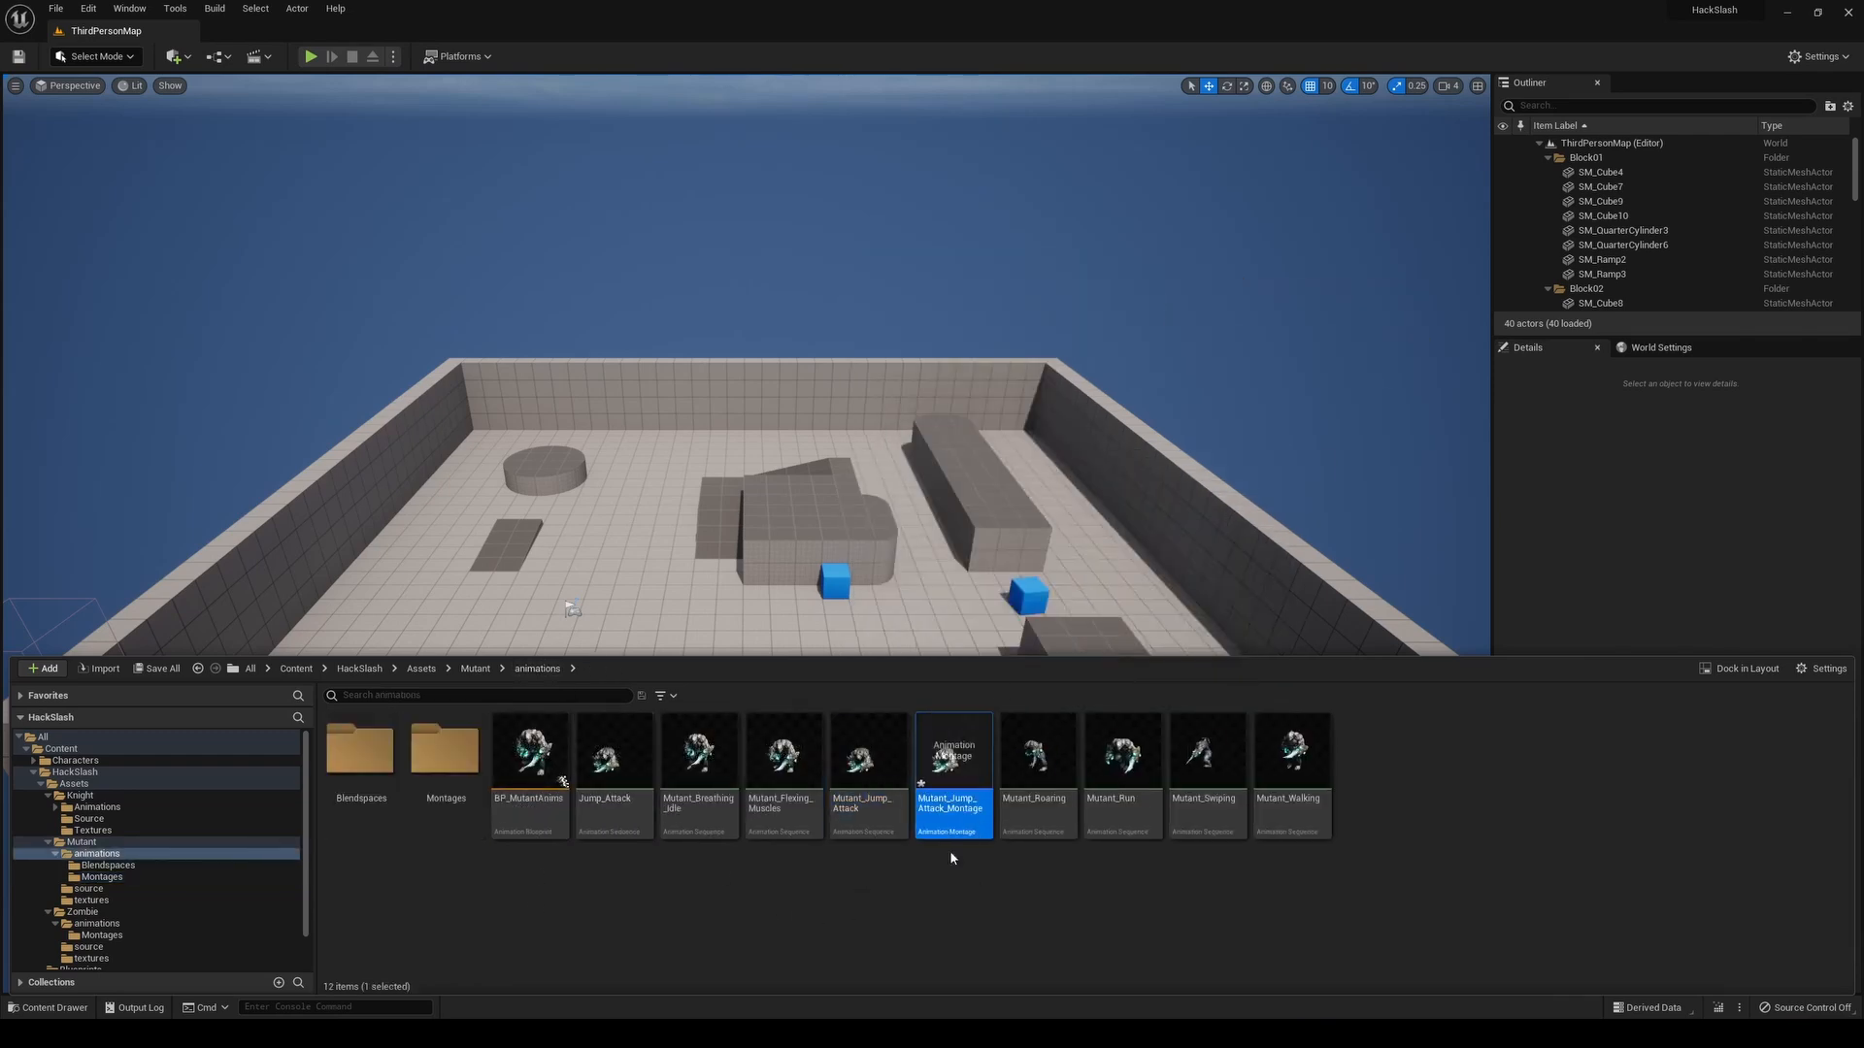
left_click_drag(949, 858, 447, 789)
left_click(486, 825)
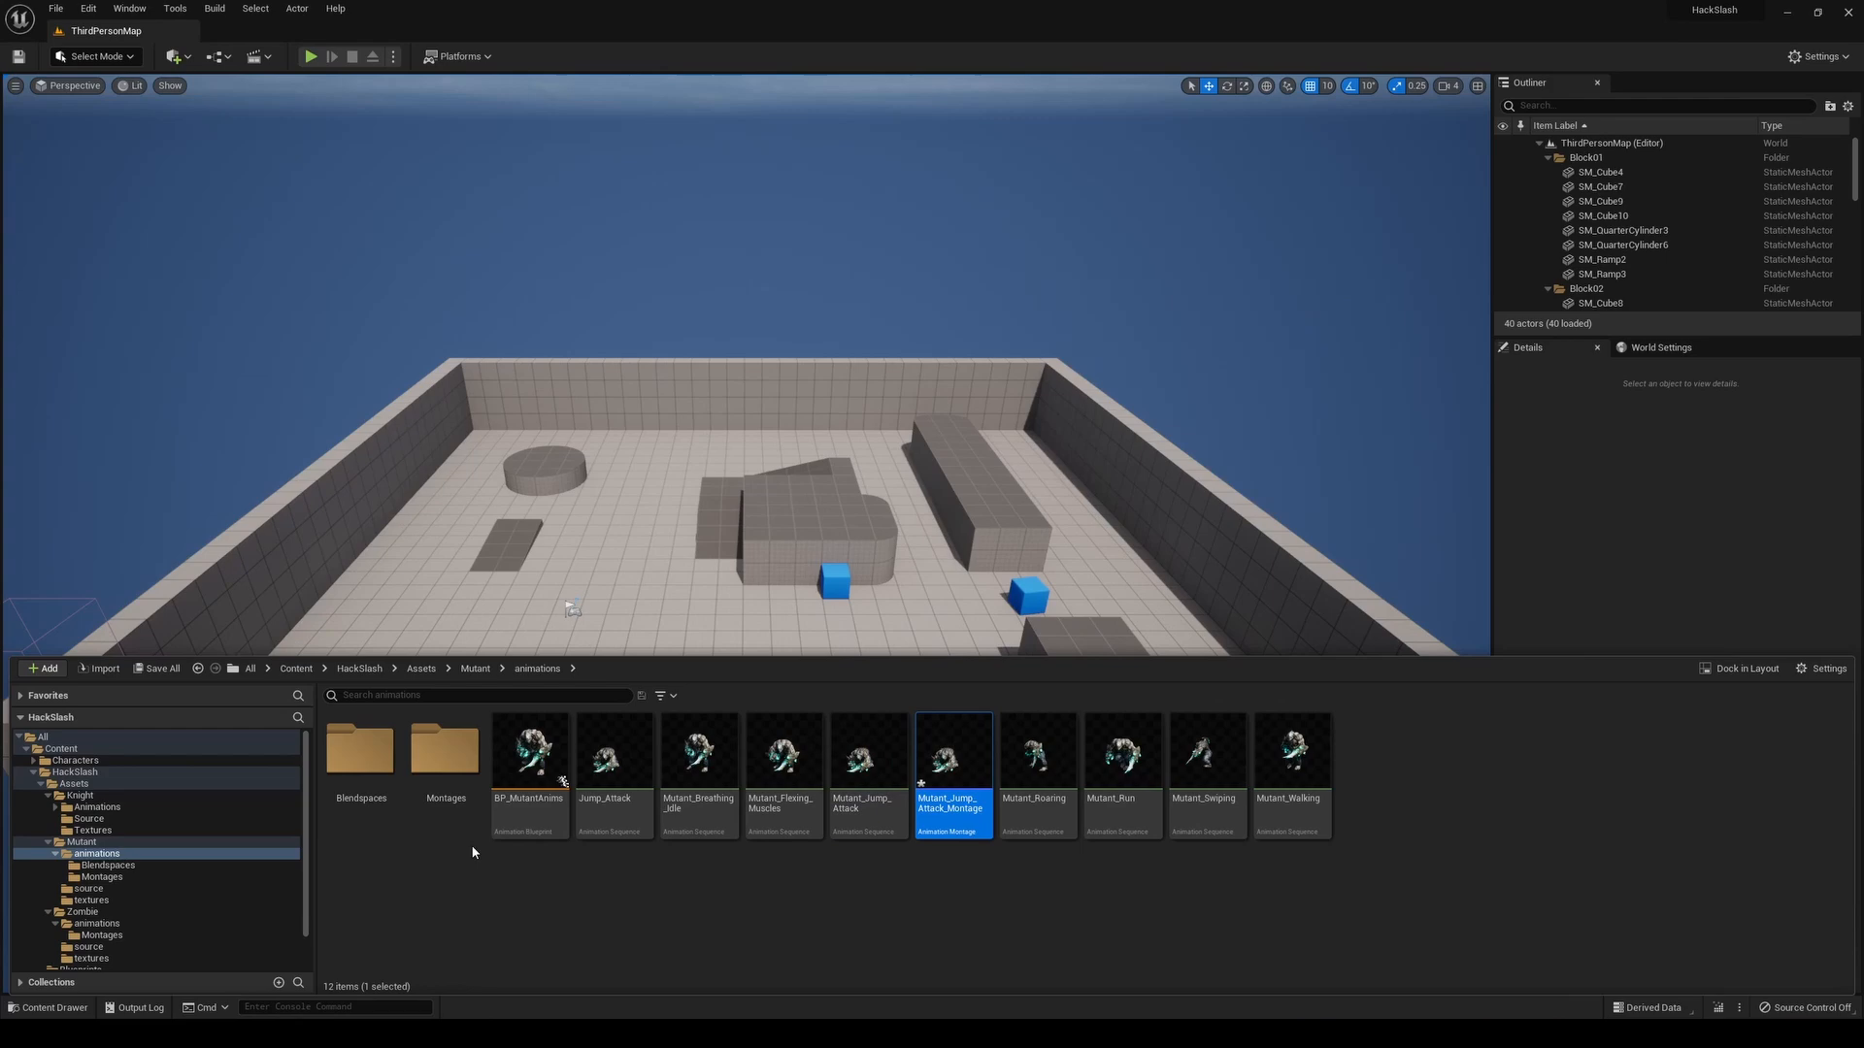
Open Mutant_Jump_Attack_Montage from the Montages folder, preview its animation and close it
double_click(449, 772)
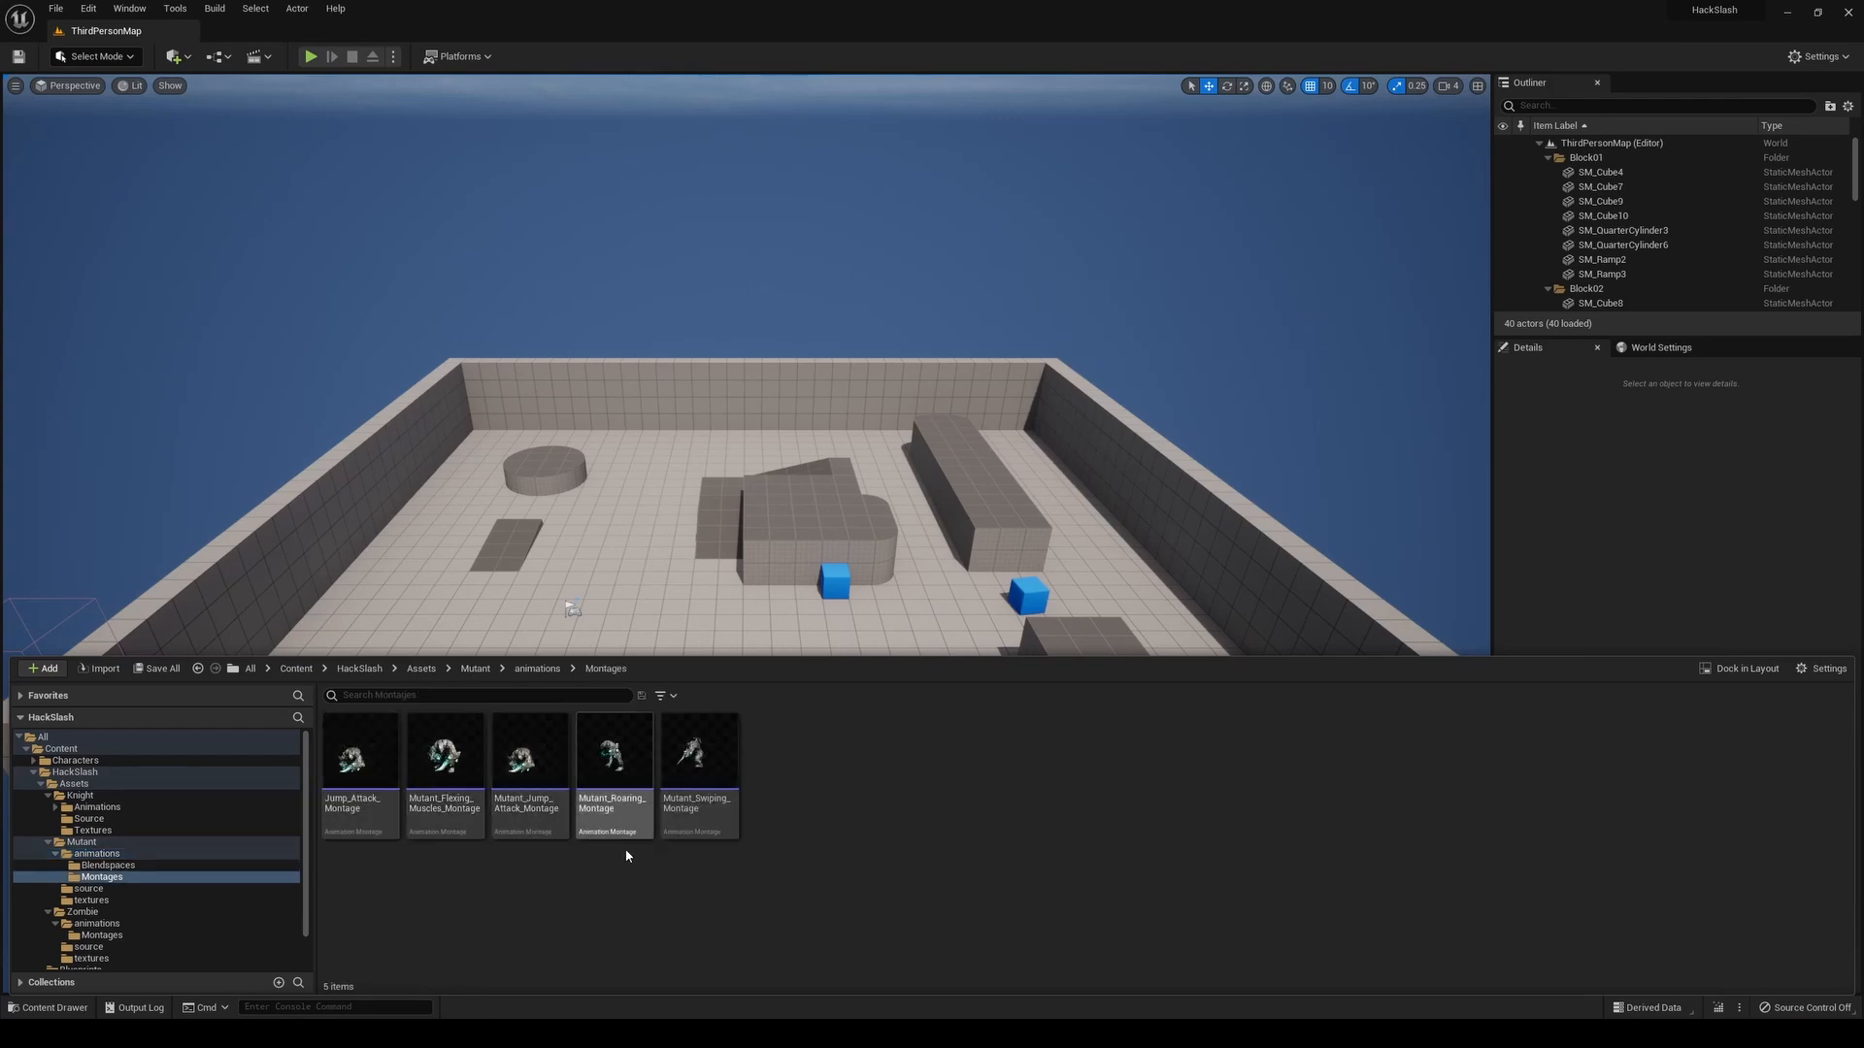
double_click(532, 774)
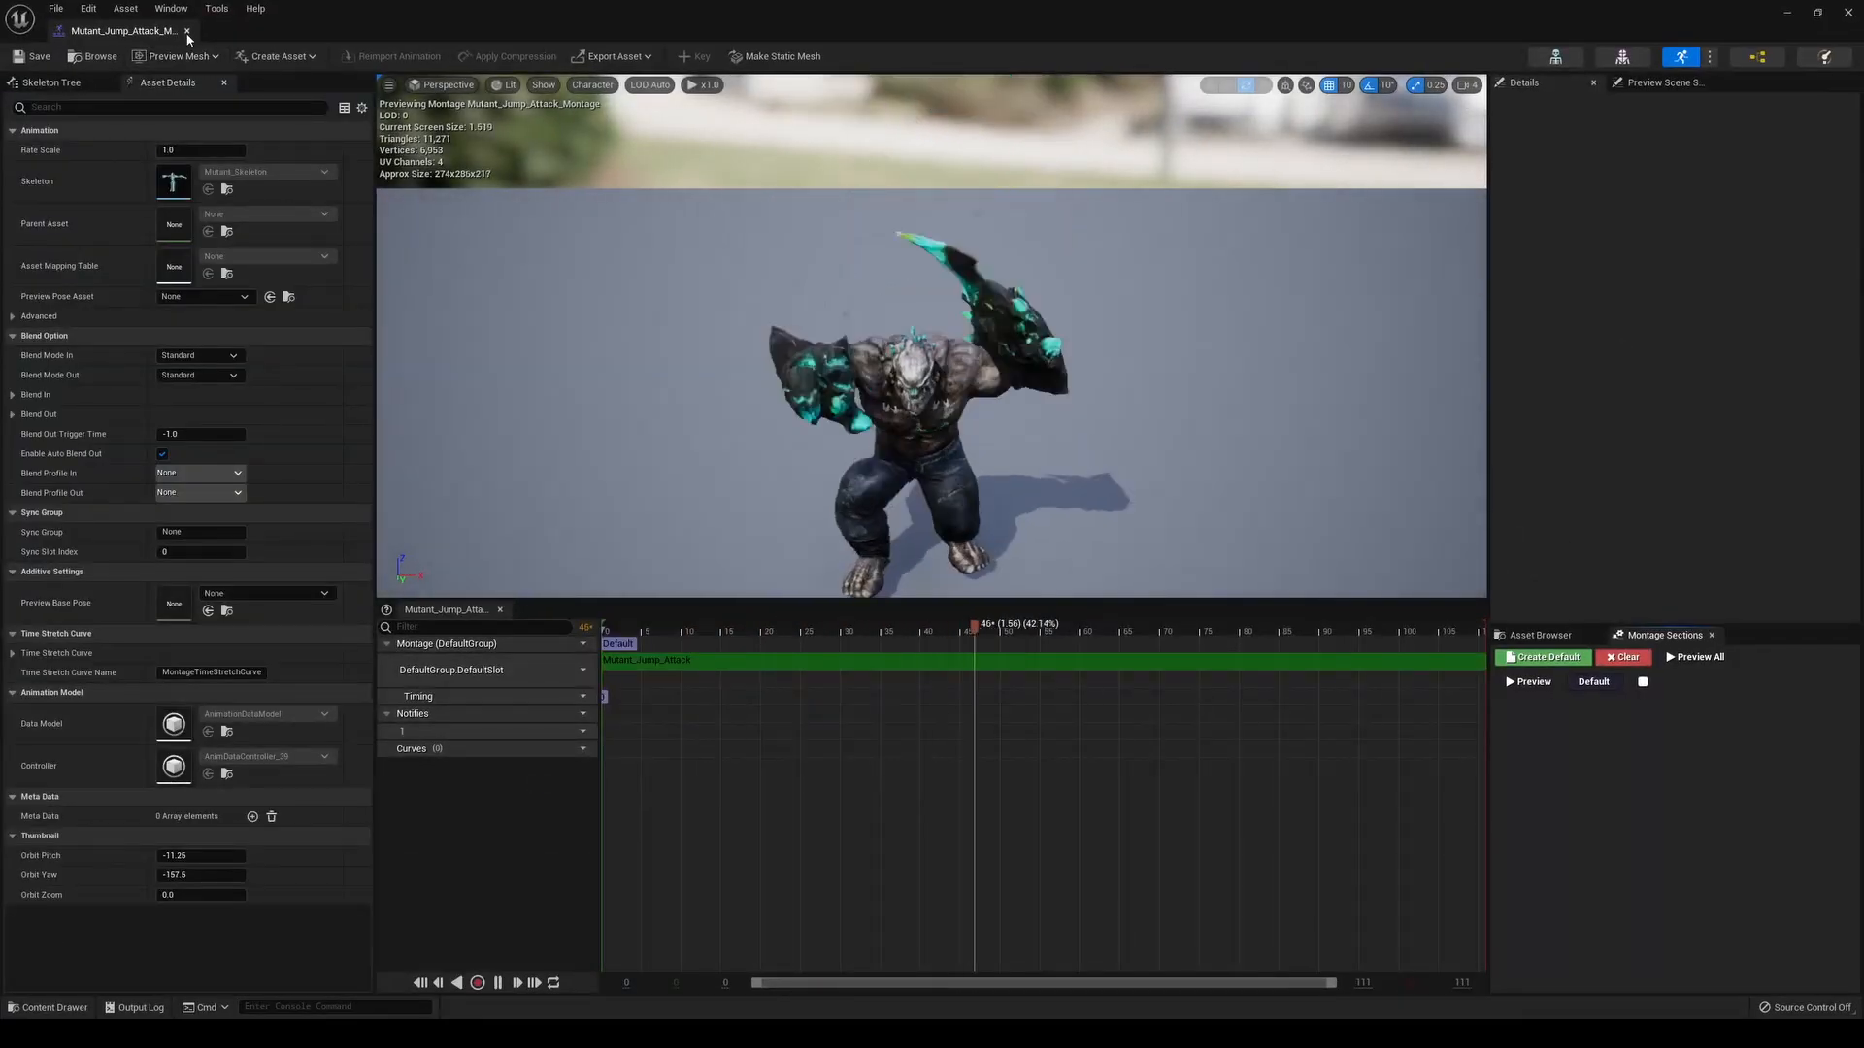
left_click(188, 32)
Open Mutant_Swiping_Montage twice to preview the swipe animation, closing its editor each time
left_click(49, 1007)
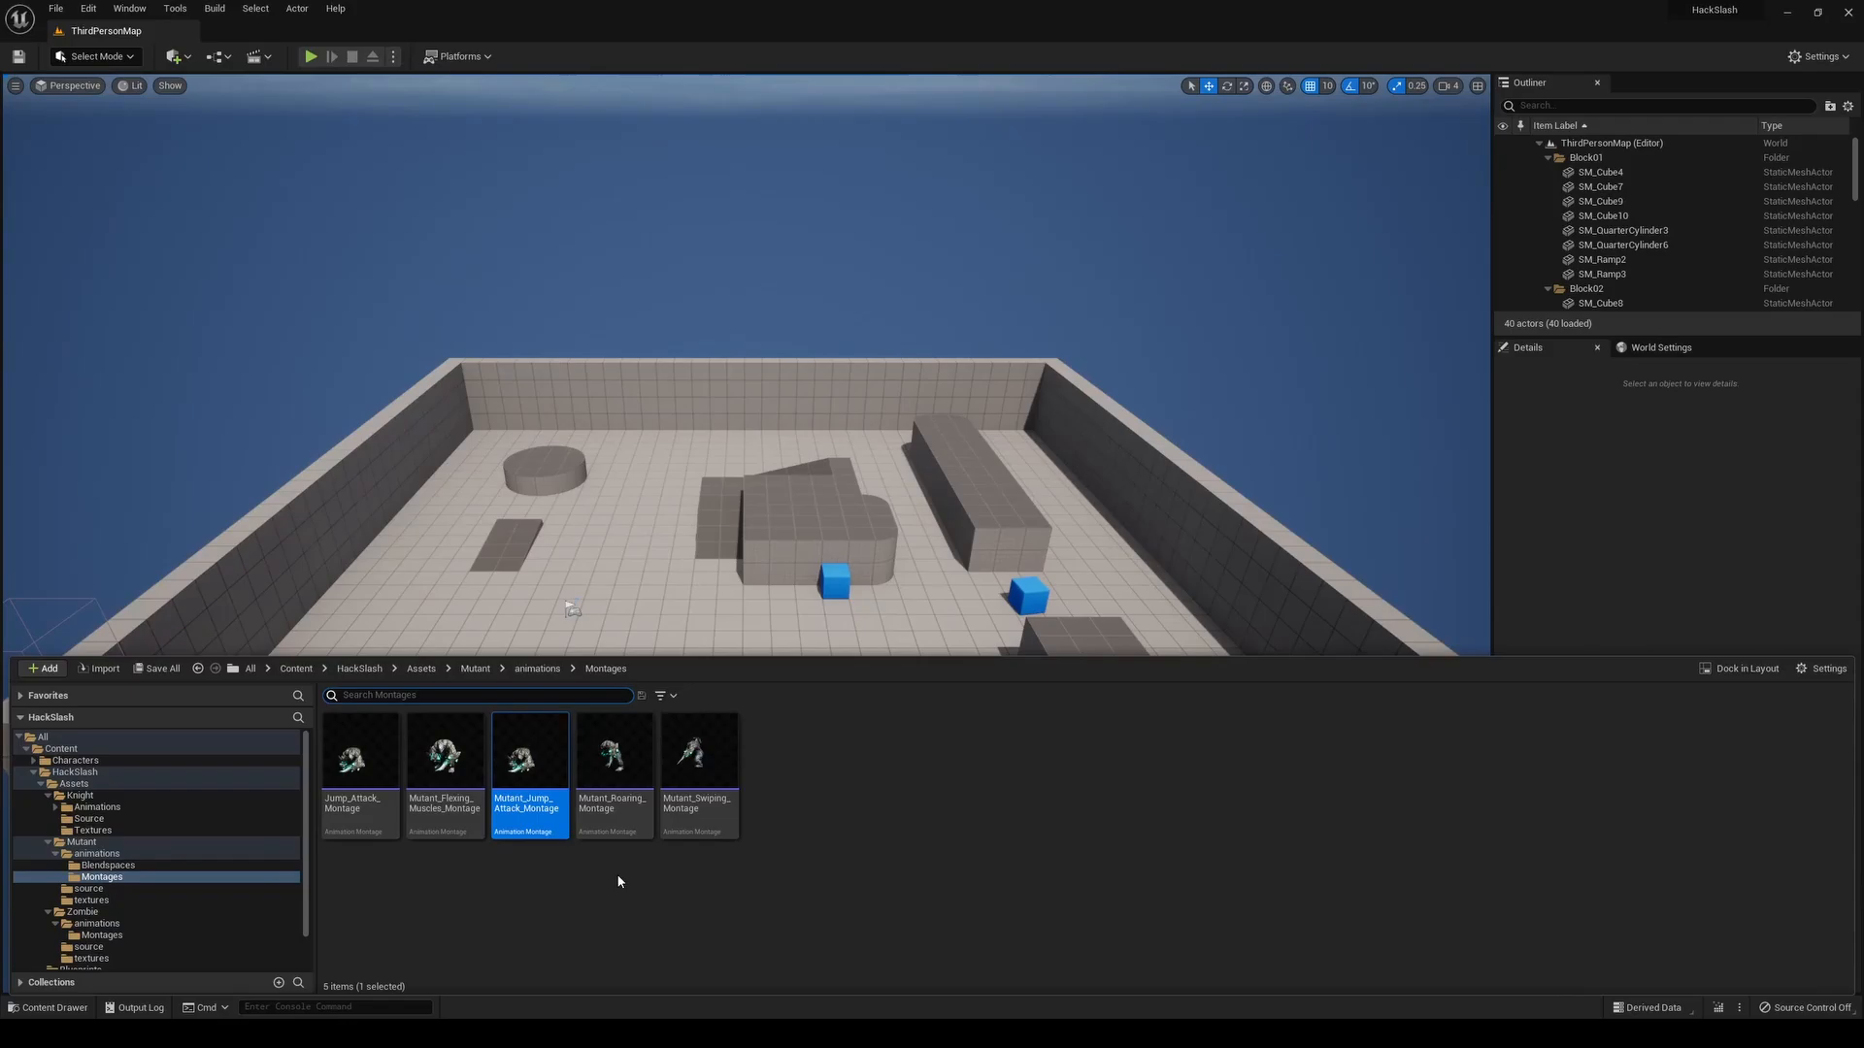
double_click(704, 767)
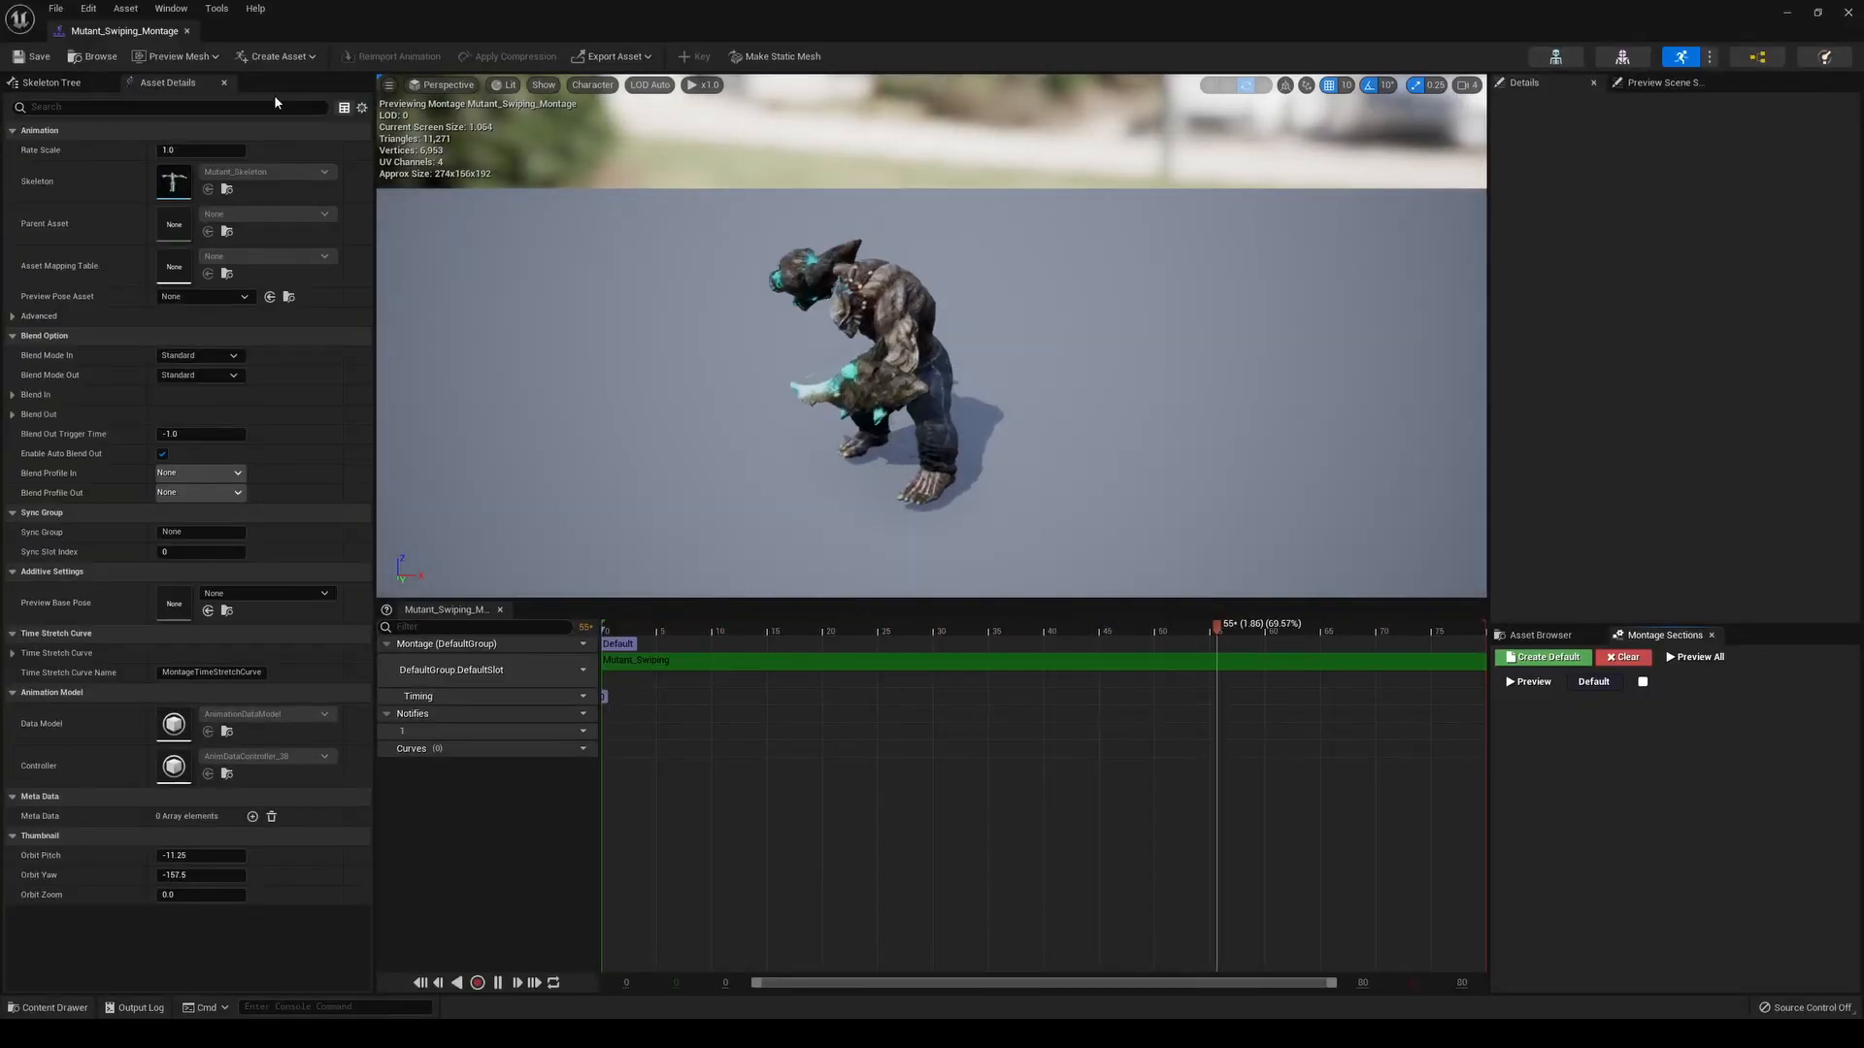
left_click(187, 31)
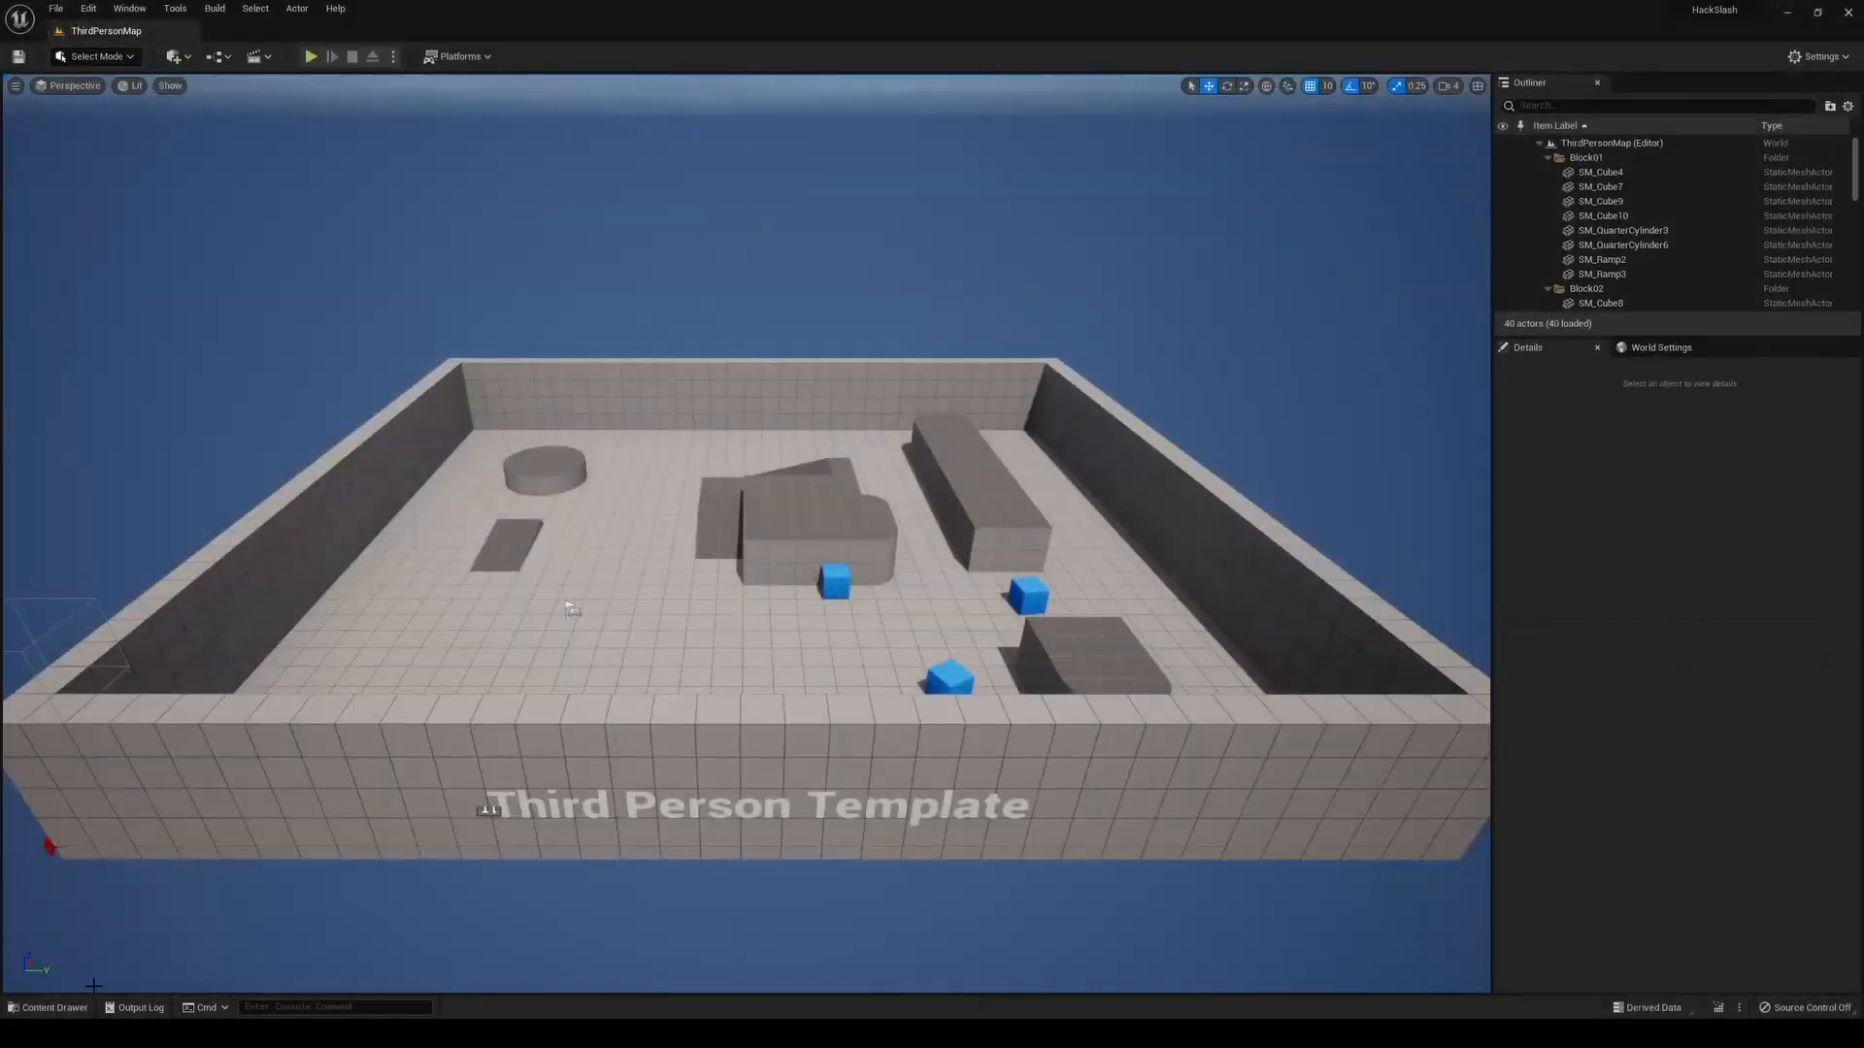
left_click(48, 1008)
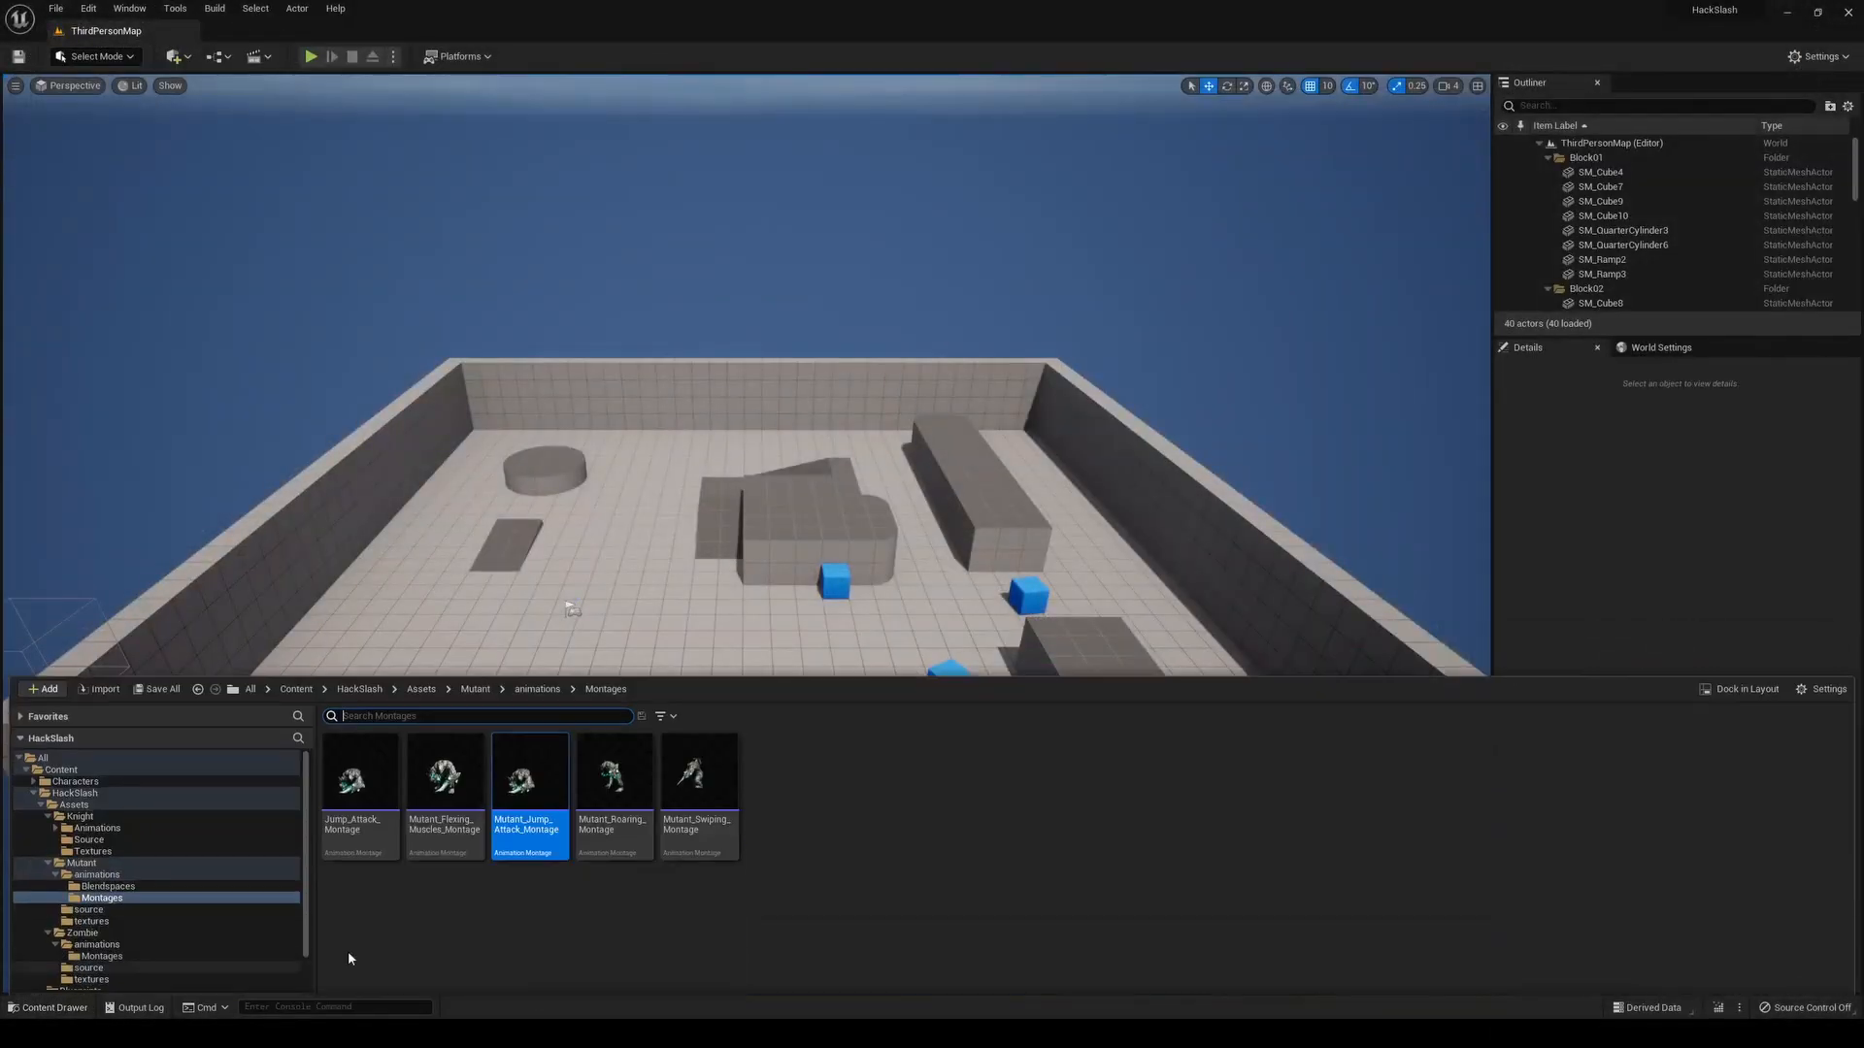
double_click(694, 776)
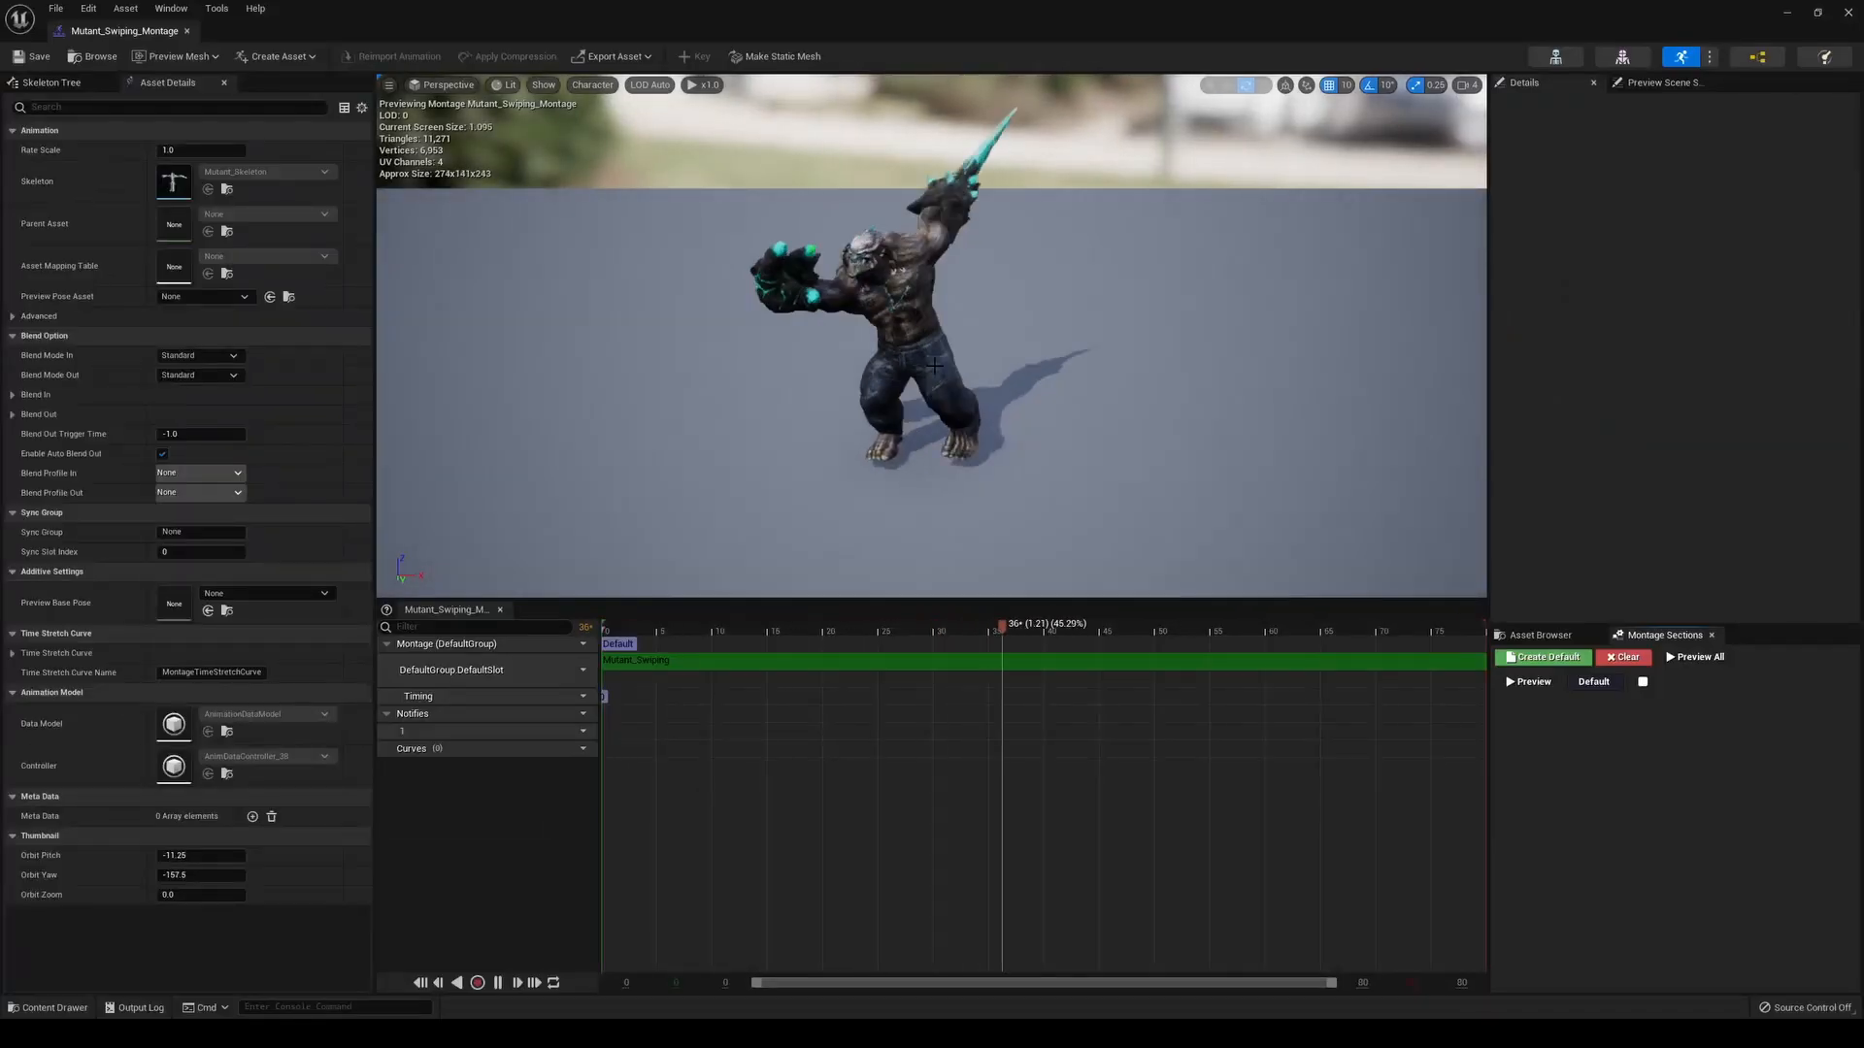
left_click(187, 31)
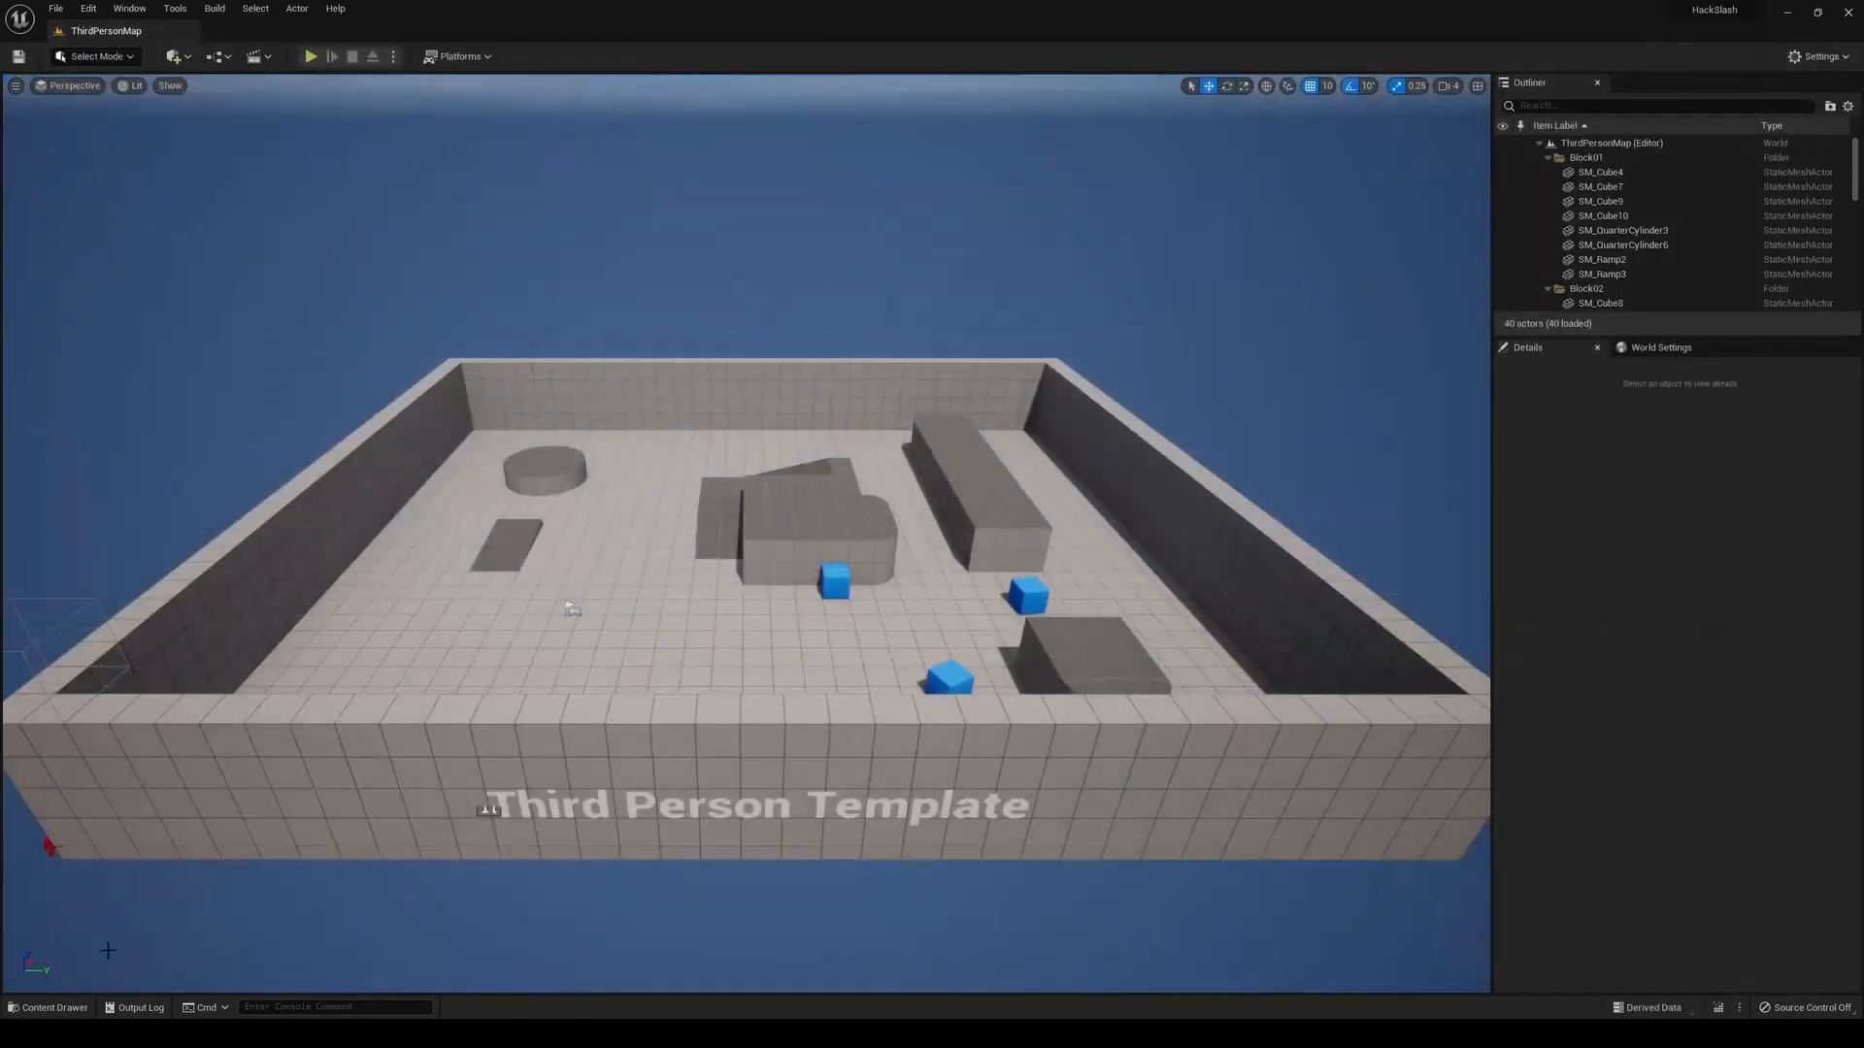
Preview Mutant_Jump_Attack_Montage again, close it and open Mutant_Swiping_Montage for viewing
left_click(48, 1008)
double_click(694, 777)
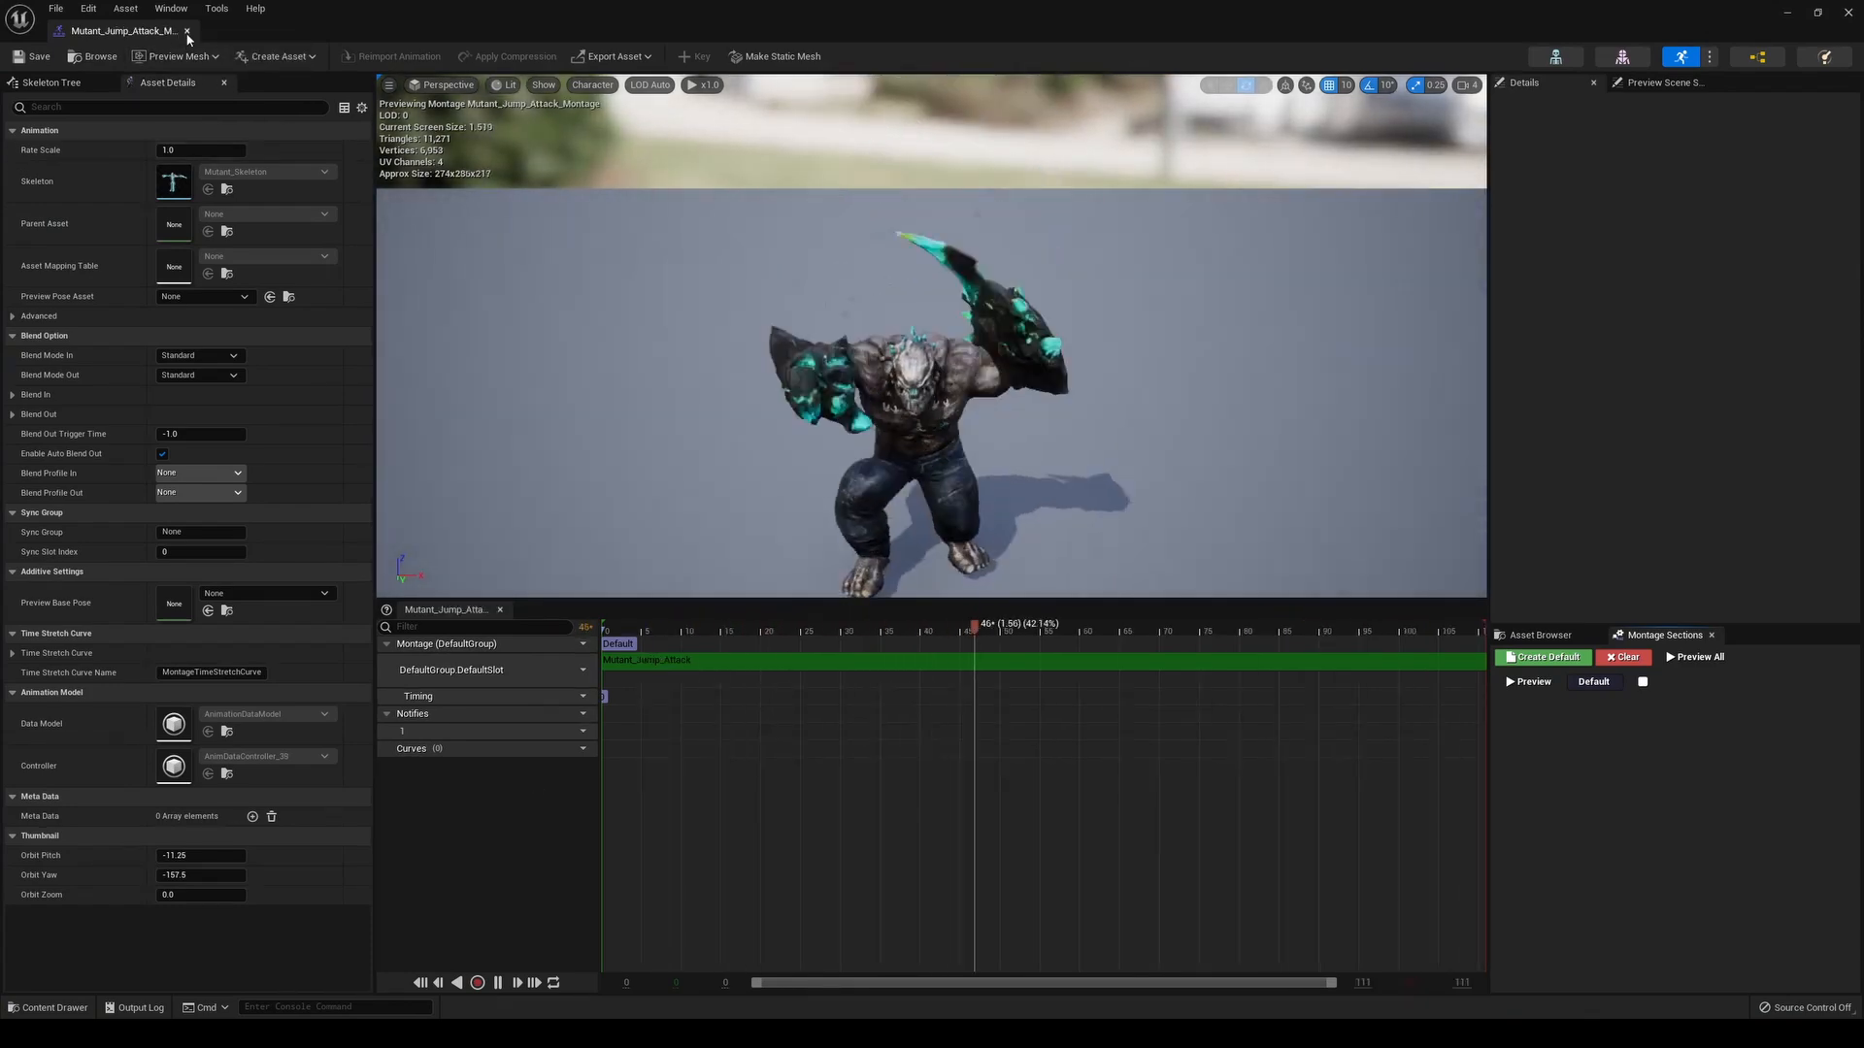
left_click(187, 32)
left_click(84, 1007)
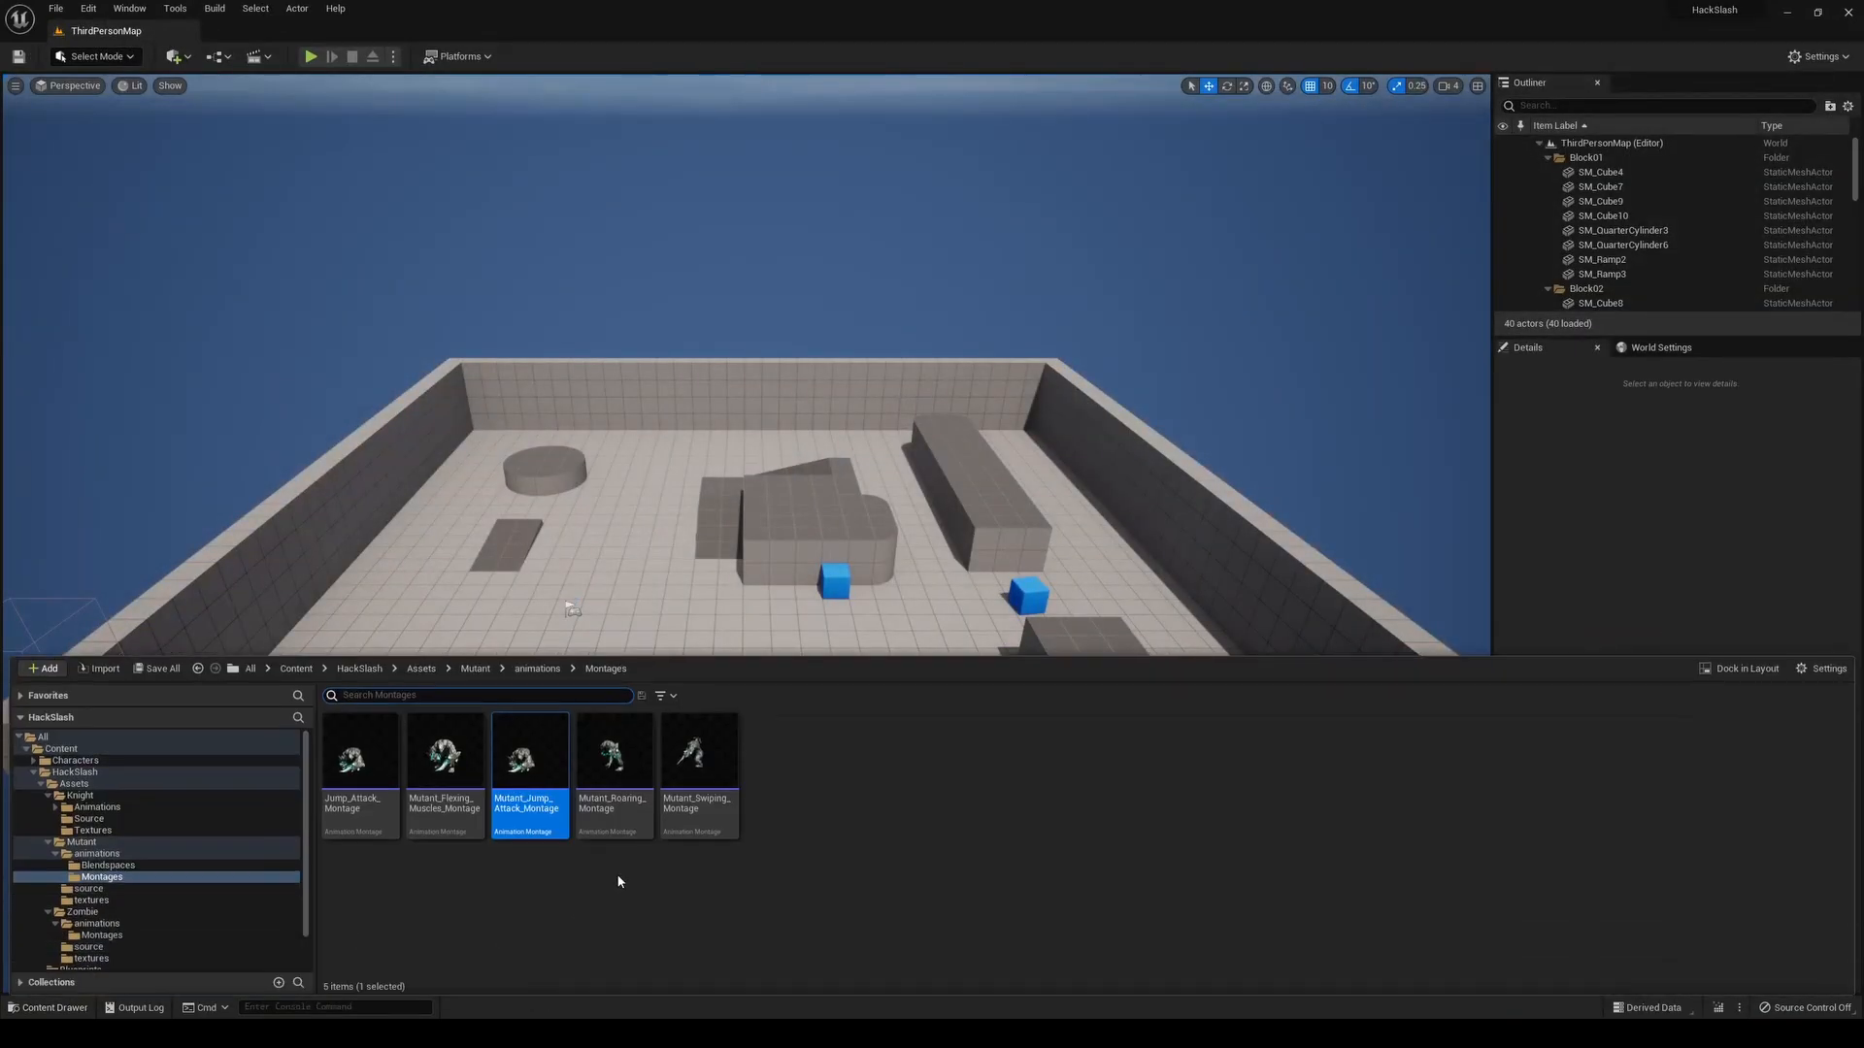
double_click(691, 767)
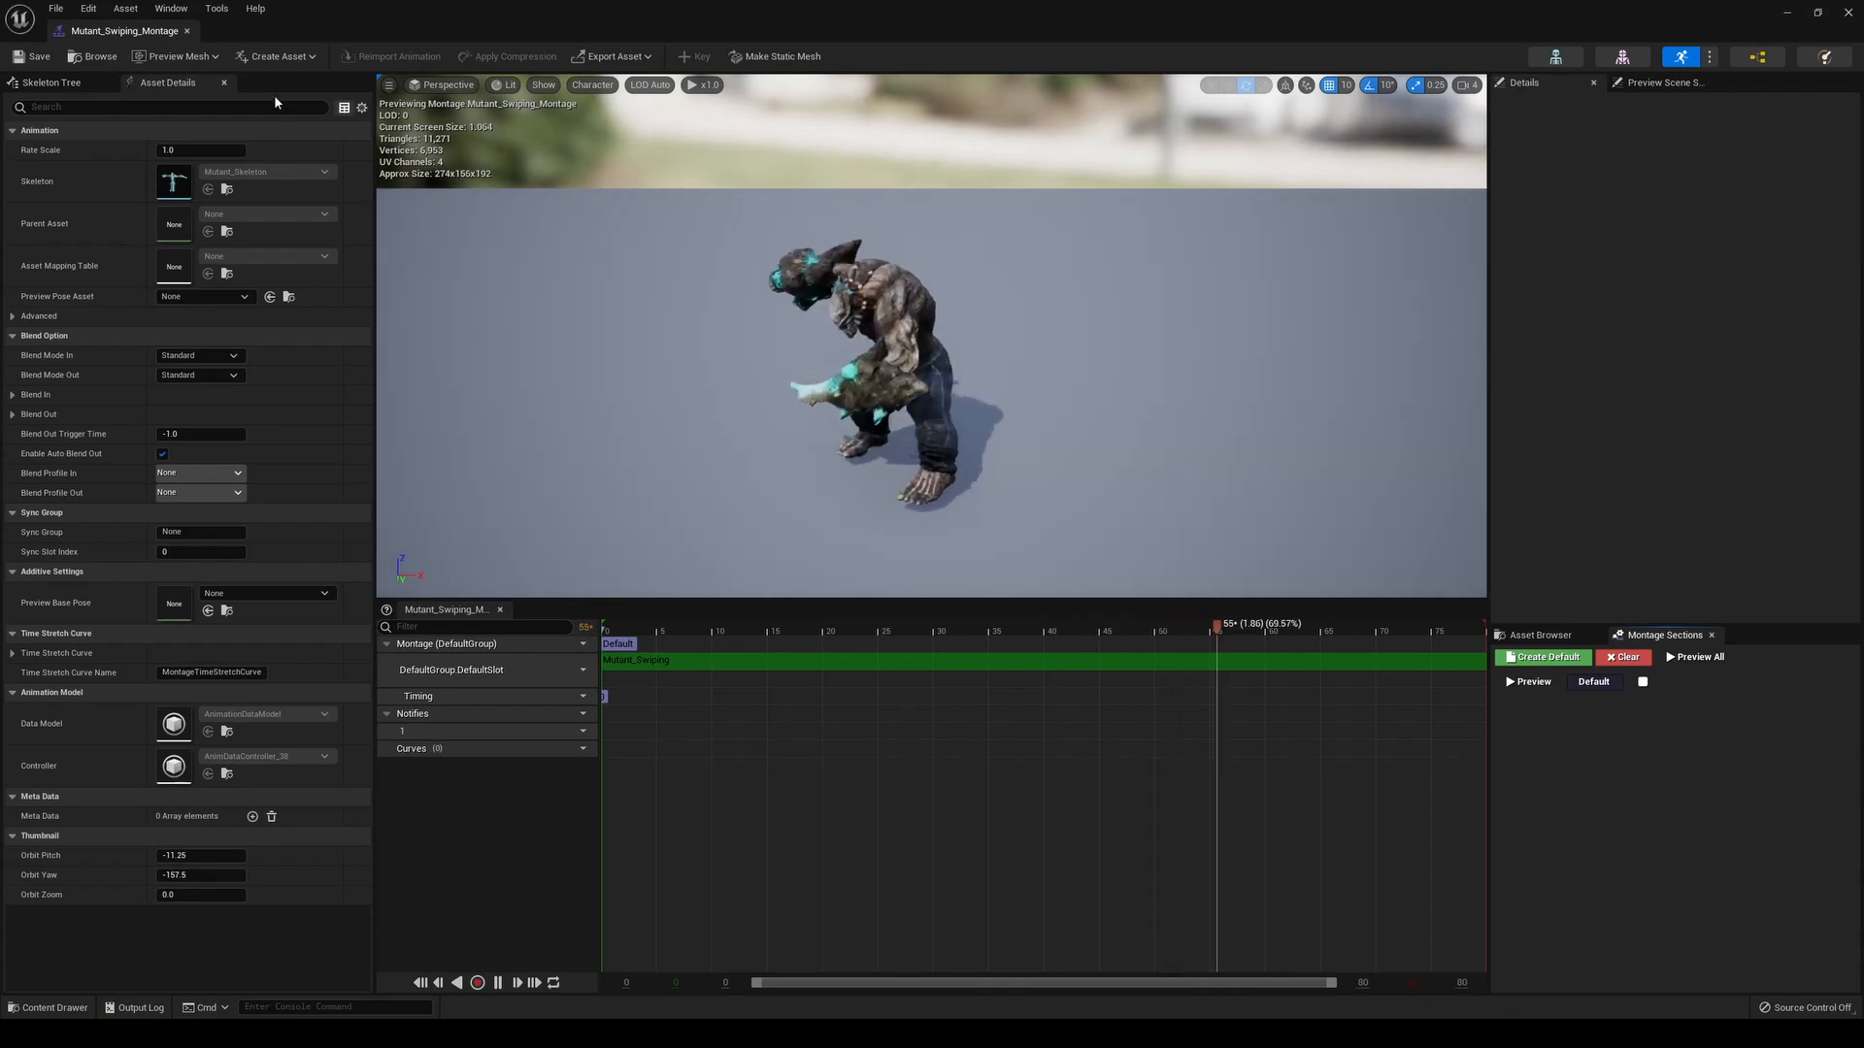